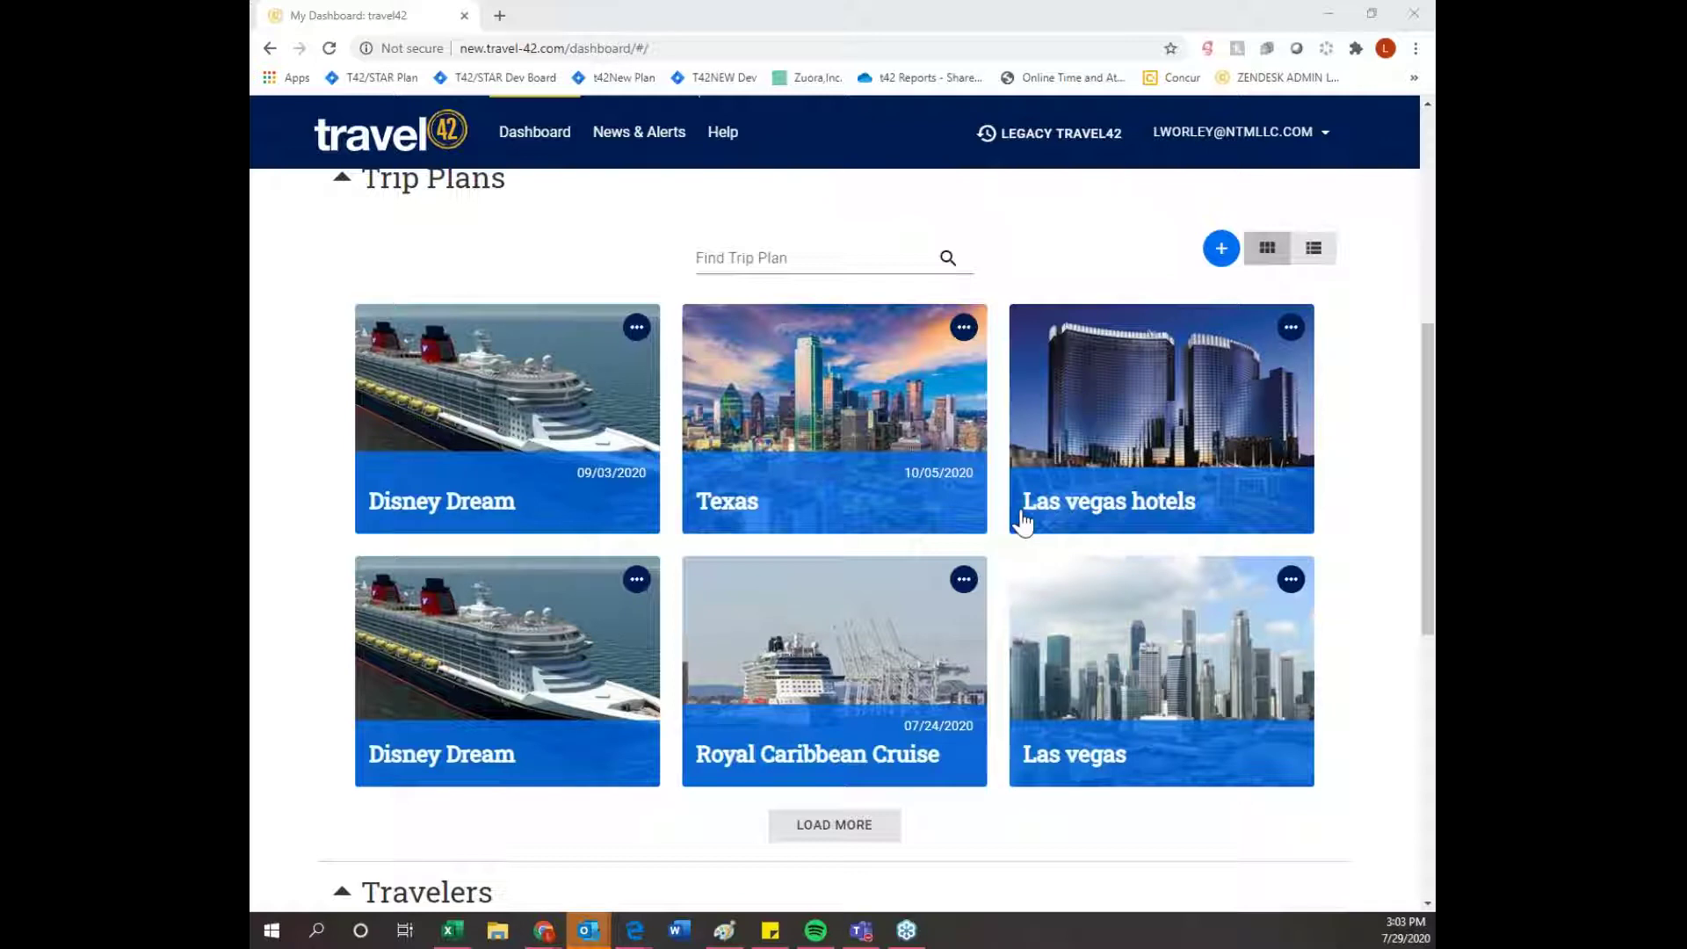
# - Search Travel42 for 'New York', returning 22 guides, 258 hotels, 220 cruises and 499 See & Do results
pyautogui.scroll(-5, 1020, 515)
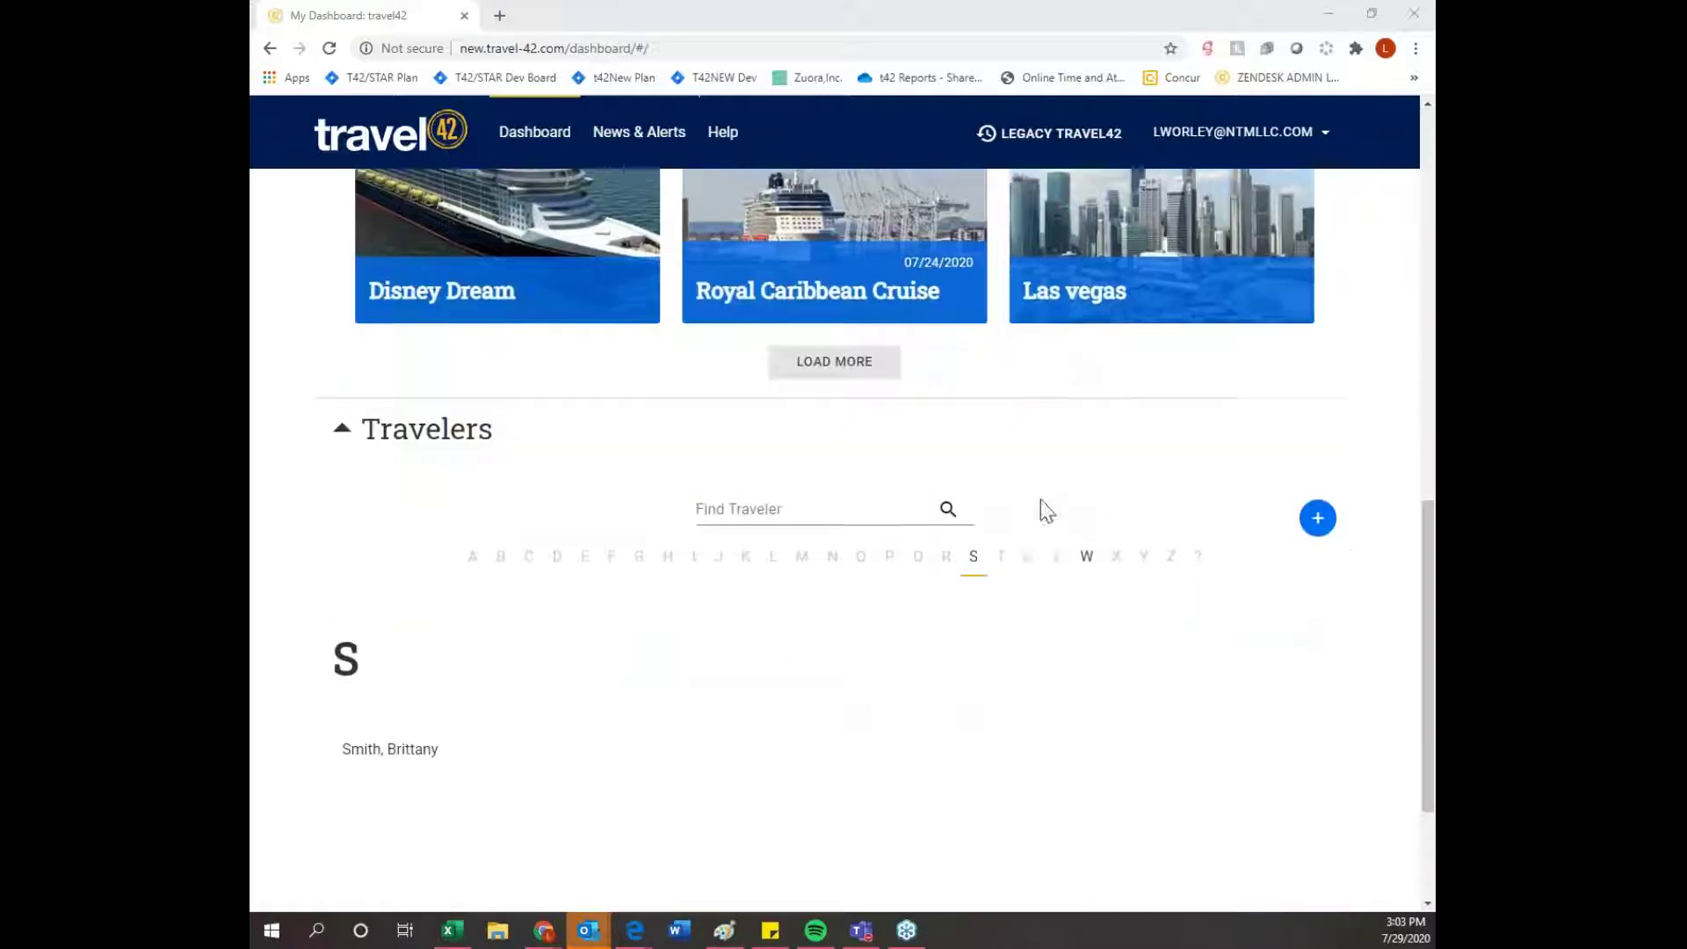
pyautogui.scroll(-2, 919, 603)
pyautogui.scroll(2, 938, 607)
pyautogui.scroll(8, 935, 601)
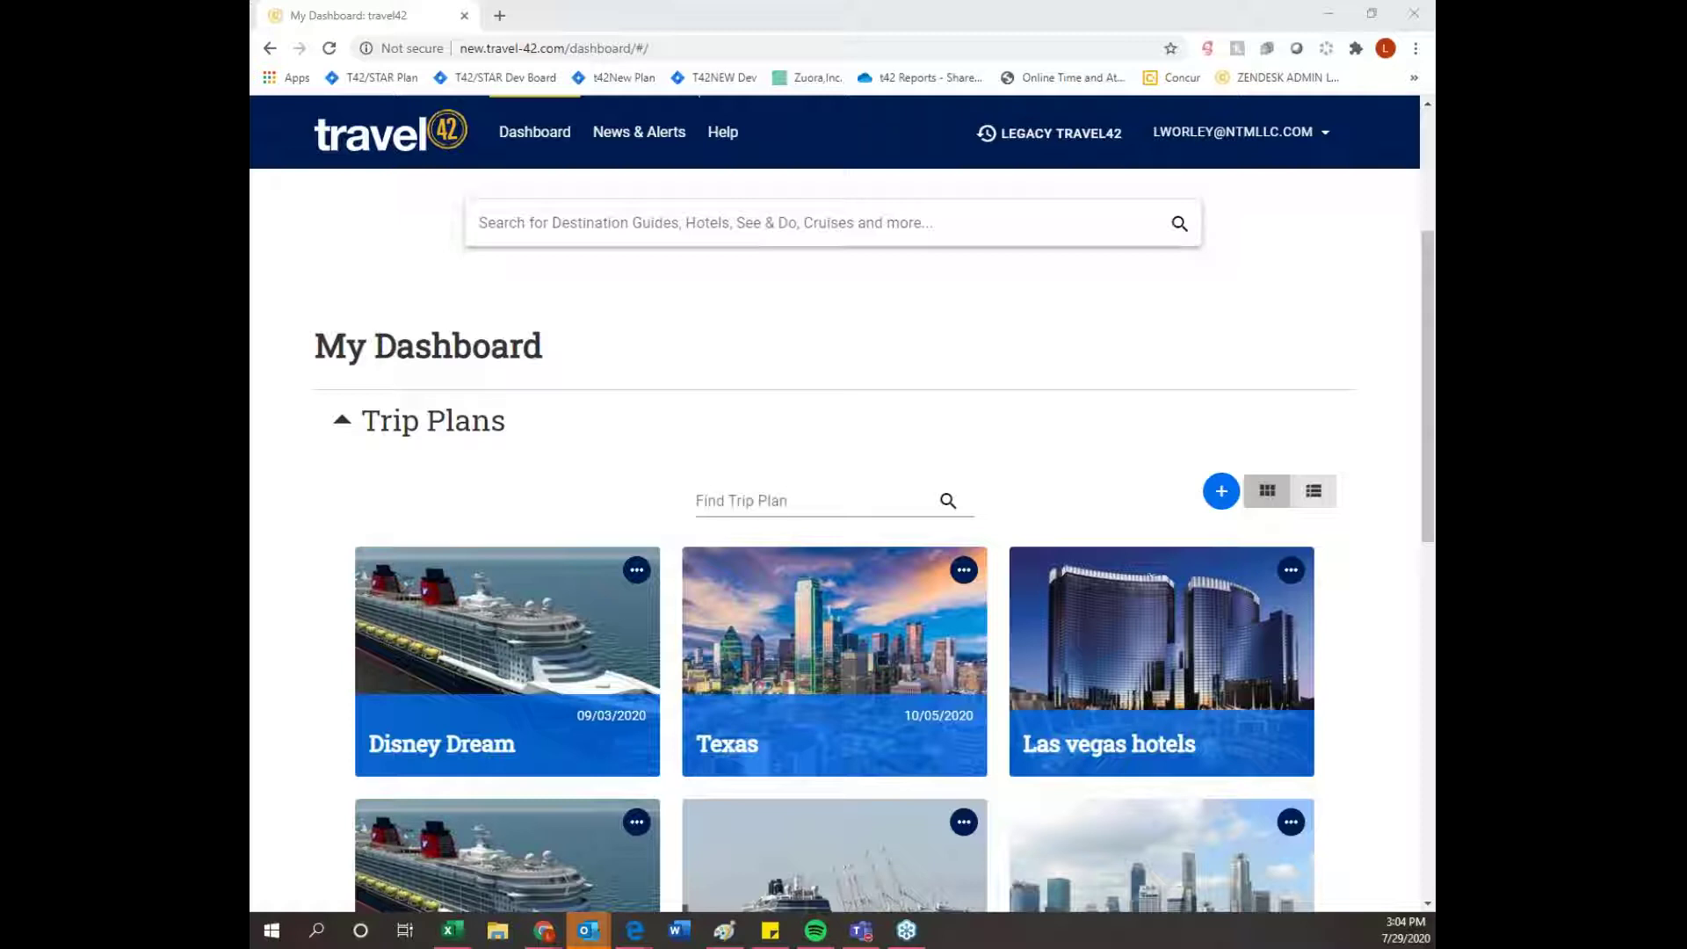
pyautogui.scroll(1, 1016, 516)
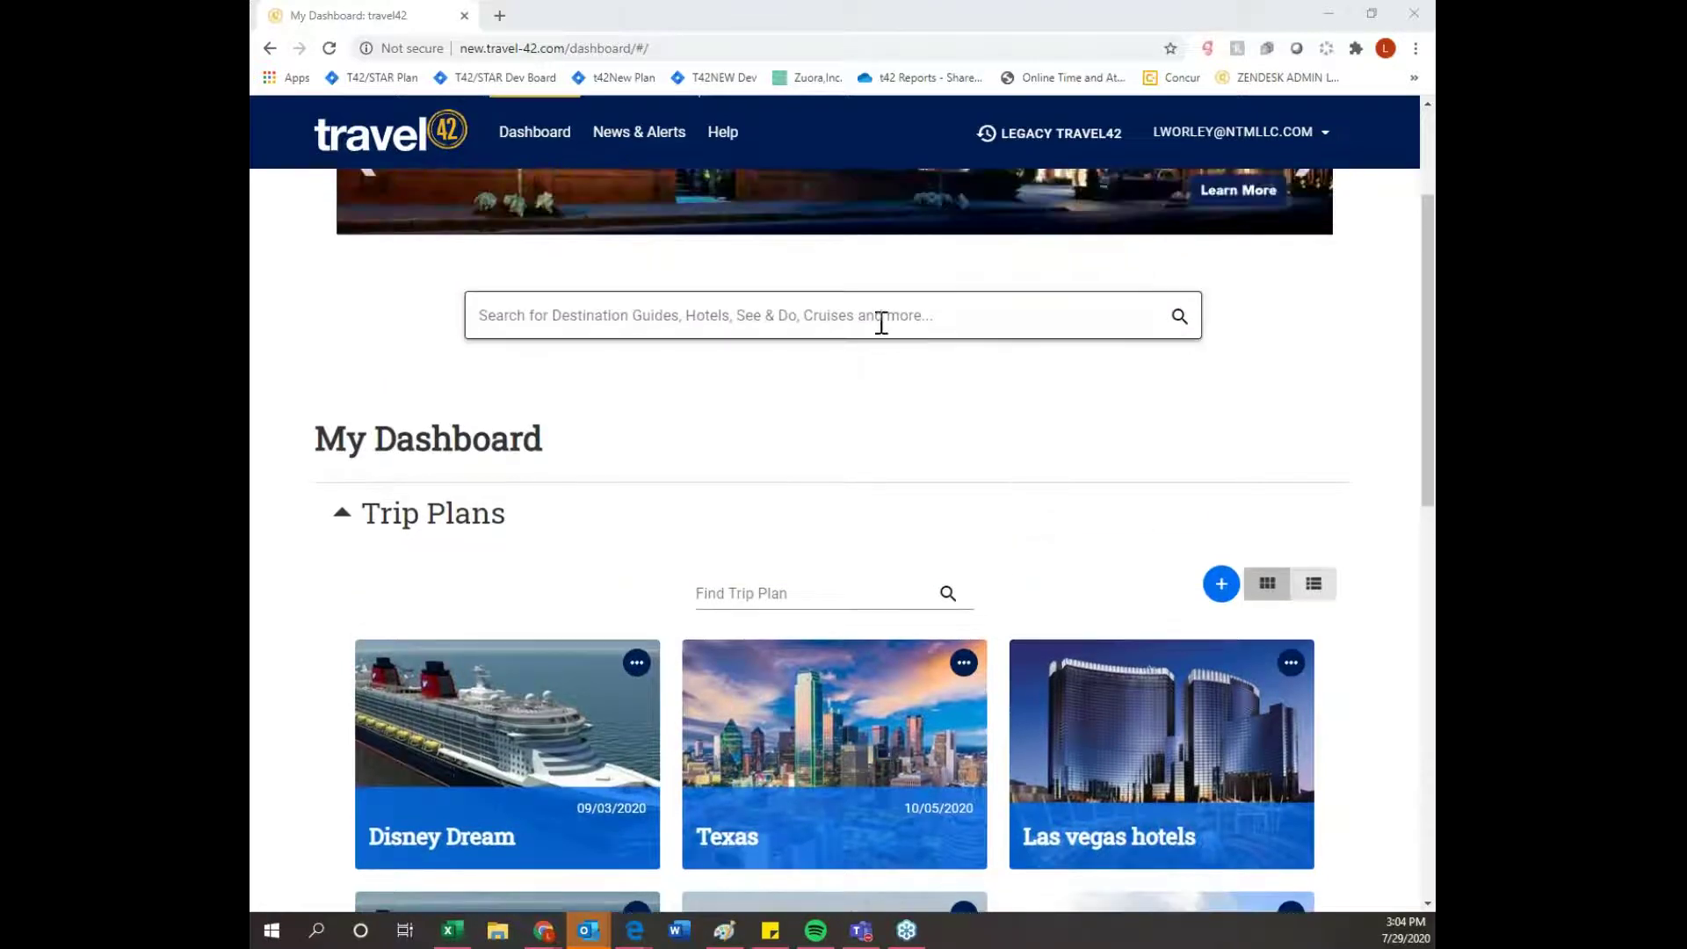
pyautogui.click(881, 322)
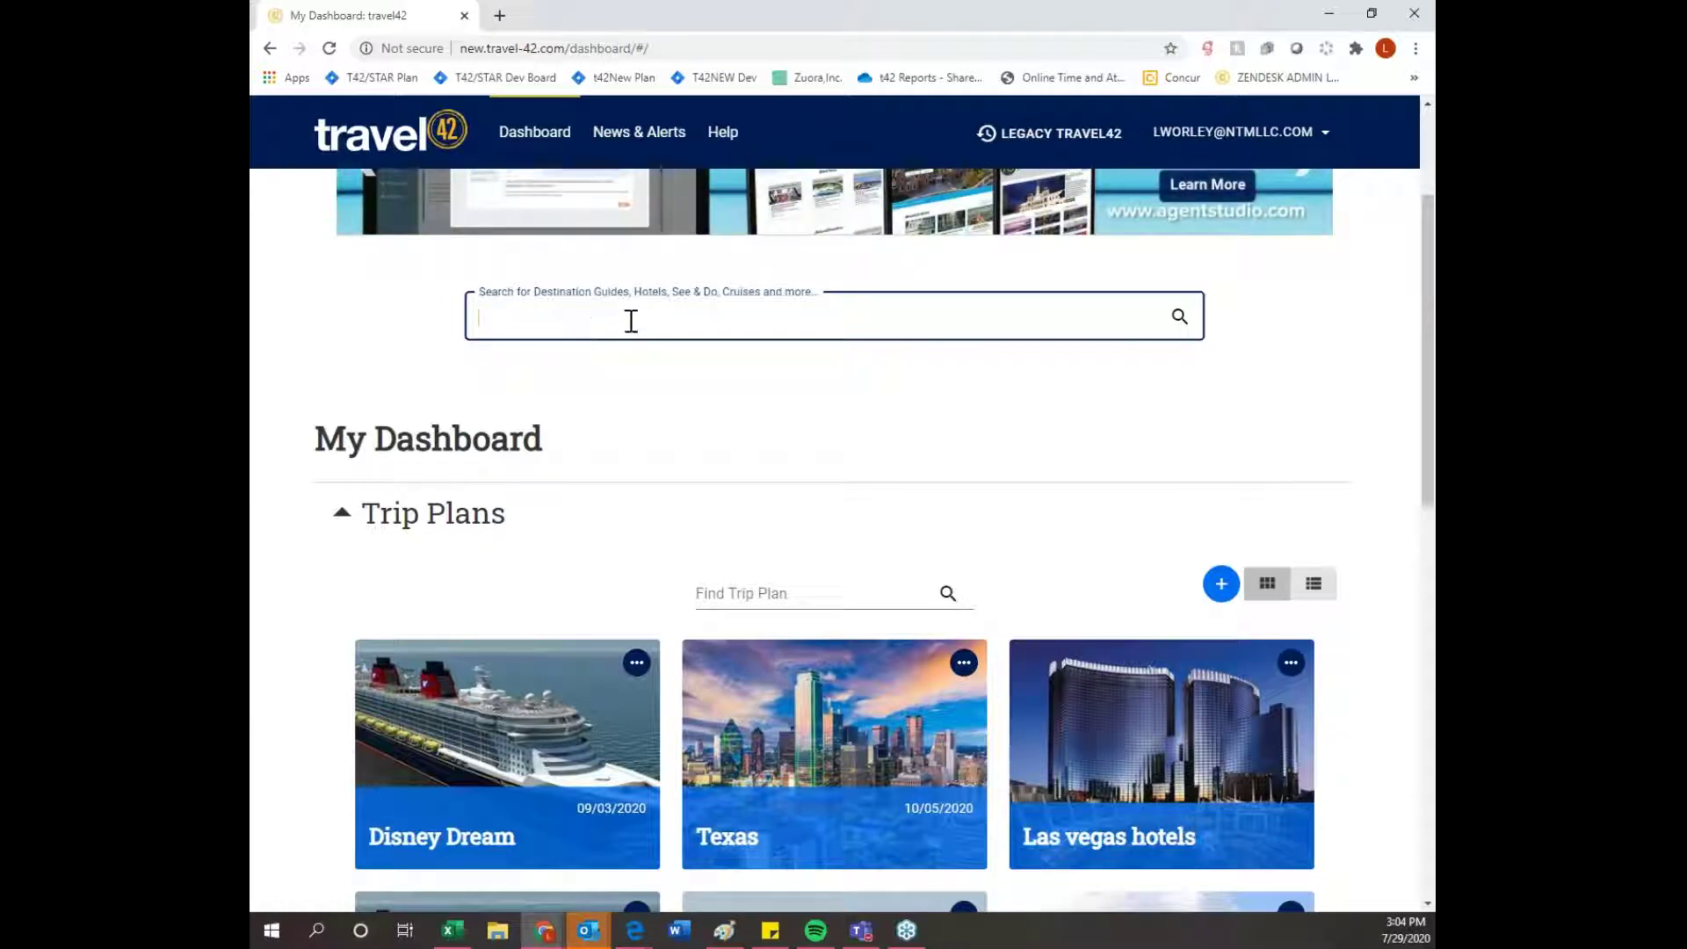
pyautogui.write('New York')
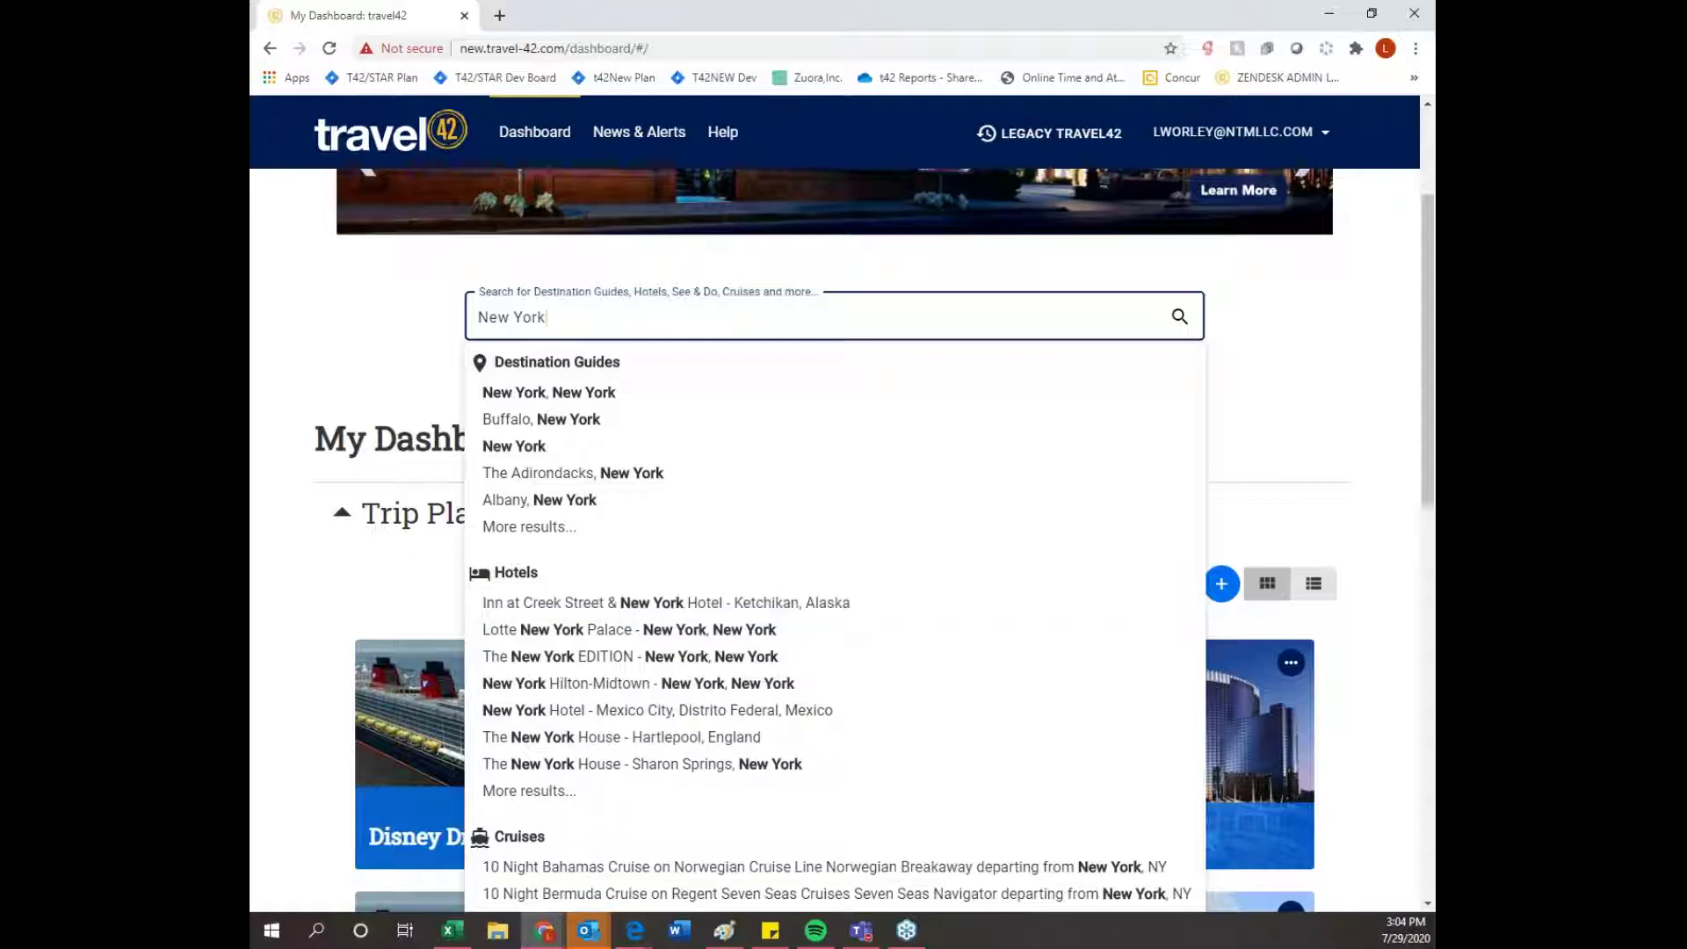
pyautogui.click(1179, 323)
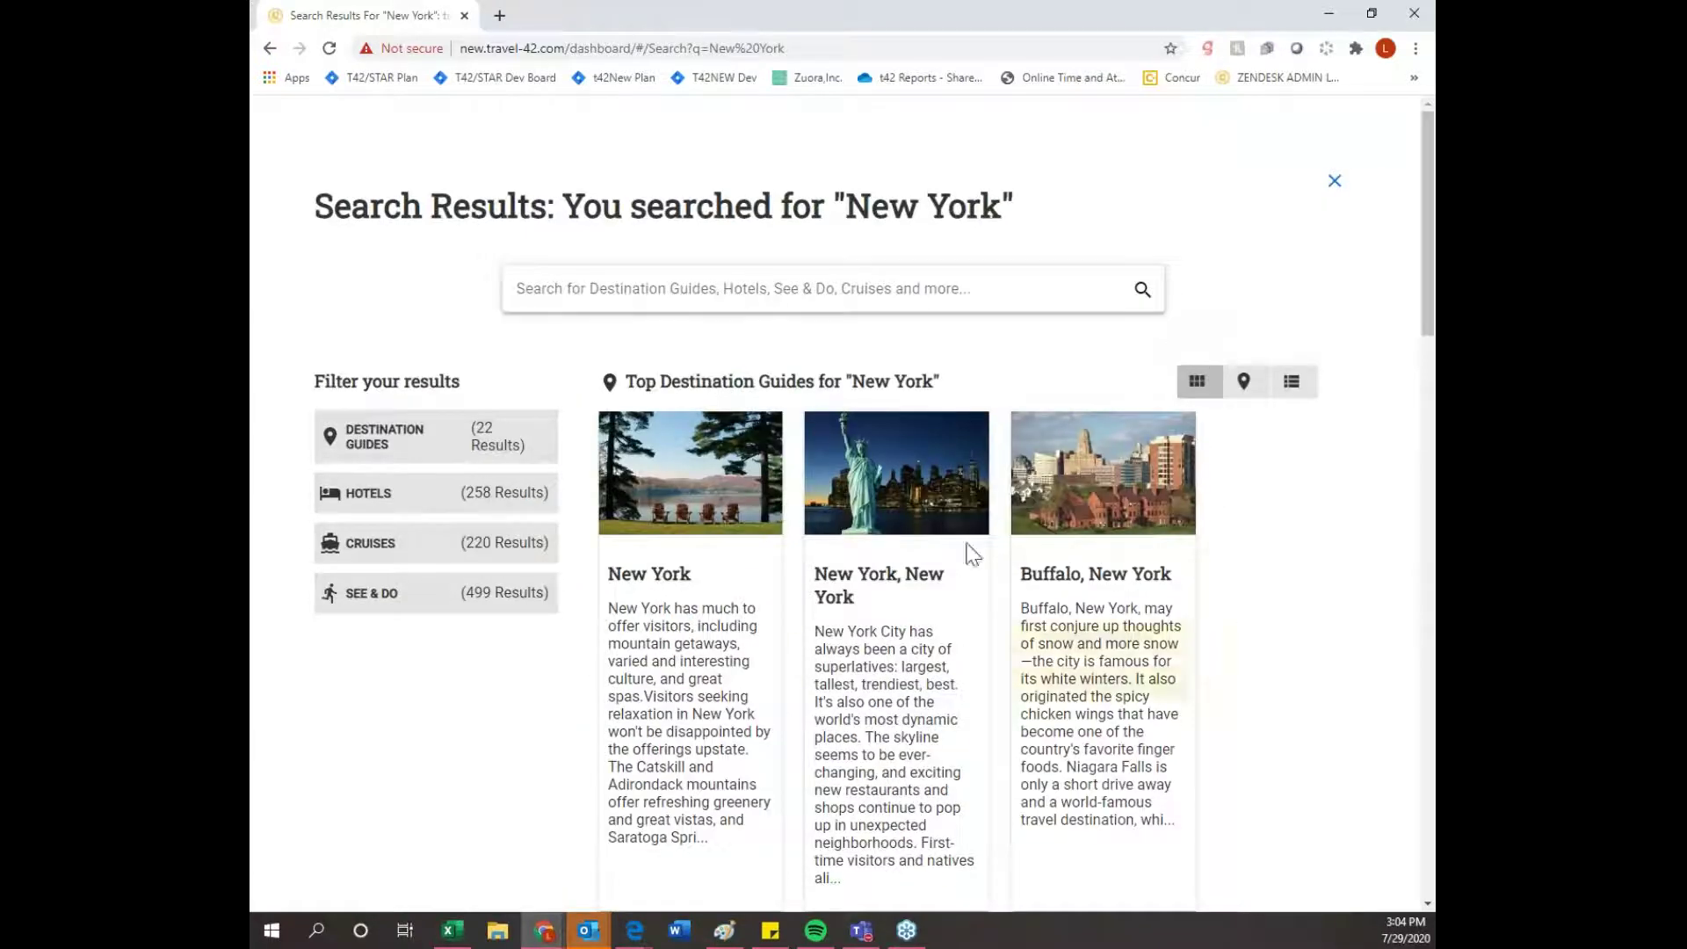
# - Open the full New York destination guide from its card in the search results
pyautogui.scroll(-7, 1381, 615)
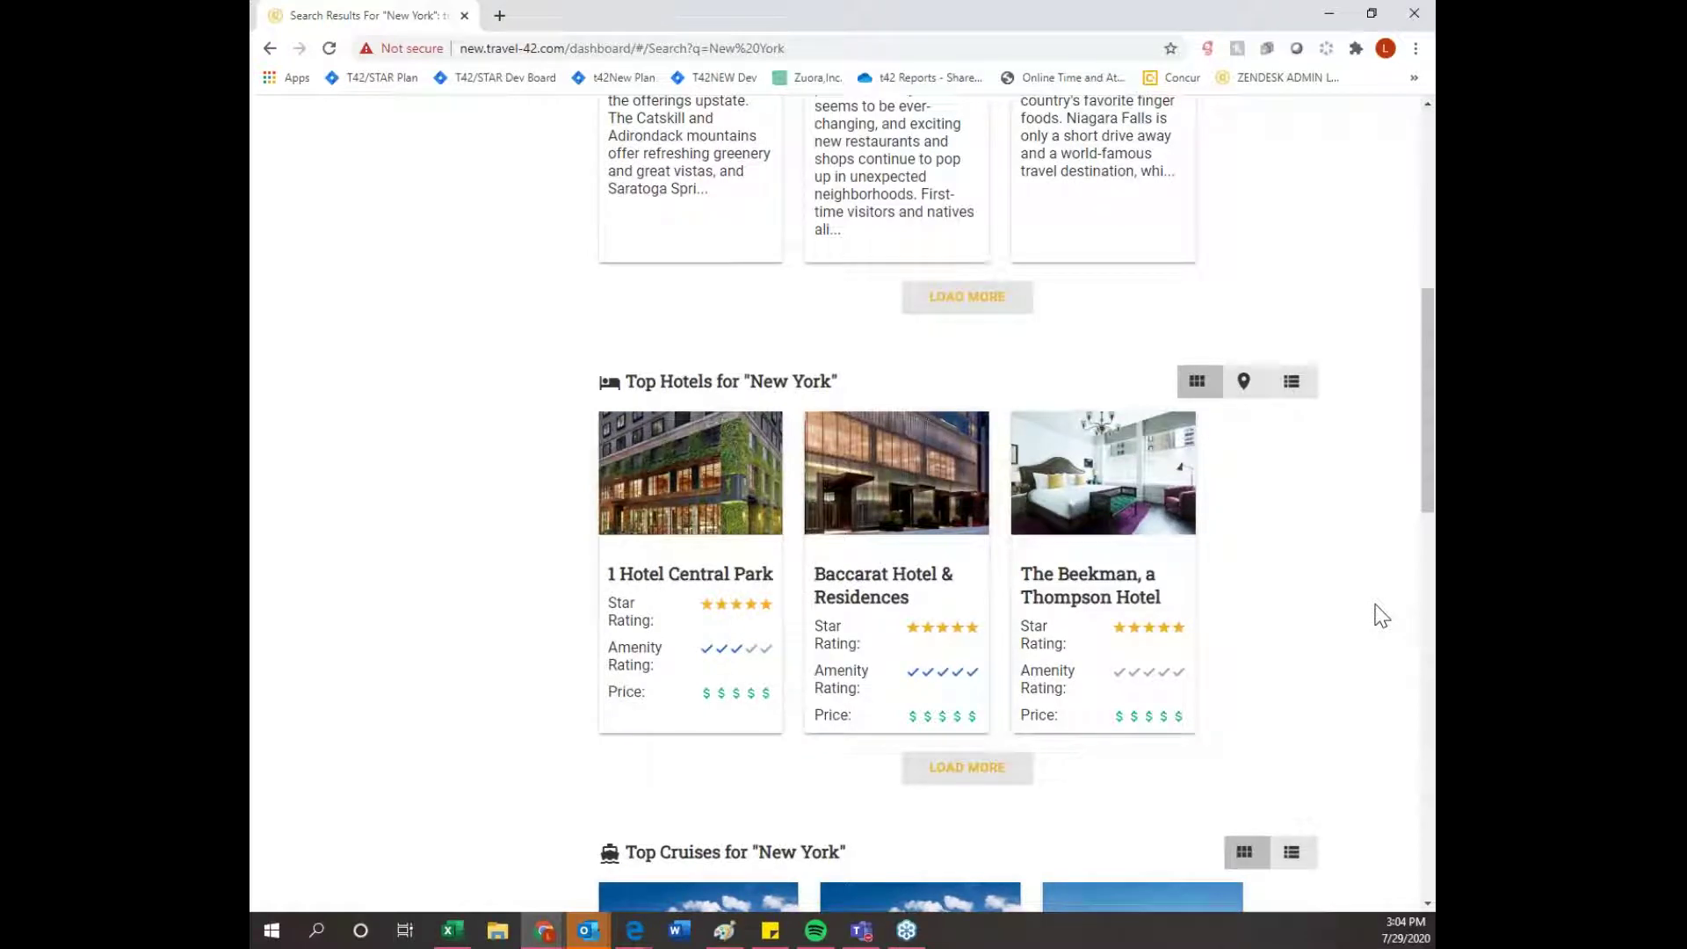
pyautogui.scroll(5, 1381, 615)
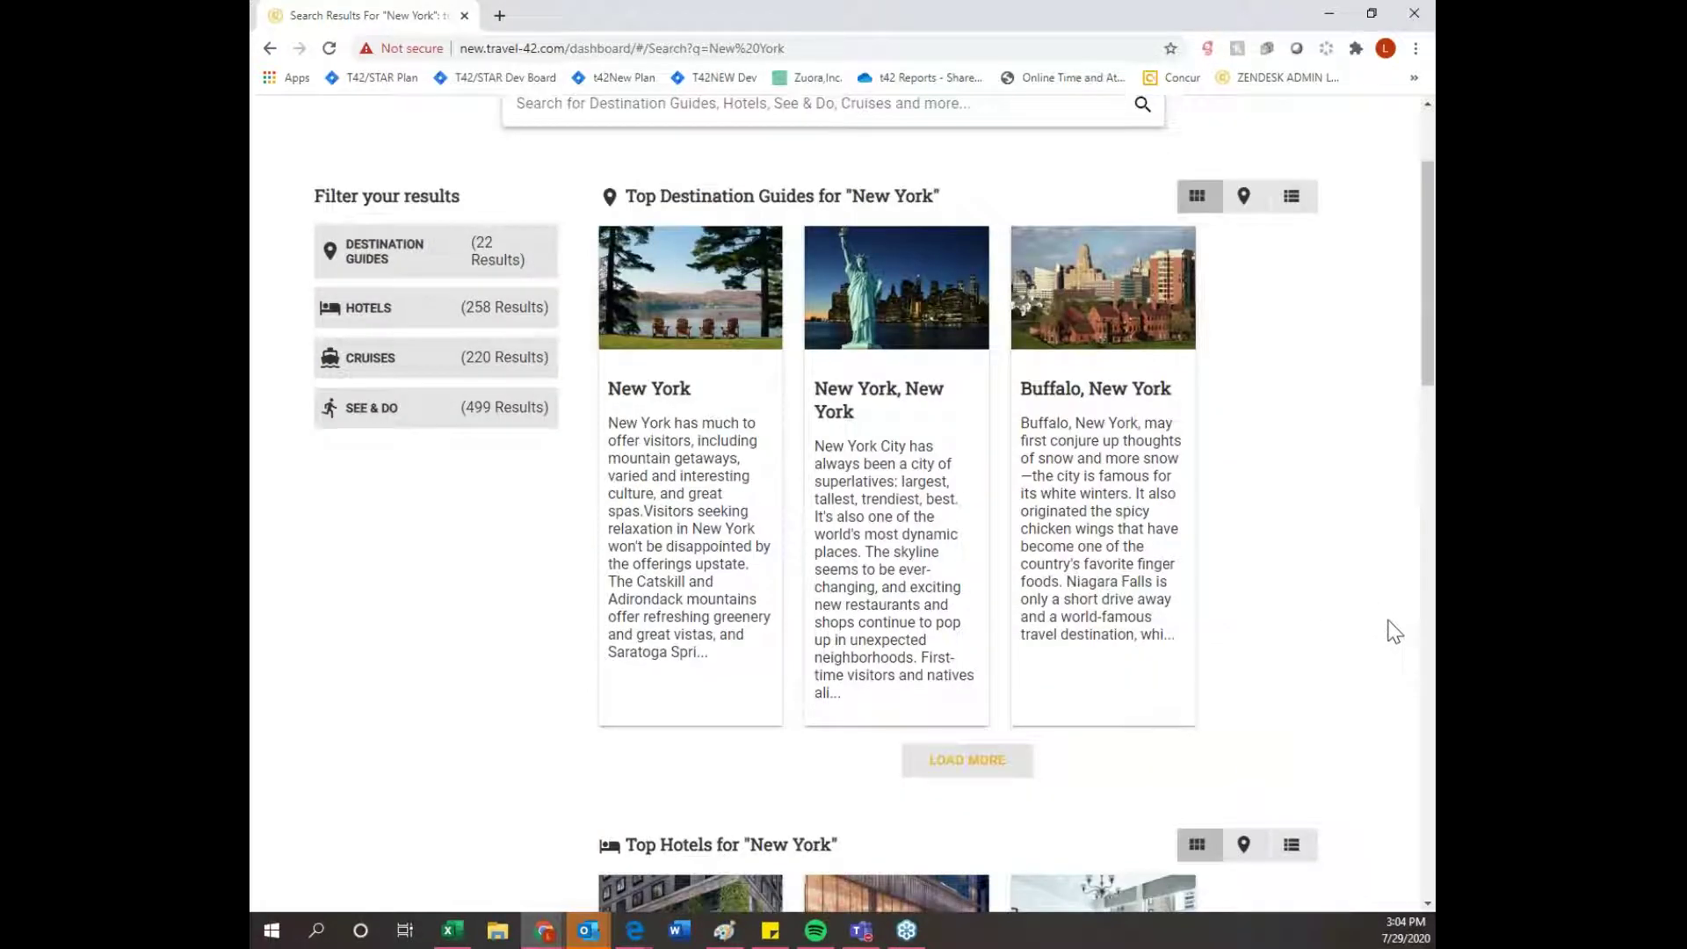
pyautogui.moveTo(681, 430)
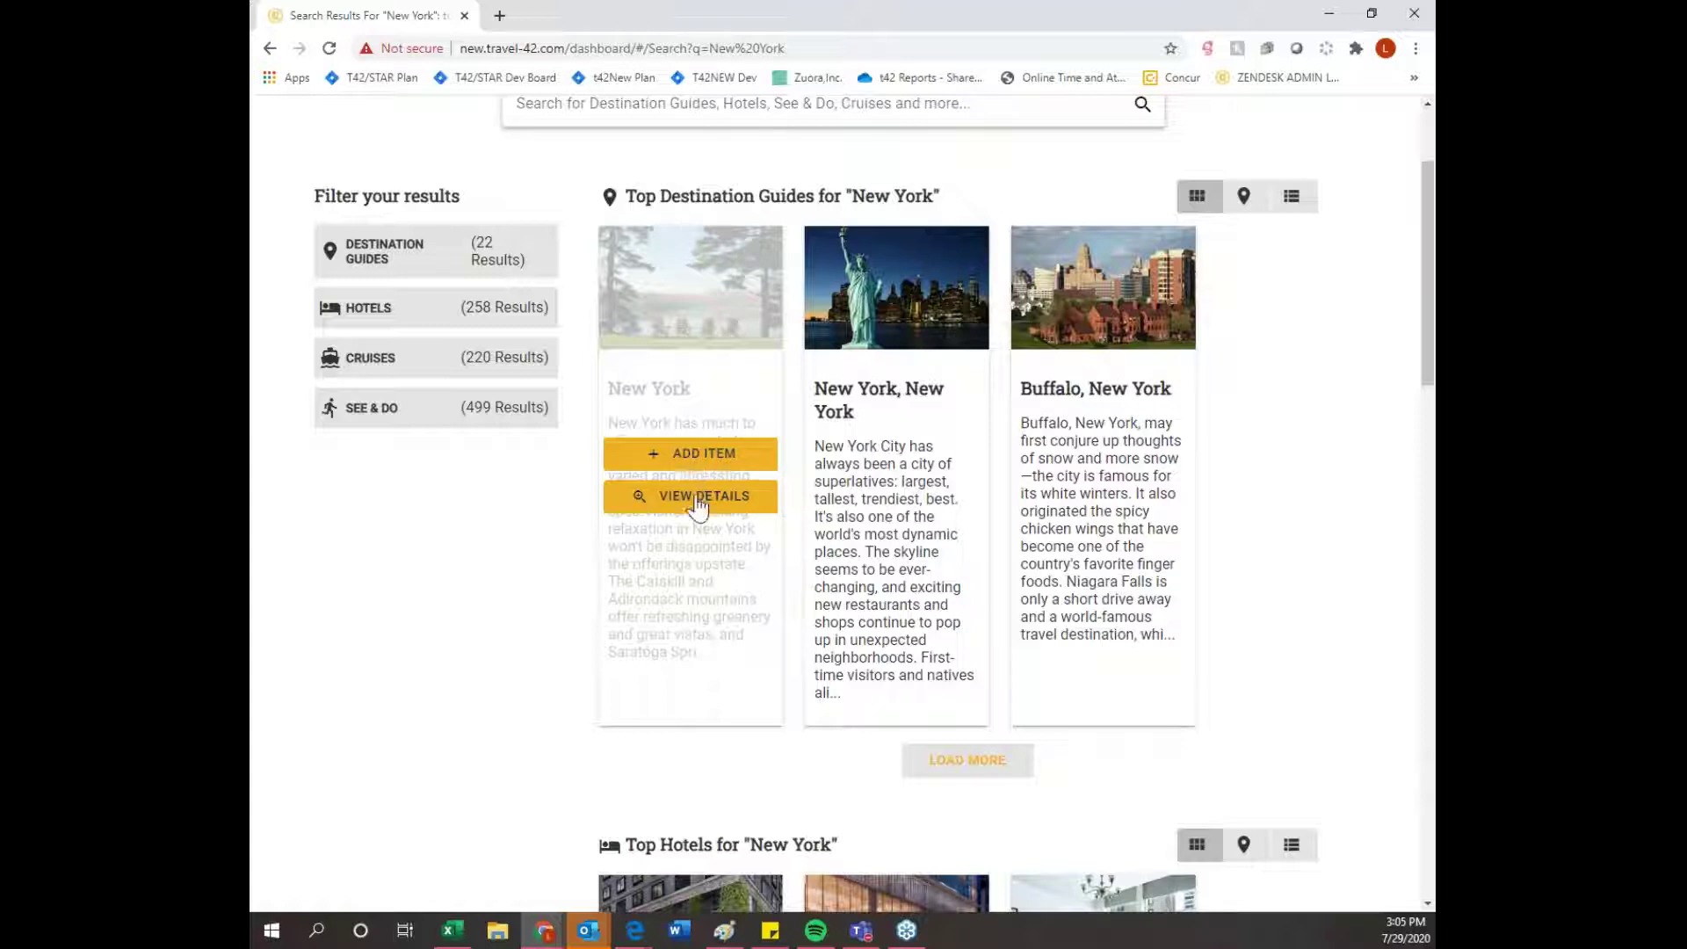
pyautogui.click(692, 496)
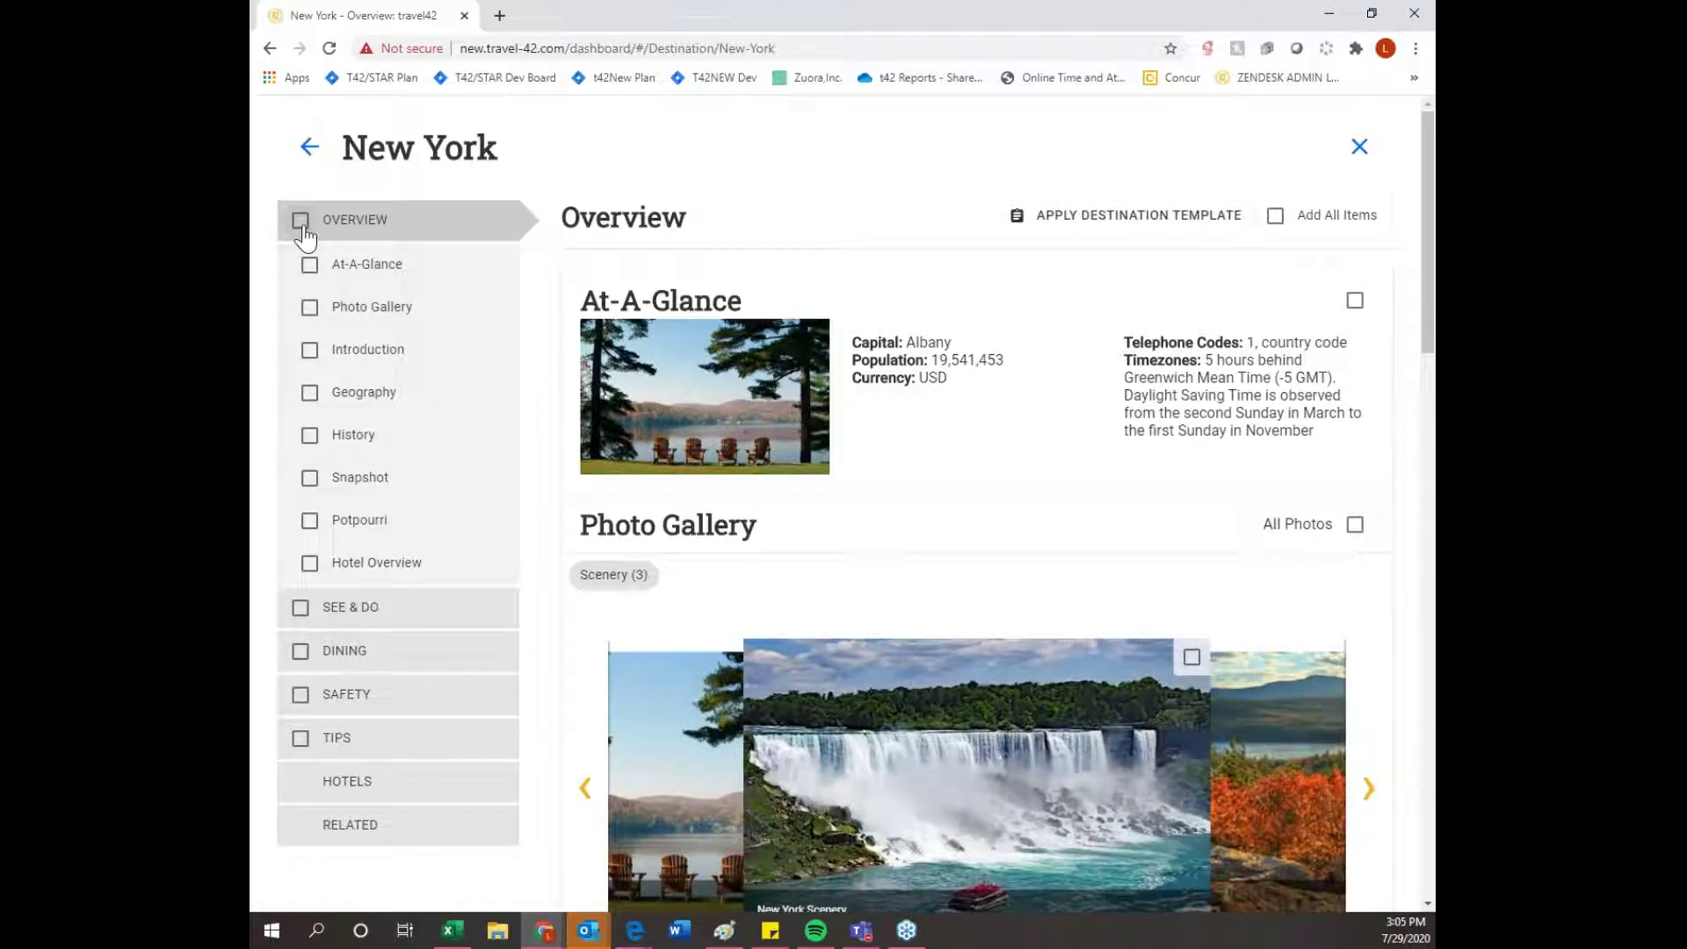
# - Select the whole Overview and start a new trip plan named 'New York'
pyautogui.click(301, 221)
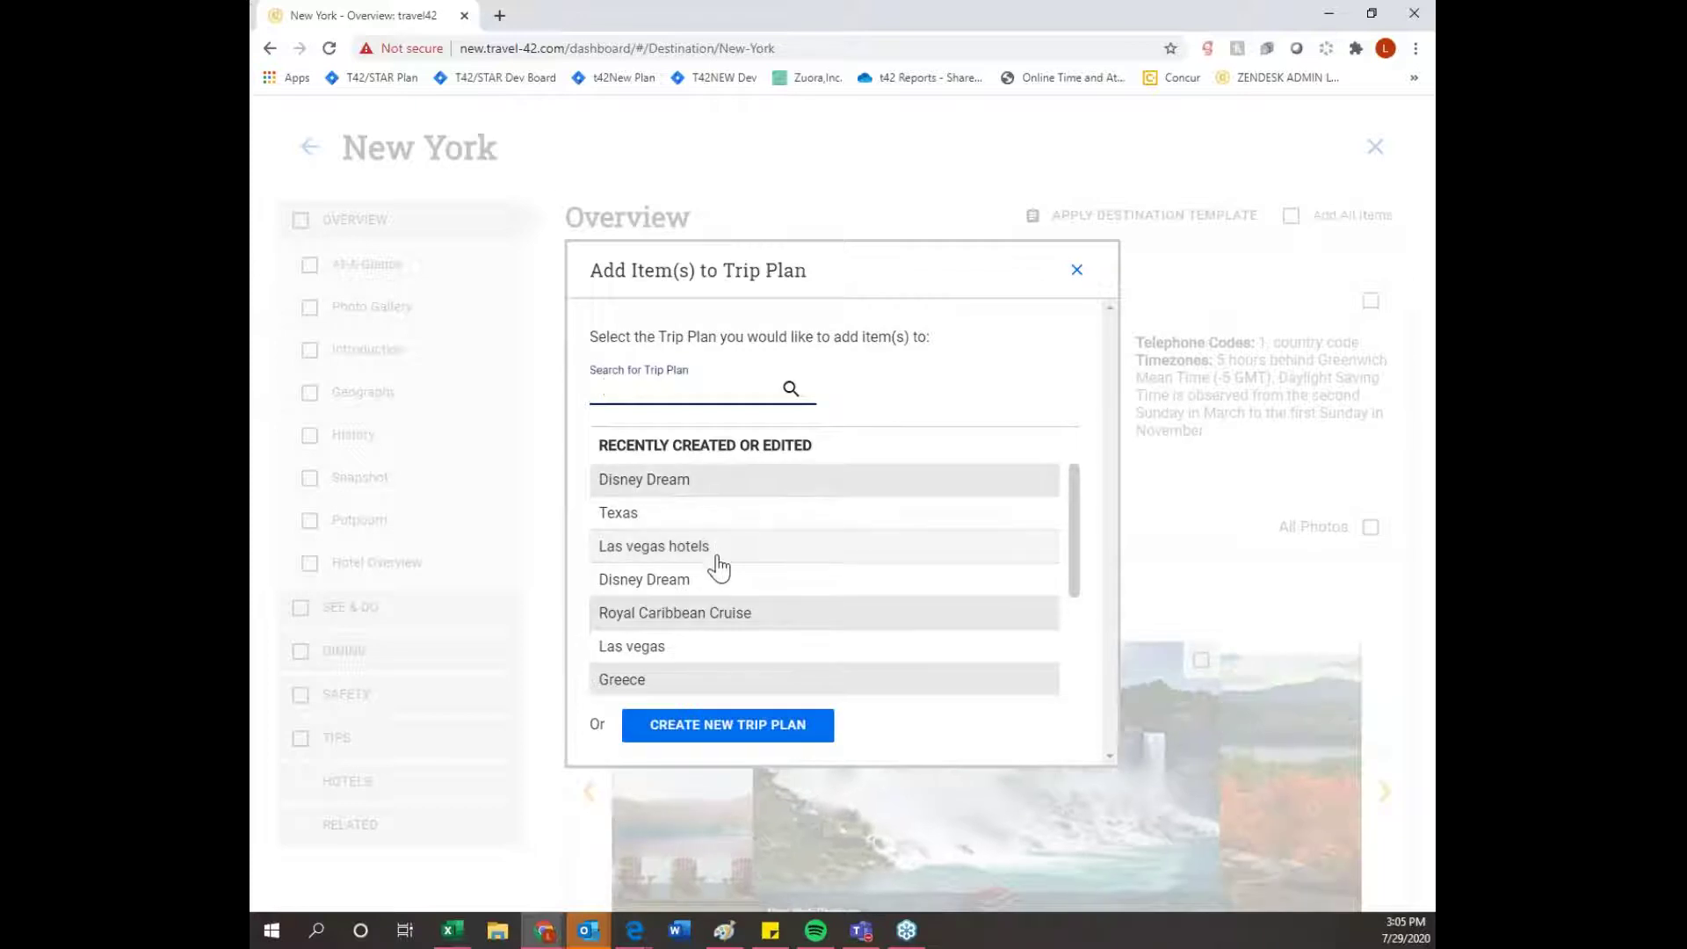
pyautogui.click(799, 731)
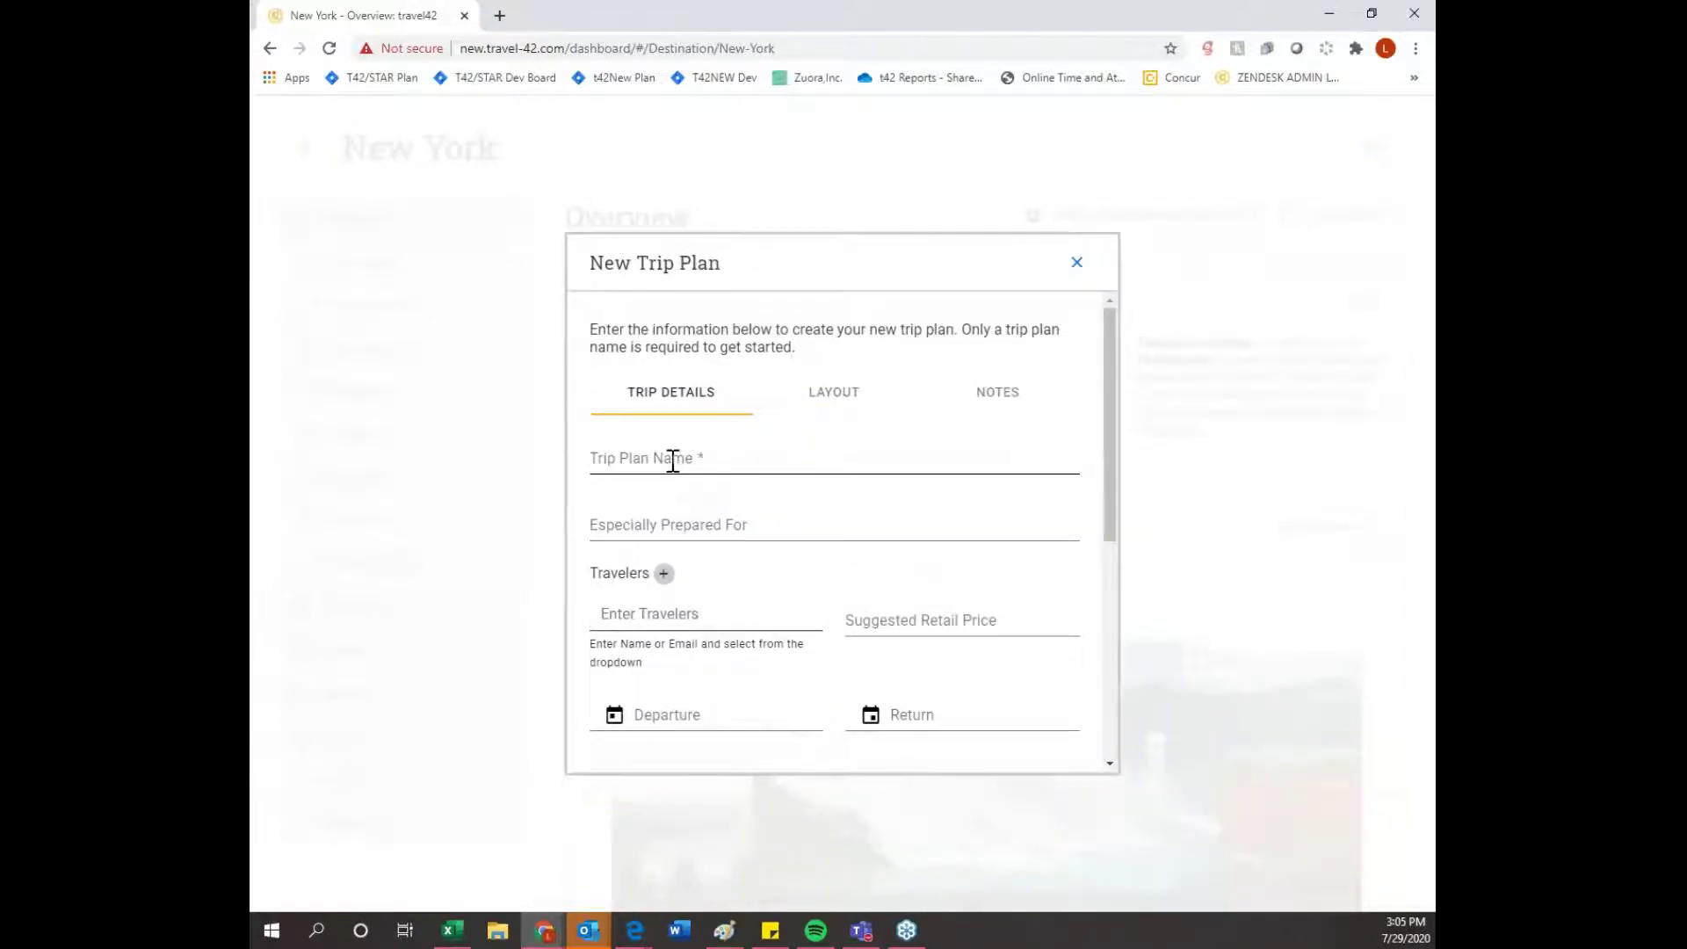
pyautogui.click(672, 461)
pyautogui.write('New York')
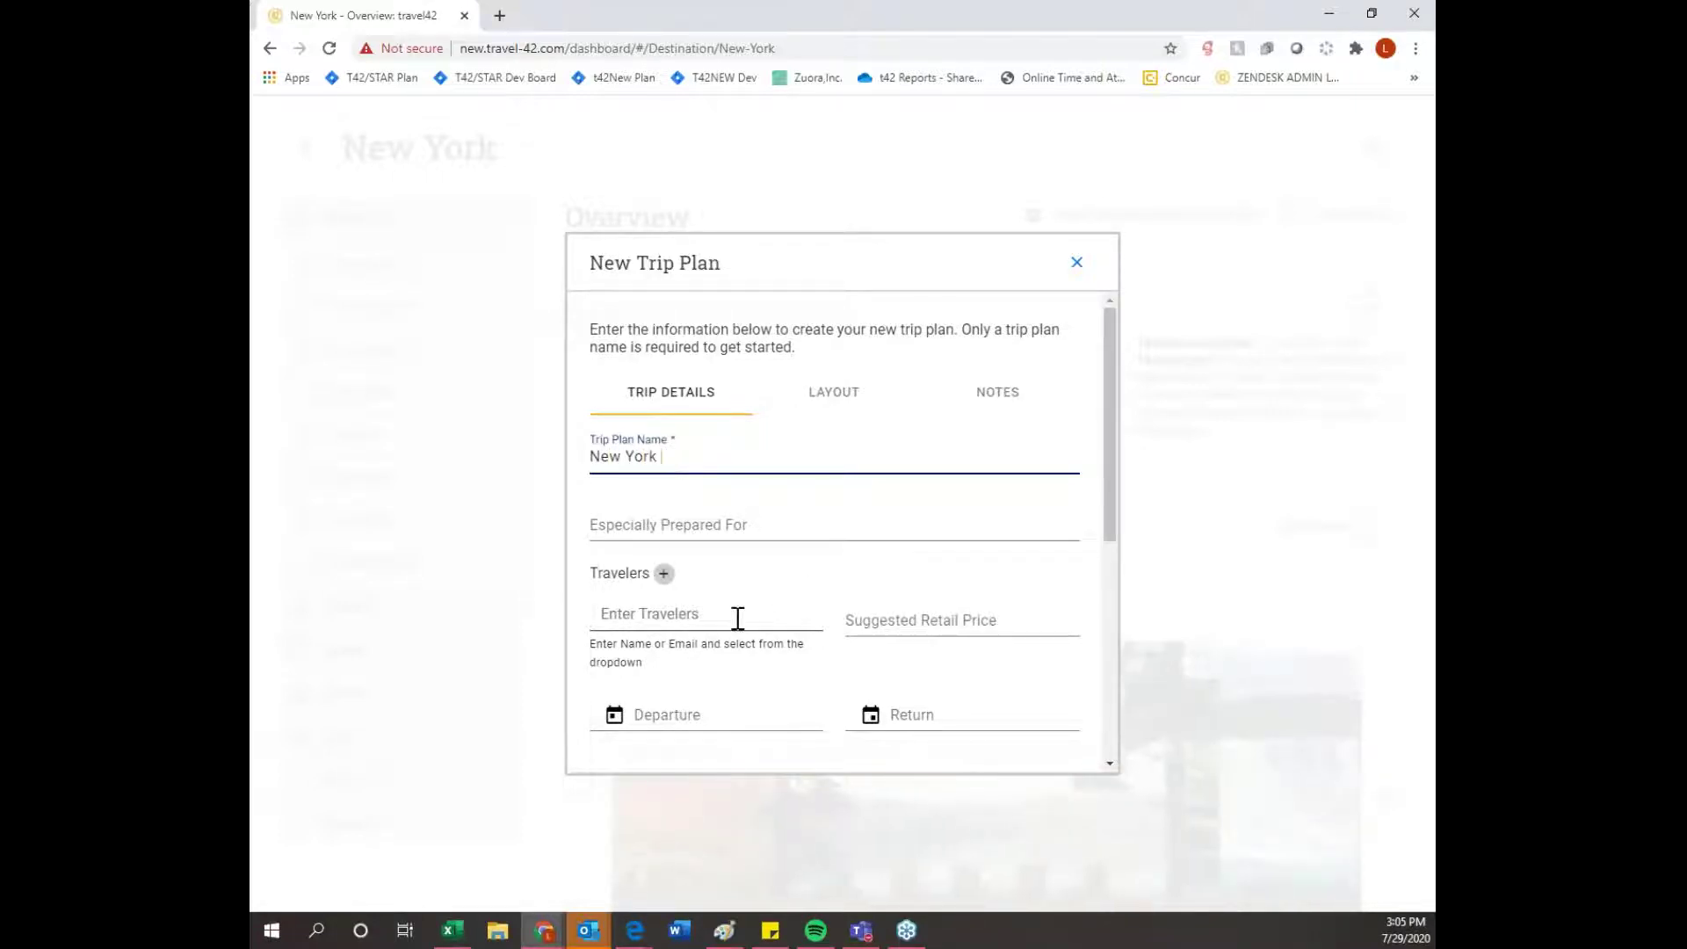
pyautogui.scroll(-2, 773, 617)
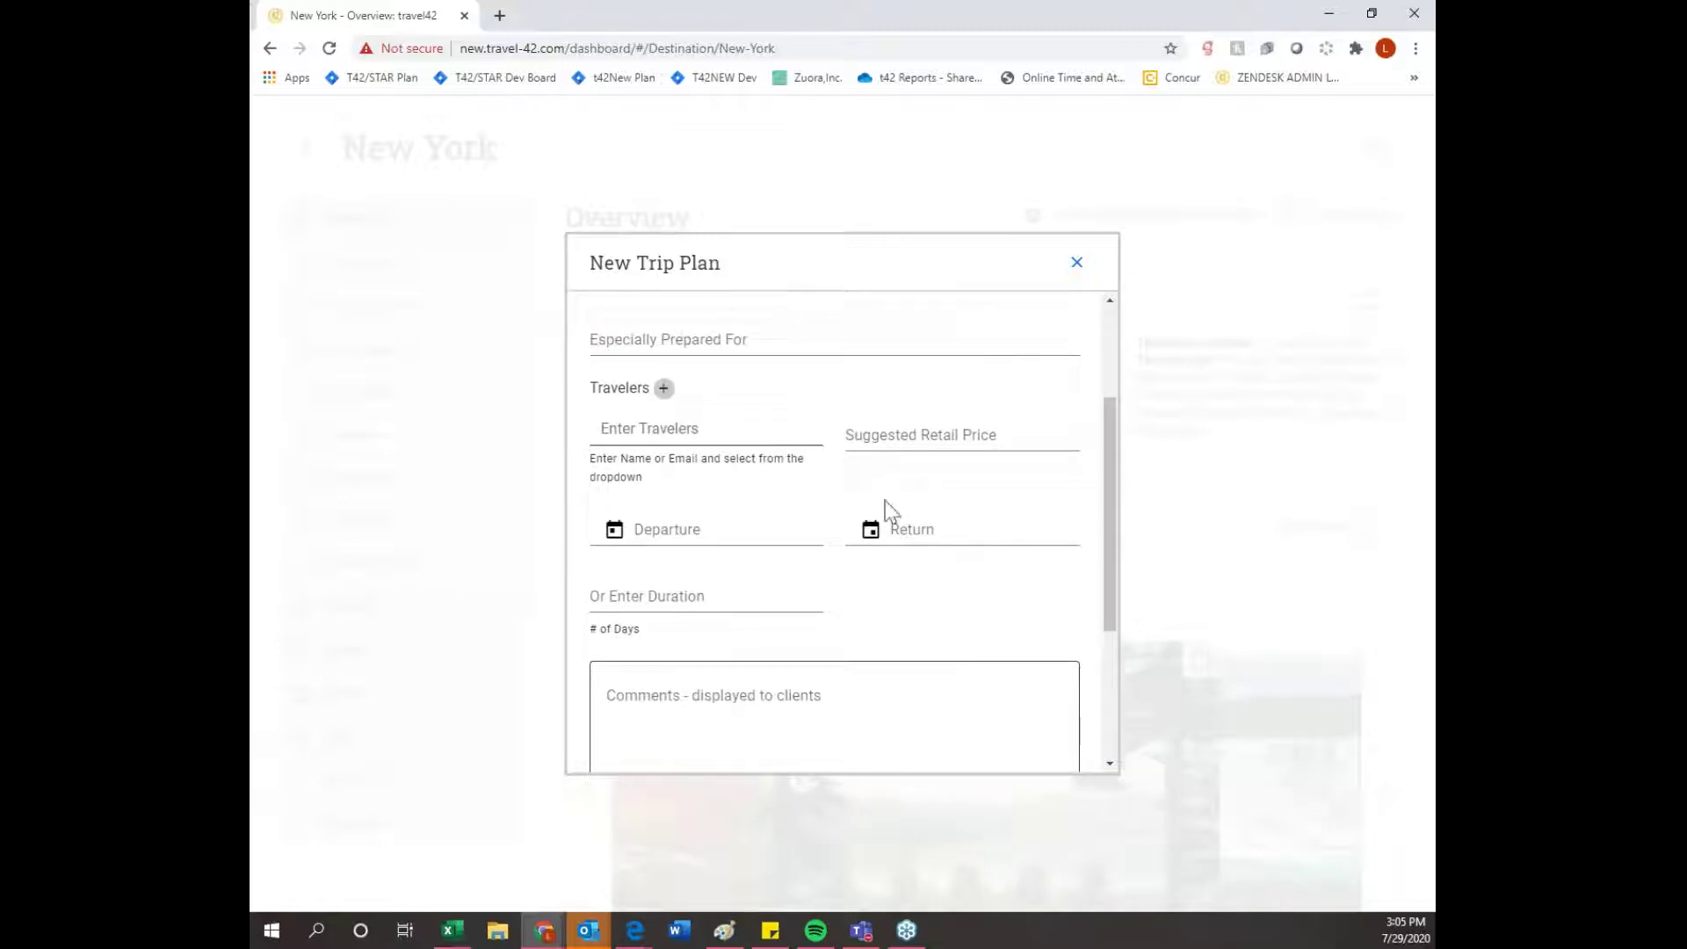
pyautogui.scroll(-3, 889, 531)
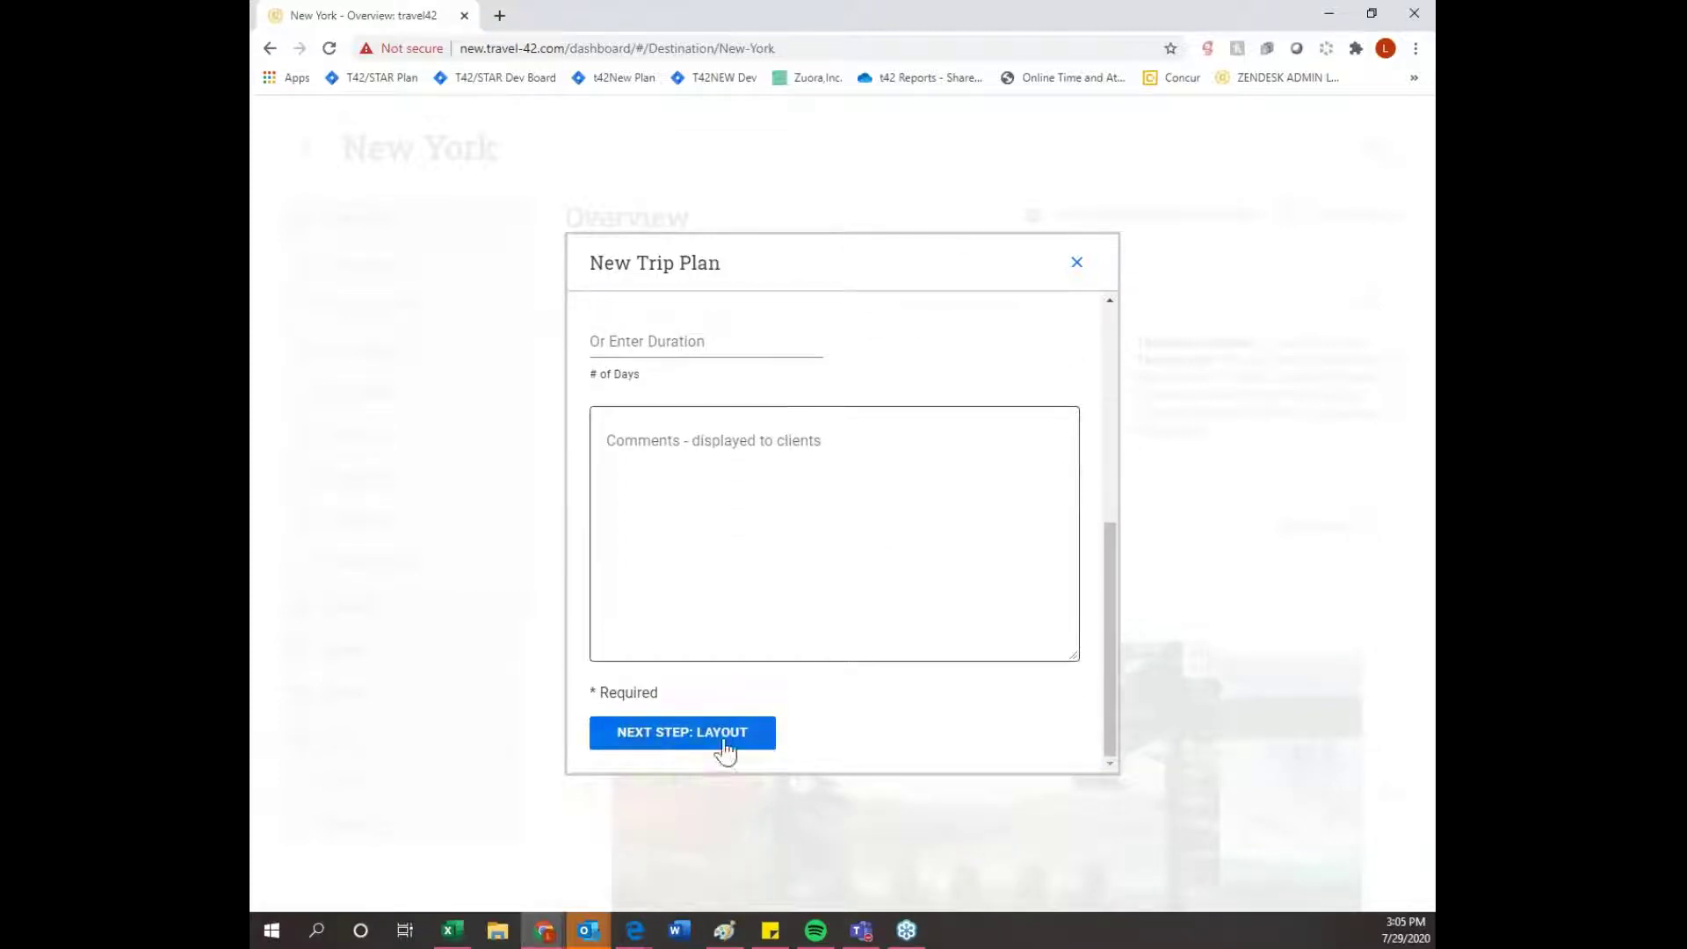
# - In the trip plan layout, show maps and images in both the online and PDF views
pyautogui.click(726, 745)
pyautogui.scroll(2, 885, 540)
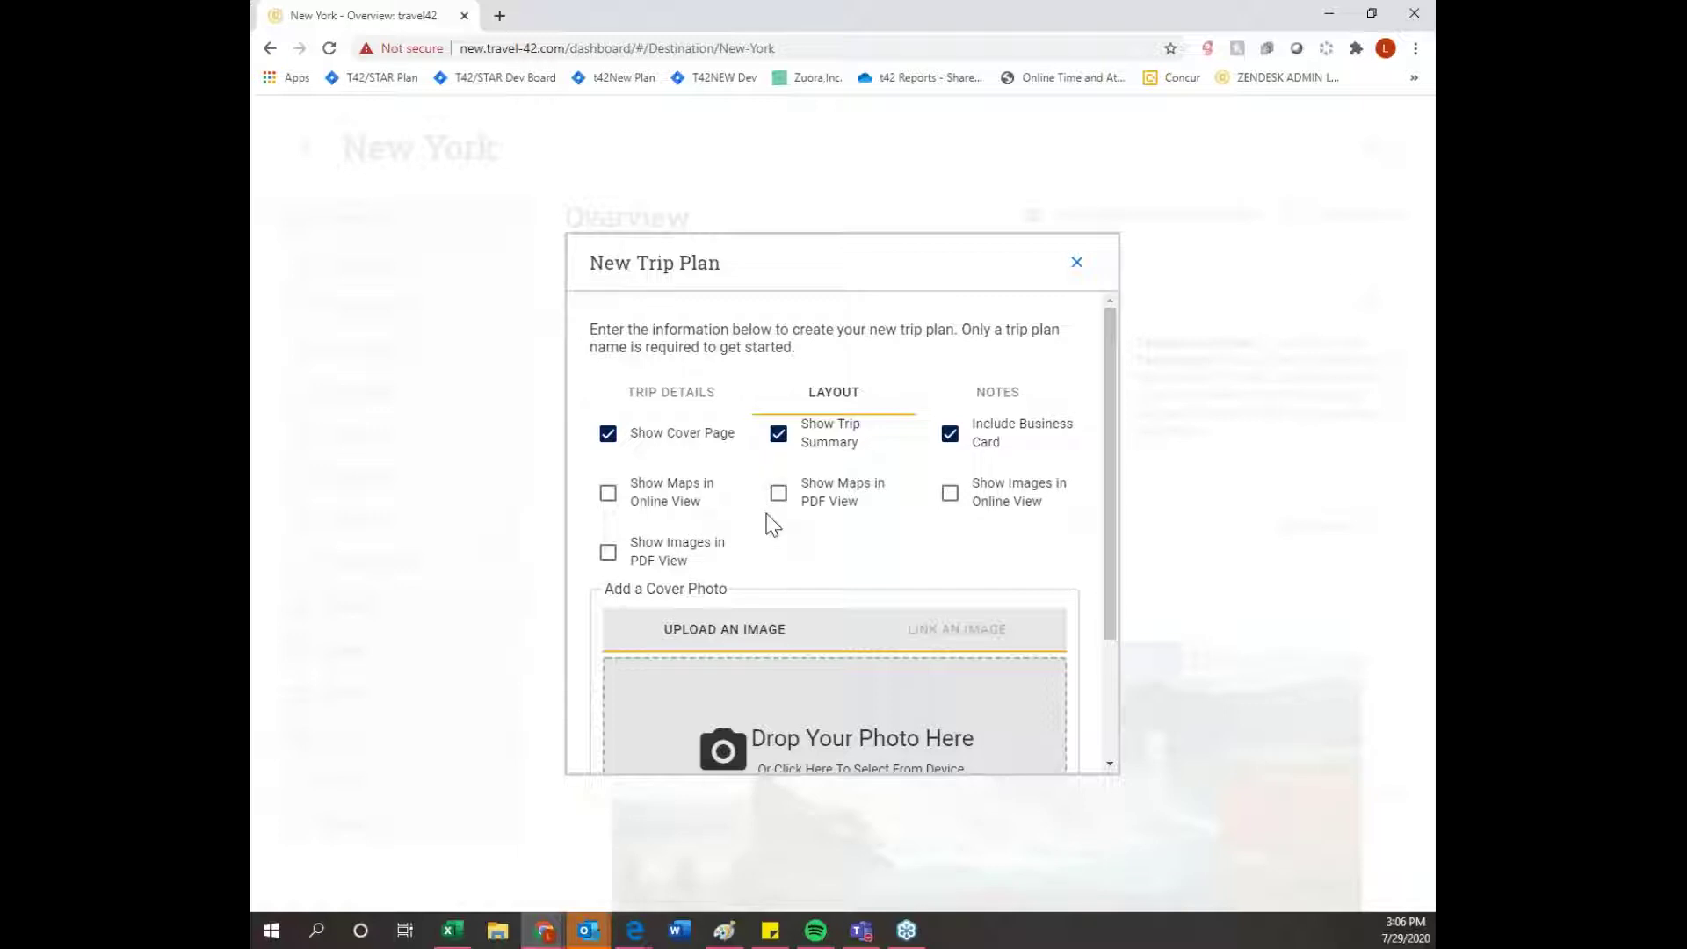
pyautogui.click(608, 493)
pyautogui.click(778, 493)
pyautogui.click(949, 493)
pyautogui.click(608, 553)
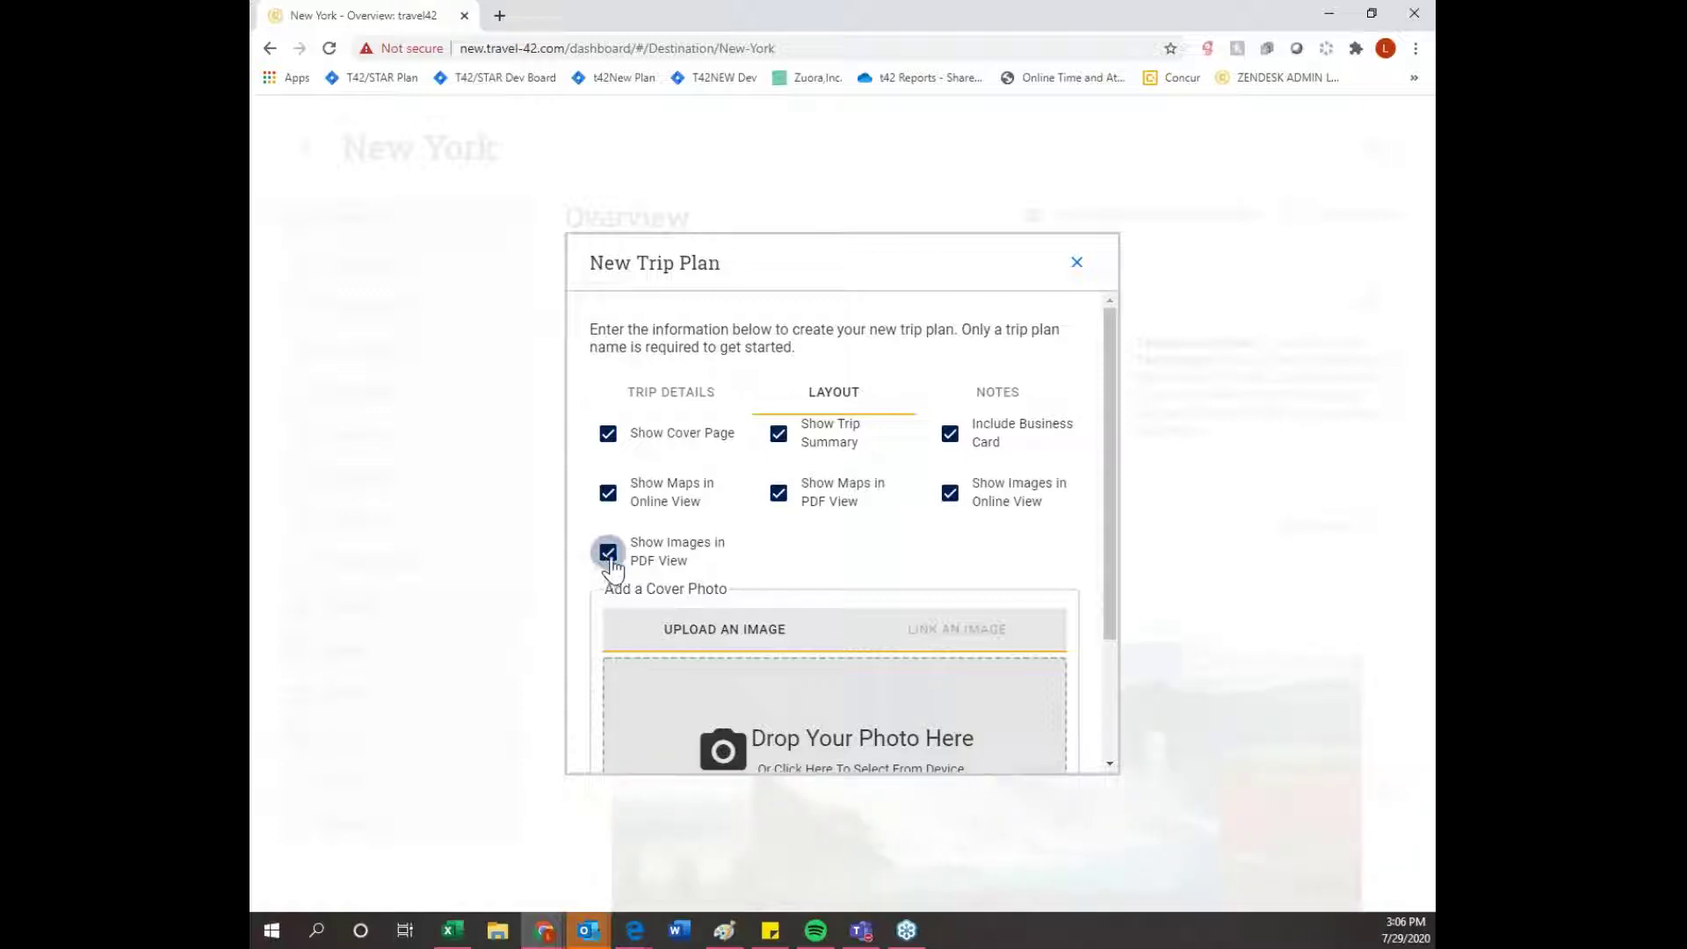
pyautogui.scroll(-2, 612, 566)
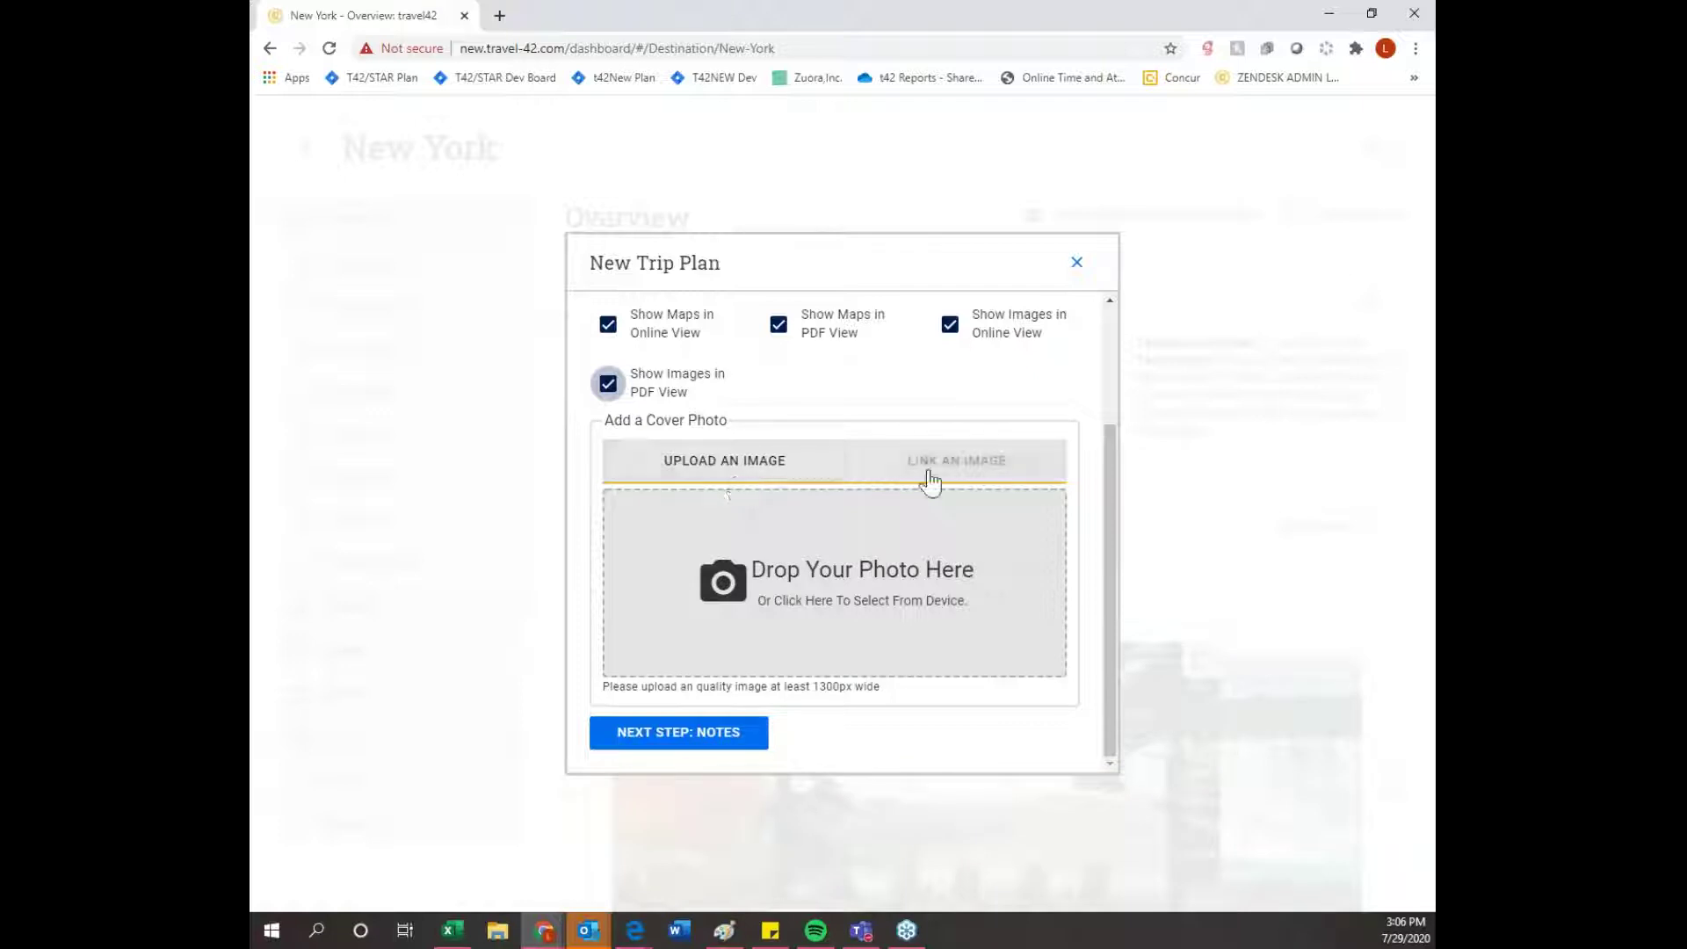
# - Advance to the Notes section after briefly reviewing the Trip Details
pyautogui.click(708, 740)
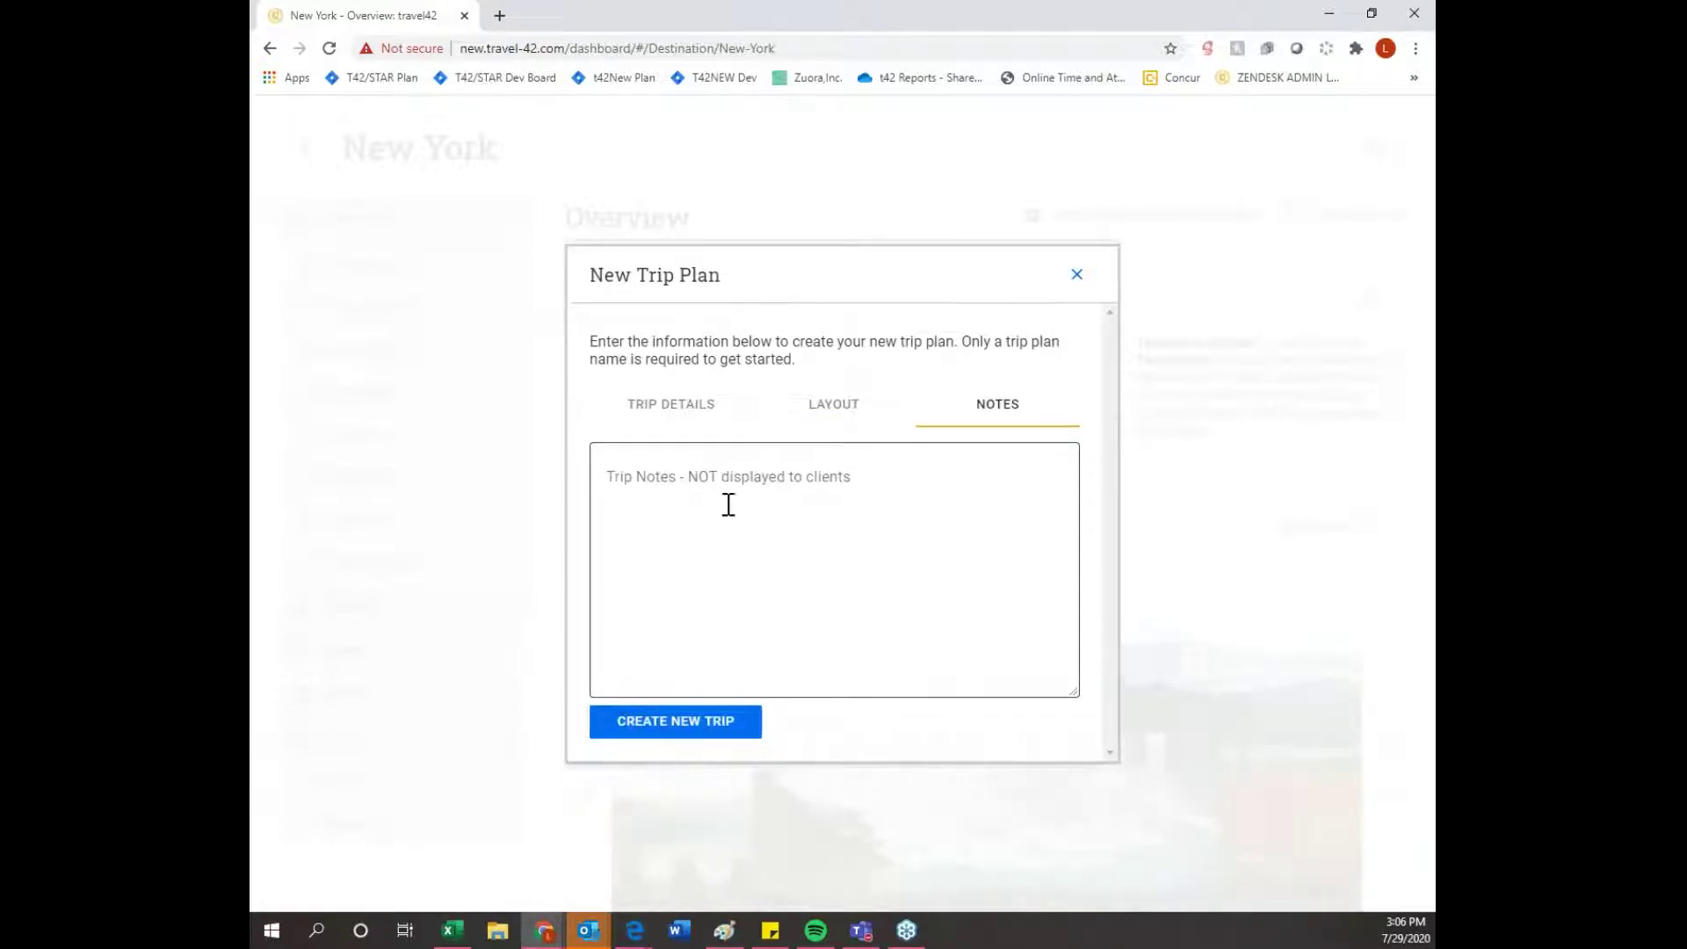
pyautogui.click(689, 403)
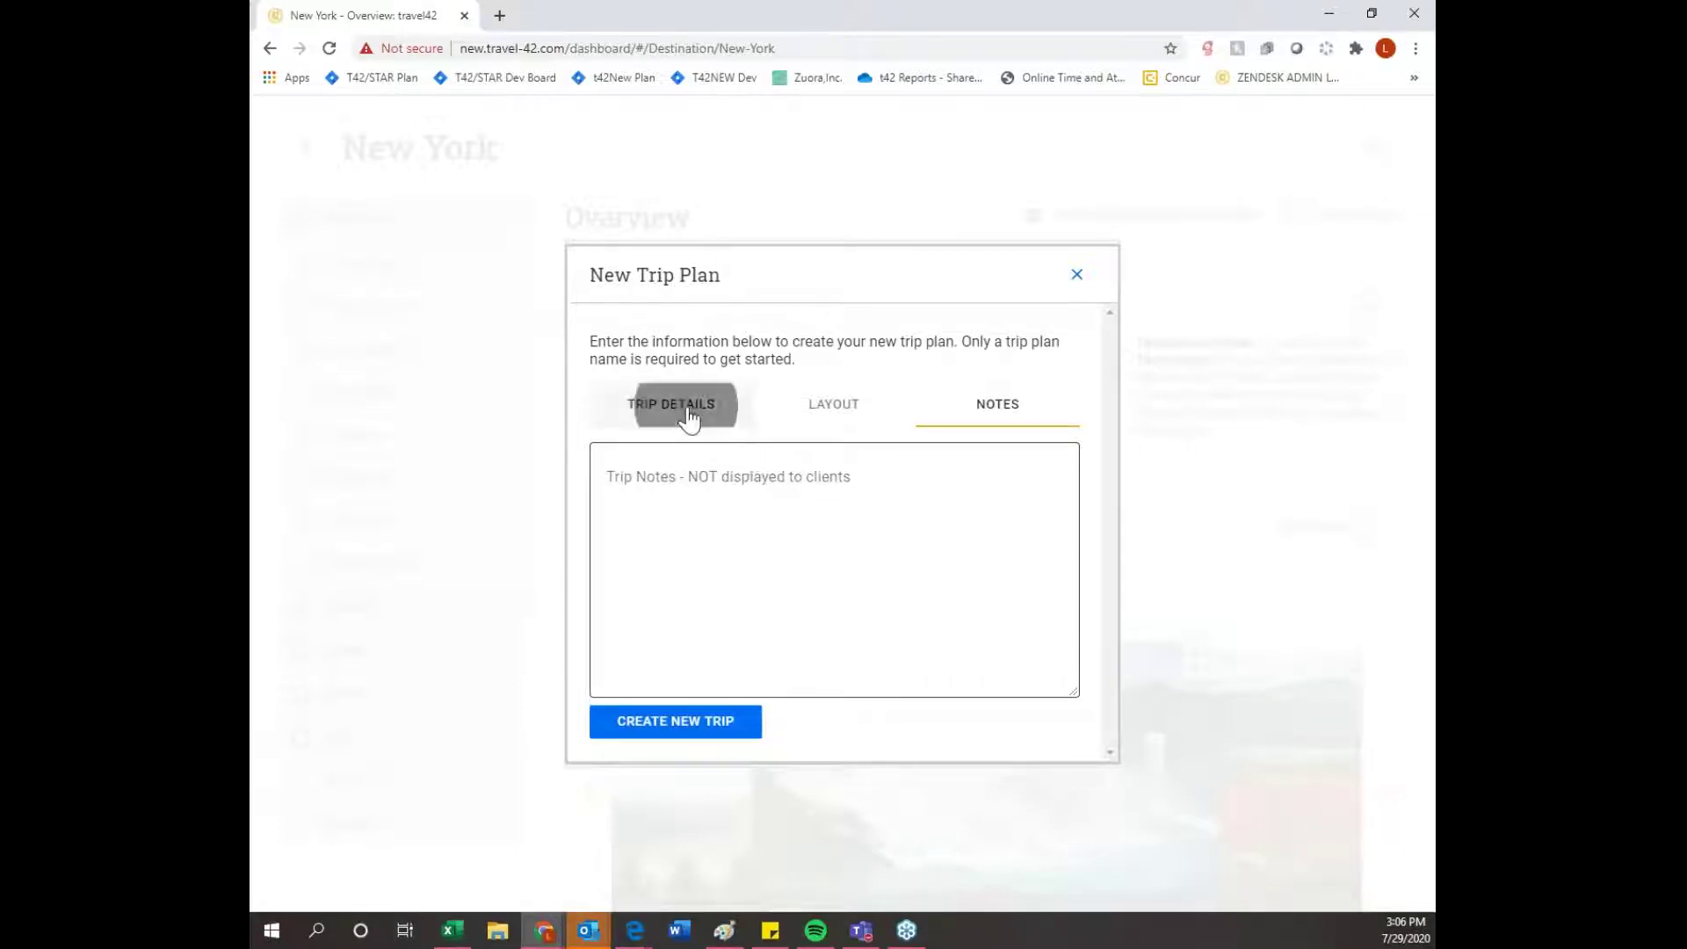
pyautogui.scroll(-5, 771, 562)
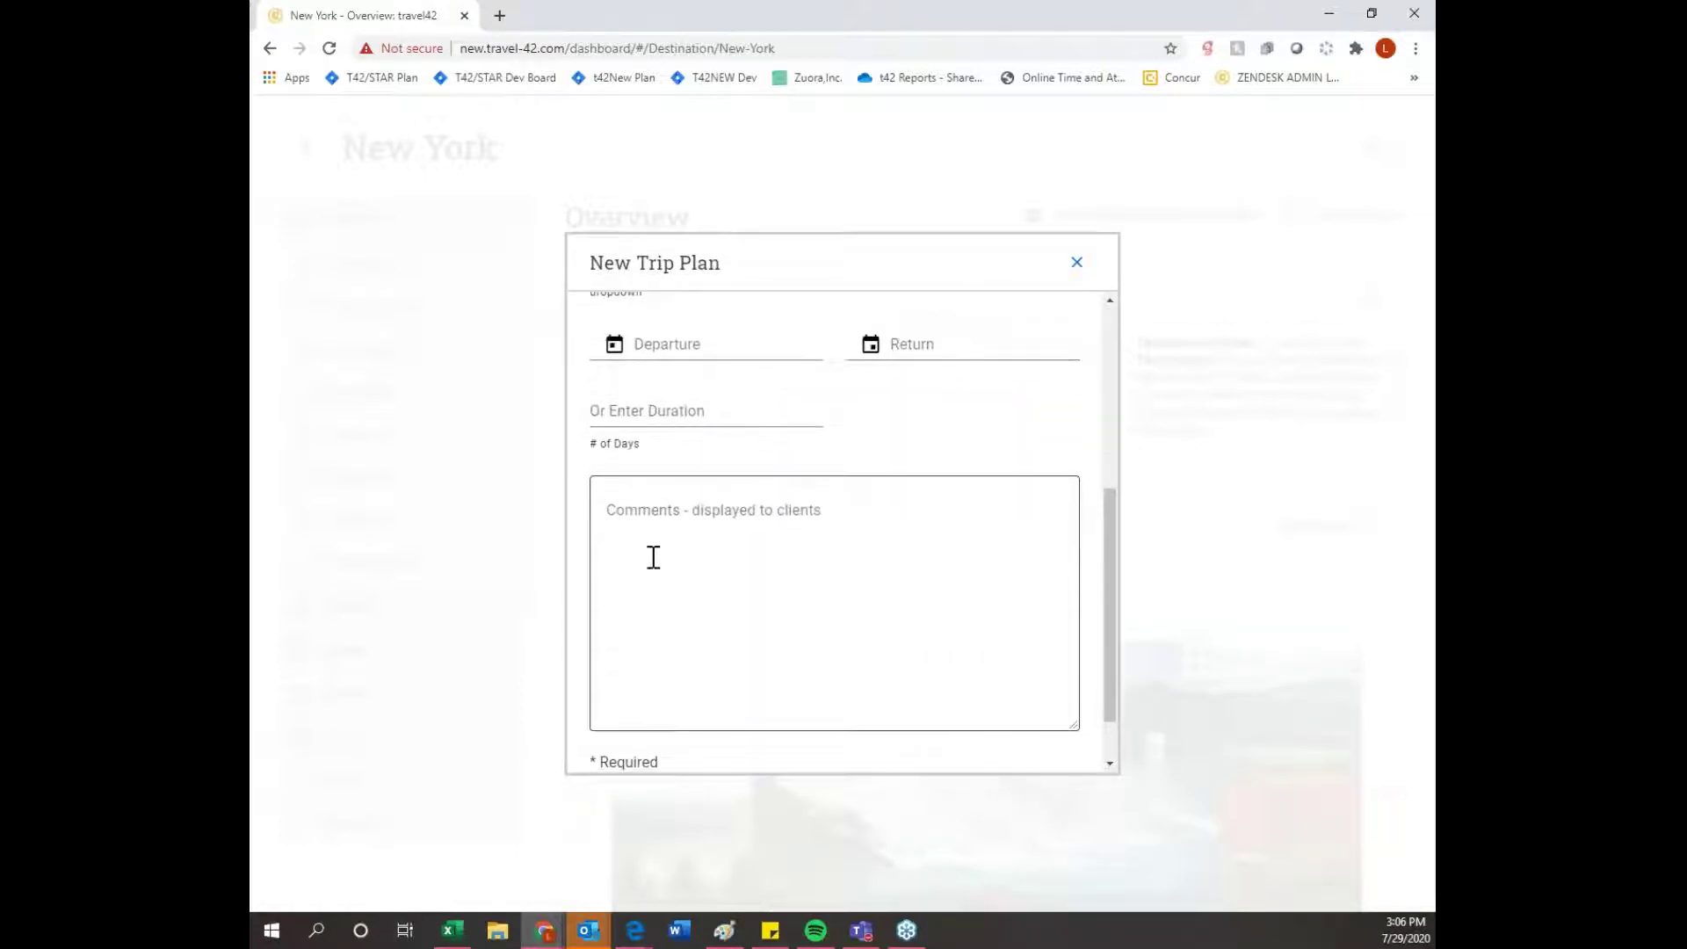
pyautogui.scroll(5, 691, 527)
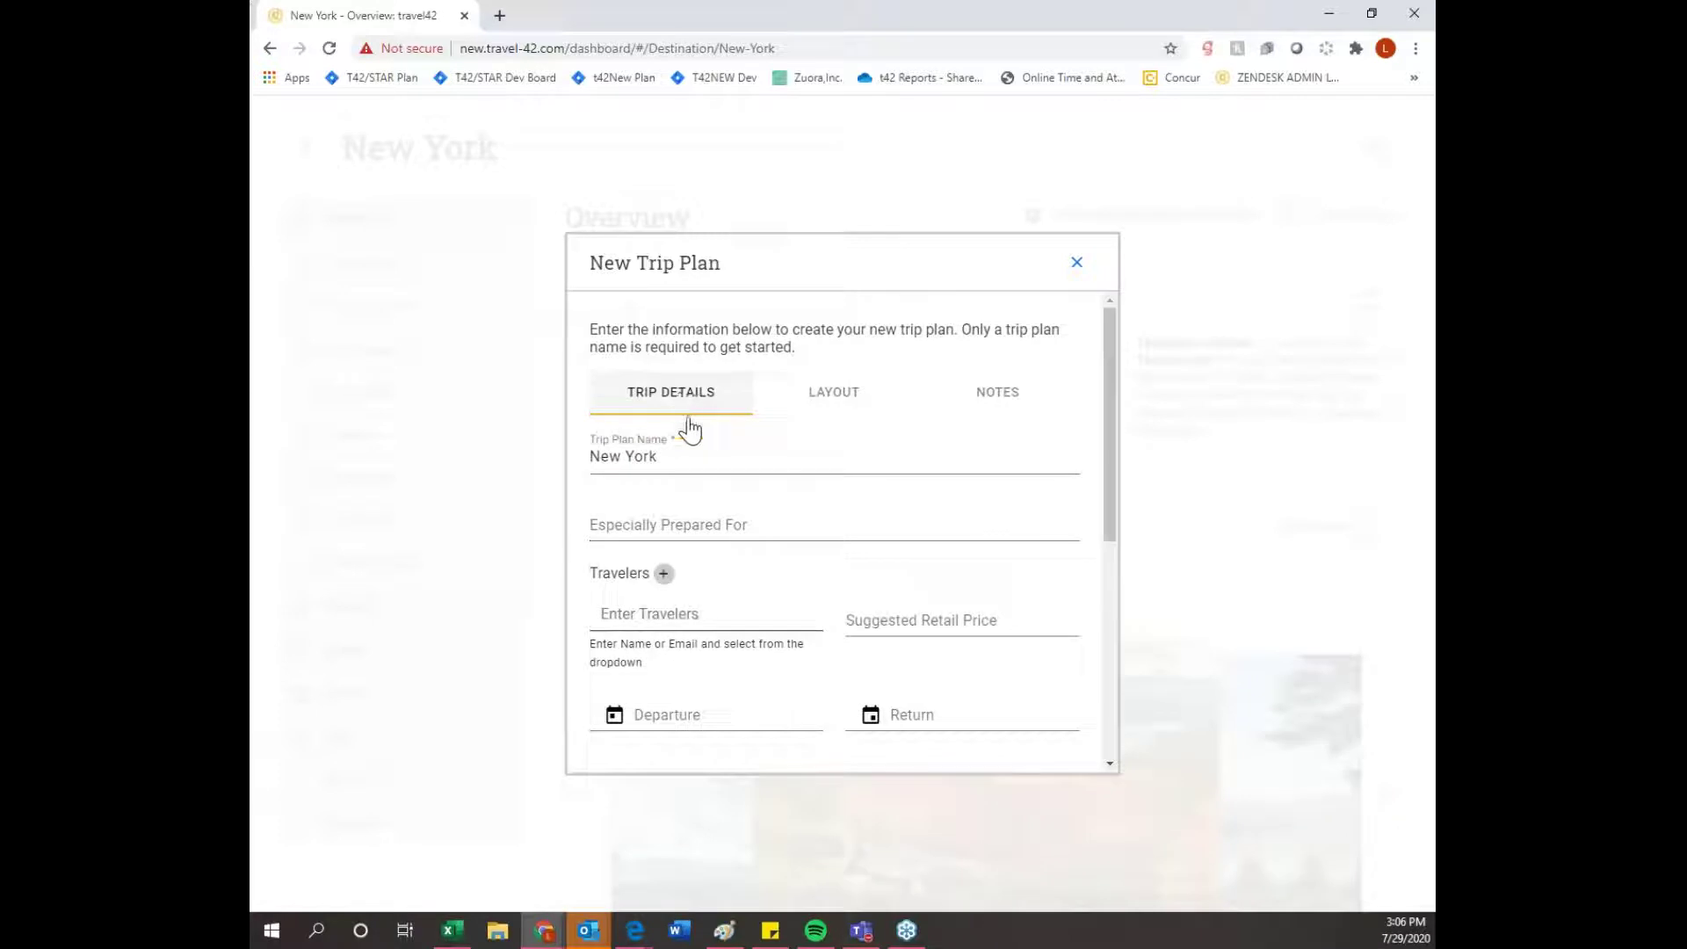
pyautogui.scroll(-5, 764, 580)
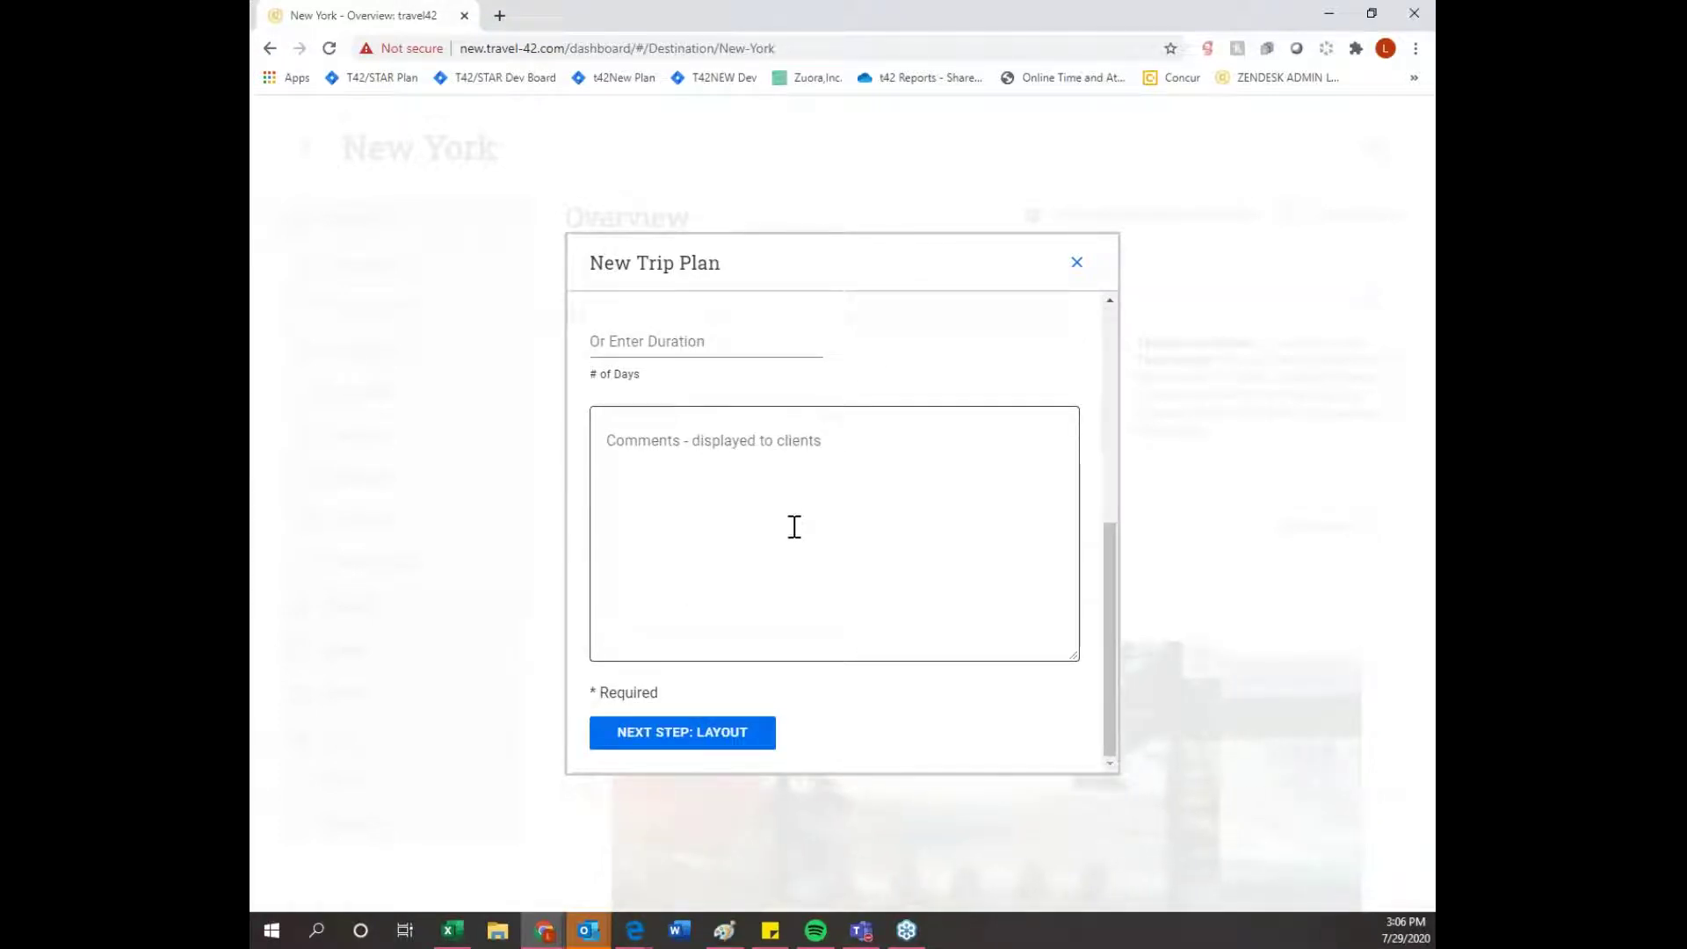
pyautogui.click(756, 742)
pyautogui.click(753, 738)
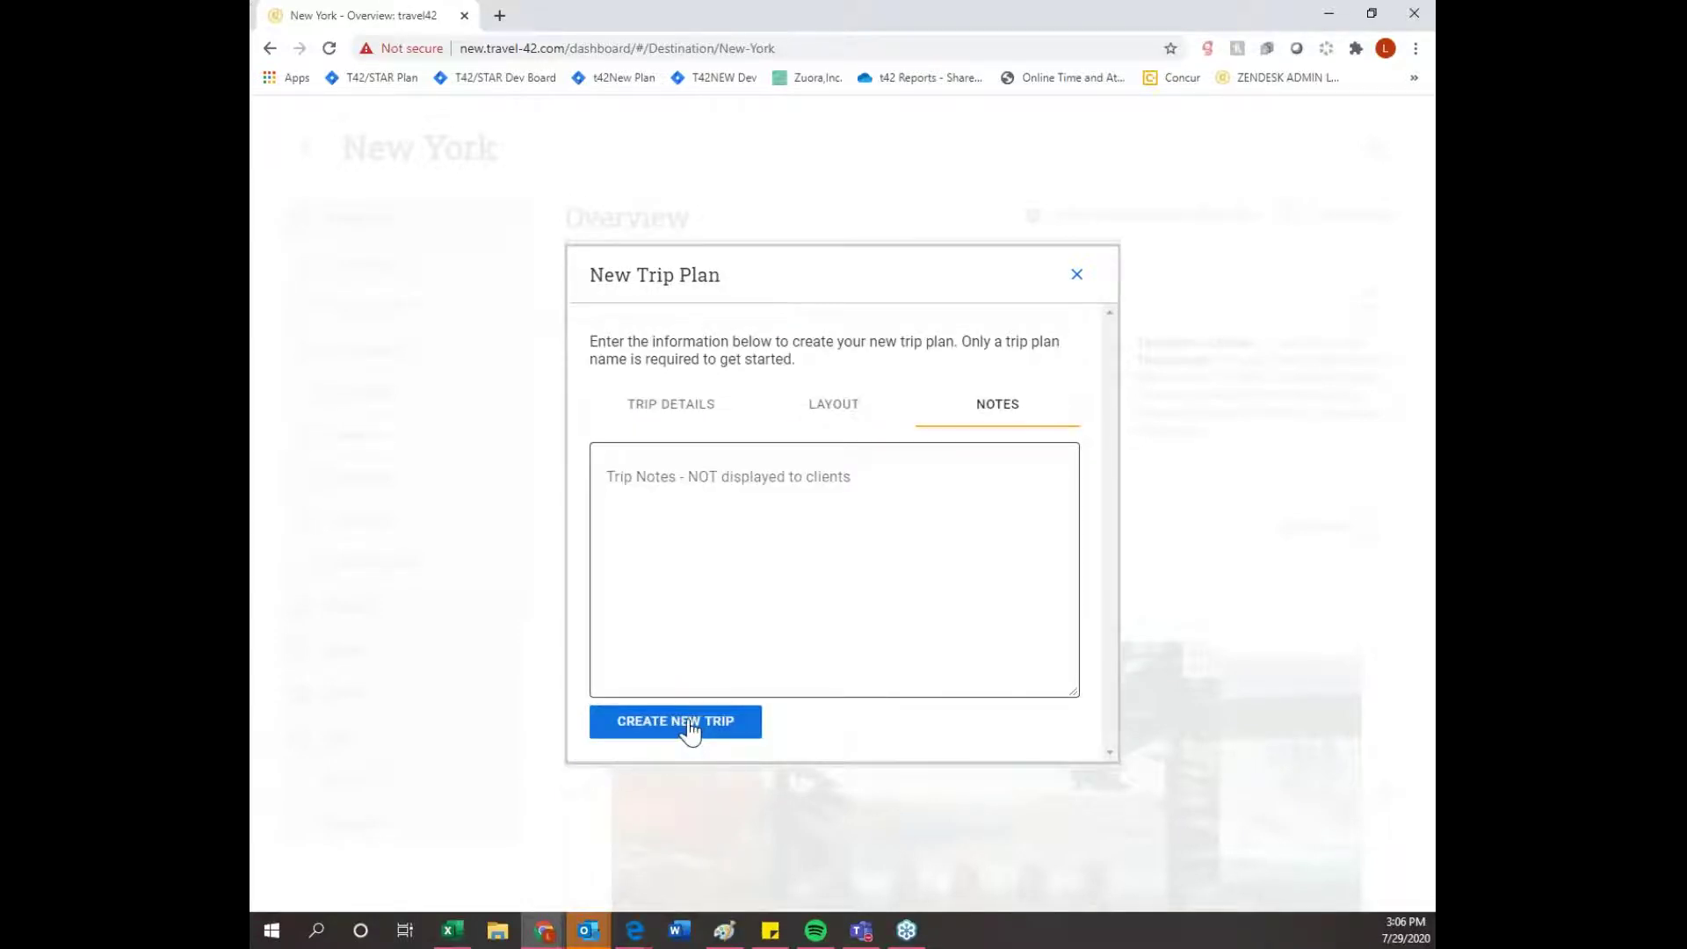
# - Create the New York trip and exclude History from its overview items, keeping the rest
pyautogui.click(687, 727)
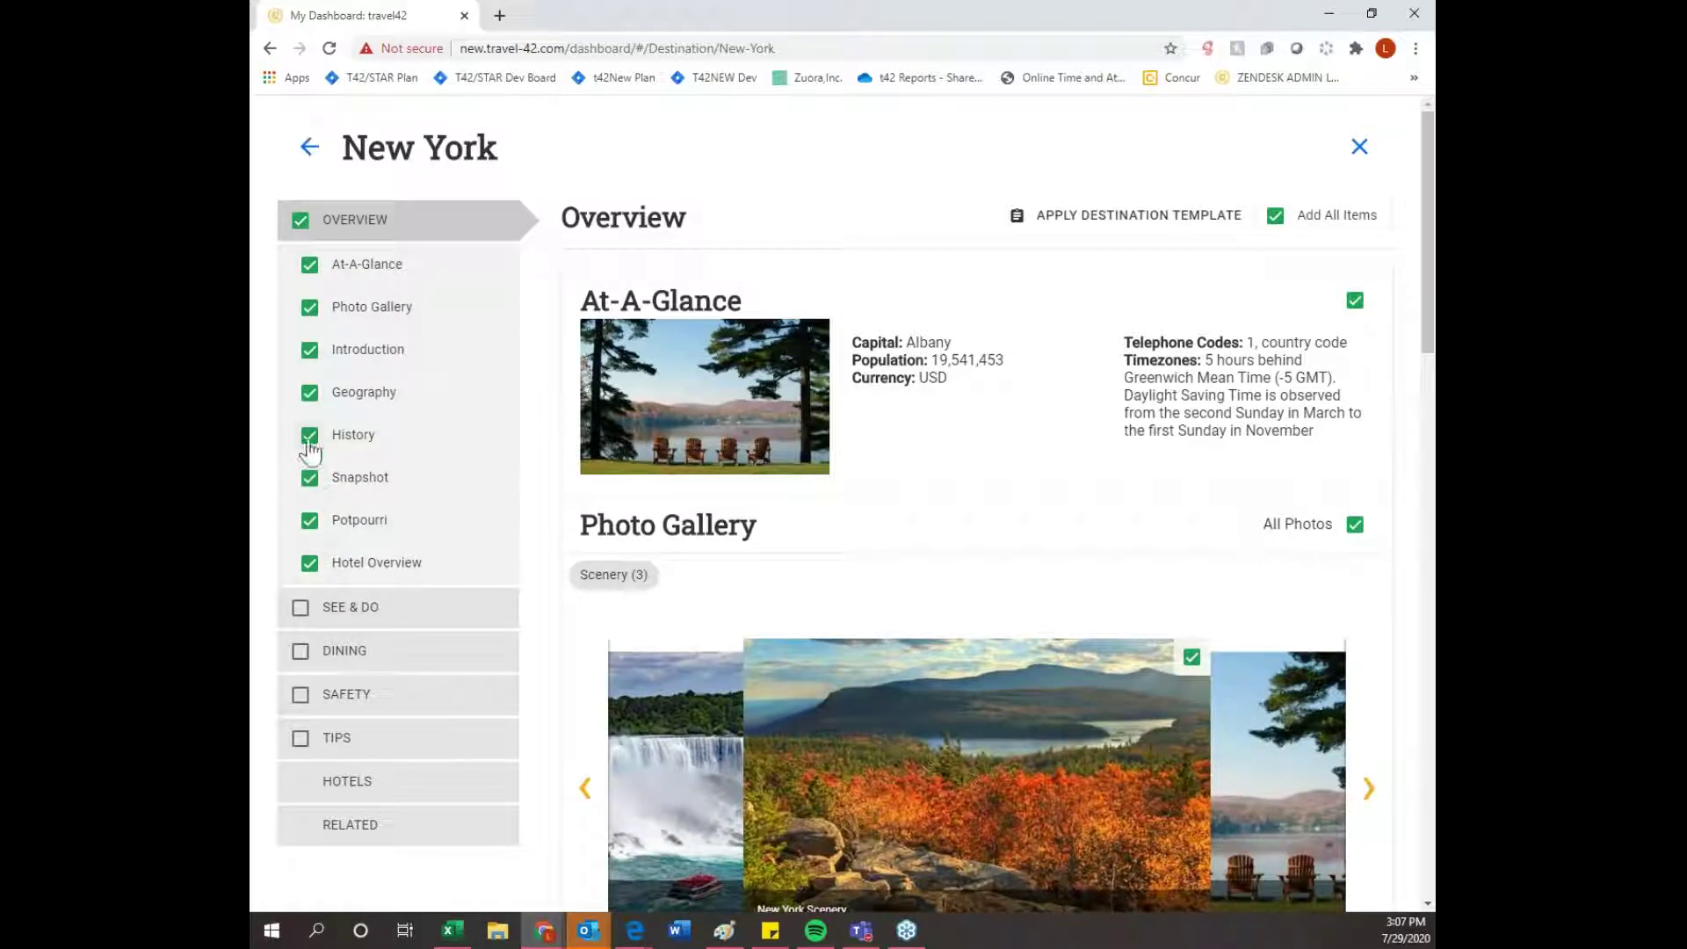
pyautogui.click(308, 439)
pyautogui.scroll(-8, 1194, 598)
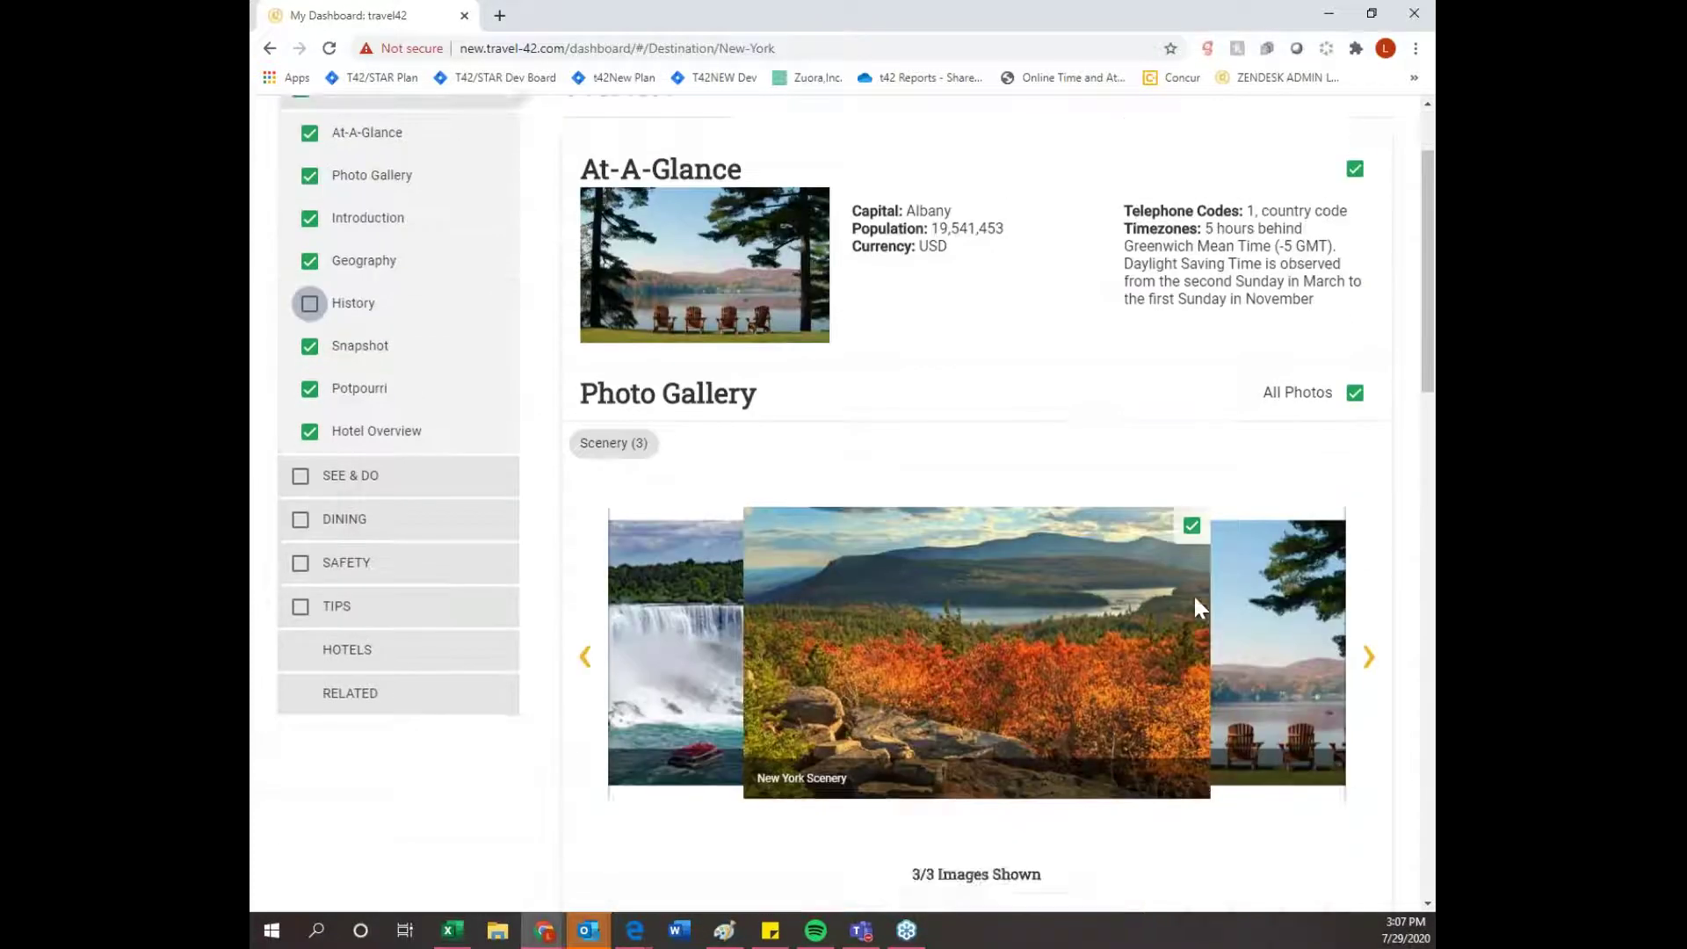
pyautogui.scroll(-6, 1194, 597)
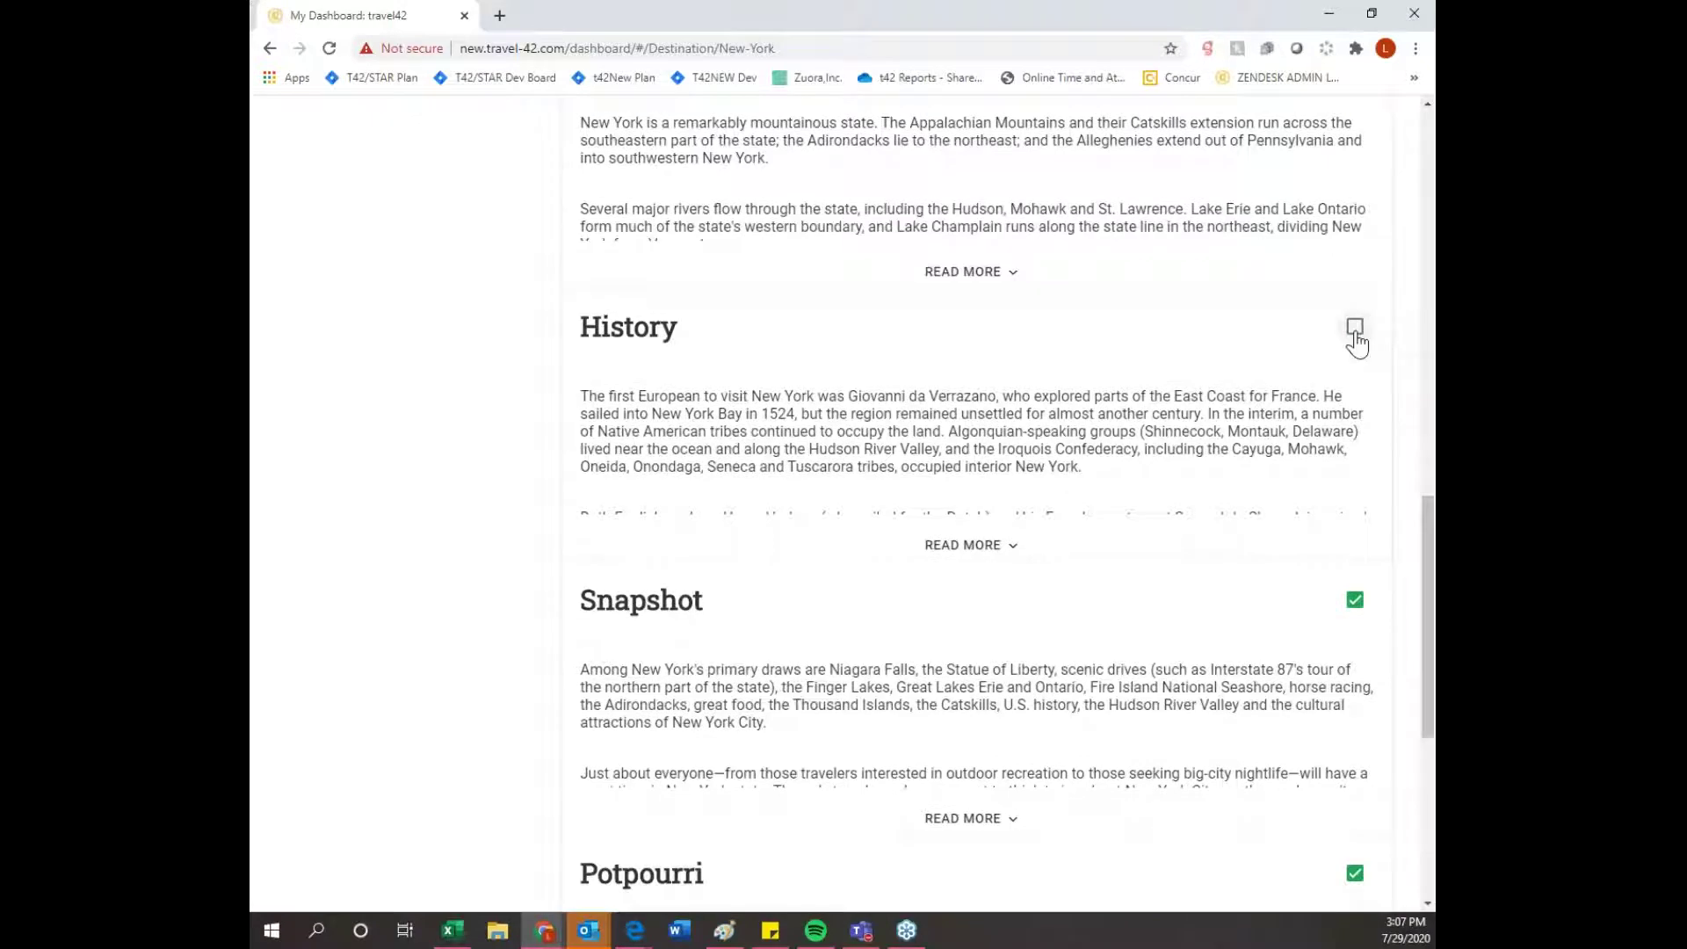
pyautogui.scroll(5, 1356, 342)
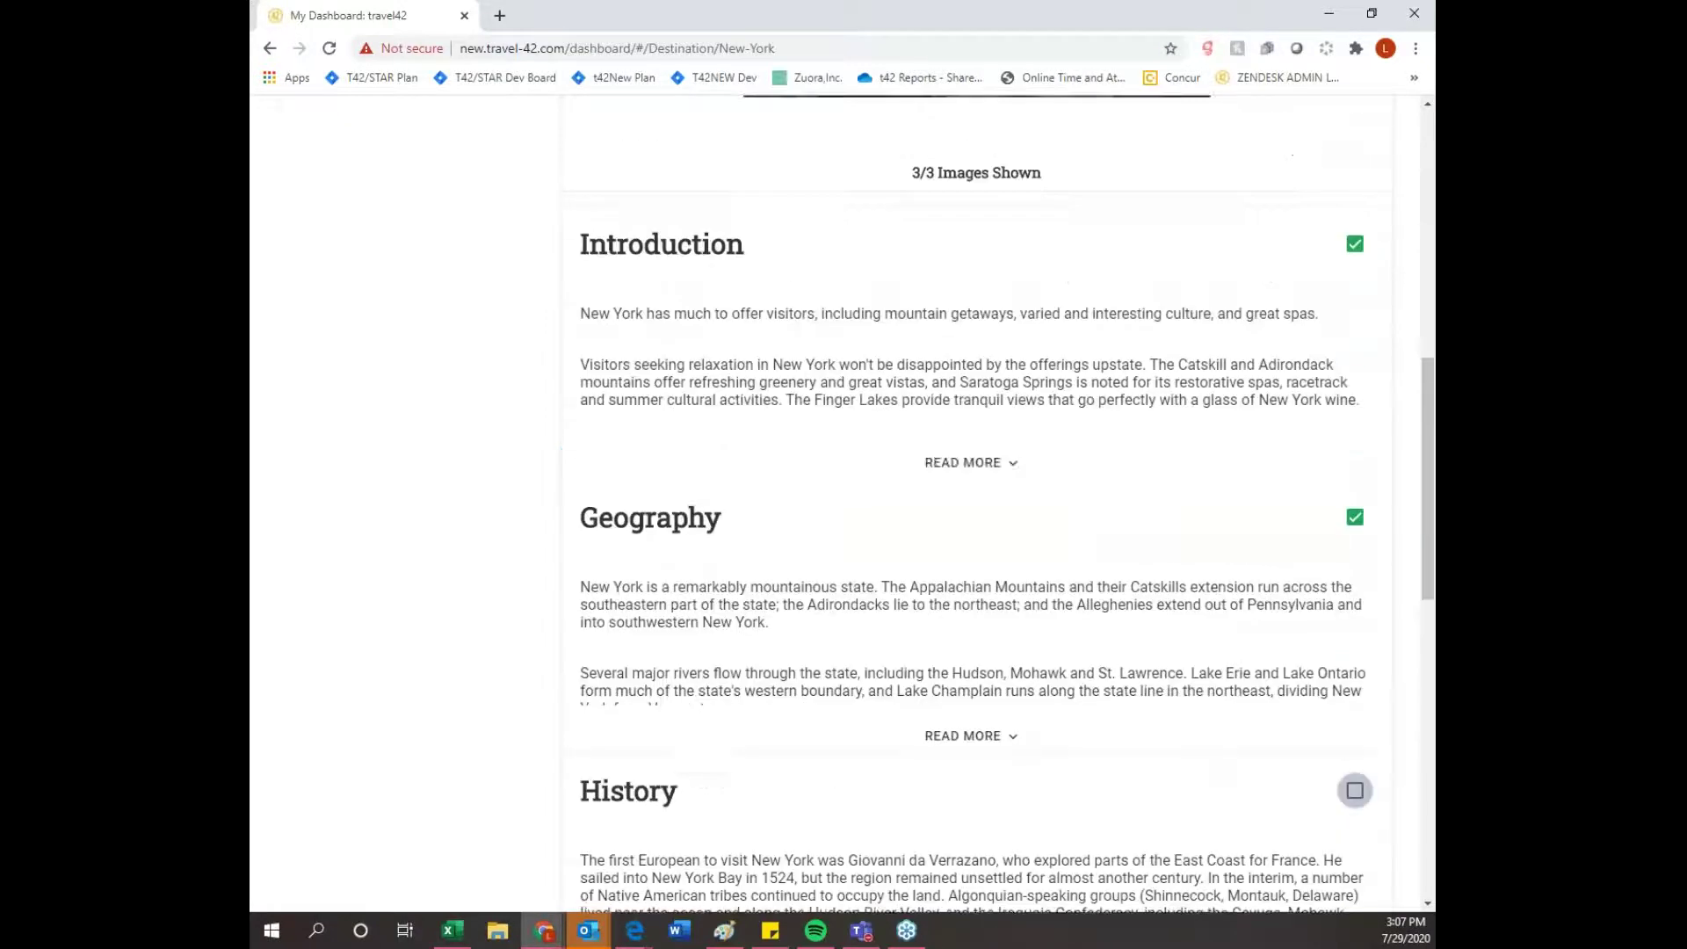
pyautogui.scroll(10, 1265, 503)
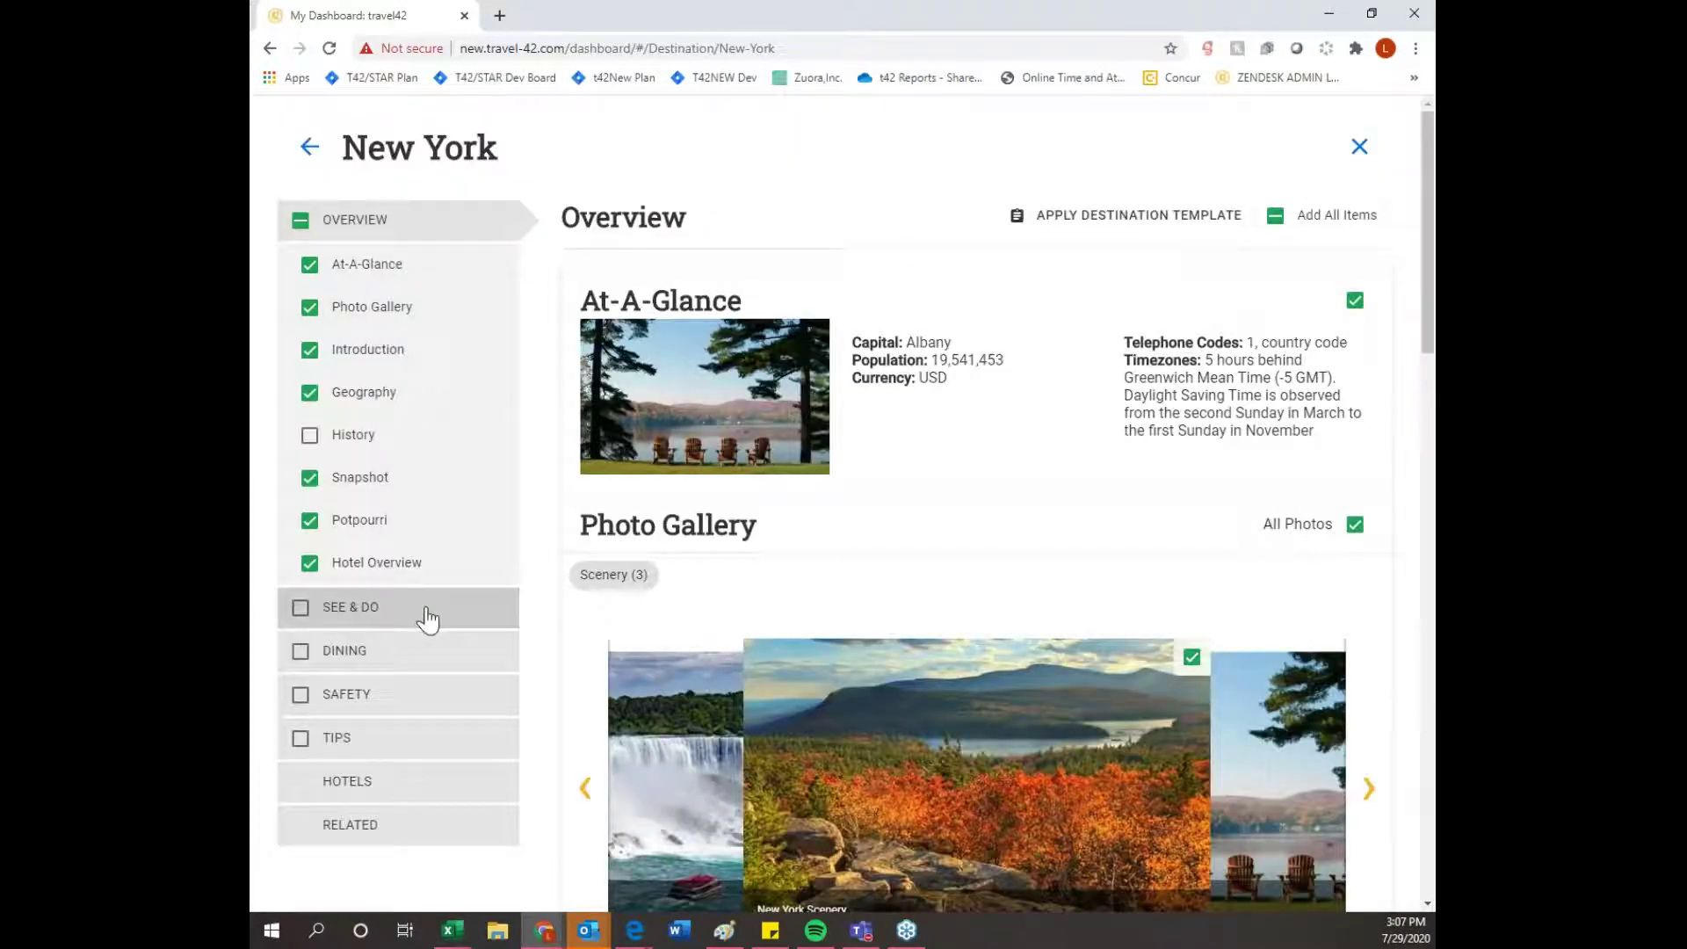
pyautogui.click(428, 619)
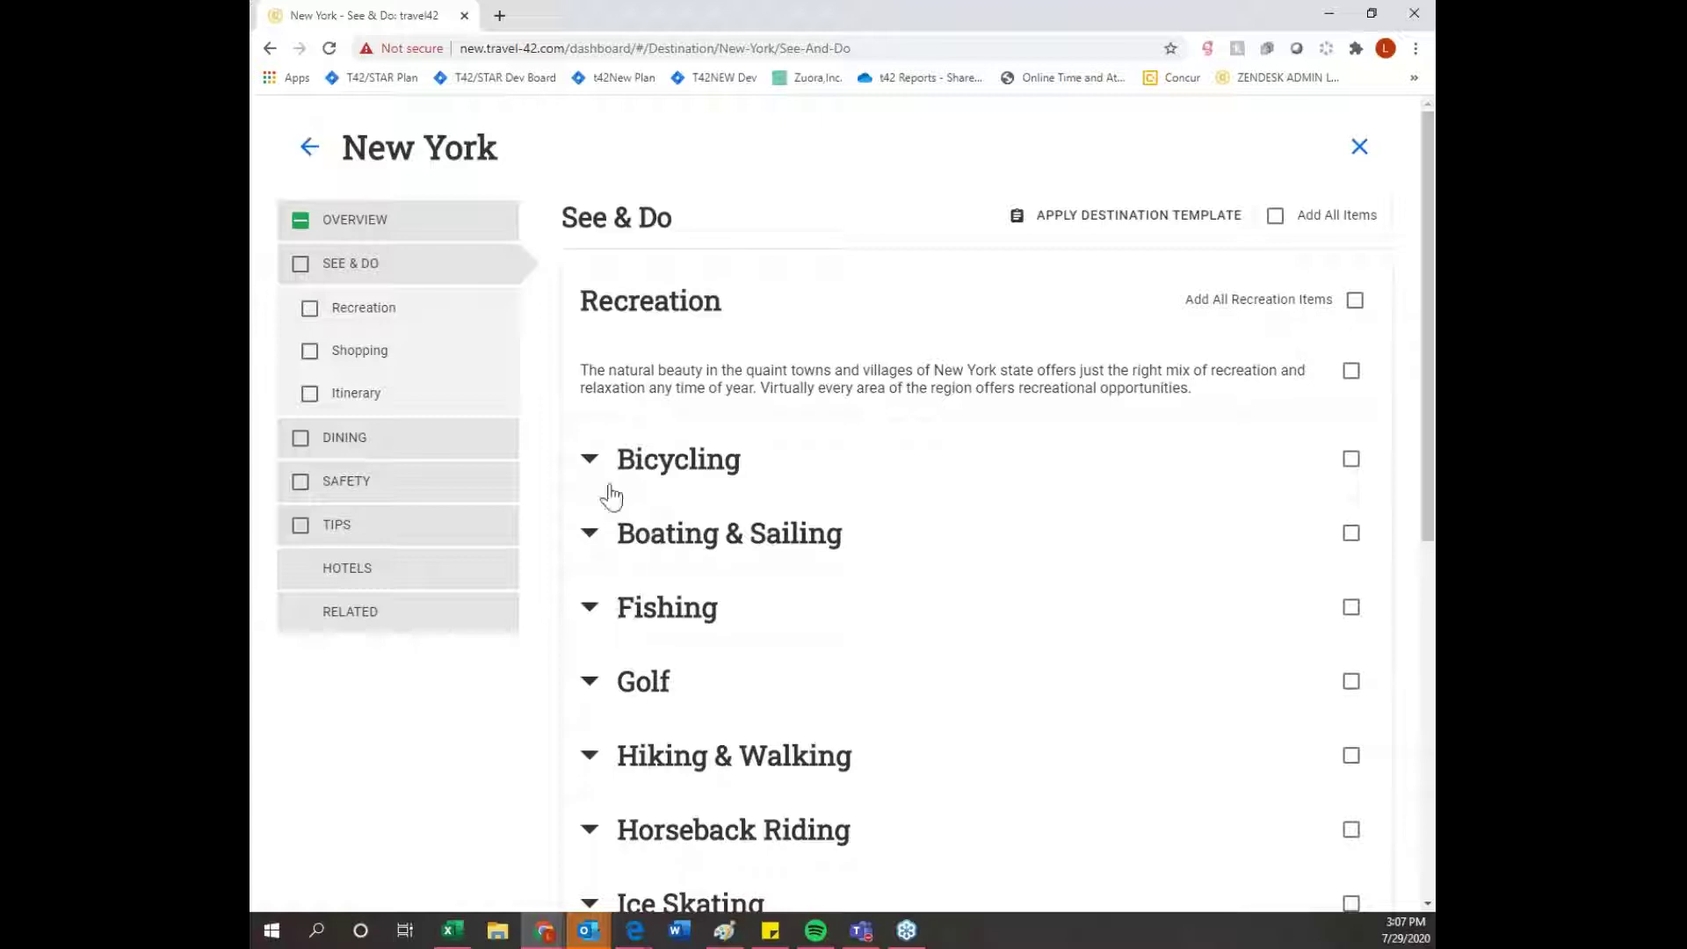
# - Expand the Bicycling, Boating & Sailing and Fishing entries under New York Recreation
pyautogui.click(591, 462)
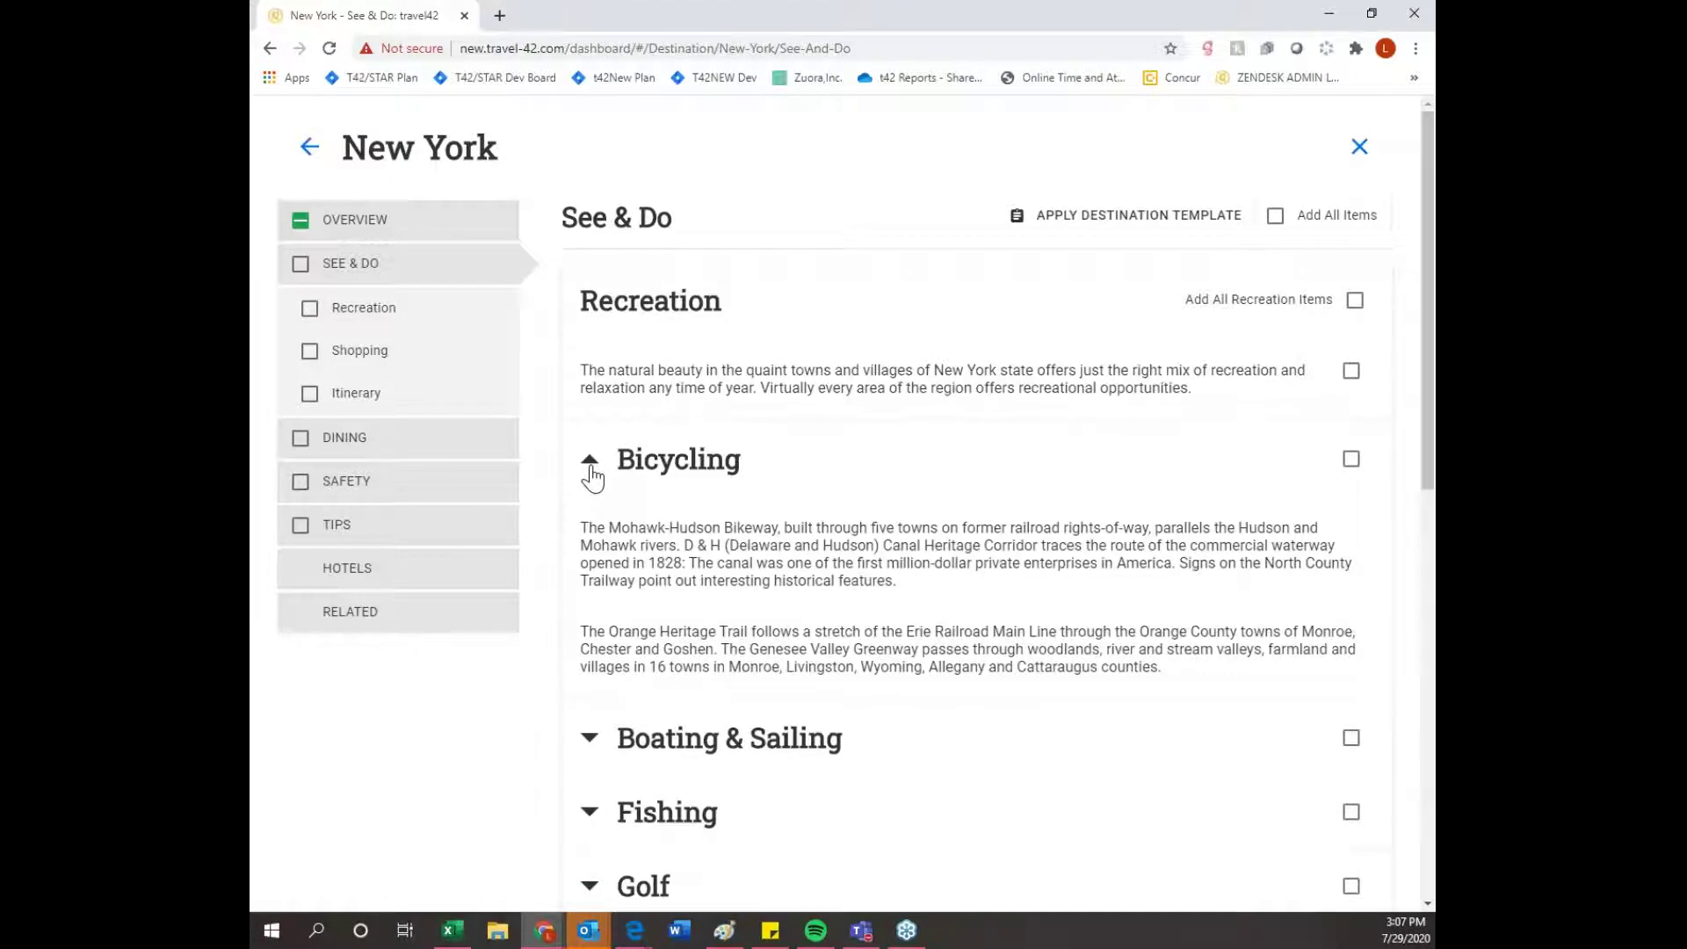
pyautogui.scroll(-3, 592, 479)
pyautogui.click(591, 478)
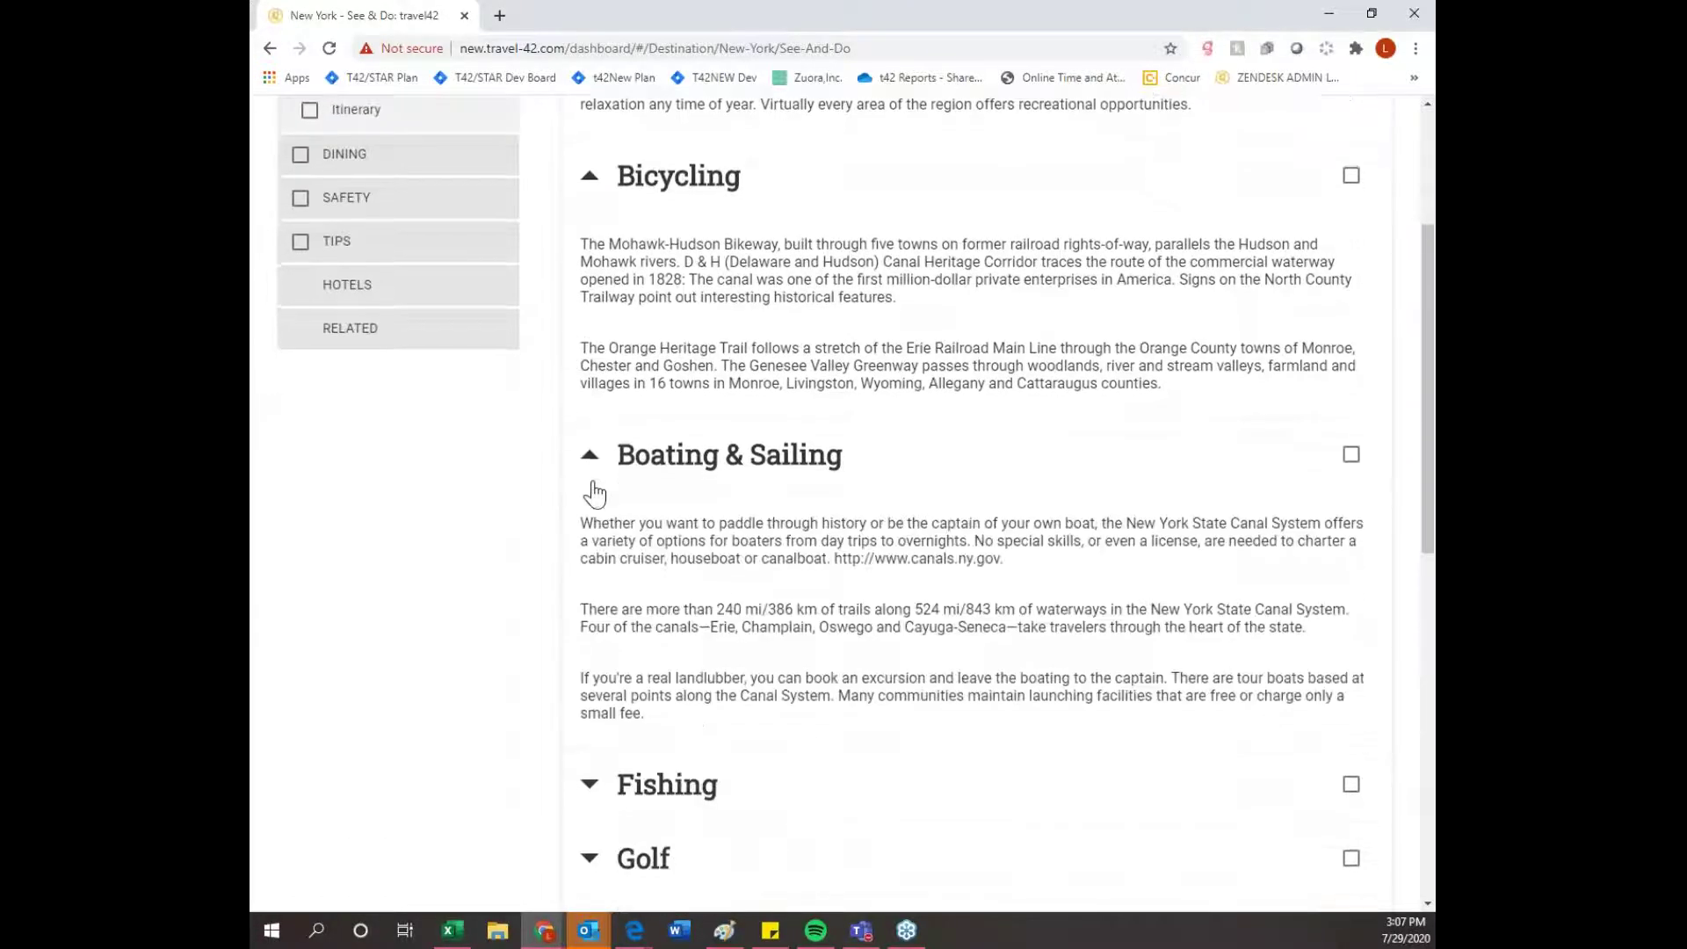
pyautogui.scroll(-3, 593, 485)
pyautogui.click(589, 515)
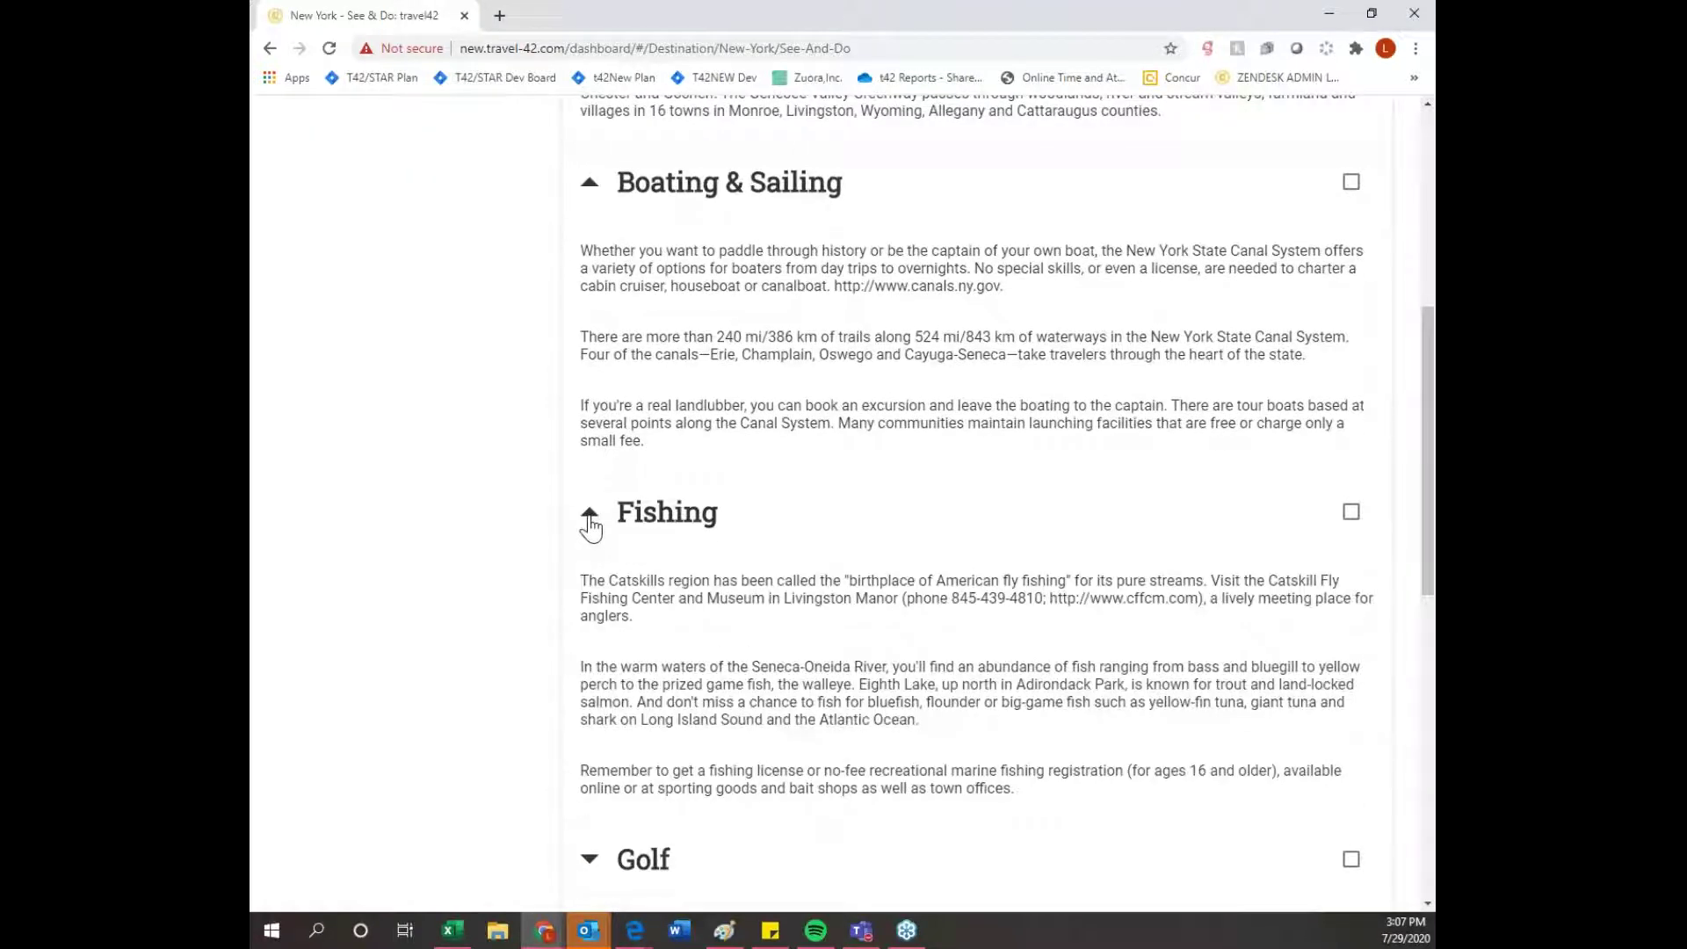
pyautogui.scroll(6, 591, 526)
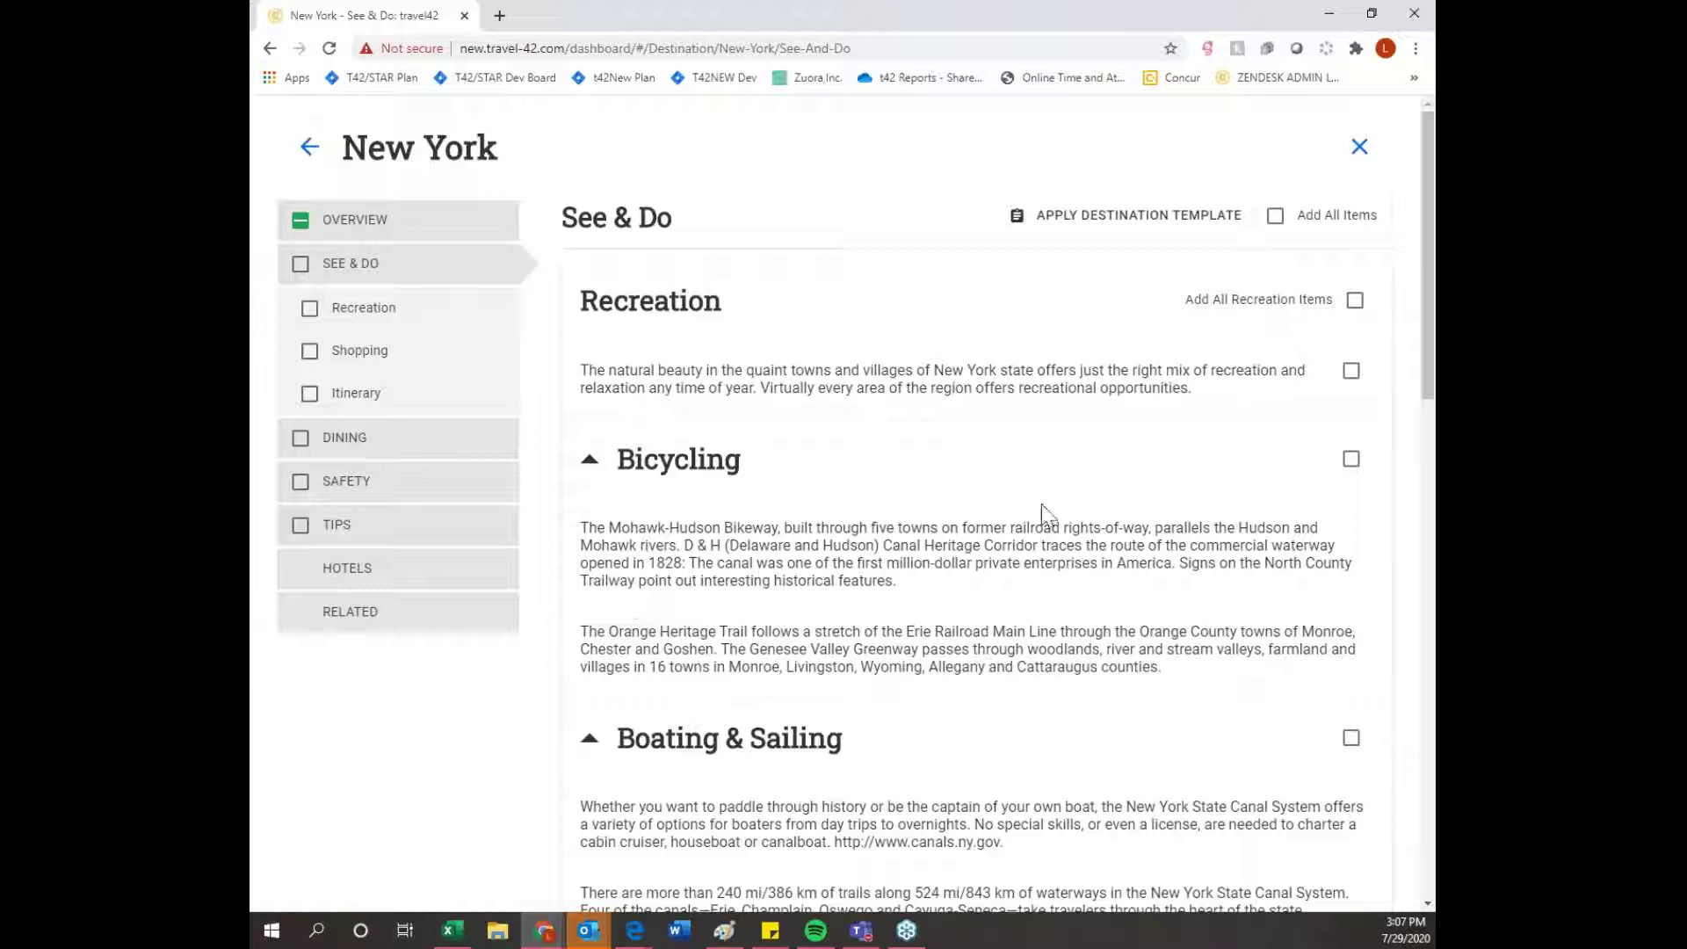
# - Add all Recreation items and the Dining Overview to the trip content
pyautogui.click(1356, 301)
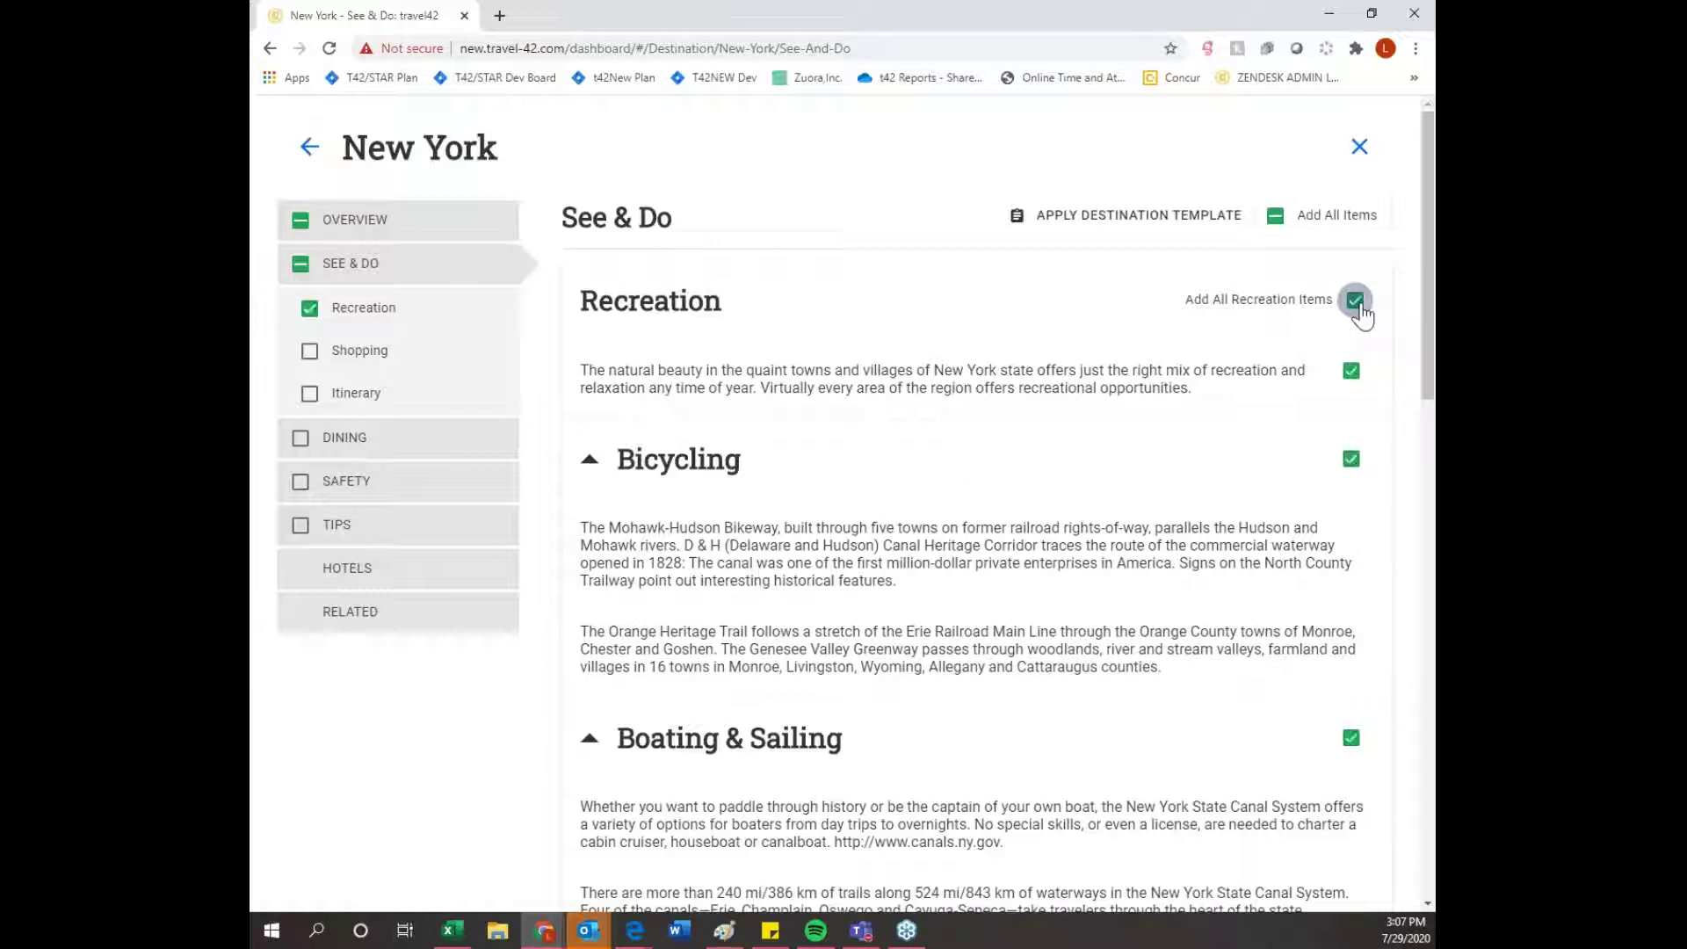
pyautogui.scroll(-2, 967, 395)
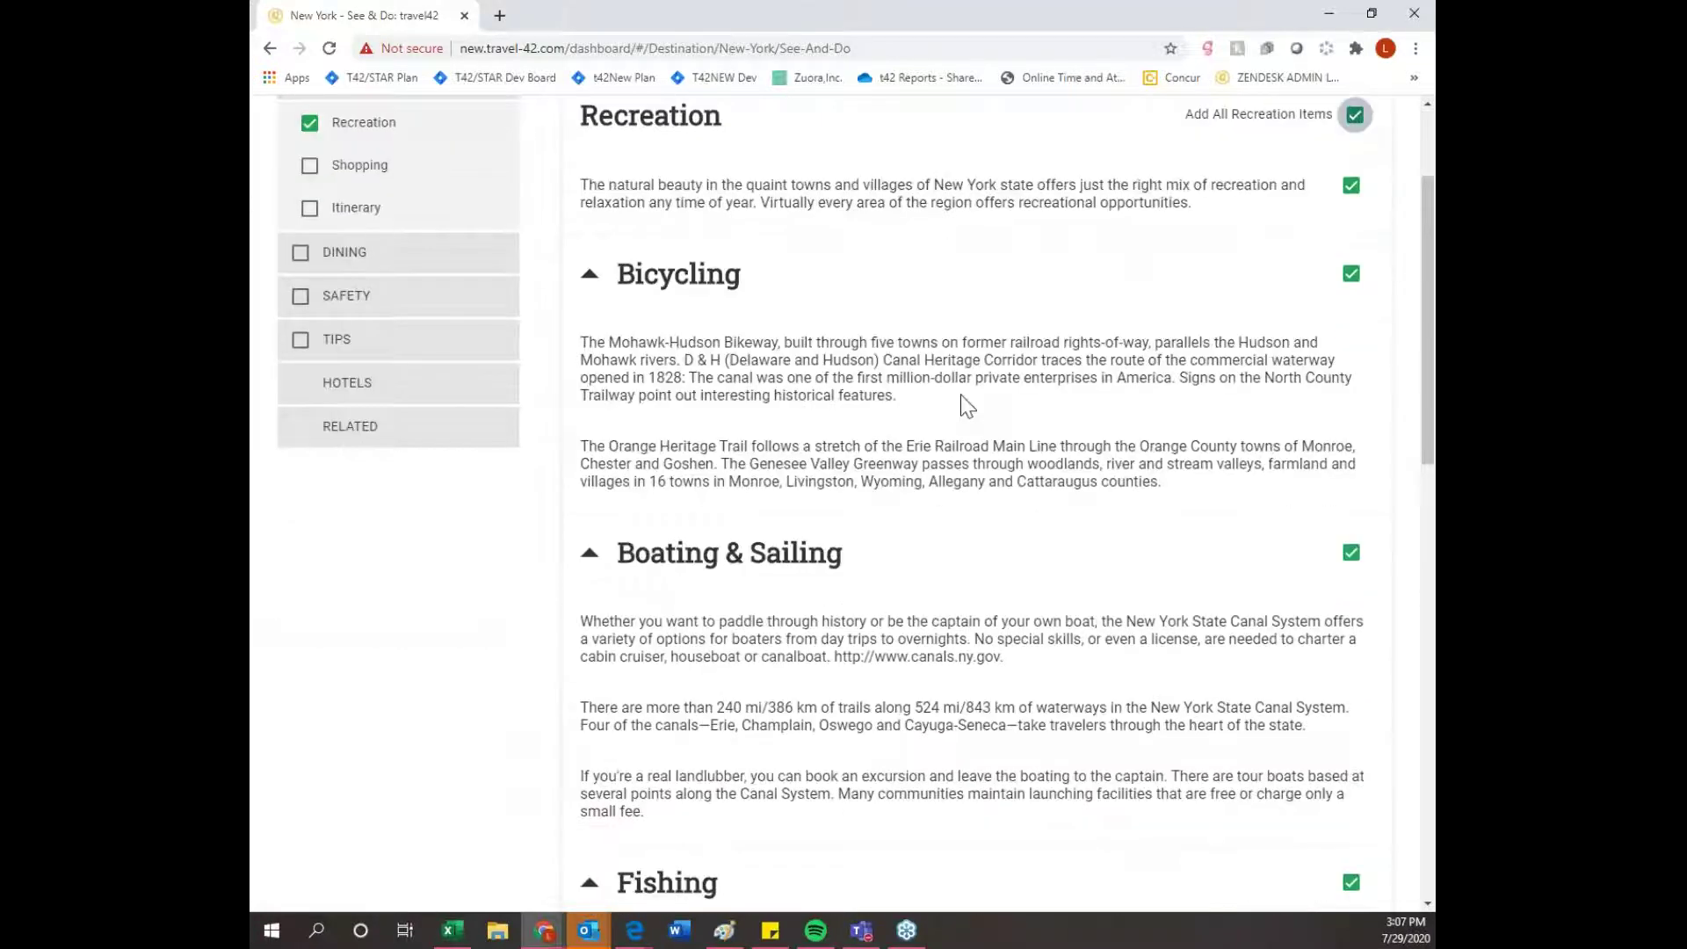
pyautogui.click(371, 262)
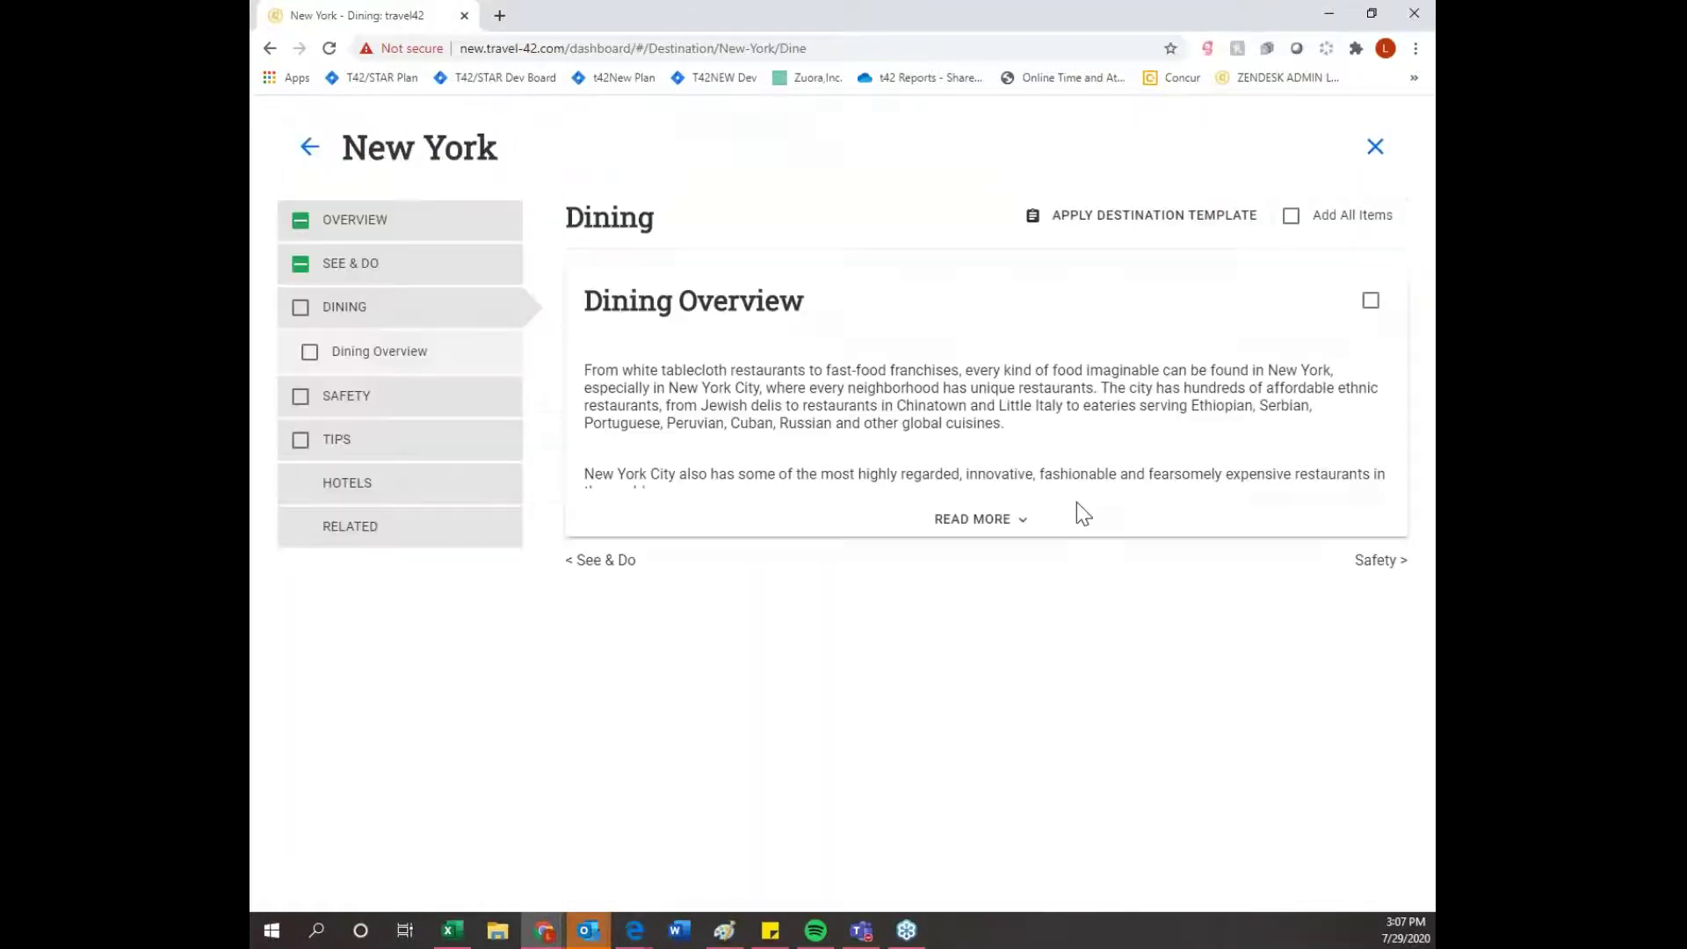
pyautogui.click(1038, 520)
pyautogui.click(1370, 300)
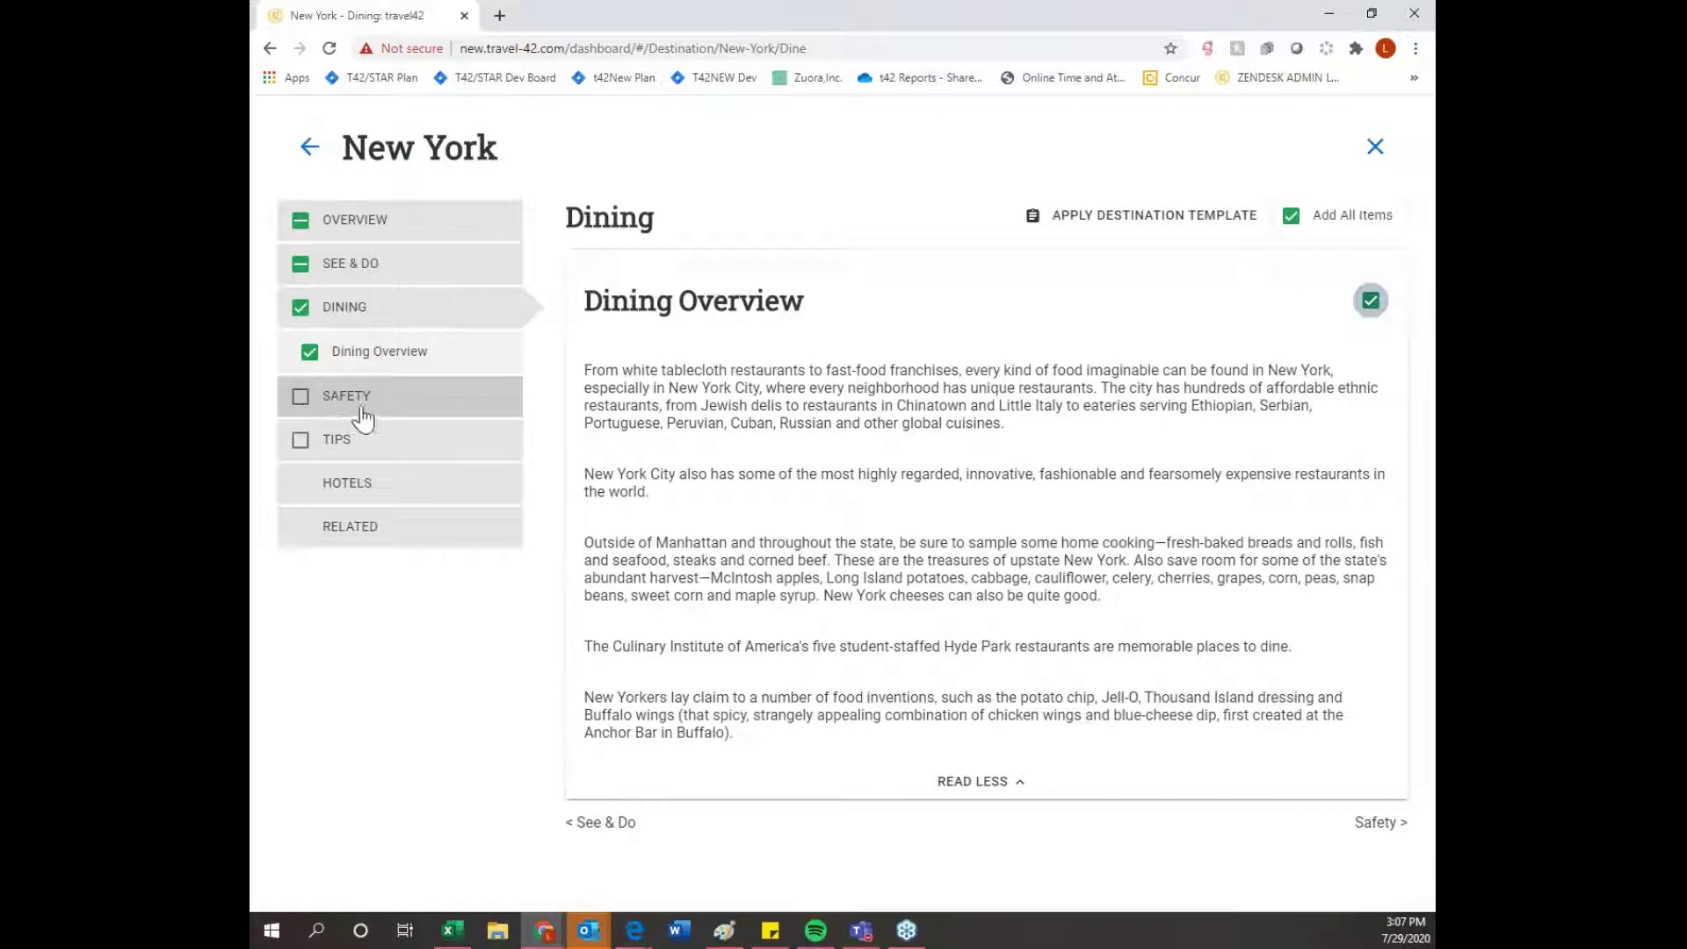
# - Add the Dos & Don'ts tips and all Money items from the Tips page
pyautogui.click(364, 413)
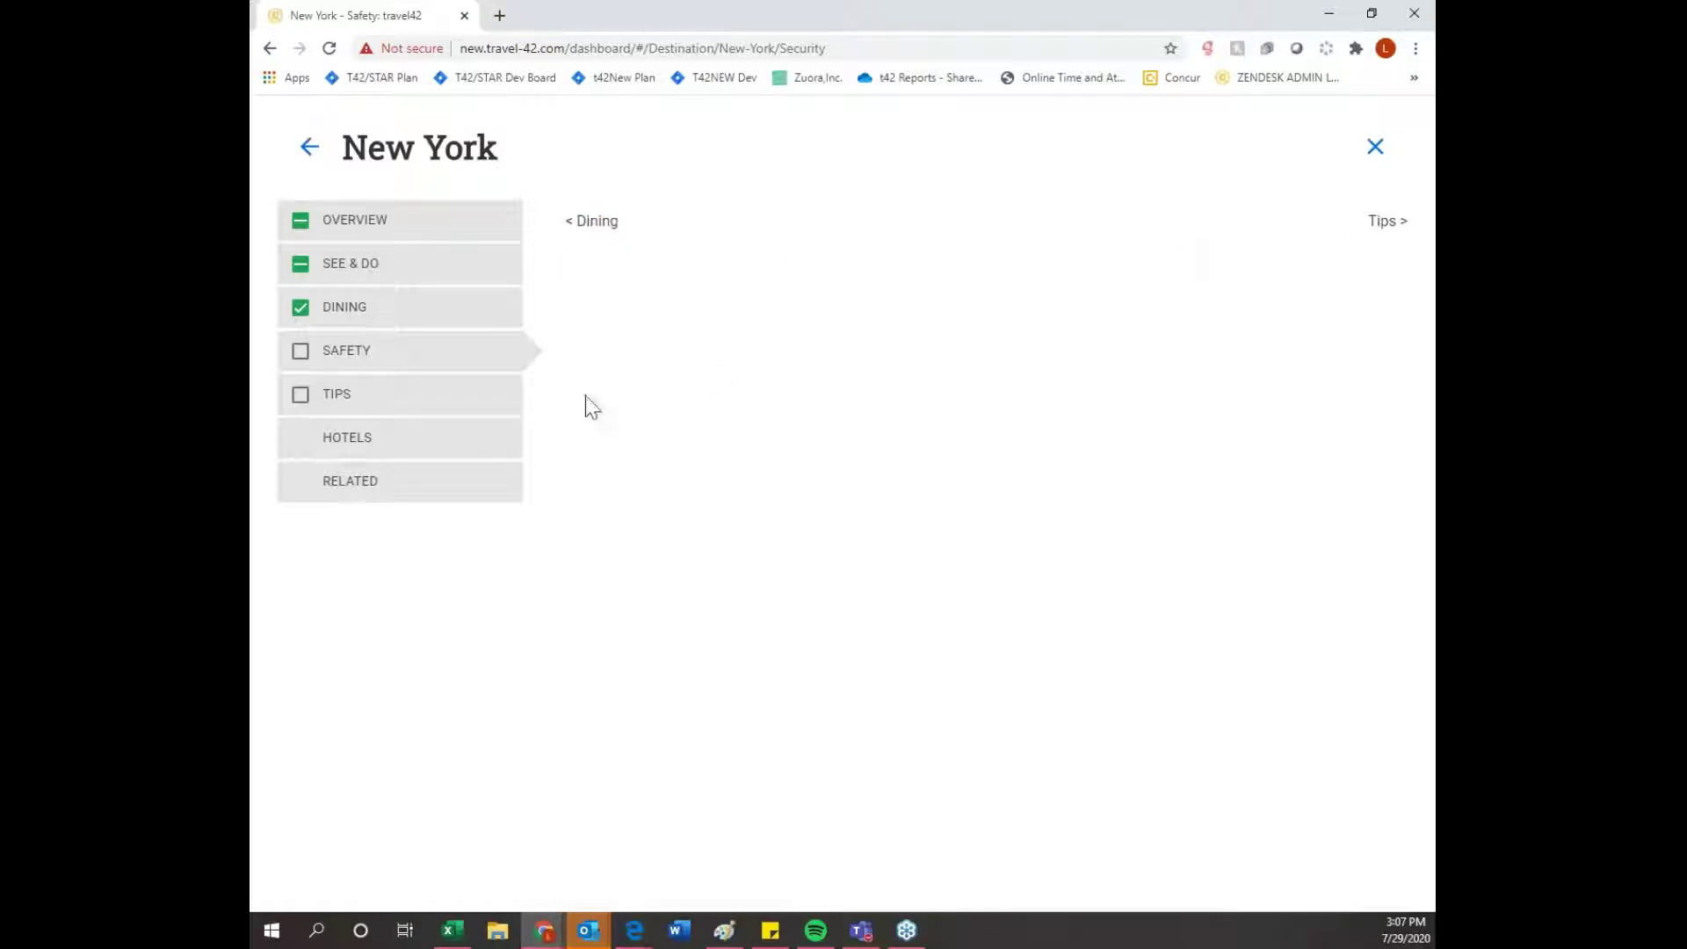
pyautogui.click(448, 404)
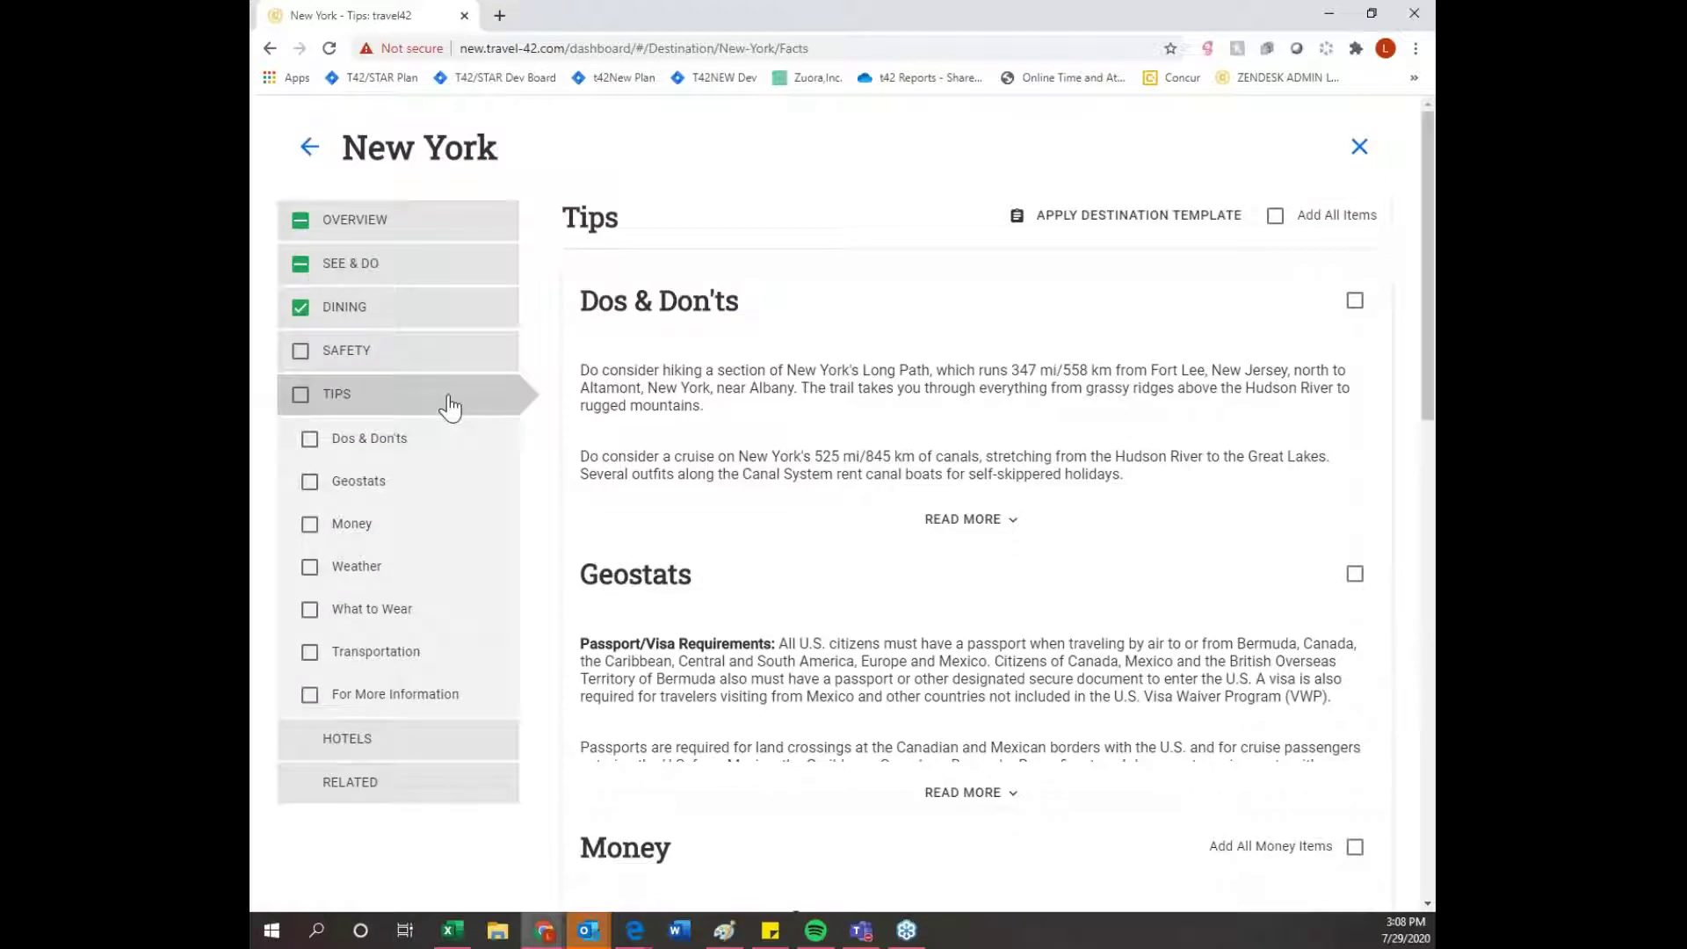
pyautogui.click(1355, 301)
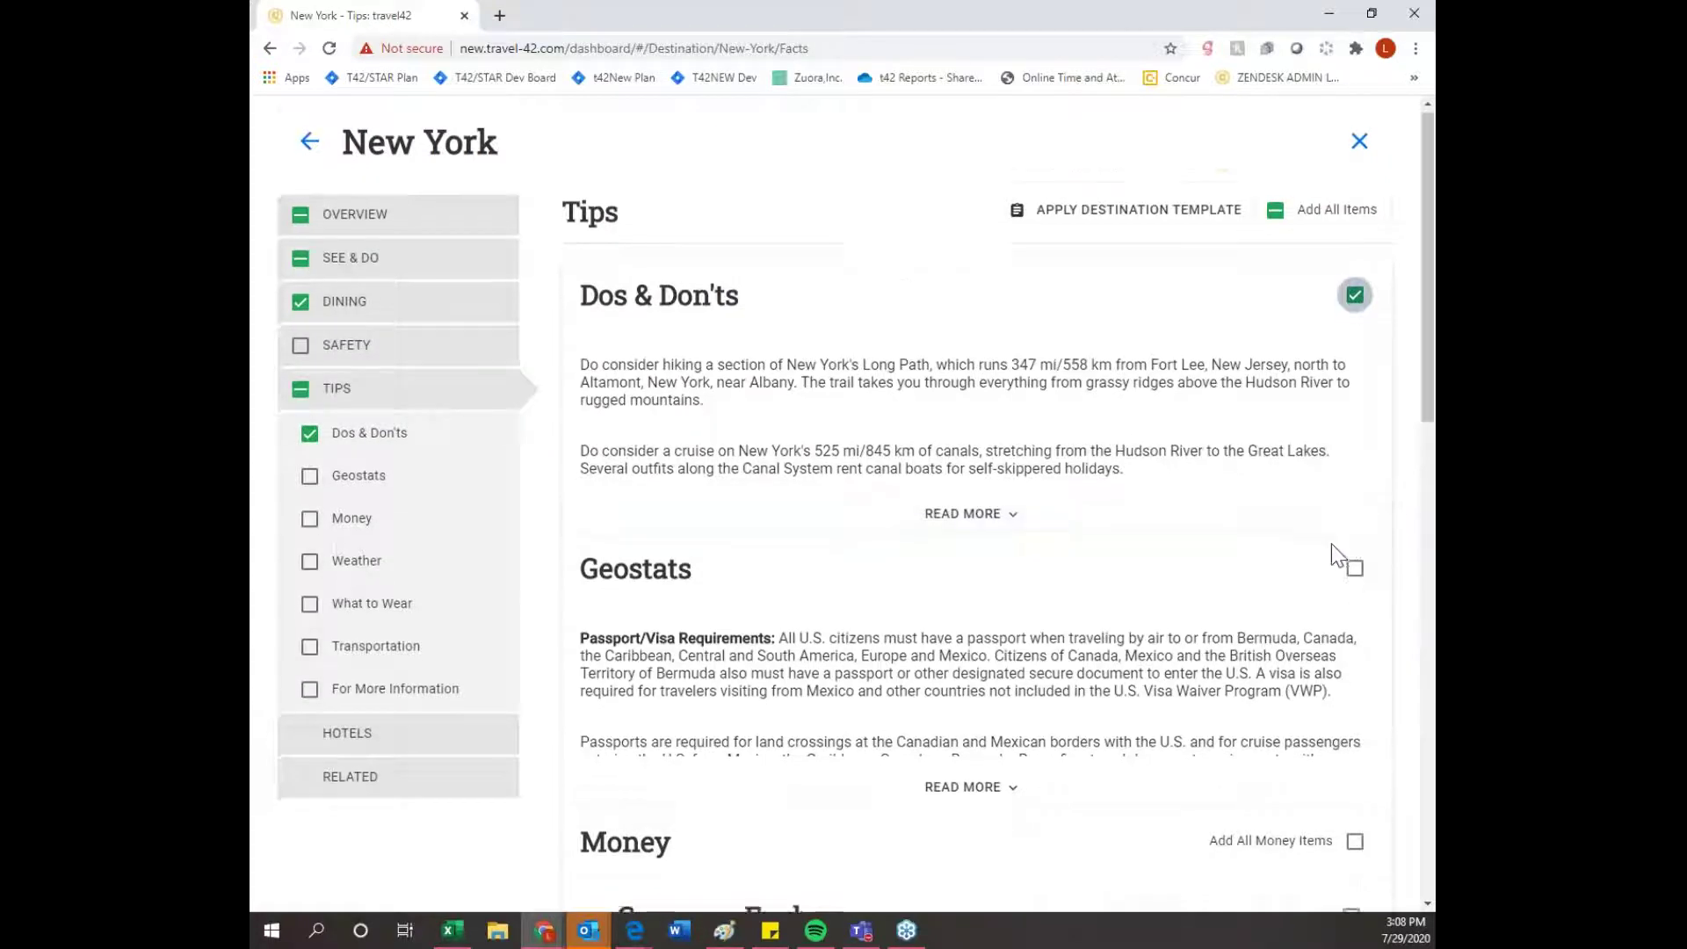
pyautogui.scroll(-3, 1331, 555)
pyautogui.click(1354, 569)
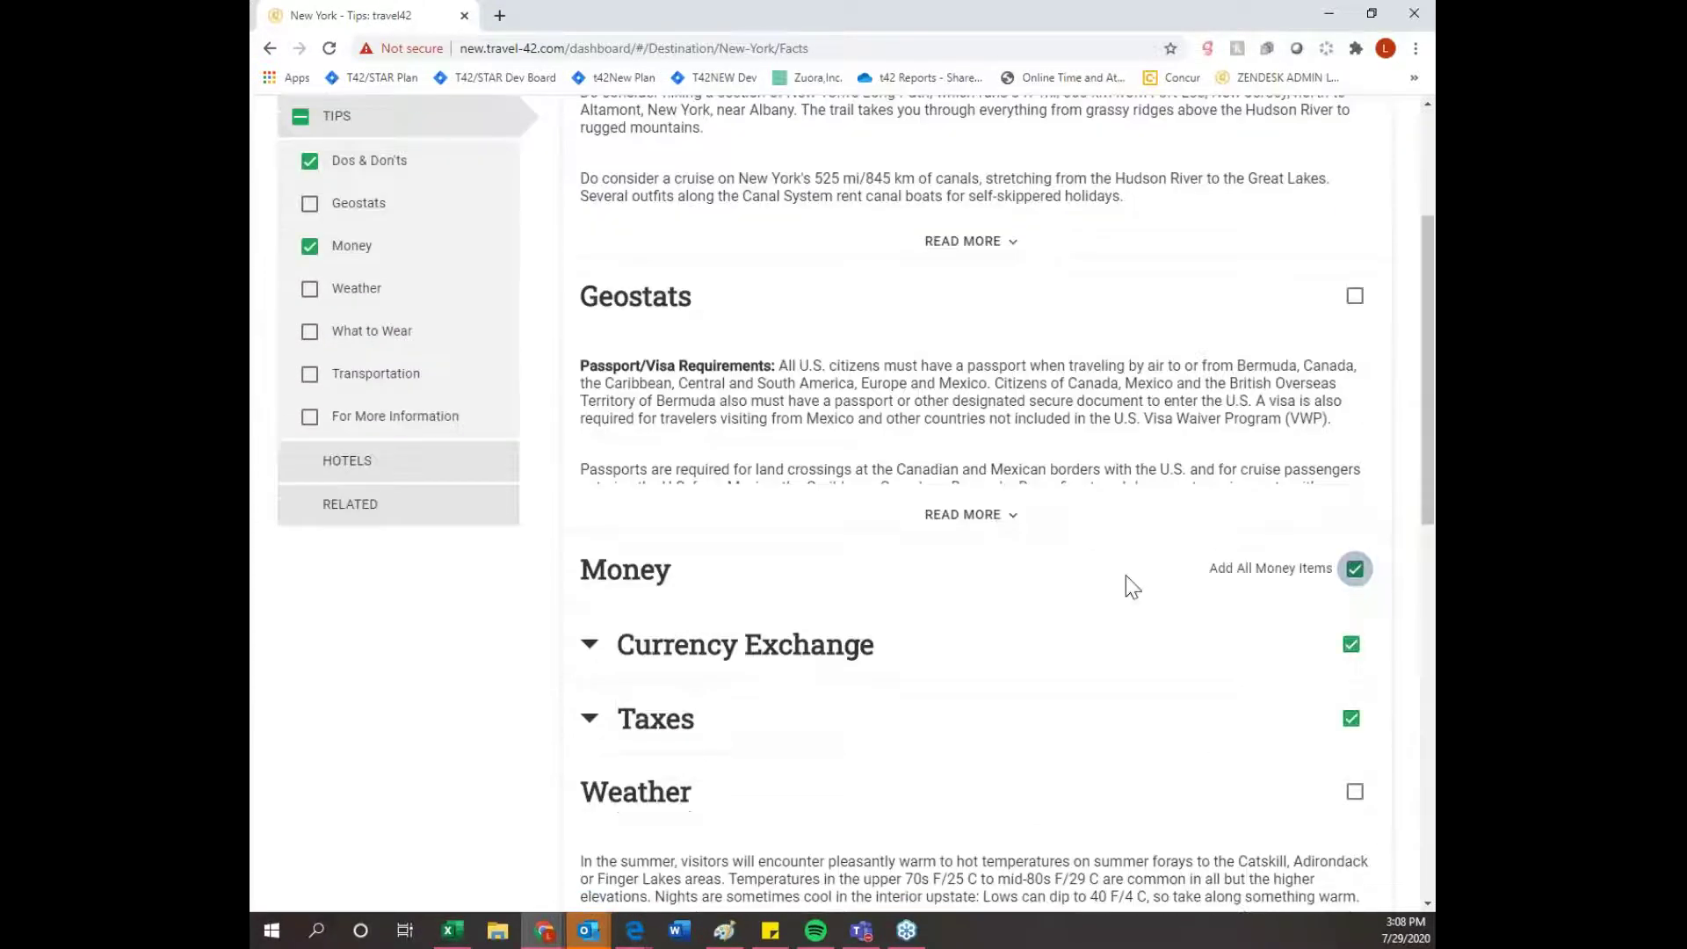
pyautogui.scroll(3, 1133, 585)
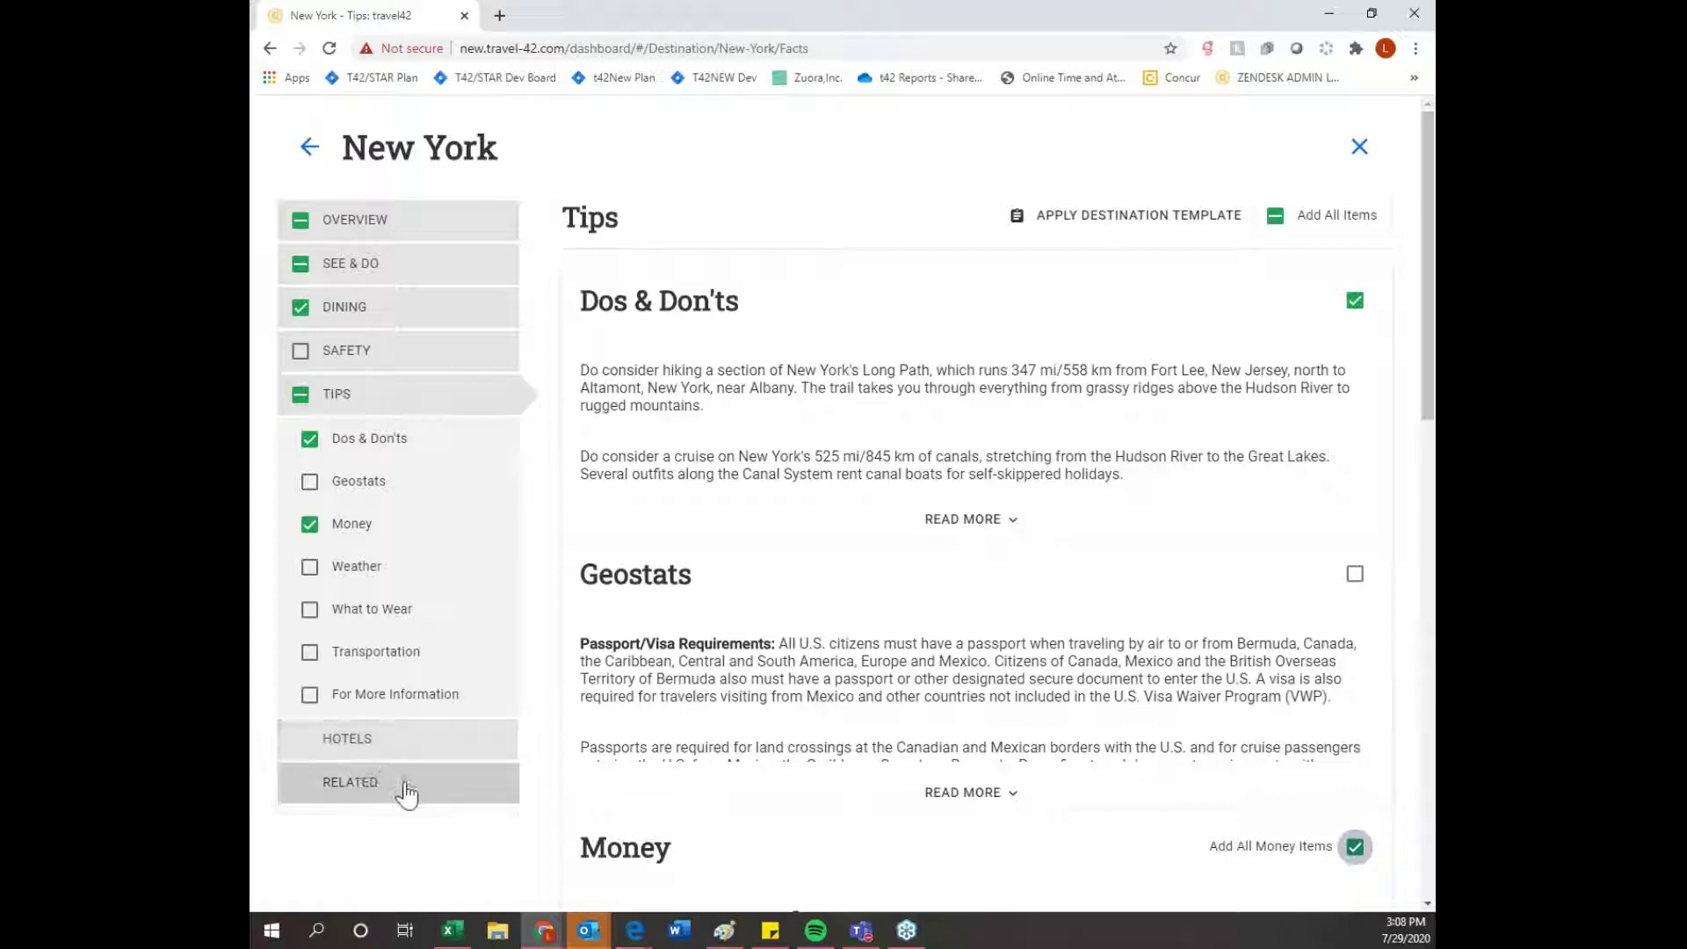
pyautogui.click(367, 793)
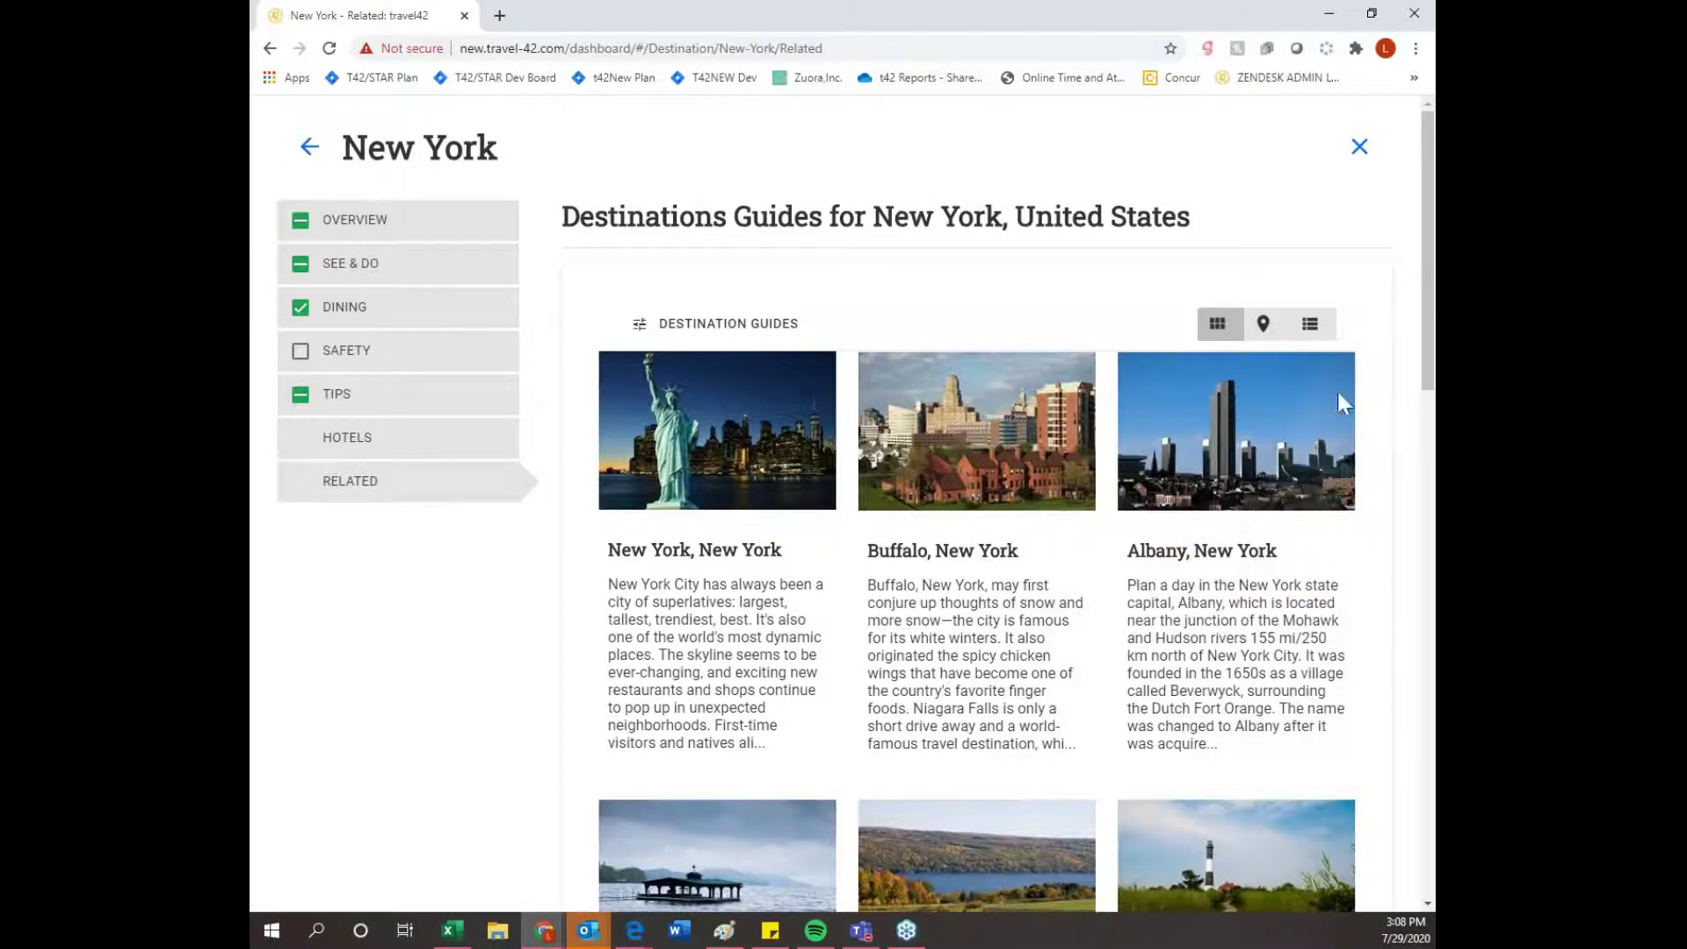
# - Open the New York, New York guide and add its entire Overview, including all photos
pyautogui.moveTo(716, 516)
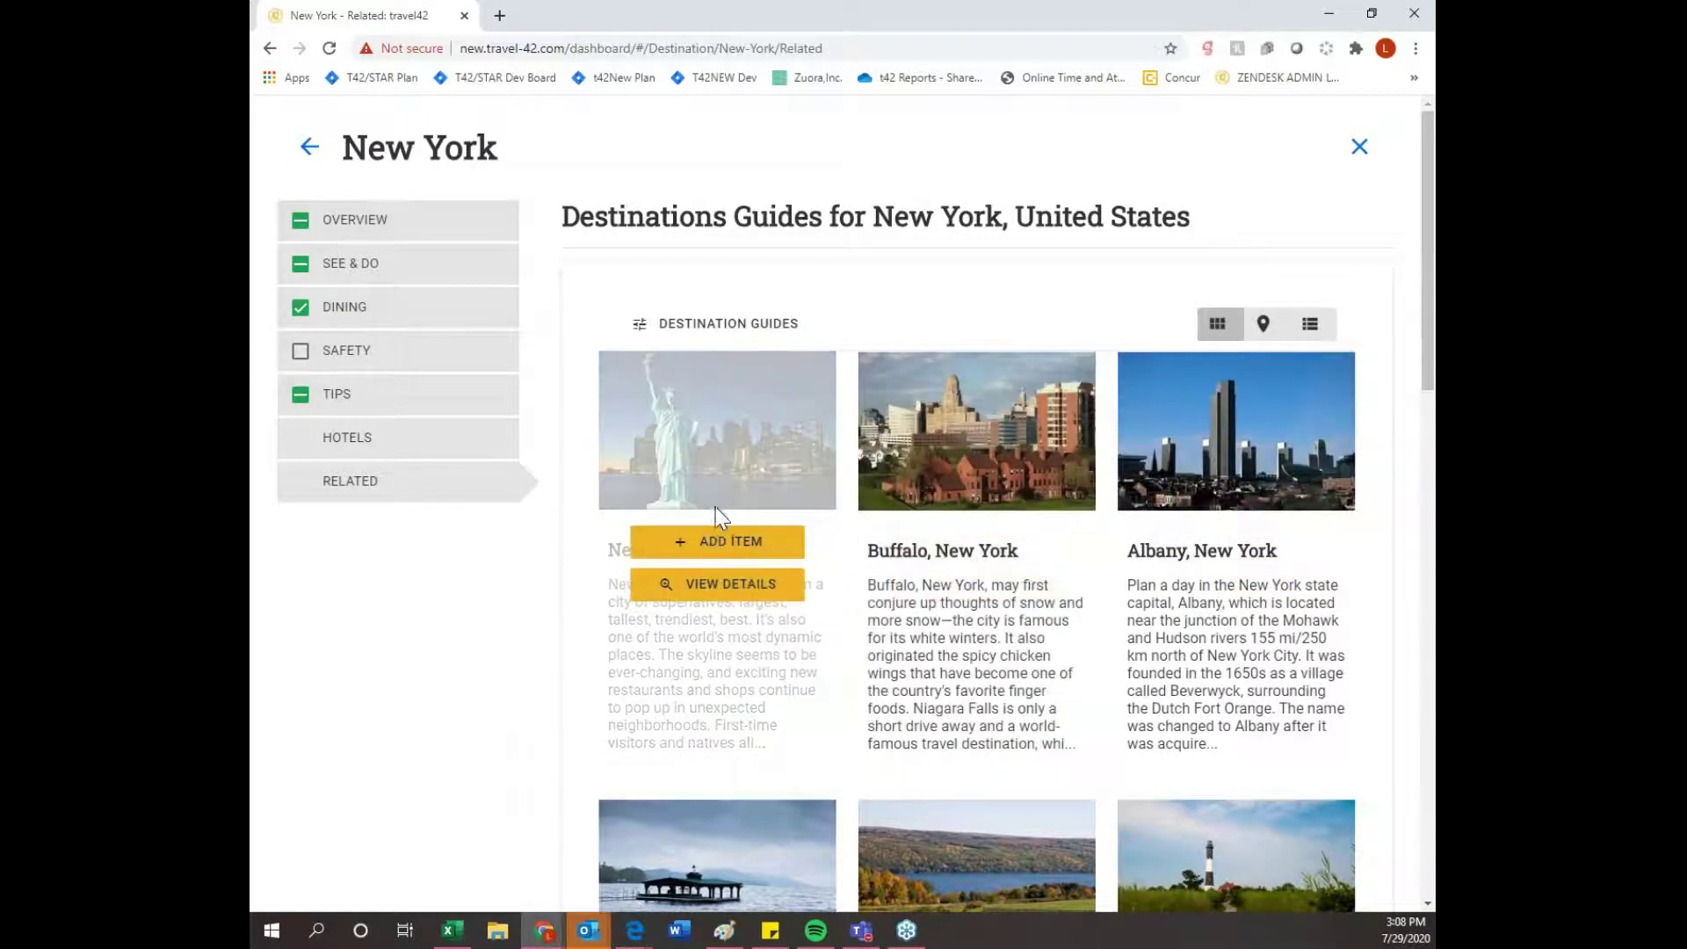
pyautogui.click(725, 585)
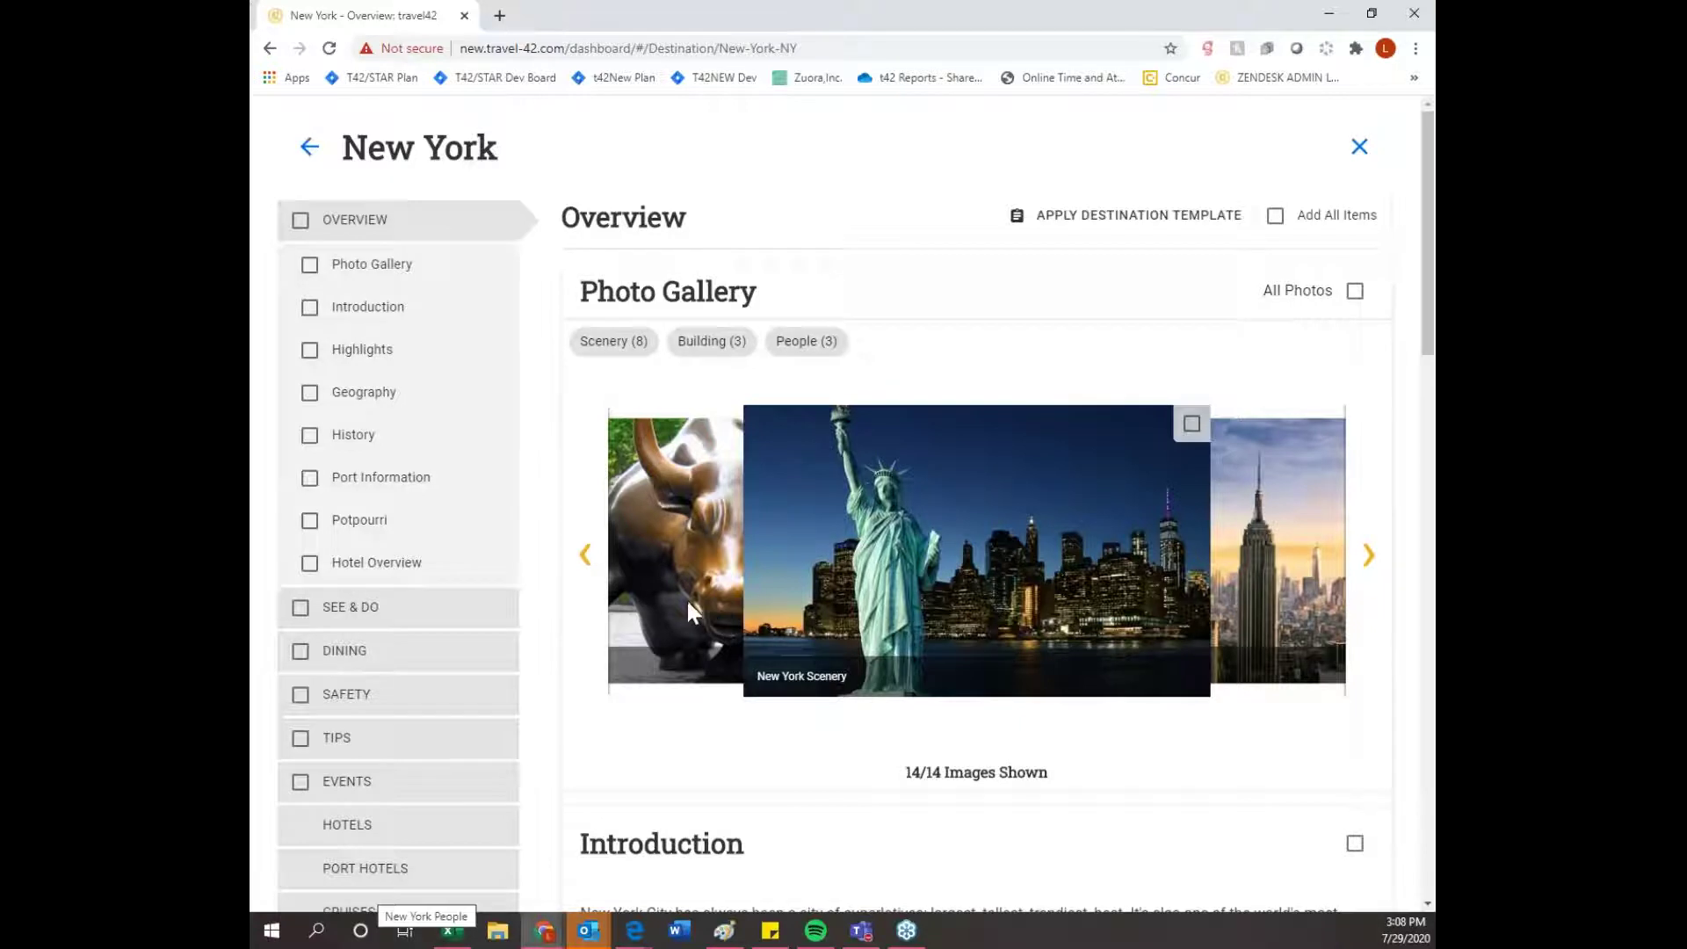
pyautogui.scroll(-1, 692, 606)
pyautogui.scroll(1, 693, 604)
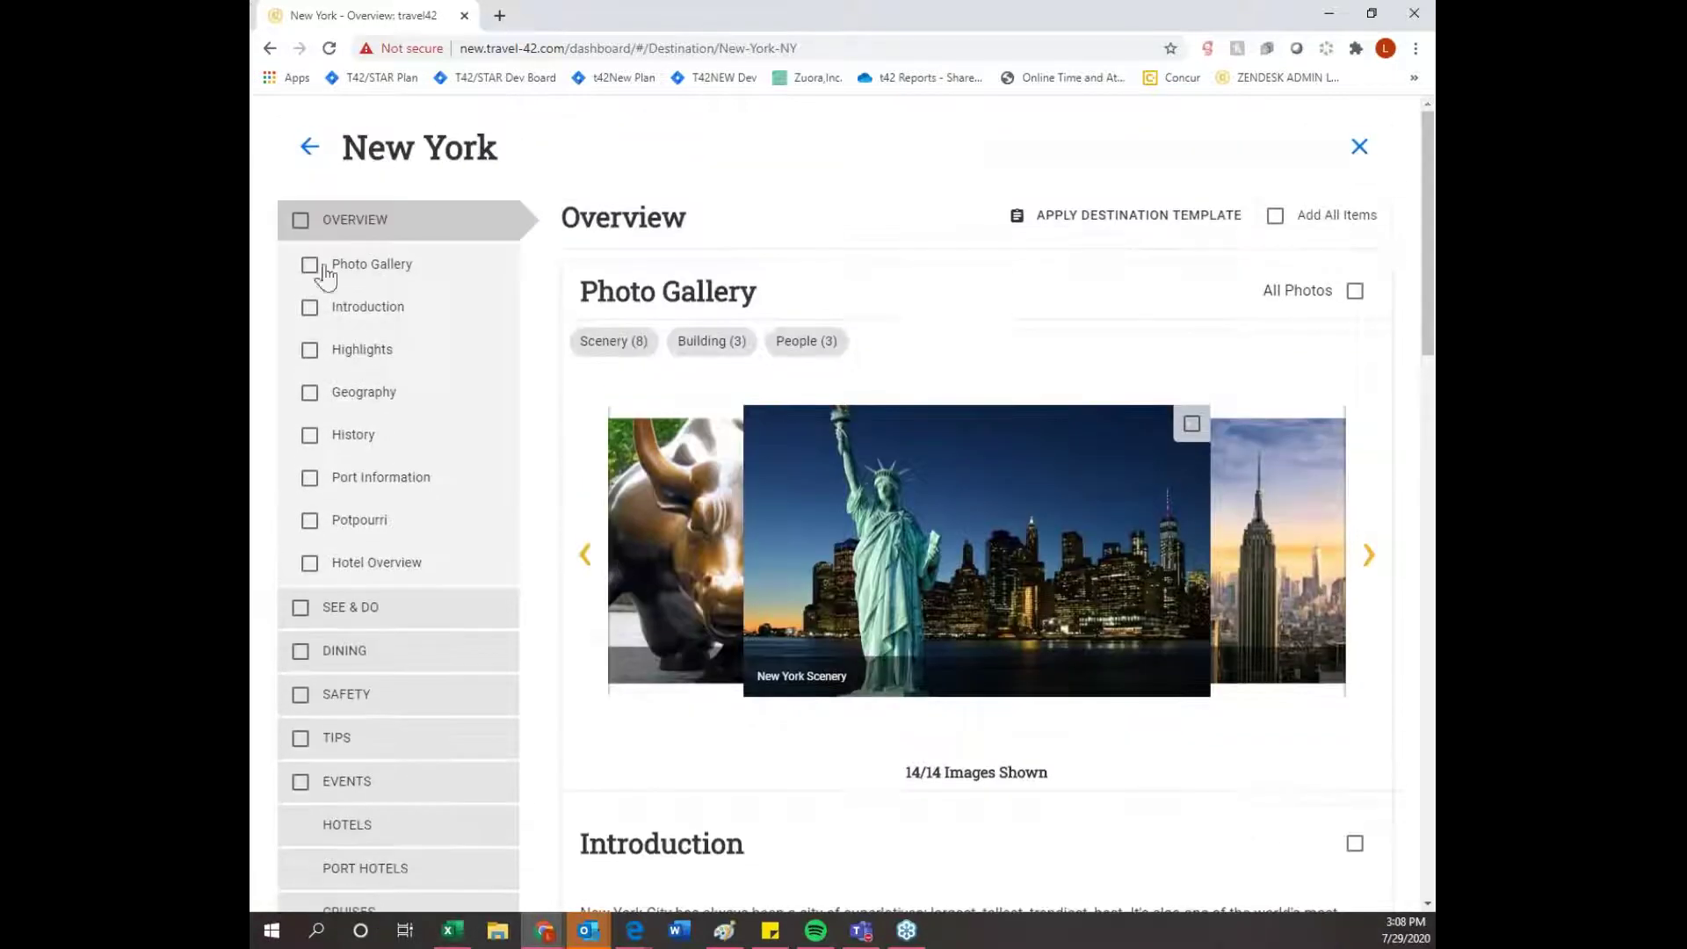
pyautogui.click(301, 225)
pyautogui.scroll(-2, 387, 407)
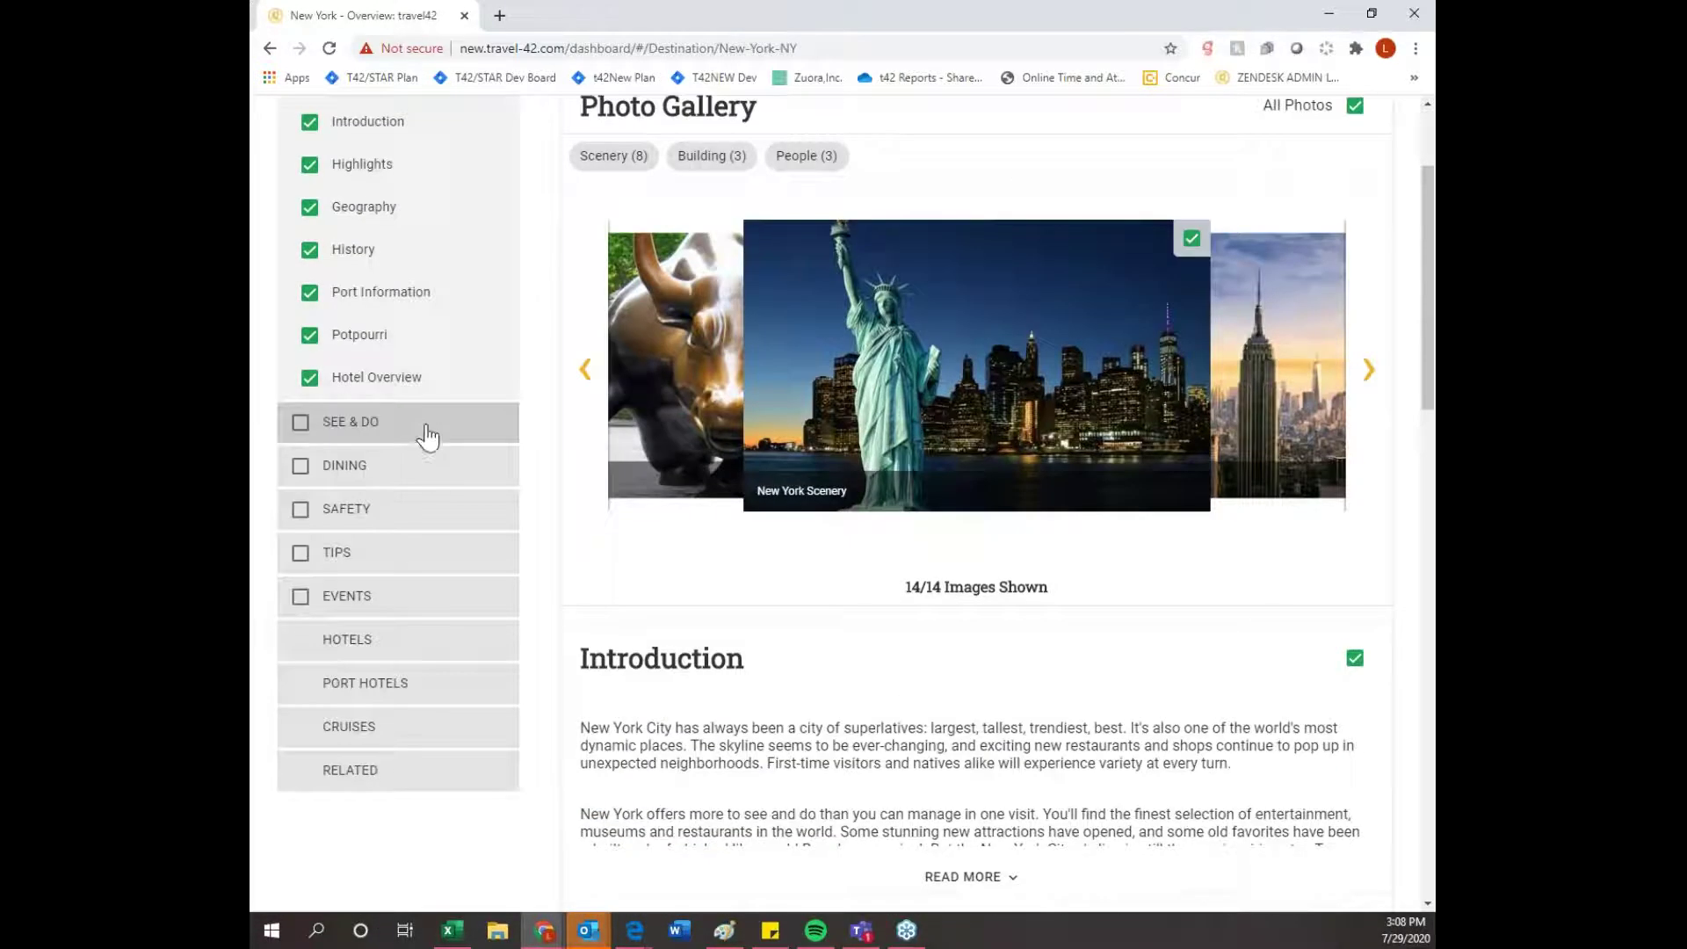
pyautogui.click(428, 437)
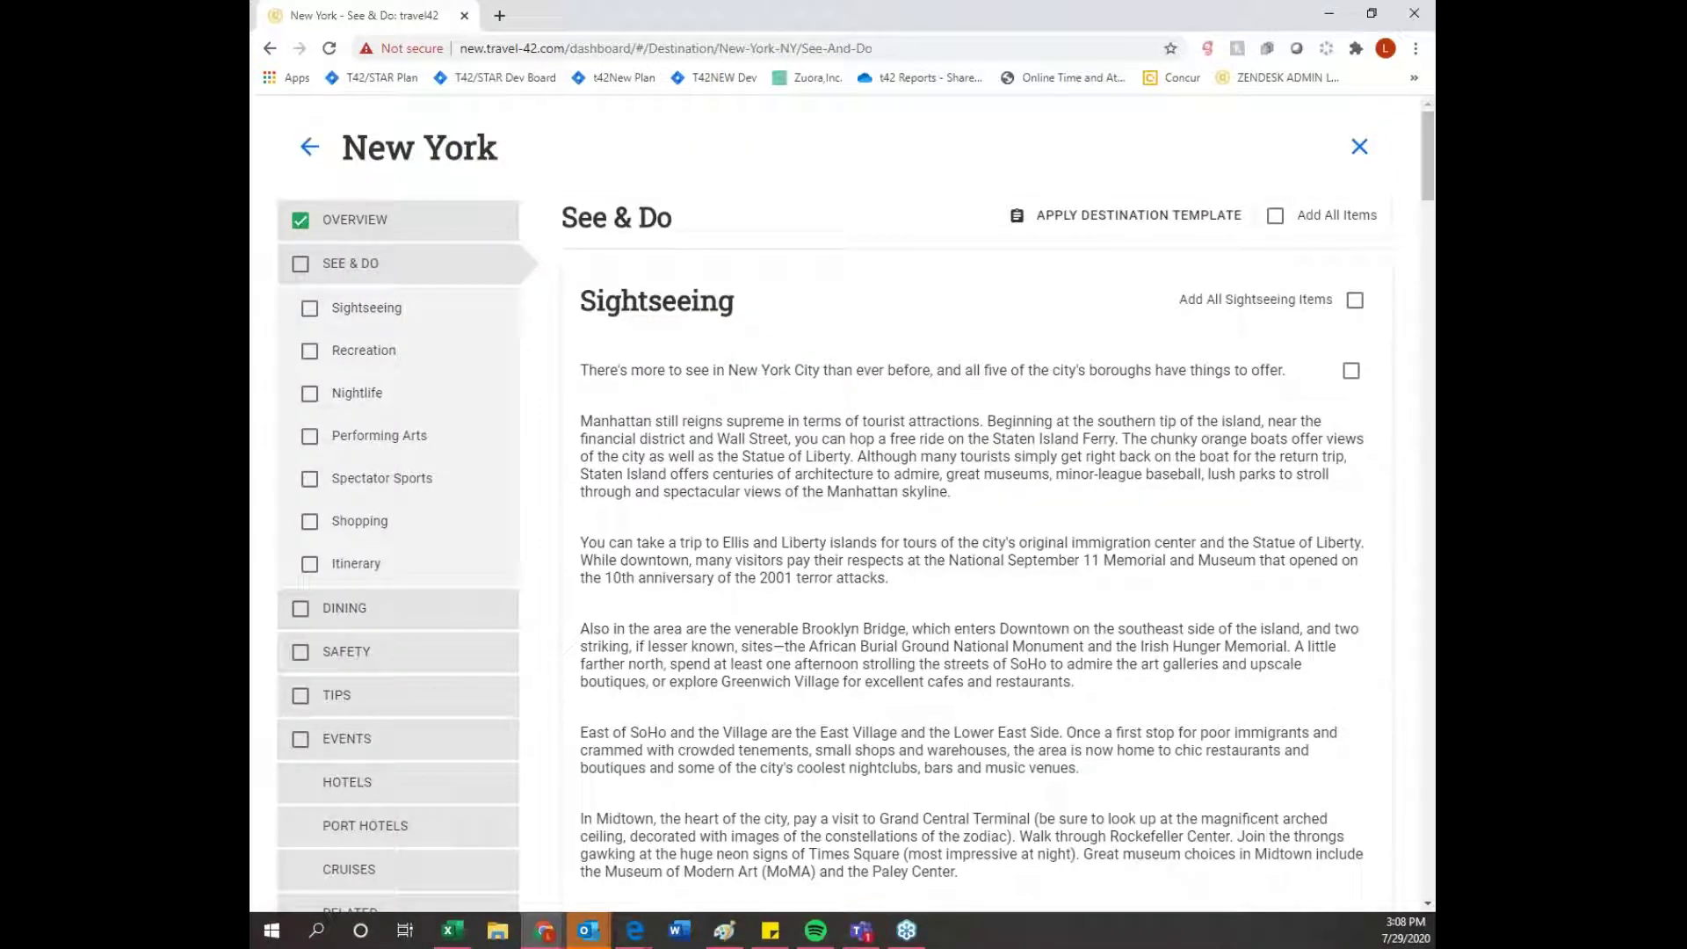
# - From Historic Sites, add African Burial Ground National Monument and Brooklyn Bridge to the plan
pyautogui.scroll(-2, 893, 399)
pyautogui.scroll(2, 1037, 413)
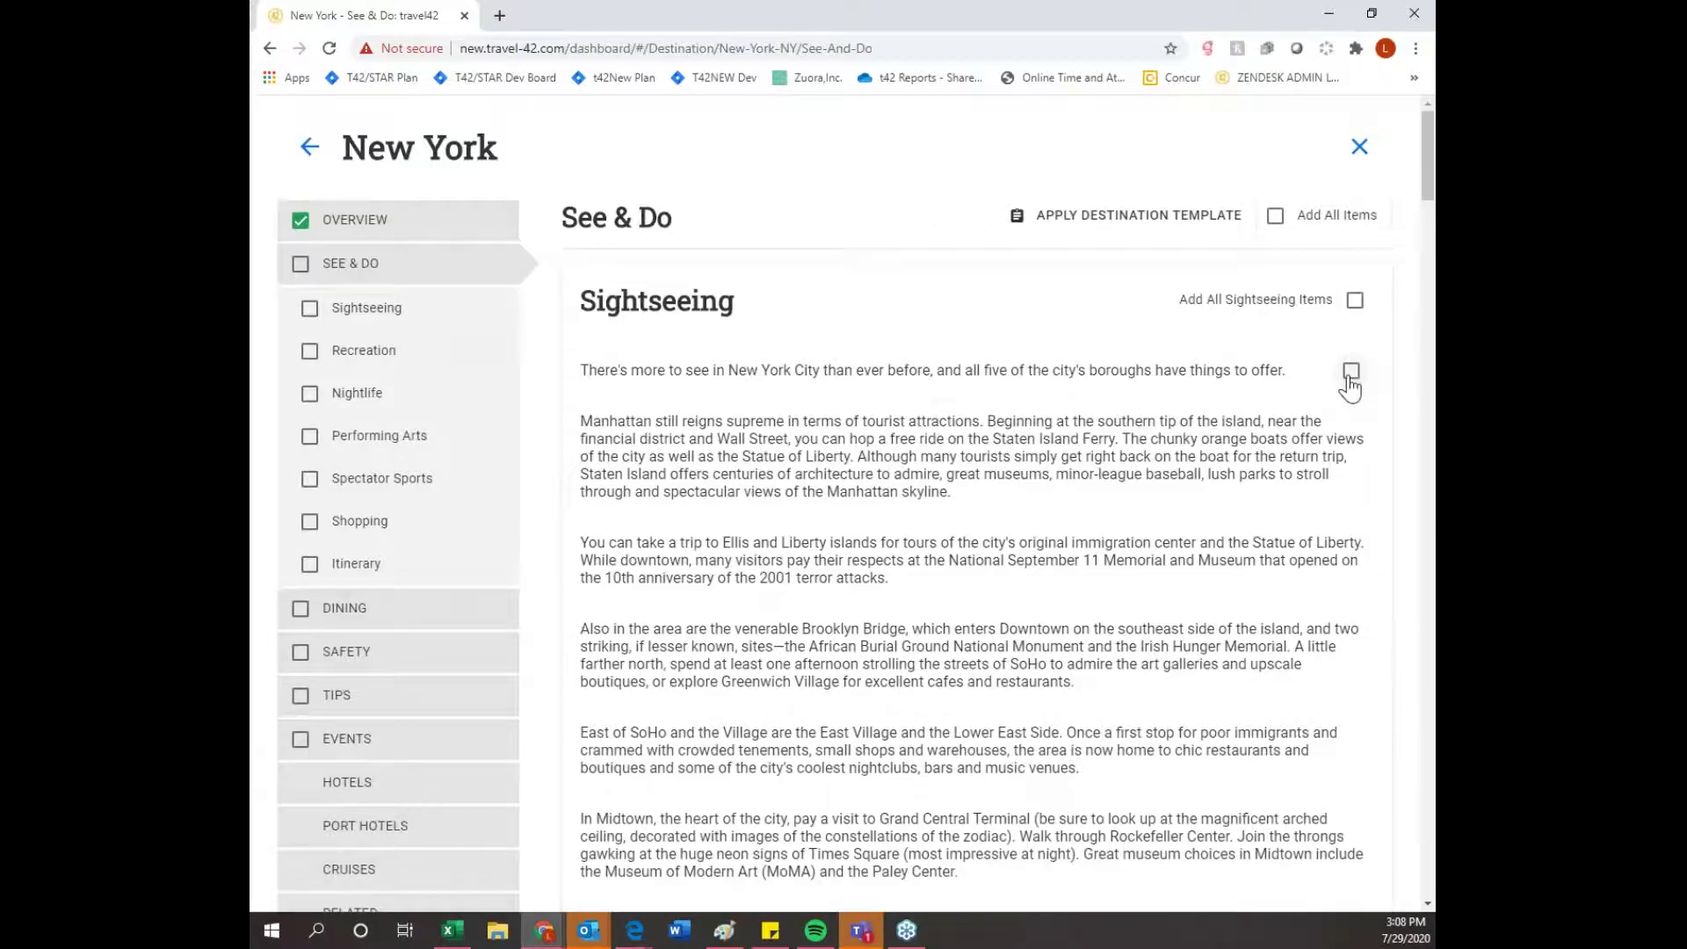
pyautogui.scroll(-5, 1265, 467)
pyautogui.scroll(-10, 1266, 471)
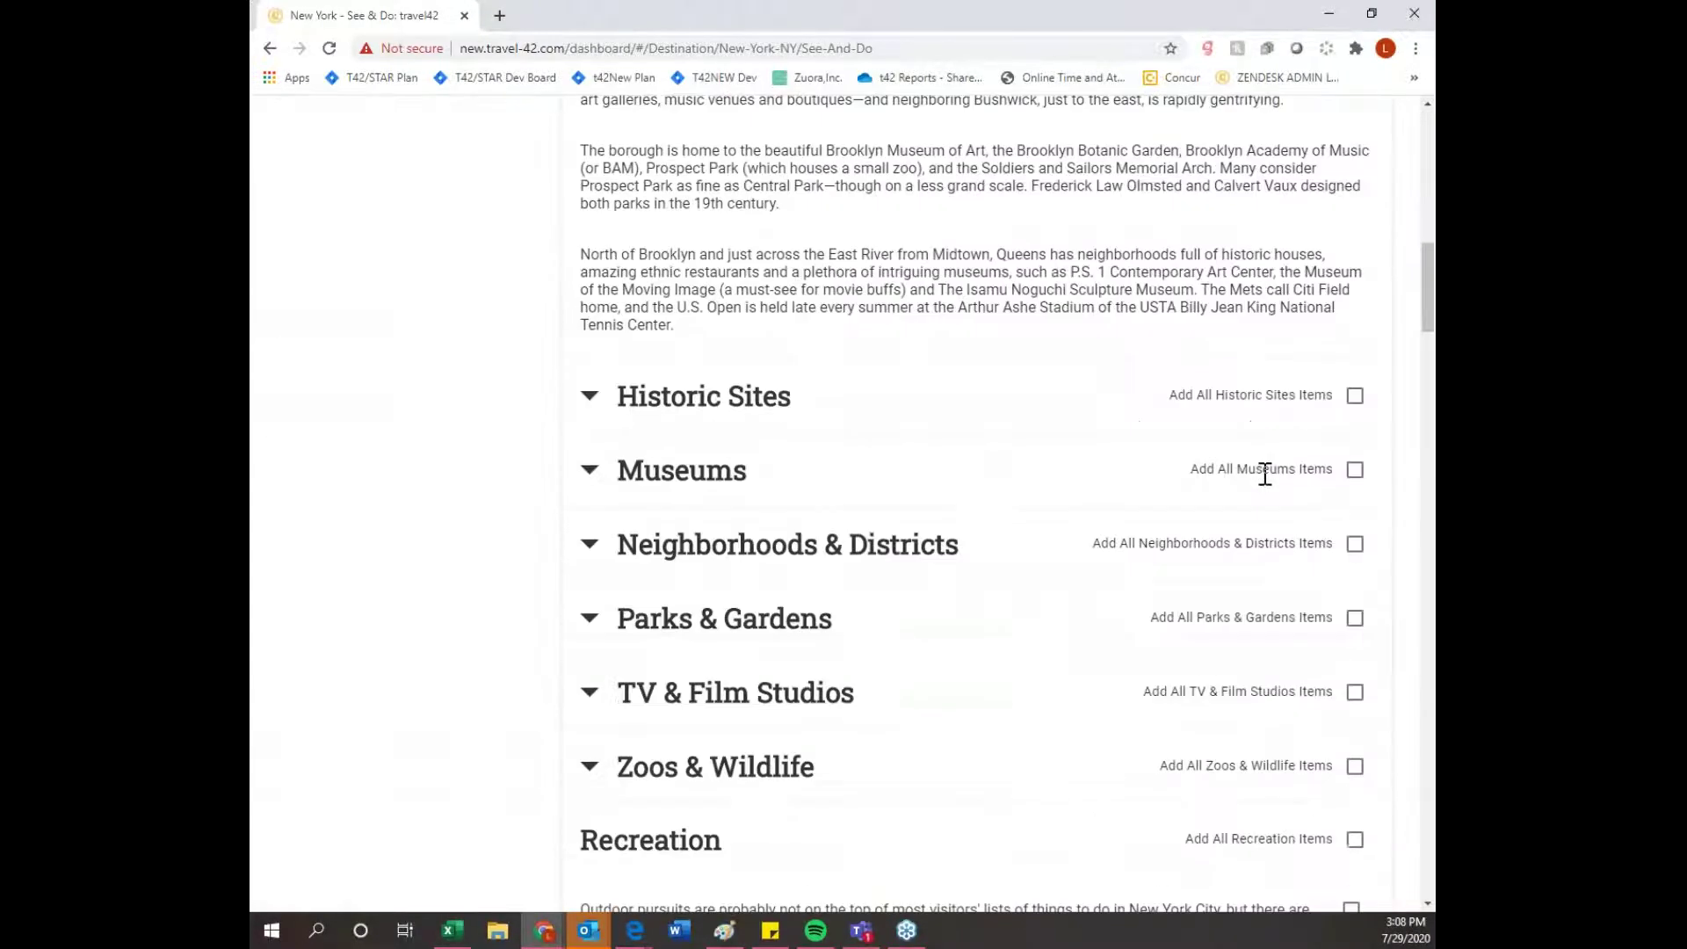
pyautogui.click(584, 307)
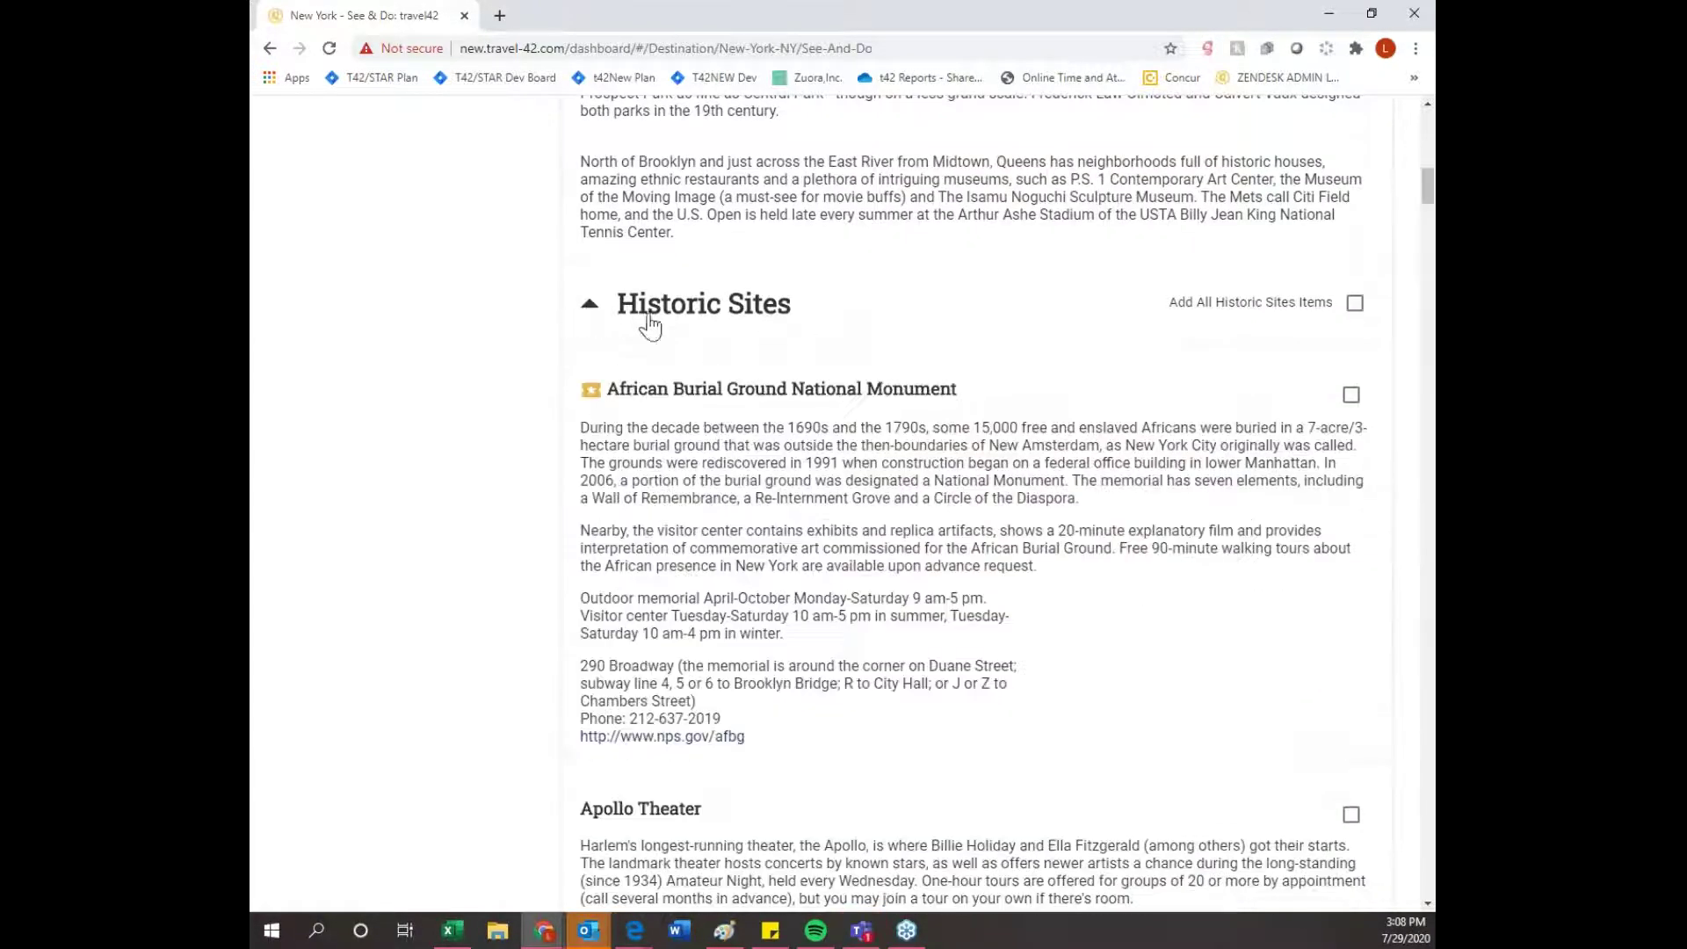
pyautogui.scroll(-2, 647, 326)
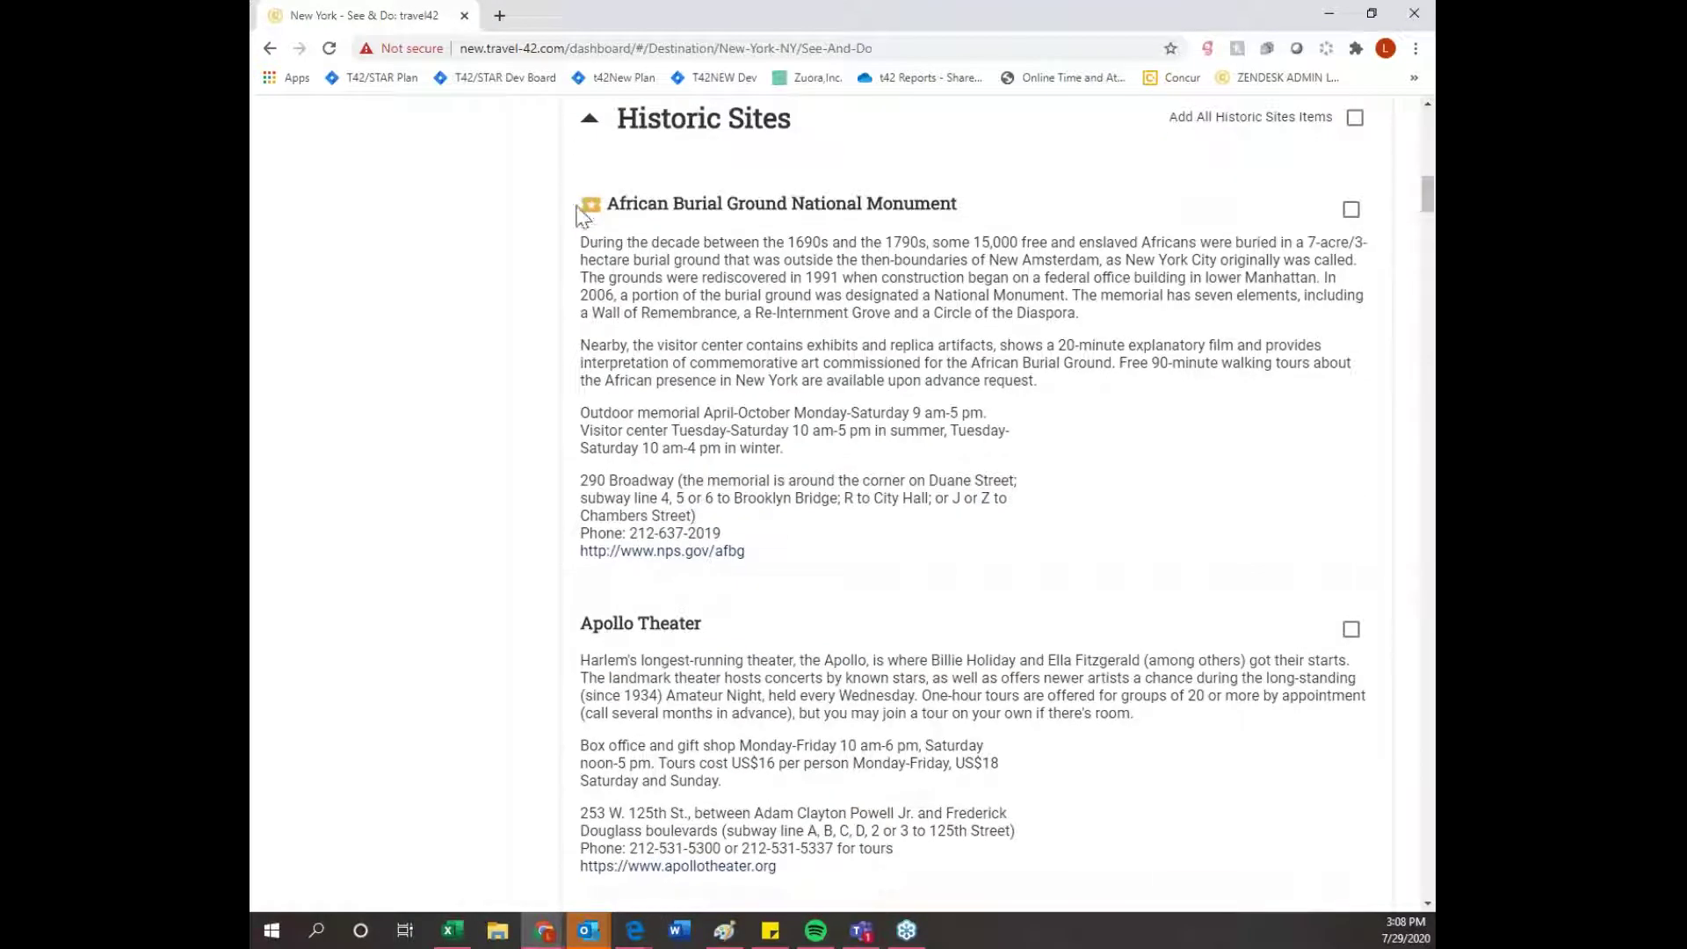
pyautogui.click(1351, 209)
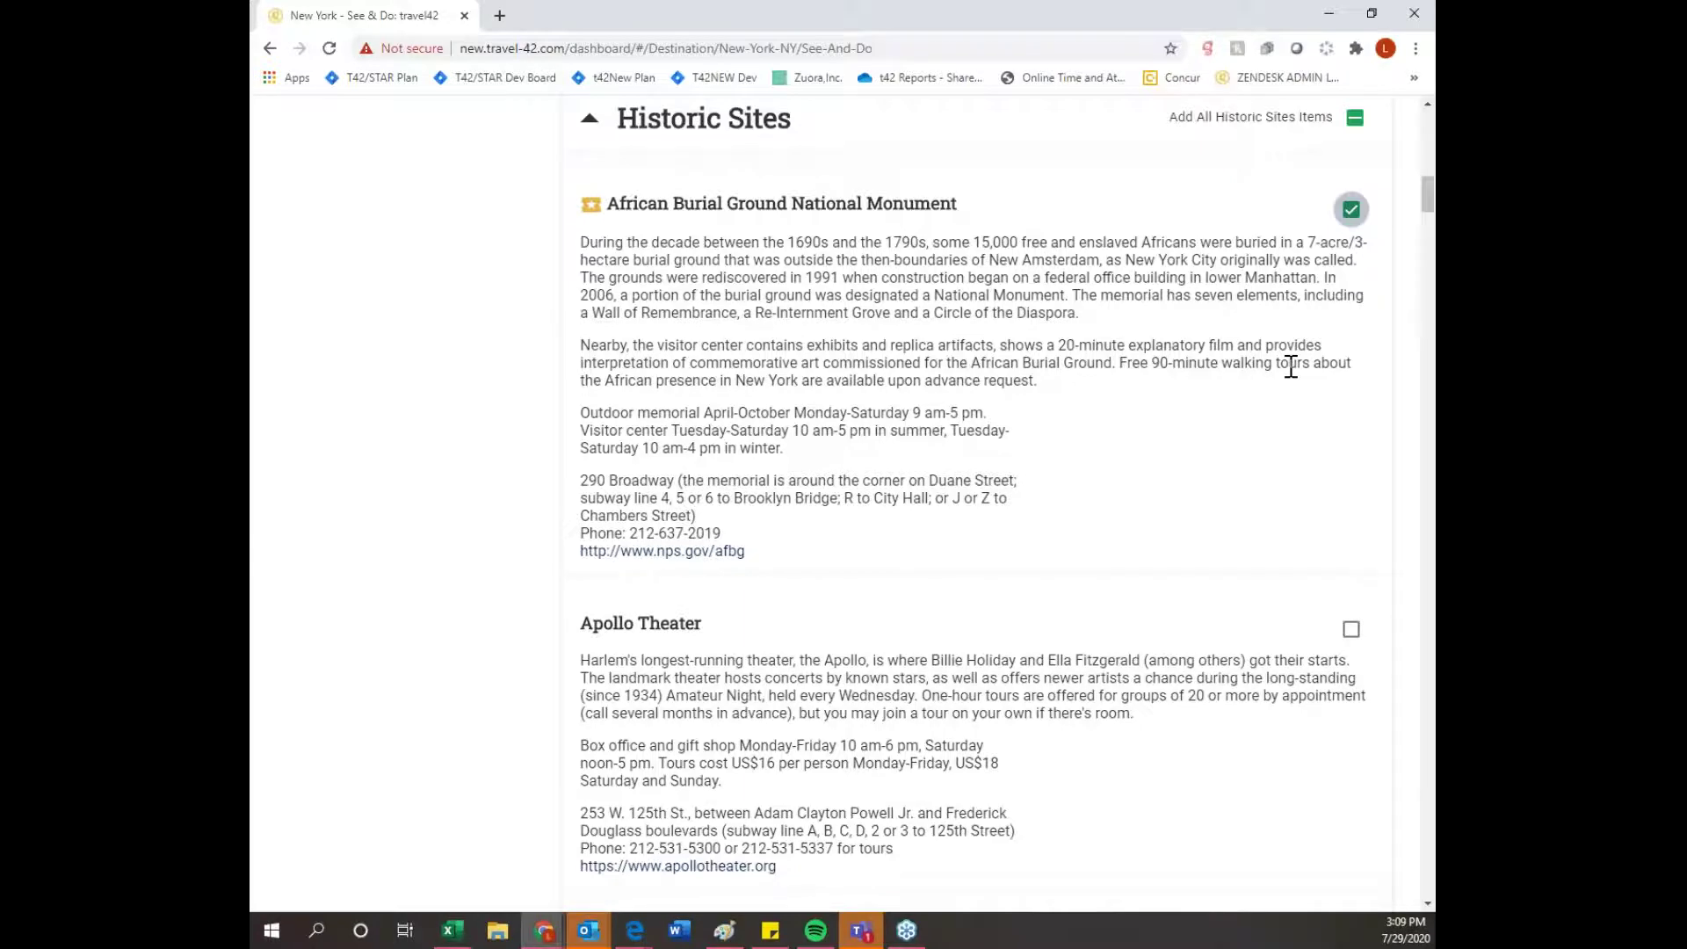
pyautogui.scroll(-5, 1290, 367)
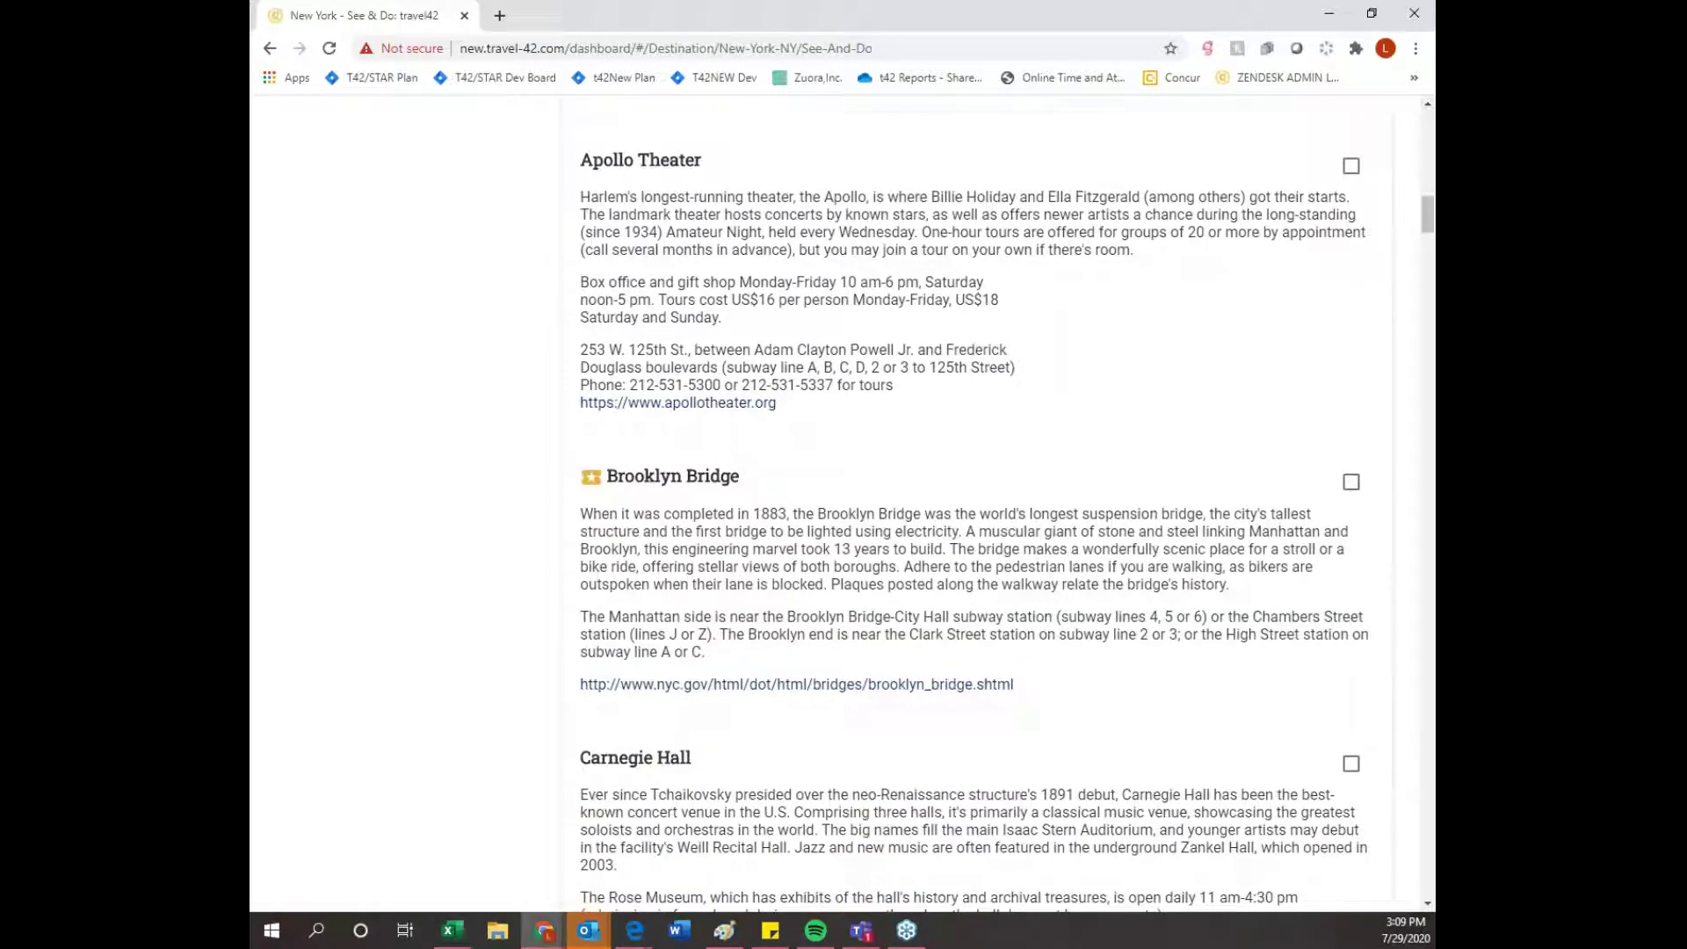
pyautogui.click(1348, 483)
# - Add Ellis Island National Monument and the Empire State Building to the plan
pyautogui.scroll(-9, 1322, 546)
pyautogui.scroll(-18, 1324, 549)
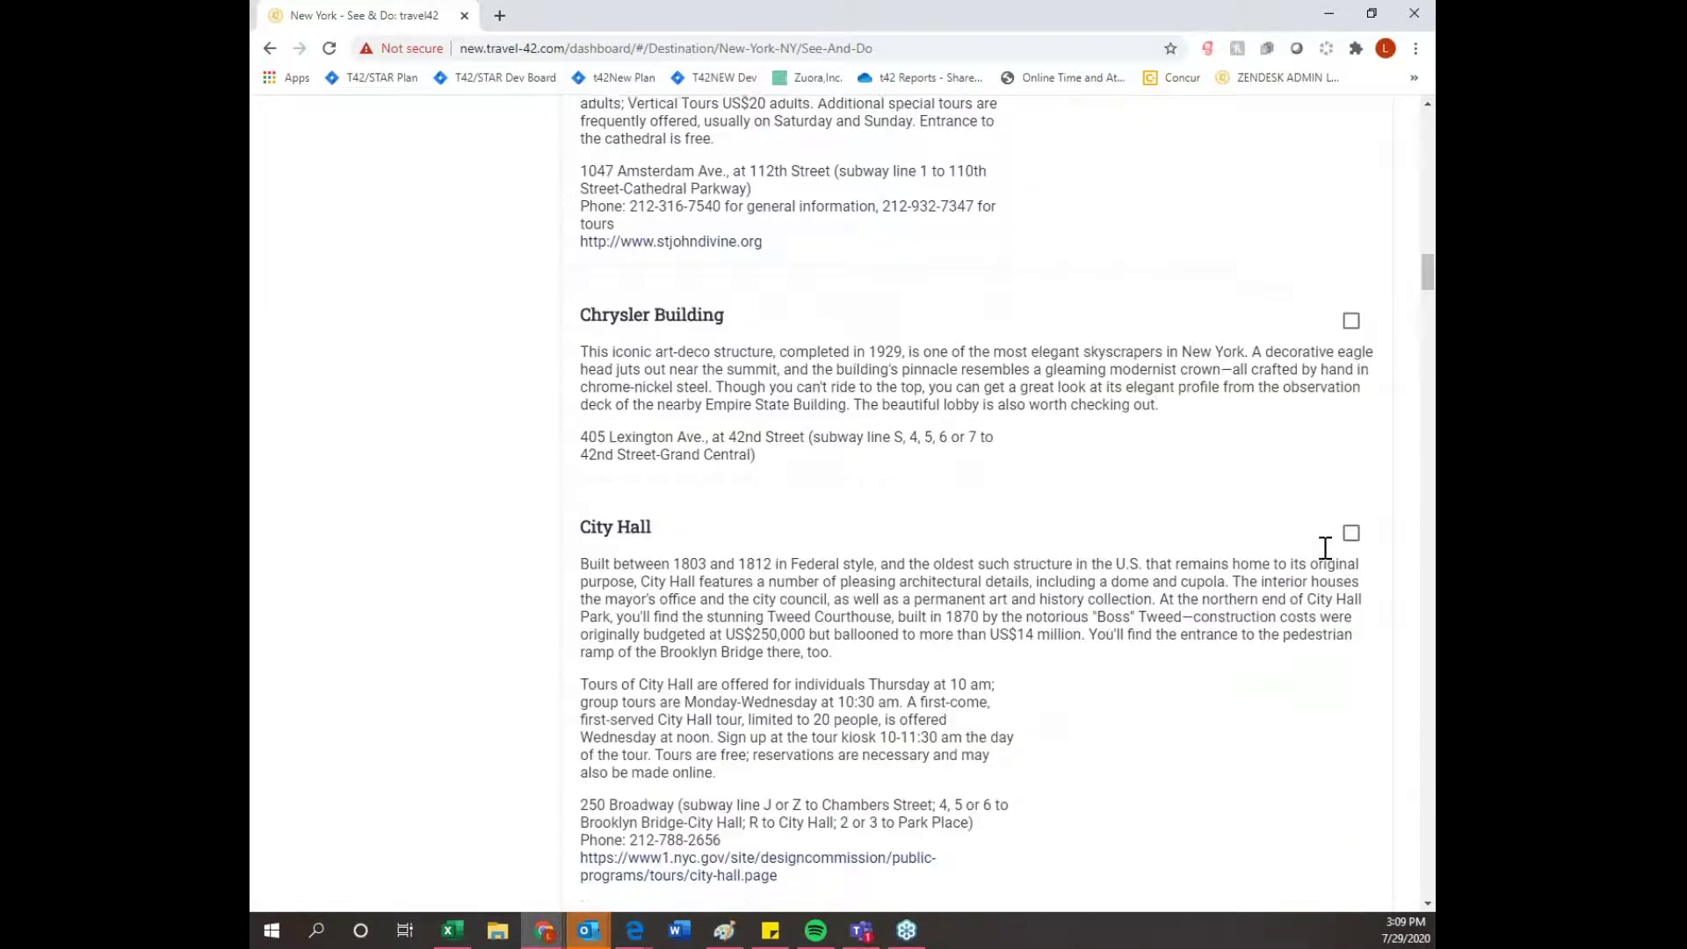
pyautogui.scroll(2, 1325, 550)
pyautogui.click(1349, 323)
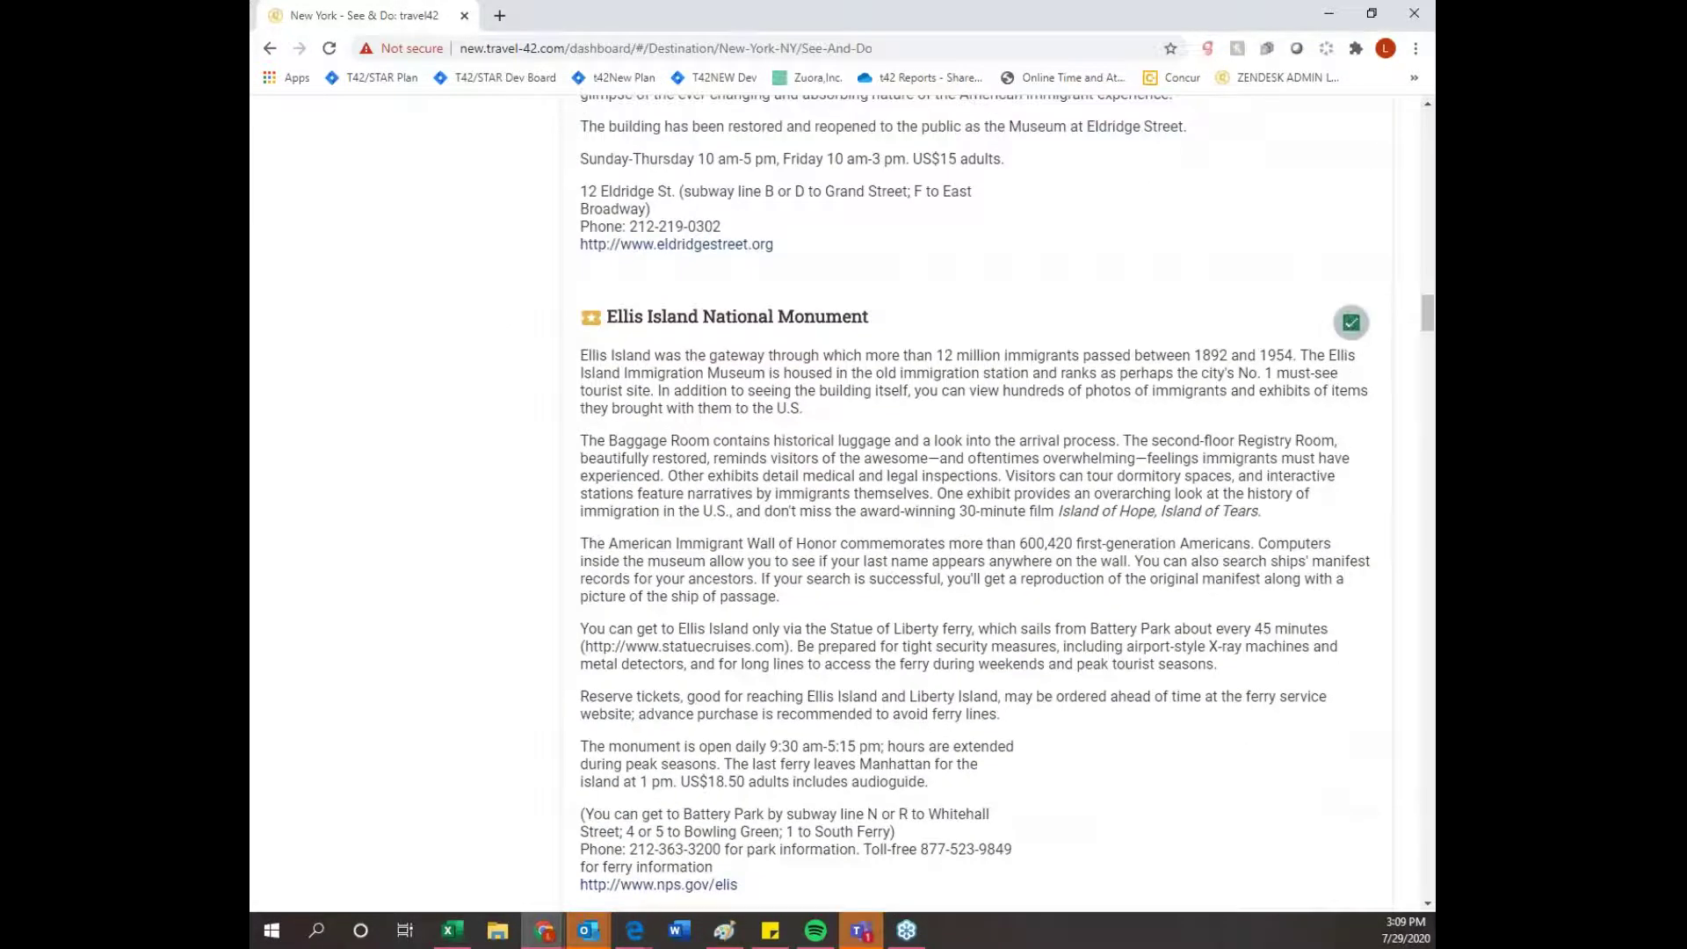
pyautogui.scroll(-10, 1239, 650)
pyautogui.scroll(3, 1285, 471)
pyautogui.click(1353, 324)
pyautogui.scroll(-4, 1246, 566)
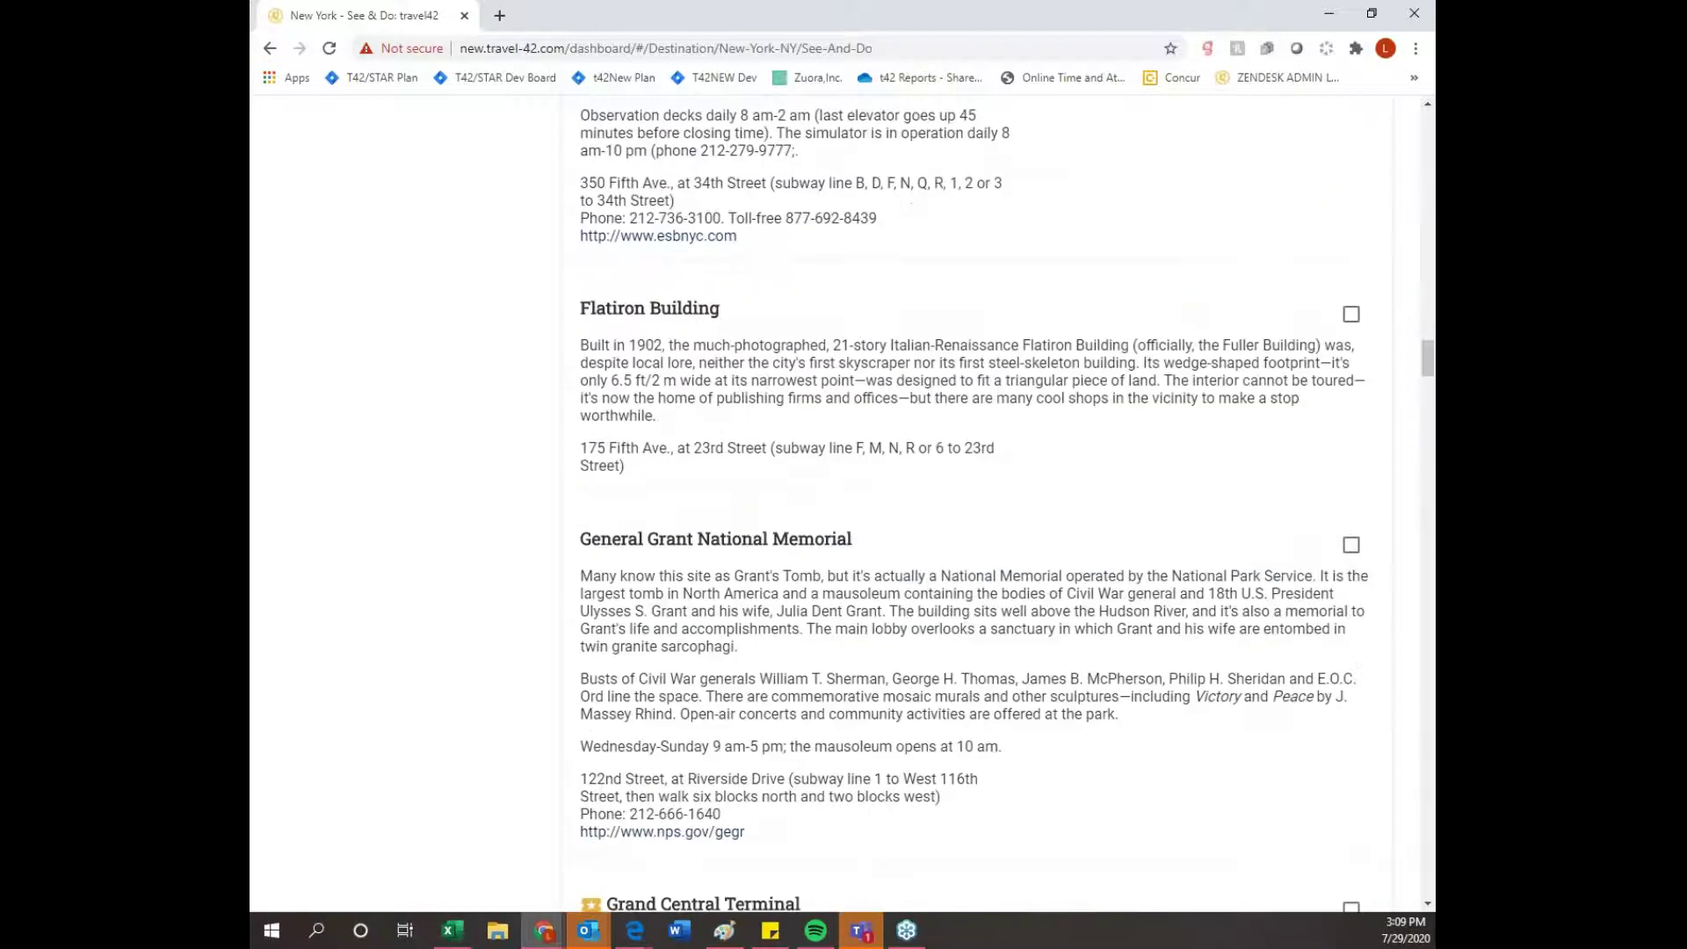
pyautogui.scroll(4, 1397, 398)
pyautogui.scroll(-3, 1423, 384)
pyautogui.moveTo(1427, 363); pyautogui.dragTo(1423, 148)
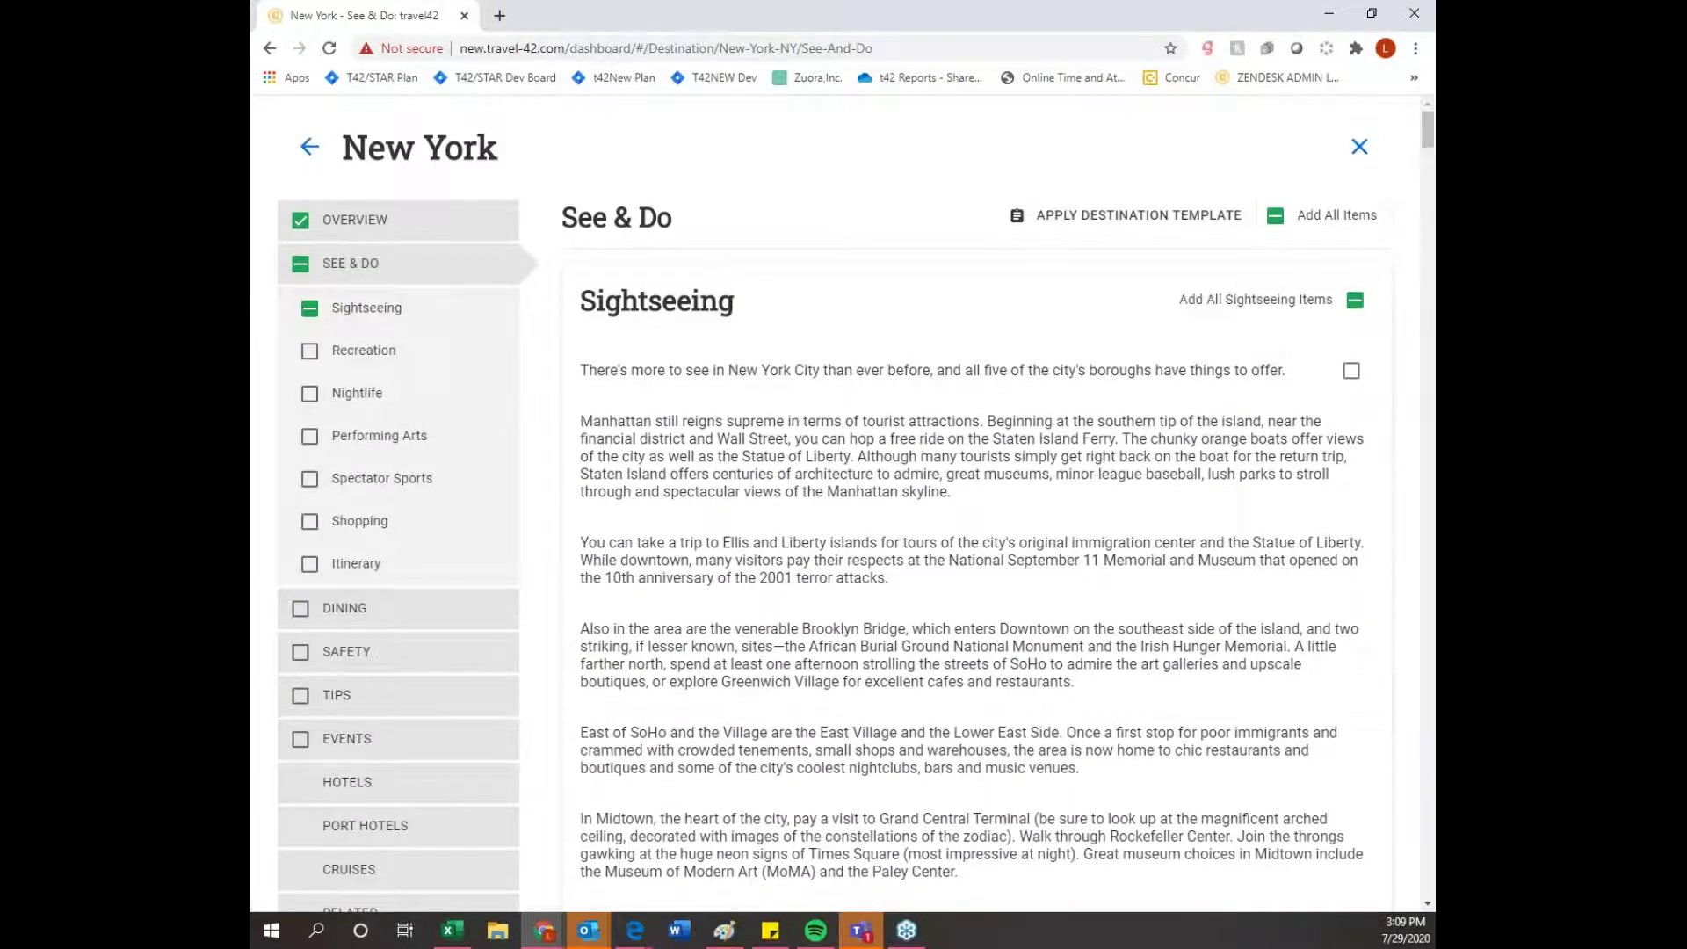
pyautogui.scroll(-3, 446, 657)
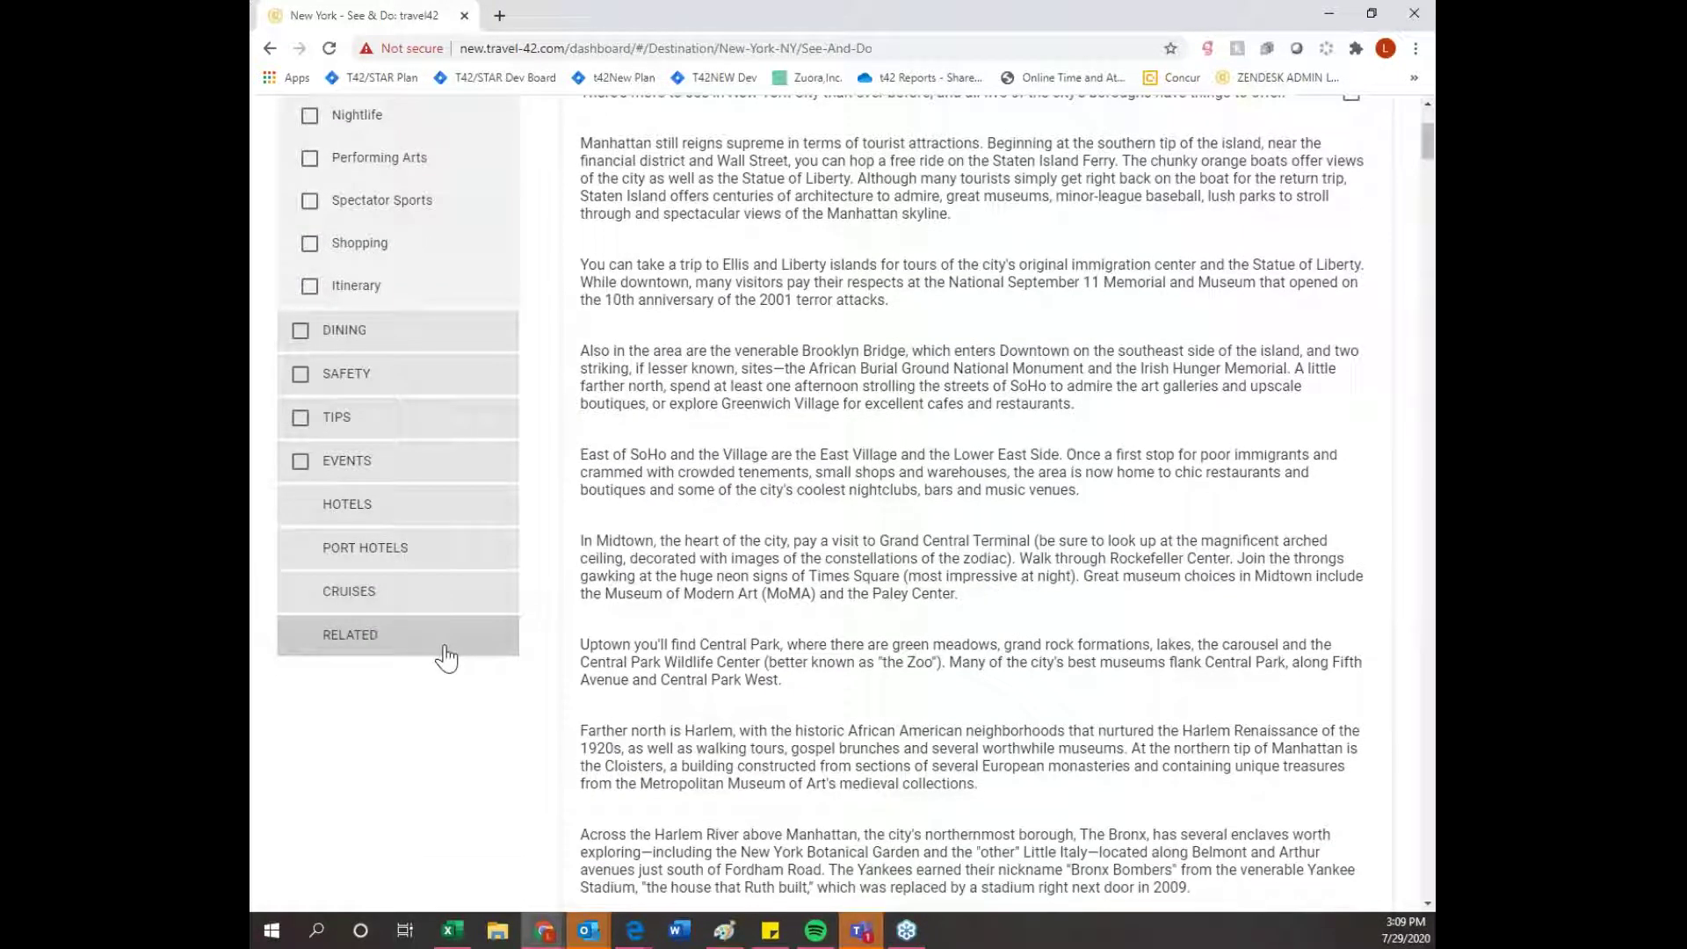
pyautogui.scroll(3, 453, 641)
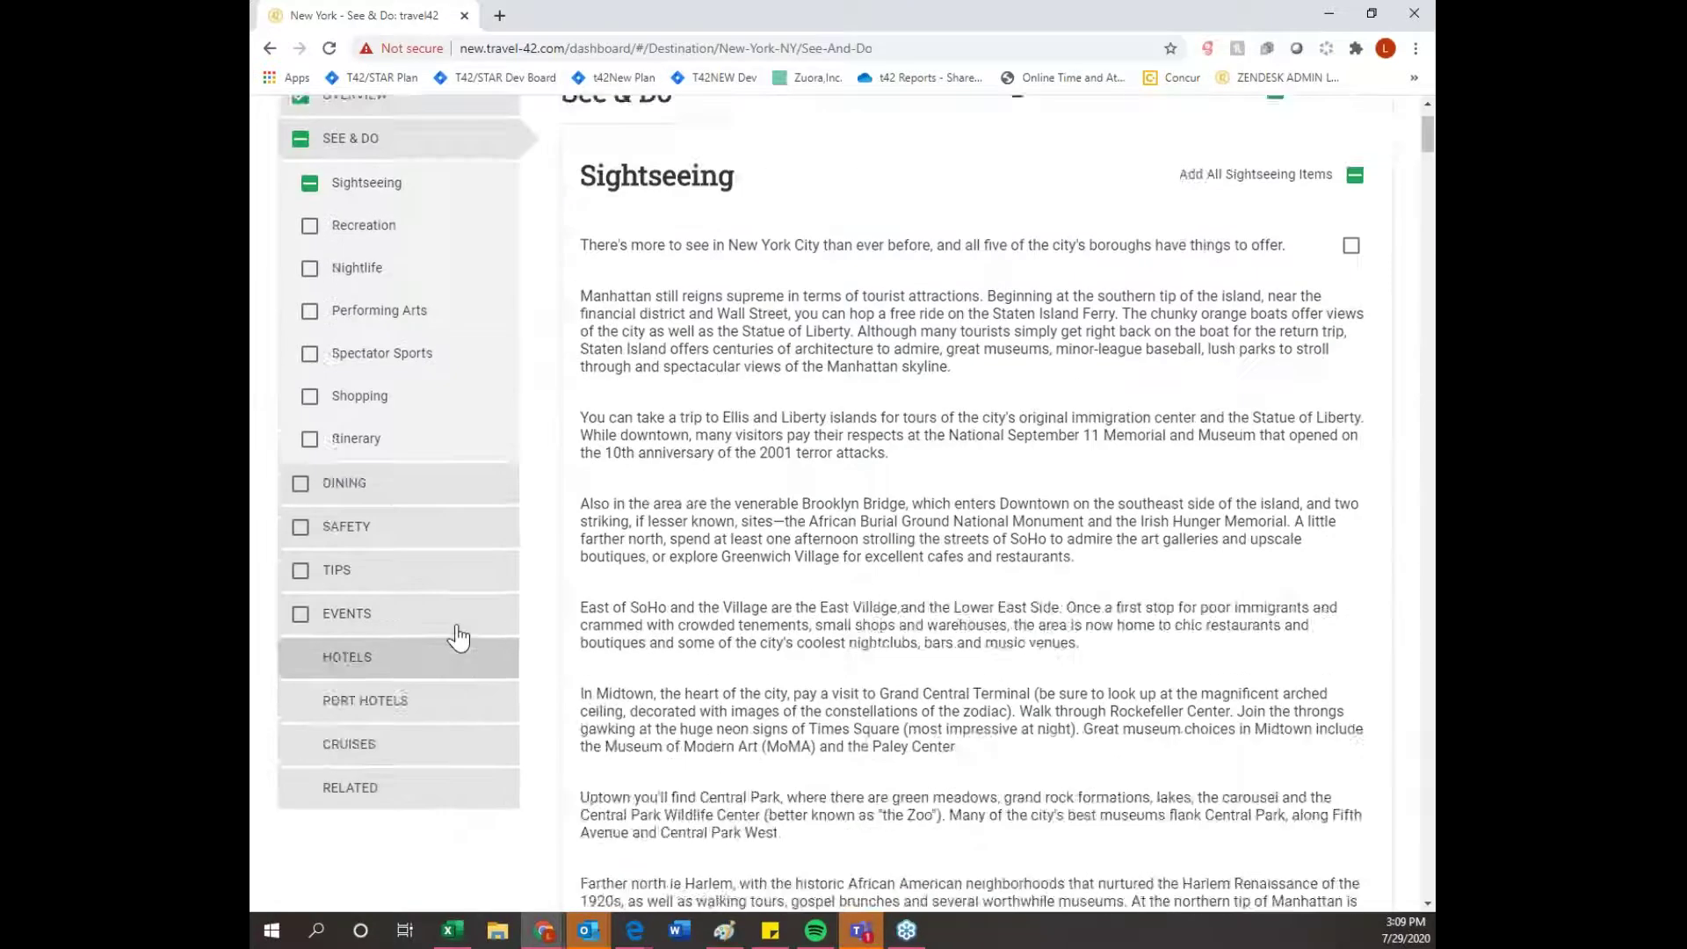
# - Add the Dining Overview, ABC Kitchen and all Local & Regional restaurants to the plan
pyautogui.click(442, 620)
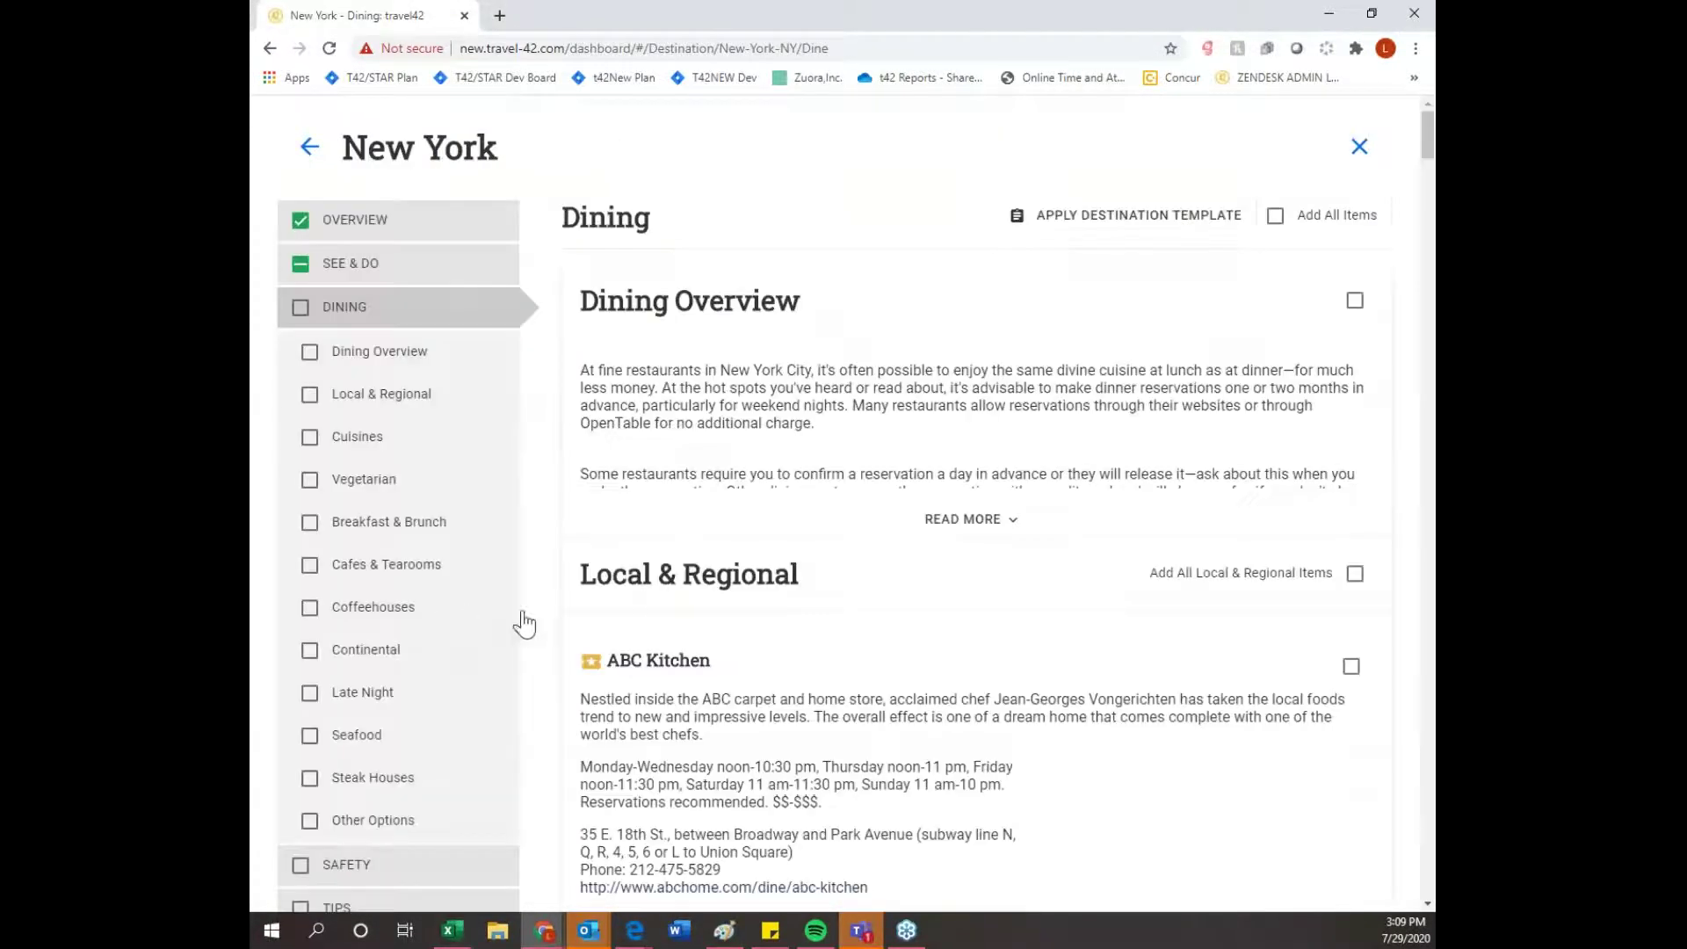
pyautogui.scroll(-1, 628, 614)
pyautogui.click(1354, 211)
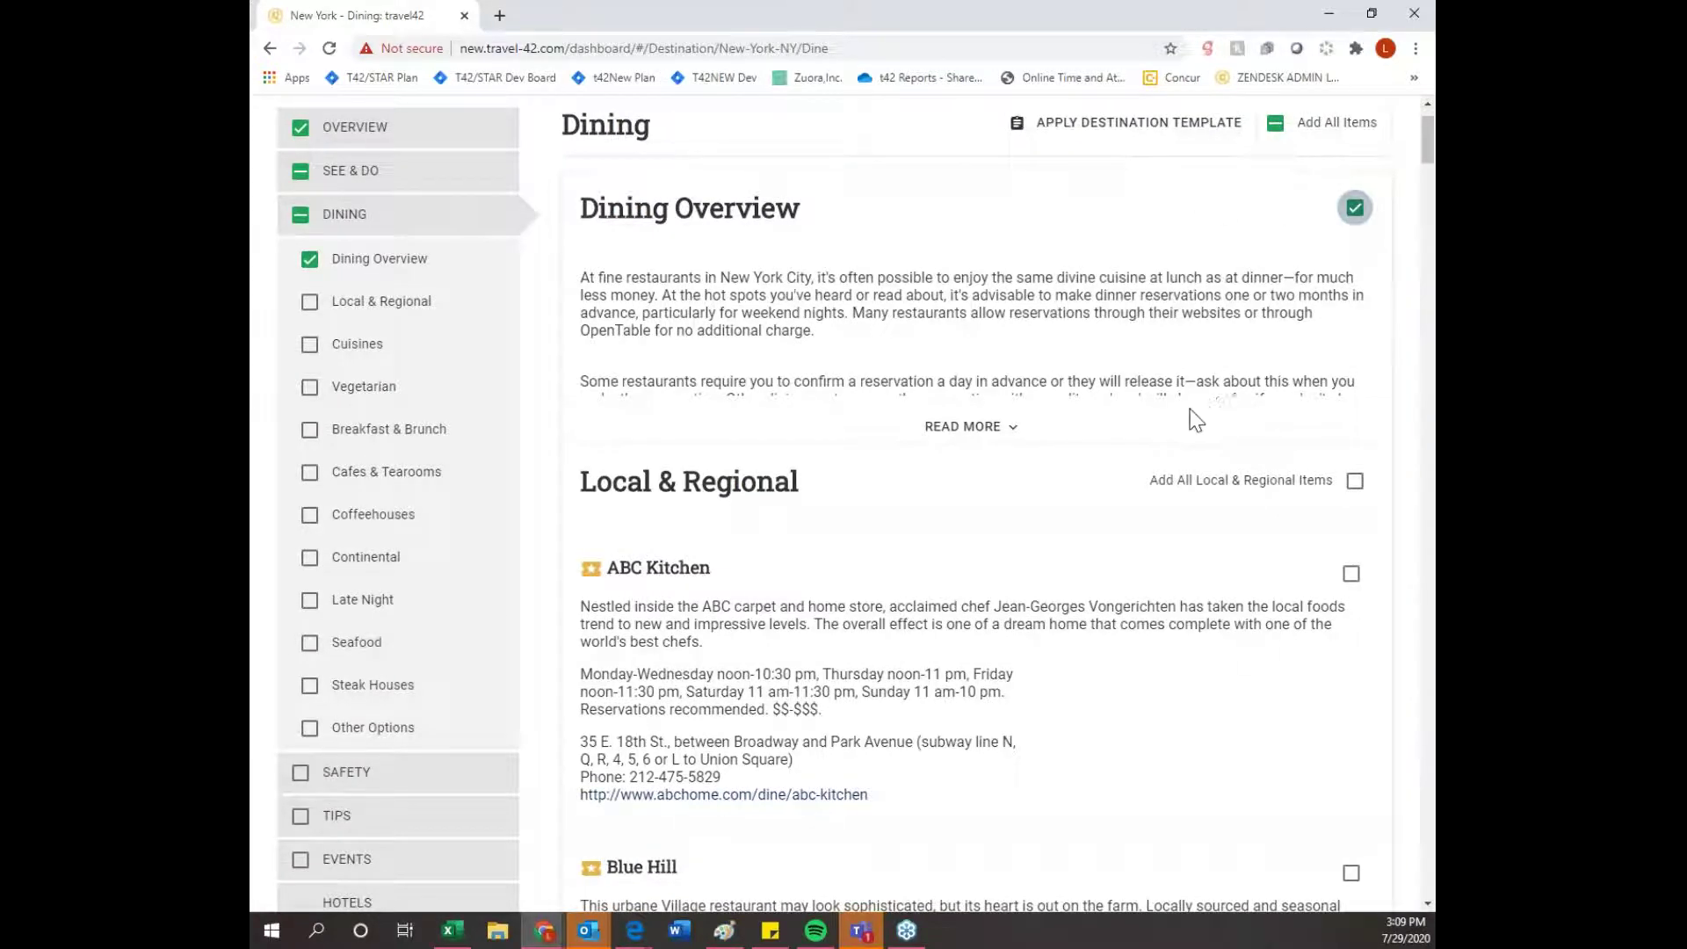
pyautogui.scroll(-2, 1322, 397)
pyautogui.click(1350, 389)
pyautogui.click(1355, 297)
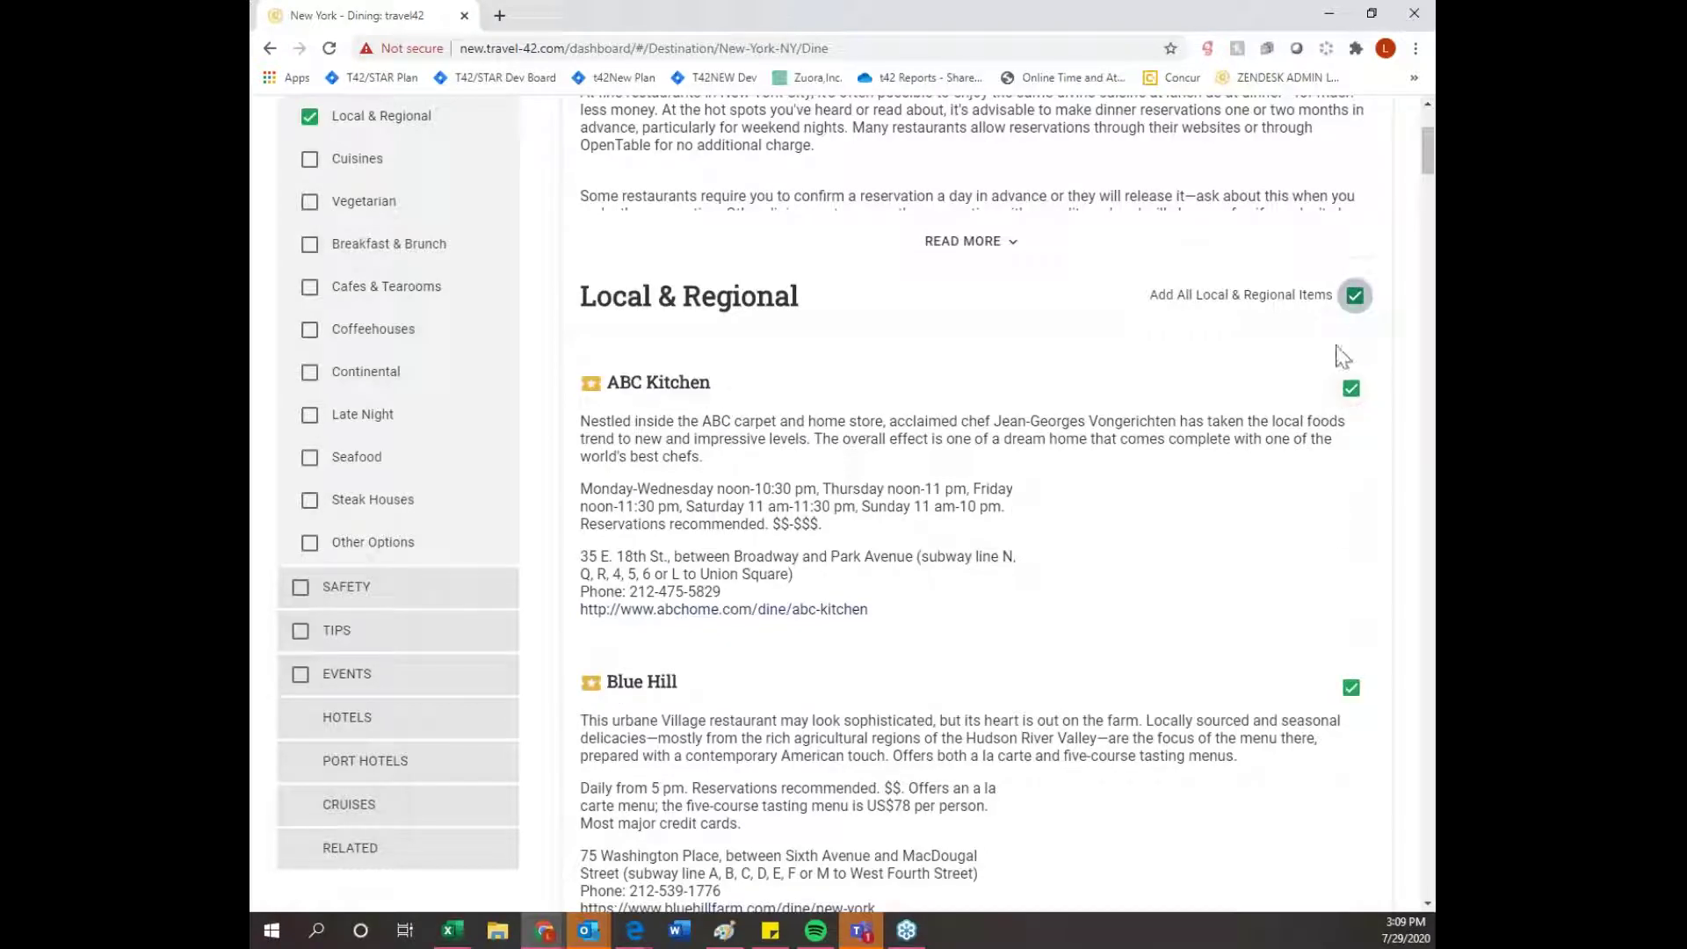
pyautogui.scroll(-5, 1362, 303)
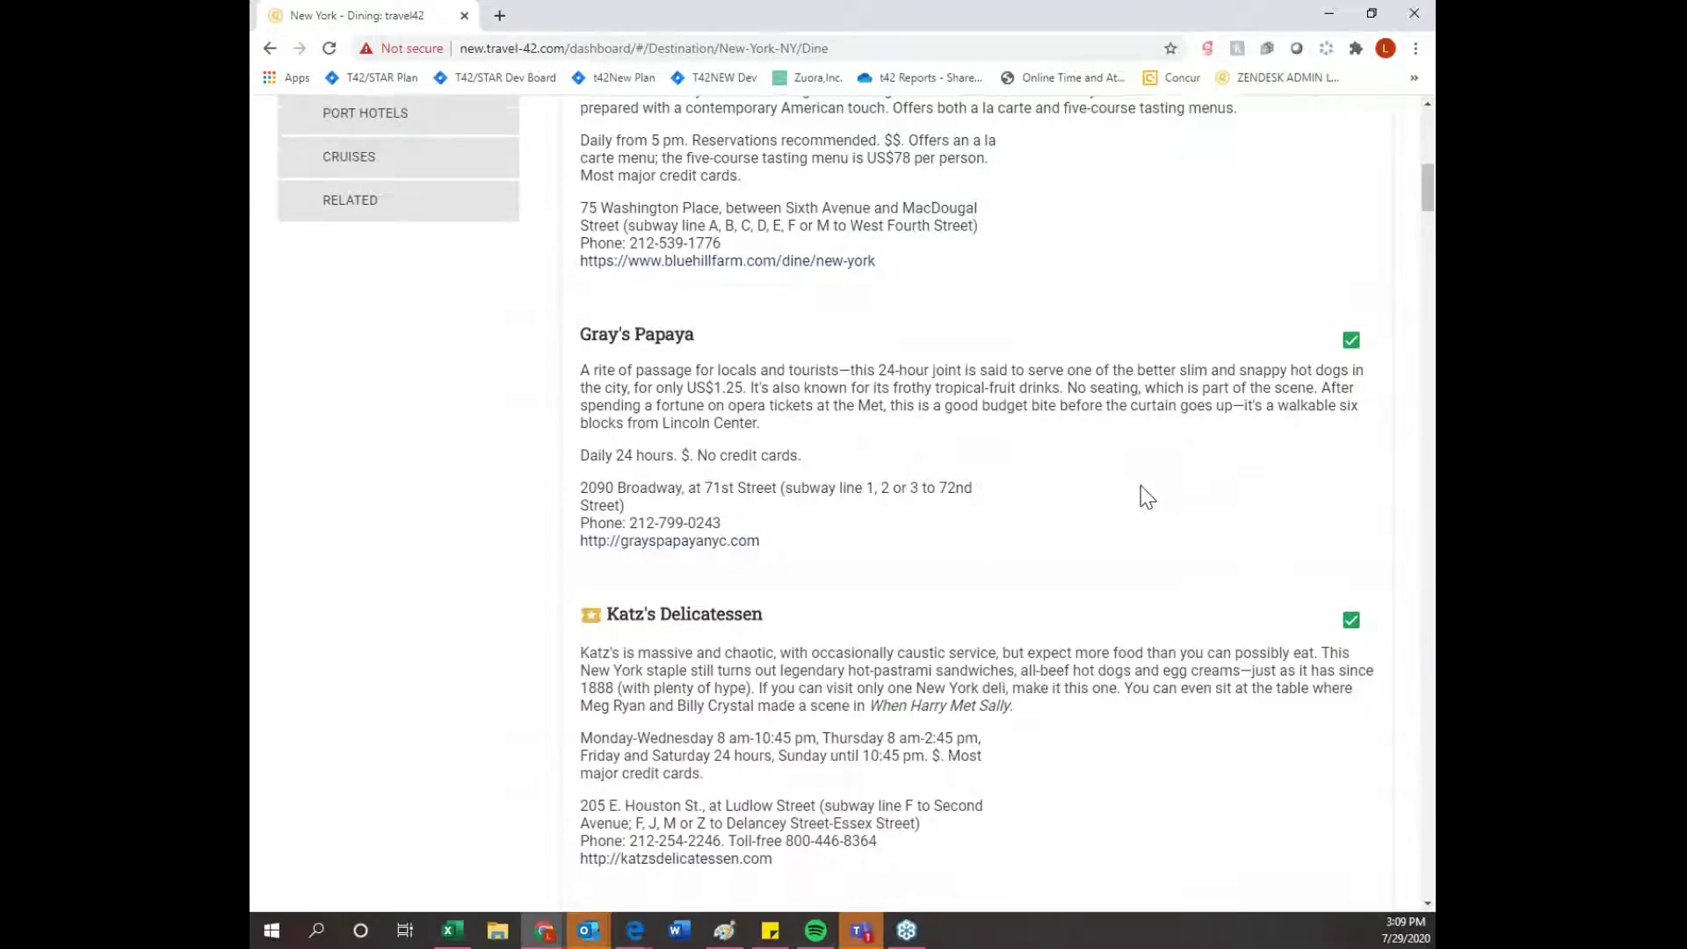
pyautogui.scroll(3, 1140, 484)
pyautogui.scroll(3, 1141, 485)
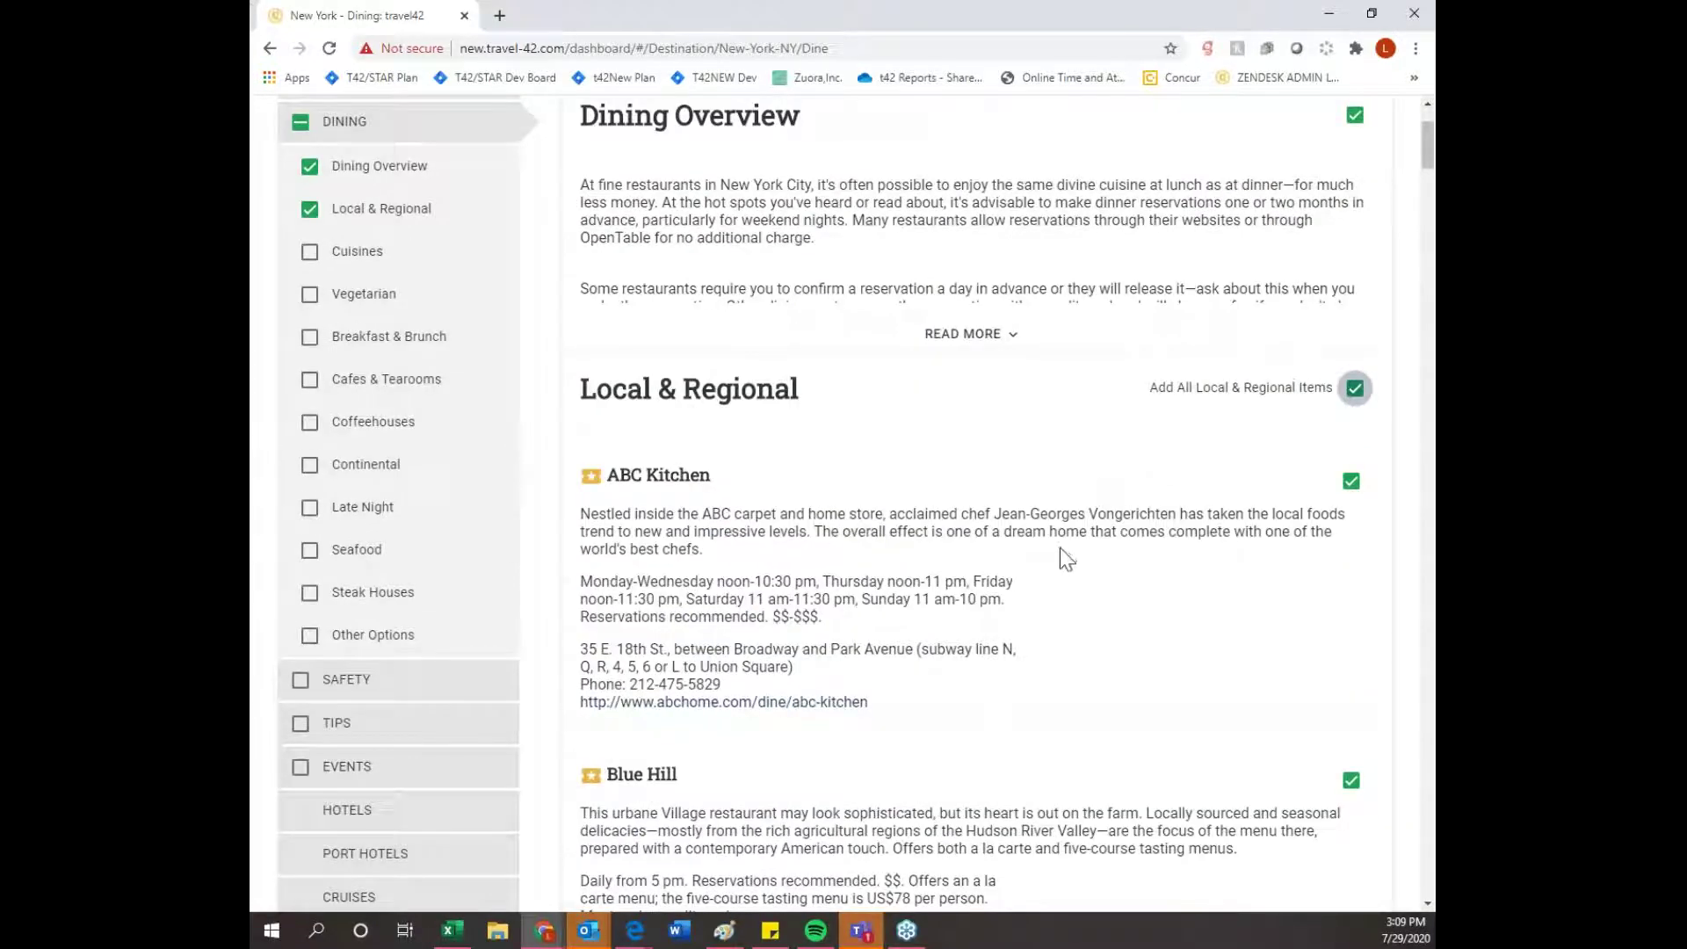
pyautogui.scroll(-1, 1054, 549)
pyautogui.scroll(1, 492, 352)
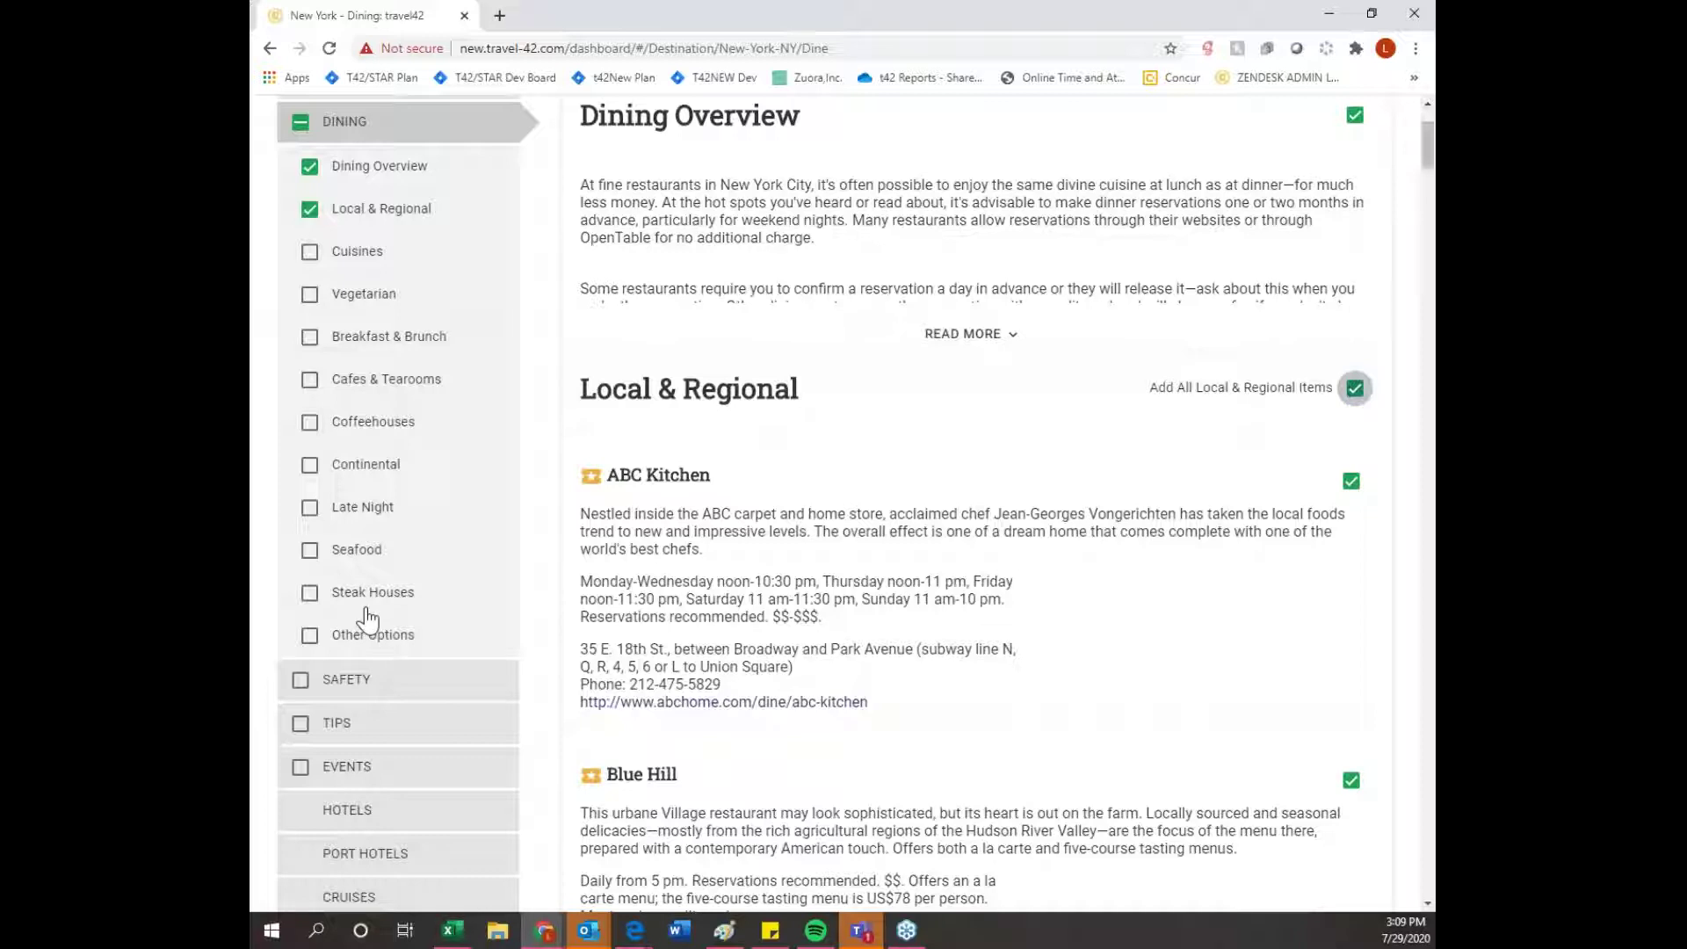
pyautogui.scroll(-1, 368, 620)
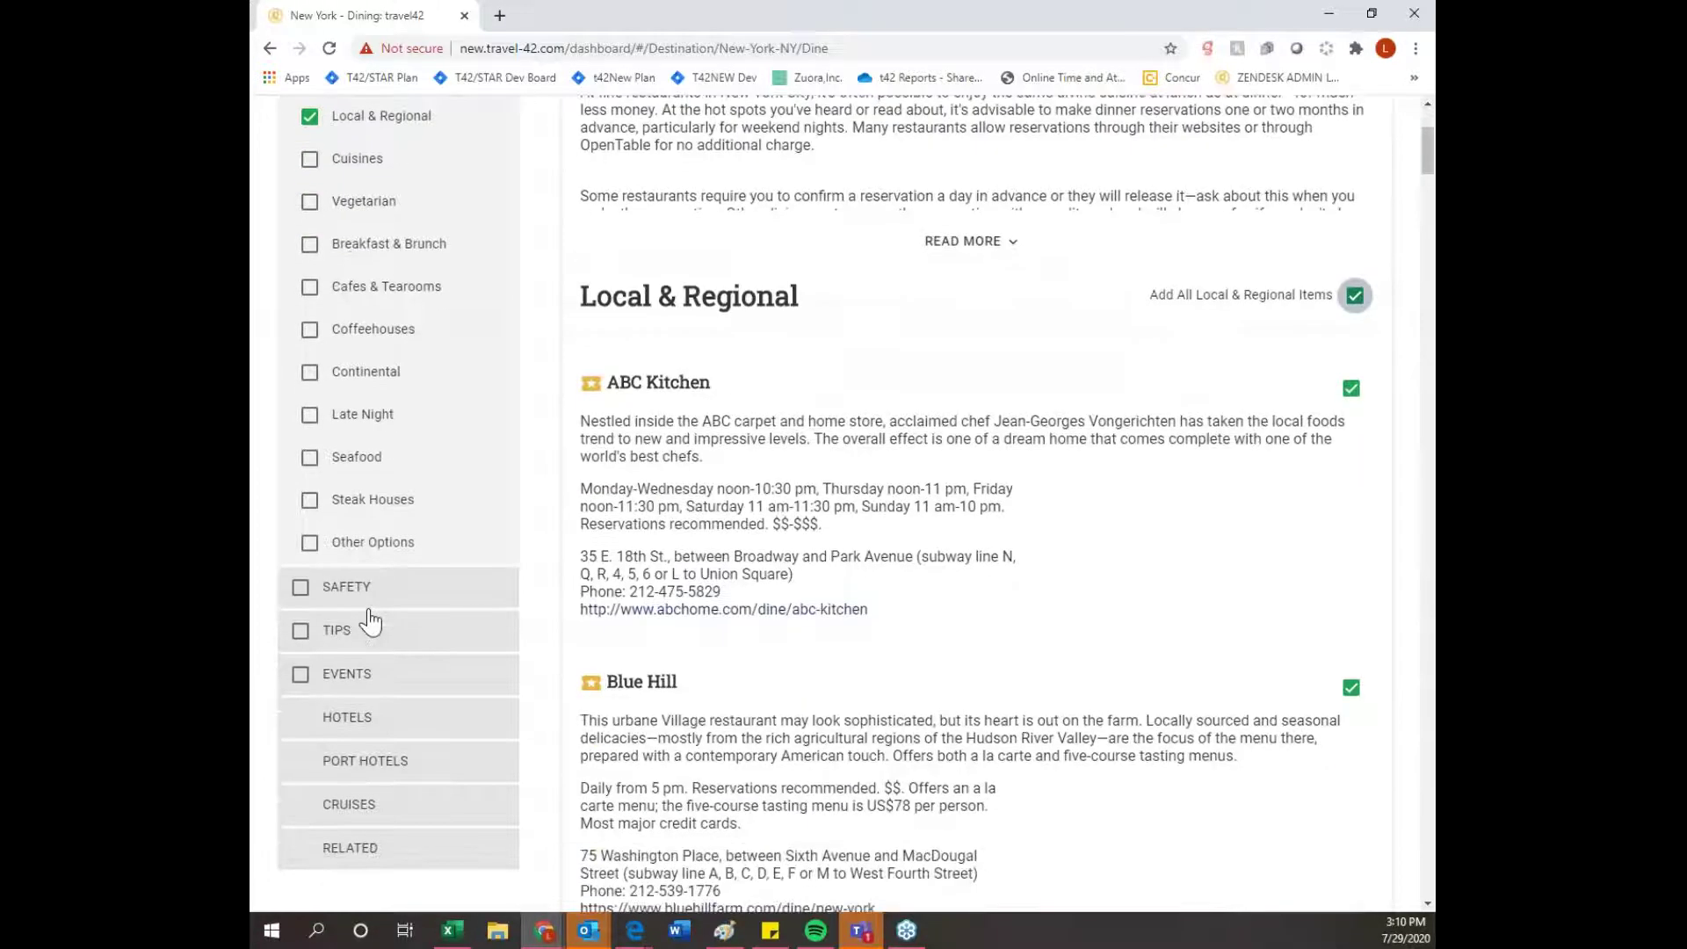
# - Add Etiquette and Personal Safety from the New York safety guide to the plan
pyautogui.click(455, 603)
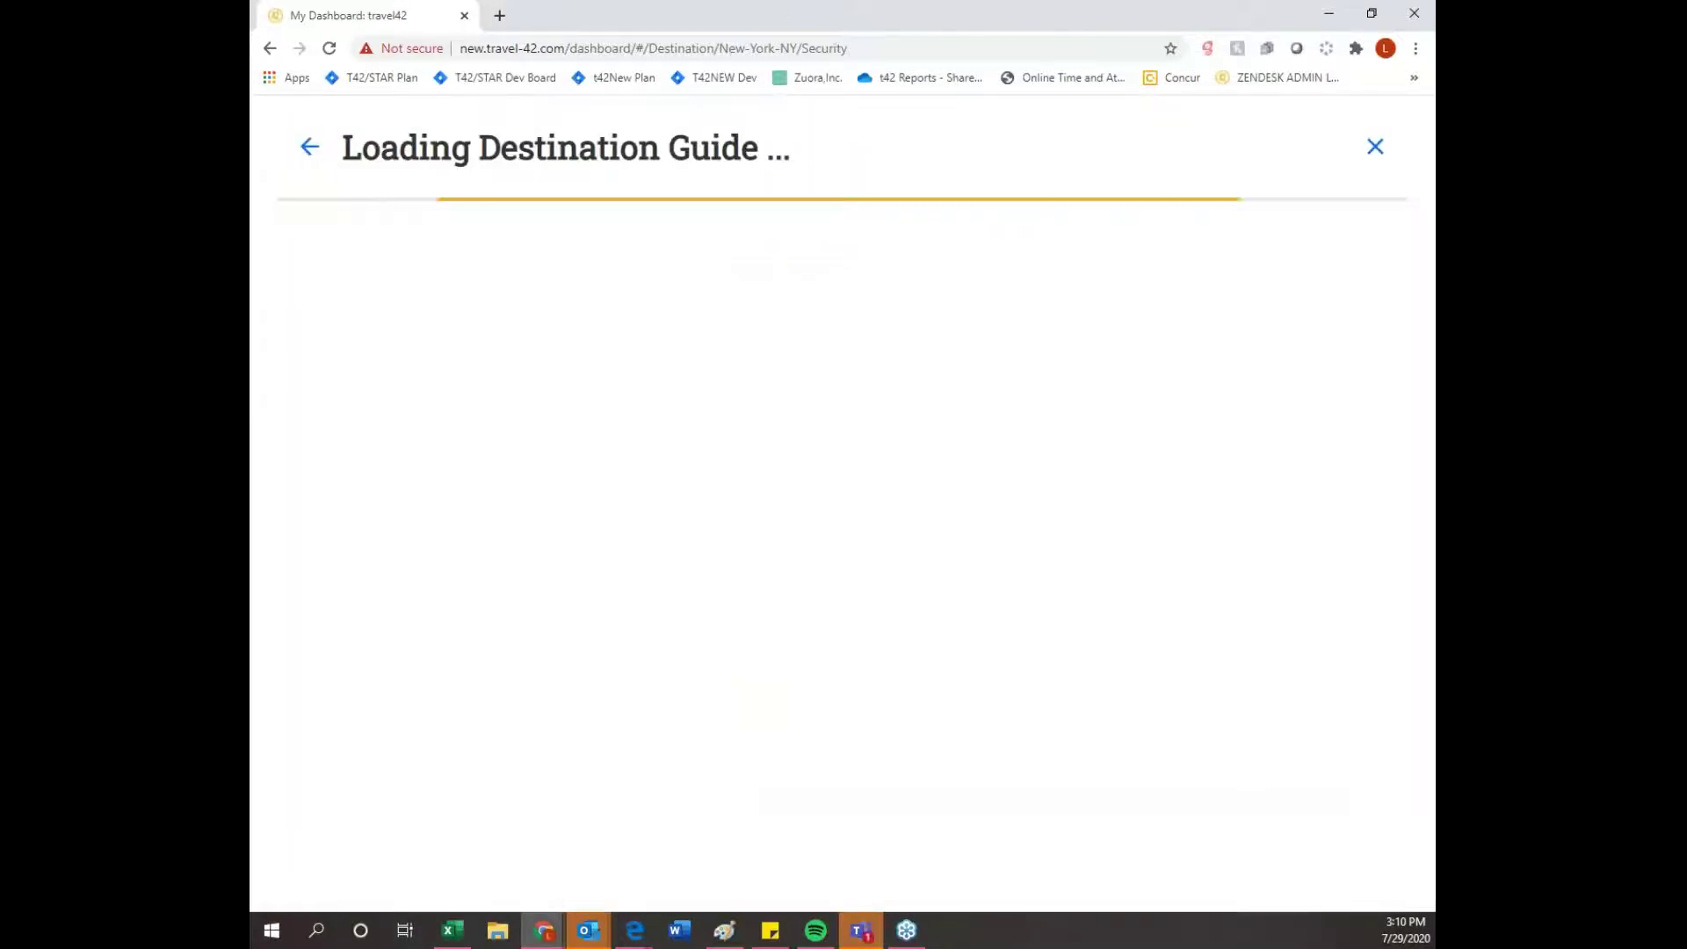
pyautogui.scroll(-1, 650, 527)
pyautogui.click(1355, 211)
pyautogui.click(1355, 420)
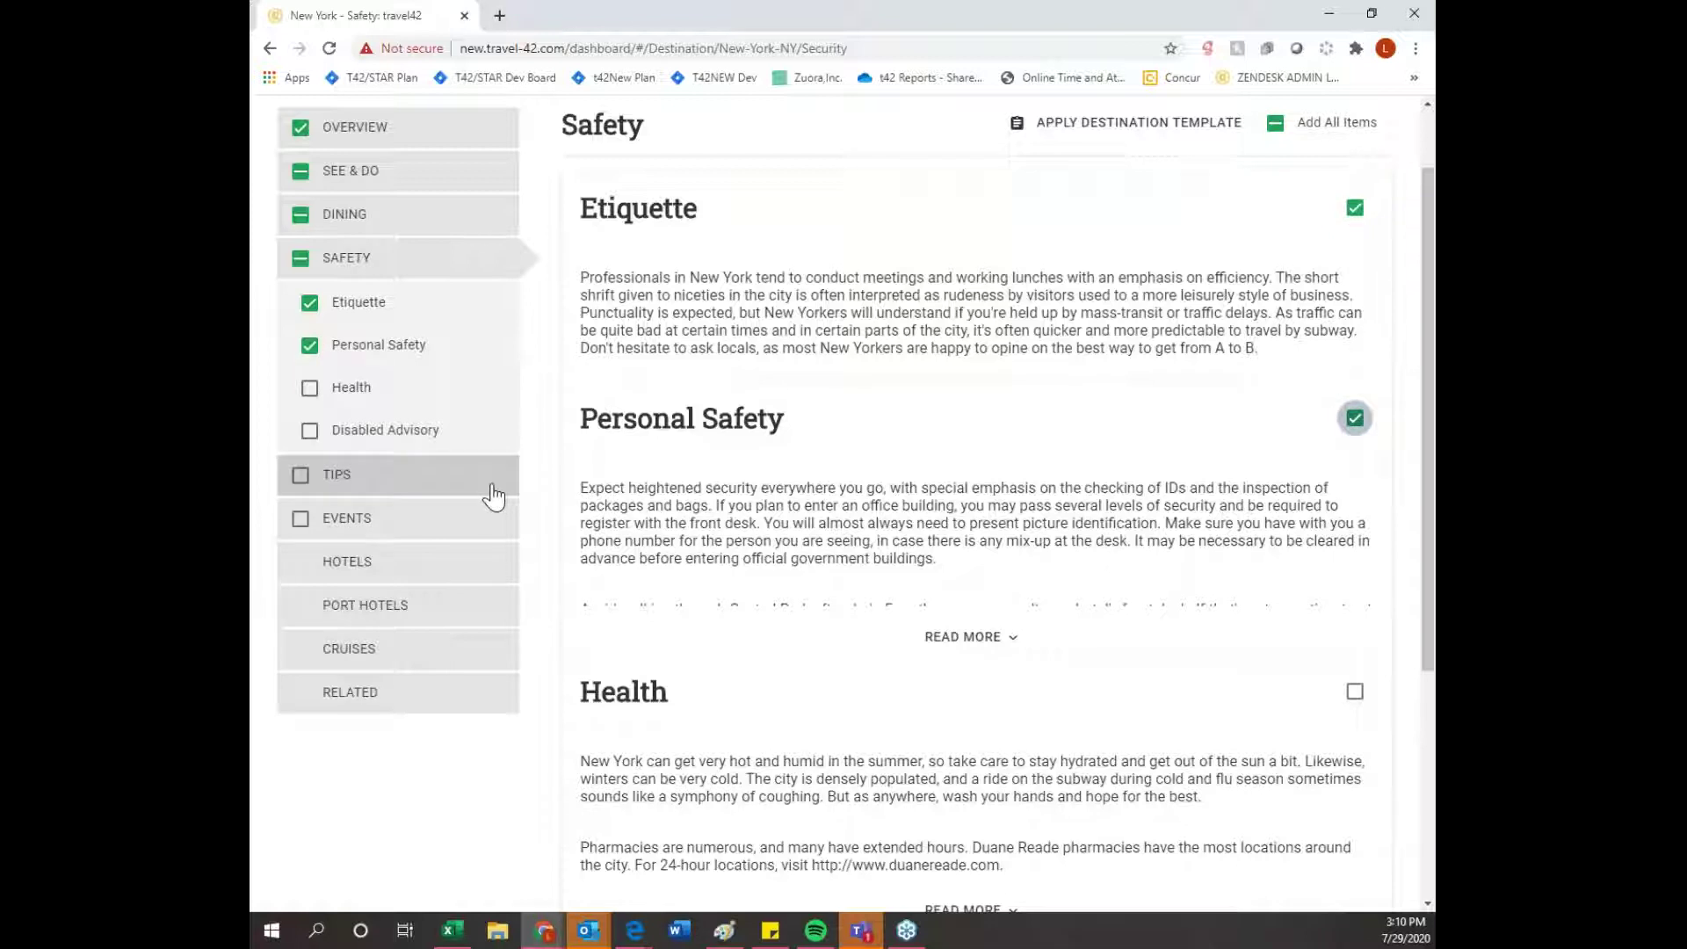
# - Add the Dos & Don'ts, Weather and What to Wear tips to the plan
pyautogui.click(492, 492)
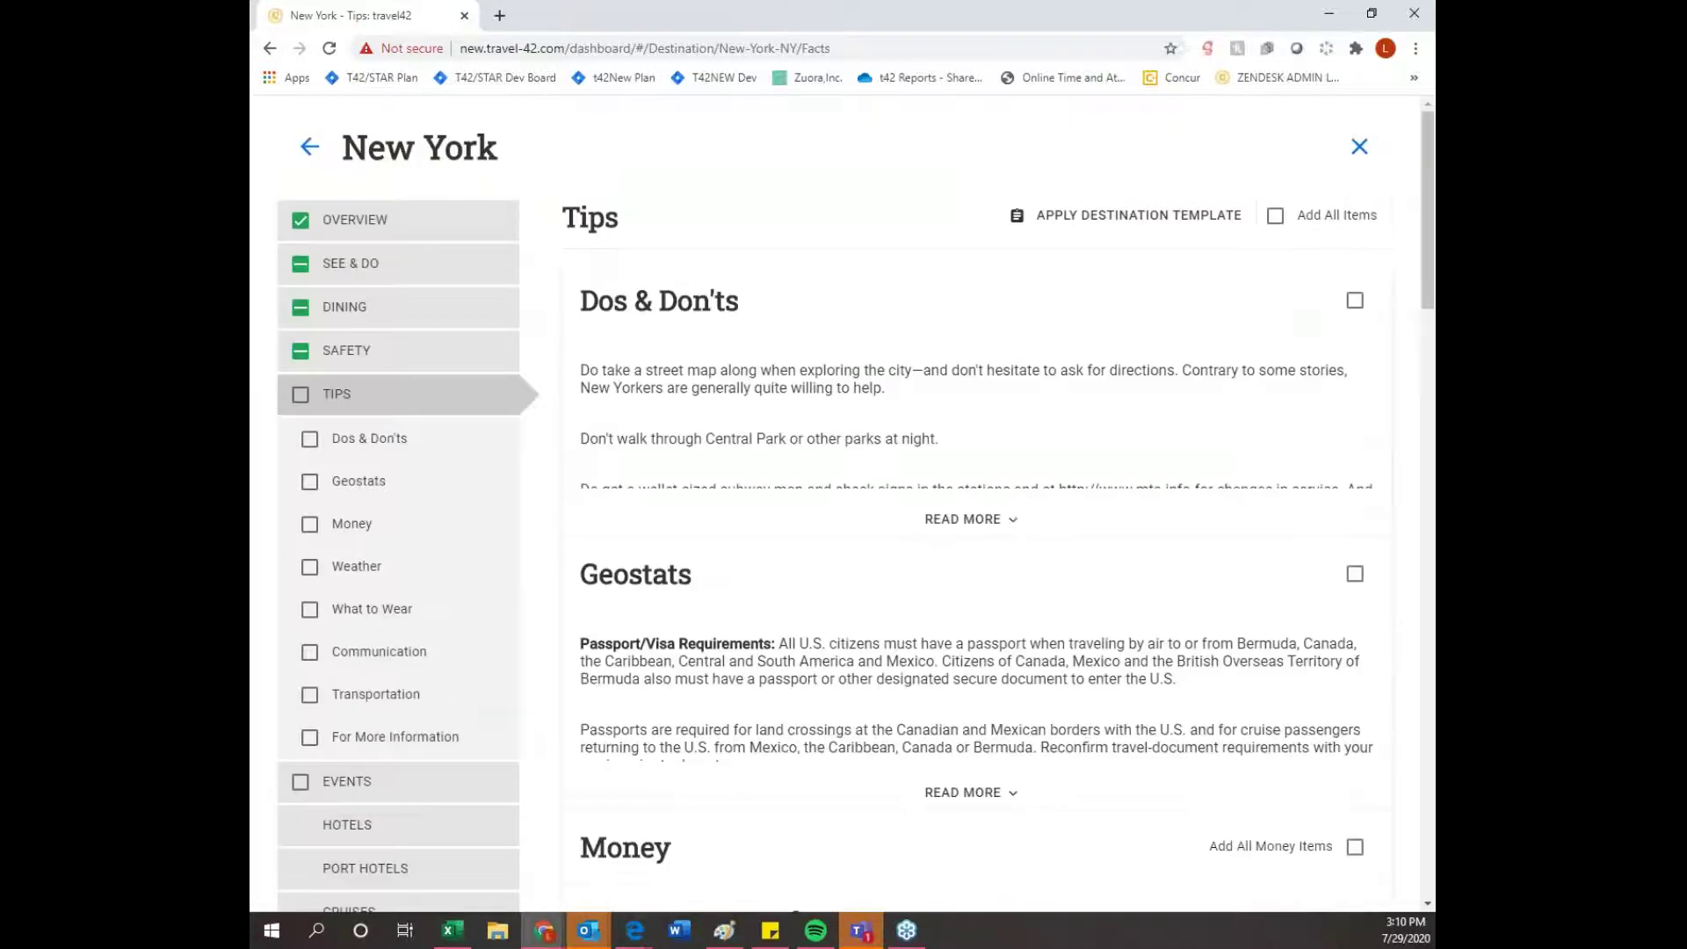
pyautogui.click(1353, 307)
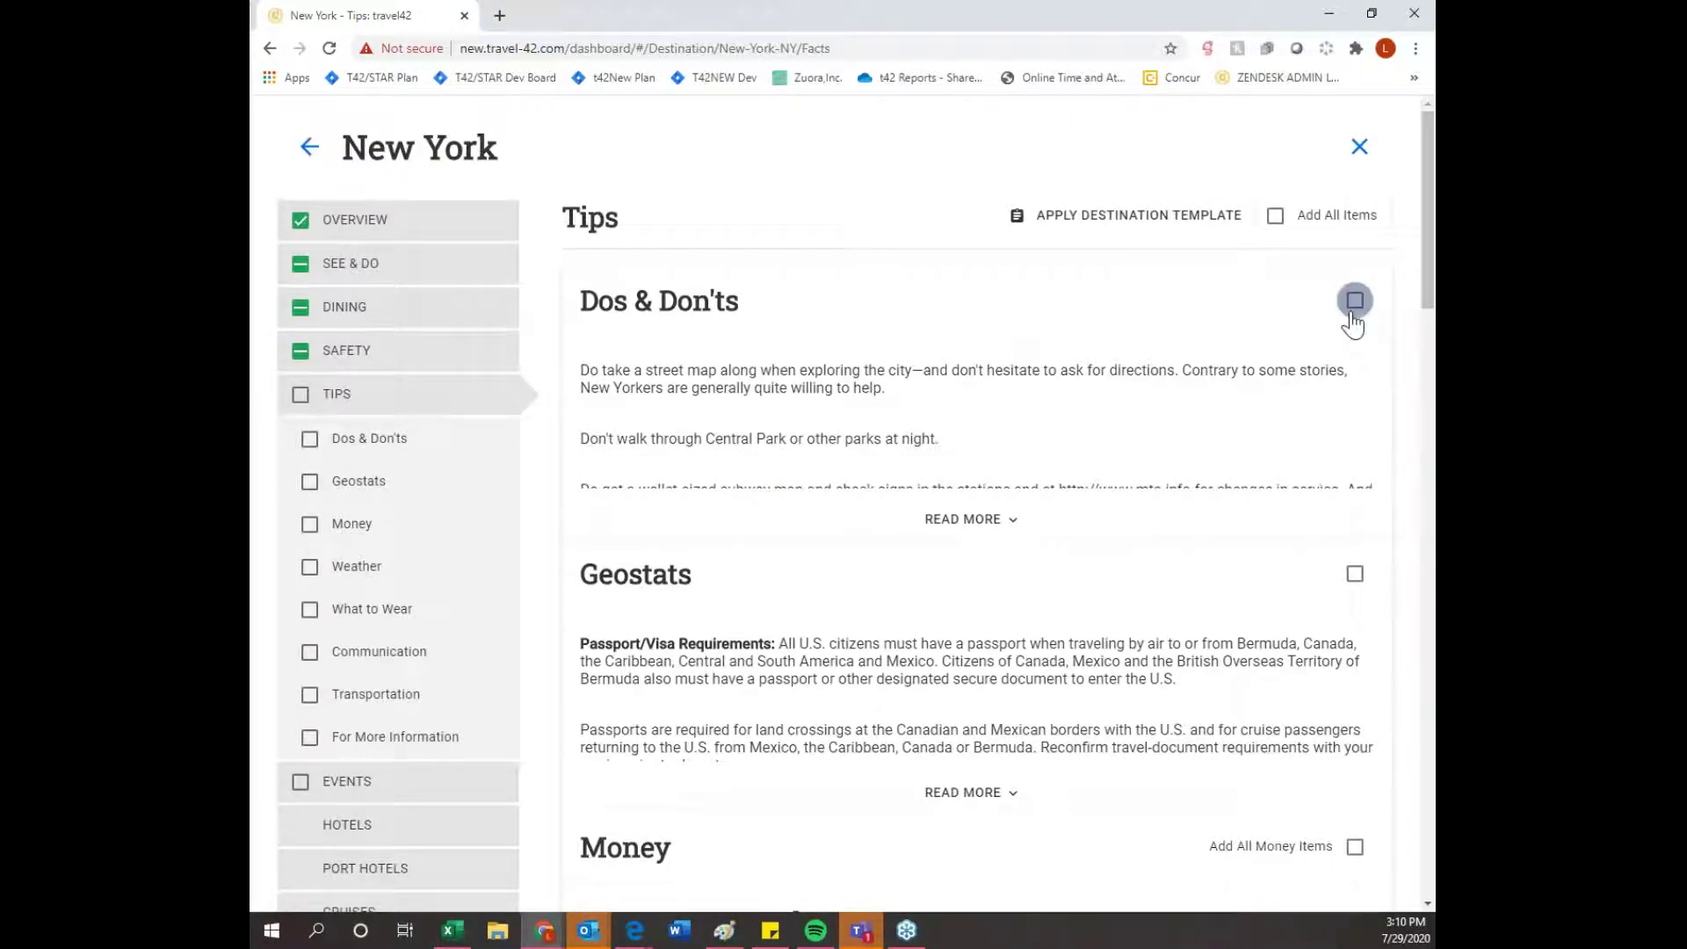
pyautogui.click(1012, 526)
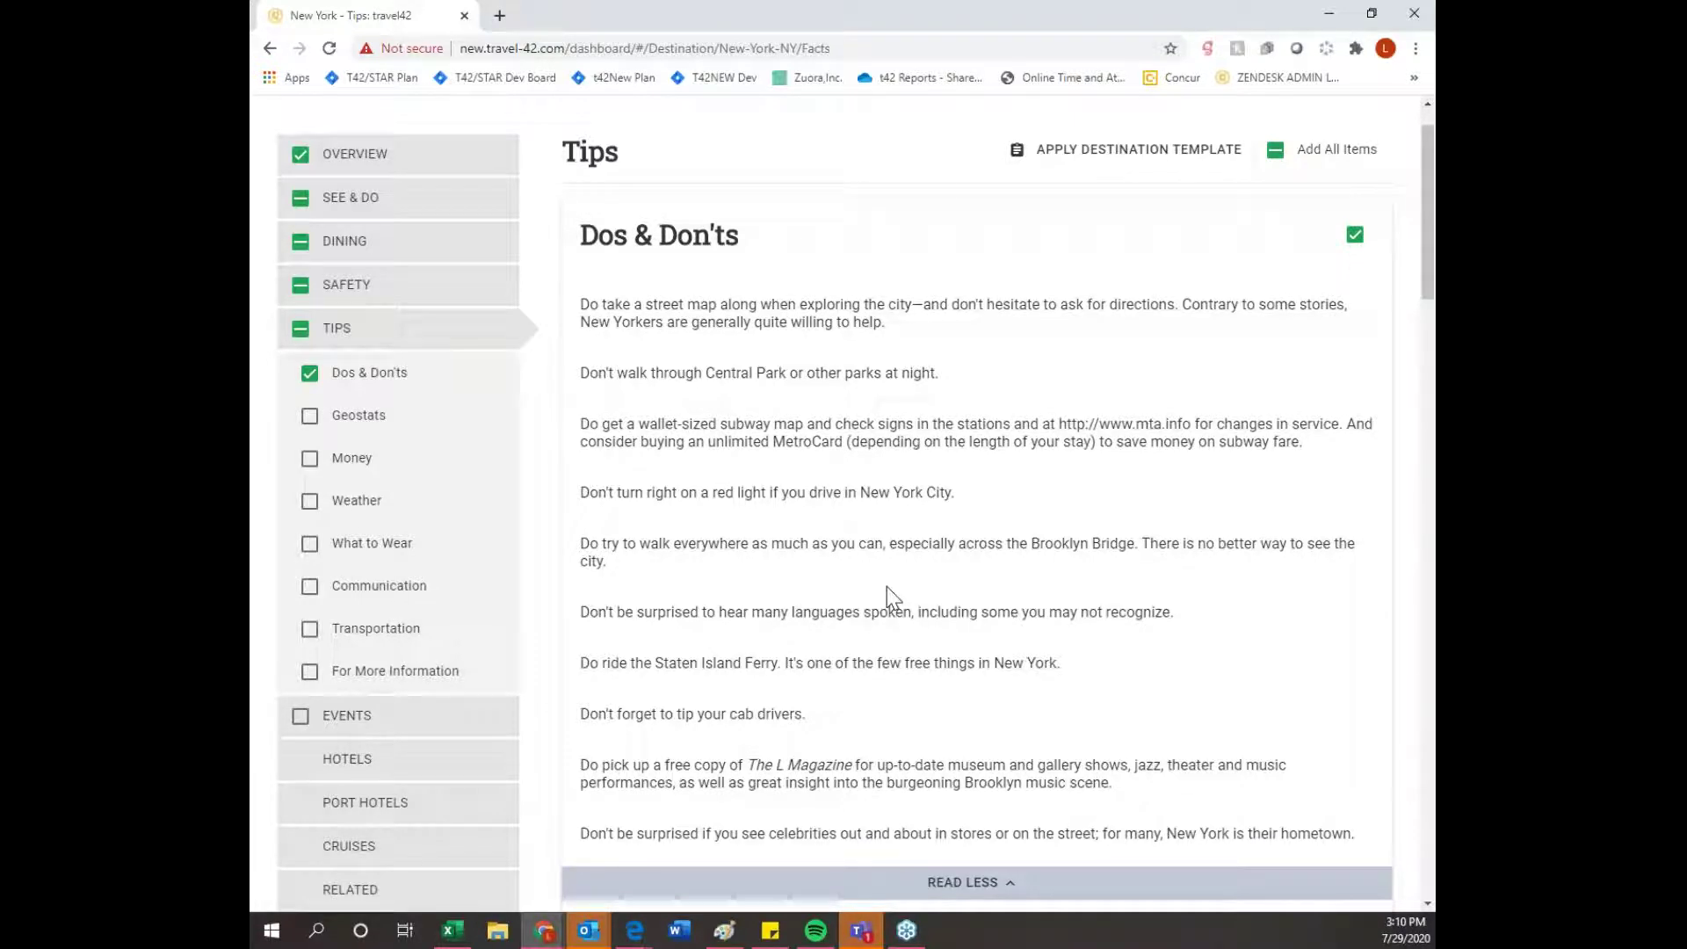
pyautogui.scroll(-1, 887, 587)
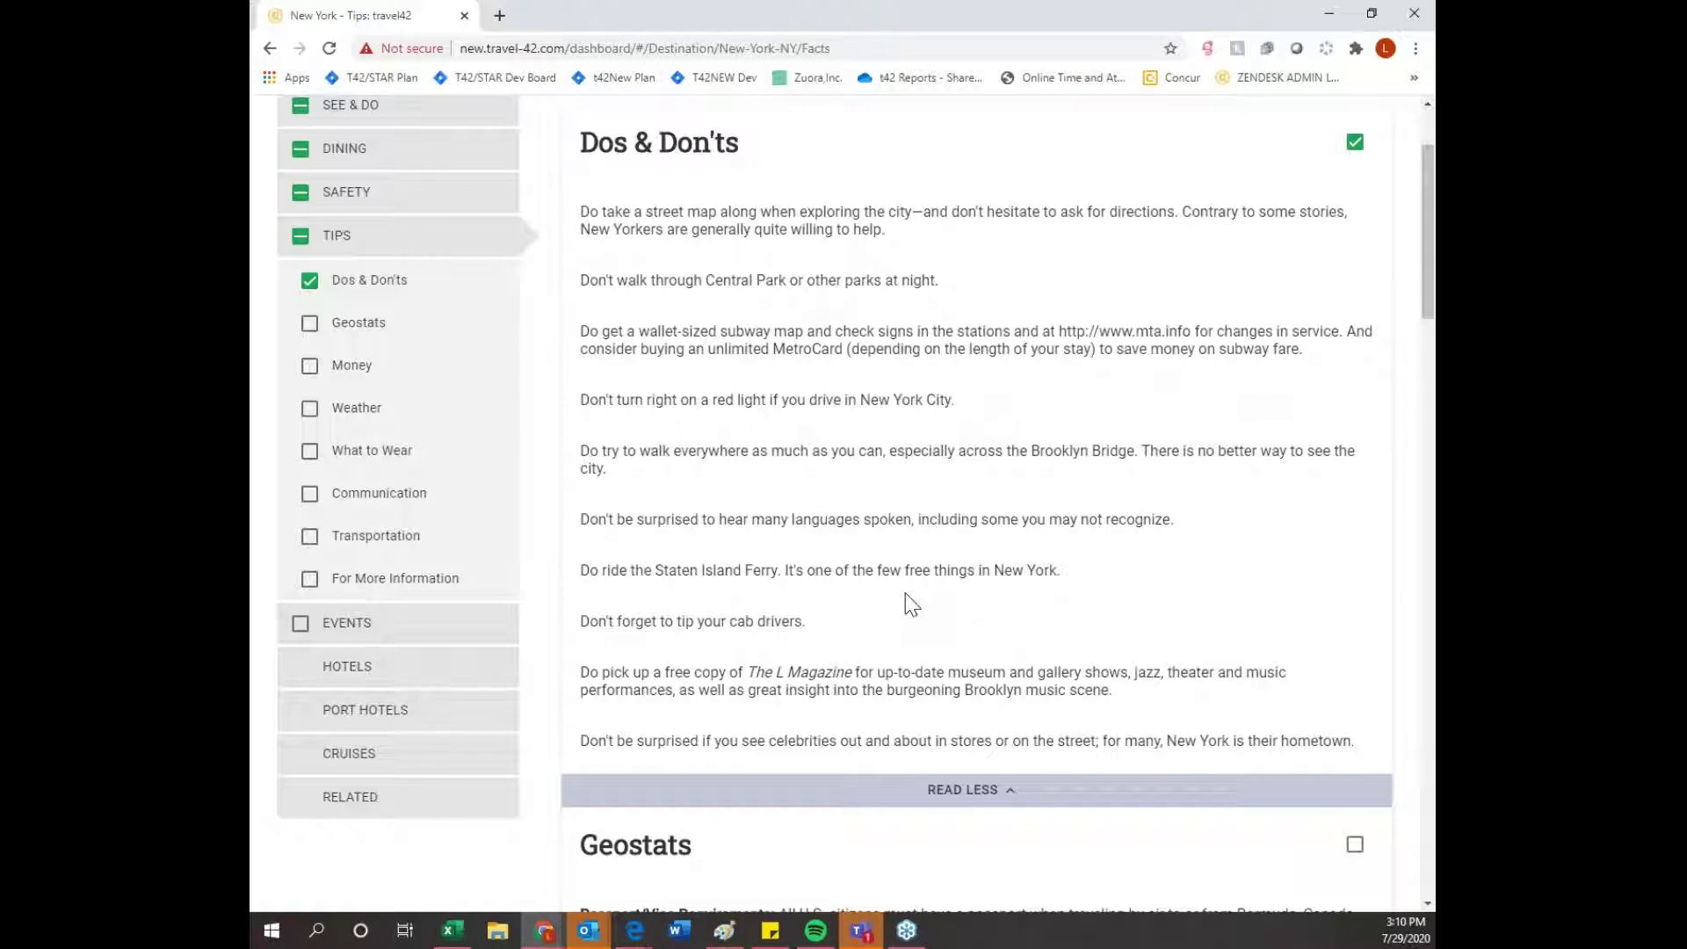
pyautogui.click(309, 407)
pyautogui.click(309, 451)
pyautogui.scroll(-2, 413, 474)
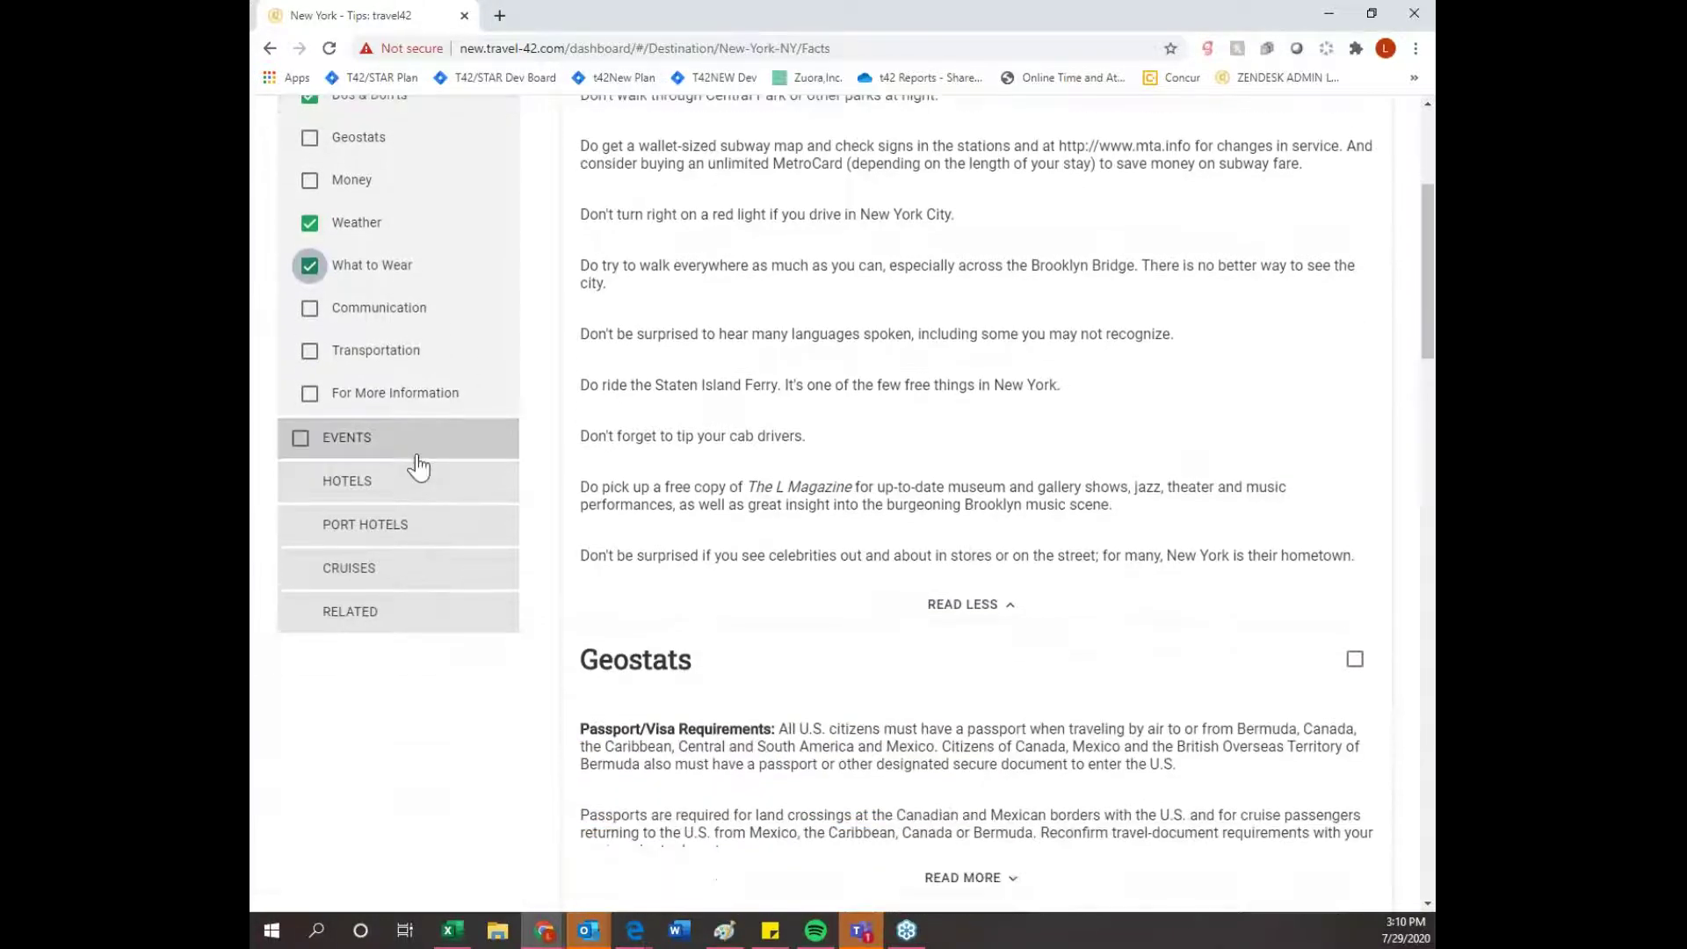
# - Browse New York's monthly events calendar from July 2020 onward, then go to the Hotels listing
pyautogui.click(416, 455)
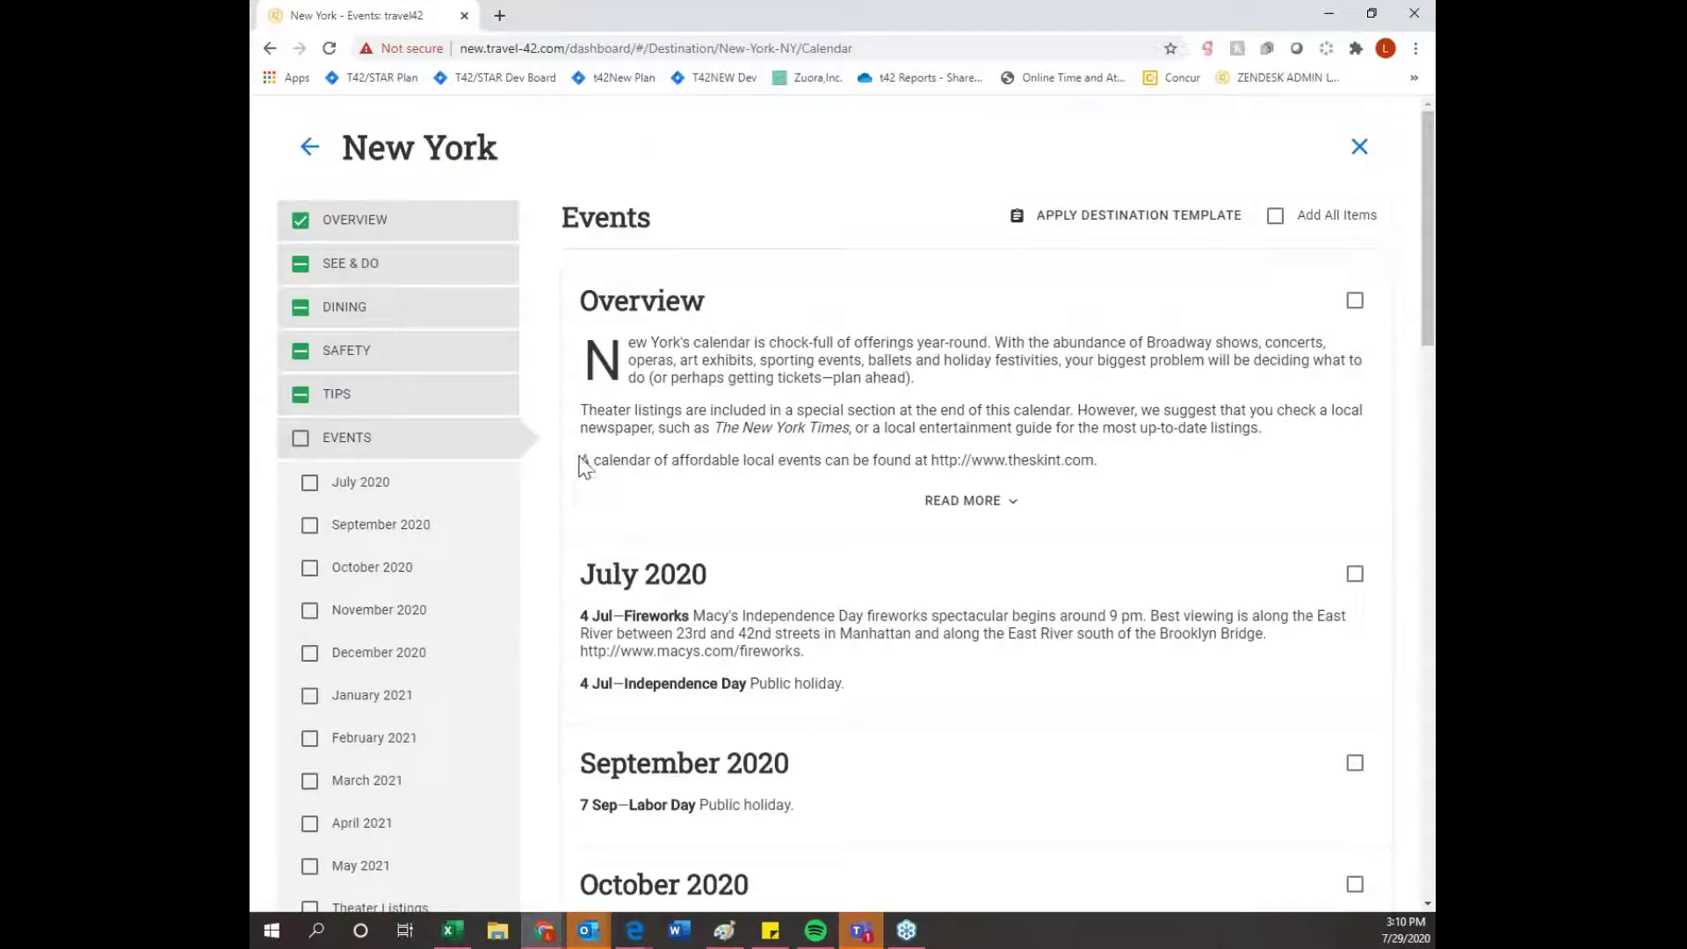
pyautogui.scroll(-1, 896, 475)
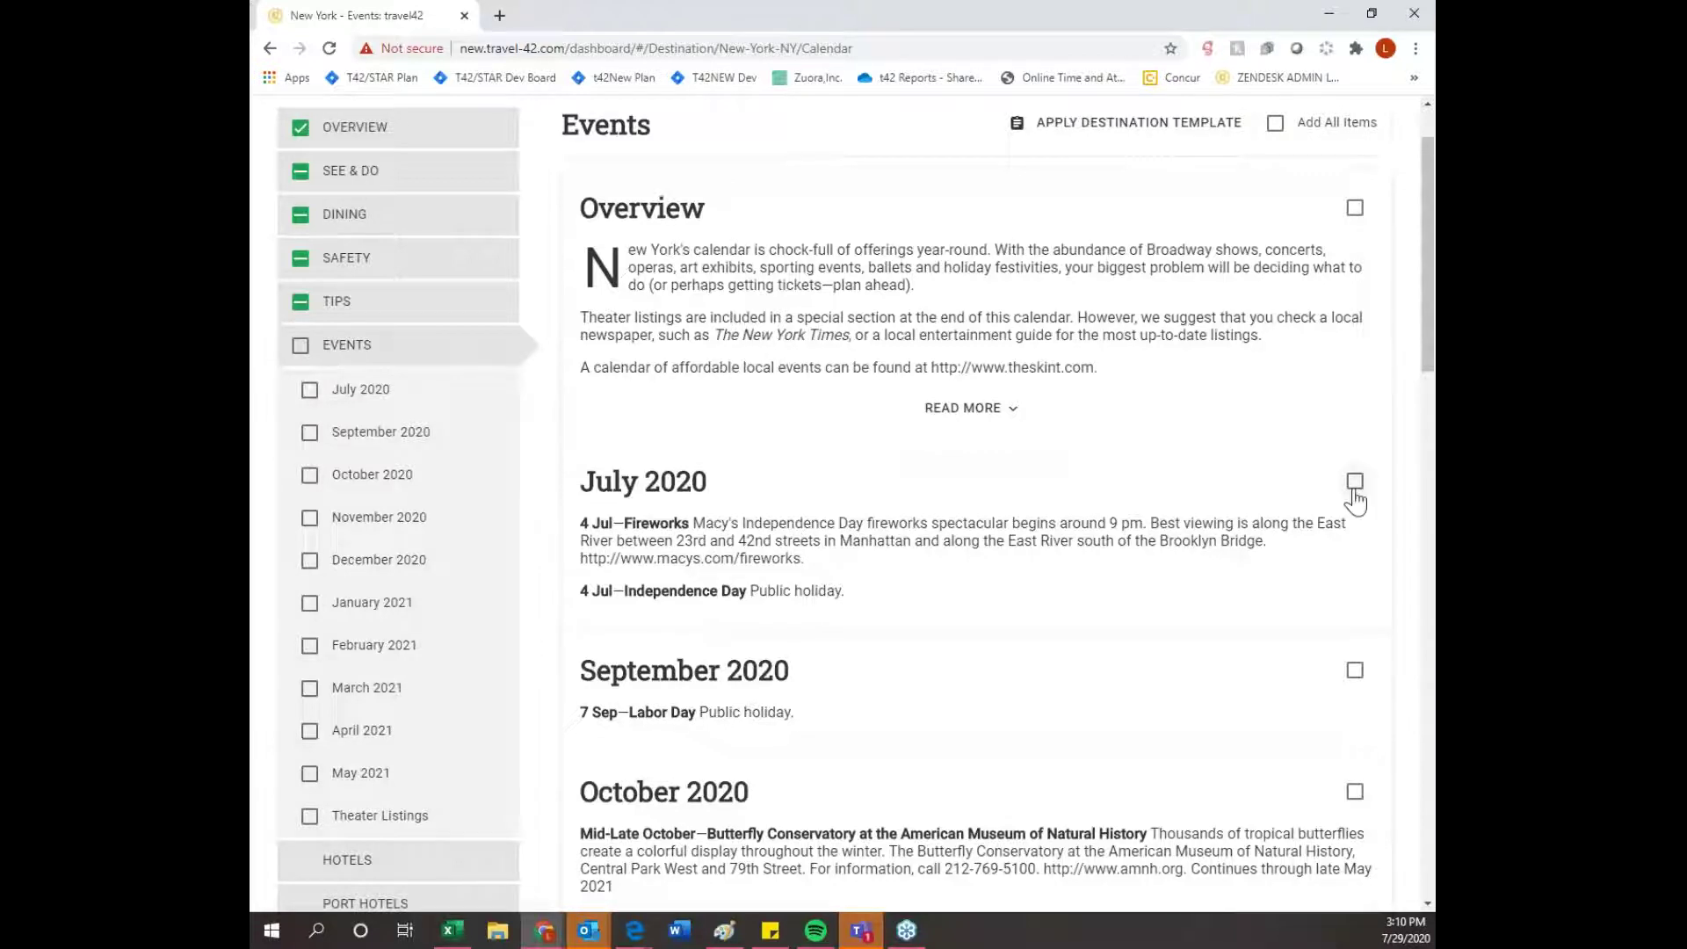
pyautogui.scroll(-2, 1352, 497)
pyautogui.scroll(-4, 858, 510)
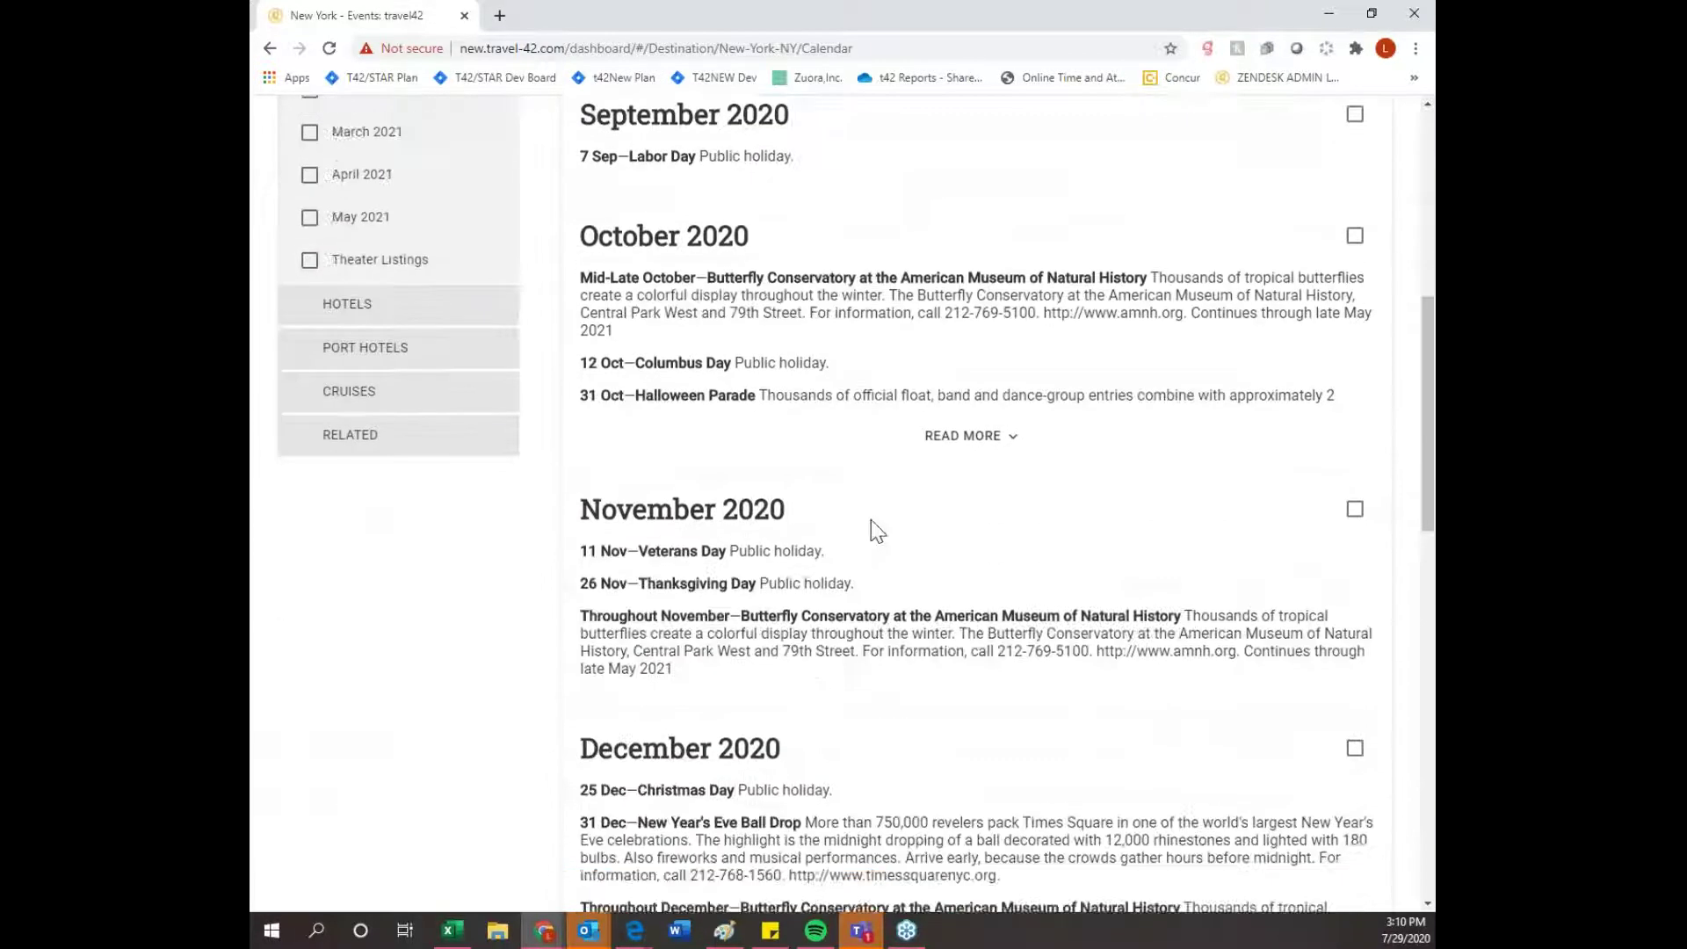
pyautogui.scroll(5, 993, 508)
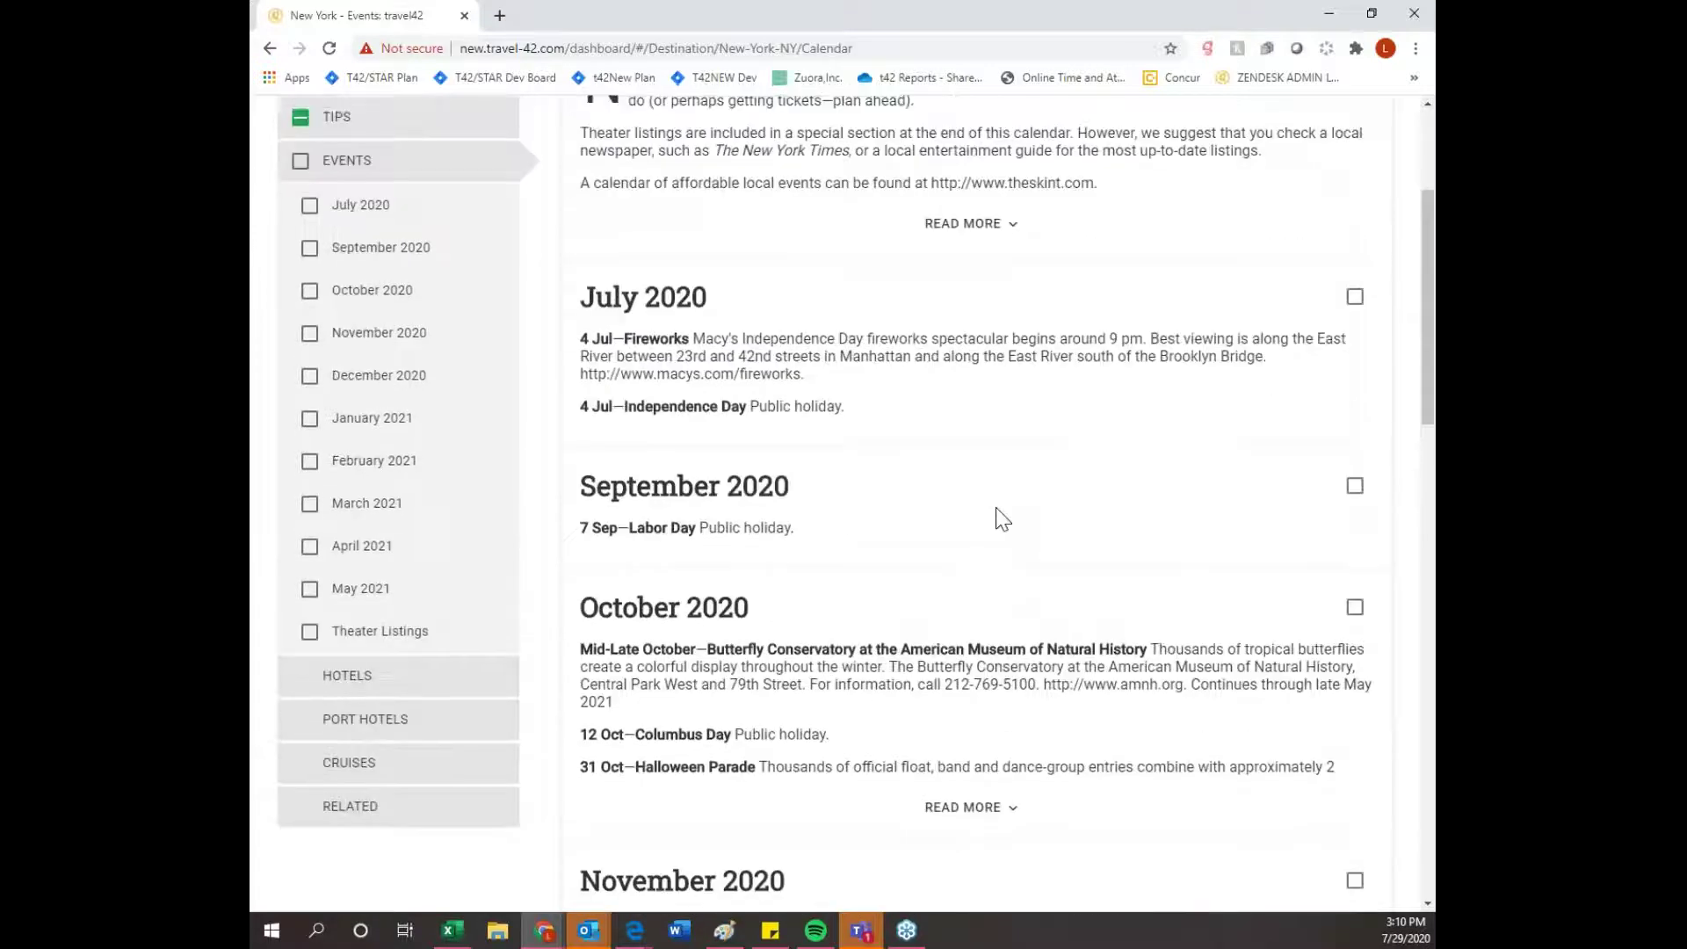
pyautogui.scroll(-9, 1002, 518)
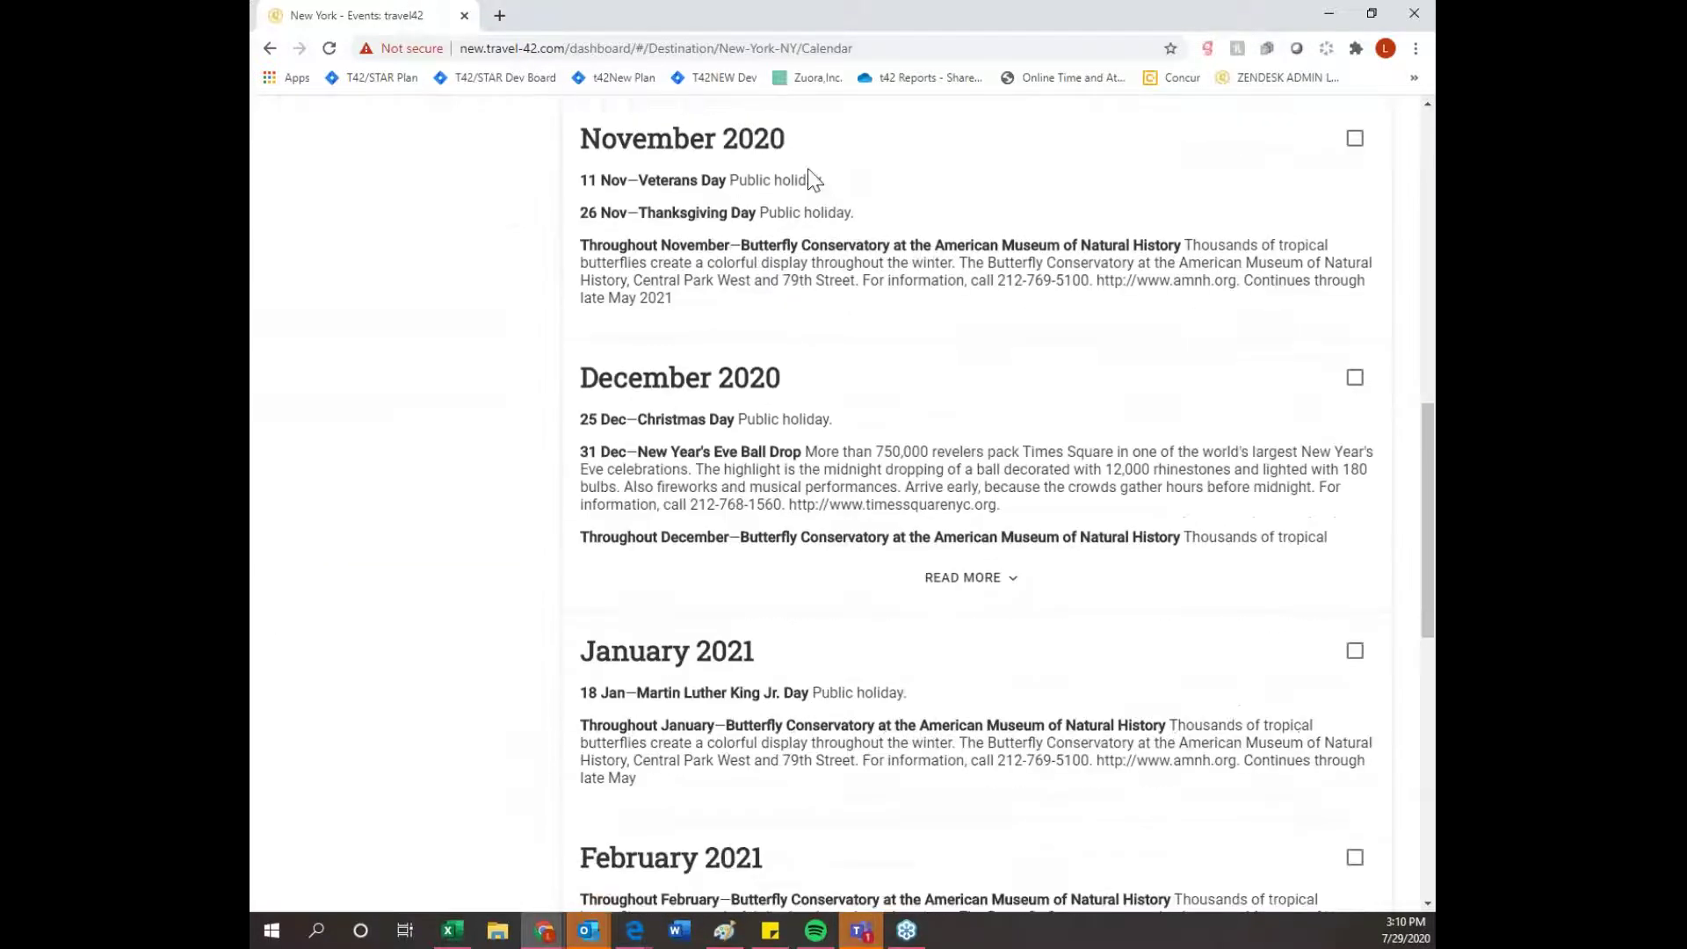
pyautogui.scroll(6, 880, 475)
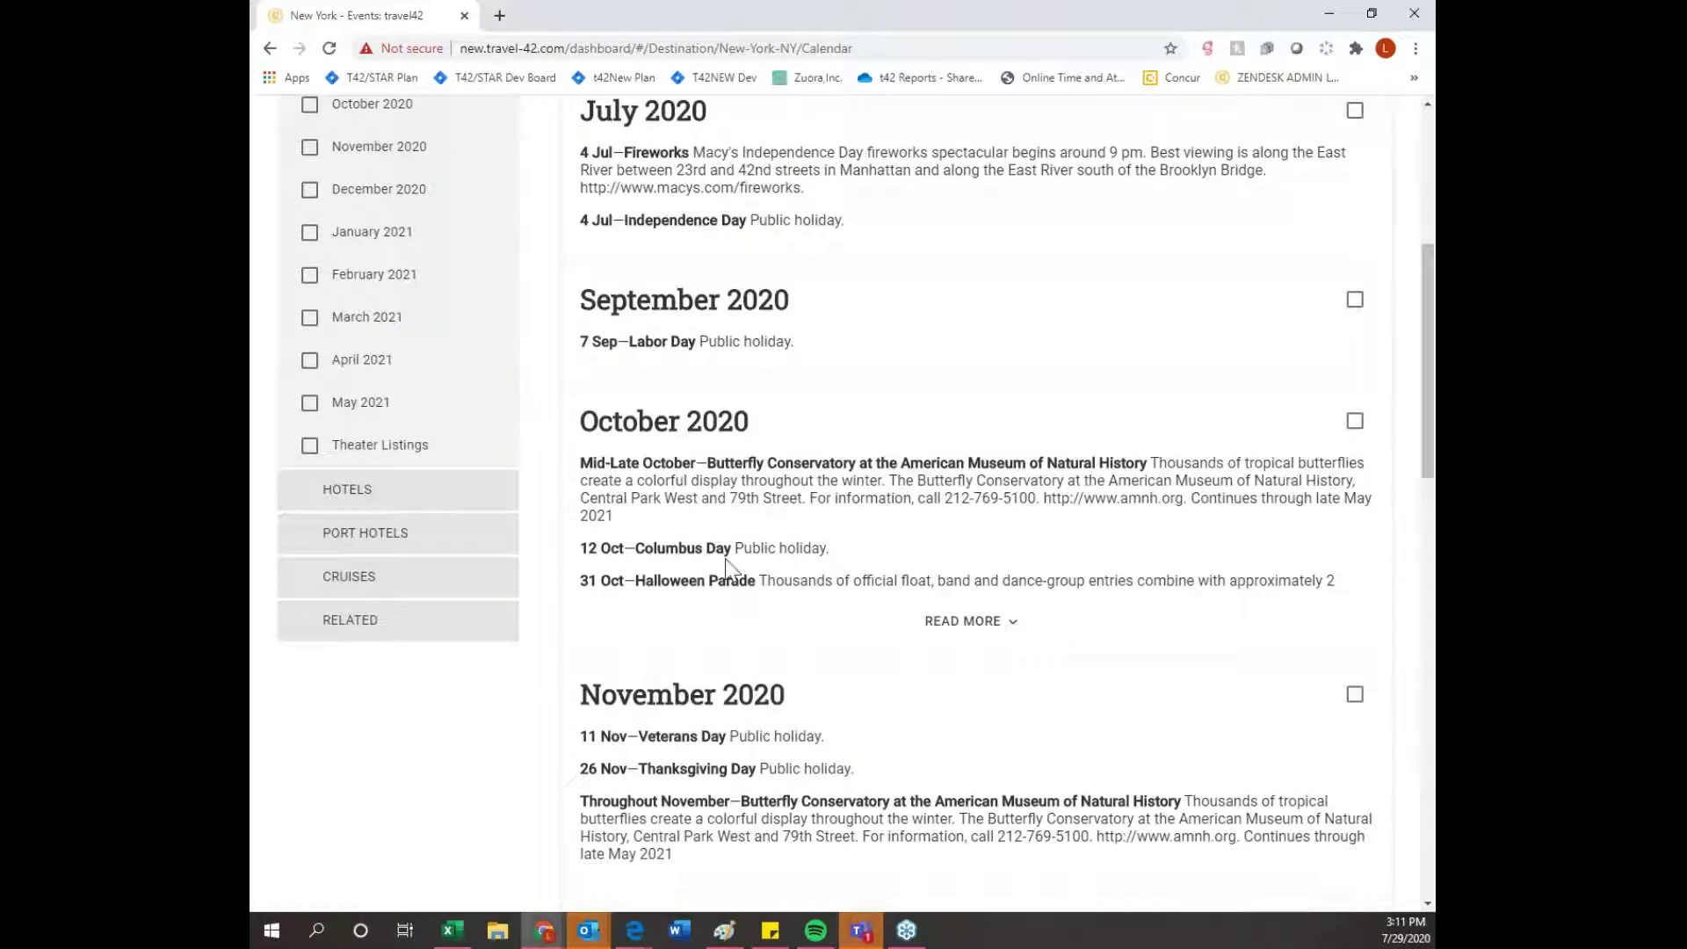
pyautogui.click(480, 507)
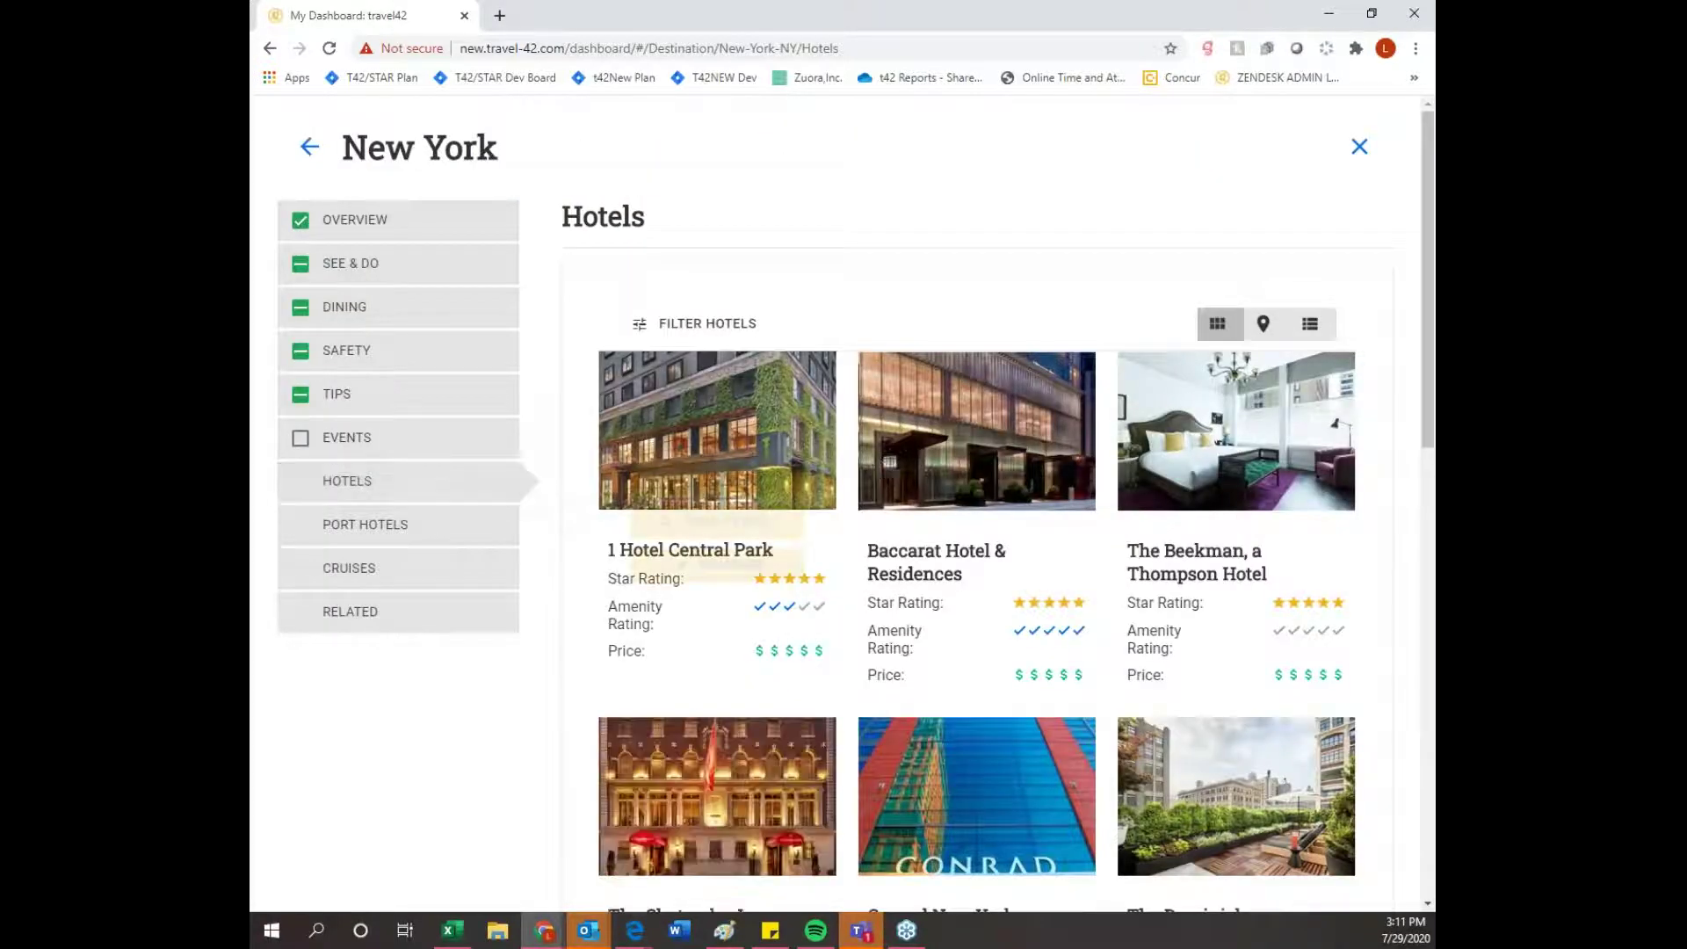
# - Look over the New York hotel filter options and close them without applying any filter
pyautogui.scroll(-3, 878, 457)
pyautogui.scroll(3, 860, 588)
pyautogui.moveTo(726, 503)
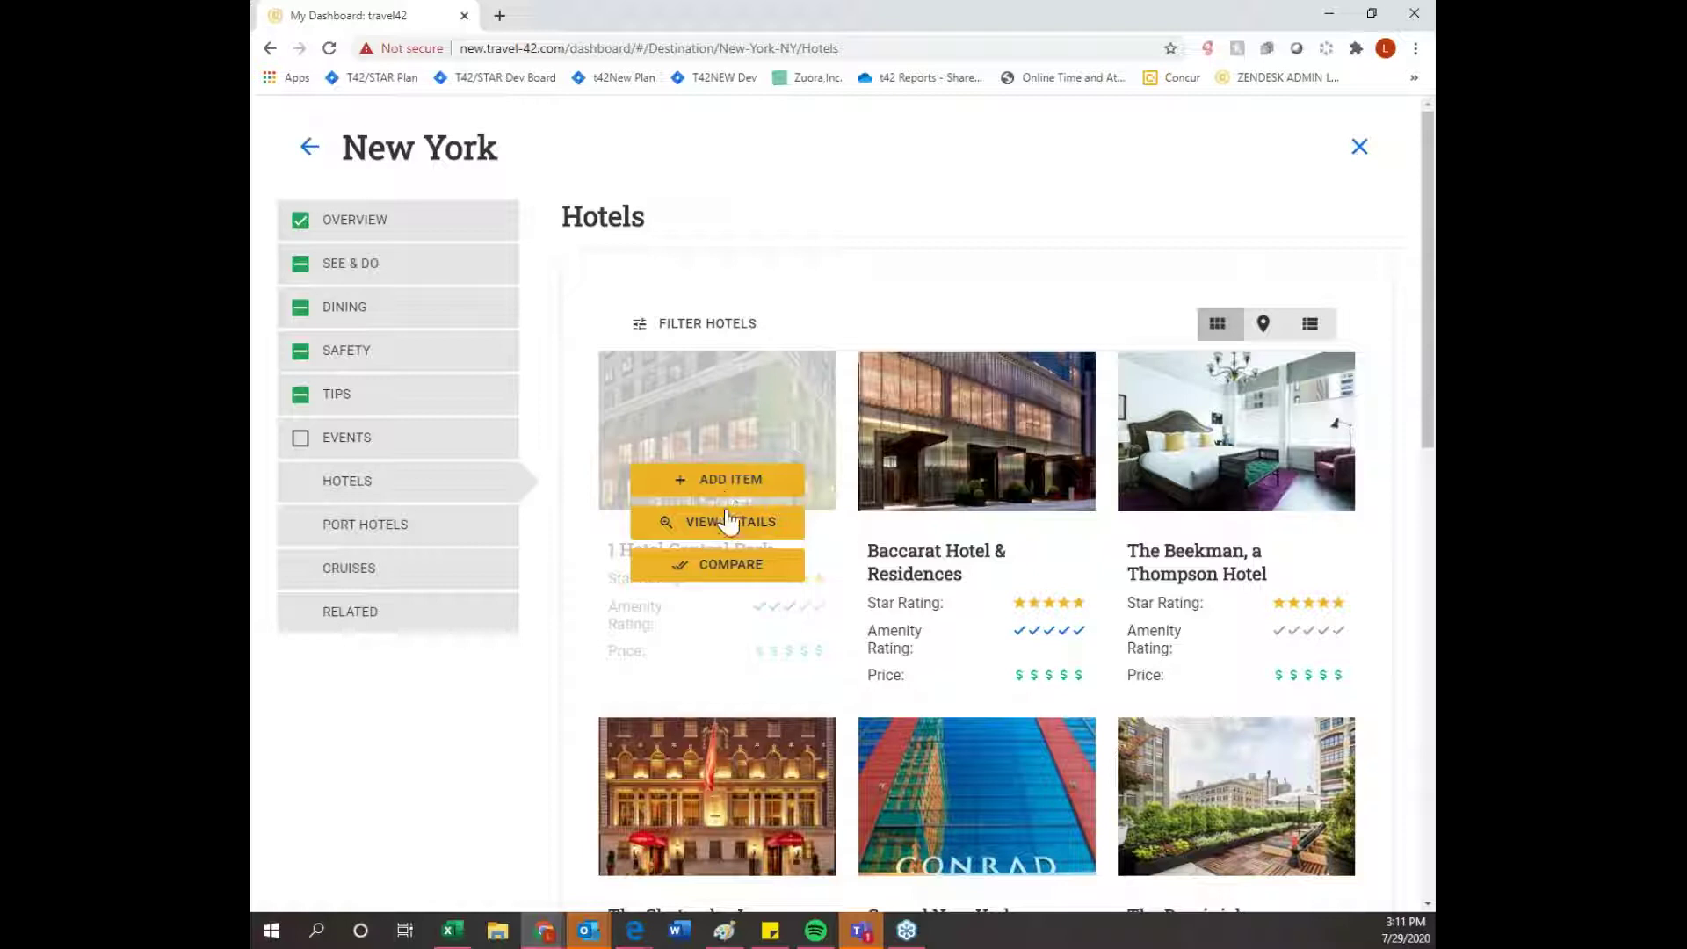
pyautogui.click(715, 332)
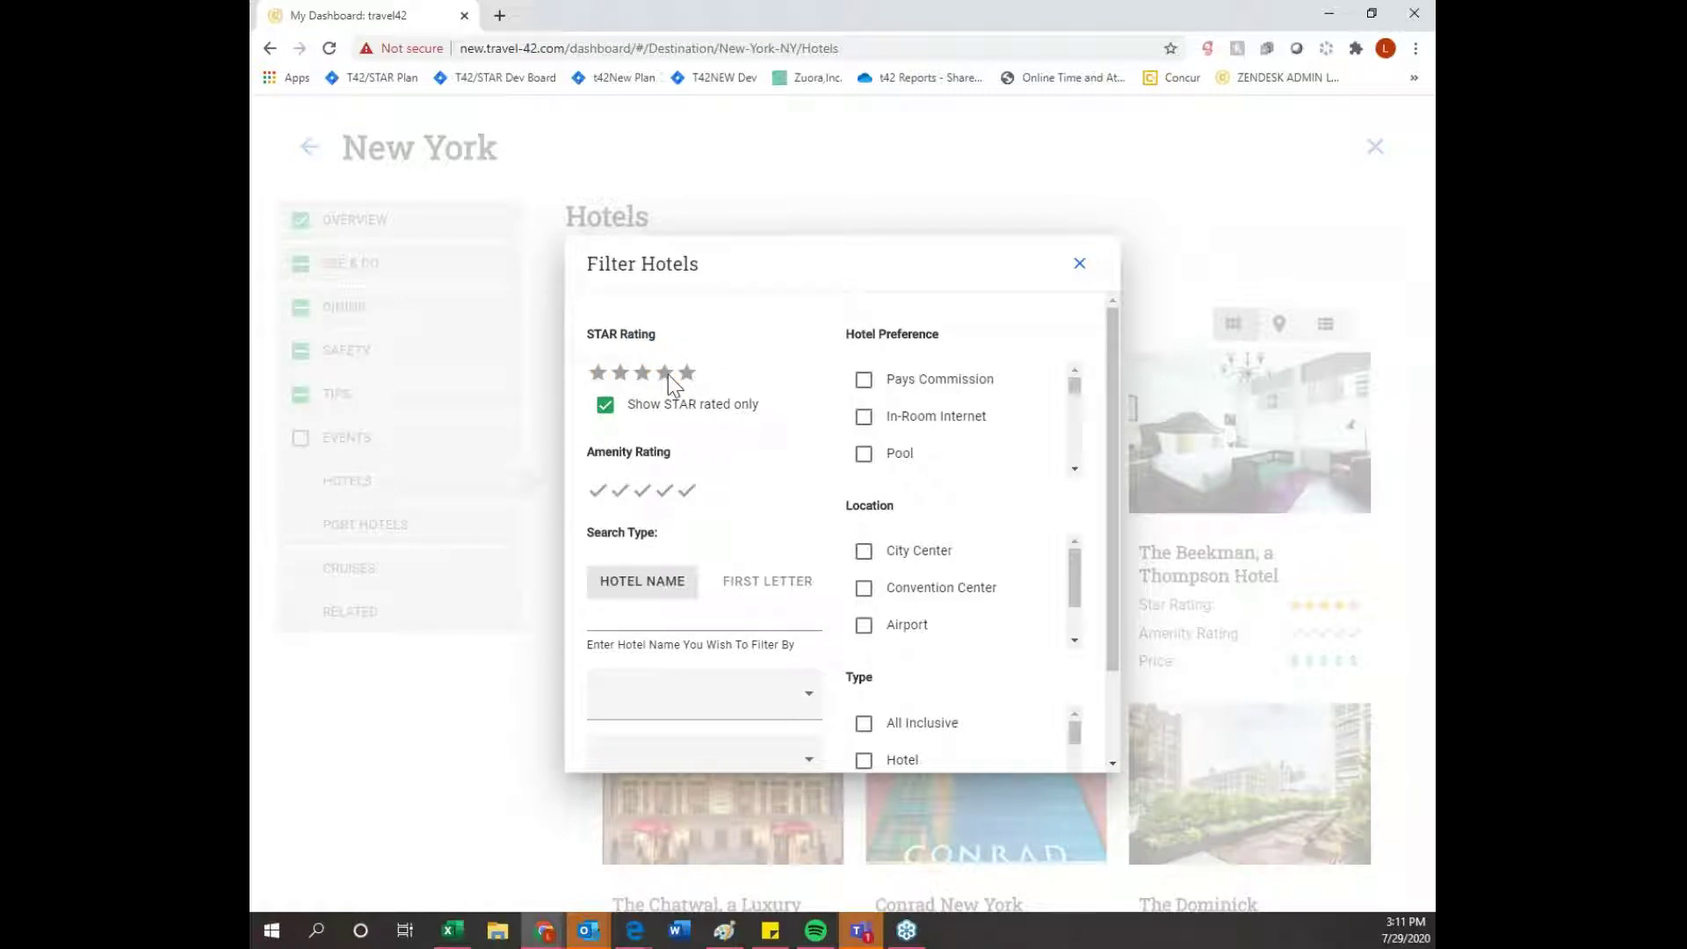
pyautogui.scroll(-2, 688, 499)
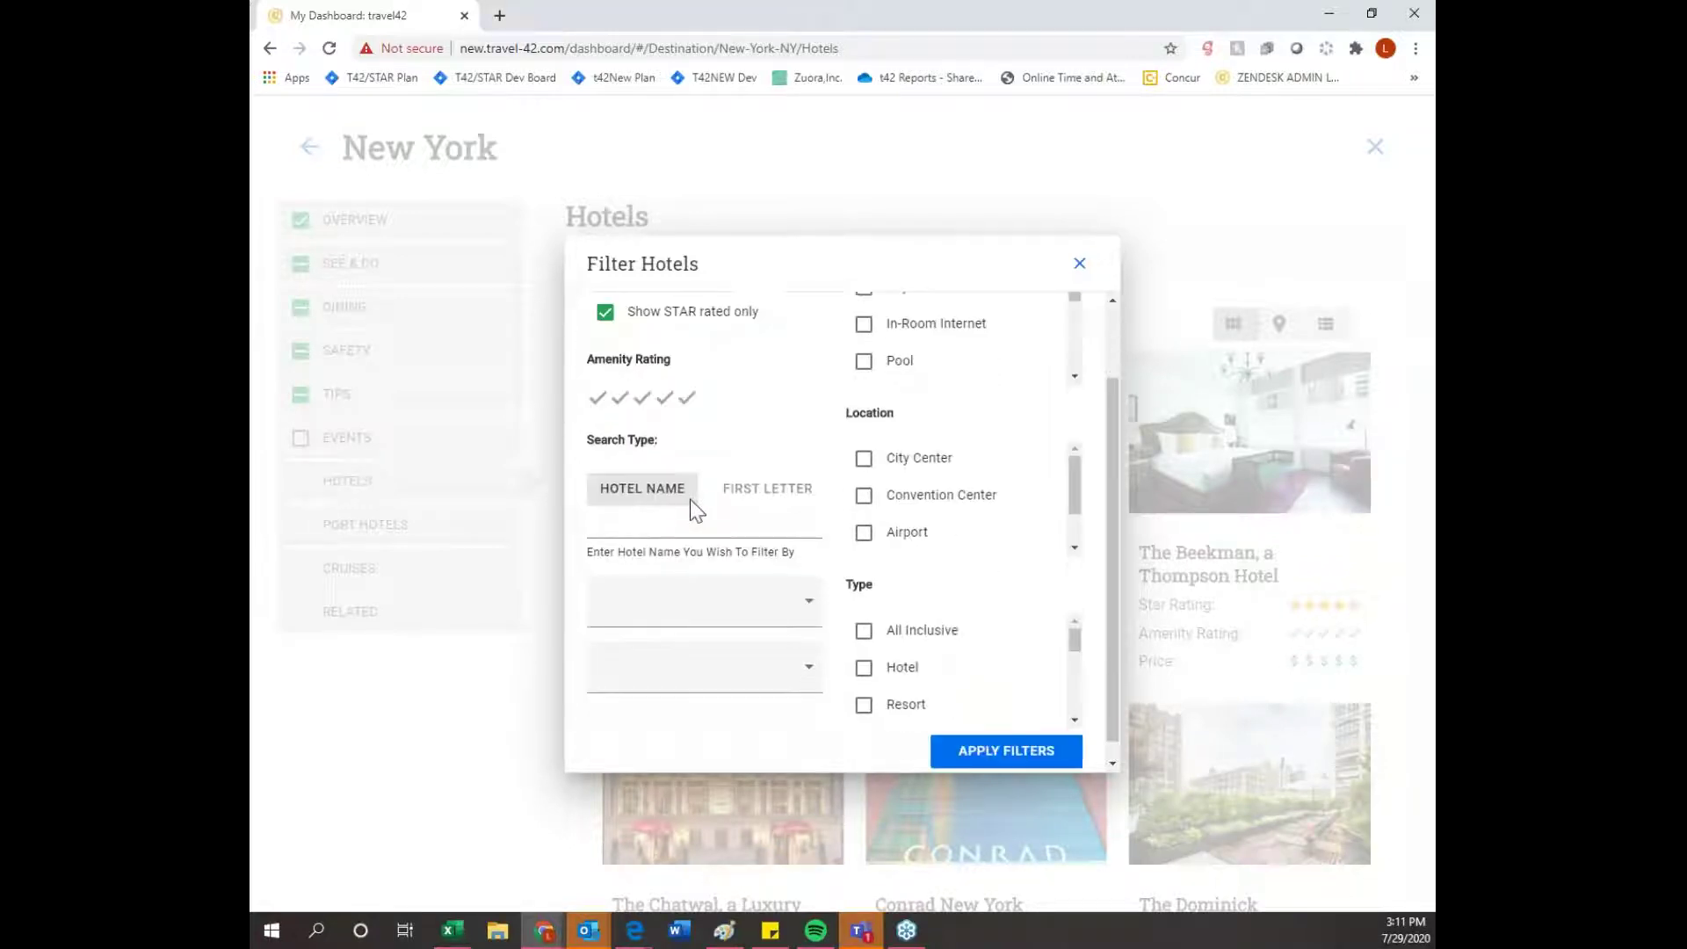
pyautogui.scroll(2, 773, 533)
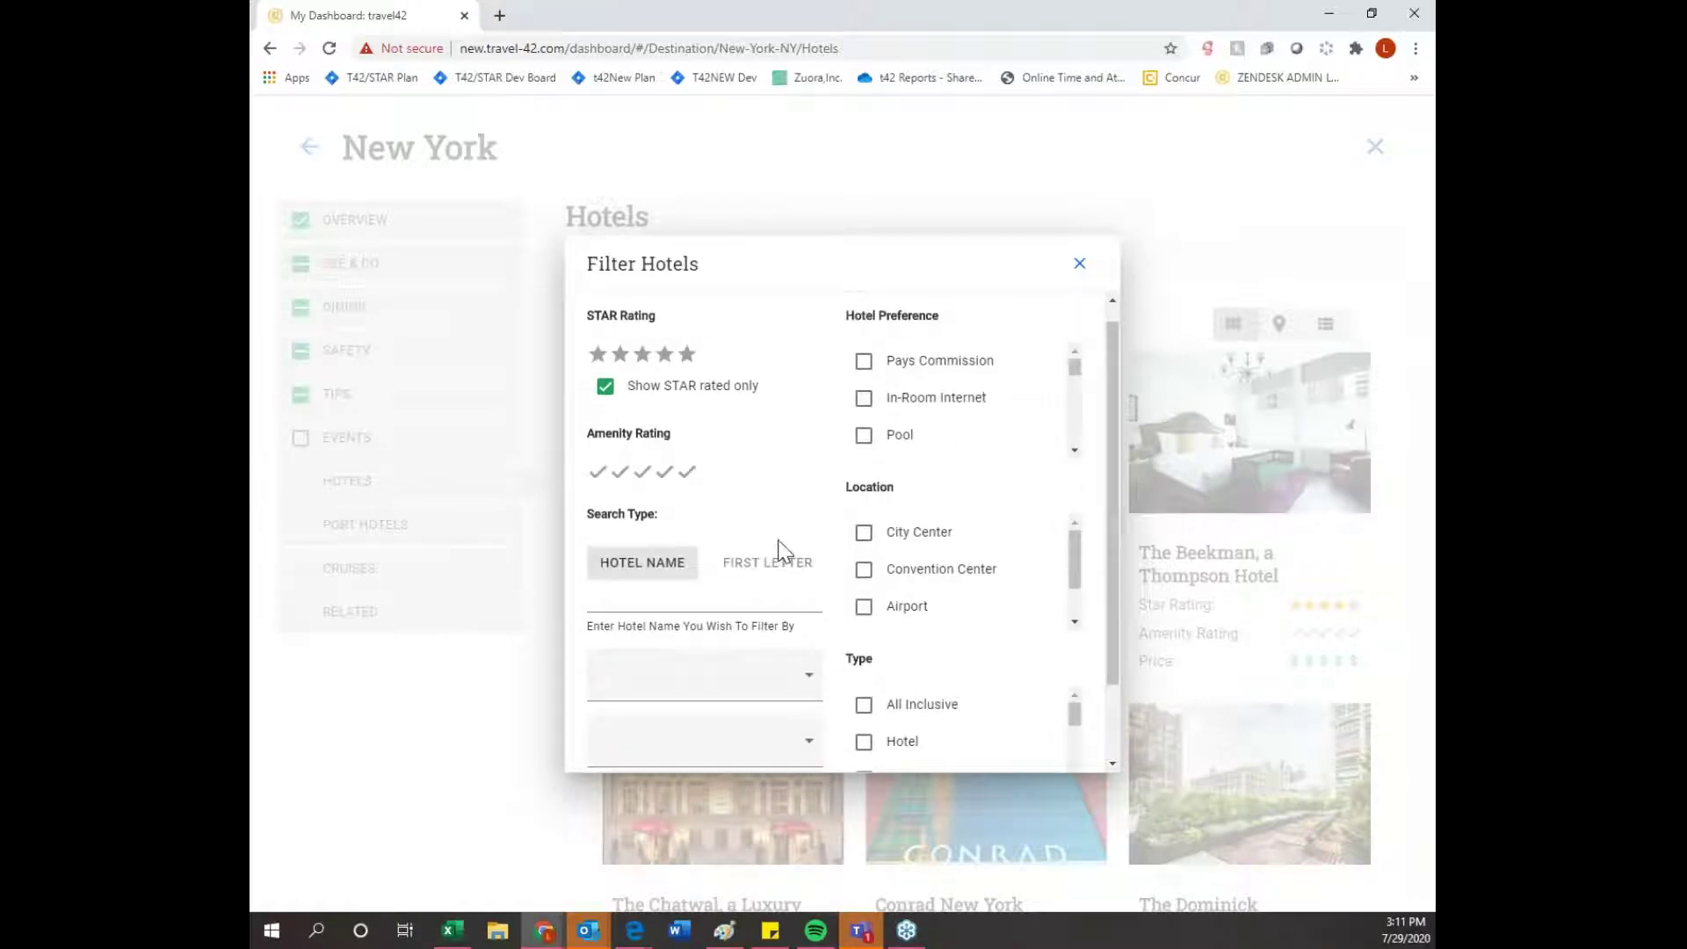
pyautogui.moveTo(1071, 386); pyautogui.dragTo(1071, 385)
pyautogui.scroll(-1, 1087, 451)
pyautogui.scroll(-2, 1095, 513)
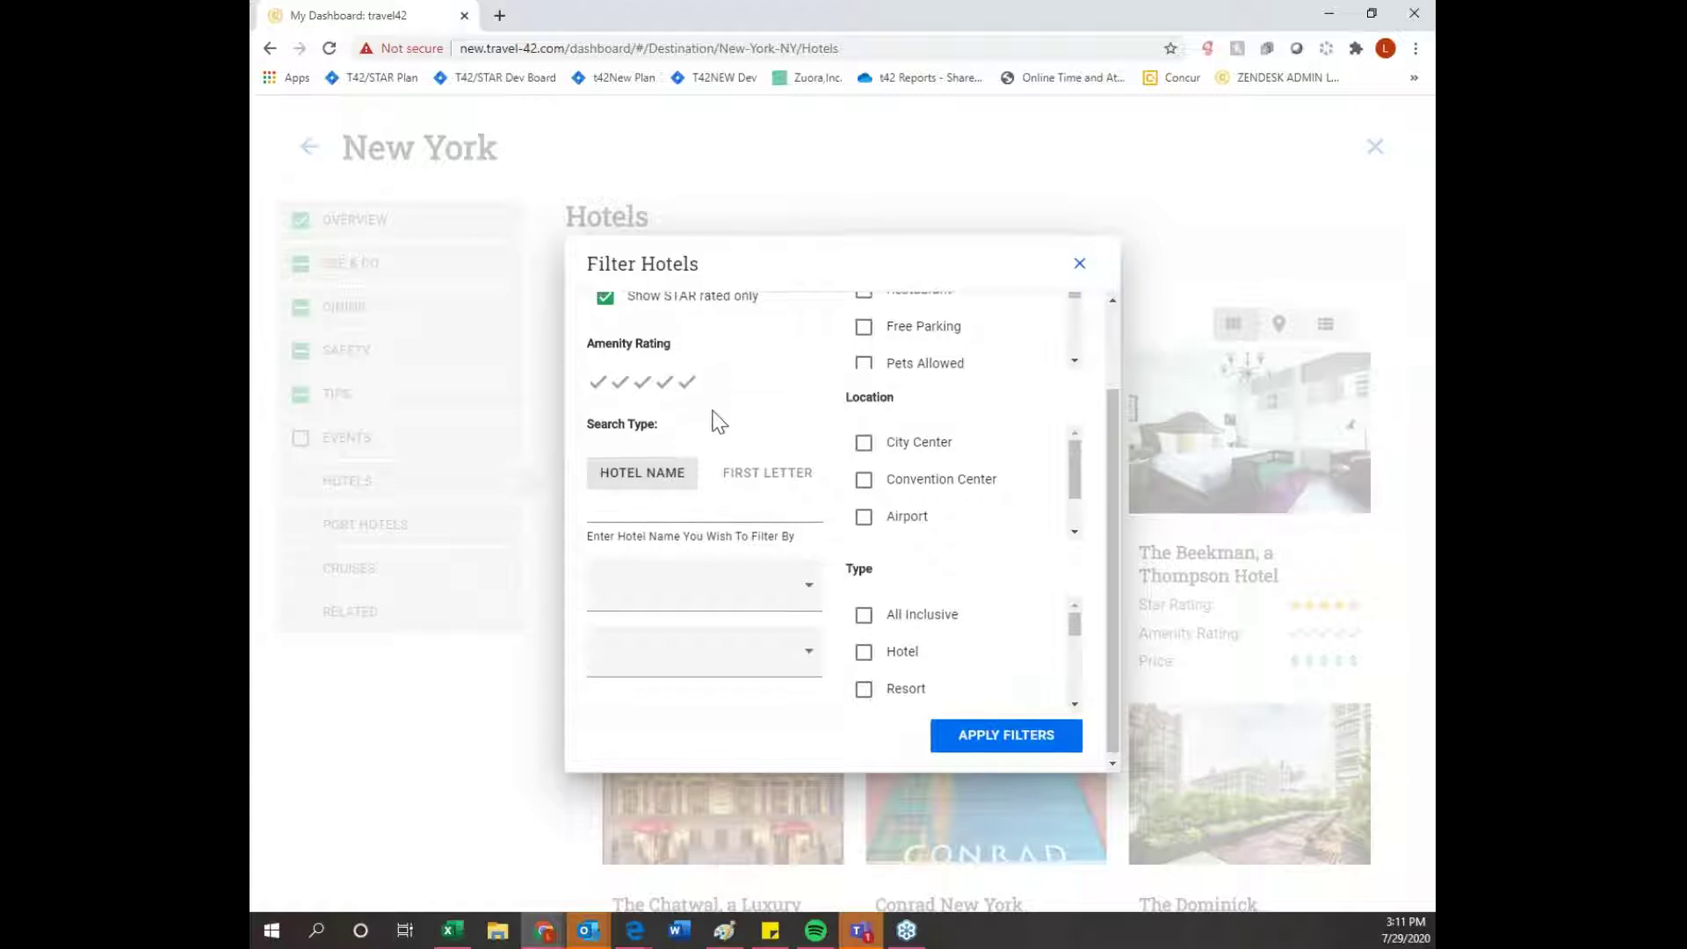
pyautogui.scroll(1, 729, 421)
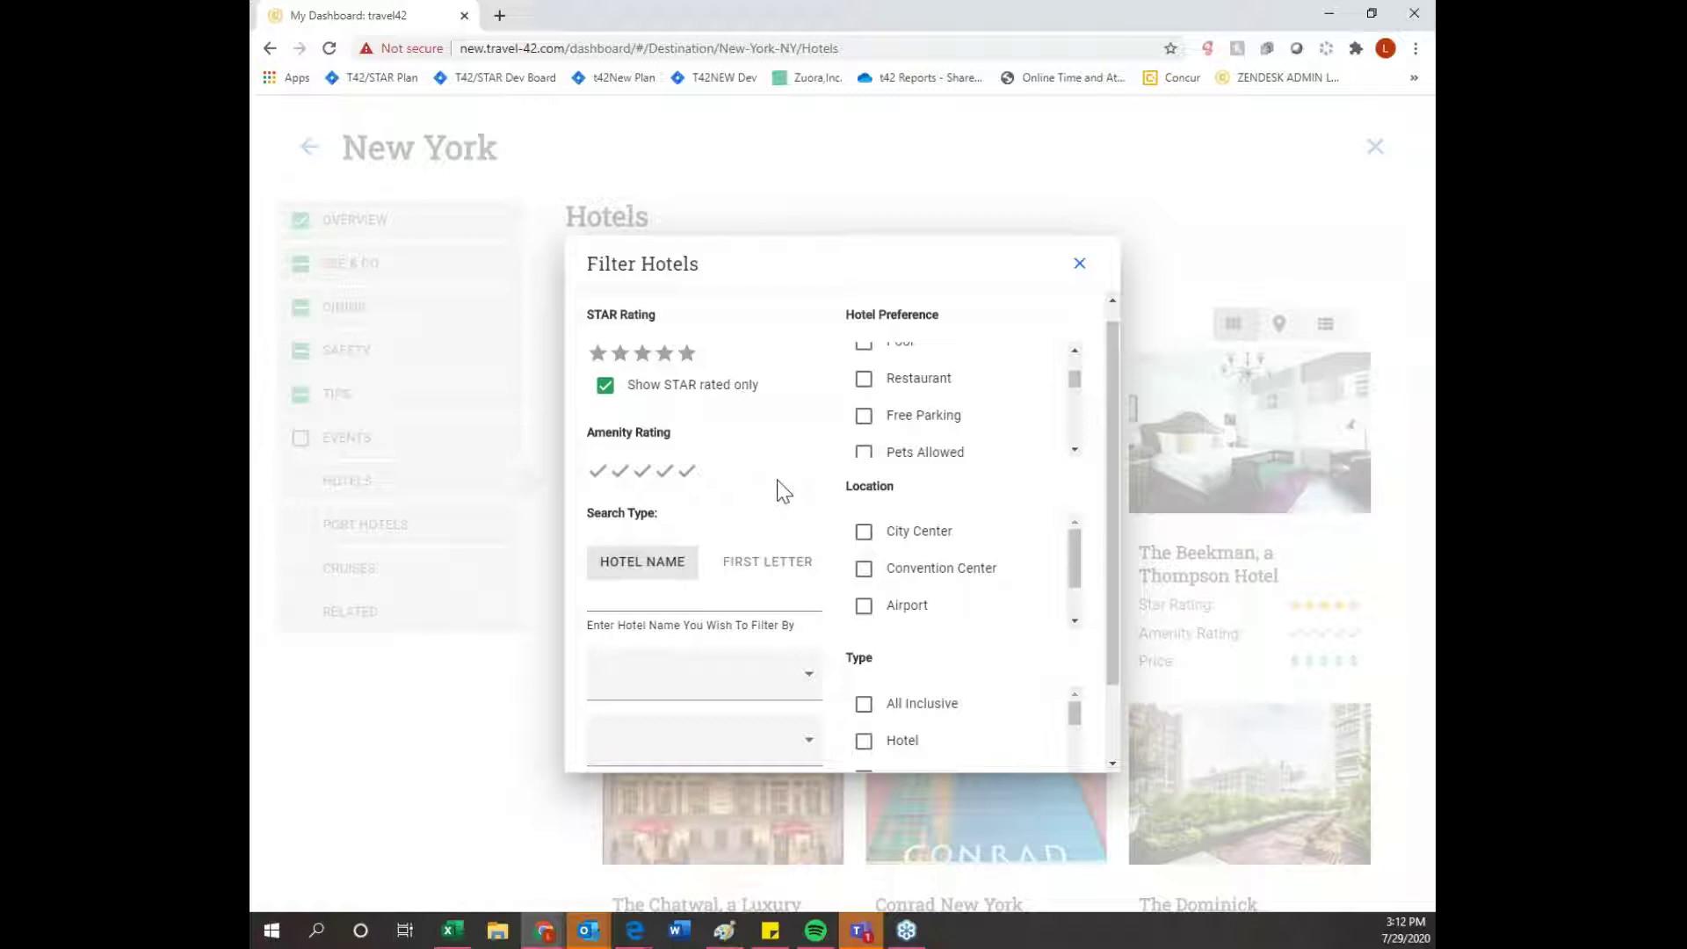
pyautogui.scroll(-2, 847, 580)
pyautogui.scroll(-3, 967, 633)
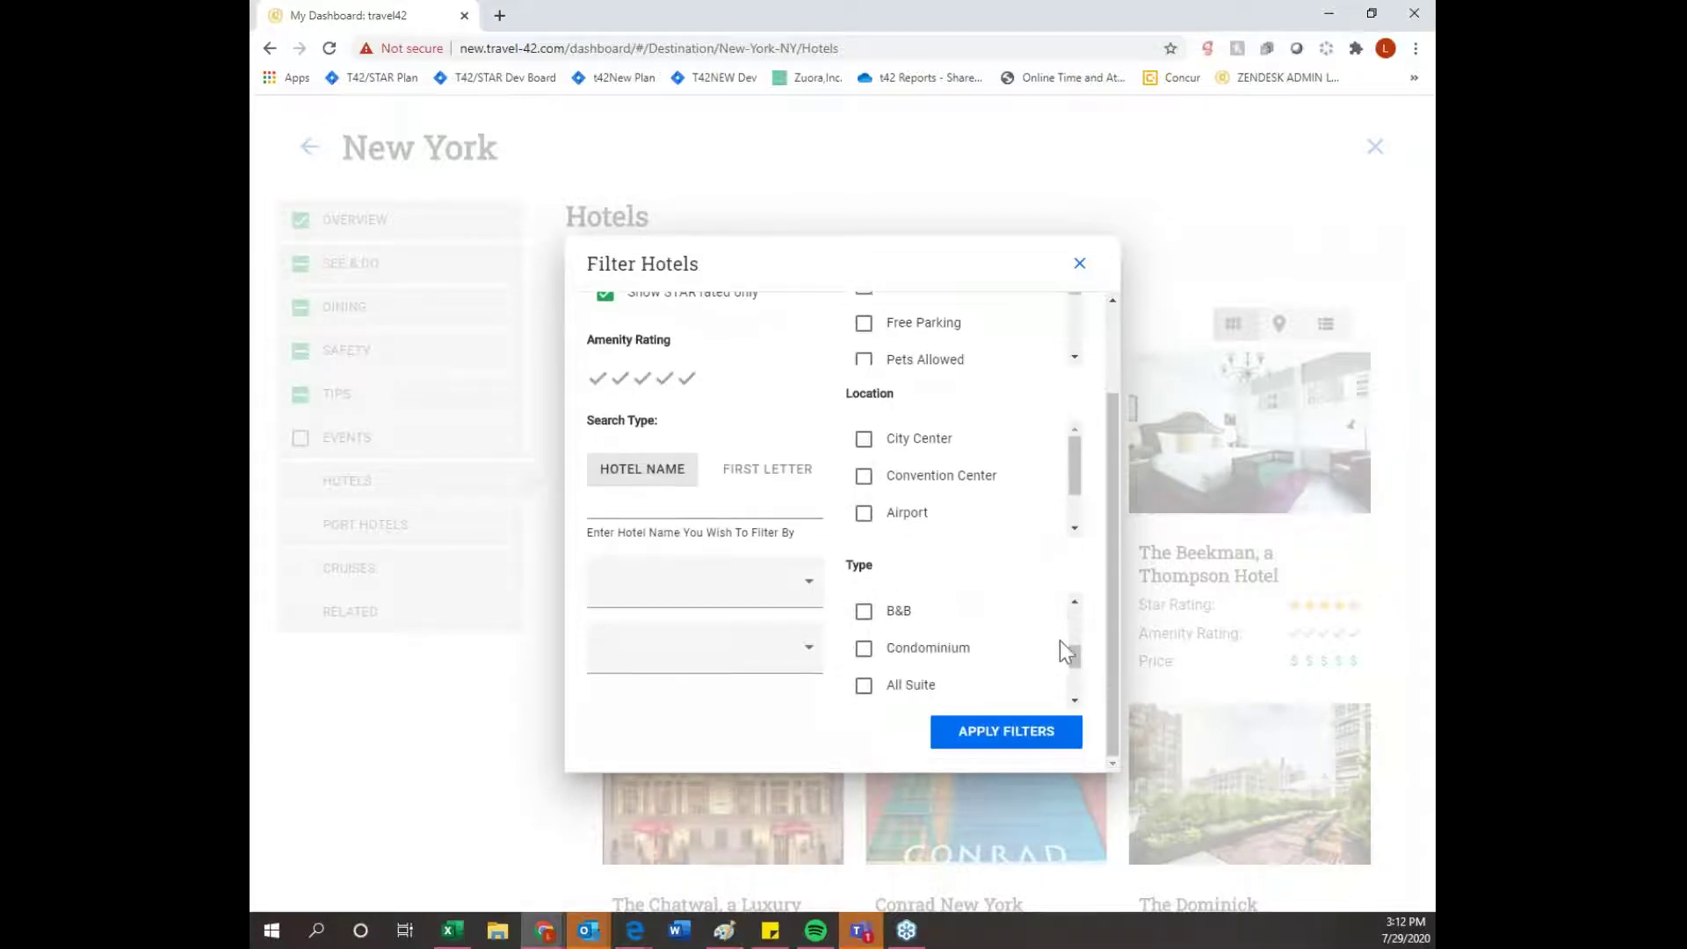
pyautogui.click(1078, 262)
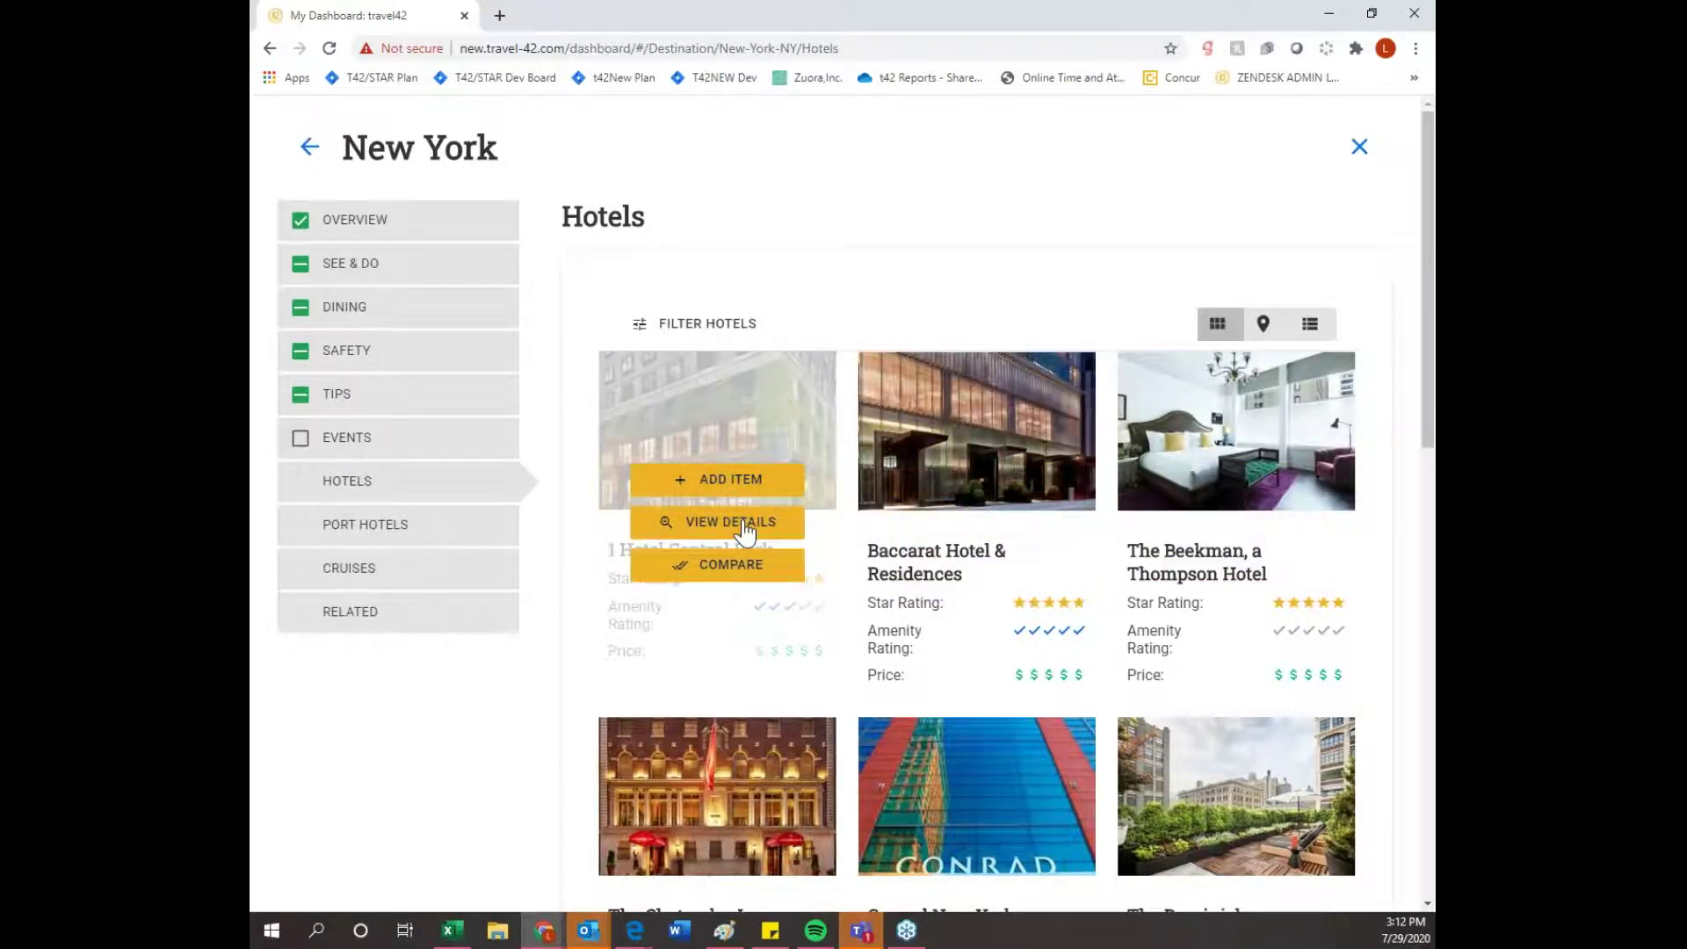
# - Open 1 Hotel Central Park's details and add all its overview items to the plan
pyautogui.click(745, 527)
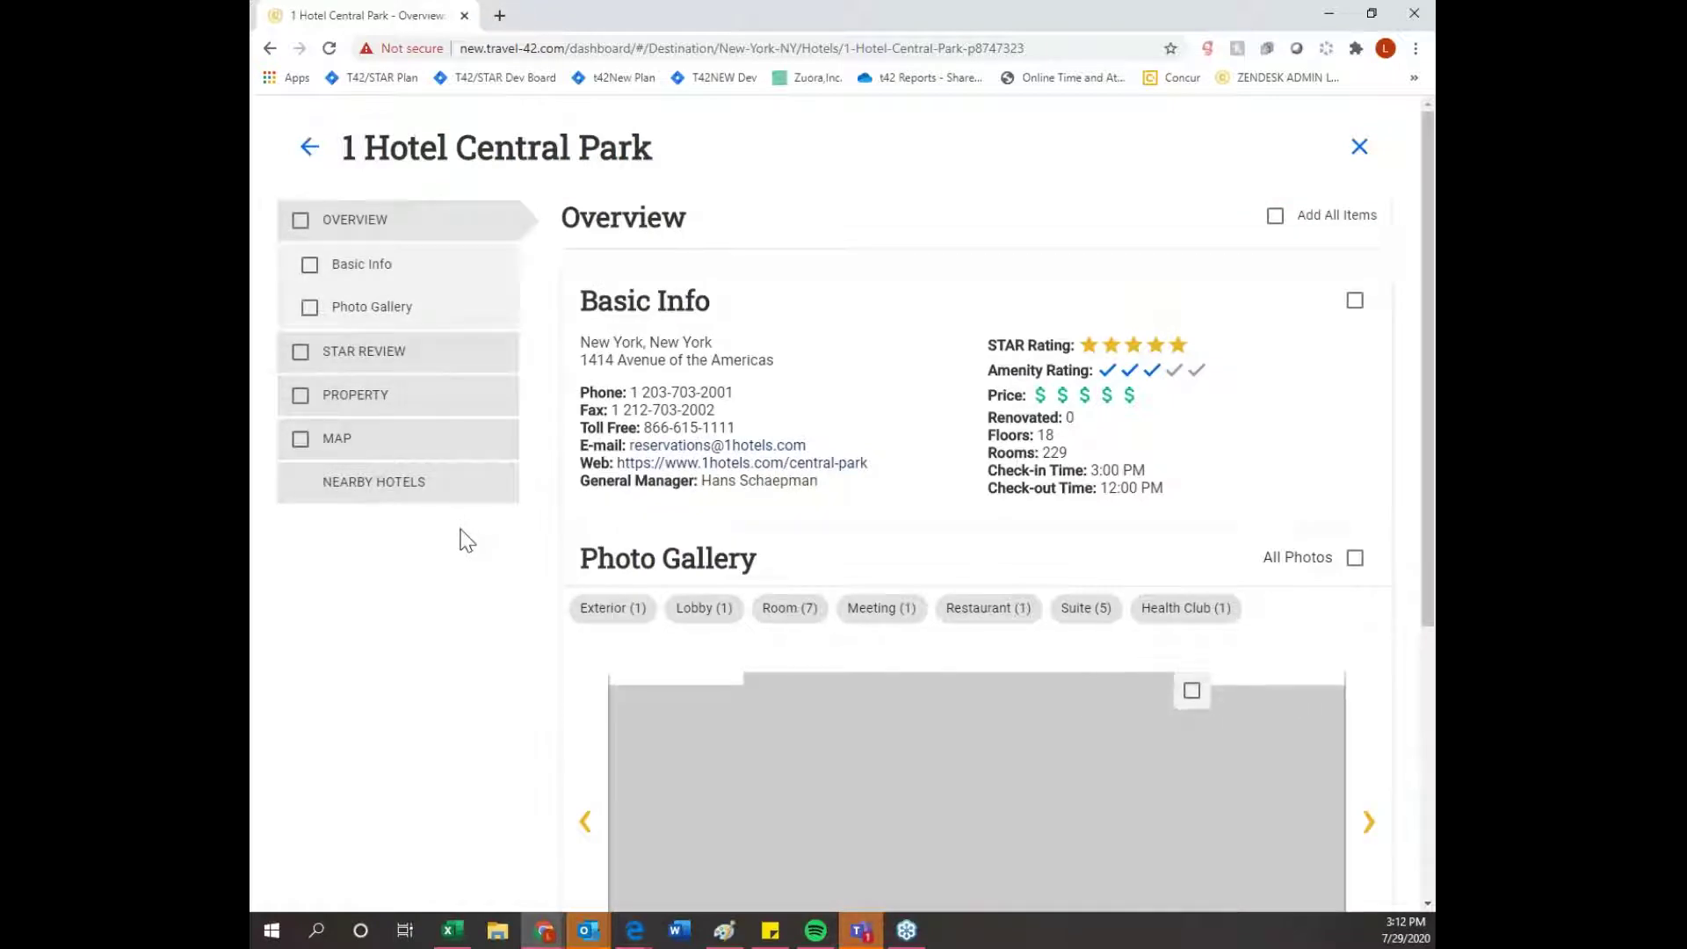
pyautogui.scroll(-3, 931, 299)
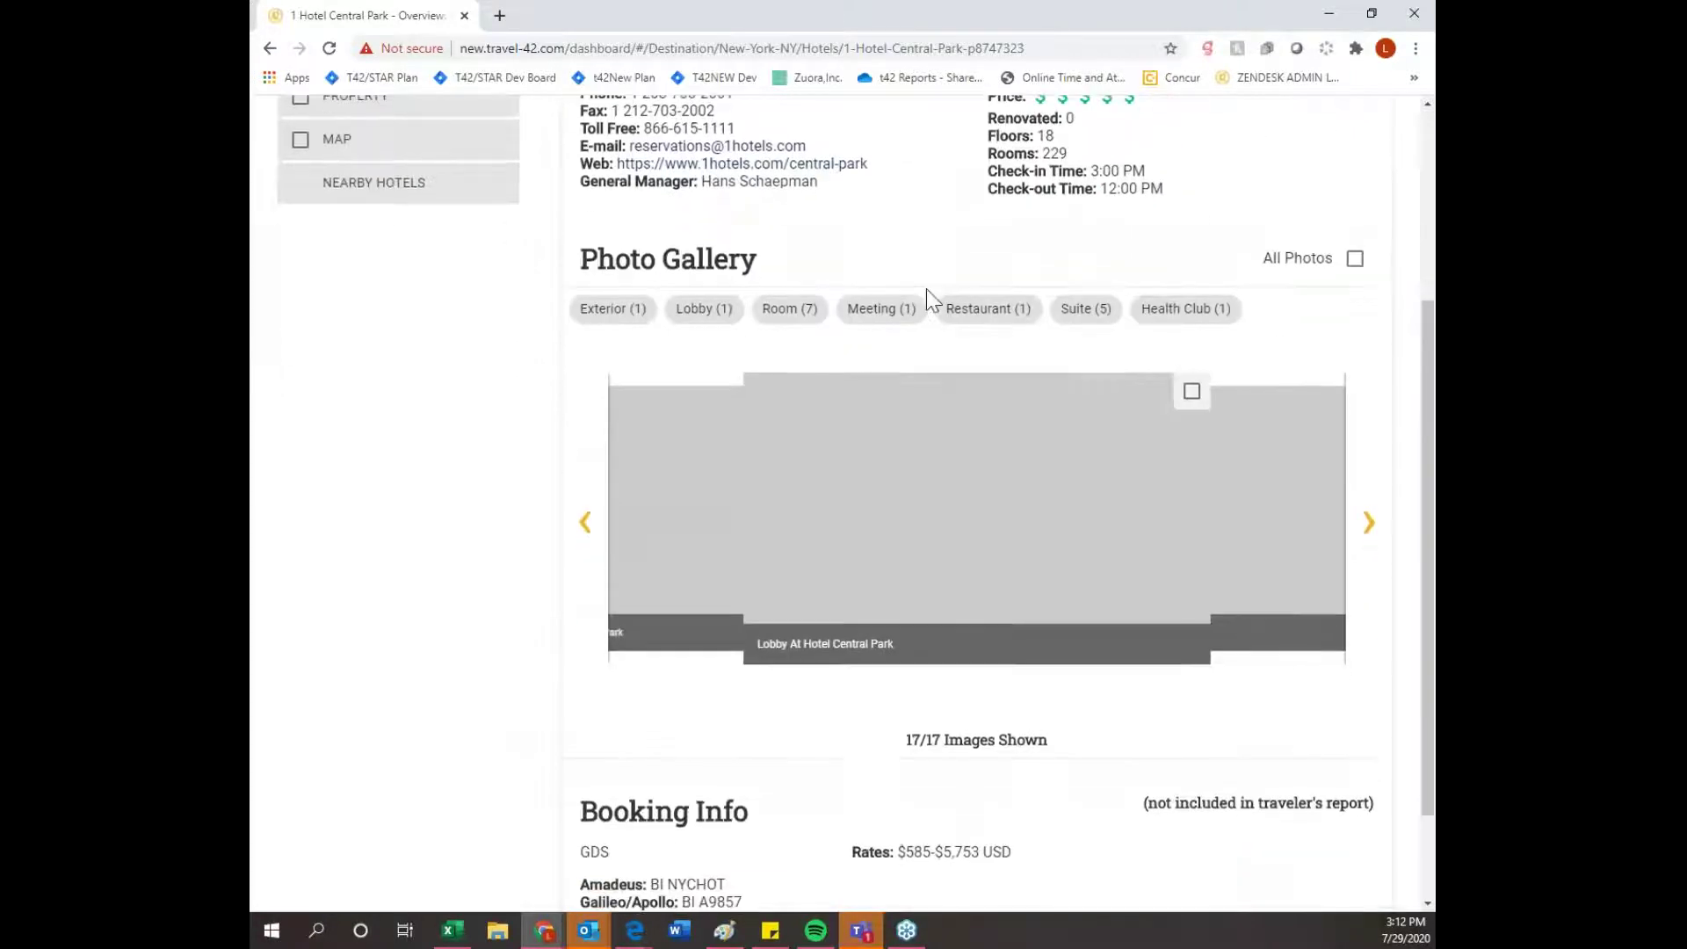
pyautogui.scroll(-1, 978, 418)
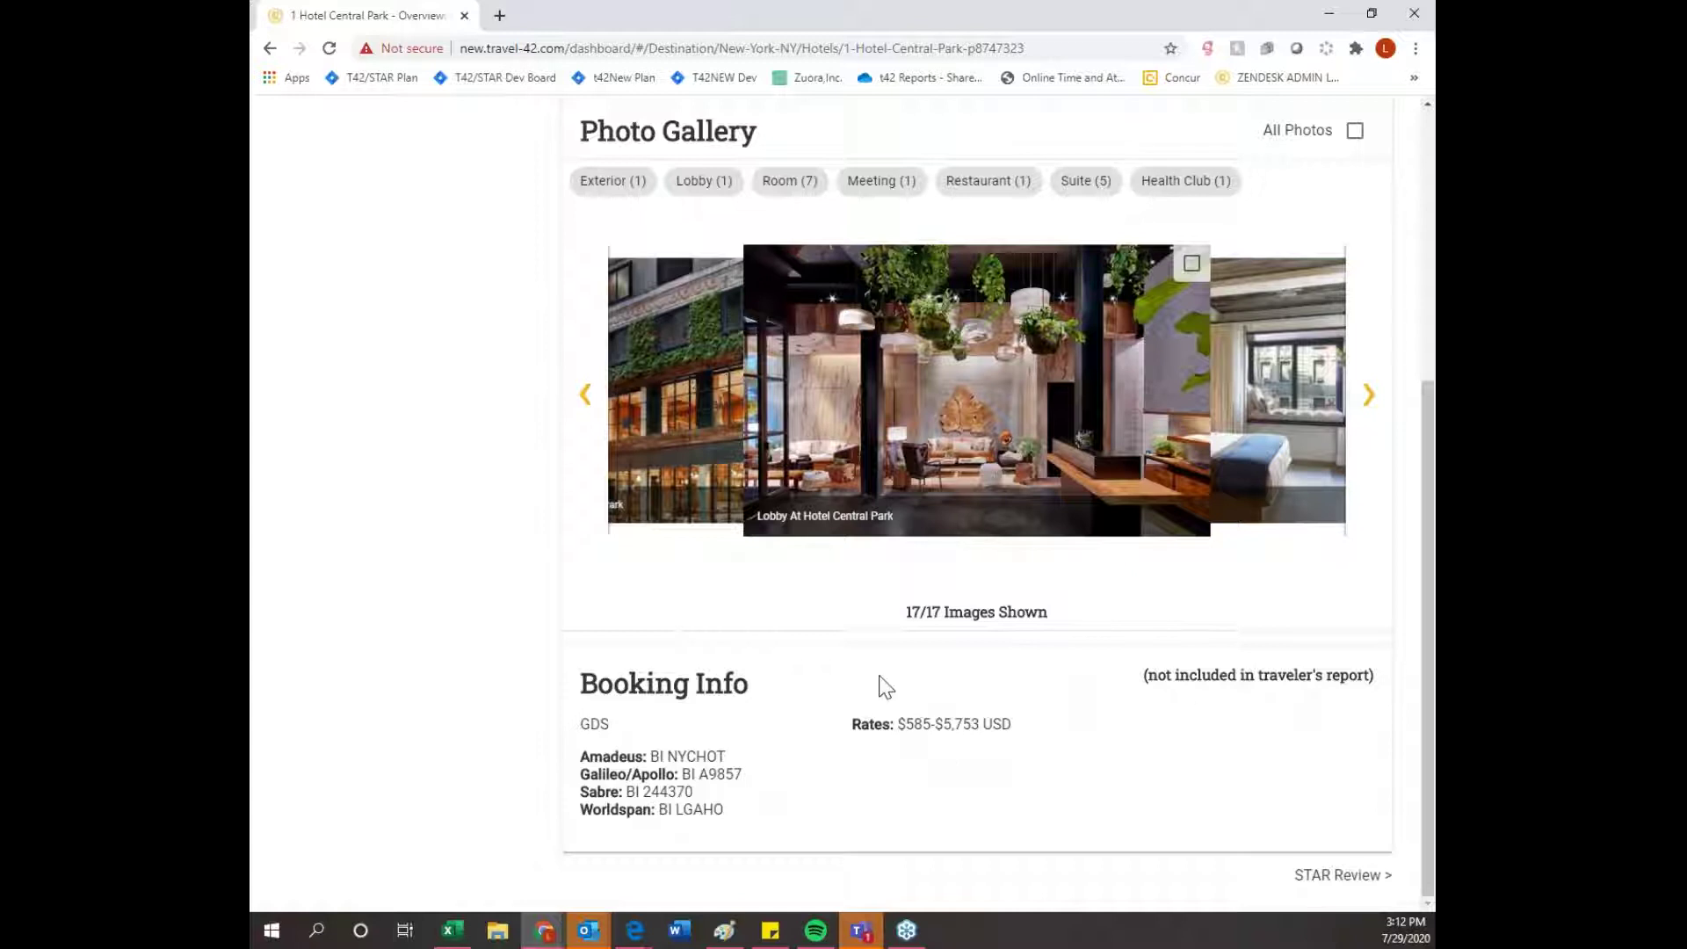
pyautogui.scroll(5, 1221, 788)
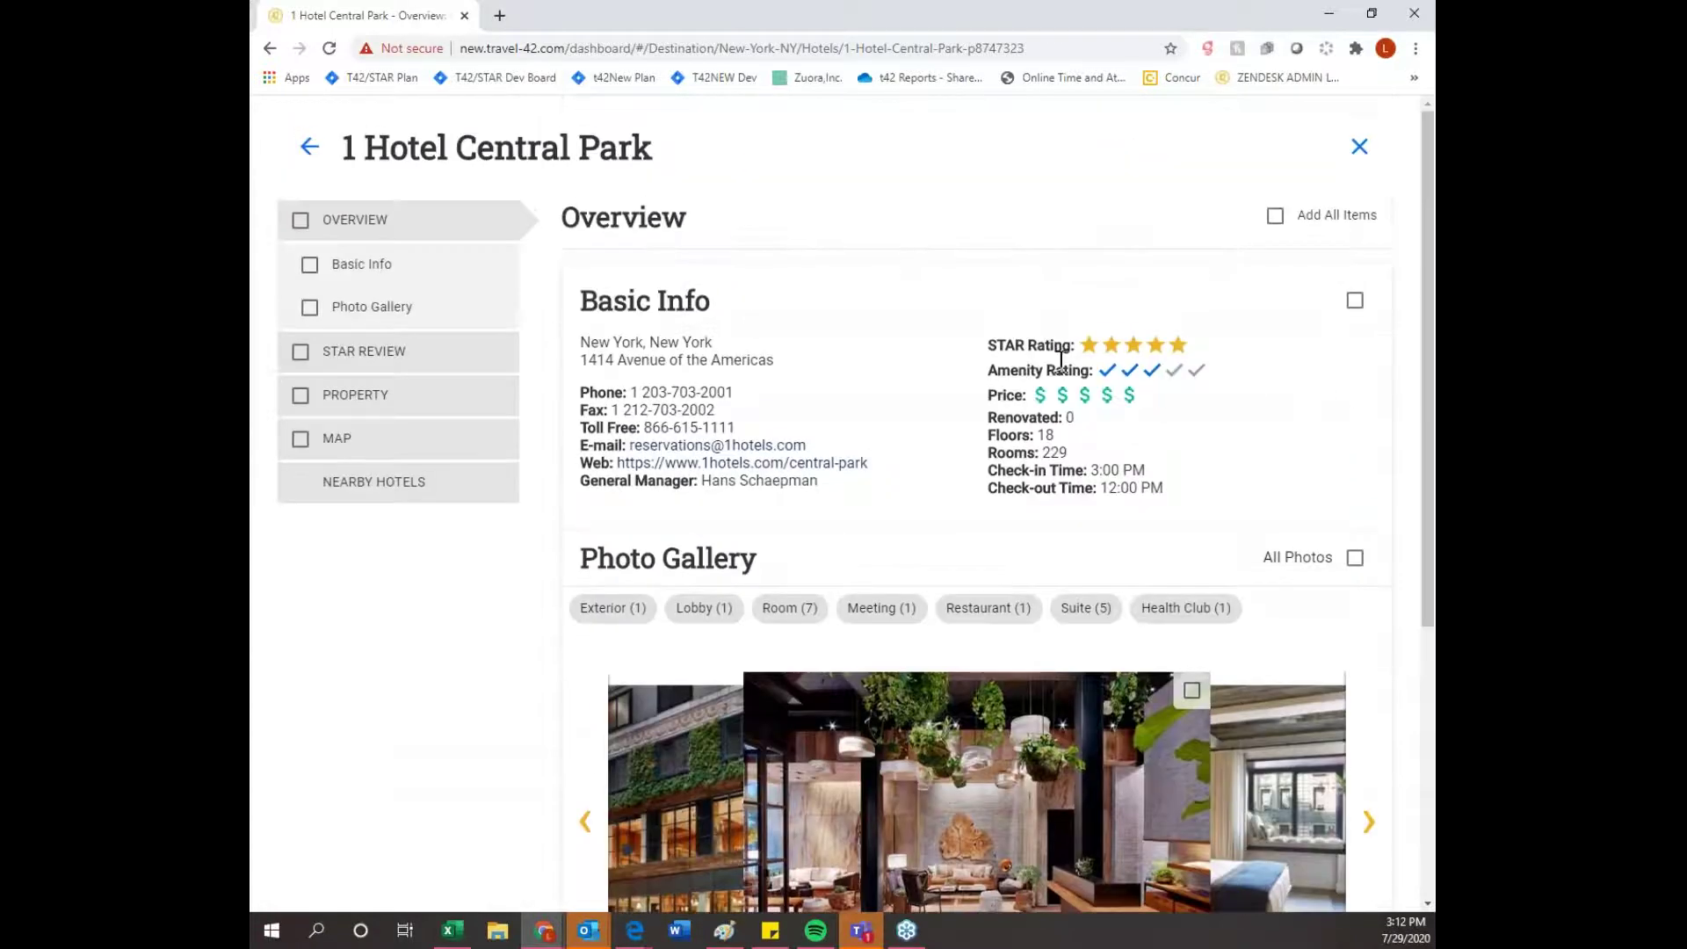
pyautogui.click(1275, 218)
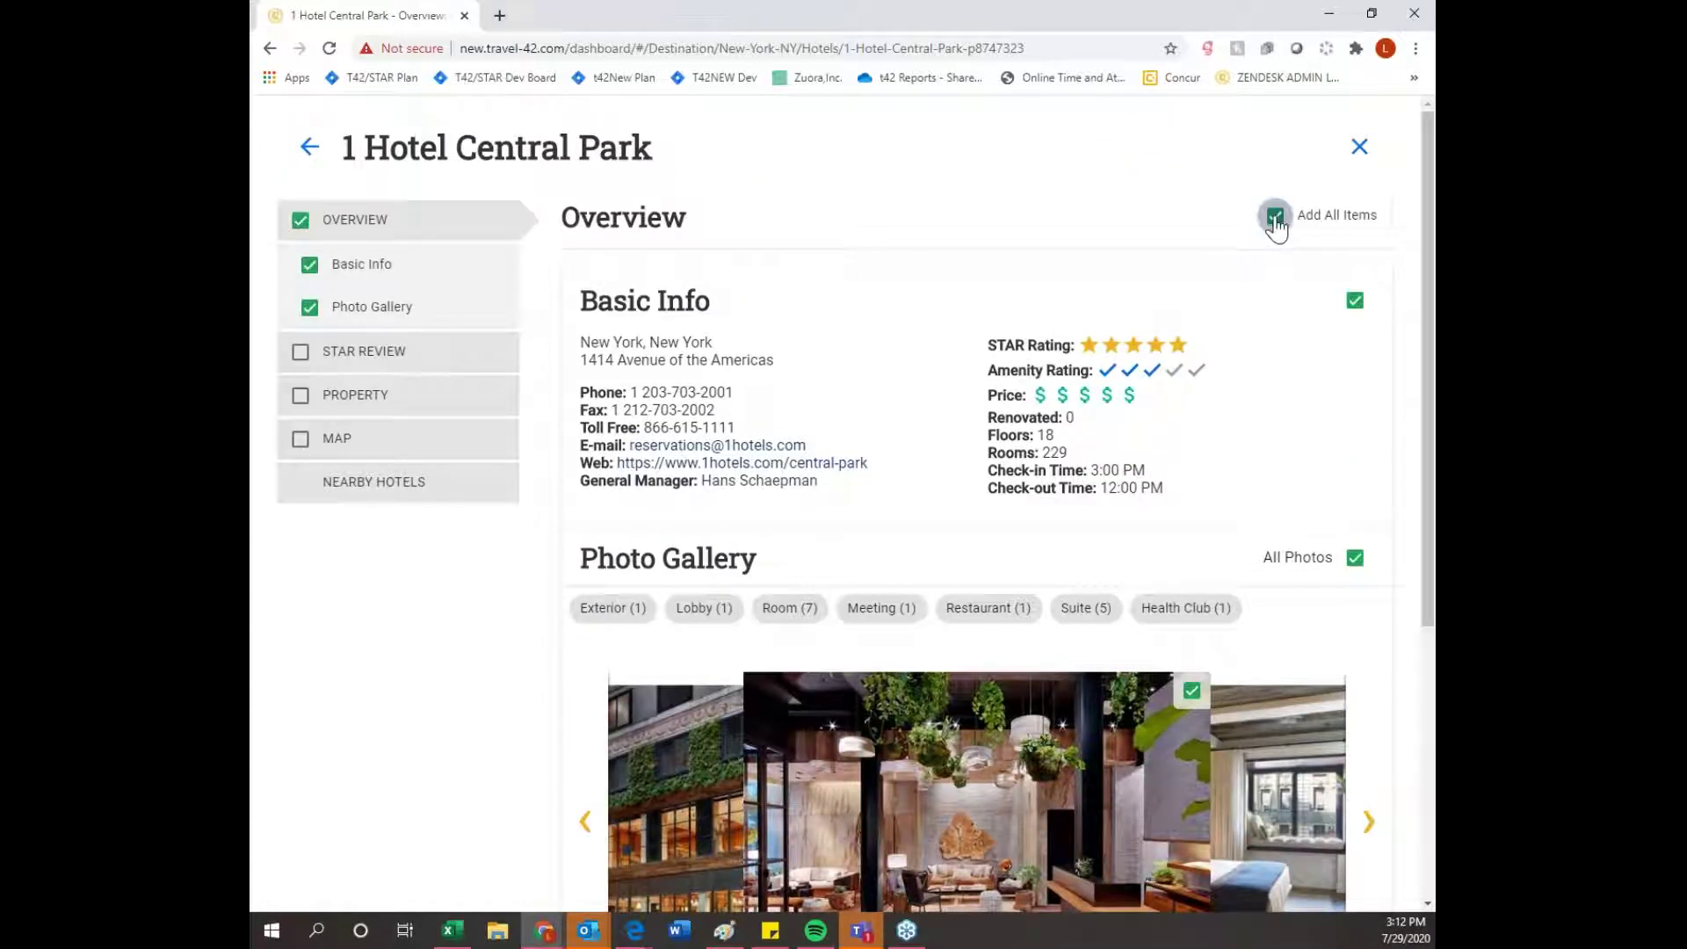
# - Add the hotel's STAR review and all its property details to the trip plan
pyautogui.click(440, 361)
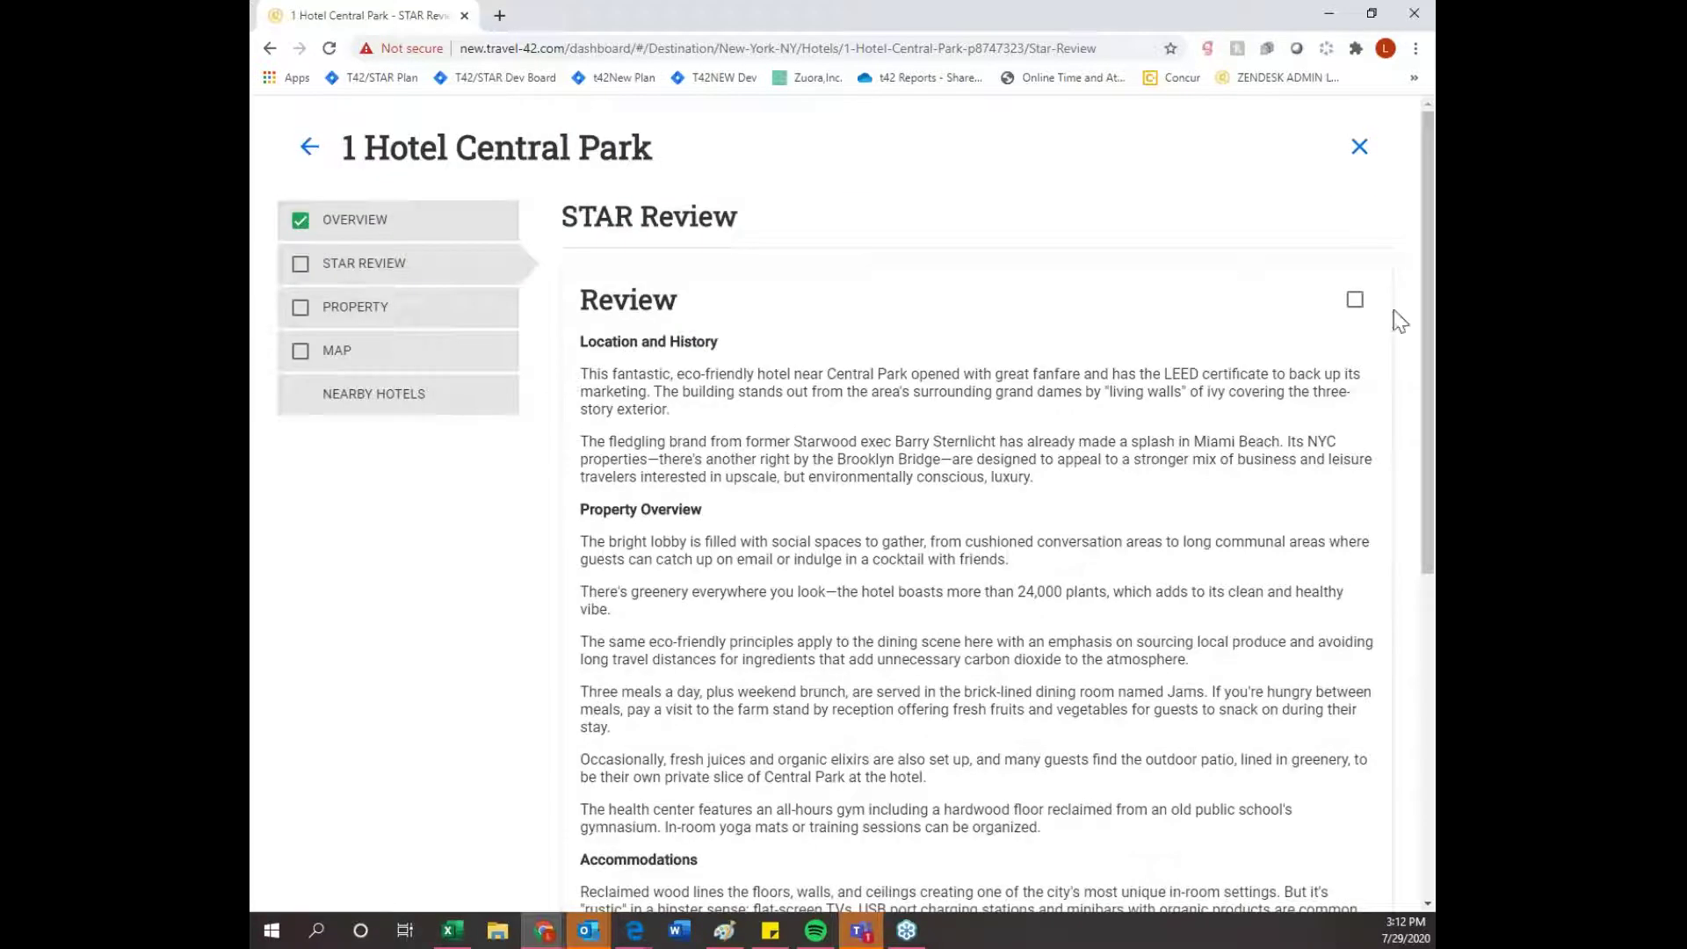
pyautogui.click(1360, 304)
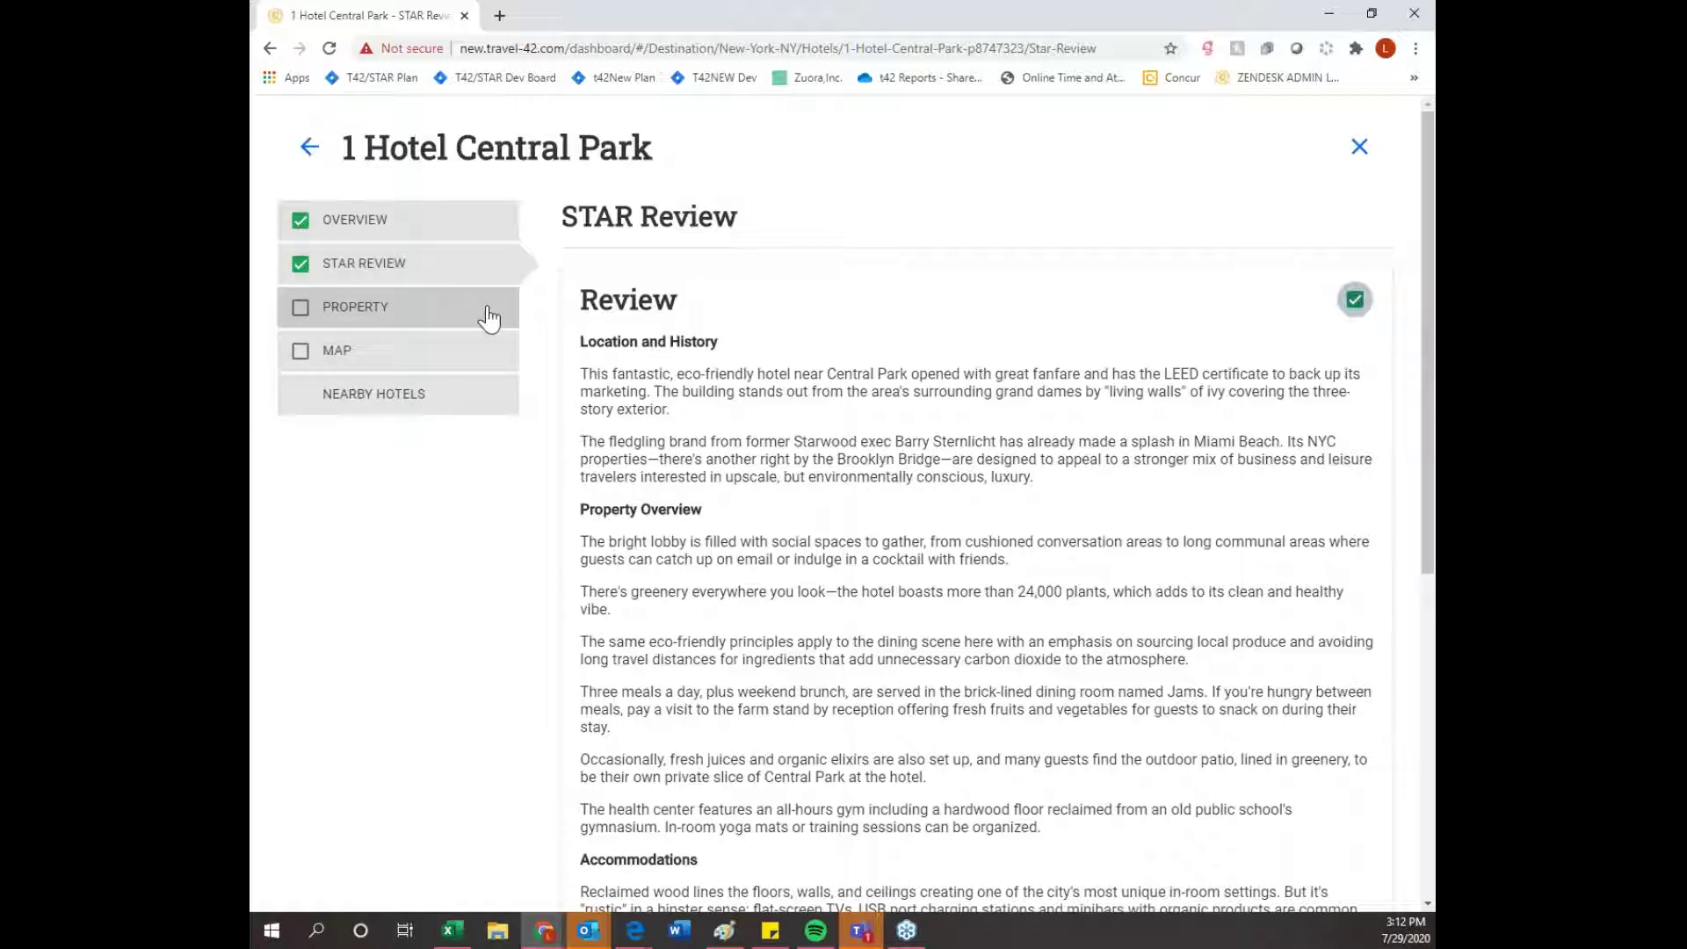
pyautogui.click(460, 356)
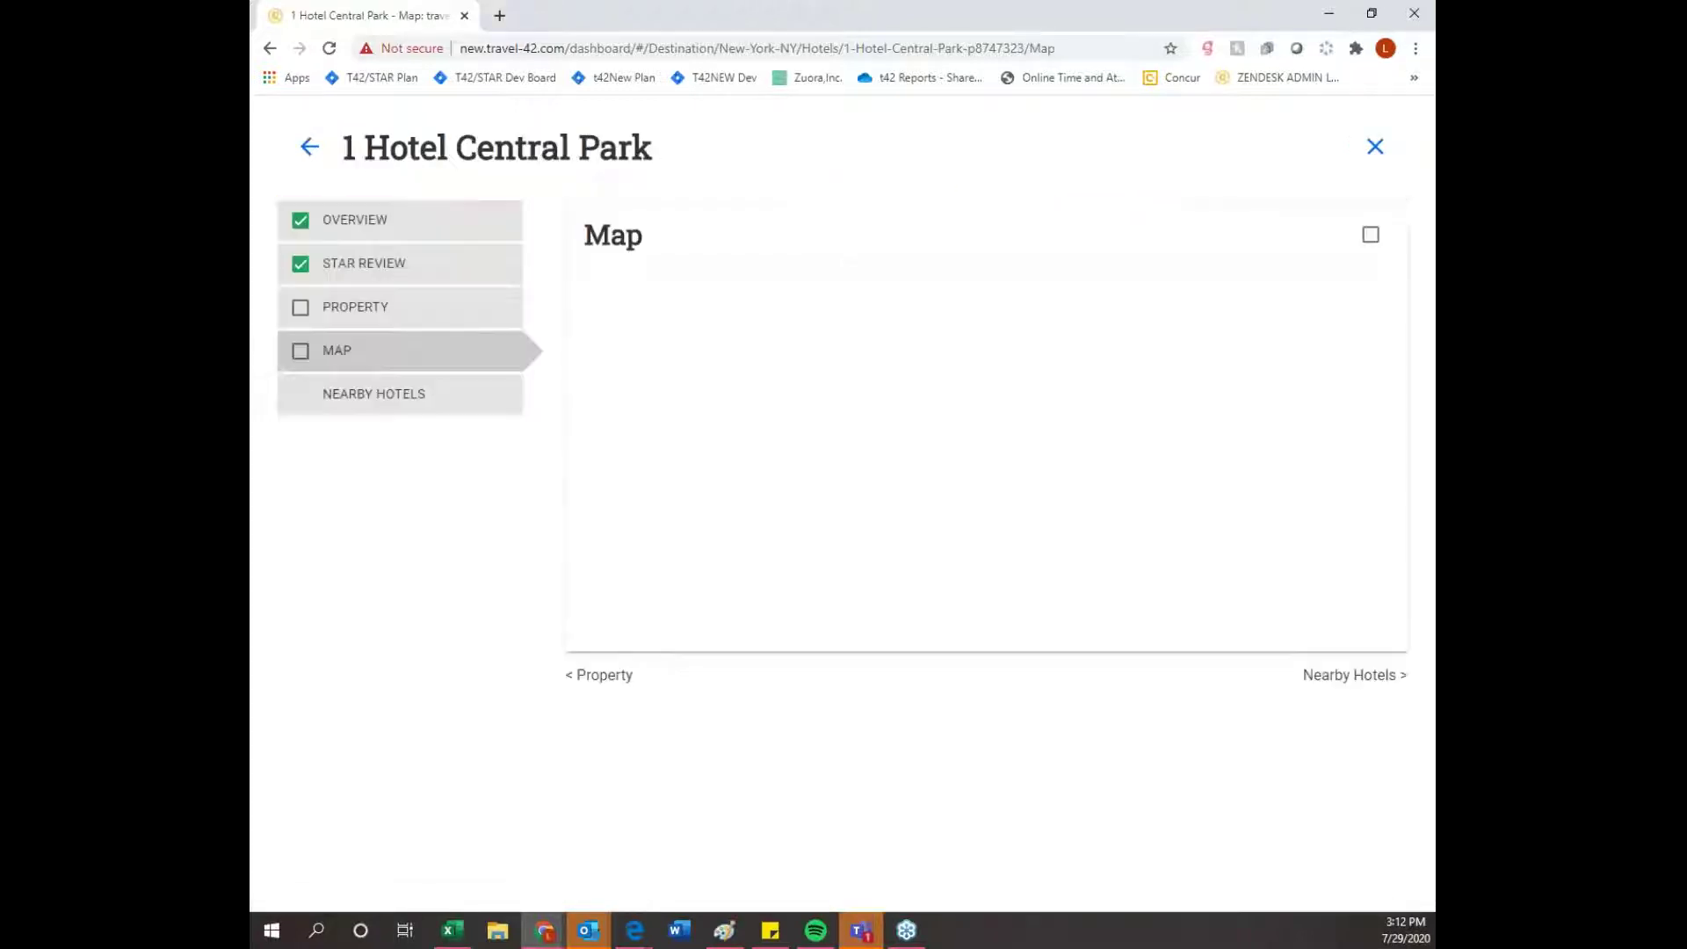
pyautogui.click(463, 322)
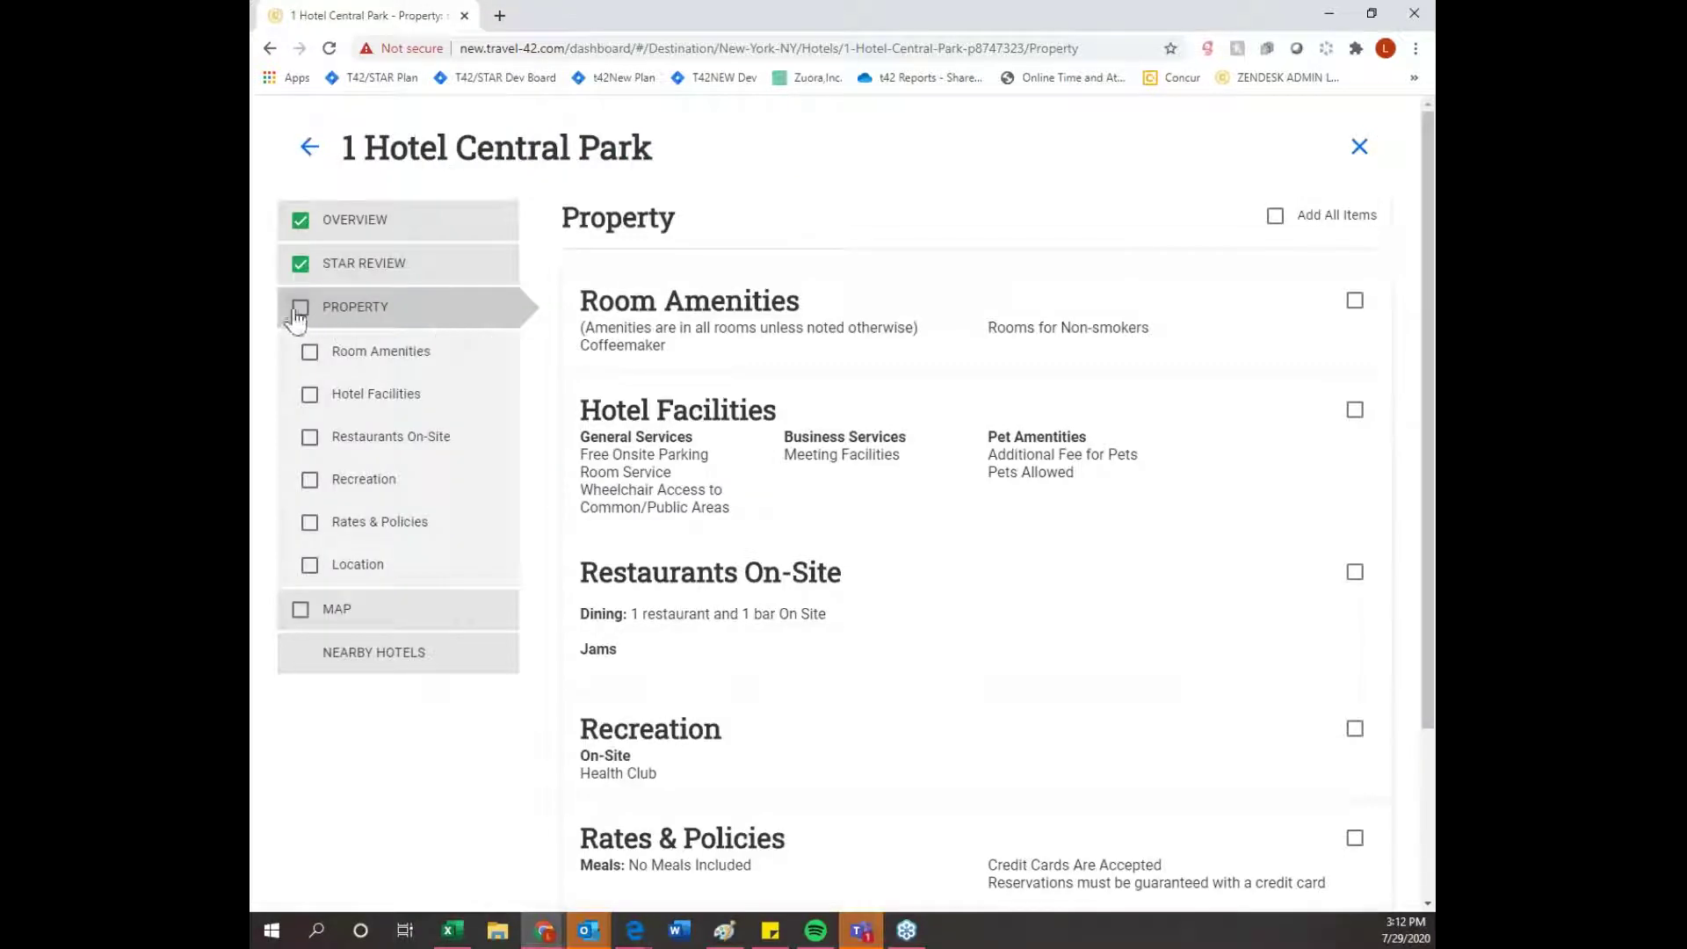
pyautogui.click(299, 307)
pyautogui.scroll(-3, 836, 498)
pyautogui.scroll(3, 837, 497)
pyautogui.scroll(-3, 836, 497)
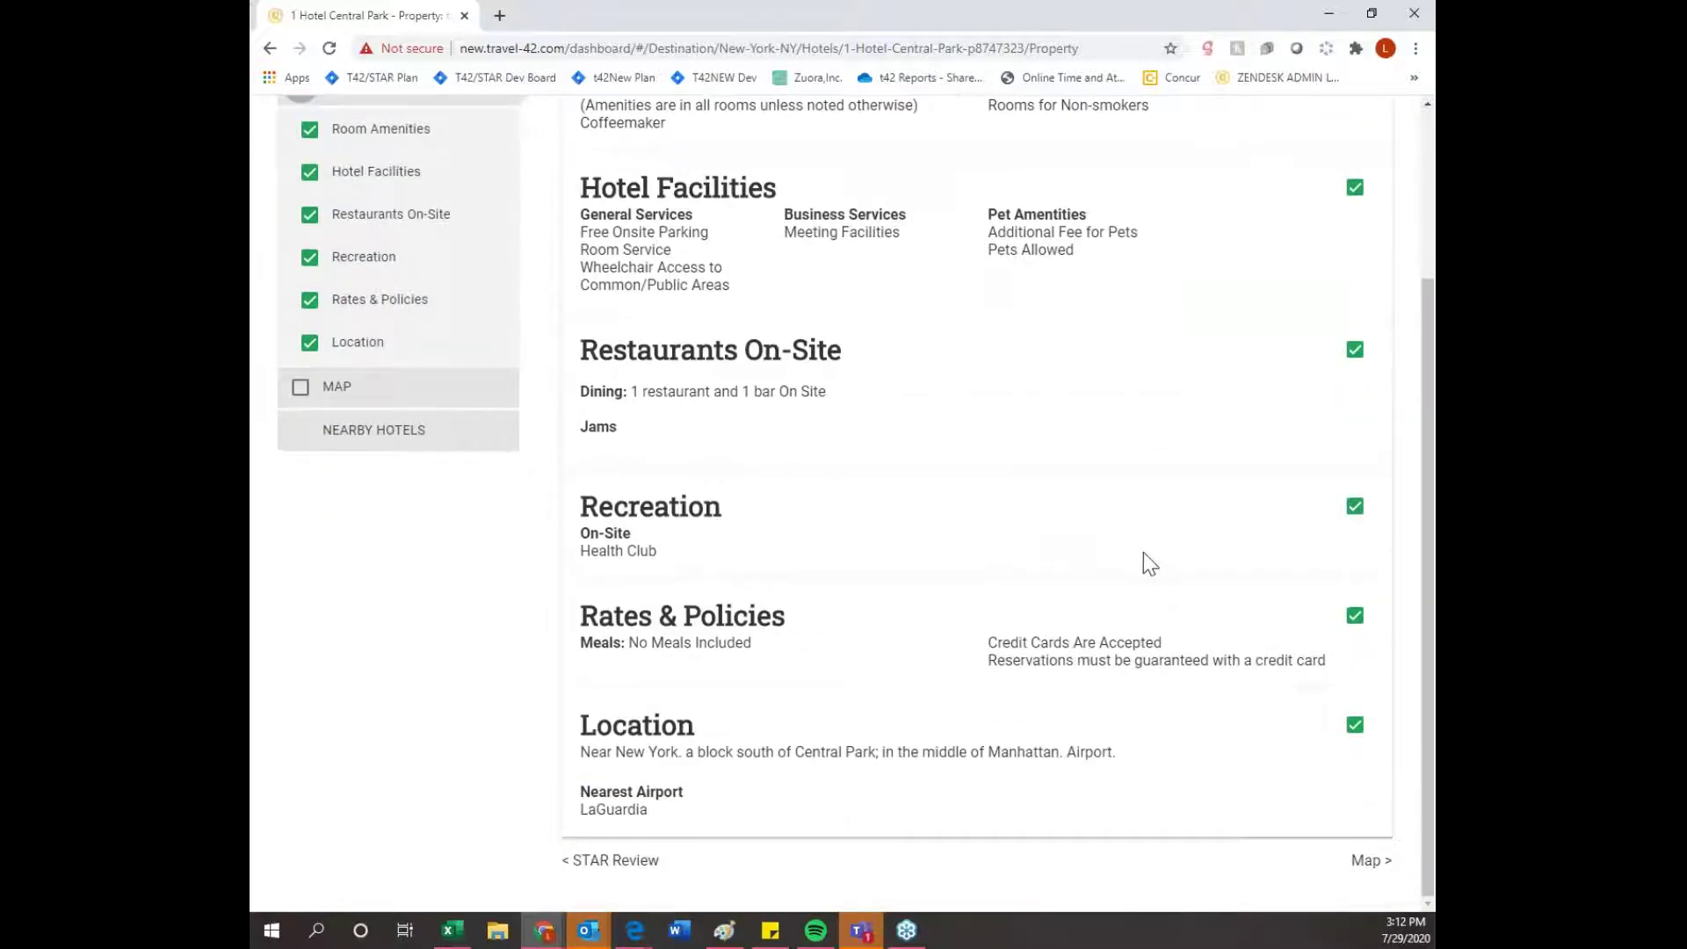
pyautogui.scroll(3, 1142, 552)
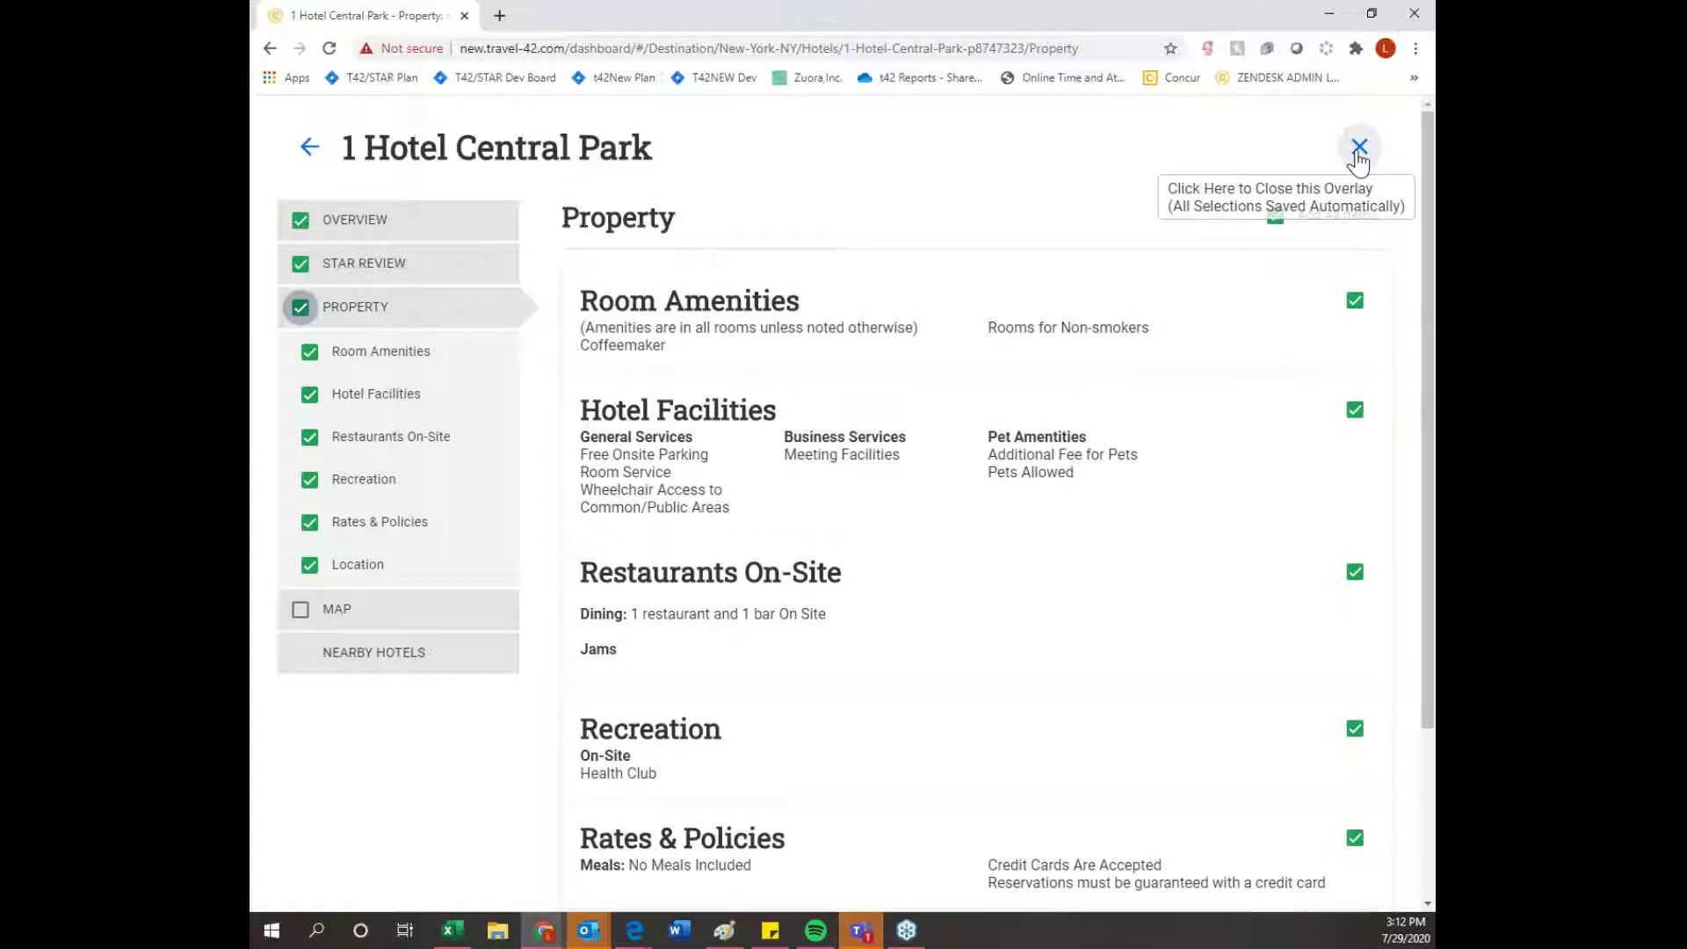
# - Add Conrad New York Downtown to the trip and close the New York hotels view
pyautogui.click(1359, 149)
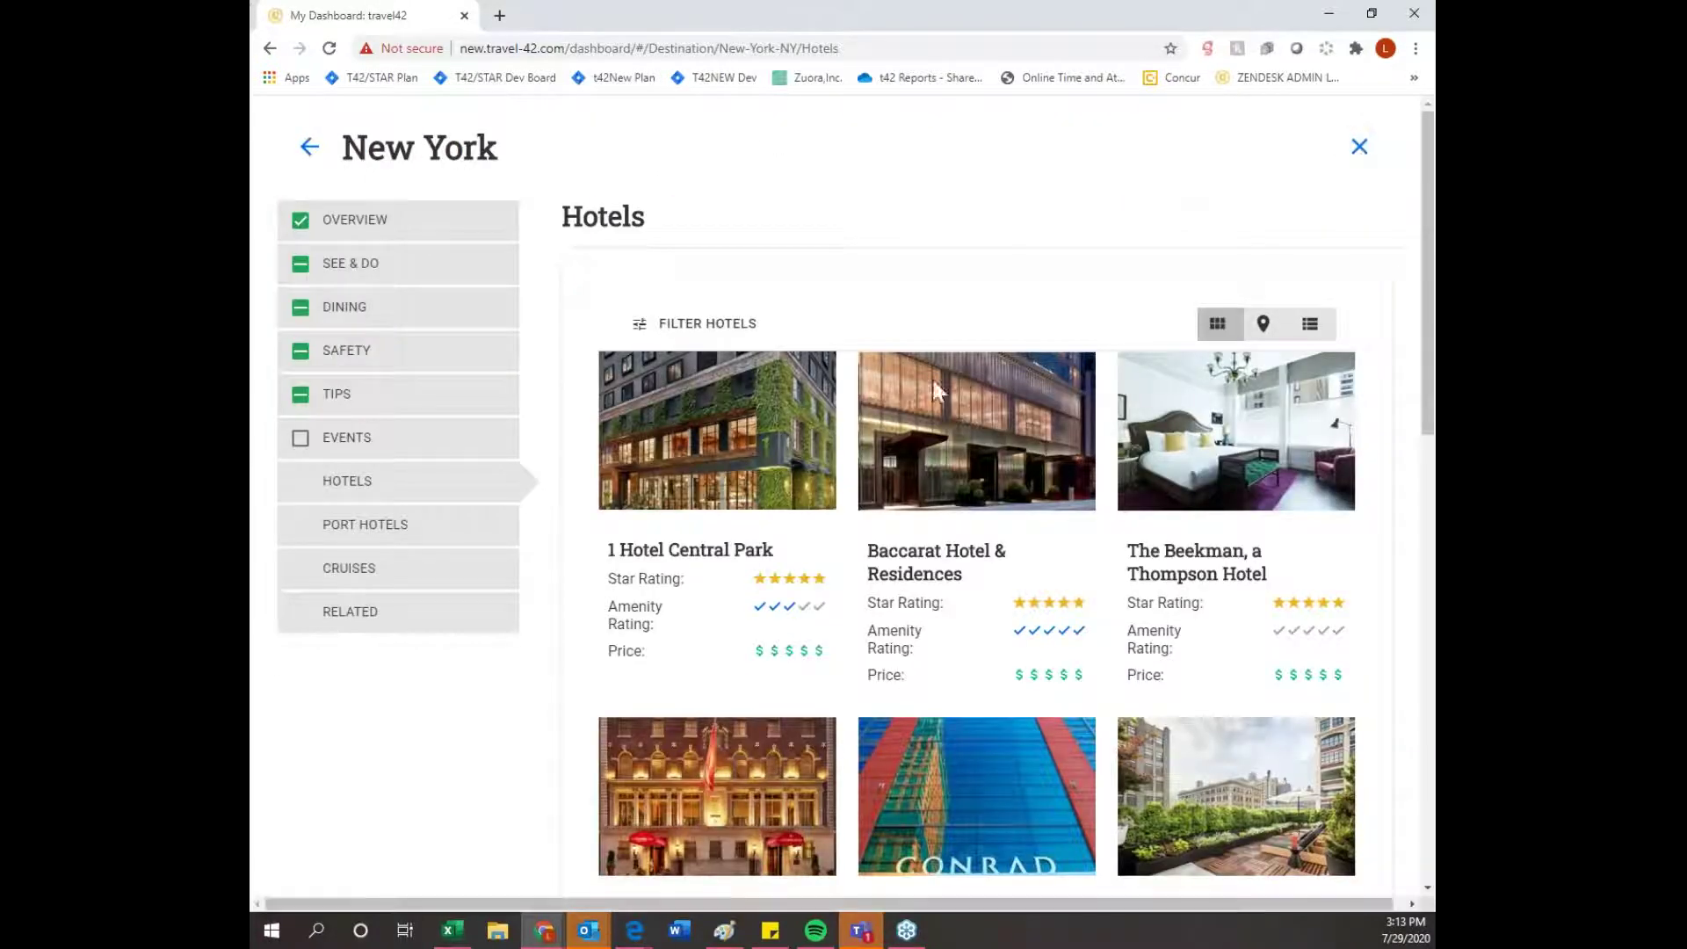
pyautogui.moveTo(971, 631)
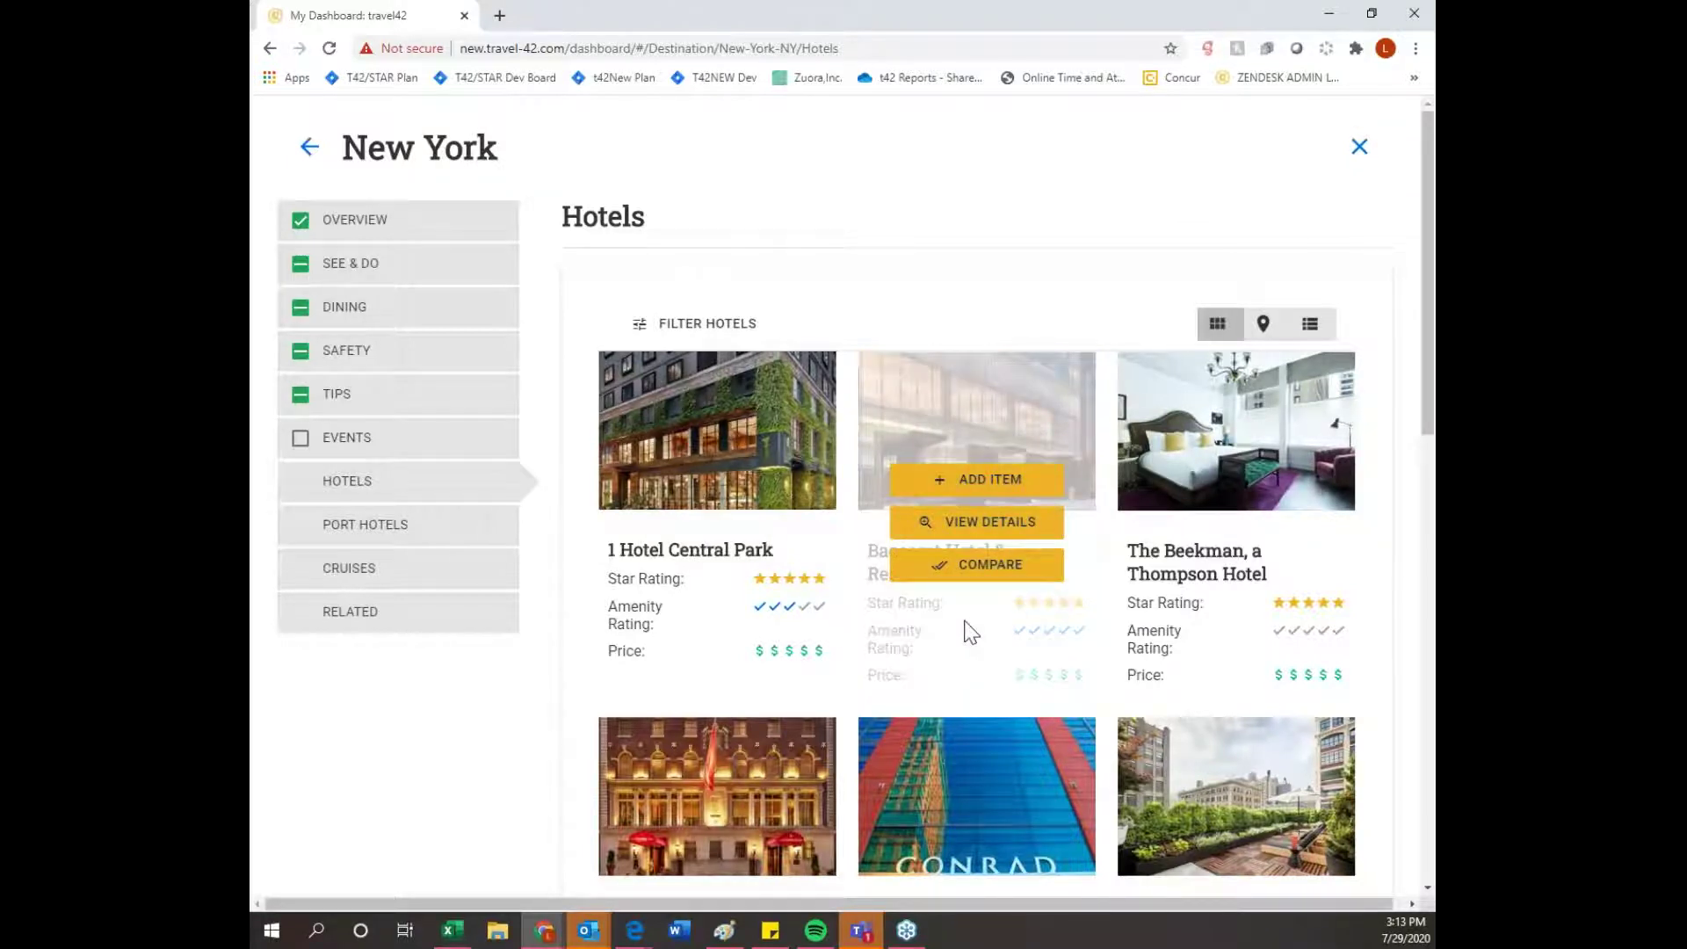
pyautogui.scroll(-3, 971, 630)
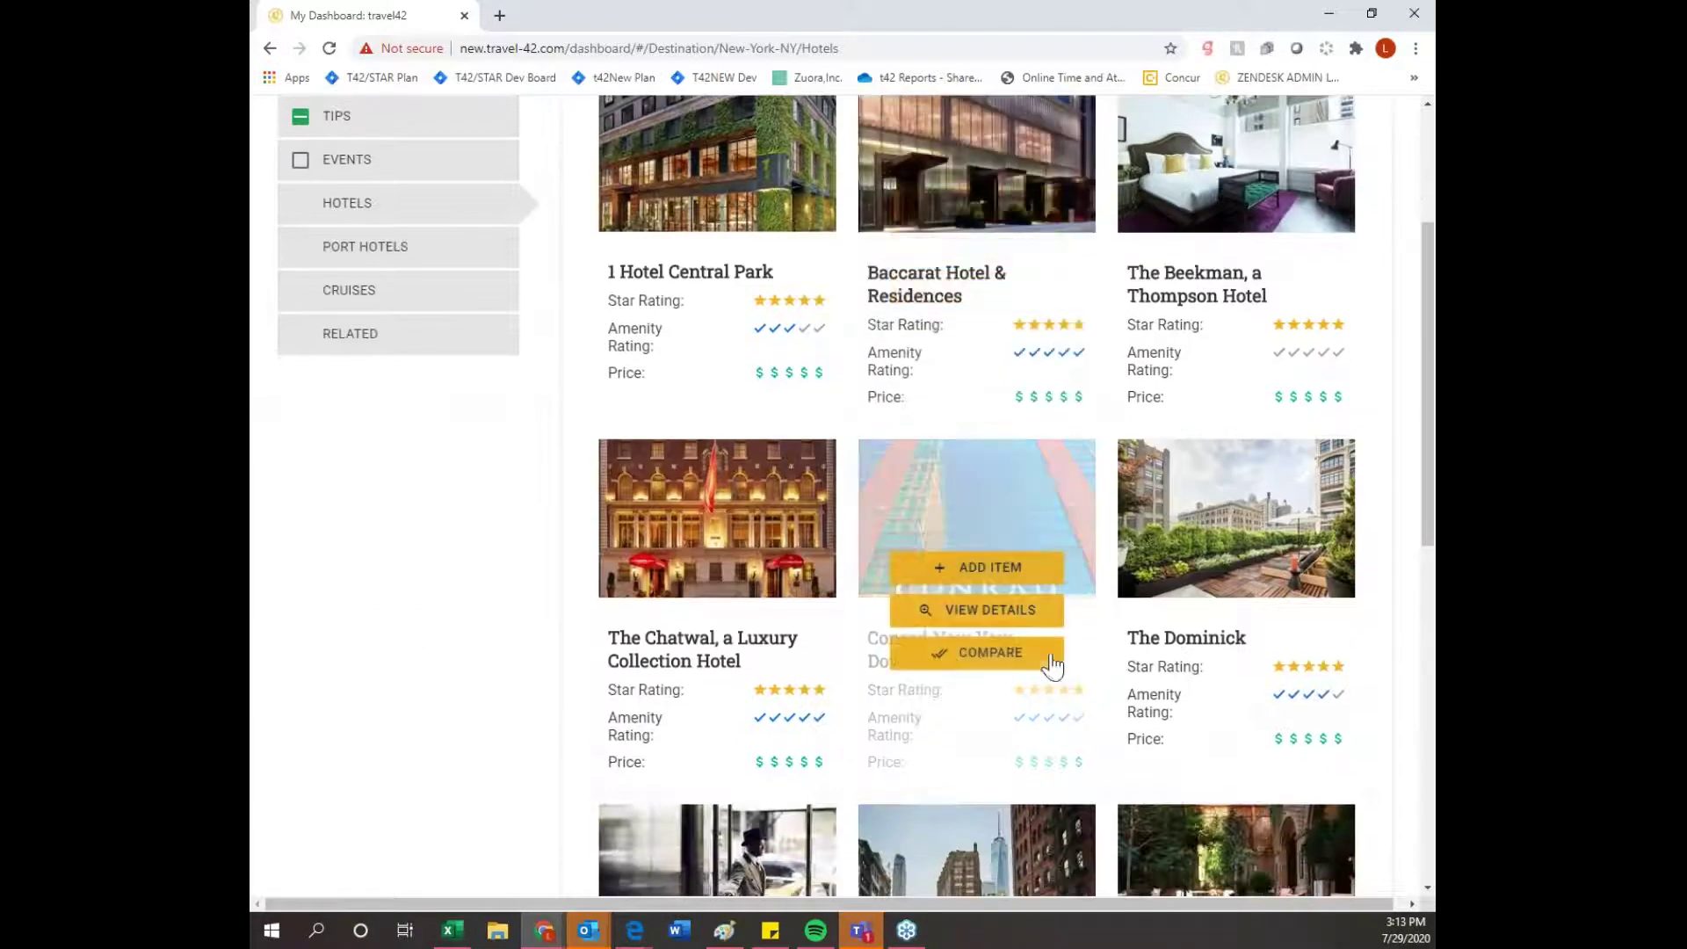
pyautogui.click(960, 572)
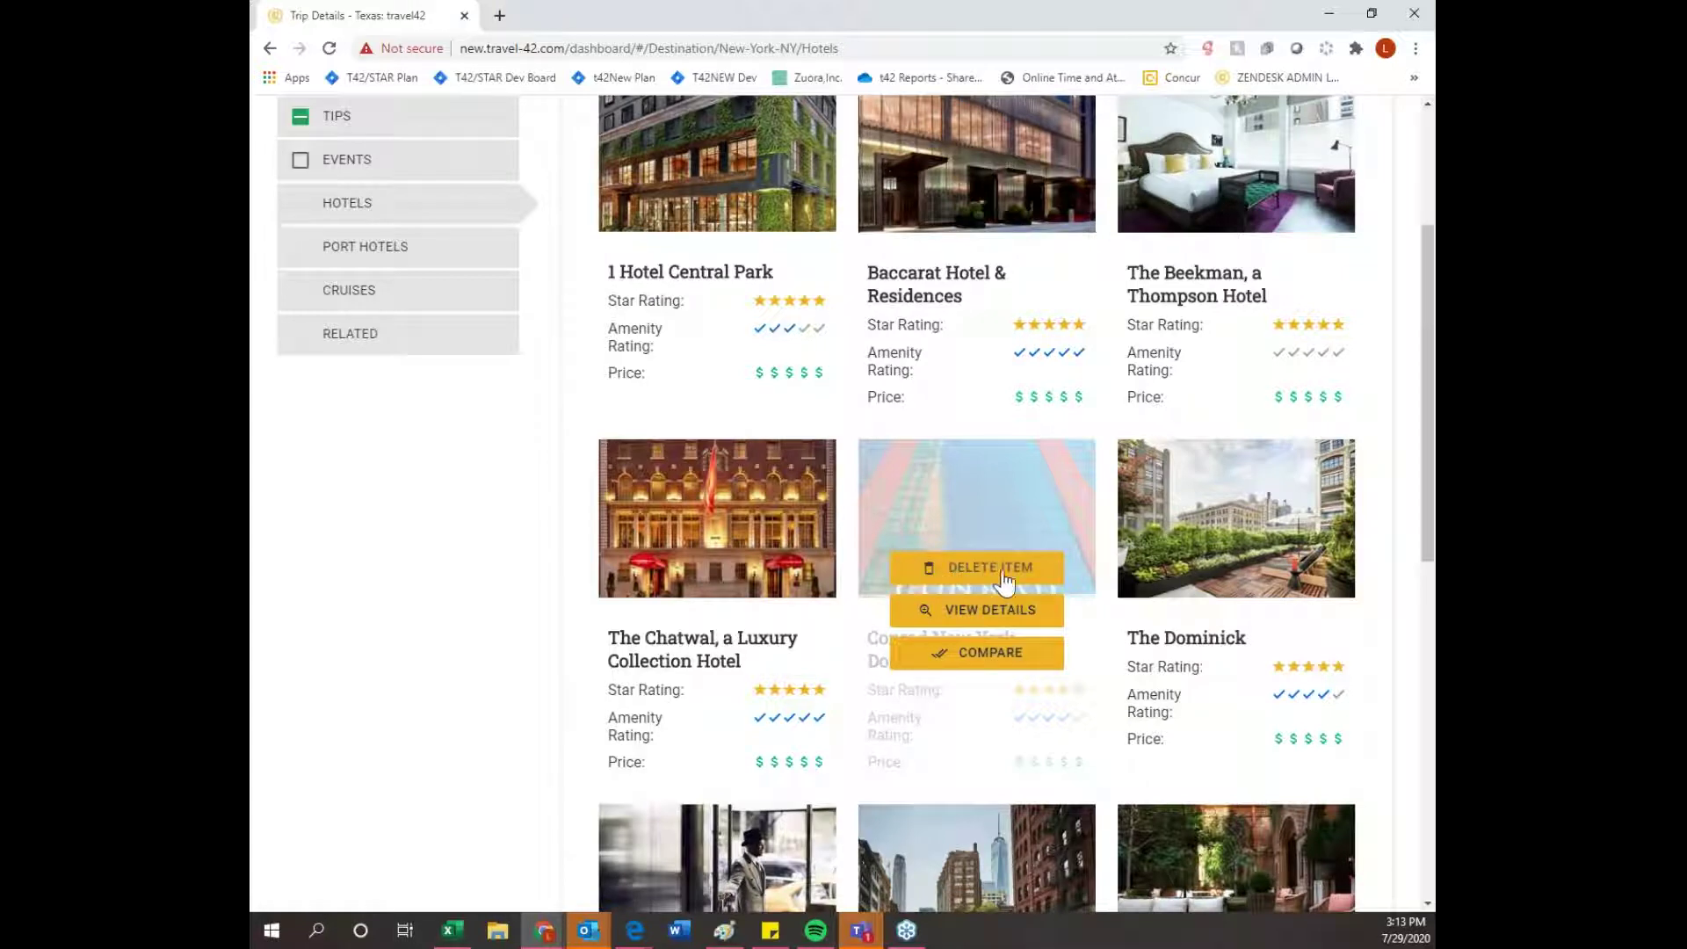
pyautogui.scroll(2, 978, 581)
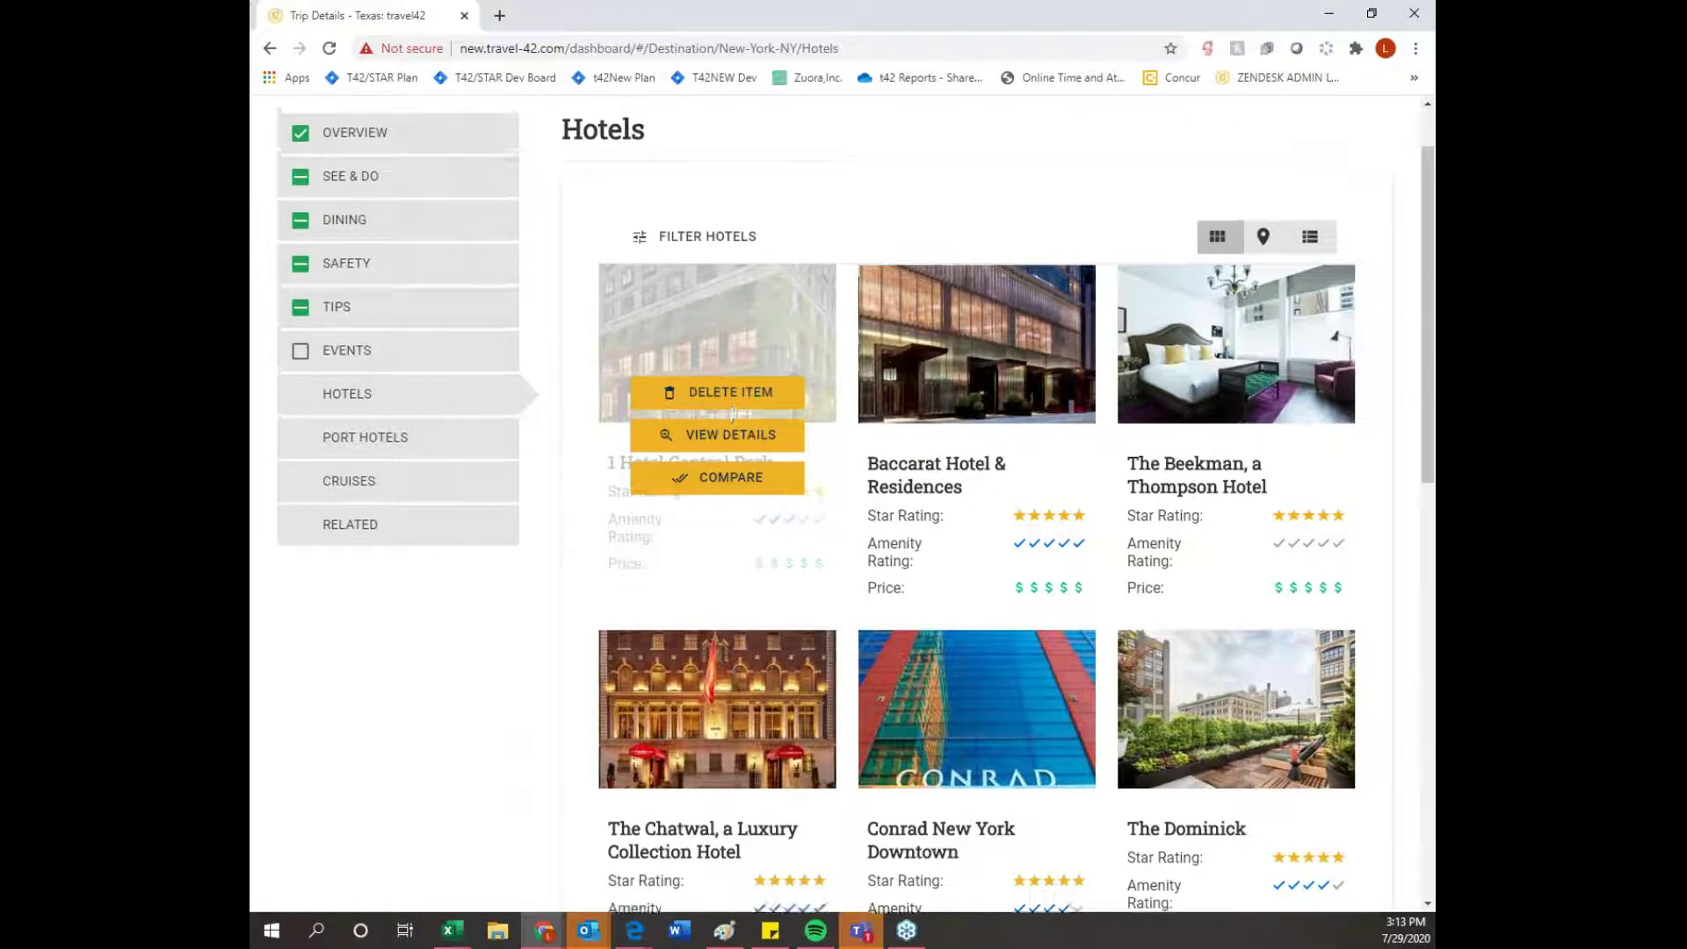
pyautogui.scroll(1, 722, 403)
pyautogui.click(1359, 149)
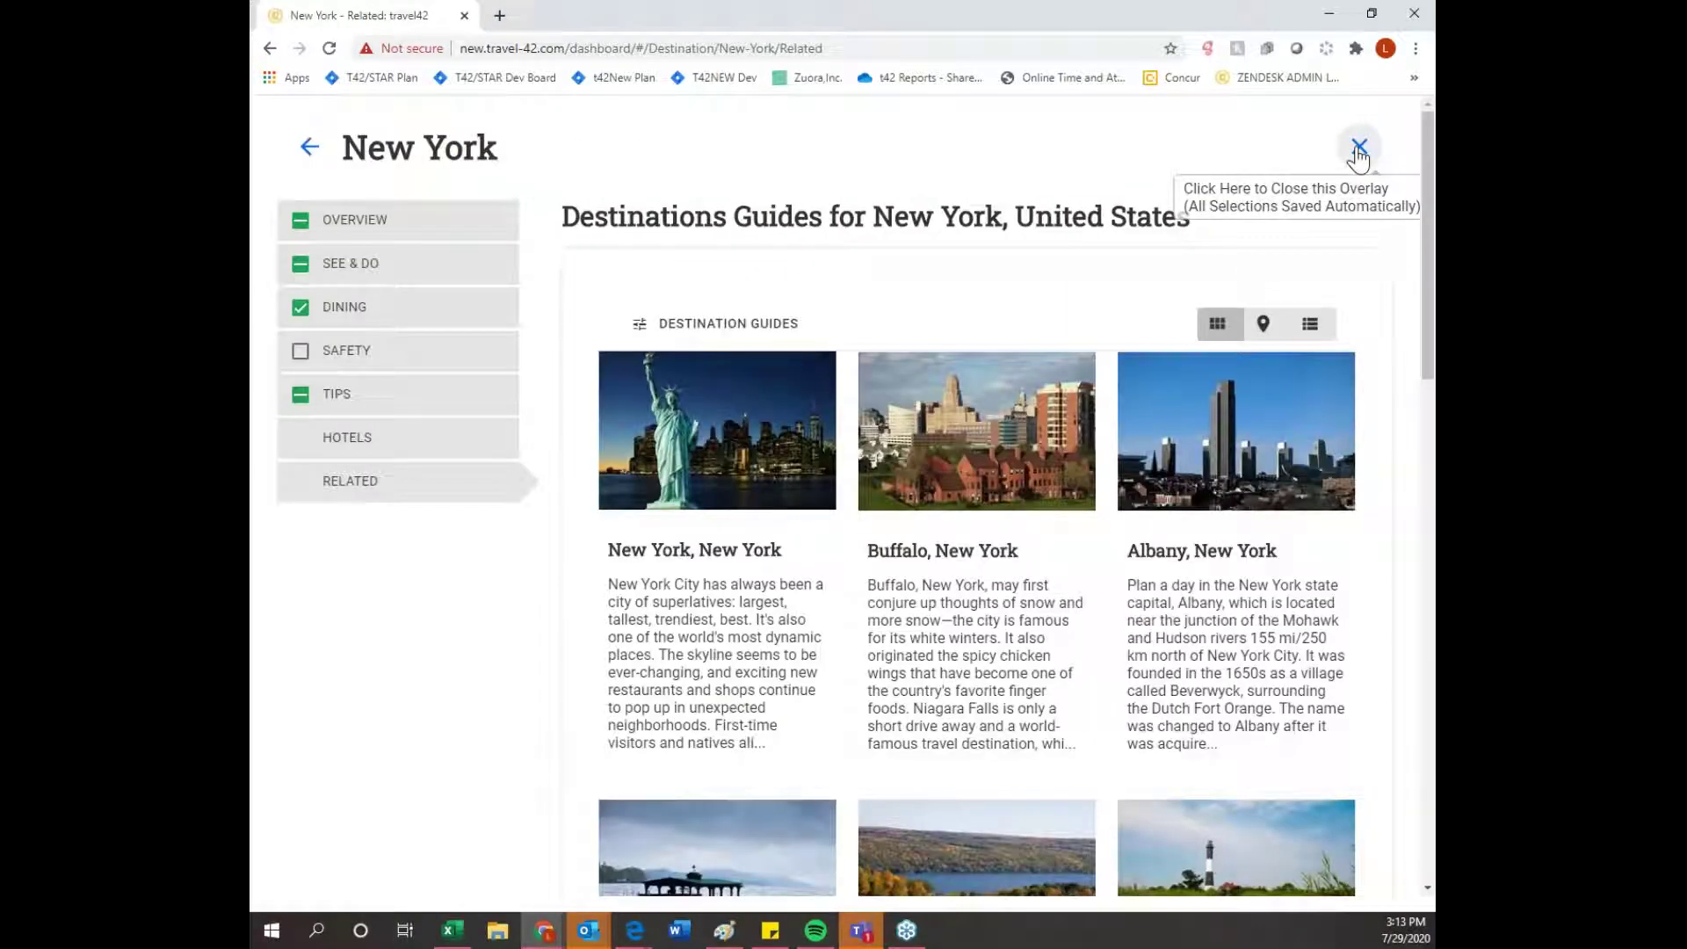
# - Close the guide and search results, then open the New York trip plan from the dashboard
pyautogui.click(1360, 150)
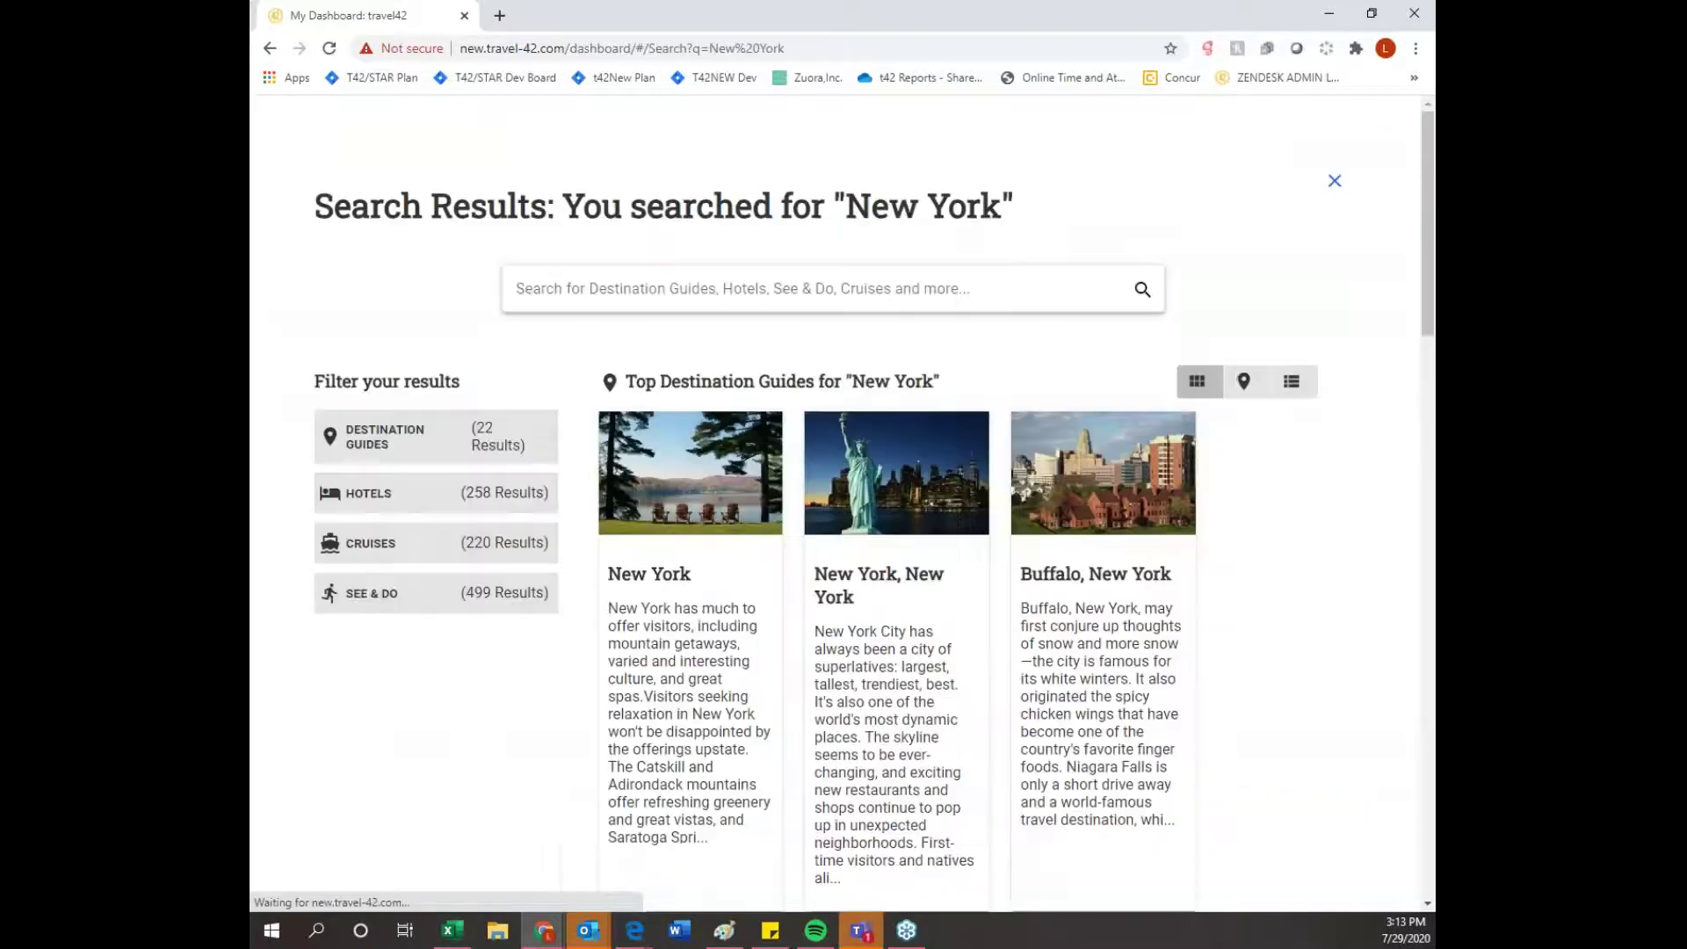
pyautogui.click(1334, 181)
pyautogui.scroll(-5, 1353, 360)
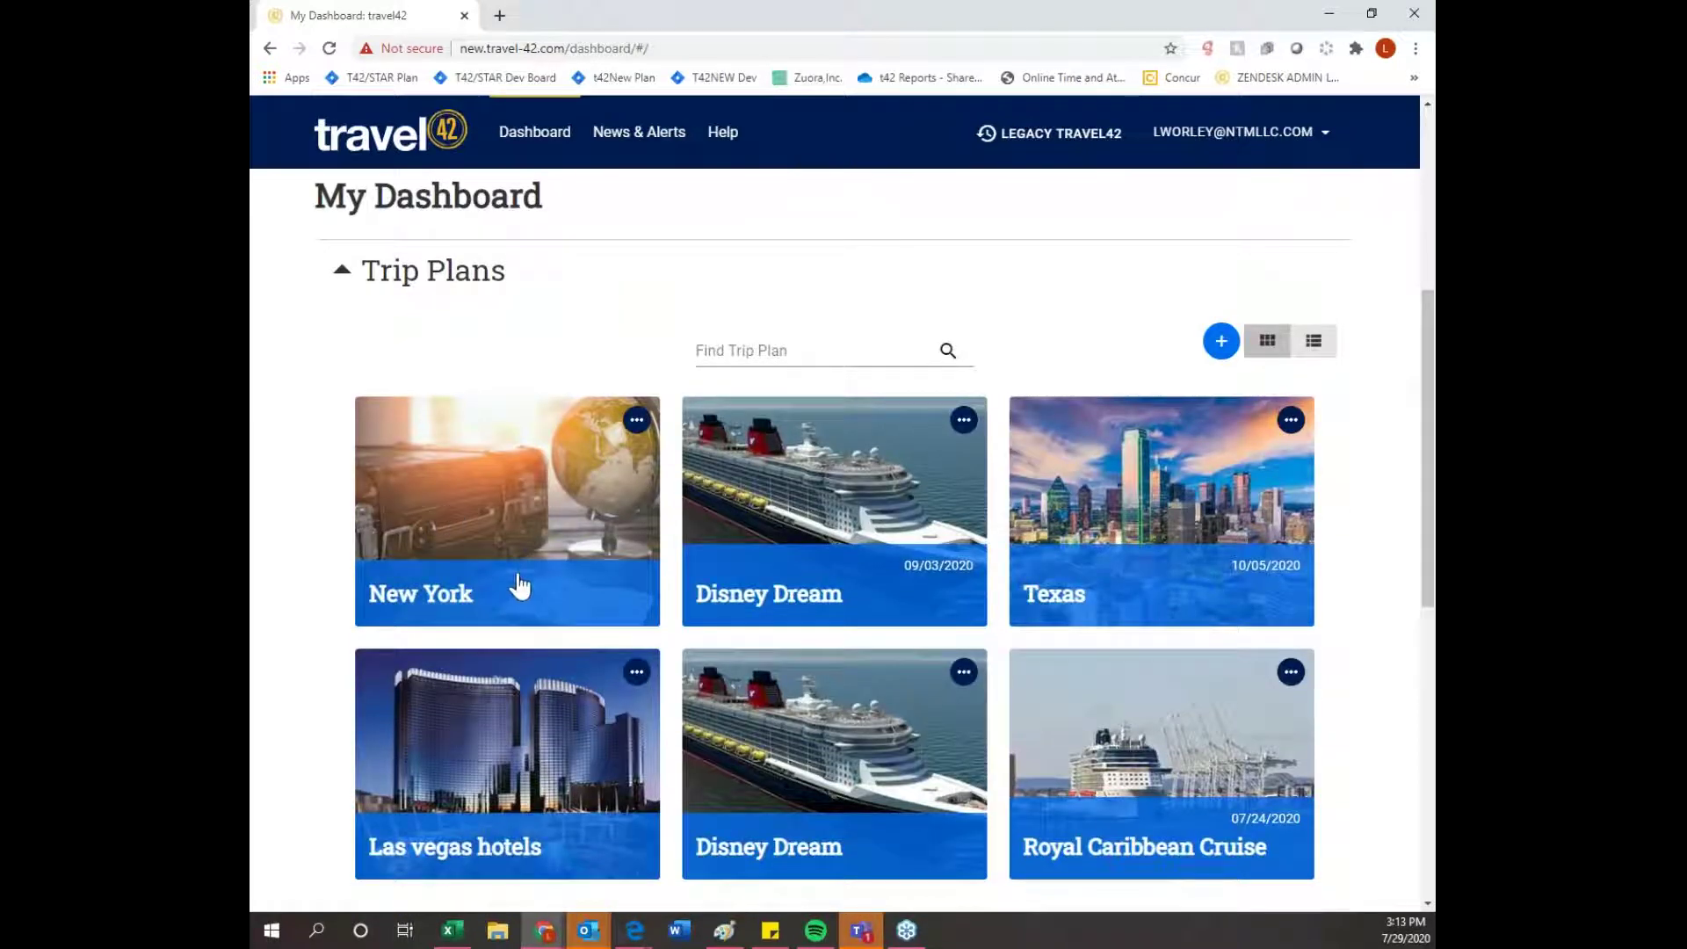
pyautogui.click(521, 546)
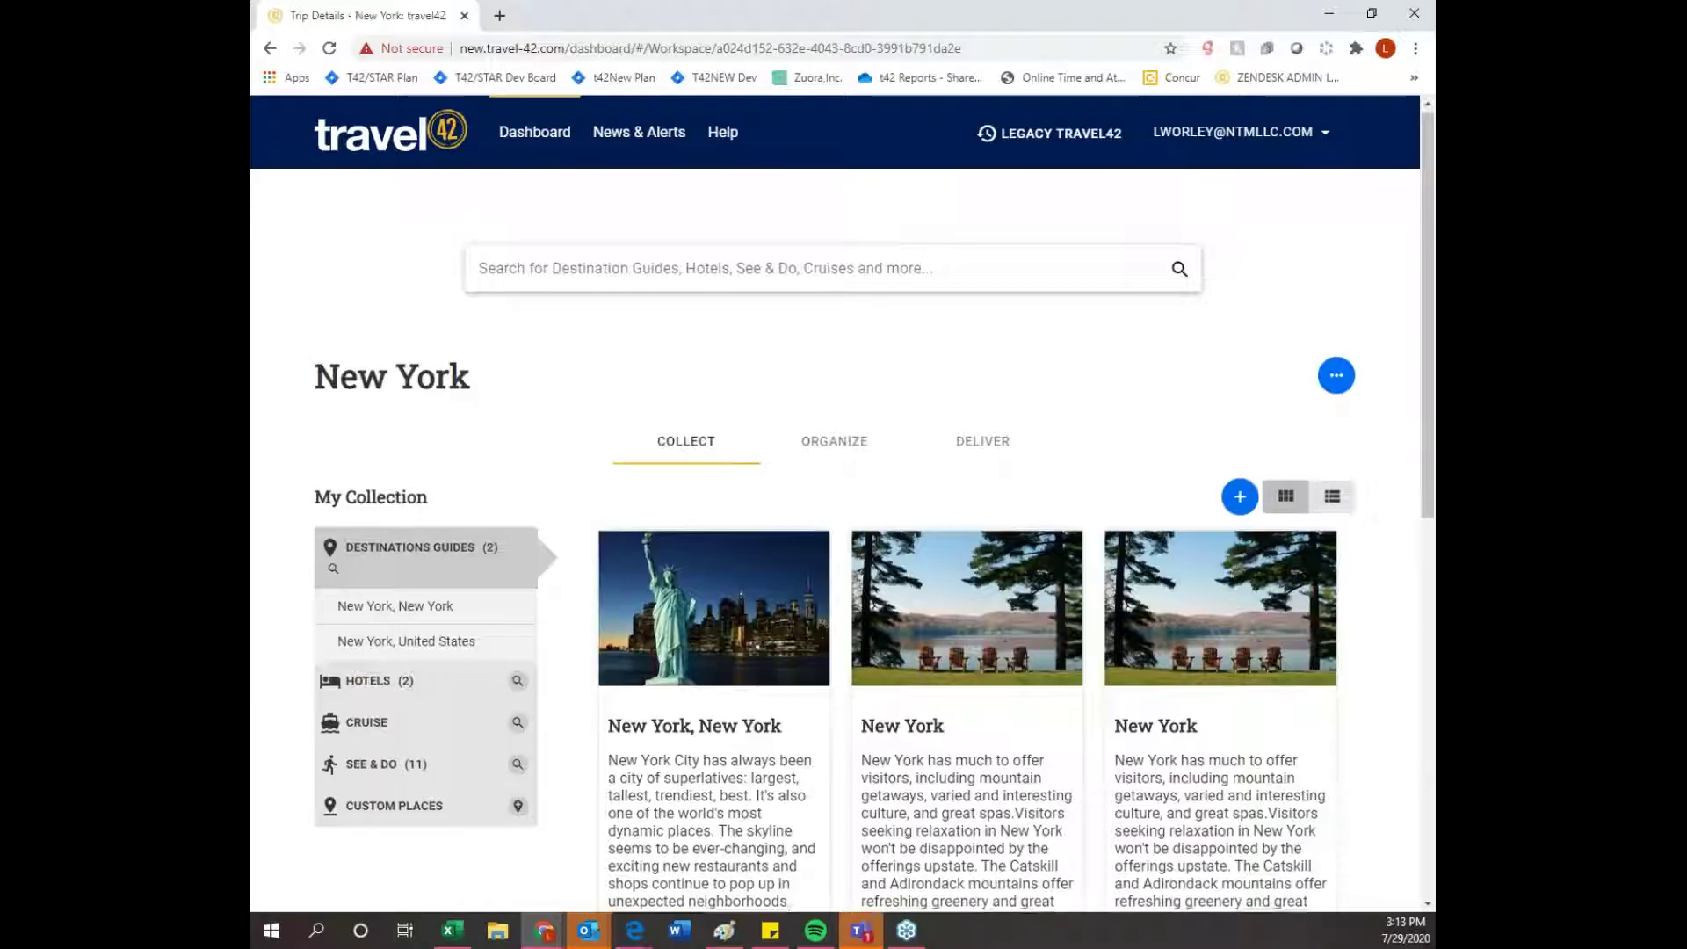
# - Scroll through the New York plan's collection to find its two hotels
pyautogui.scroll(-3, 527, 527)
pyautogui.scroll(-2, 530, 606)
pyautogui.scroll(3, 530, 606)
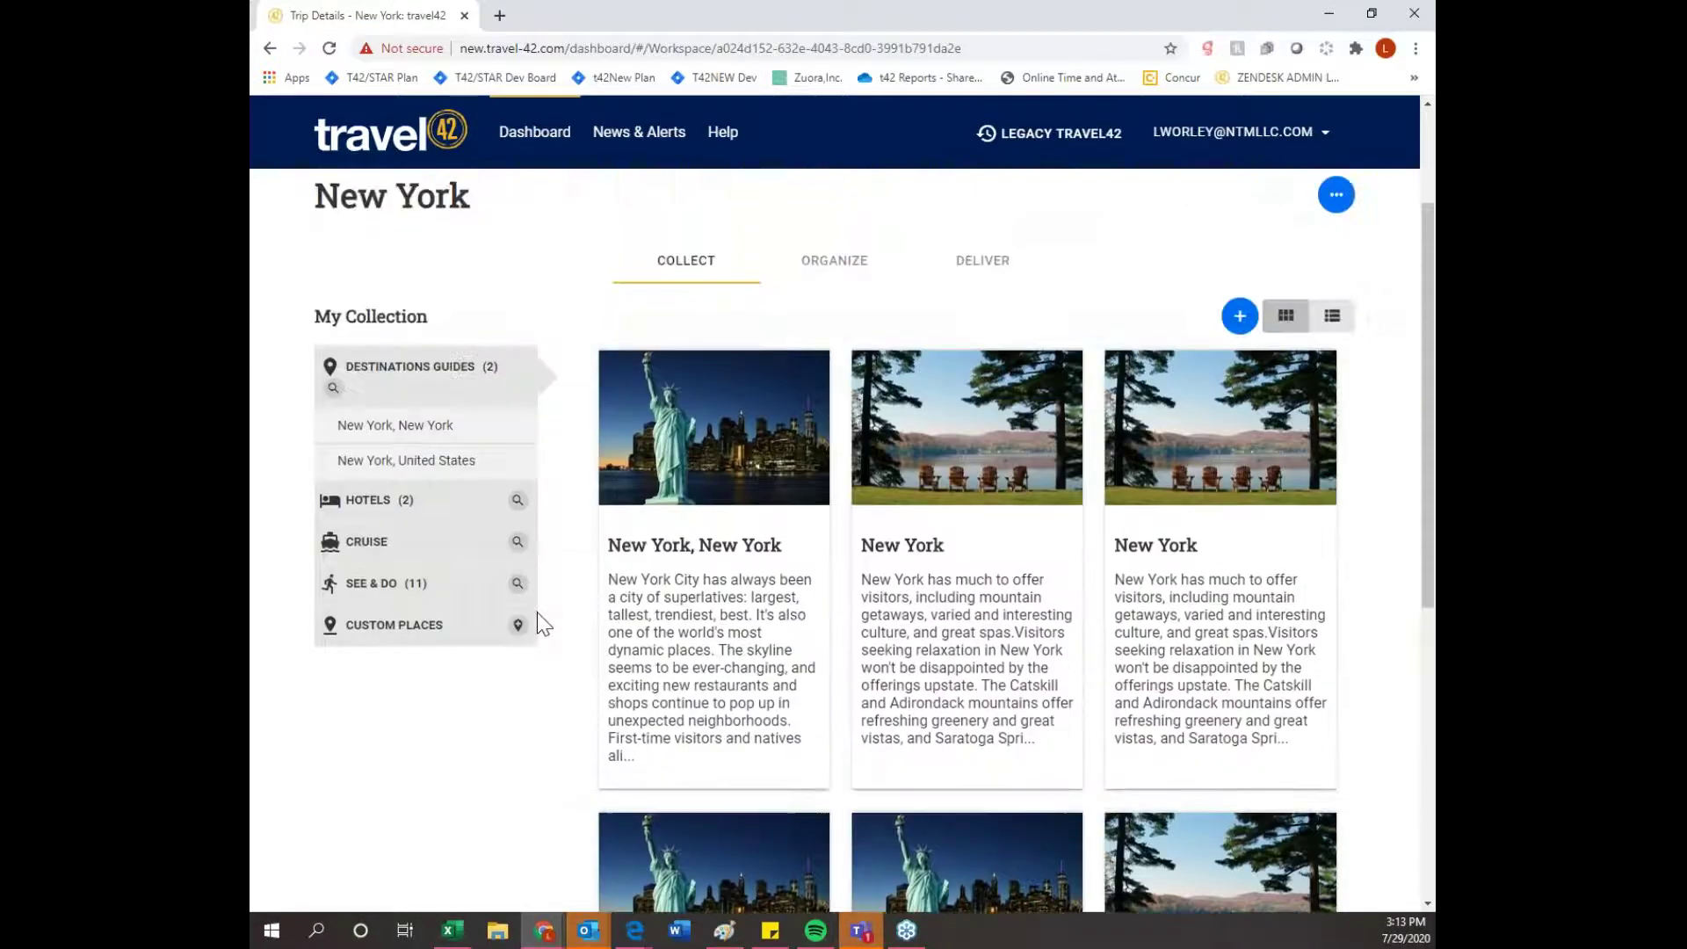
pyautogui.moveTo(809, 629)
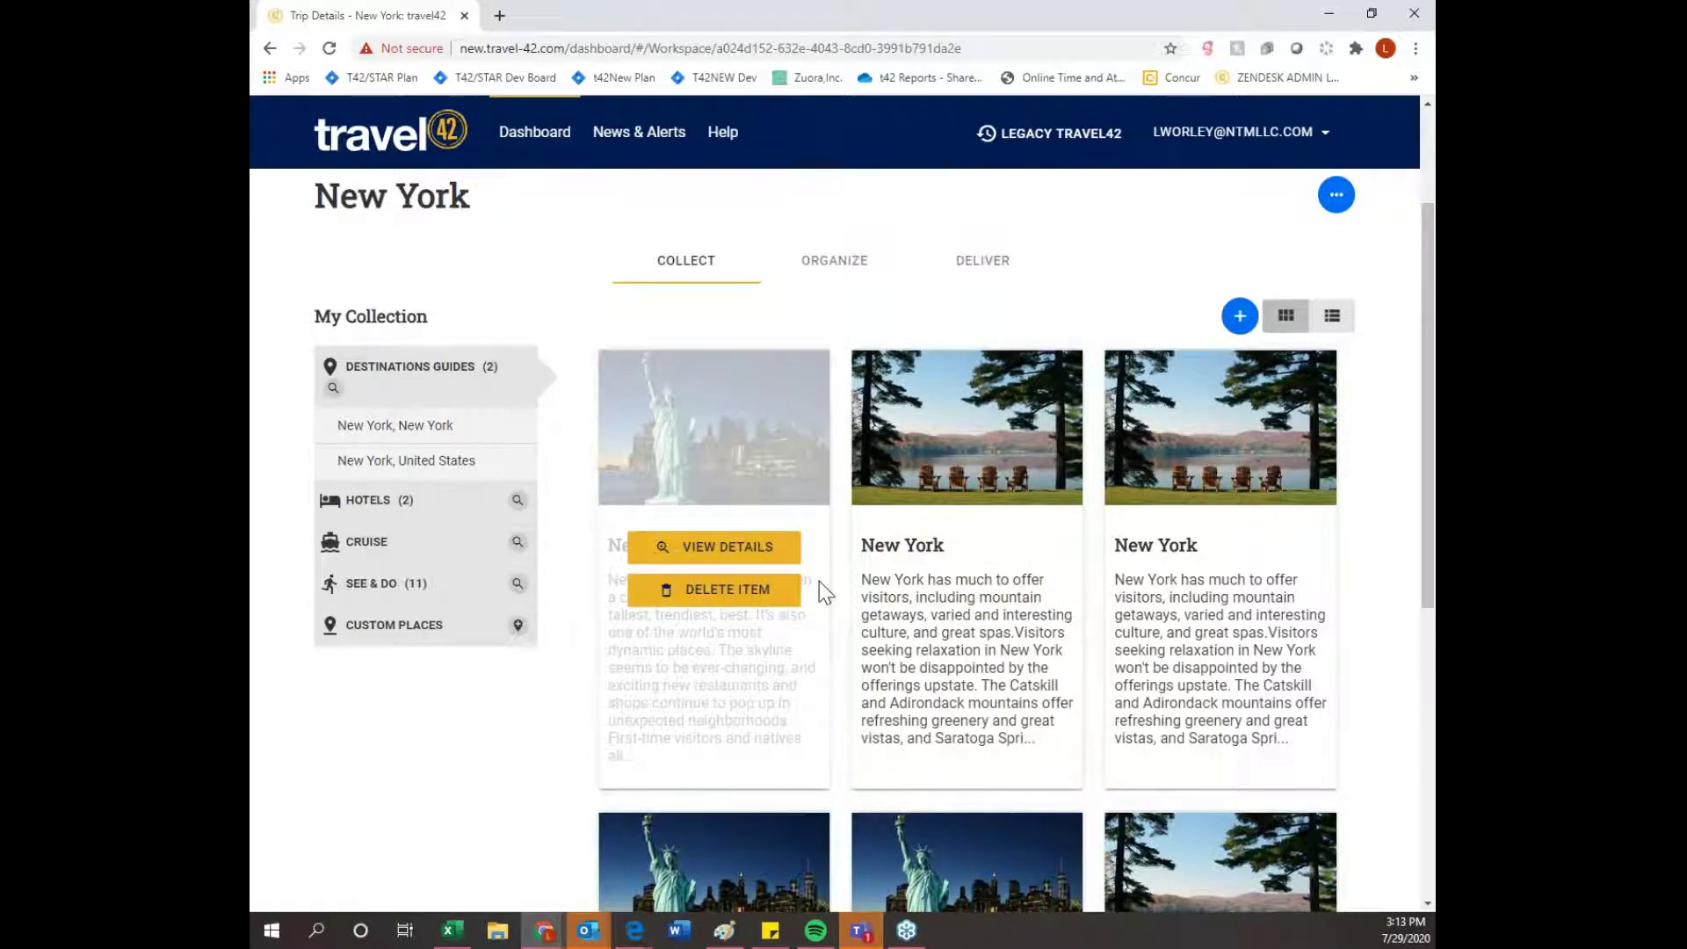
pyautogui.scroll(-1, 819, 583)
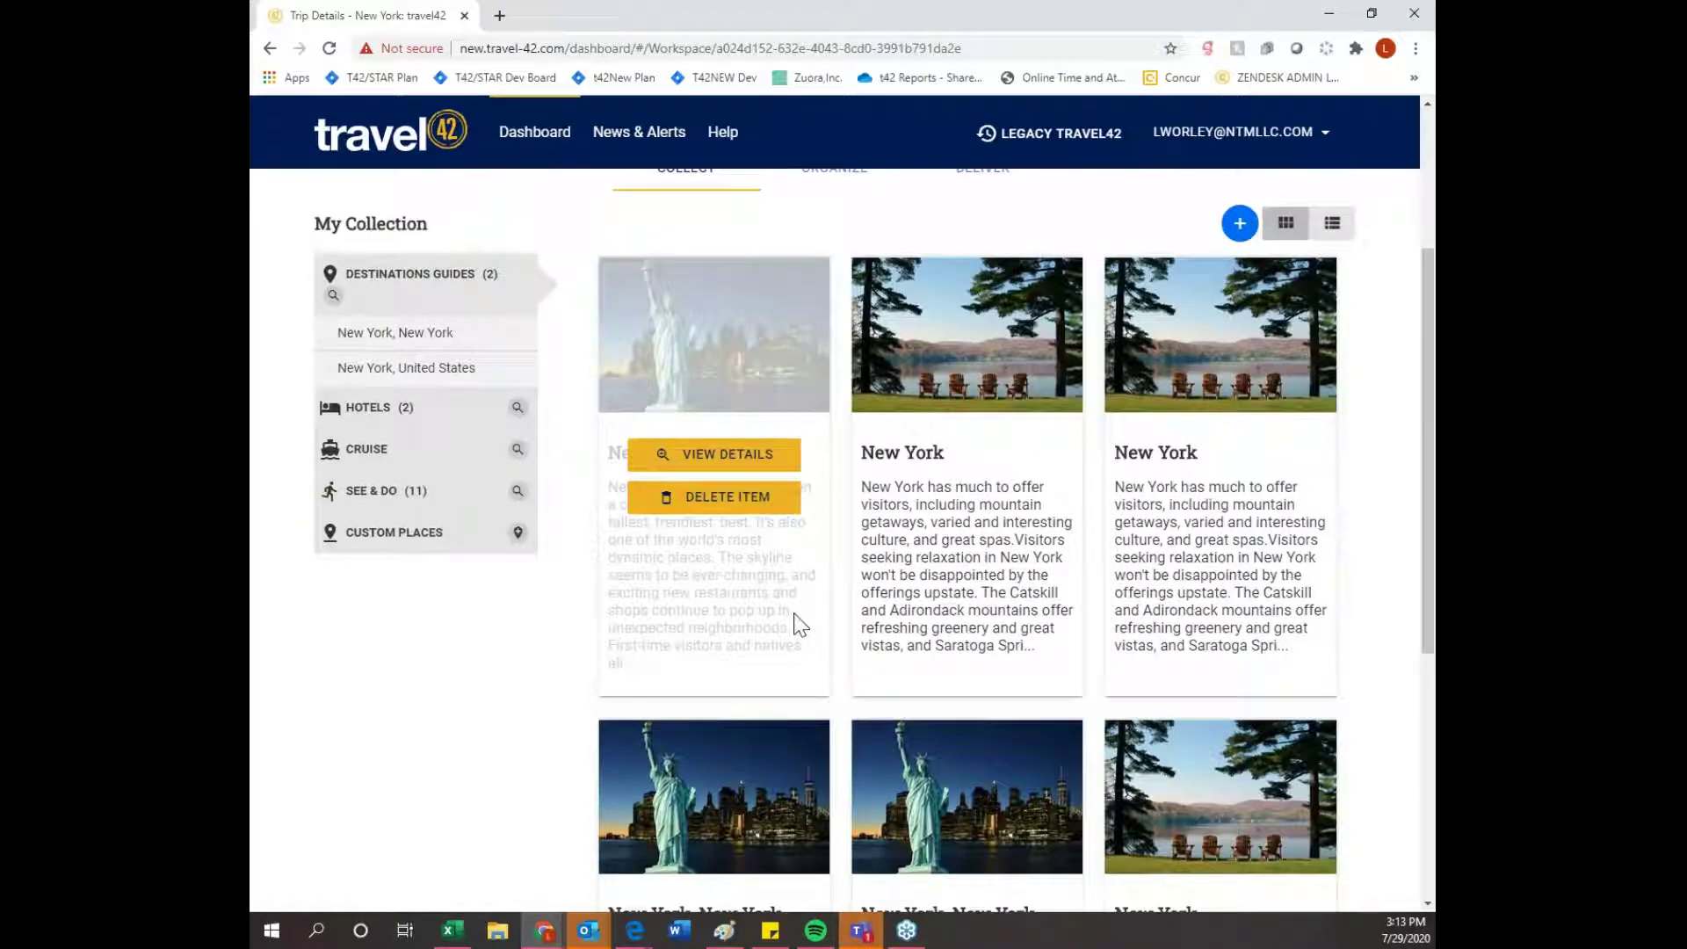
pyautogui.scroll(-1, 659, 606)
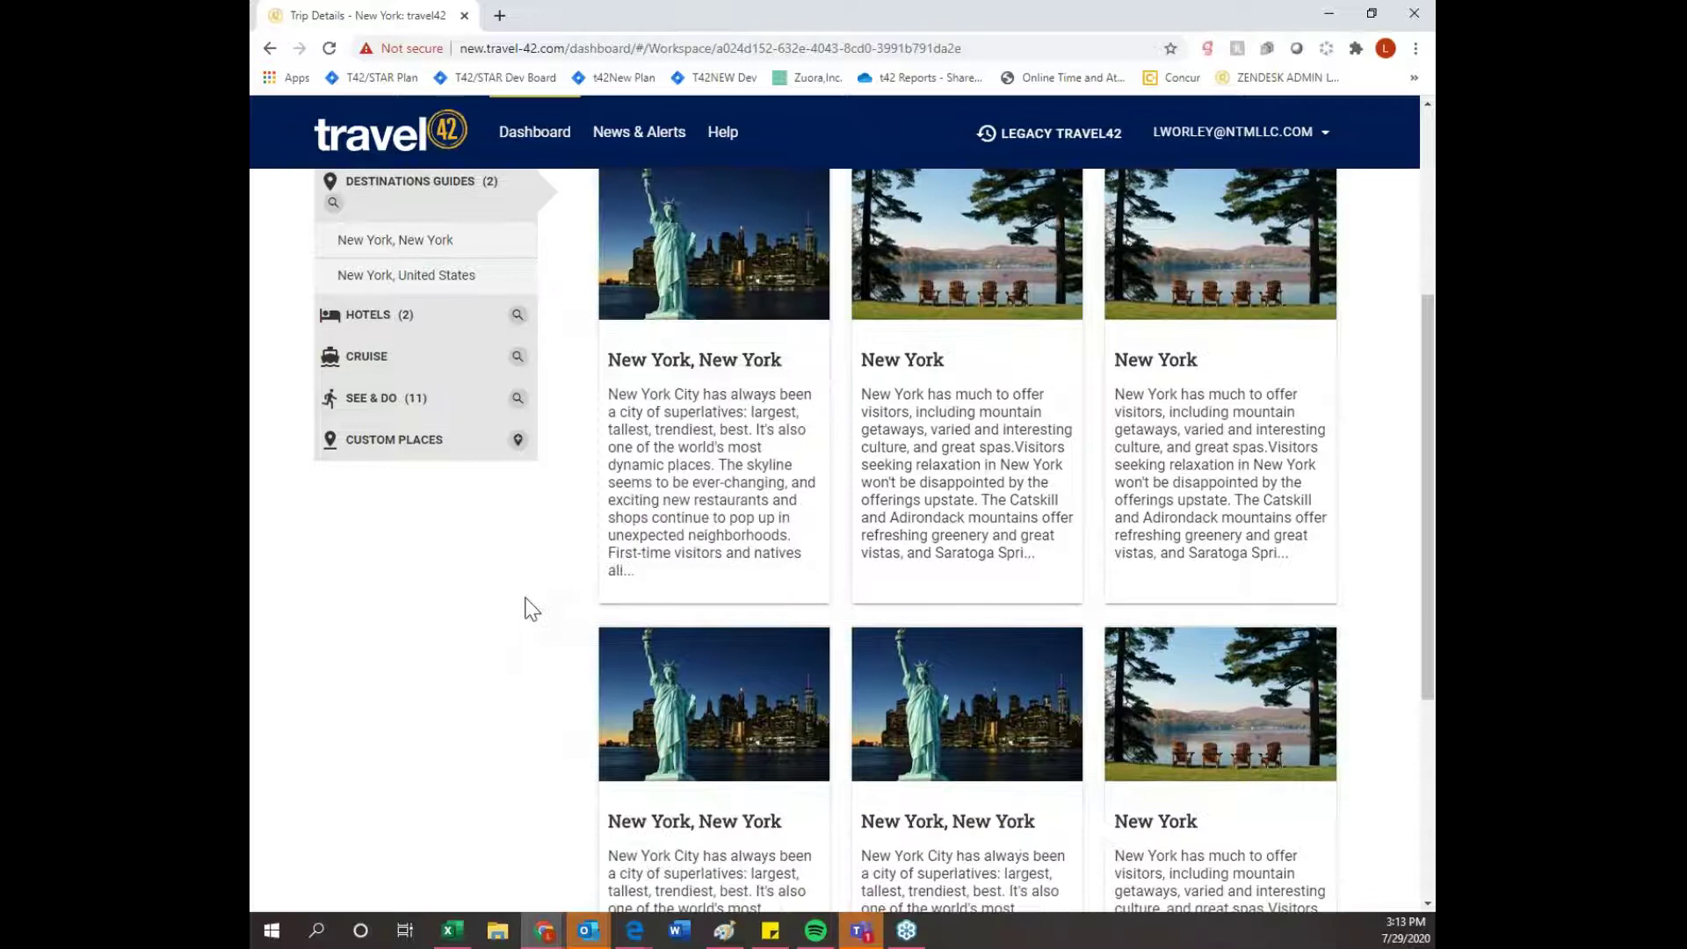
pyautogui.scroll(2, 531, 609)
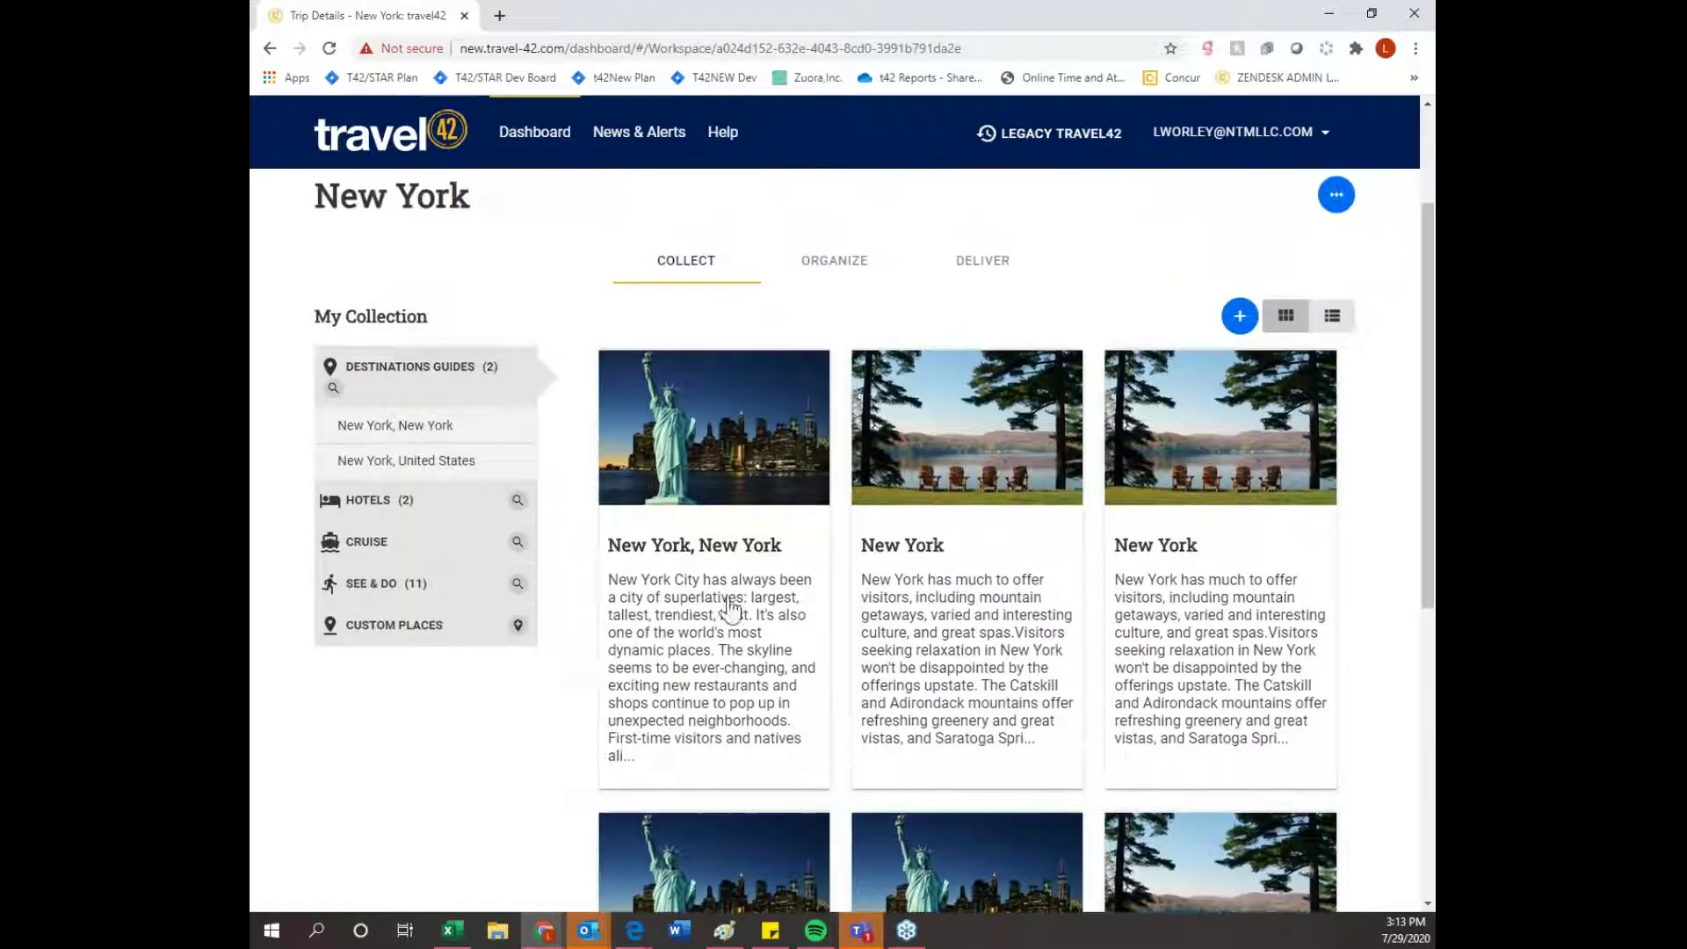
pyautogui.moveTo(668, 597)
pyautogui.moveTo(430, 471)
pyautogui.moveTo(430, 439)
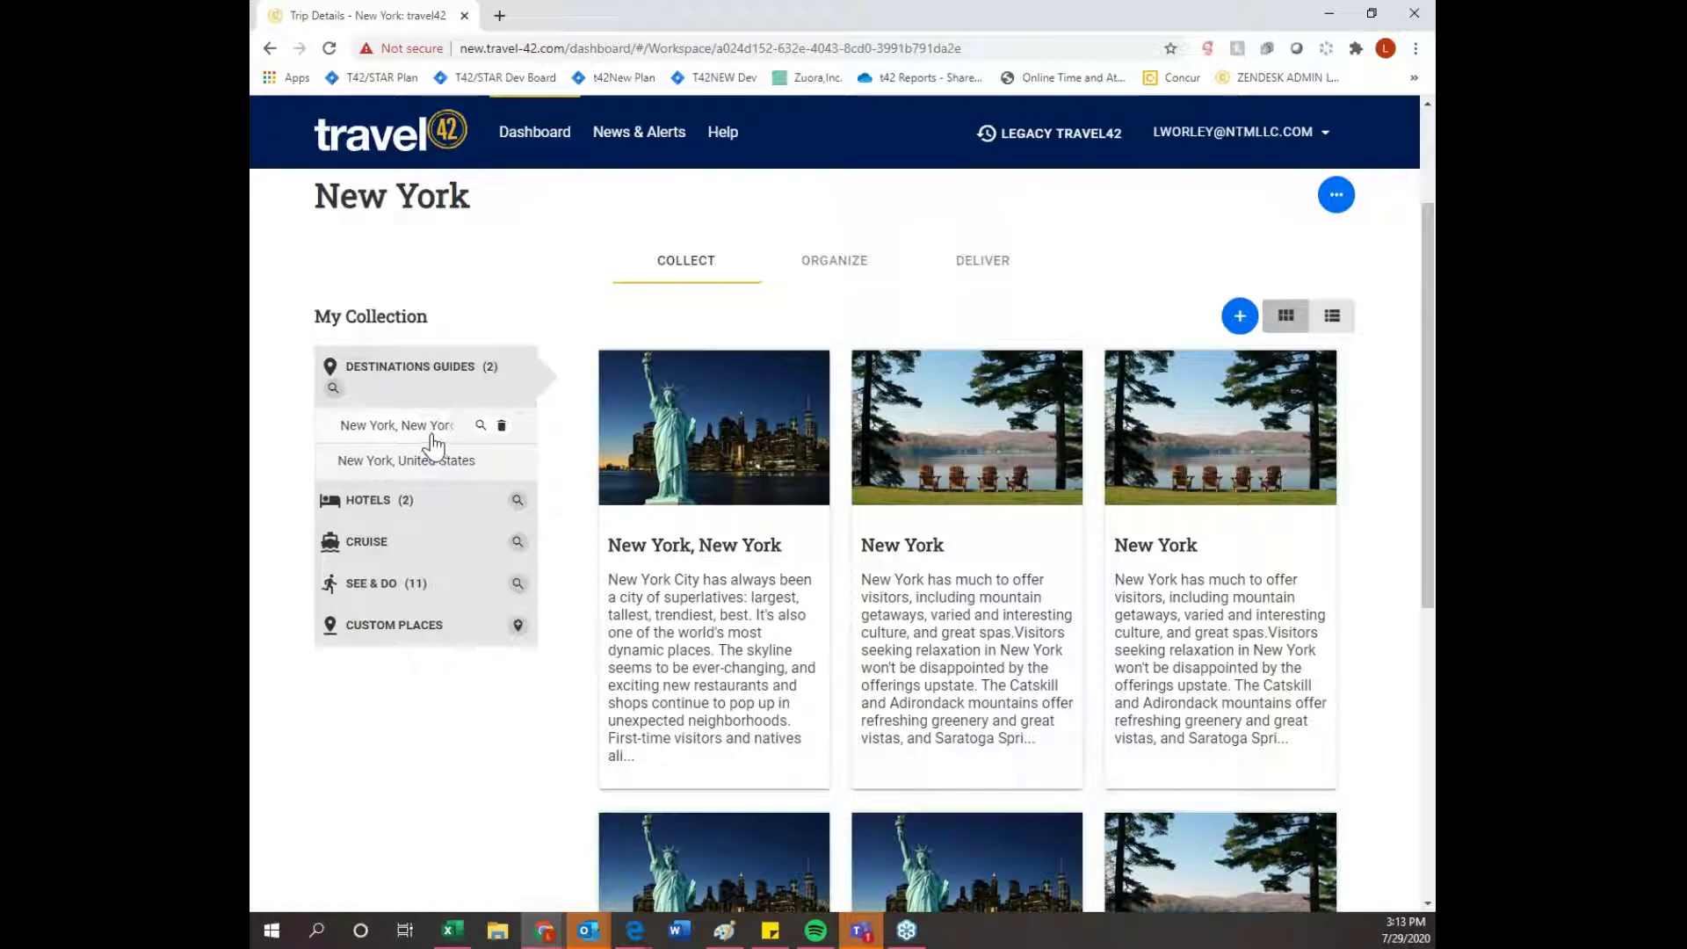
pyautogui.click(433, 497)
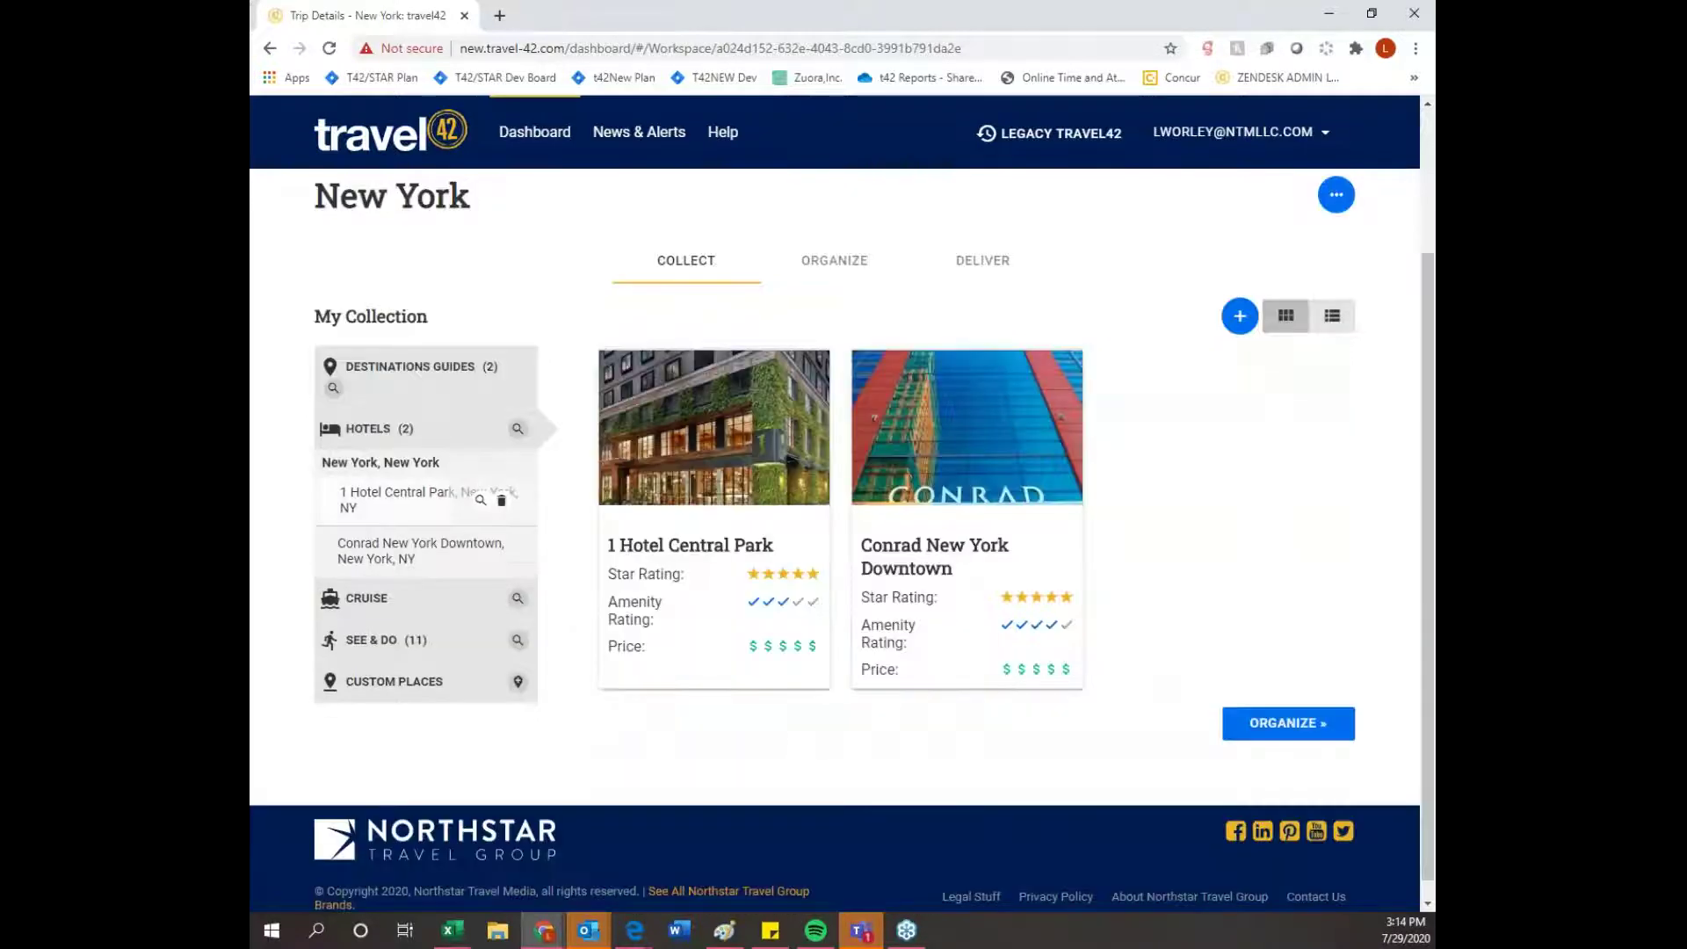
pyautogui.click(437, 643)
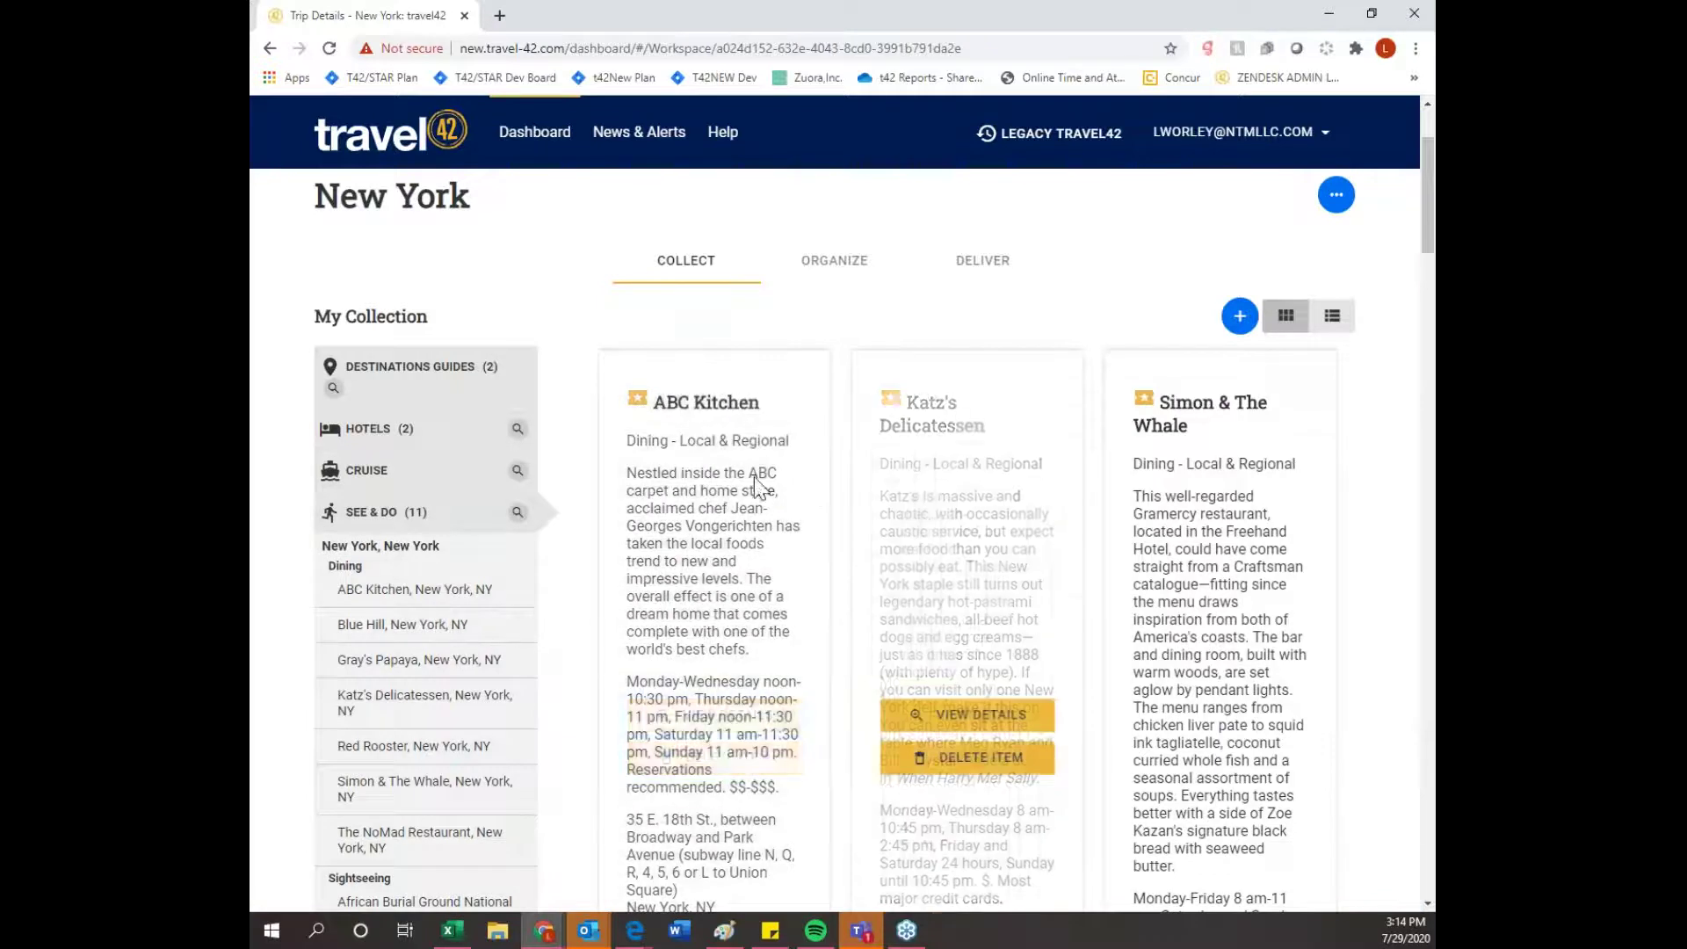
pyautogui.moveTo(1177, 532)
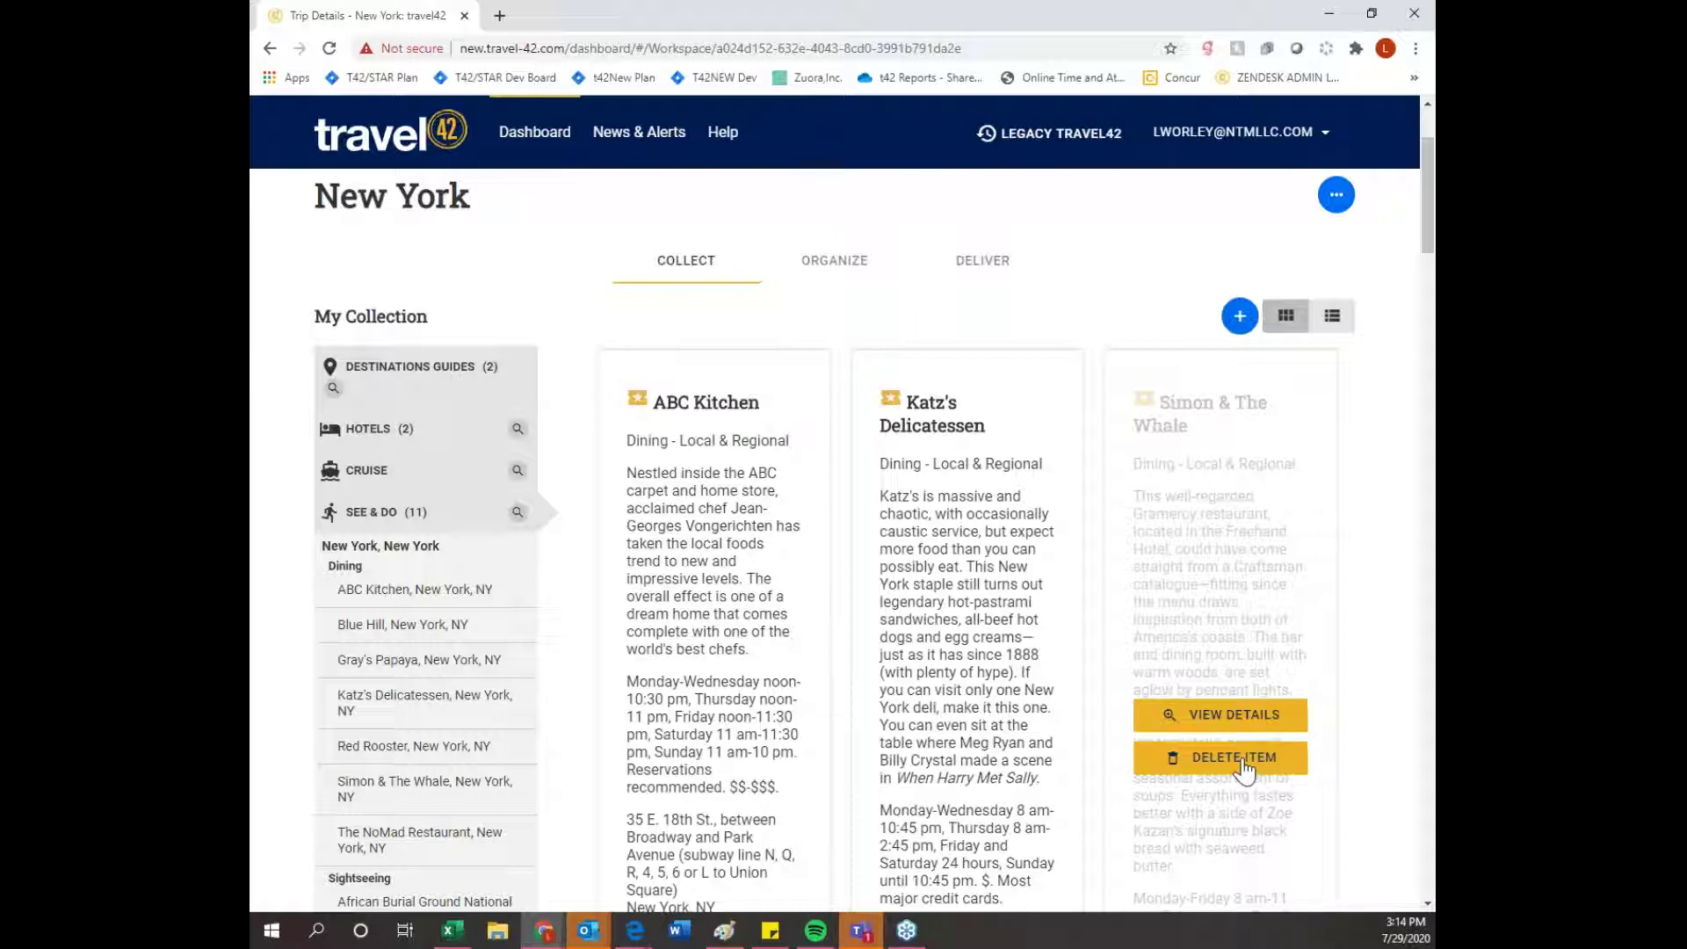
pyautogui.moveTo(504, 600)
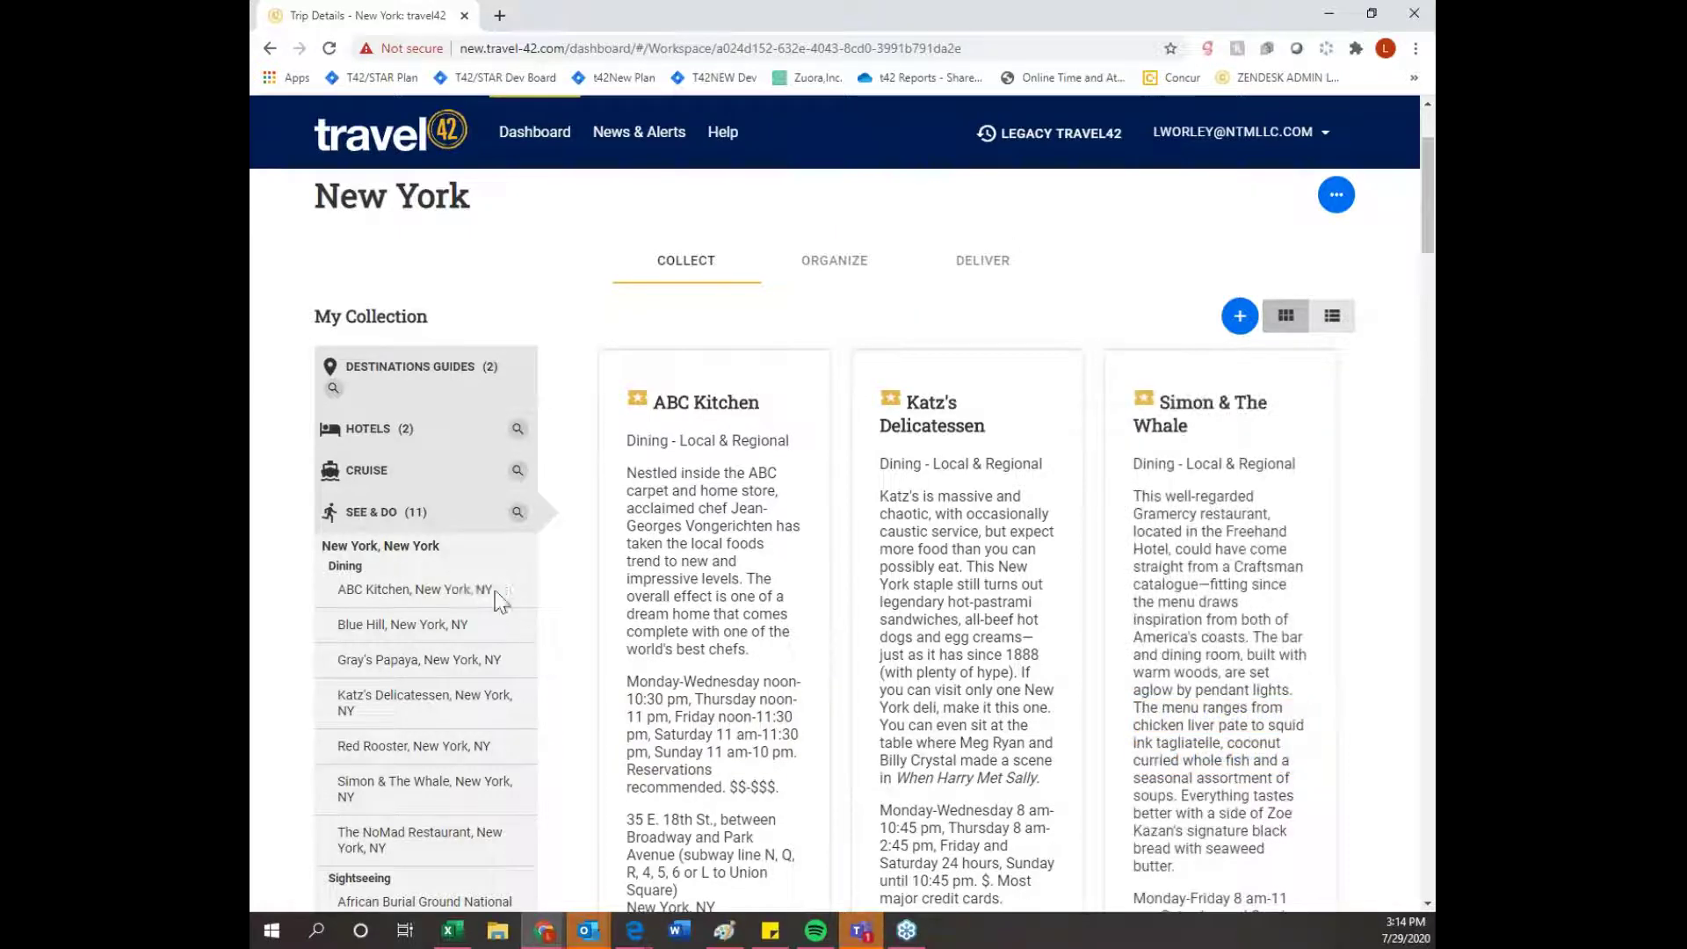
pyautogui.moveTo(500, 640)
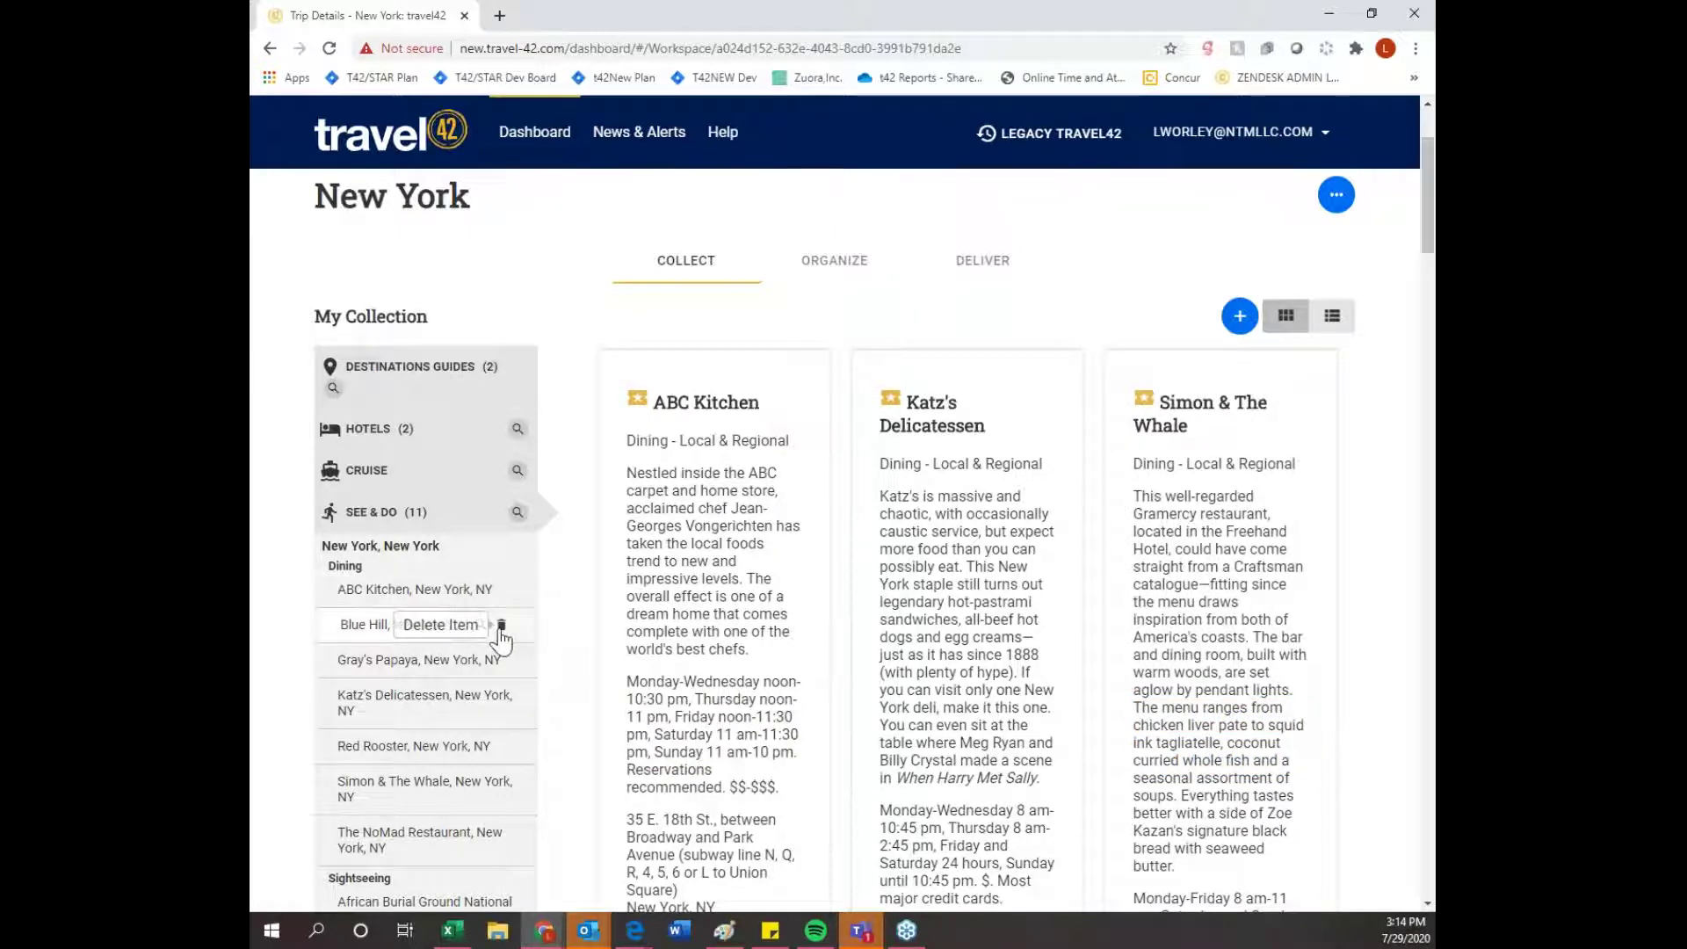
pyautogui.scroll(-5, 501, 637)
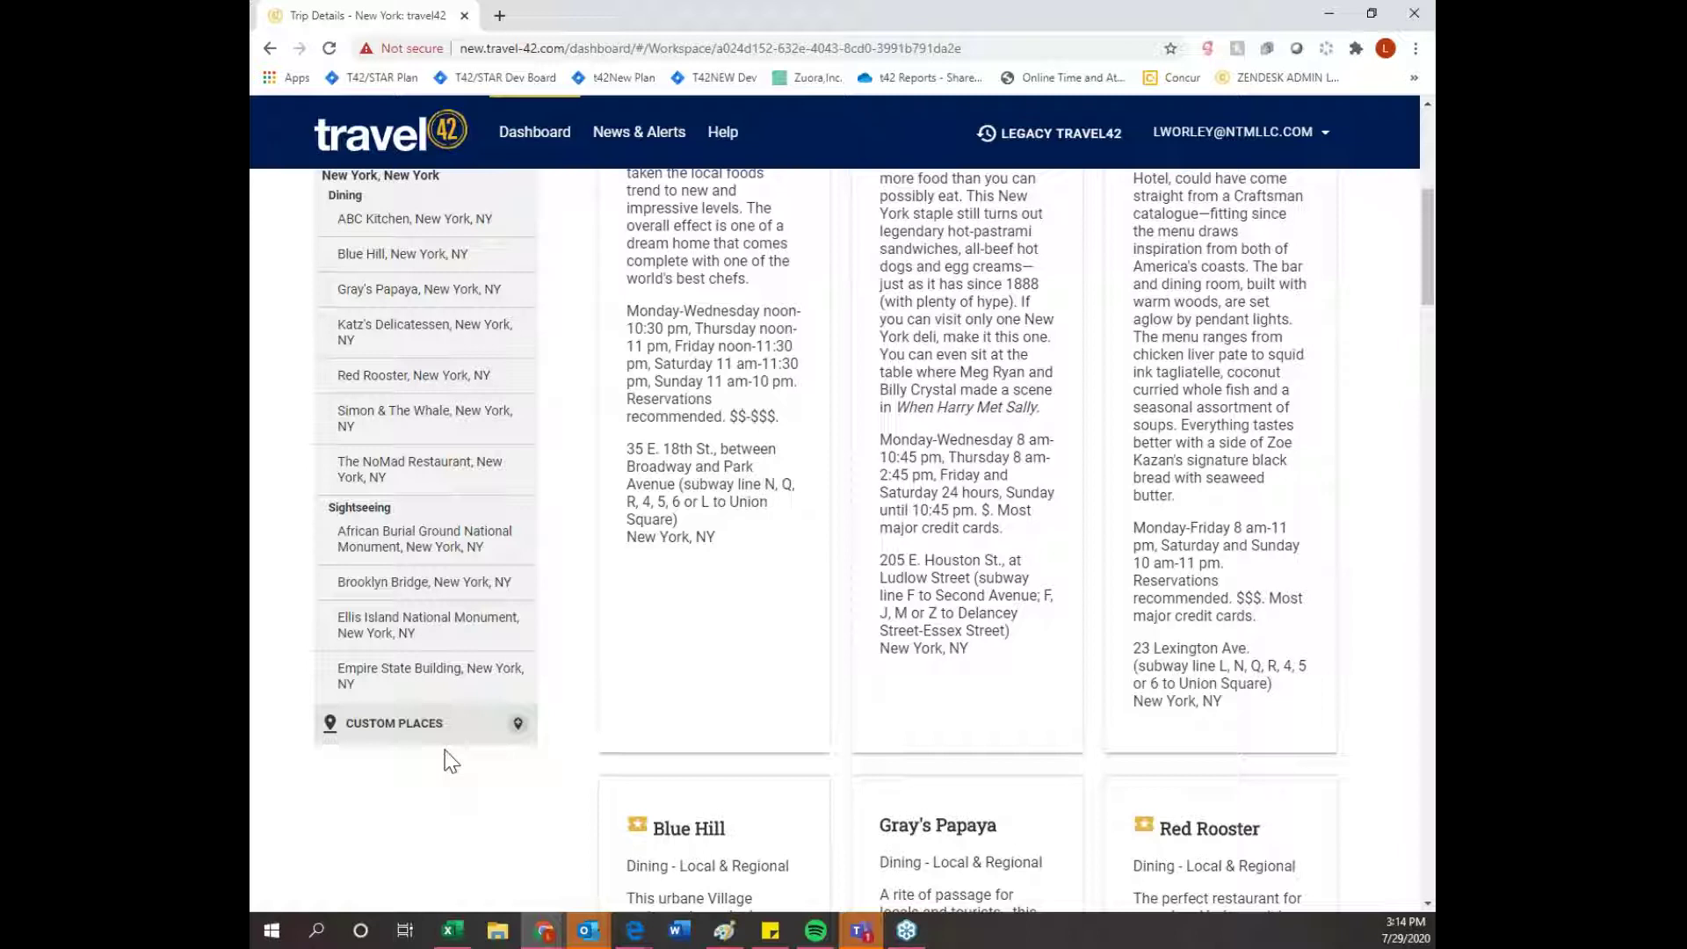
# - Save a new custom place named 'Airport' with place type Airport
pyautogui.click(517, 727)
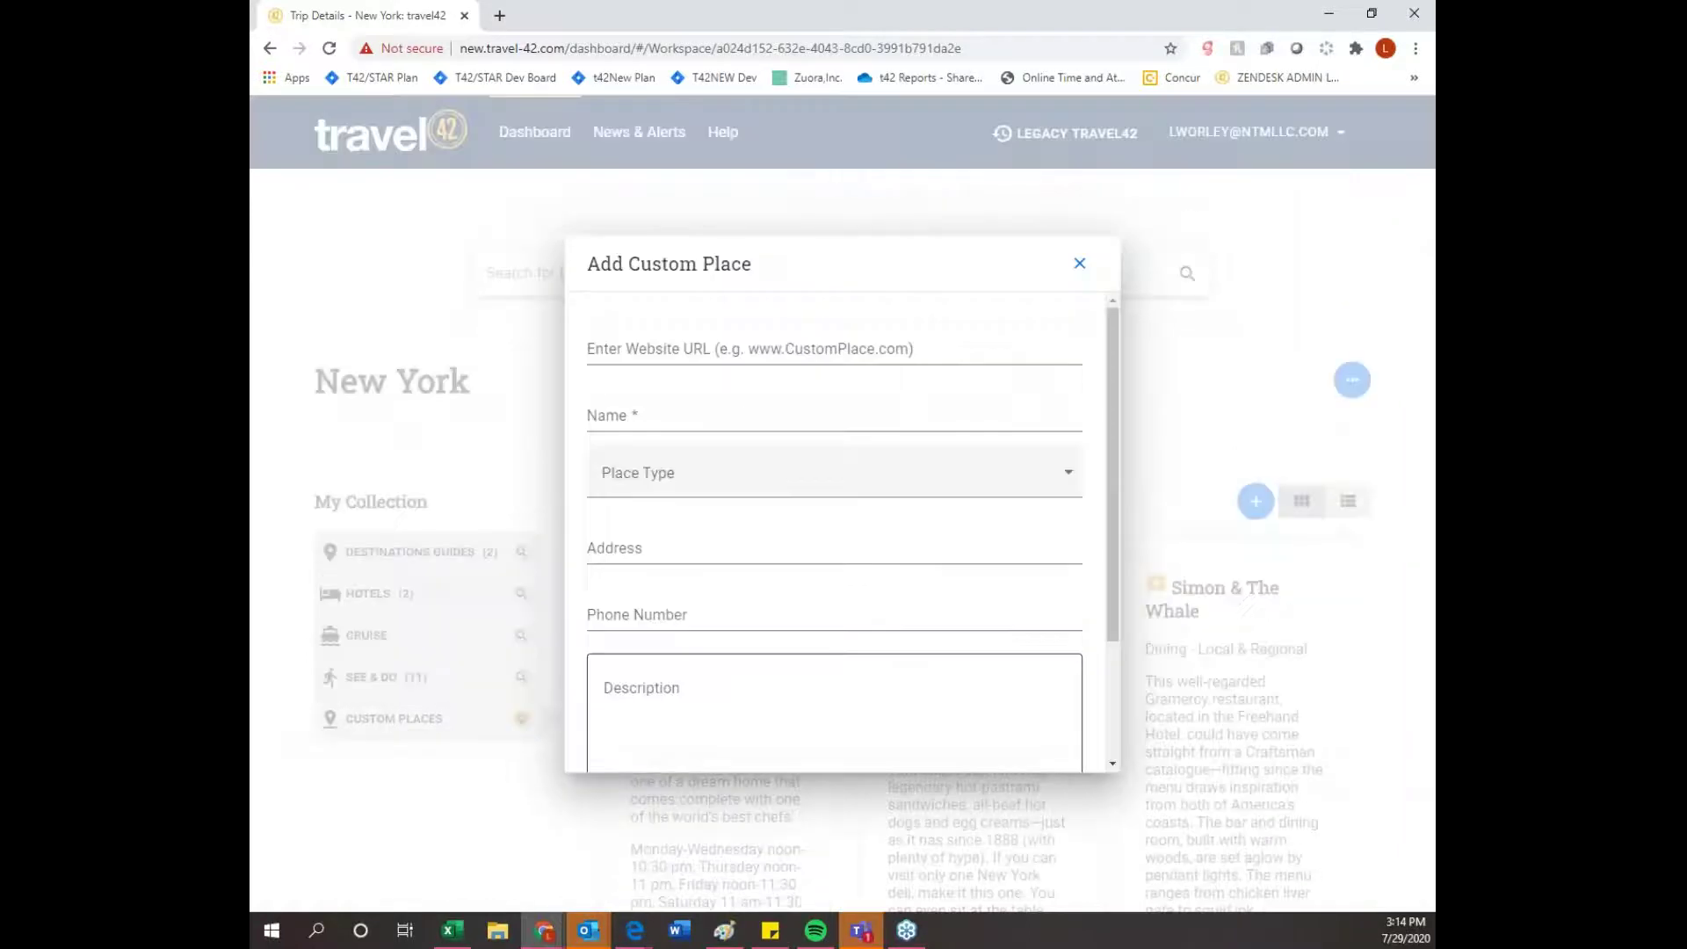
pyautogui.click(681, 349)
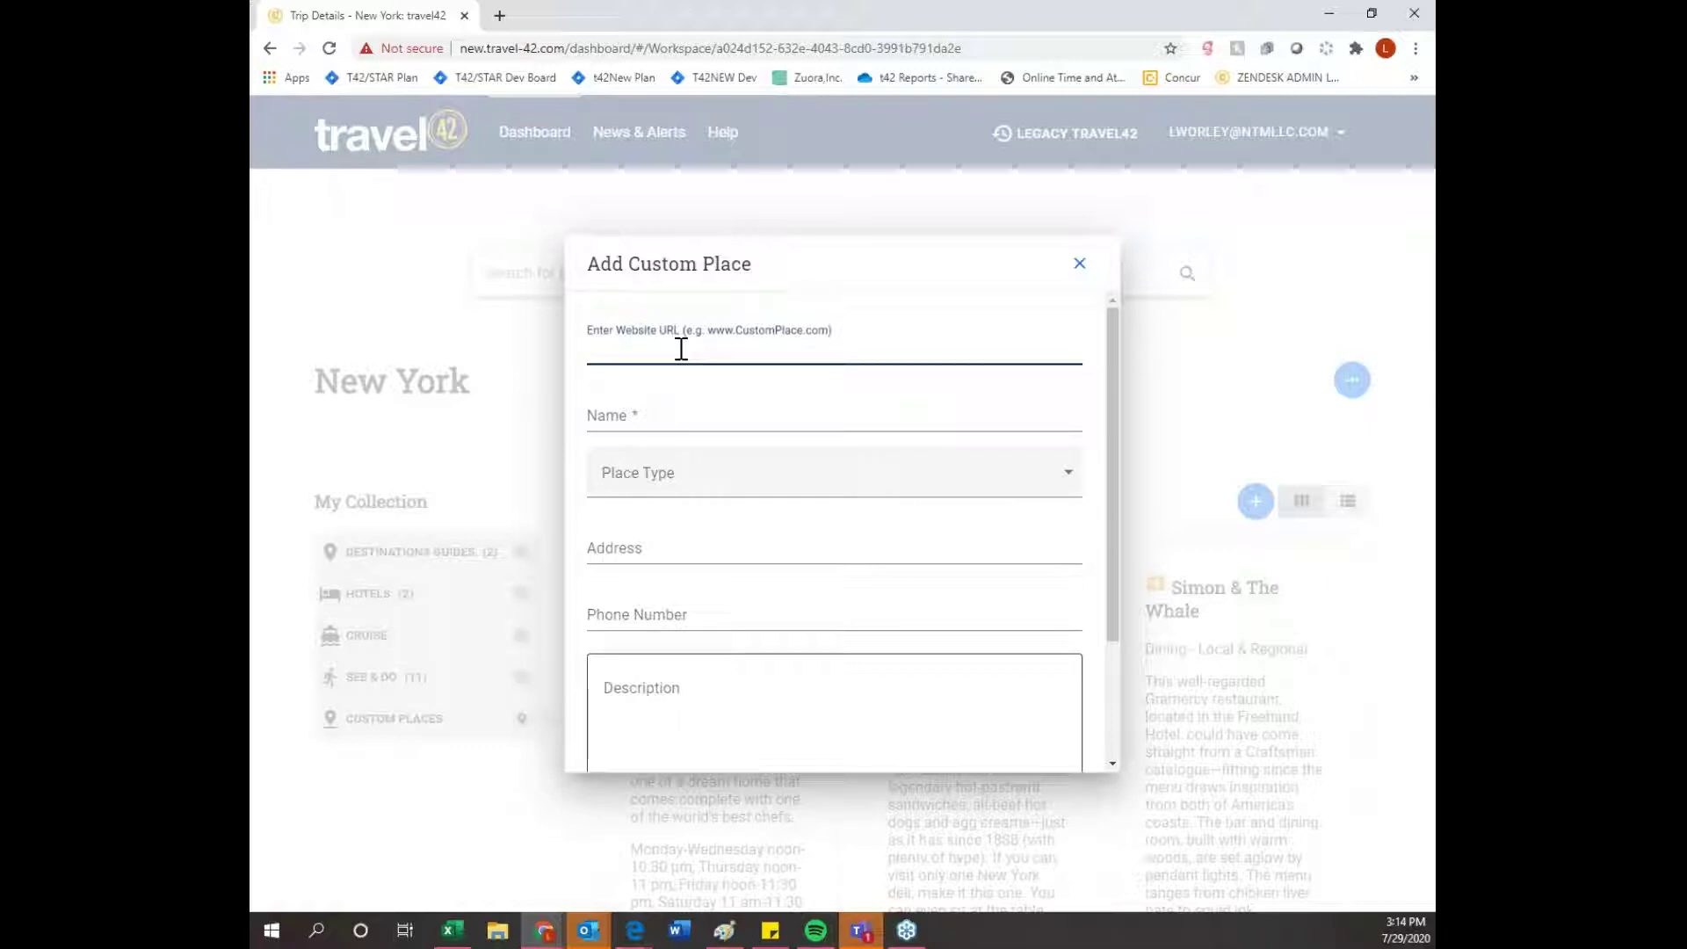
pyautogui.click(665, 411)
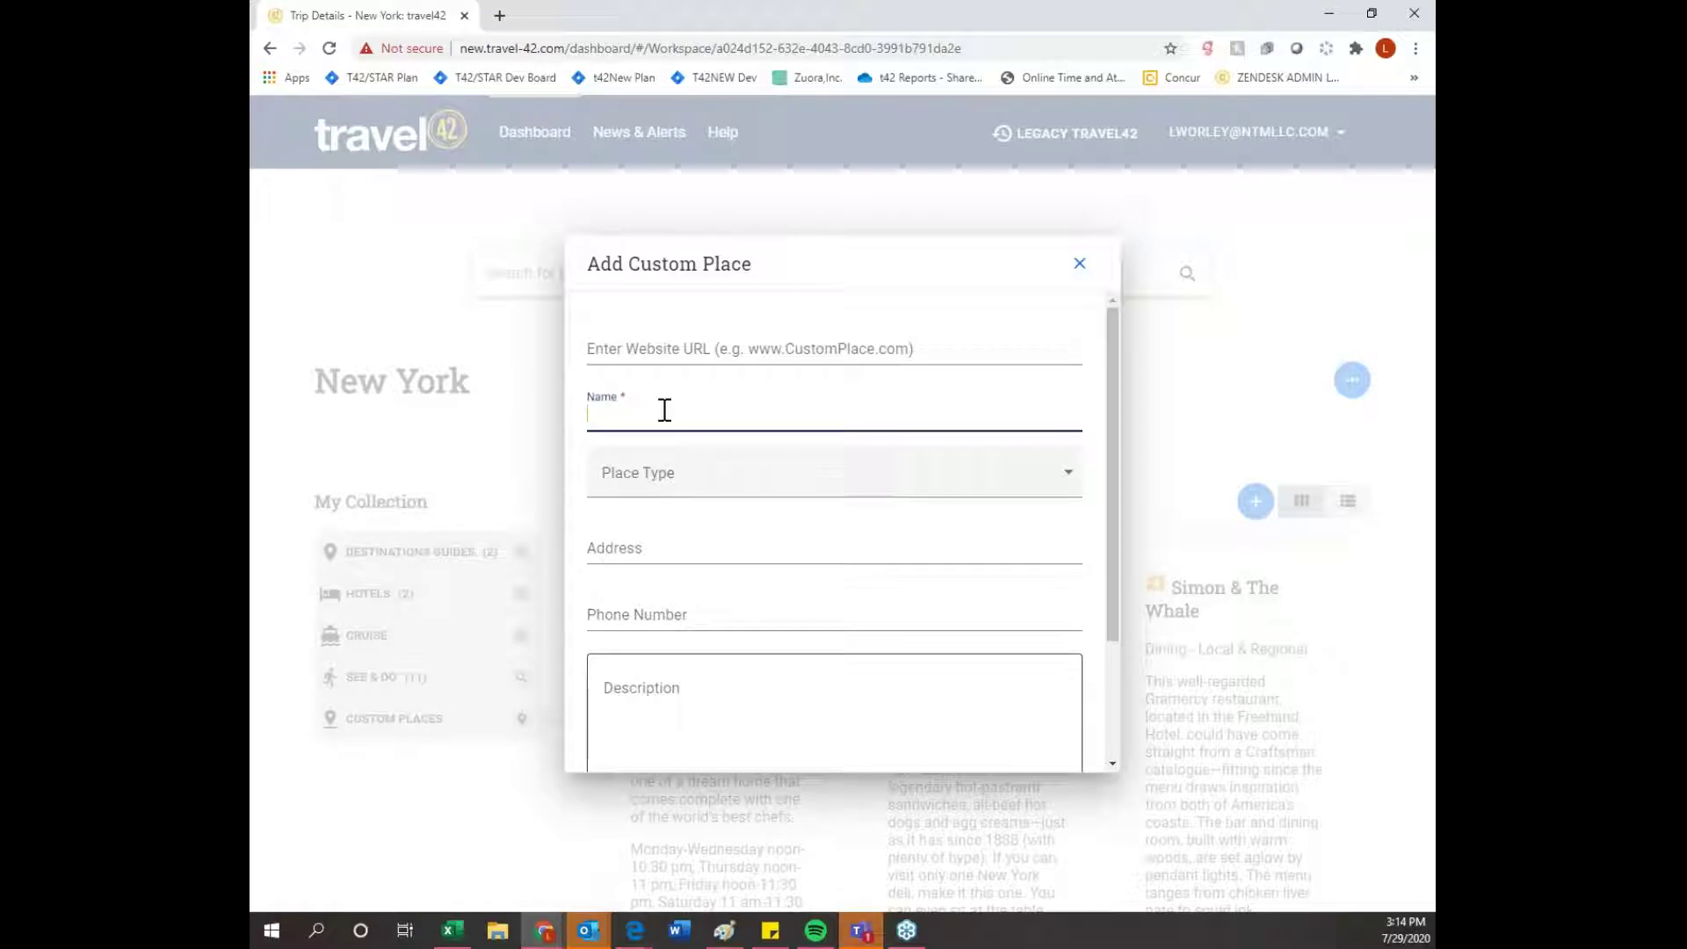
pyautogui.write('Airport')
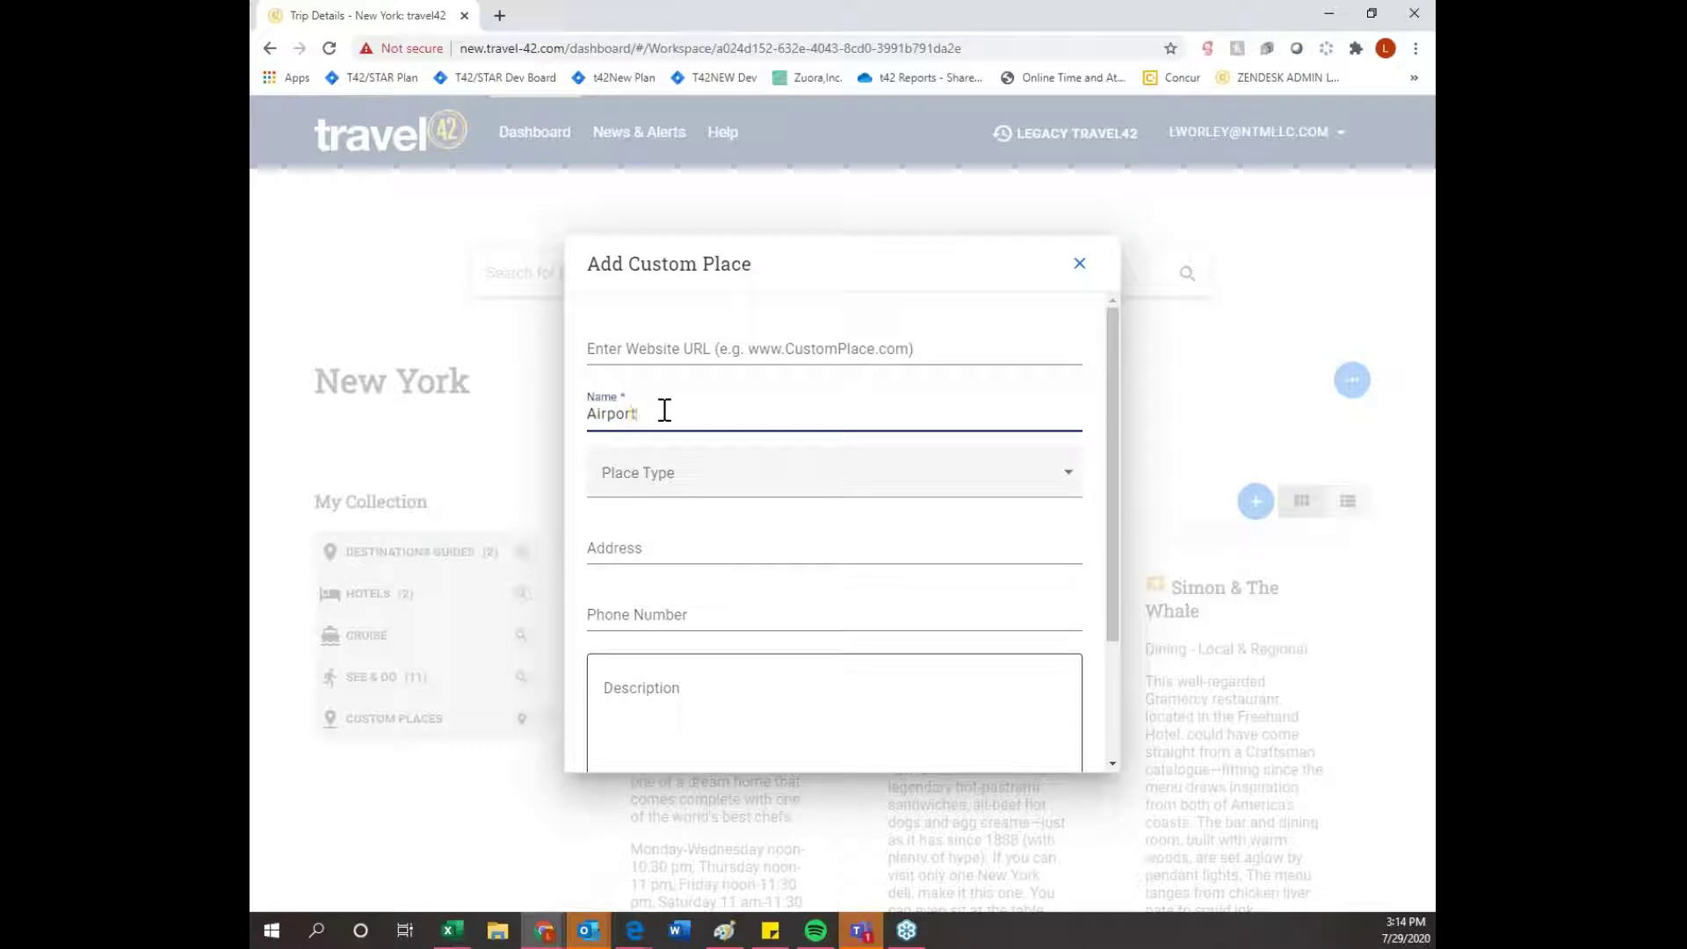
pyautogui.click(690, 481)
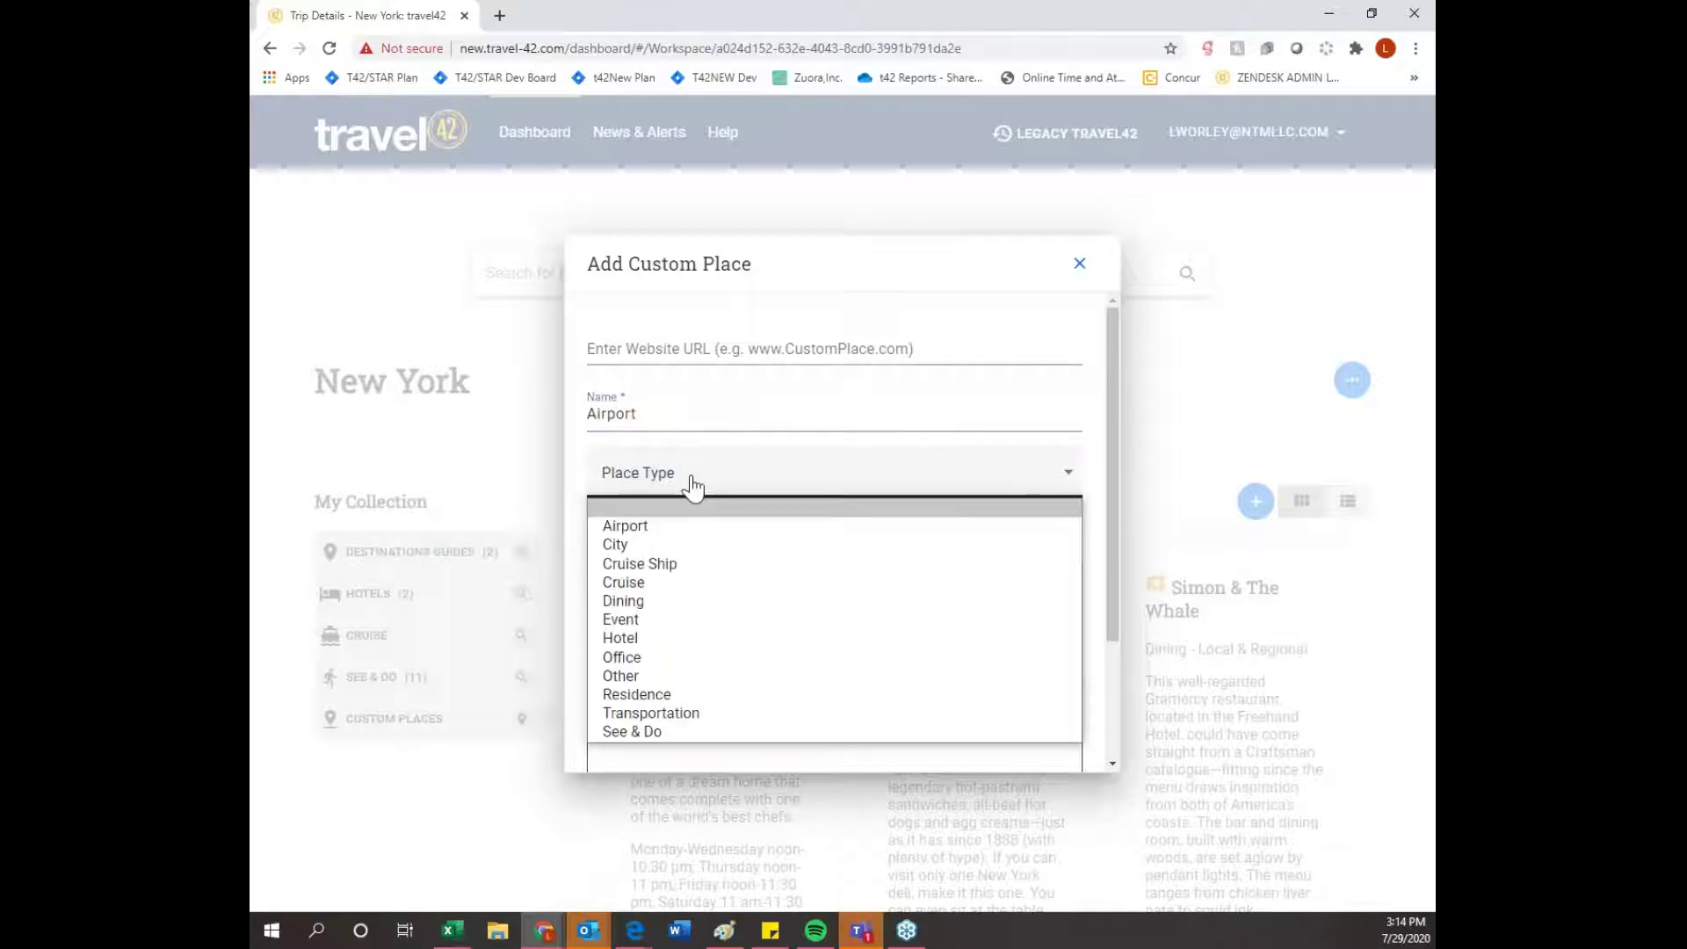
pyautogui.click(675, 530)
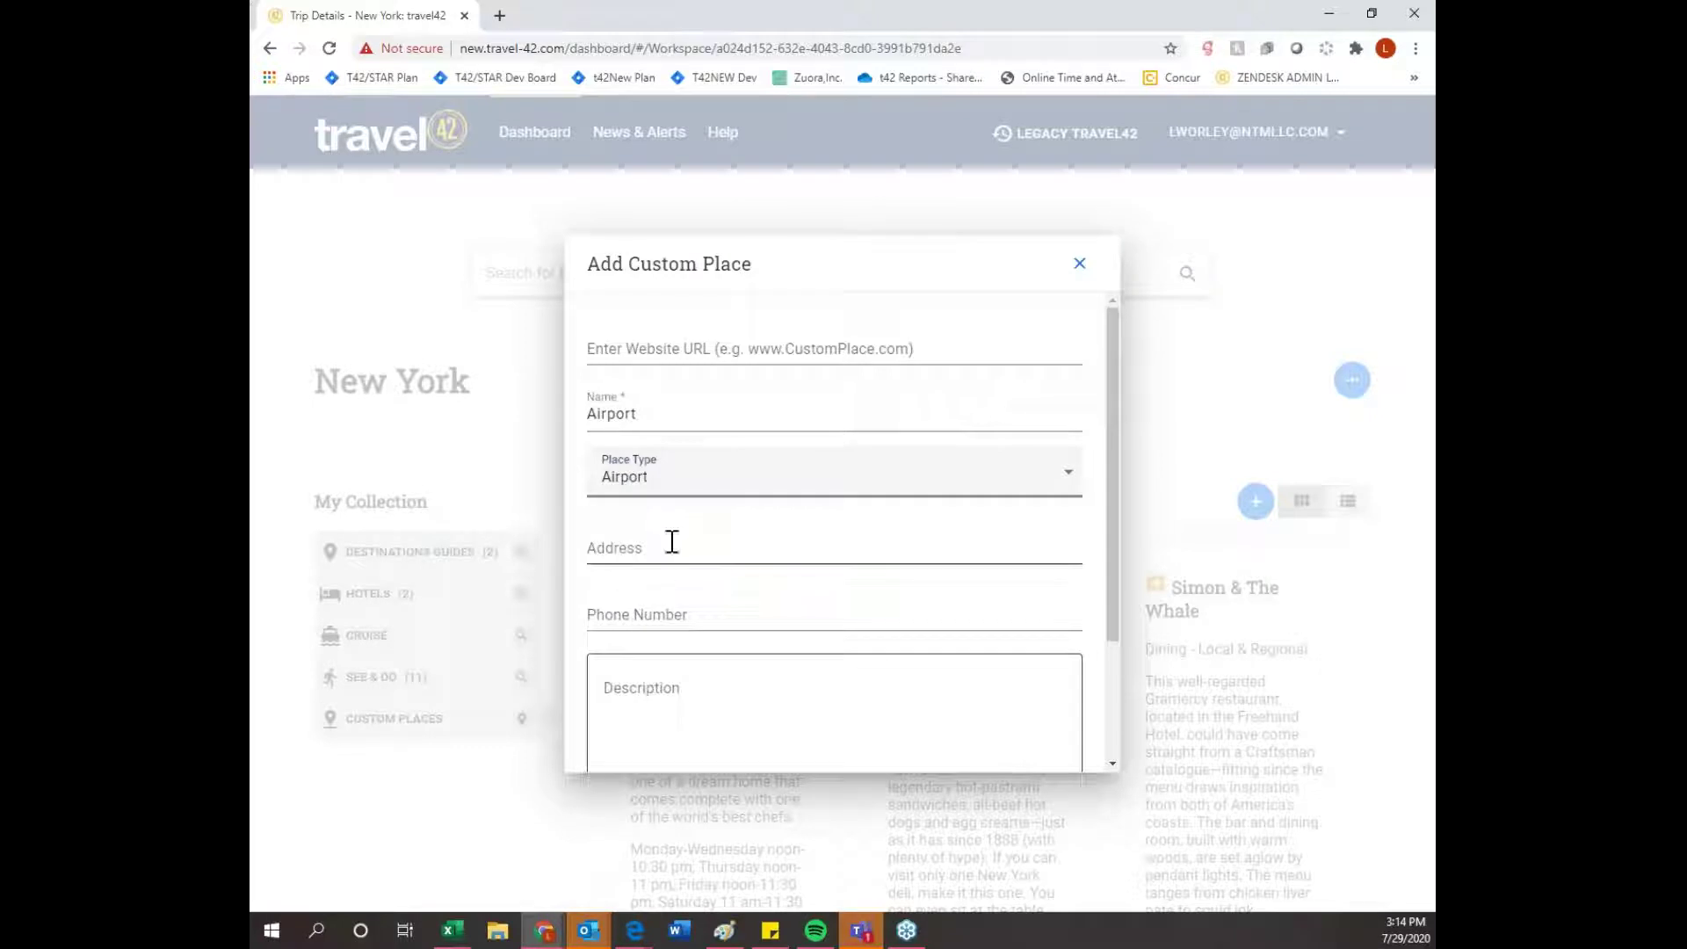
pyautogui.scroll(-1, 672, 541)
pyautogui.click(655, 597)
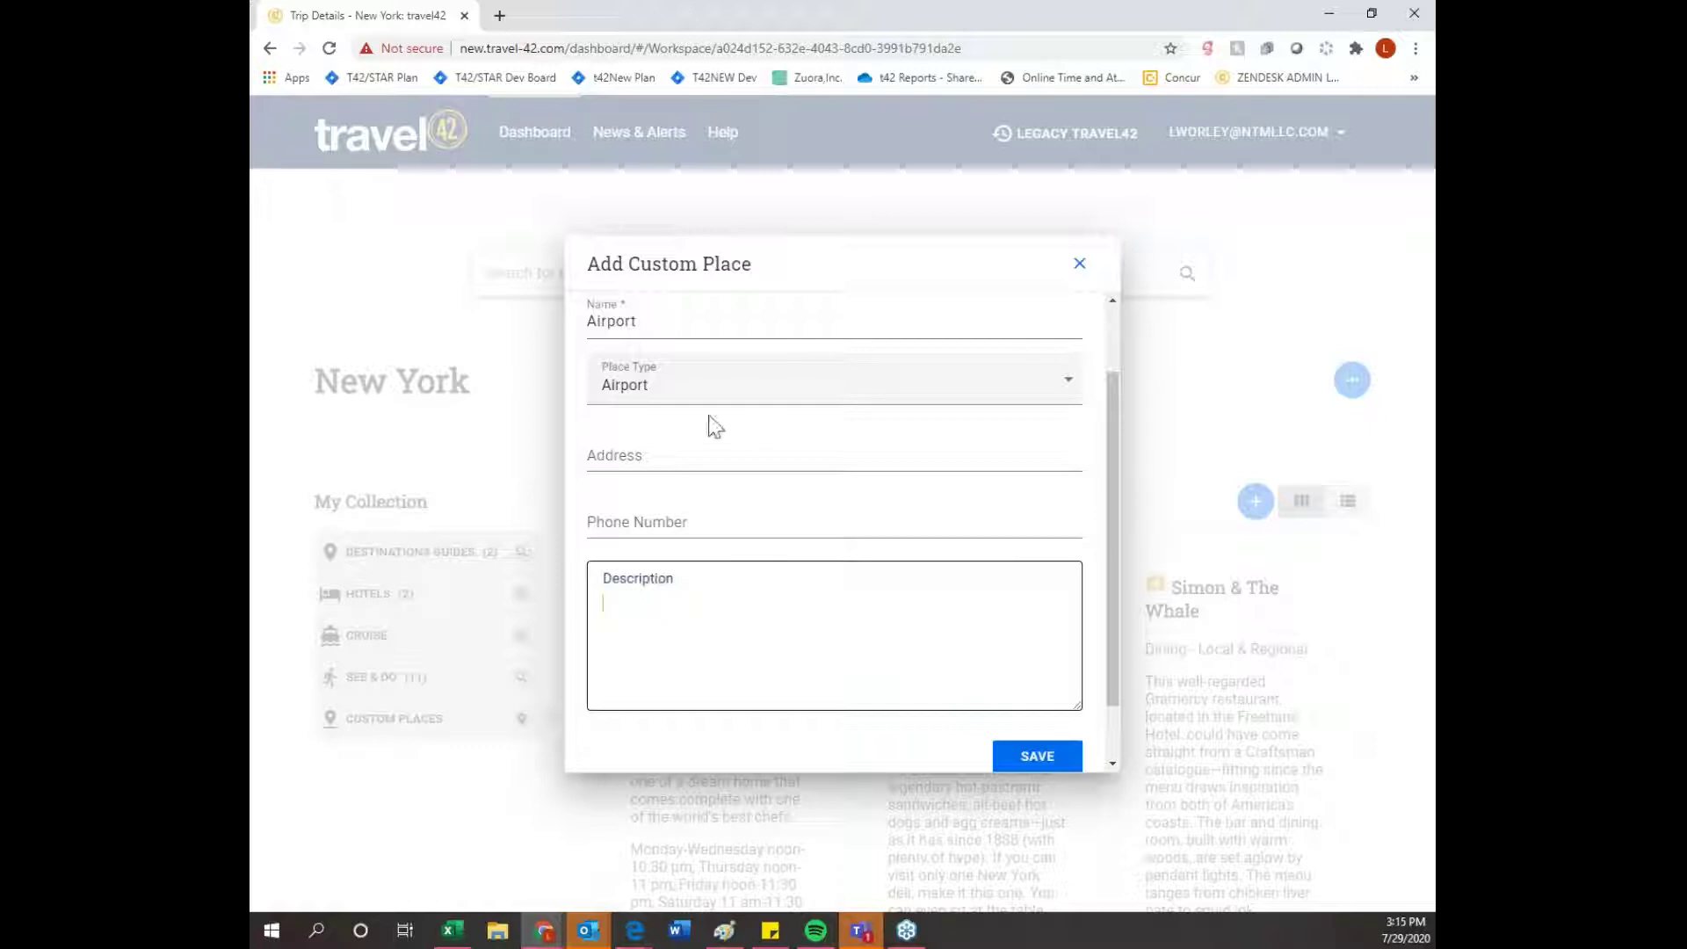
pyautogui.click(1052, 762)
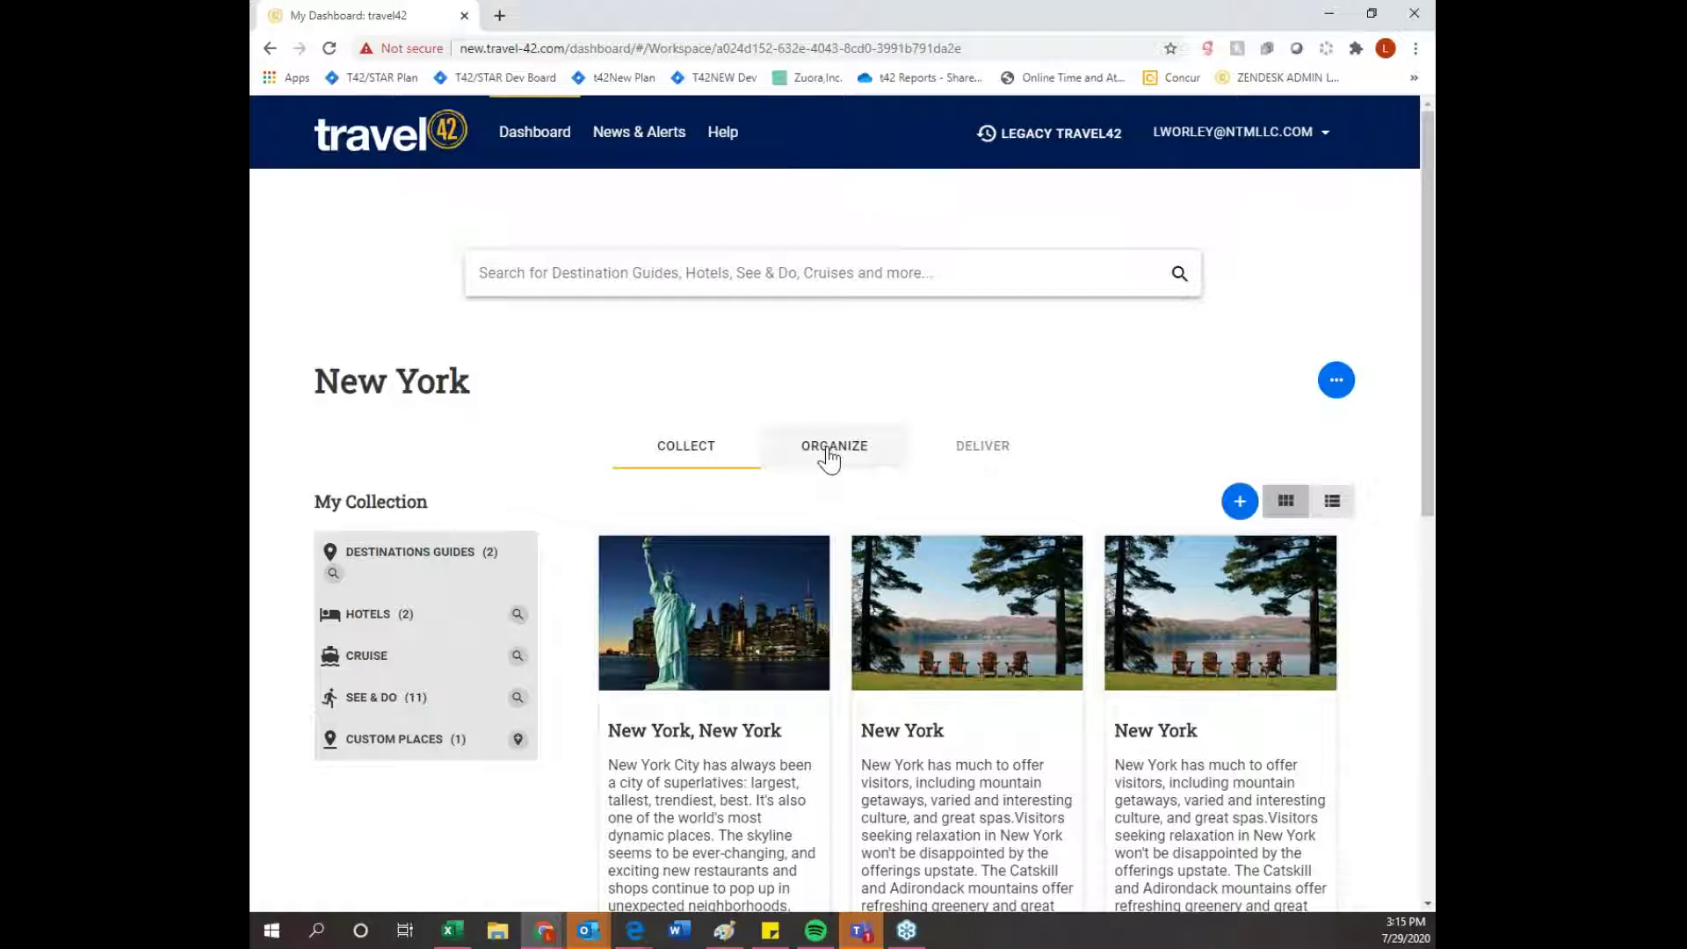
# - Dismiss the trip options menu and switch the New York trip to the Organize calendar view
pyautogui.click(1336, 384)
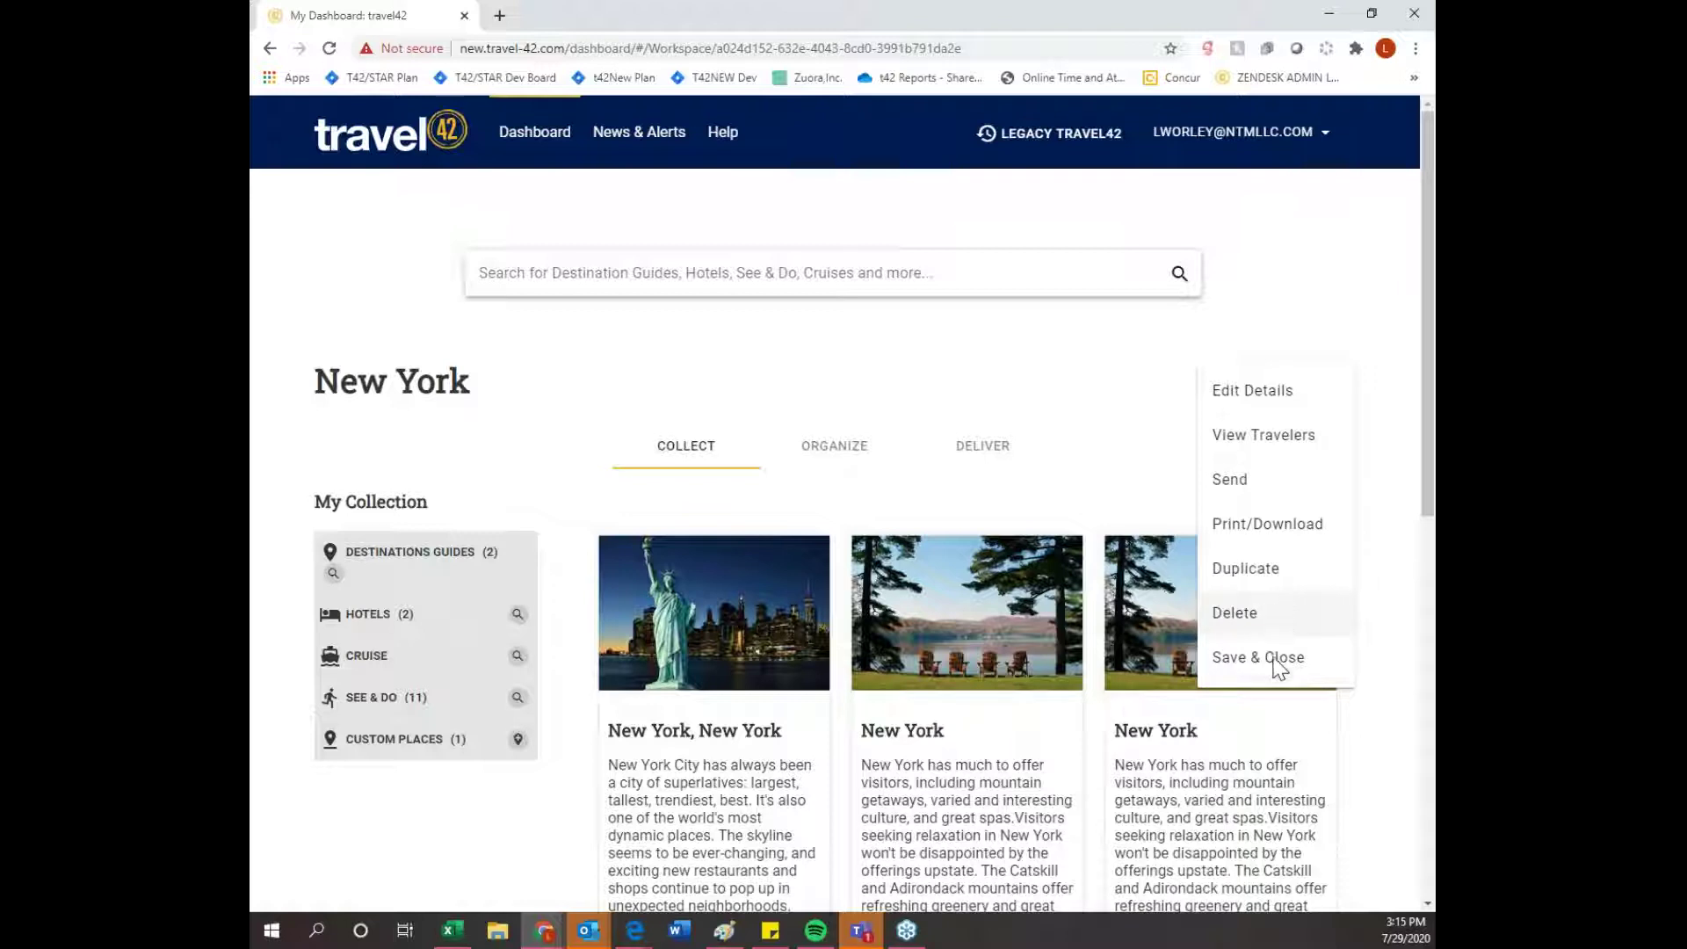
pyautogui.click(1072, 362)
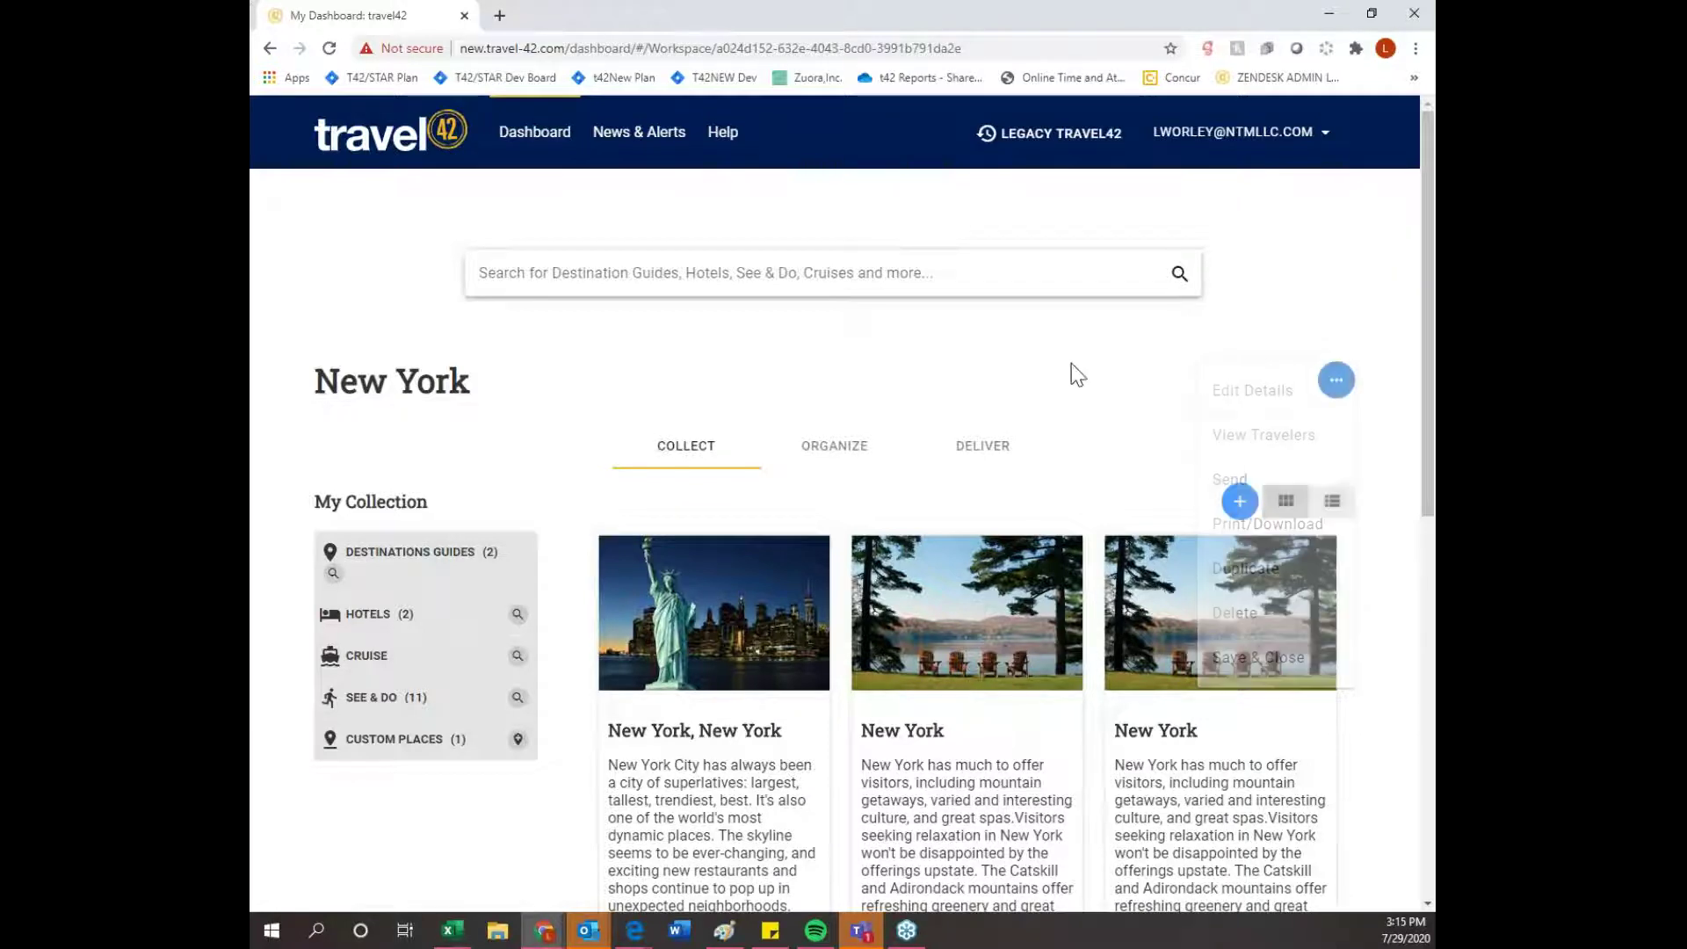
pyautogui.click(859, 449)
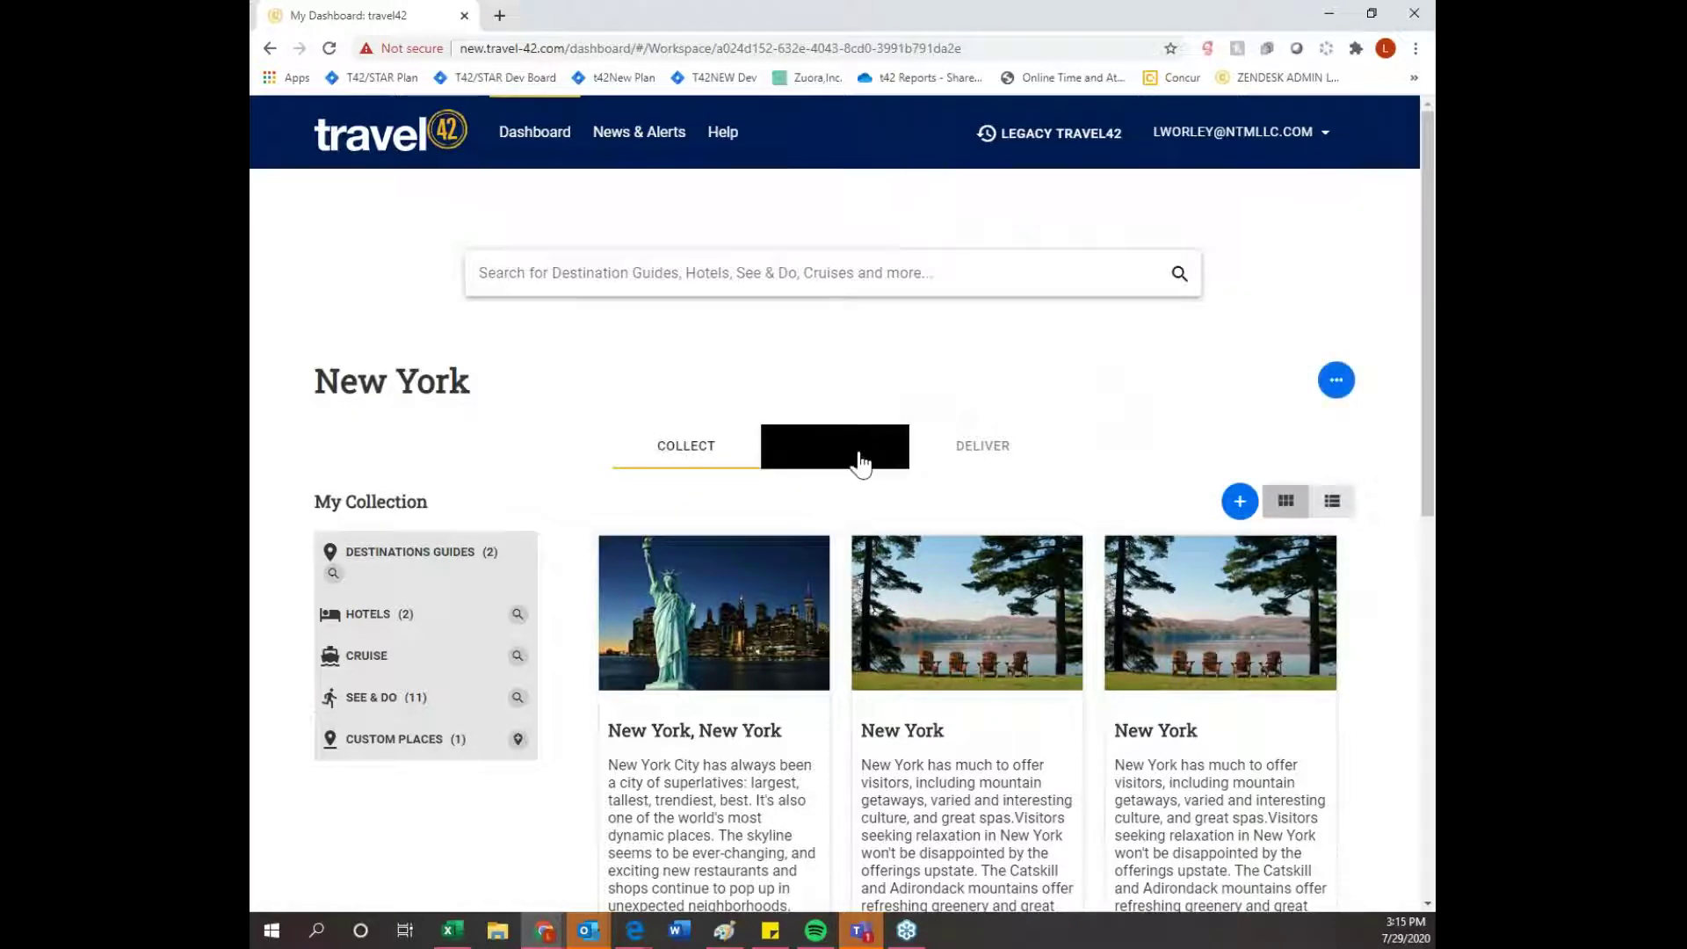
# - Advance the itinerary calendar four months to November 2020 and expand Destination Guides
pyautogui.scroll(-1, 841, 387)
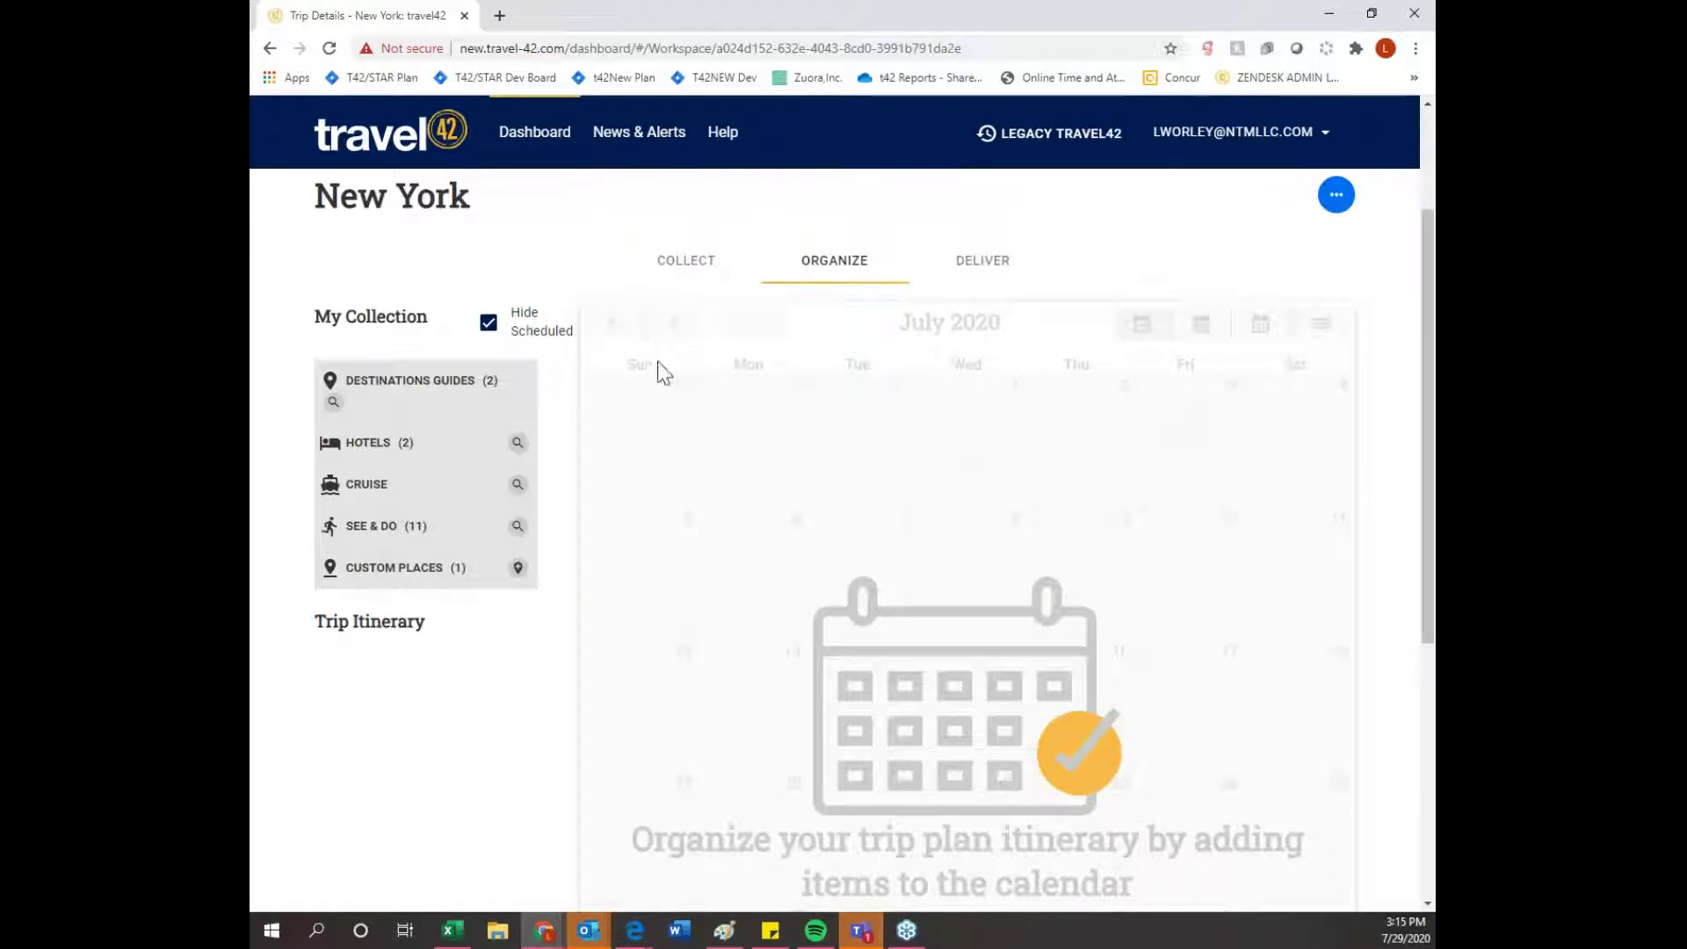
pyautogui.click(671, 329)
pyautogui.click(671, 330)
pyautogui.click(671, 330)
pyautogui.click(671, 329)
pyautogui.click(672, 329)
pyautogui.click(671, 329)
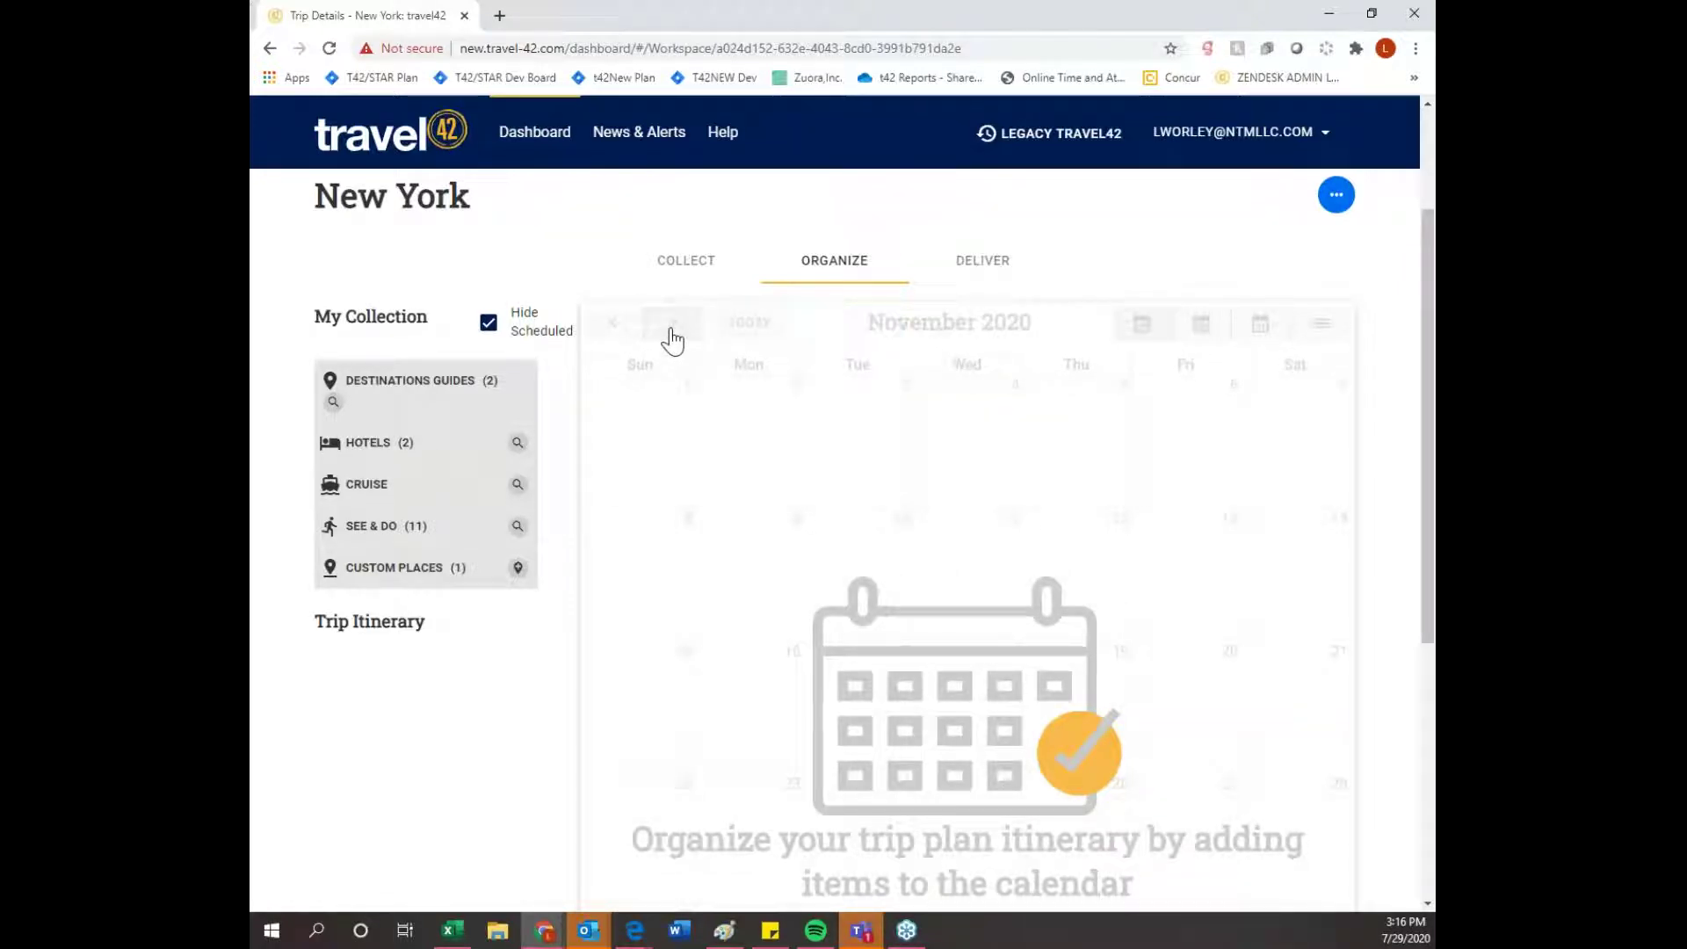
pyautogui.click(419, 397)
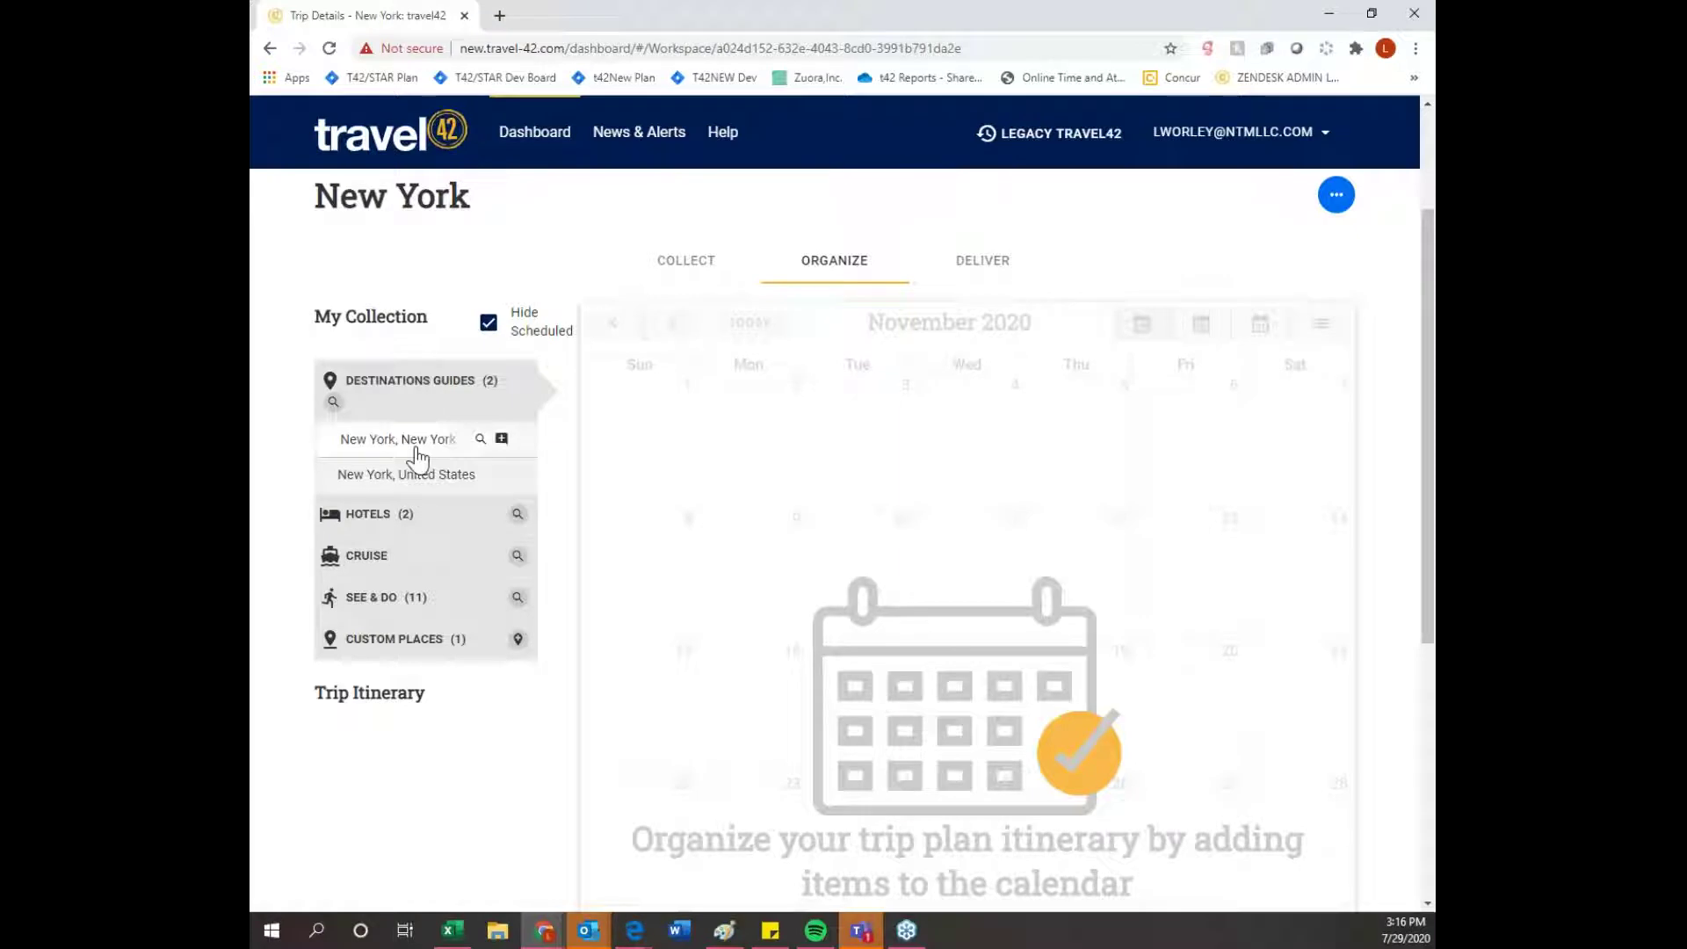
# - Place the New York, New York guide on the calendar spanning November 16–23, 2020
pyautogui.moveTo(400, 445); pyautogui.dragTo(756, 712)
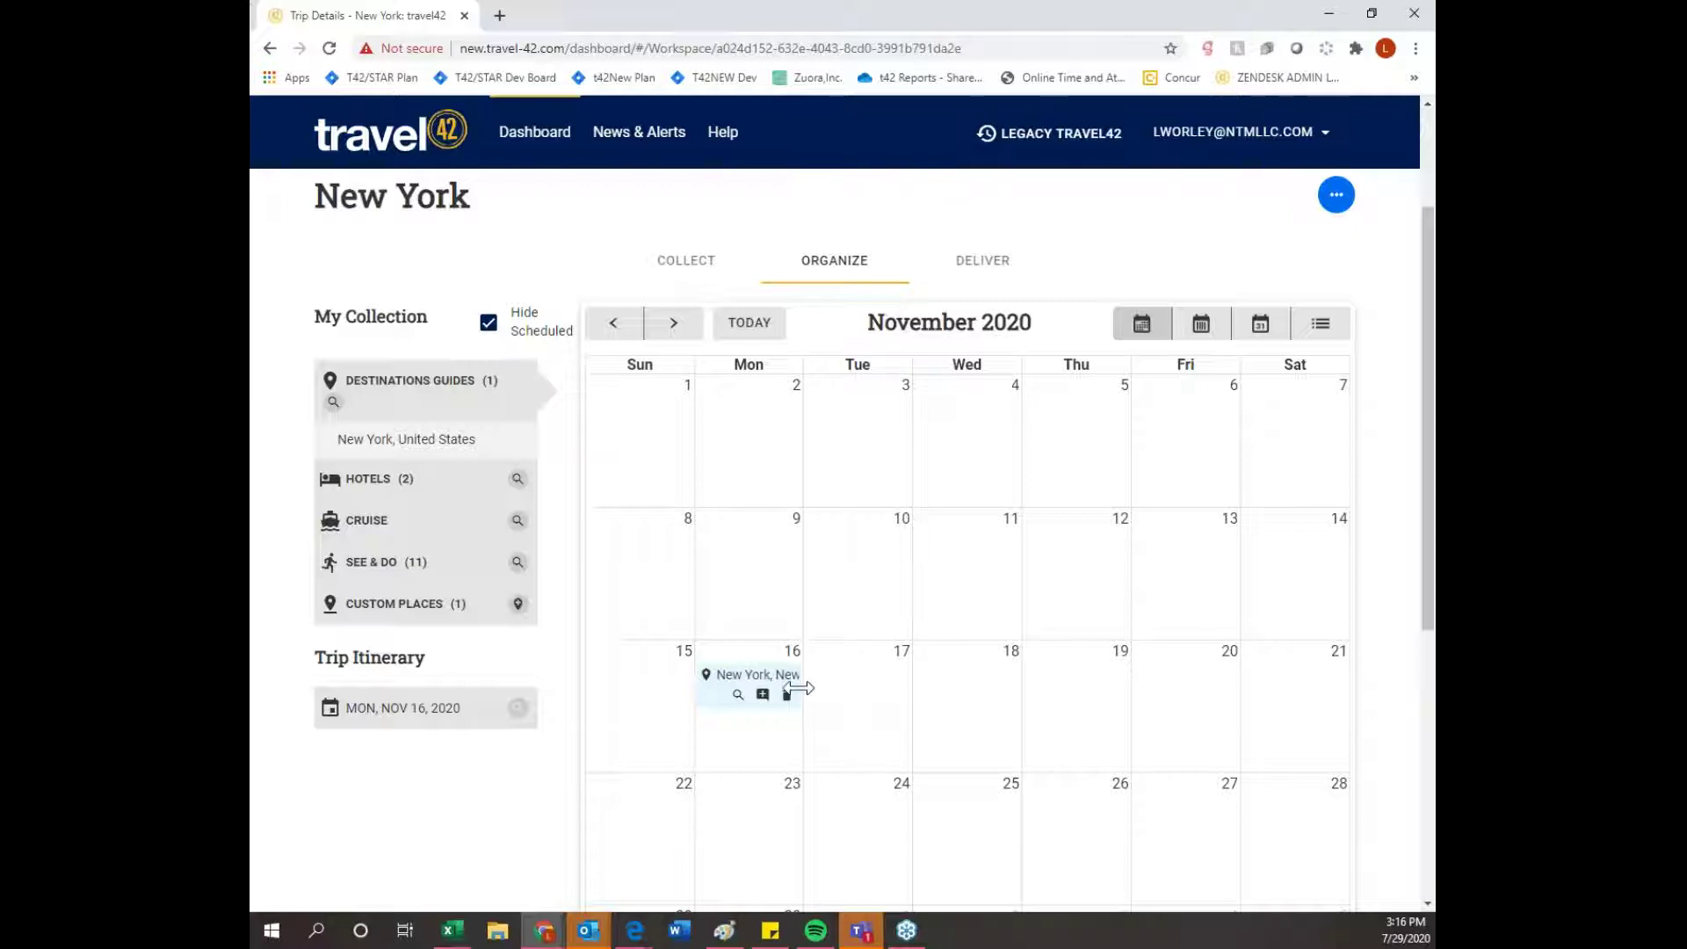
pyautogui.moveTo(798, 687); pyautogui.dragTo(843, 700)
pyautogui.moveTo(950, 700); pyautogui.dragTo(777, 826)
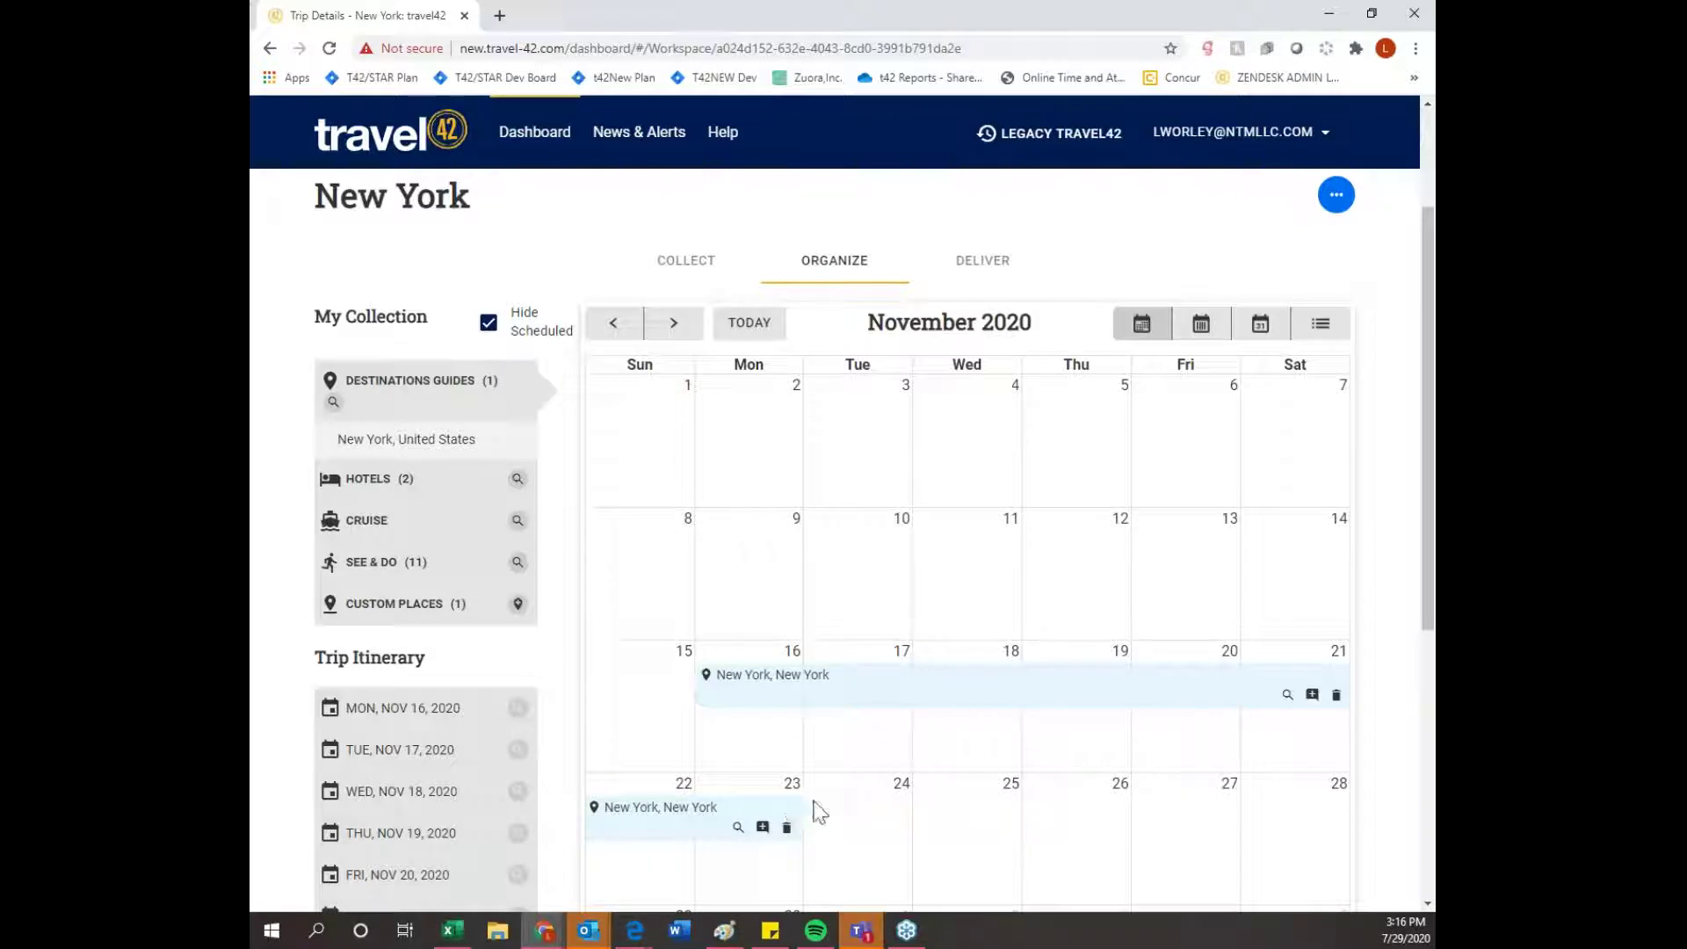
pyautogui.click(441, 485)
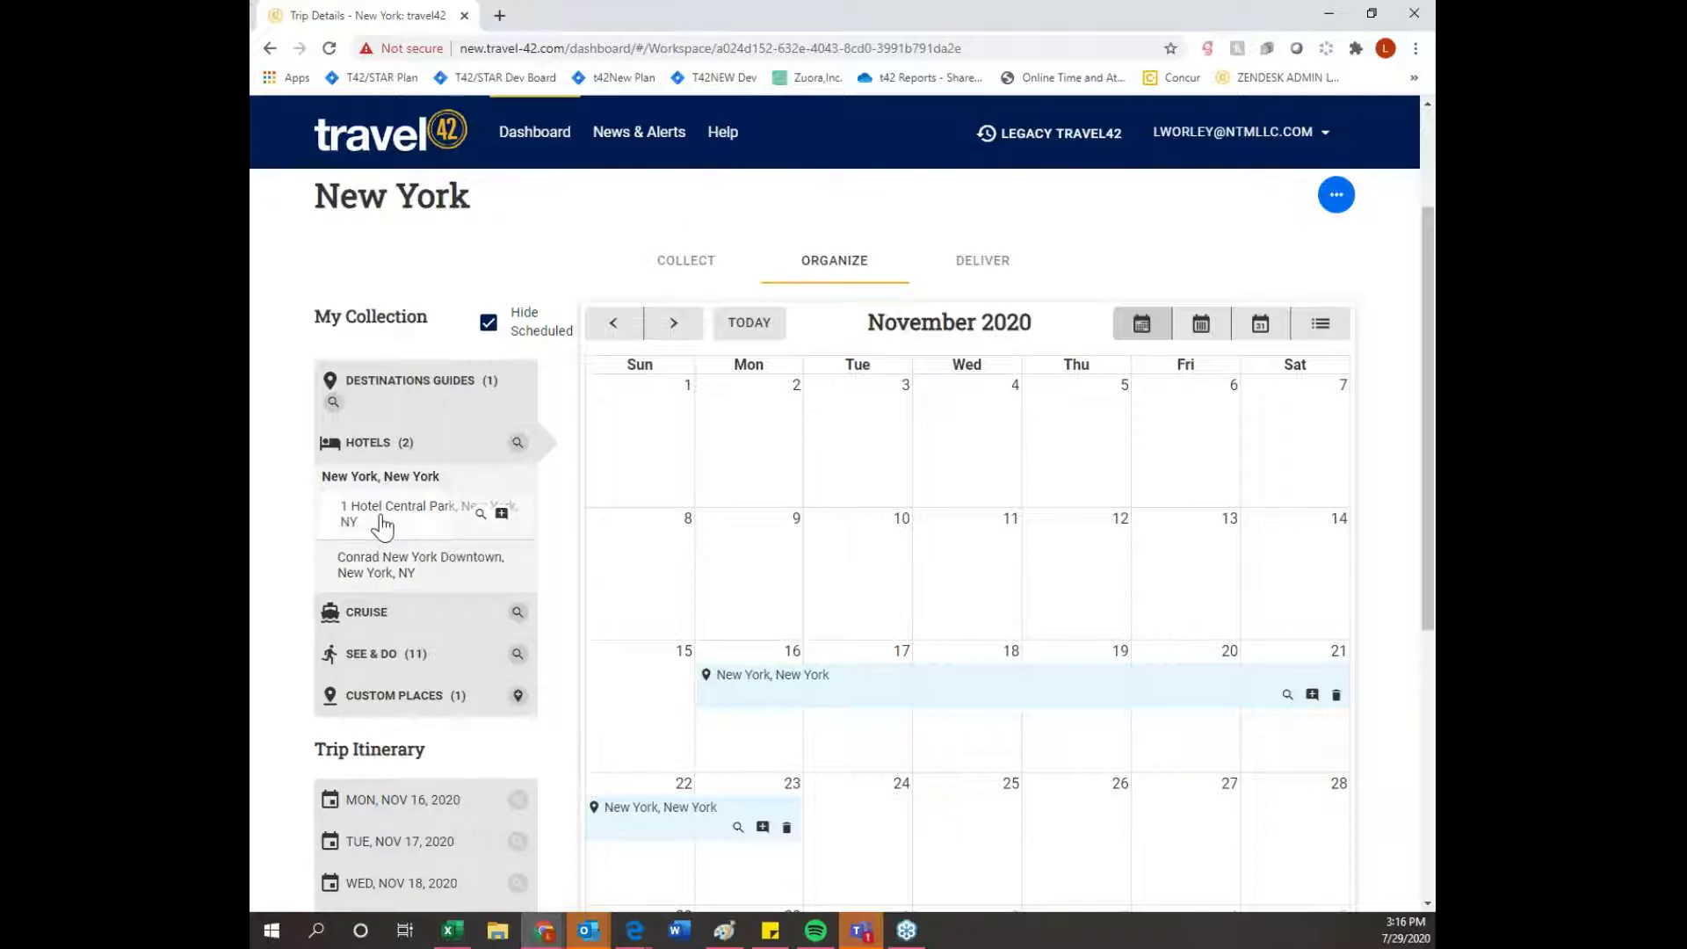
# - Book 1 Hotel Central Park for Nov 16–19 and Conrad New York Downtown for Nov 20–23
pyautogui.moveTo(382, 518); pyautogui.dragTo(1059, 735)
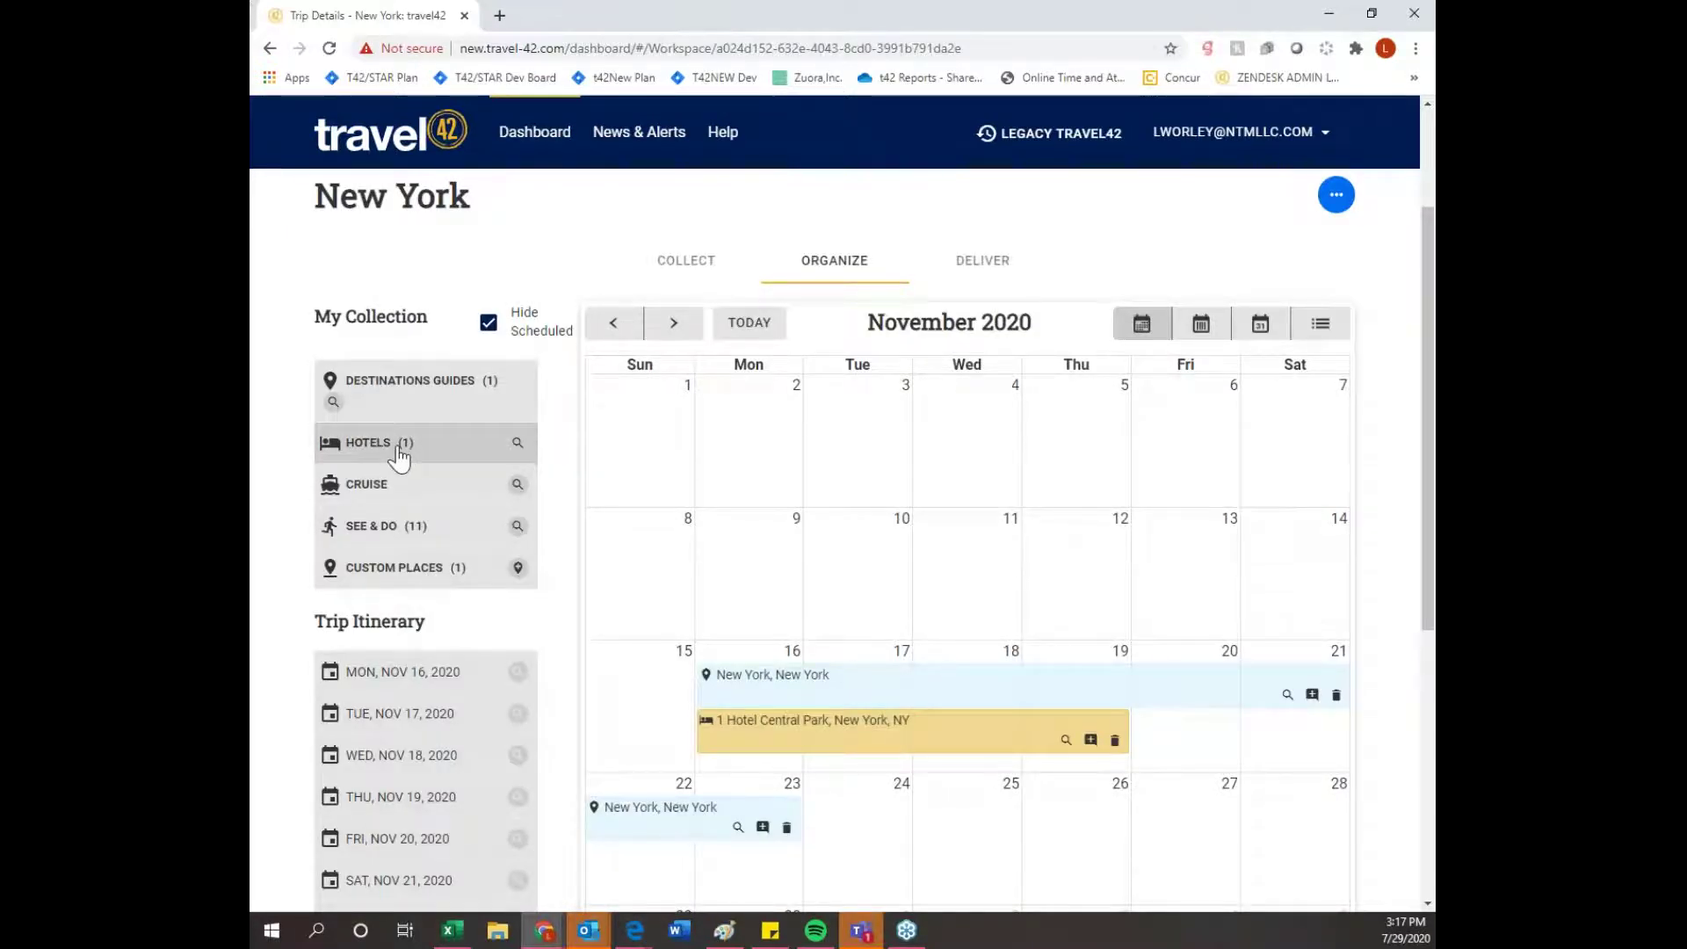
pyautogui.click(398, 455)
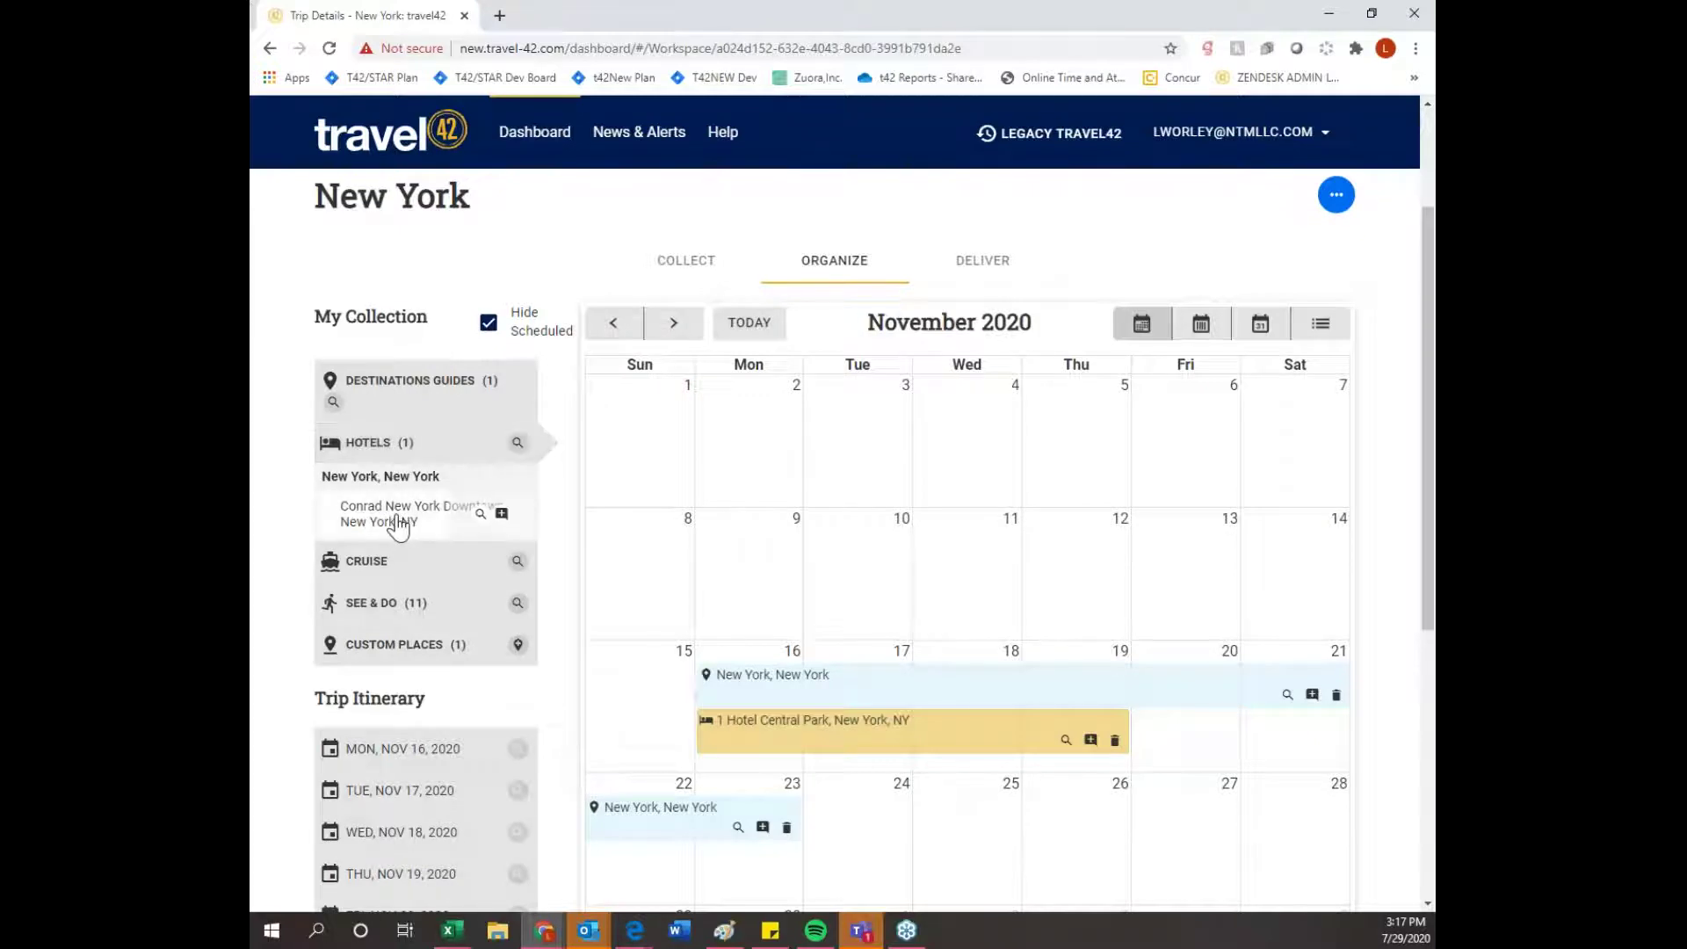
pyautogui.moveTo(400, 527); pyautogui.dragTo(1205, 741)
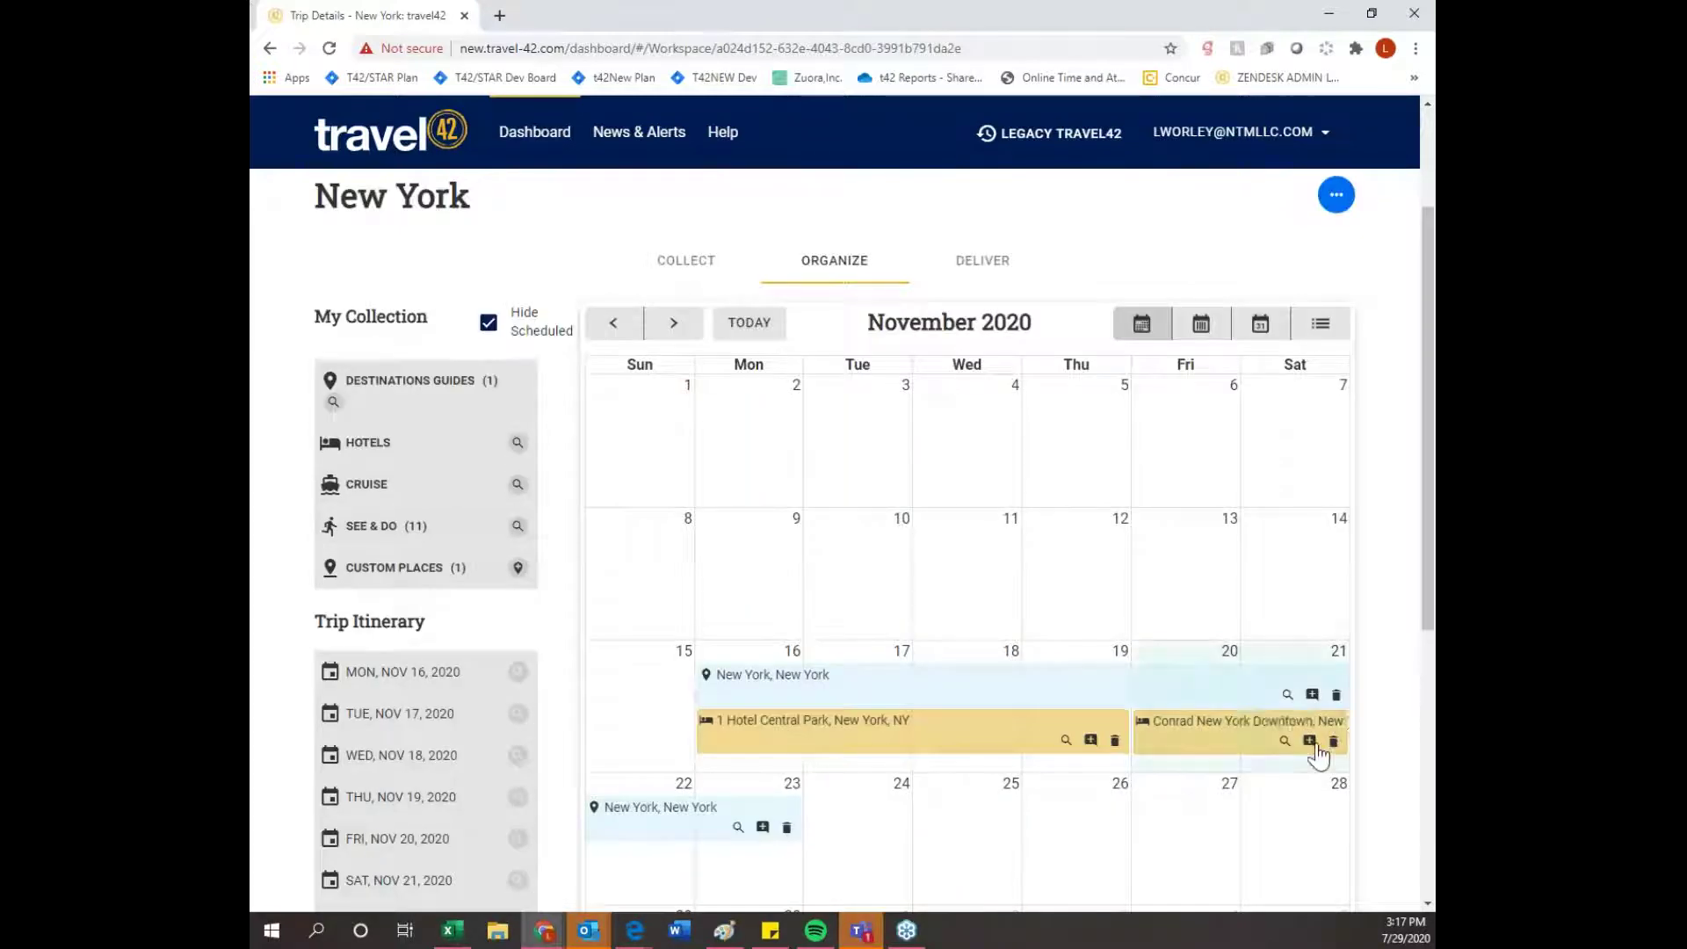
pyautogui.moveTo(1000, 826); pyautogui.dragTo(725, 825)
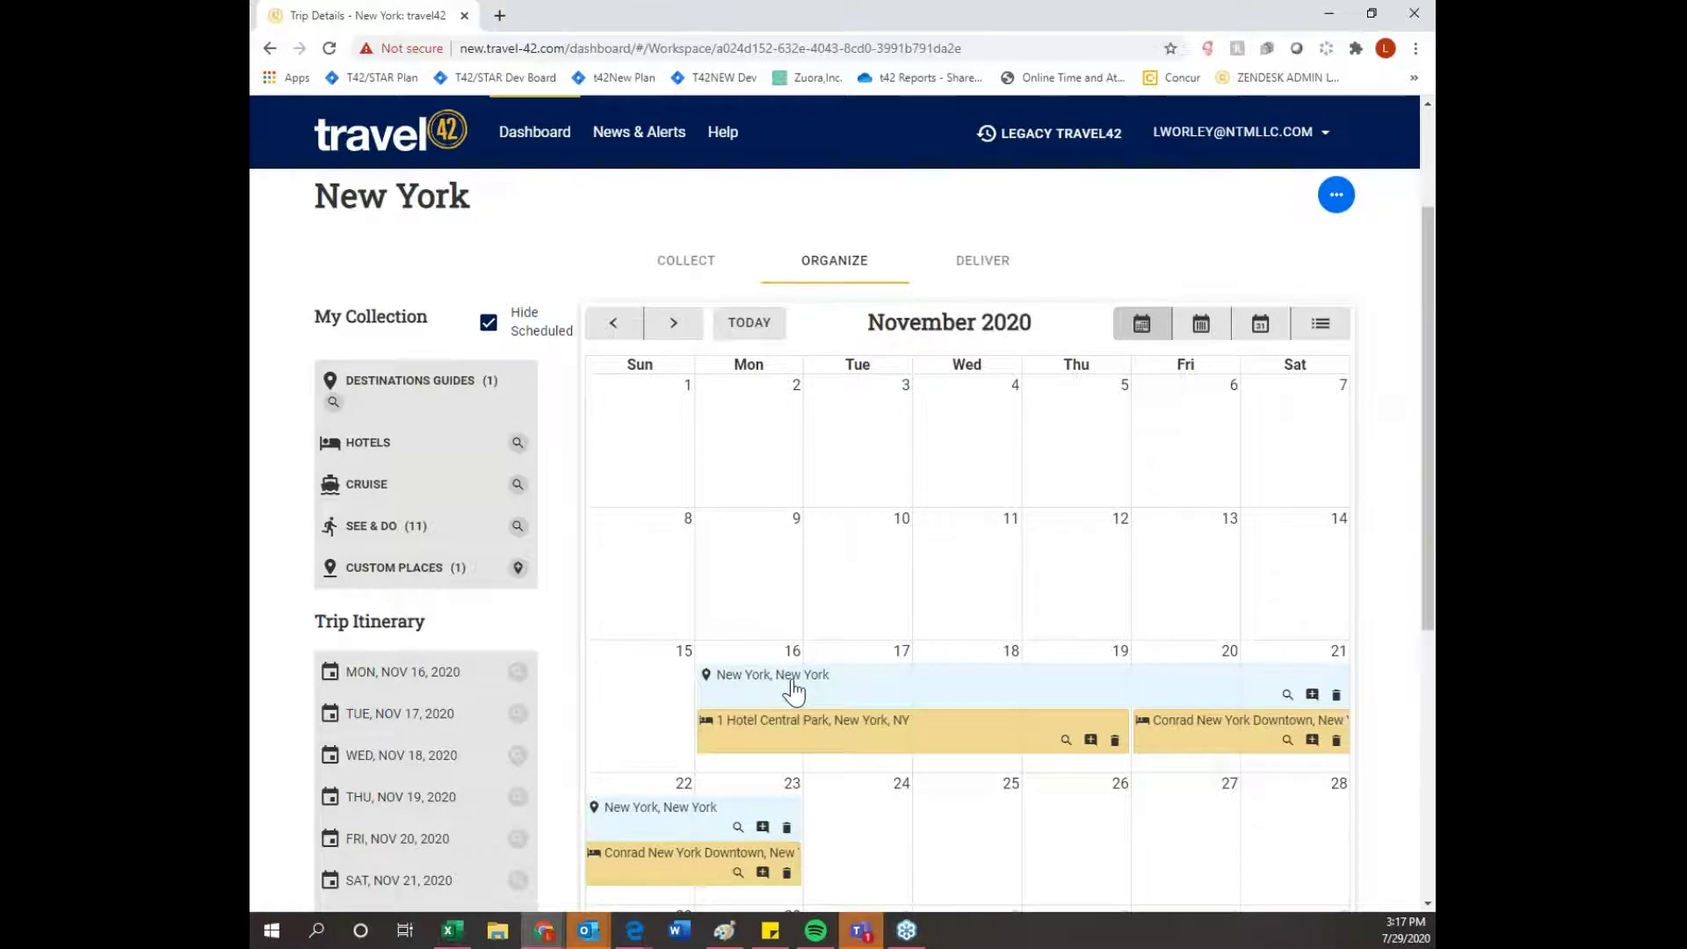
pyautogui.scroll(-1, 793, 745)
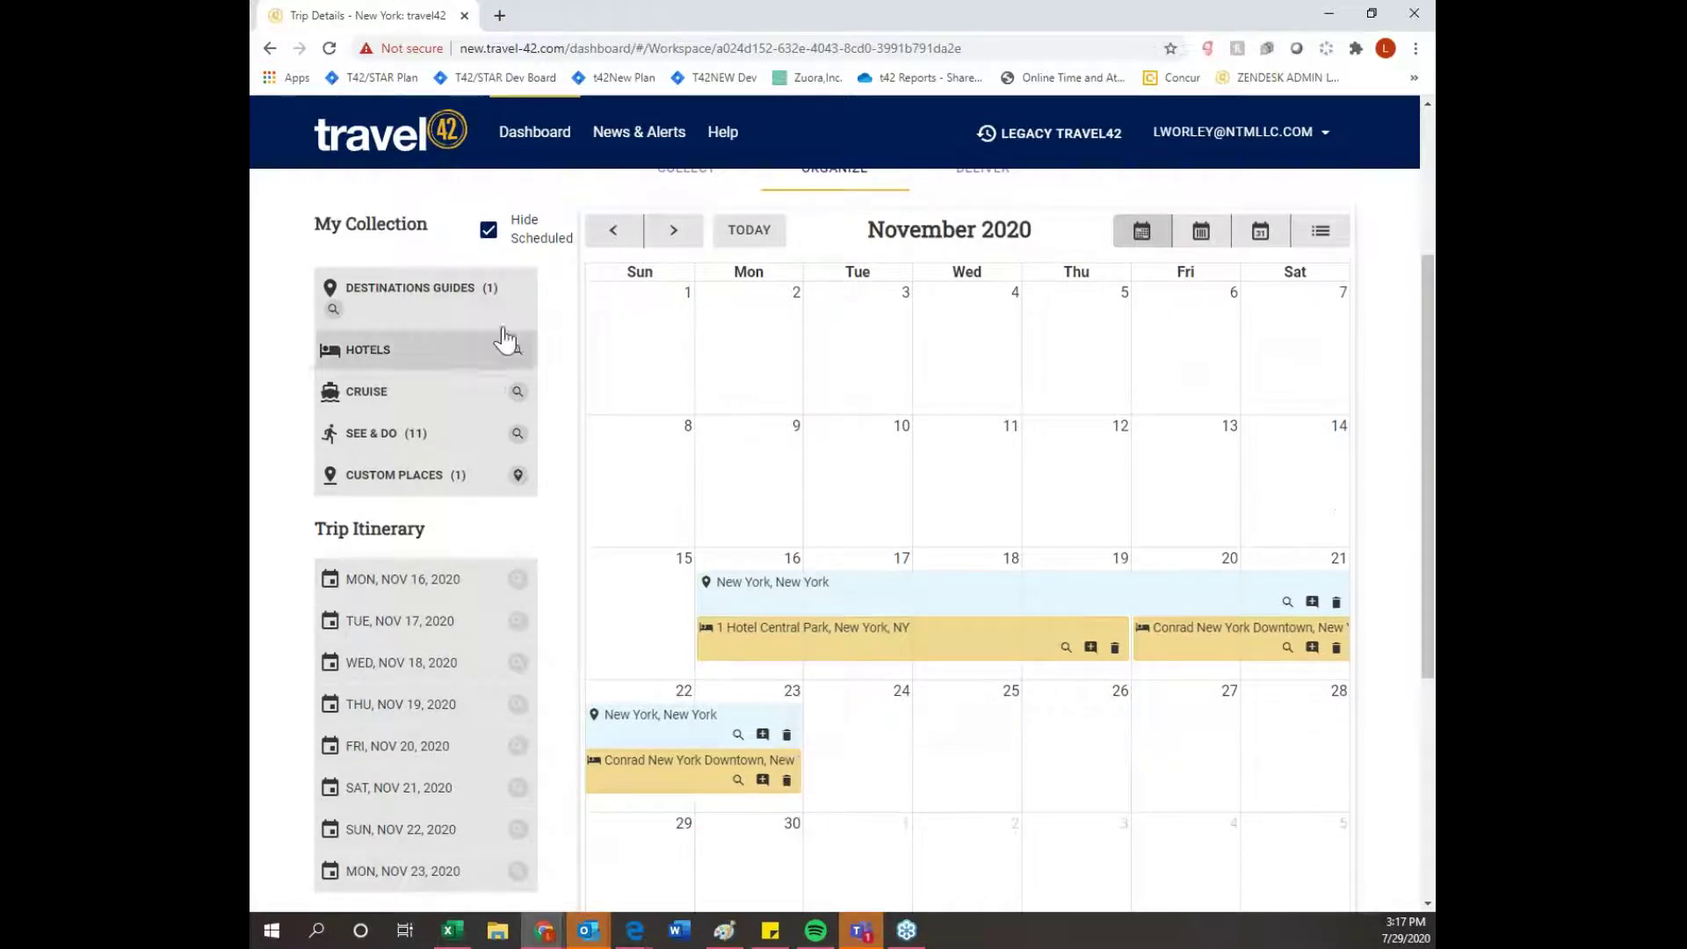
pyautogui.click(487, 232)
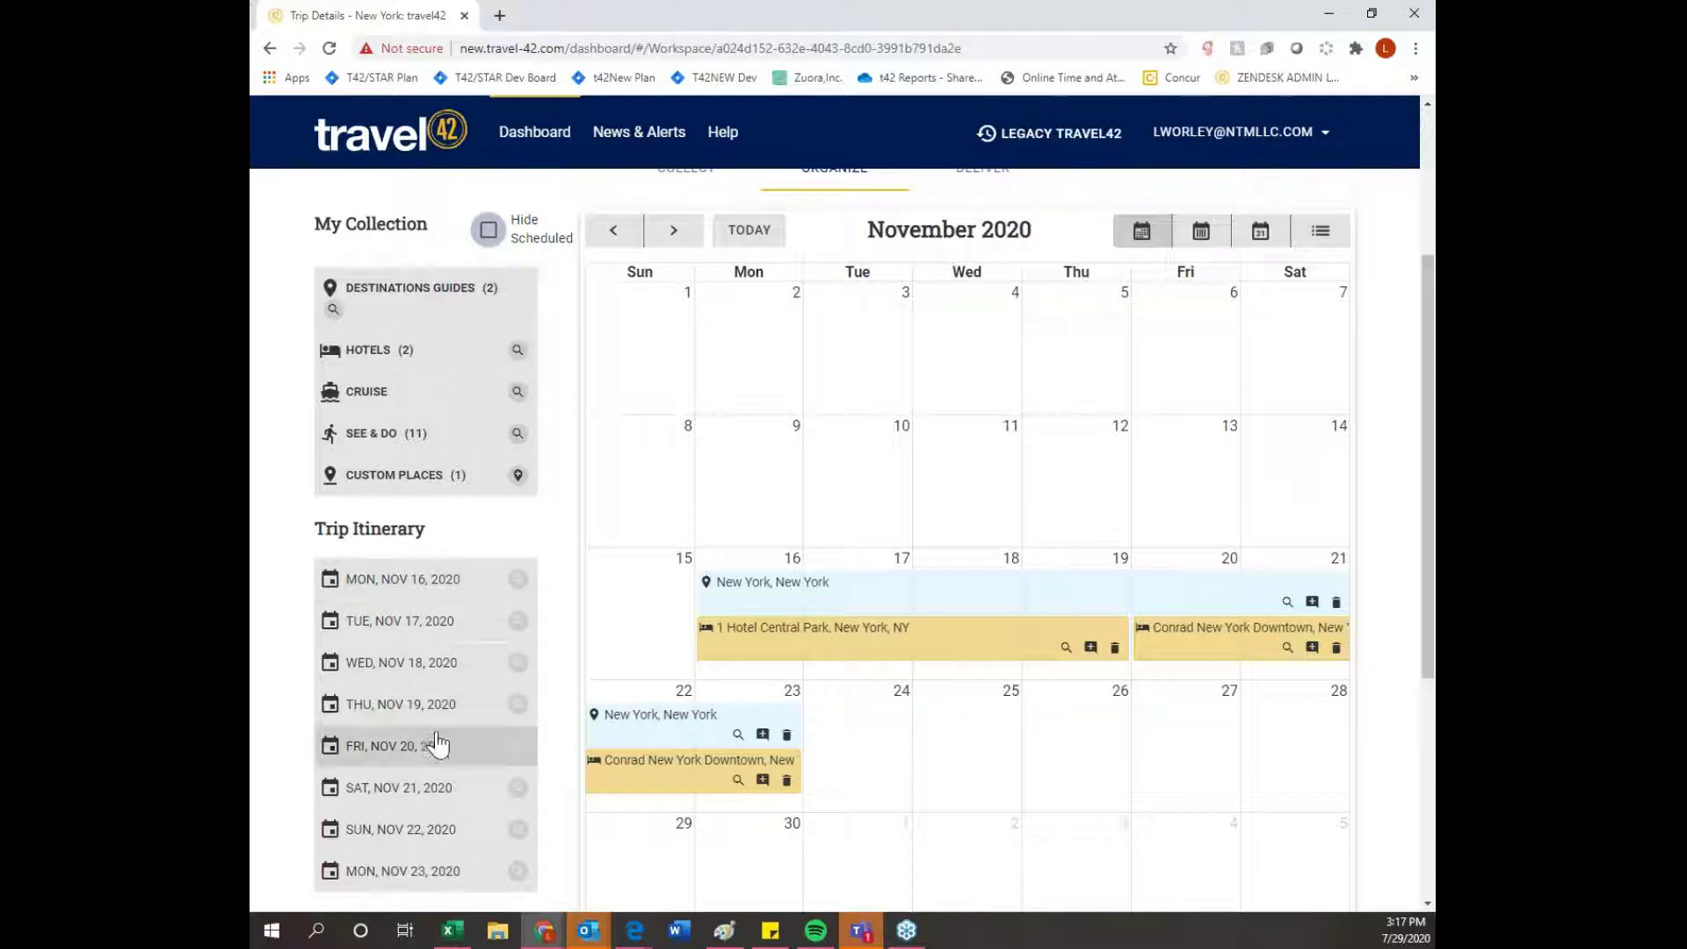
pyautogui.click(489, 231)
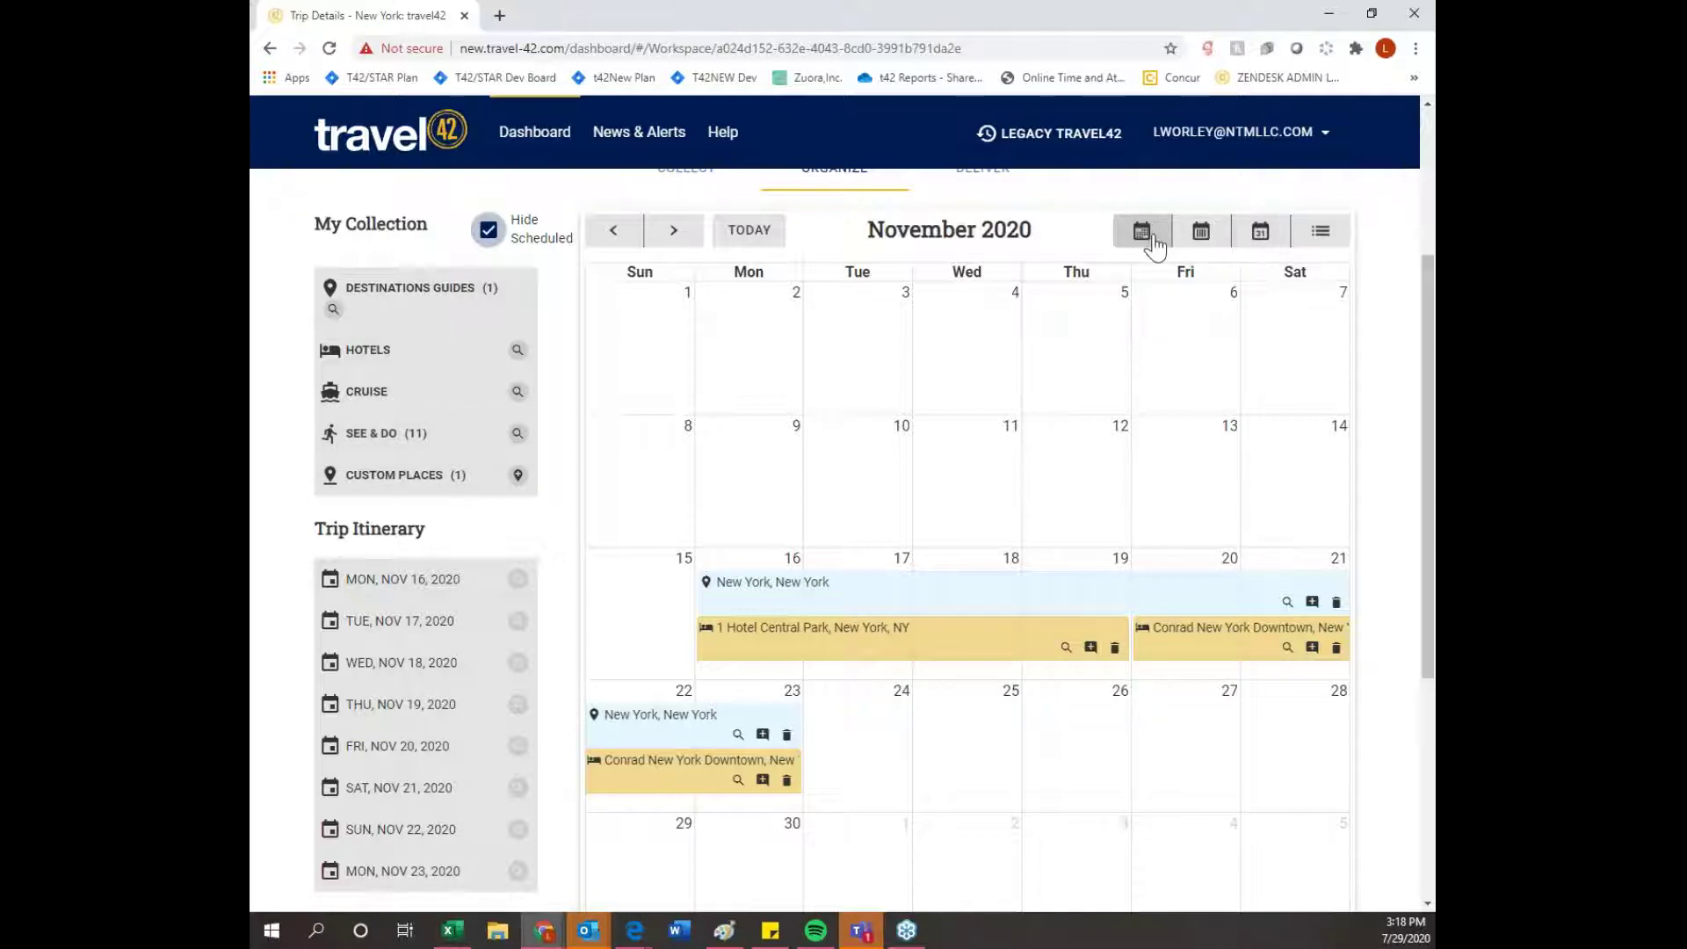
# - Switch the calendar to day view and move to Tuesday, November 17, 2020
pyautogui.click(1201, 233)
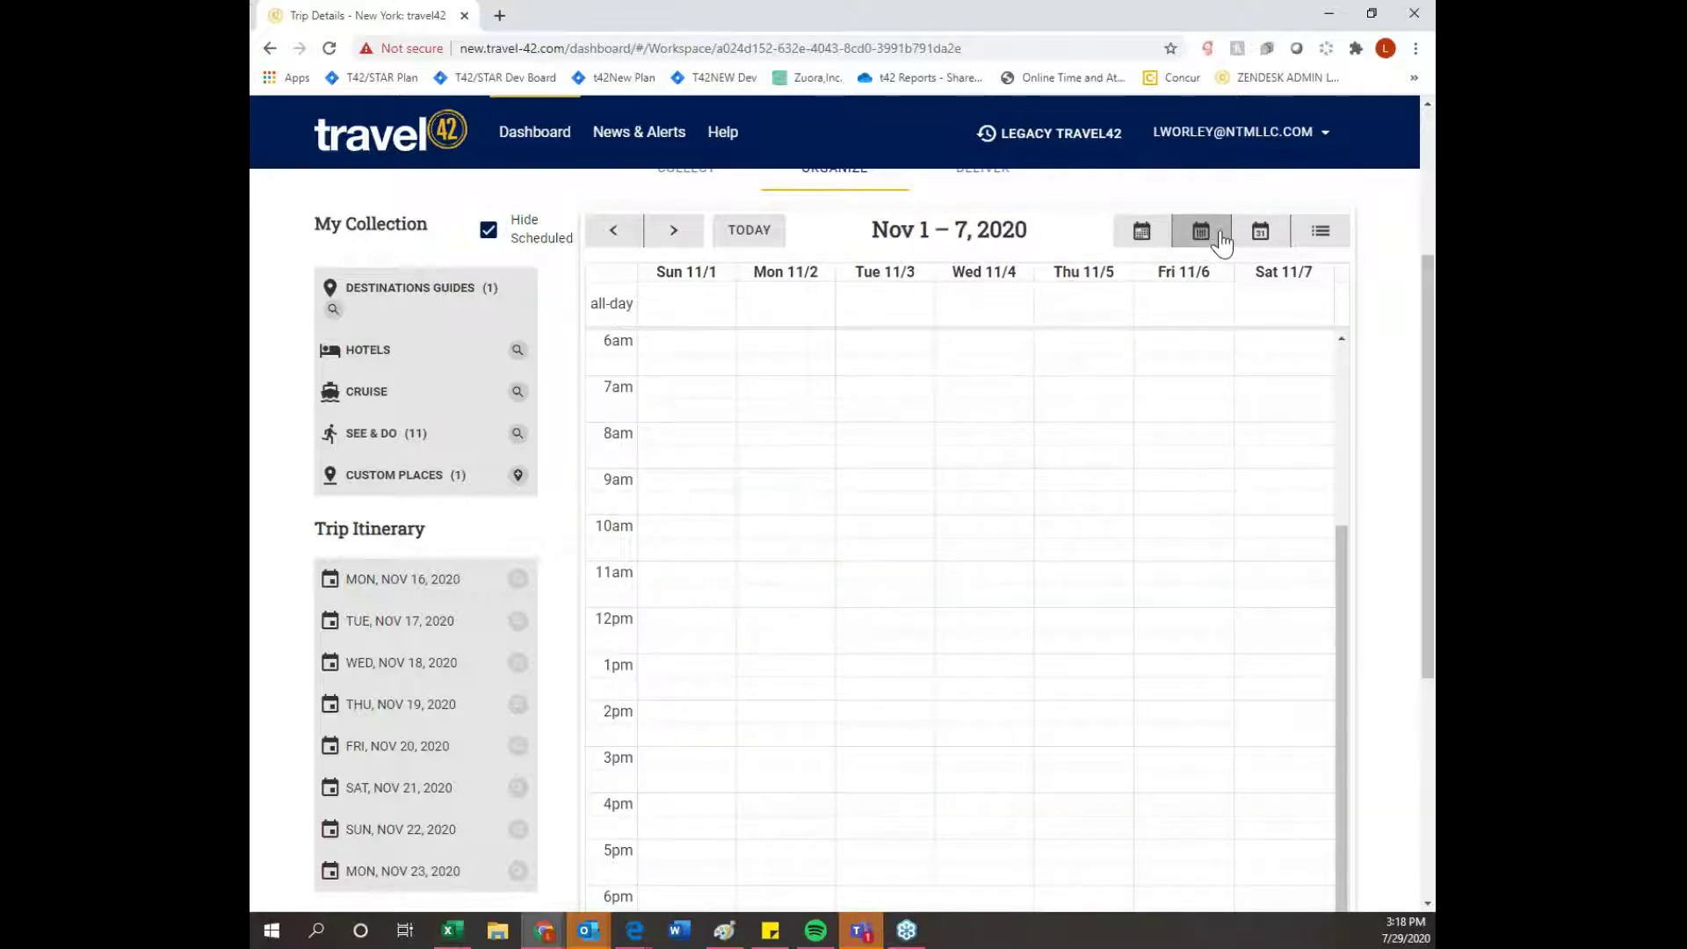
pyautogui.click(1261, 236)
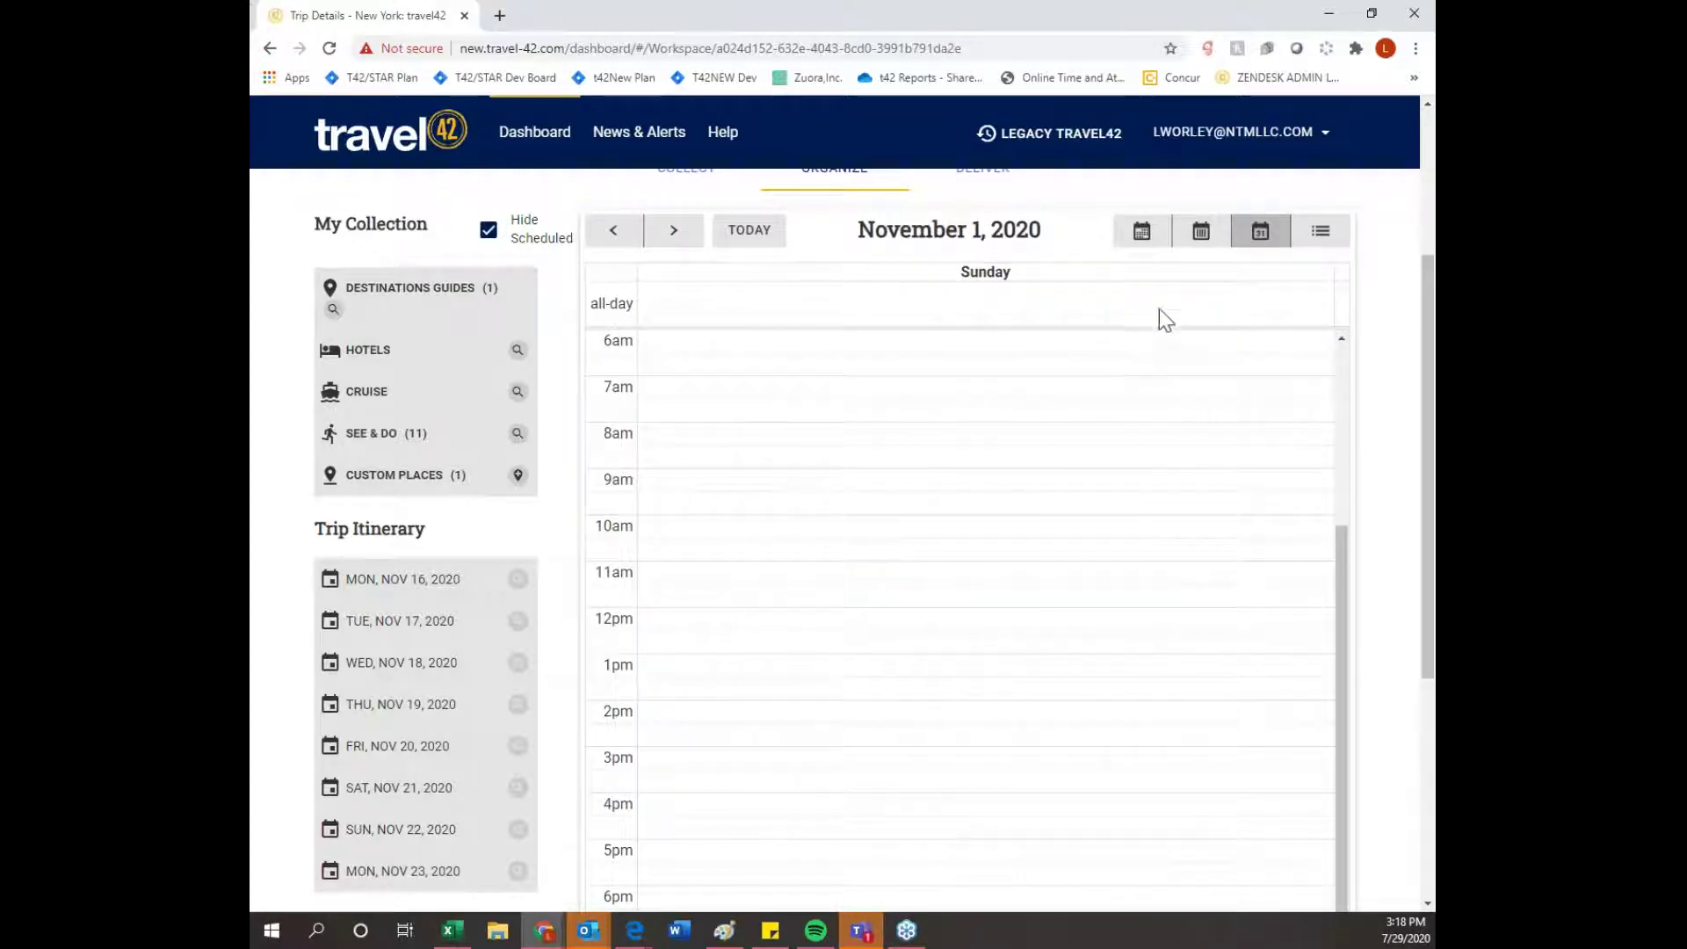
pyautogui.tripleClick(674, 231)
pyautogui.tripleClick(673, 231)
pyautogui.tripleClick(674, 231)
pyautogui.tripleClick(674, 231)
pyautogui.tripleClick(674, 231)
pyautogui.click(674, 231)
pyautogui.click(674, 231)
pyautogui.click(618, 233)
pyautogui.click(618, 233)
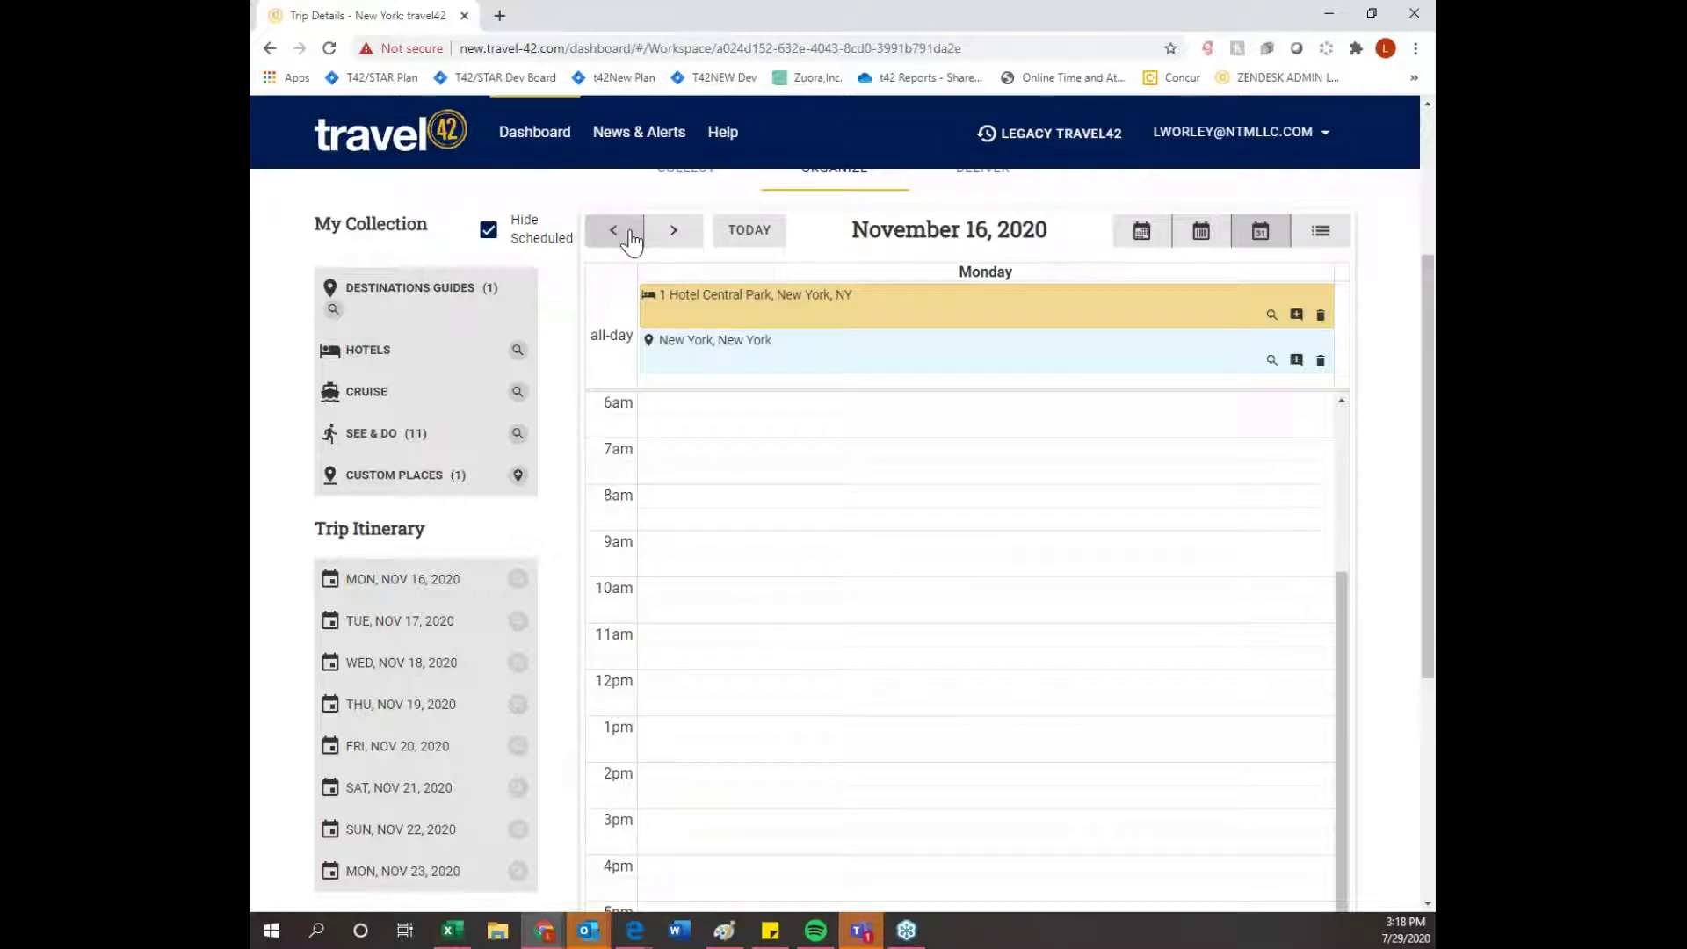
pyautogui.click(674, 234)
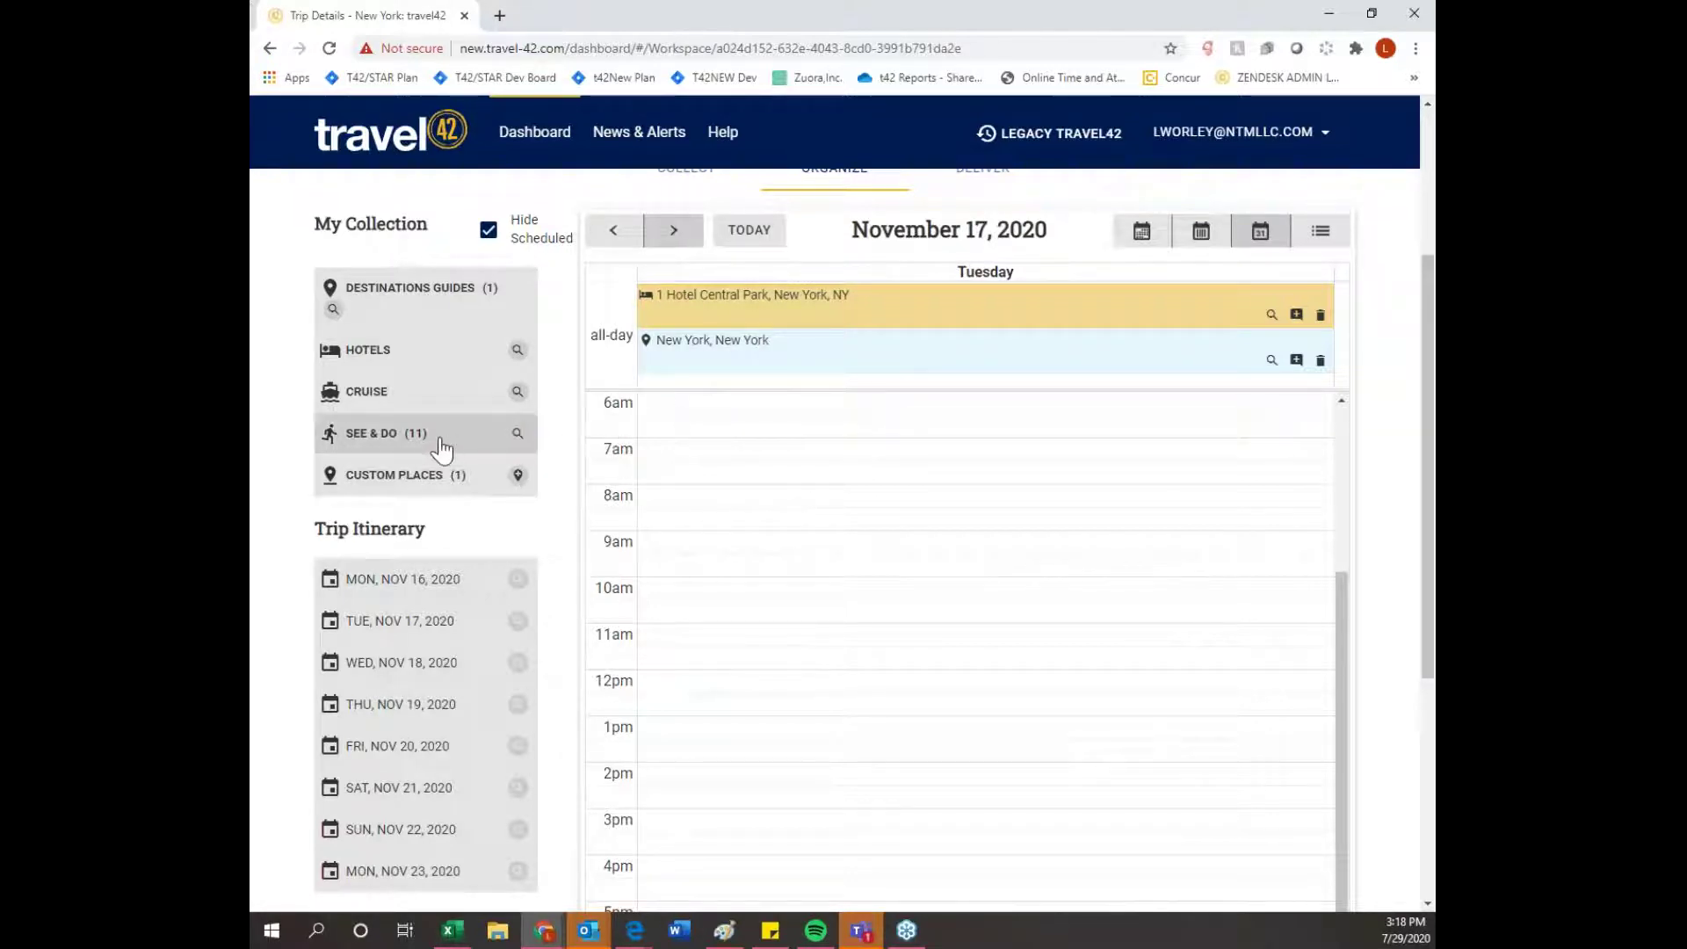
# - Drop Ellis Island National Monument at 11:00 on Tuesday and extend it to 16:30
pyautogui.click(397, 445)
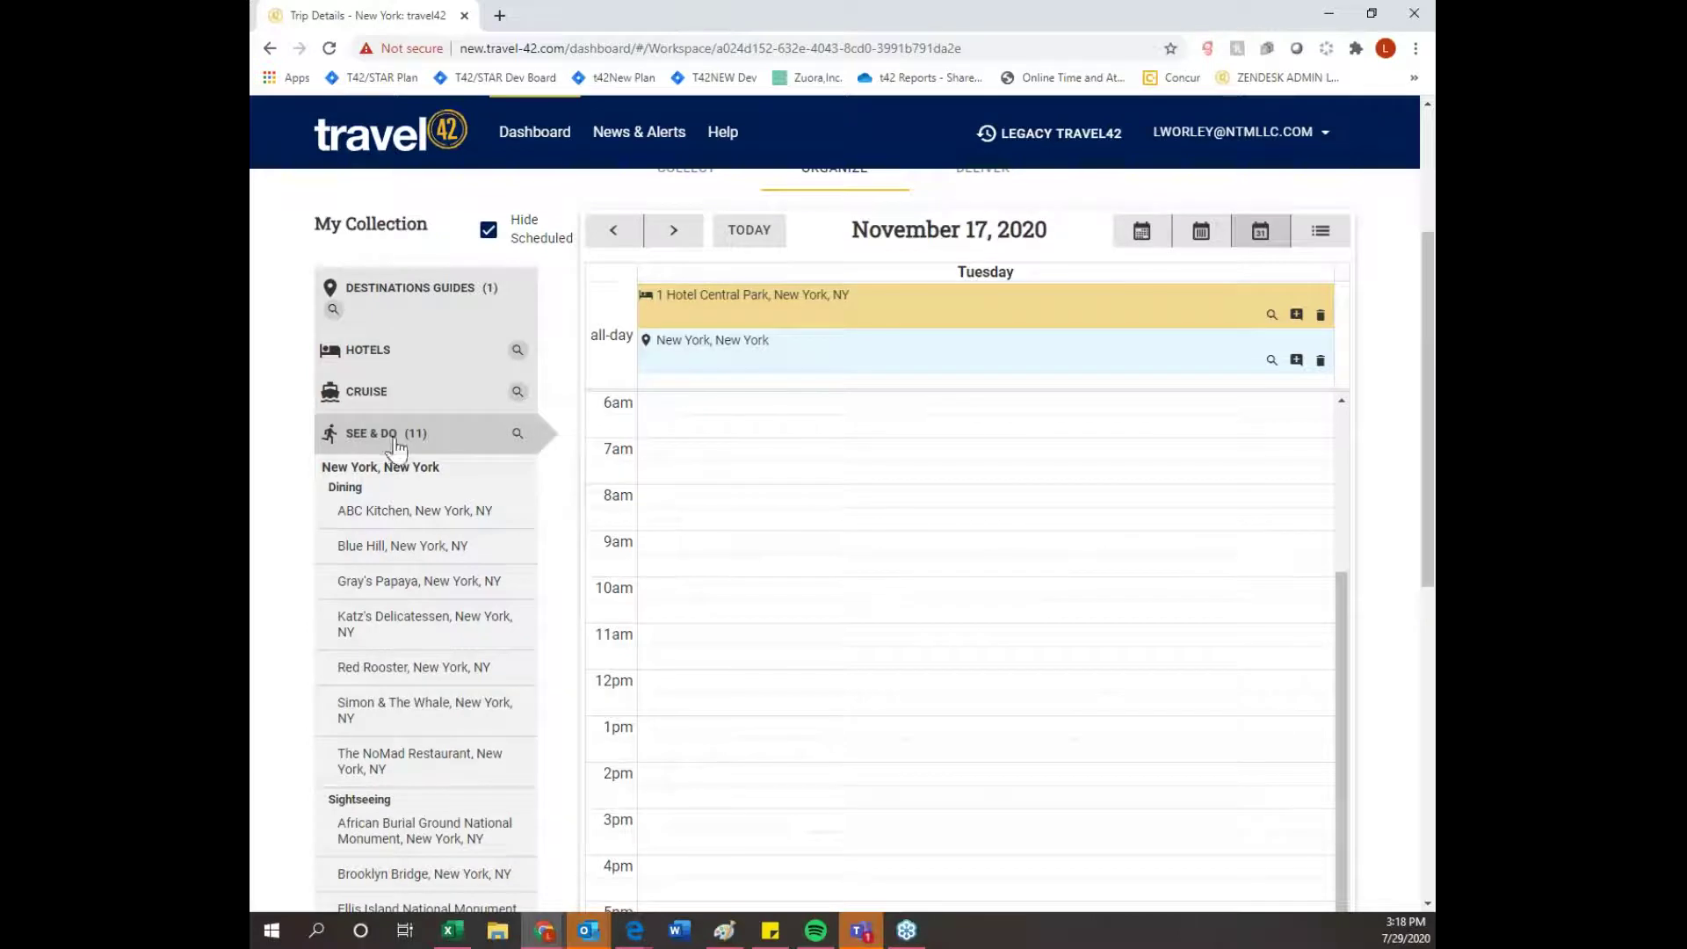
pyautogui.scroll(-1, 409, 534)
pyautogui.scroll(1, 360, 529)
pyautogui.scroll(-2, 279, 529)
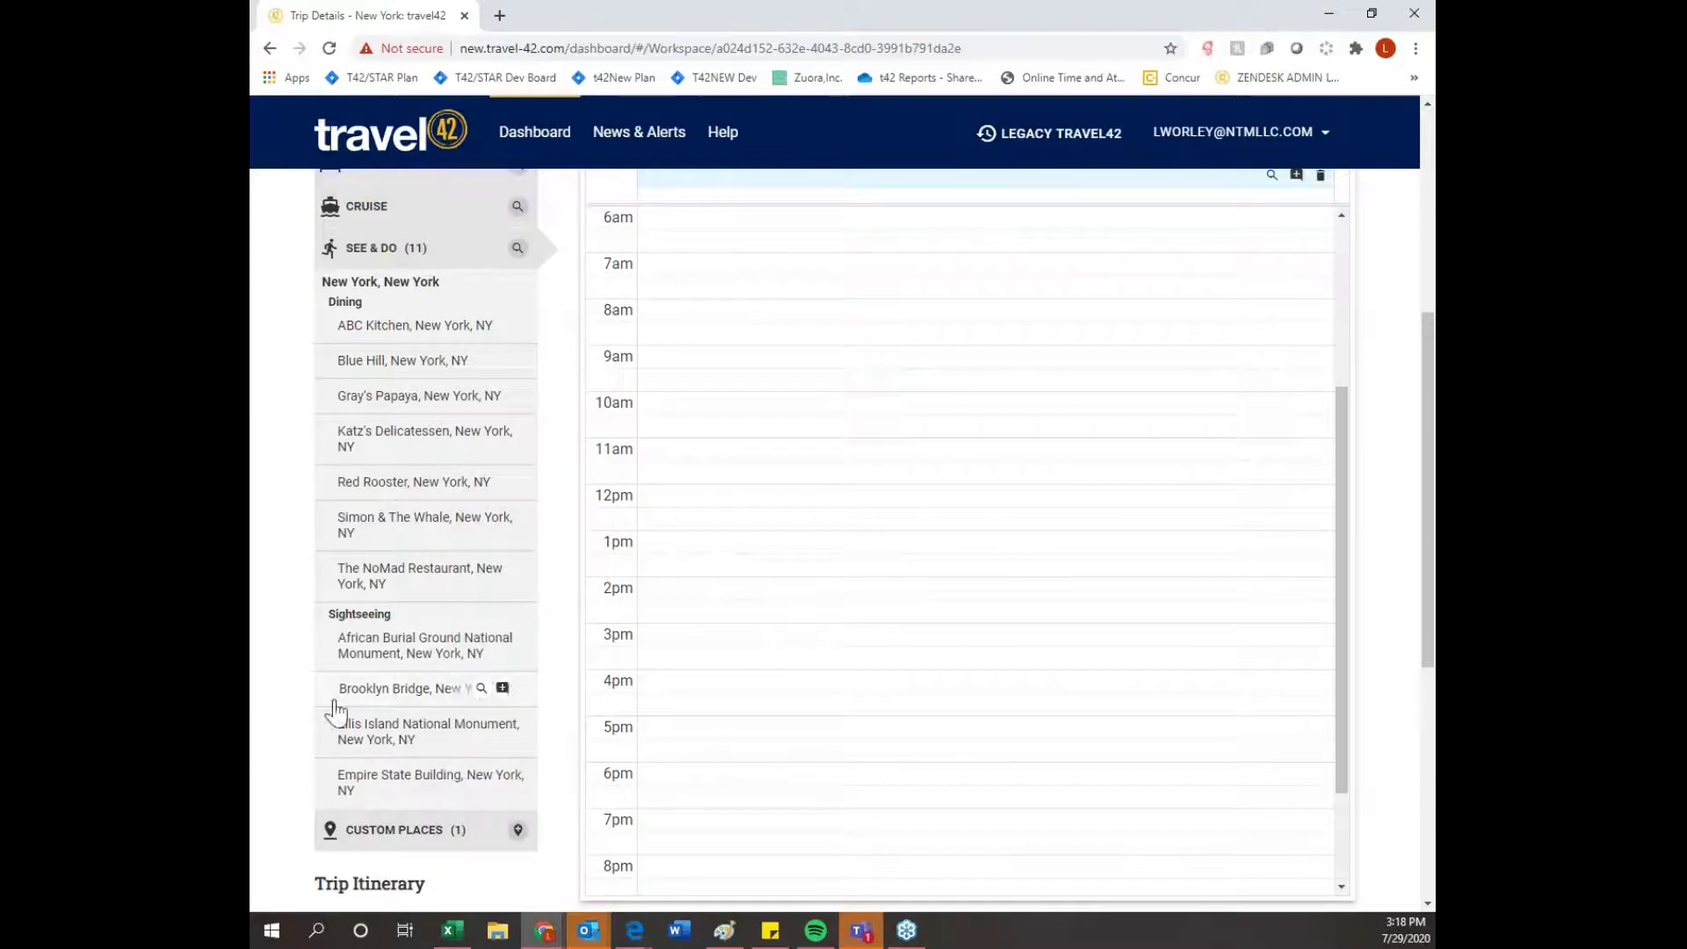
pyautogui.scroll(1, 261, 738)
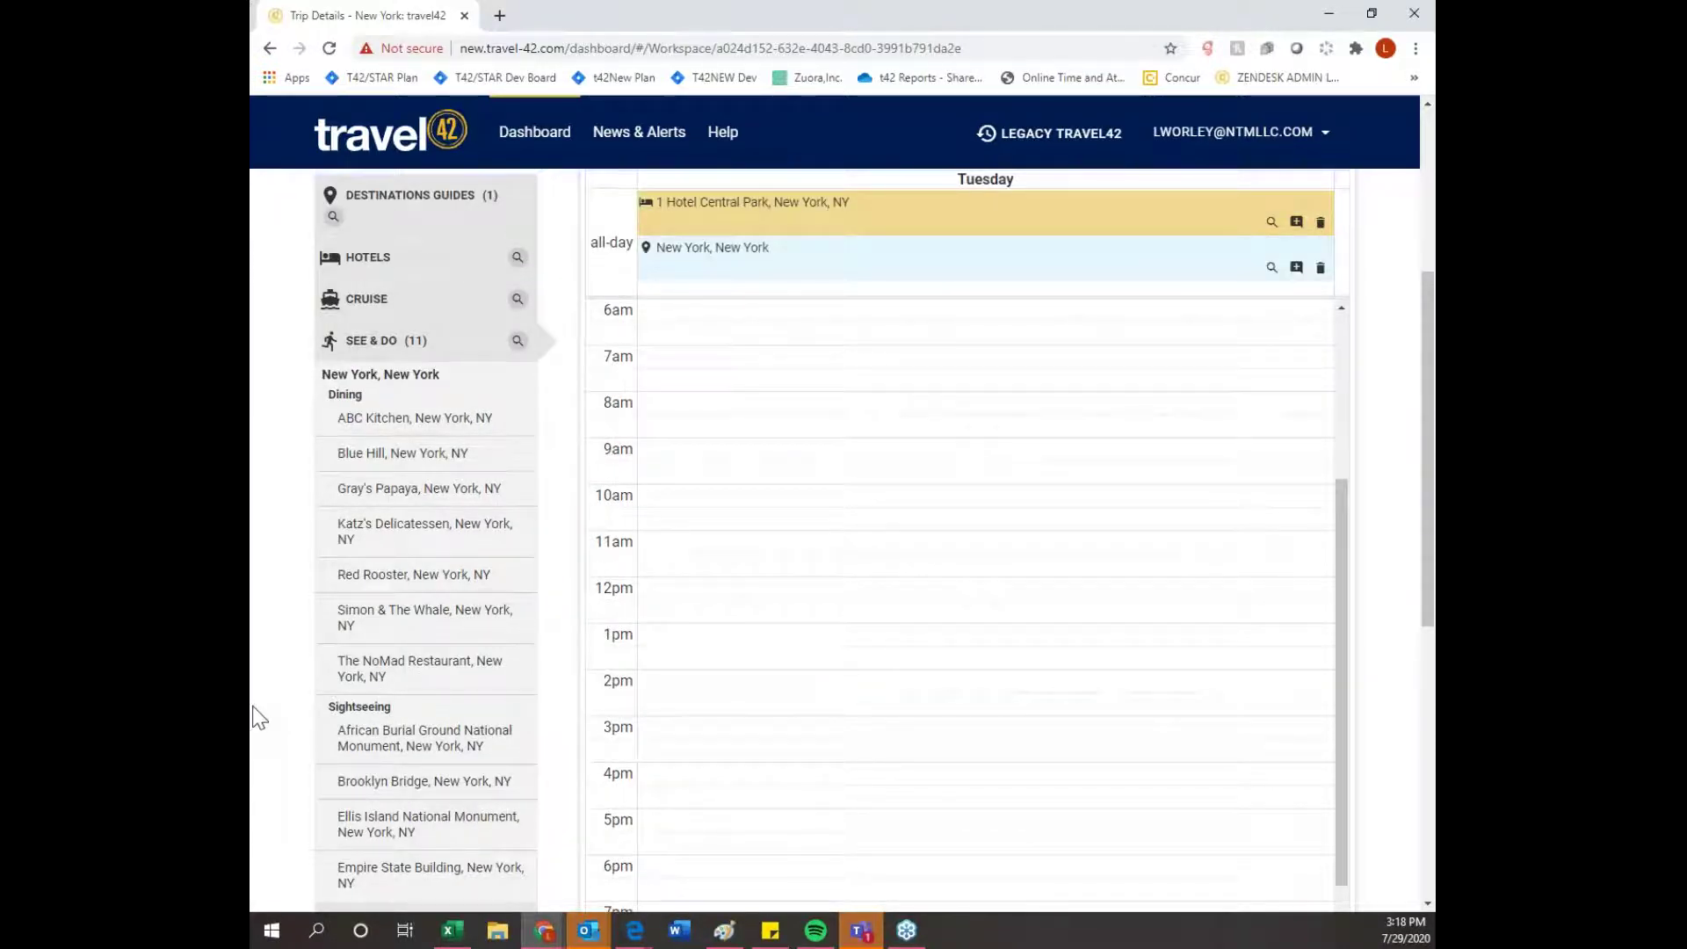
pyautogui.scroll(-1, 259, 716)
pyautogui.scroll(1, 279, 725)
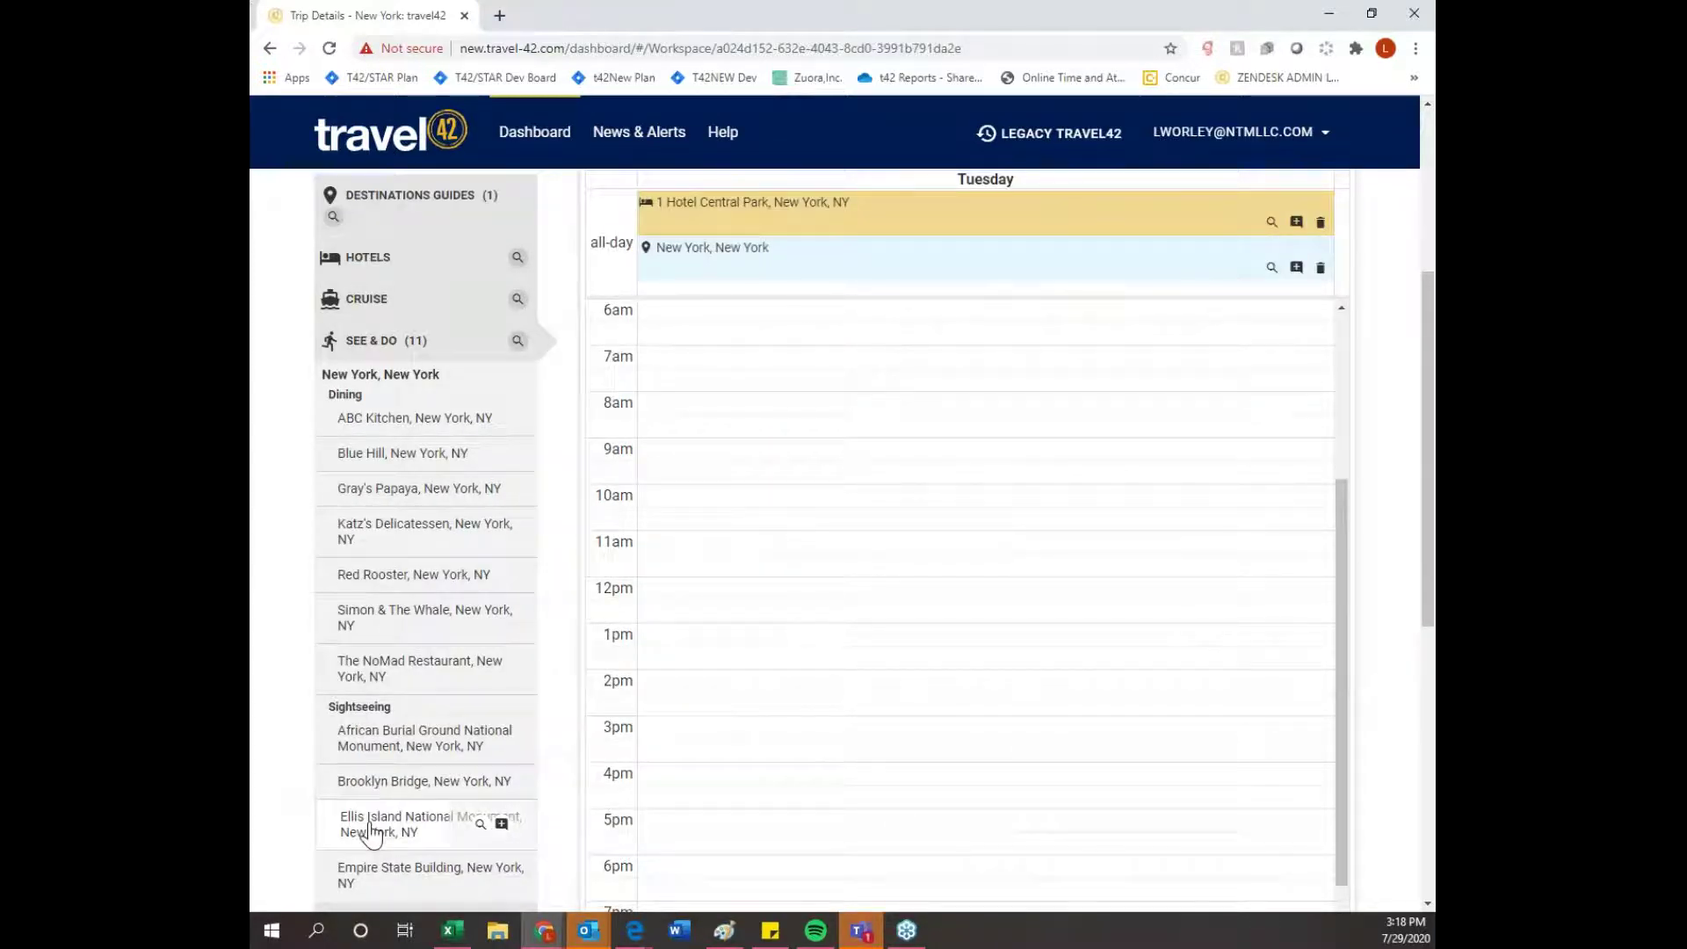
pyautogui.moveTo(372, 833); pyautogui.dragTo(707, 573)
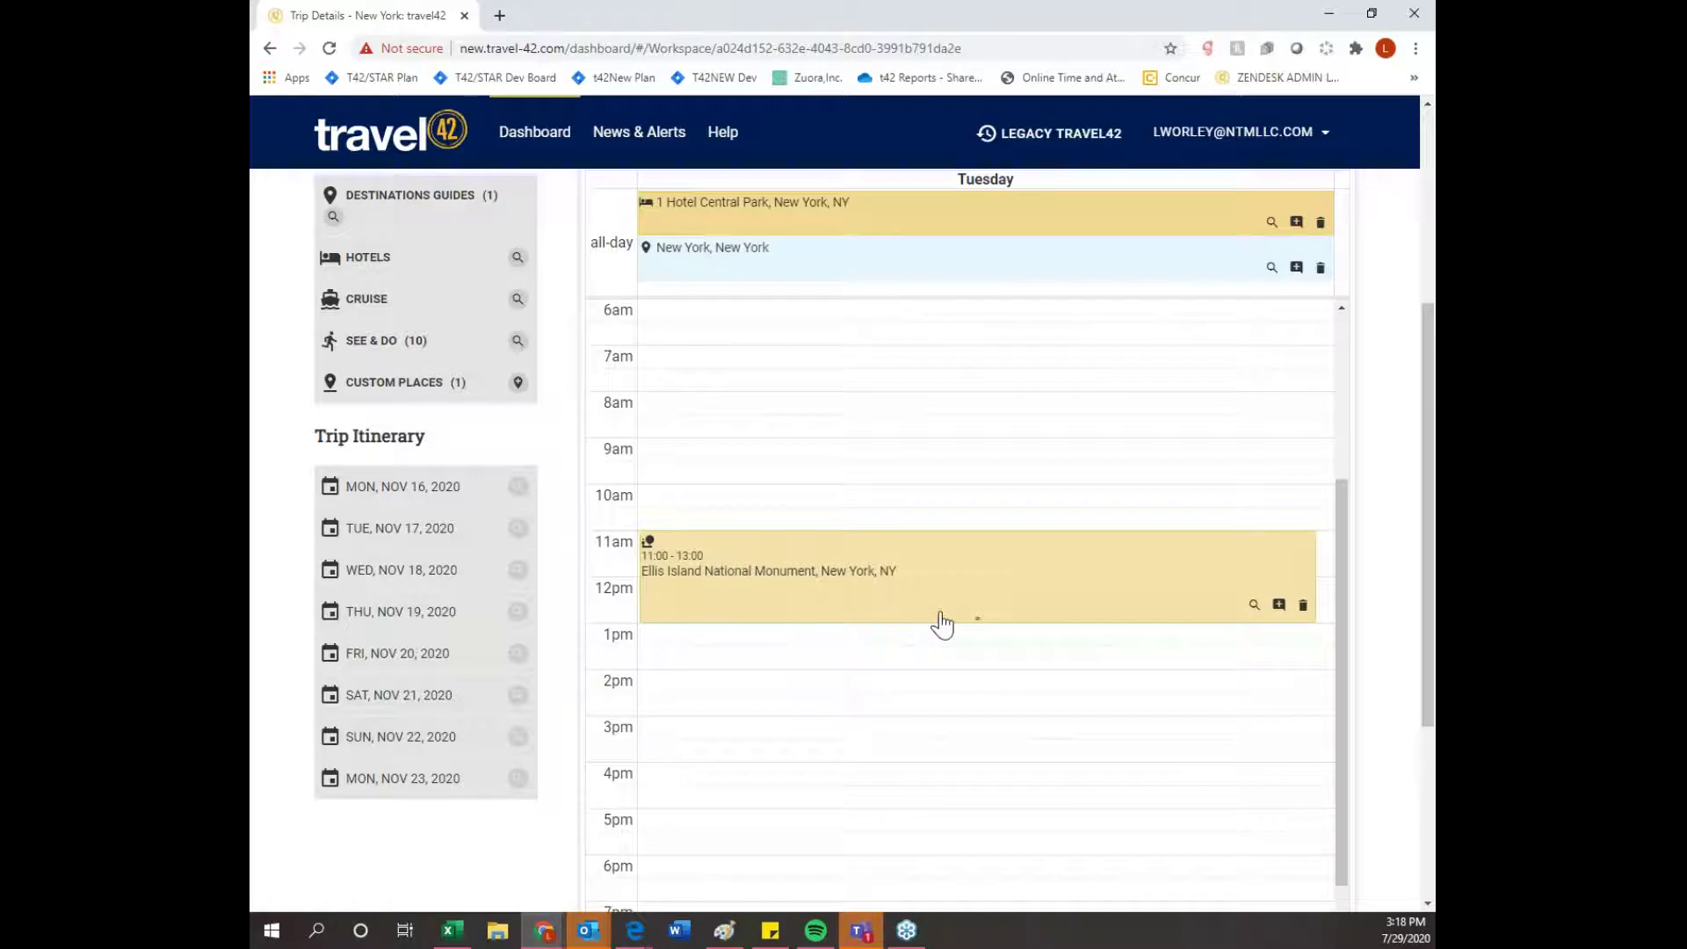
pyautogui.moveTo(975, 617); pyautogui.dragTo(974, 763)
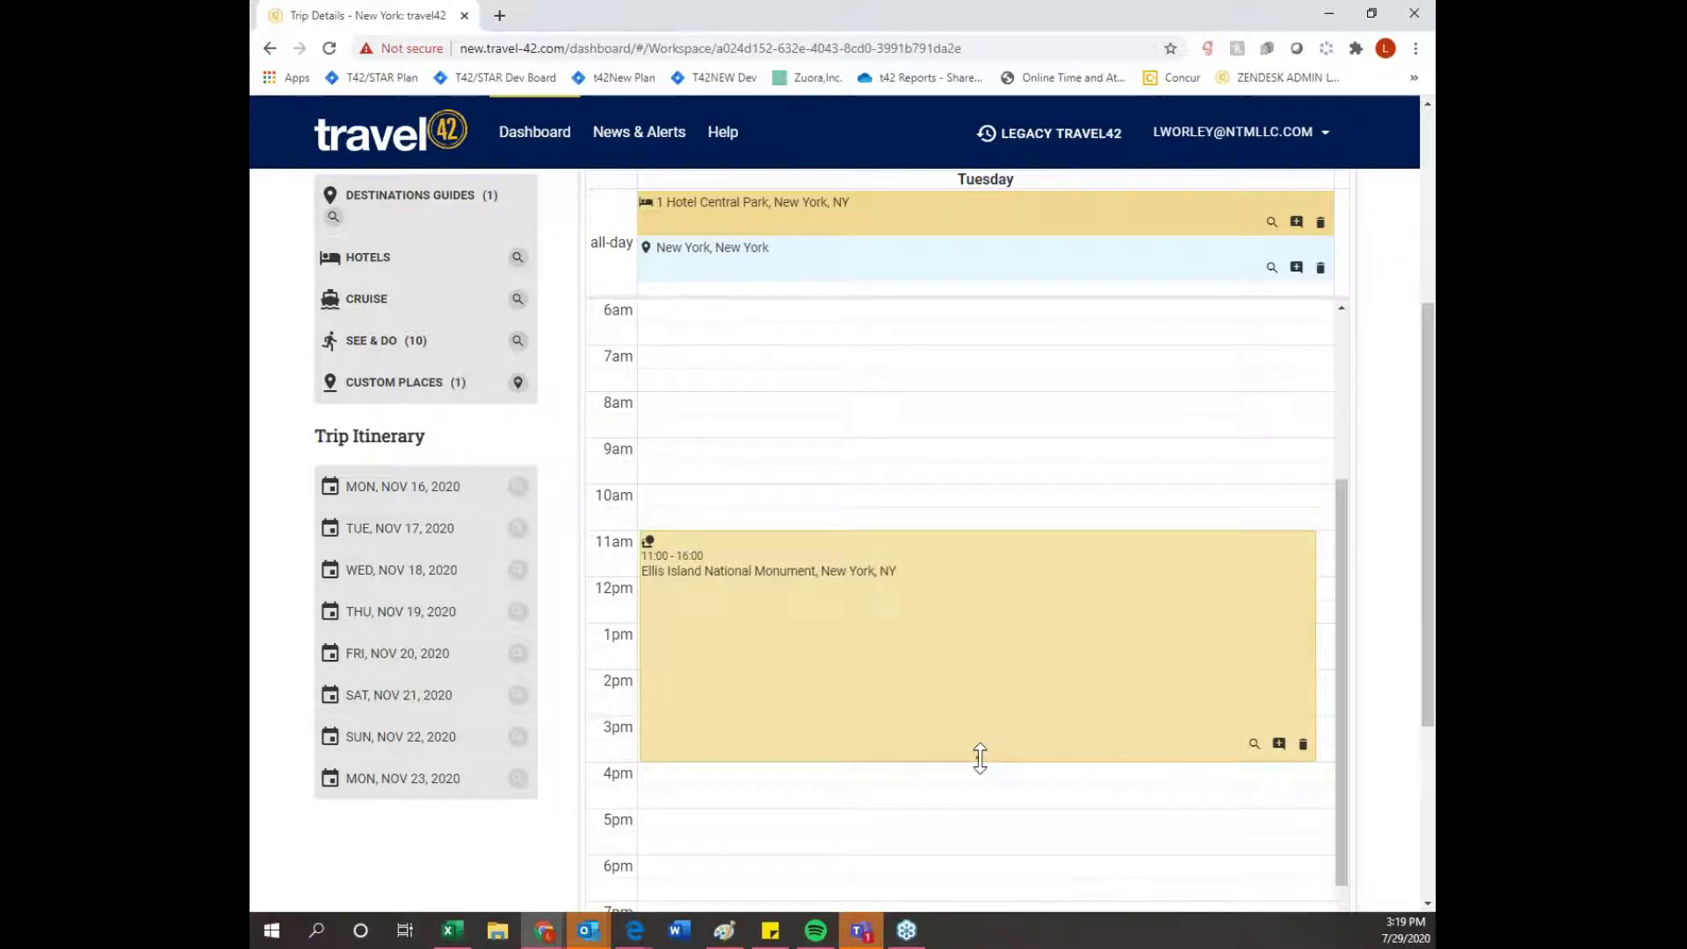
pyautogui.moveTo(974, 758); pyautogui.dragTo(983, 793)
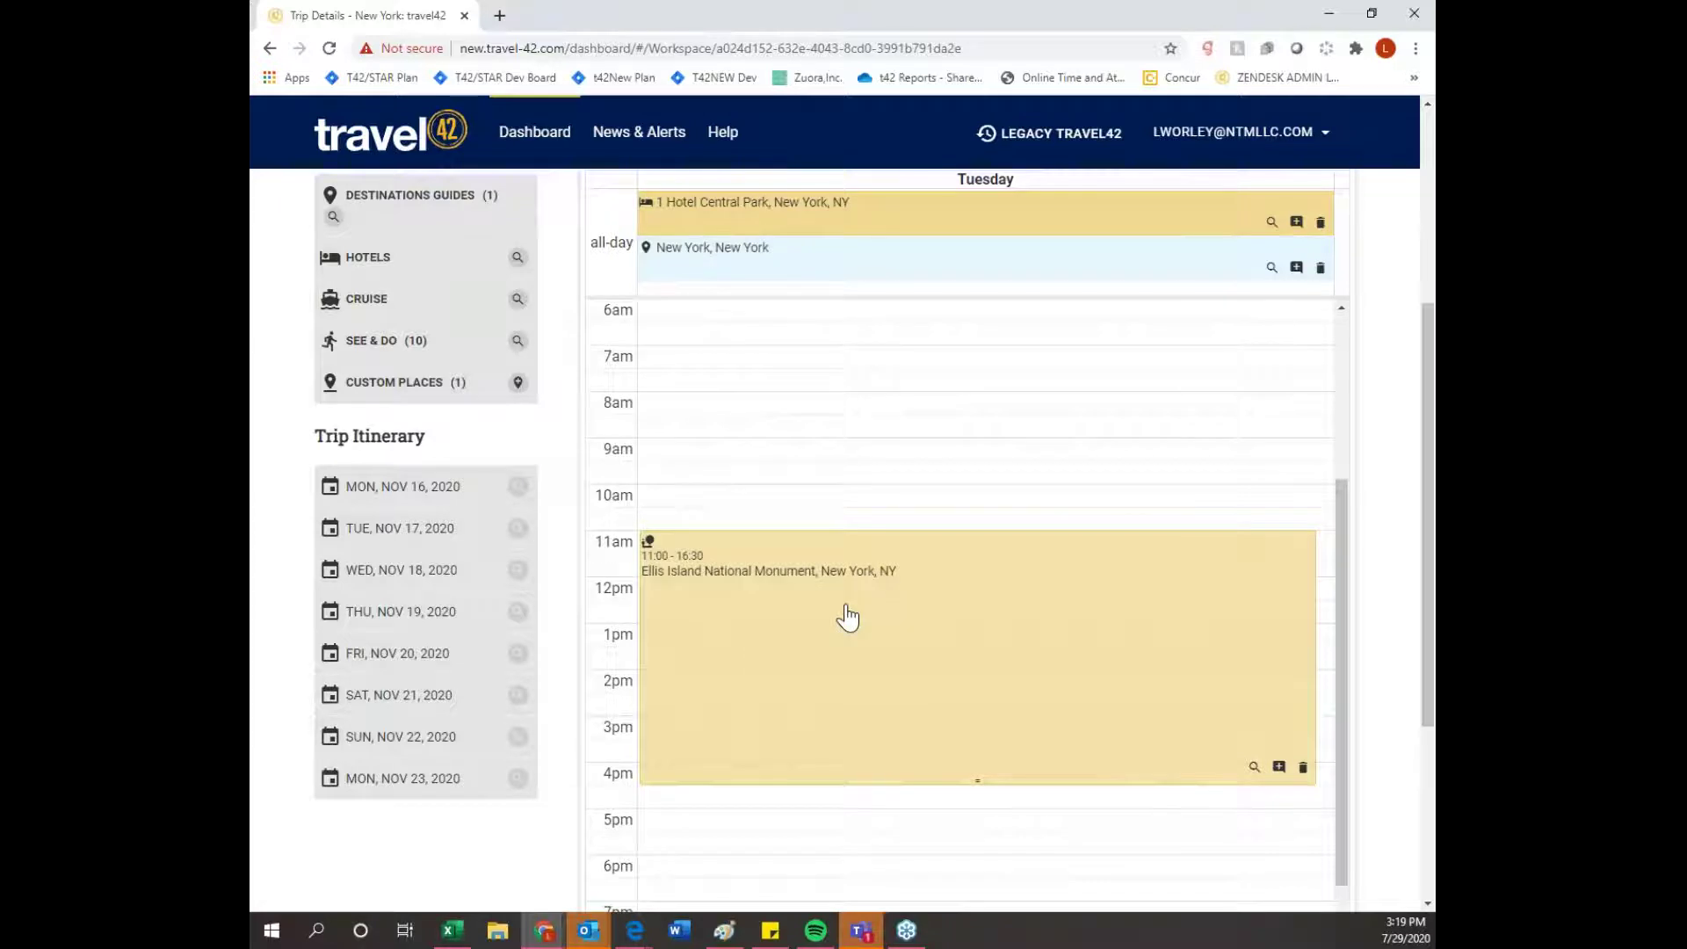
# - Place ABC Kitchen from the Dining list on Tuesday's 7pm slot, 19:00–21:00
pyautogui.scroll(2, 835, 463)
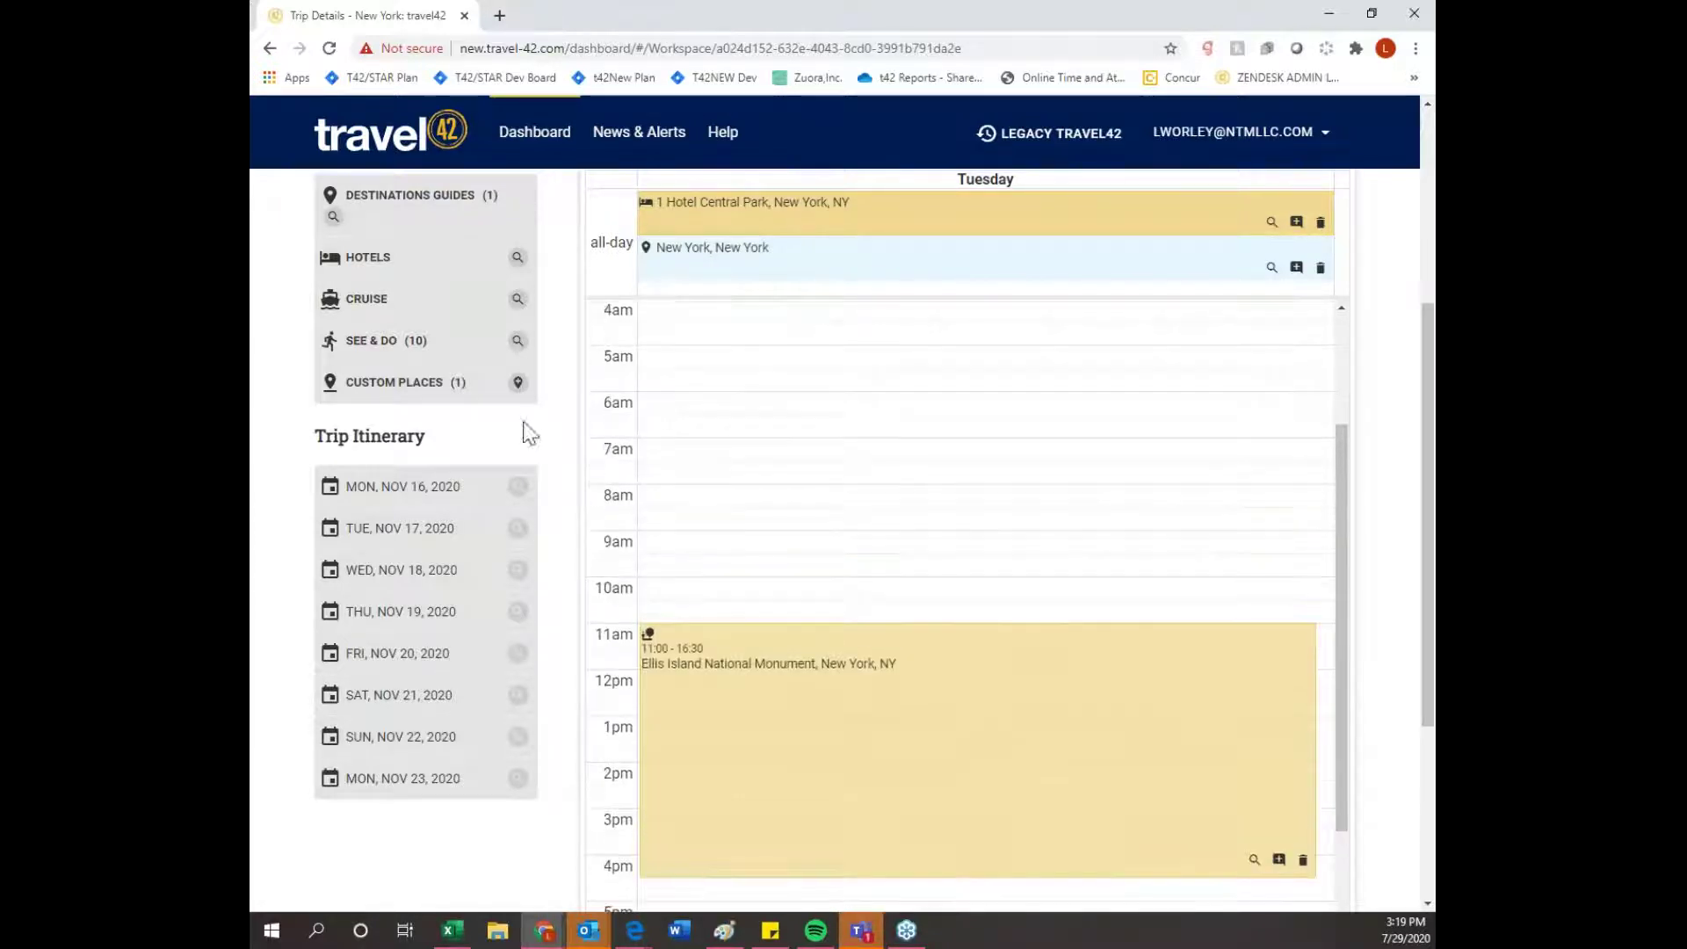
pyautogui.click(400, 356)
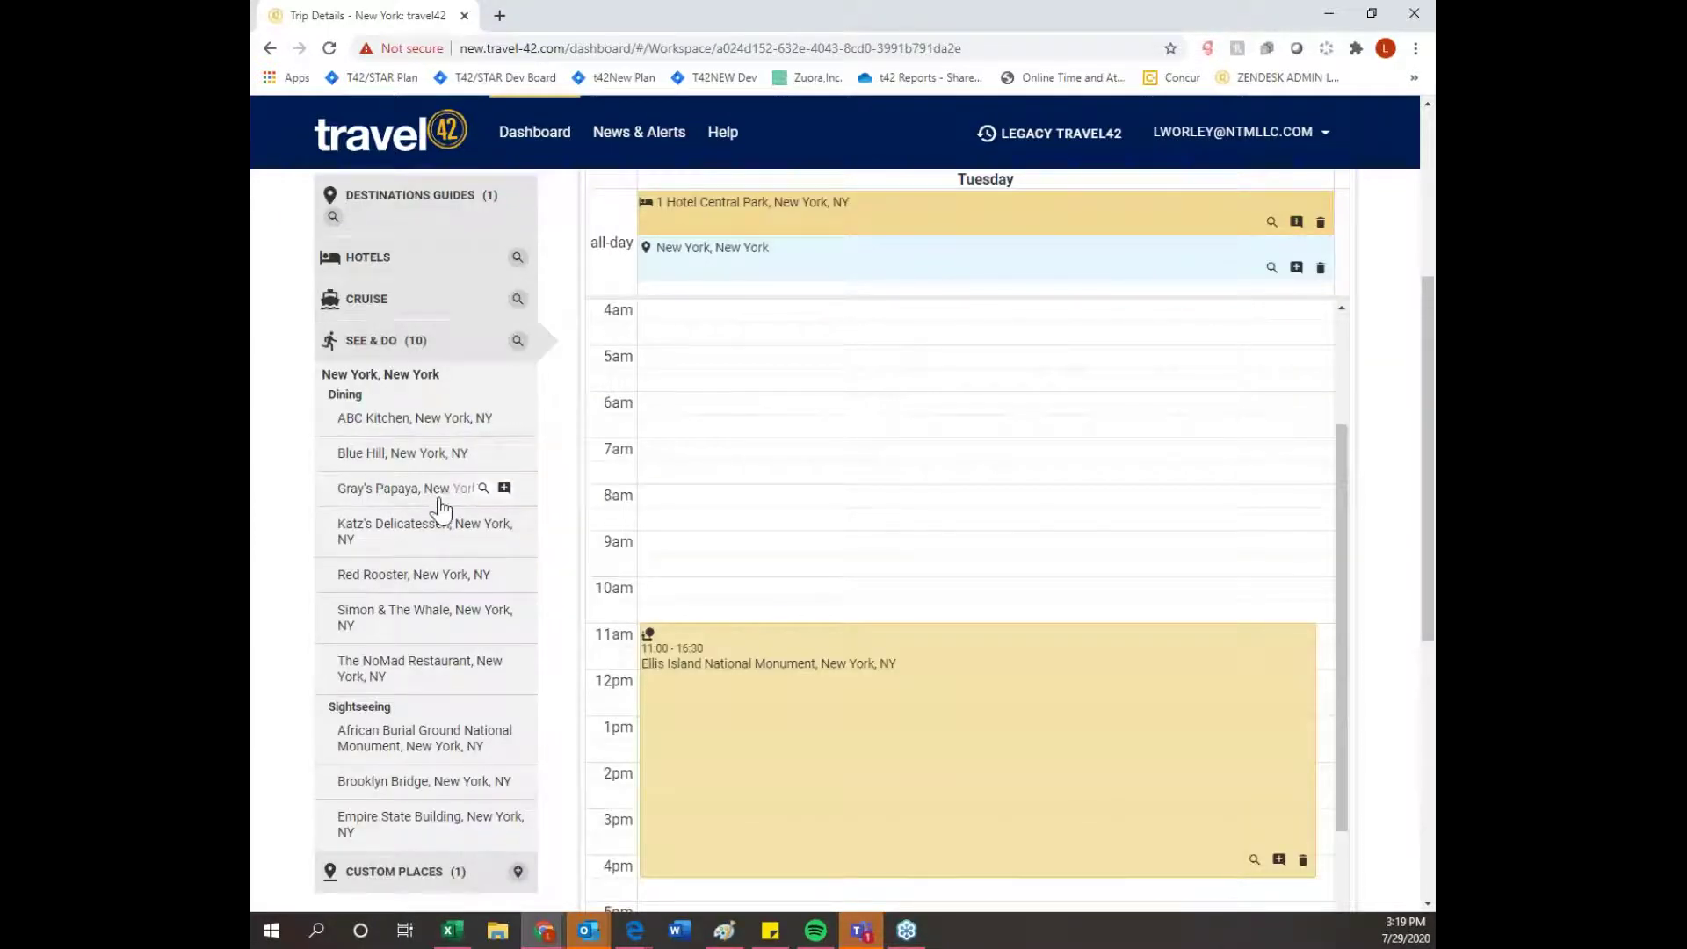
pyautogui.scroll(-1, 448, 512)
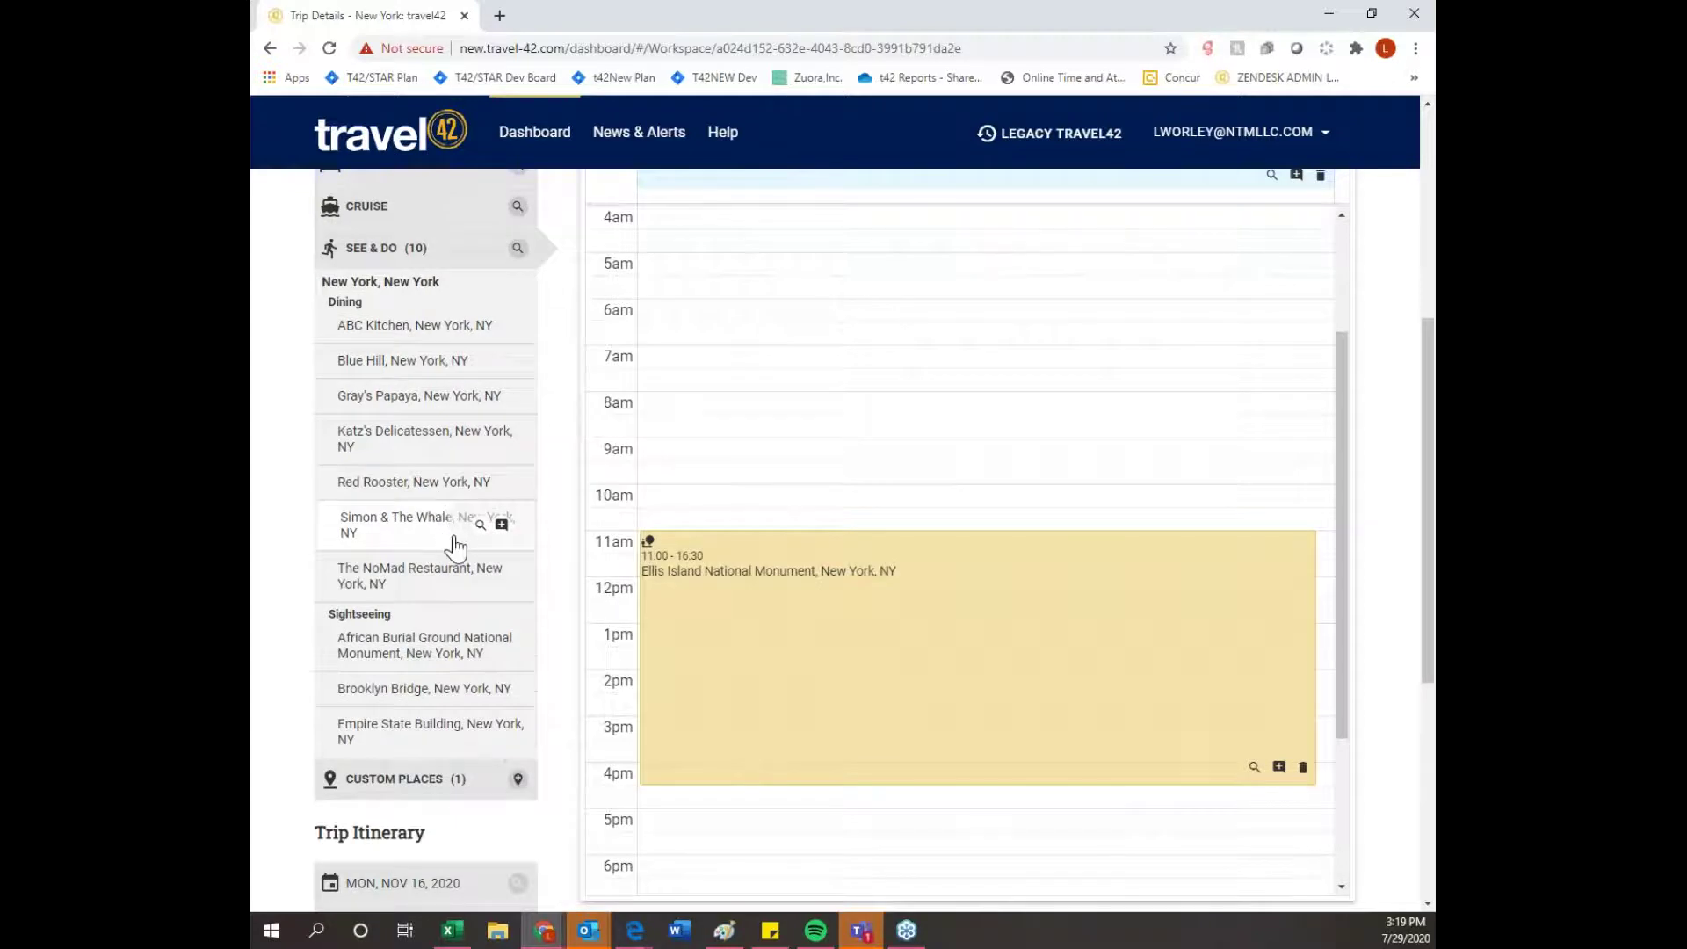
pyautogui.scroll(-2, 741, 600)
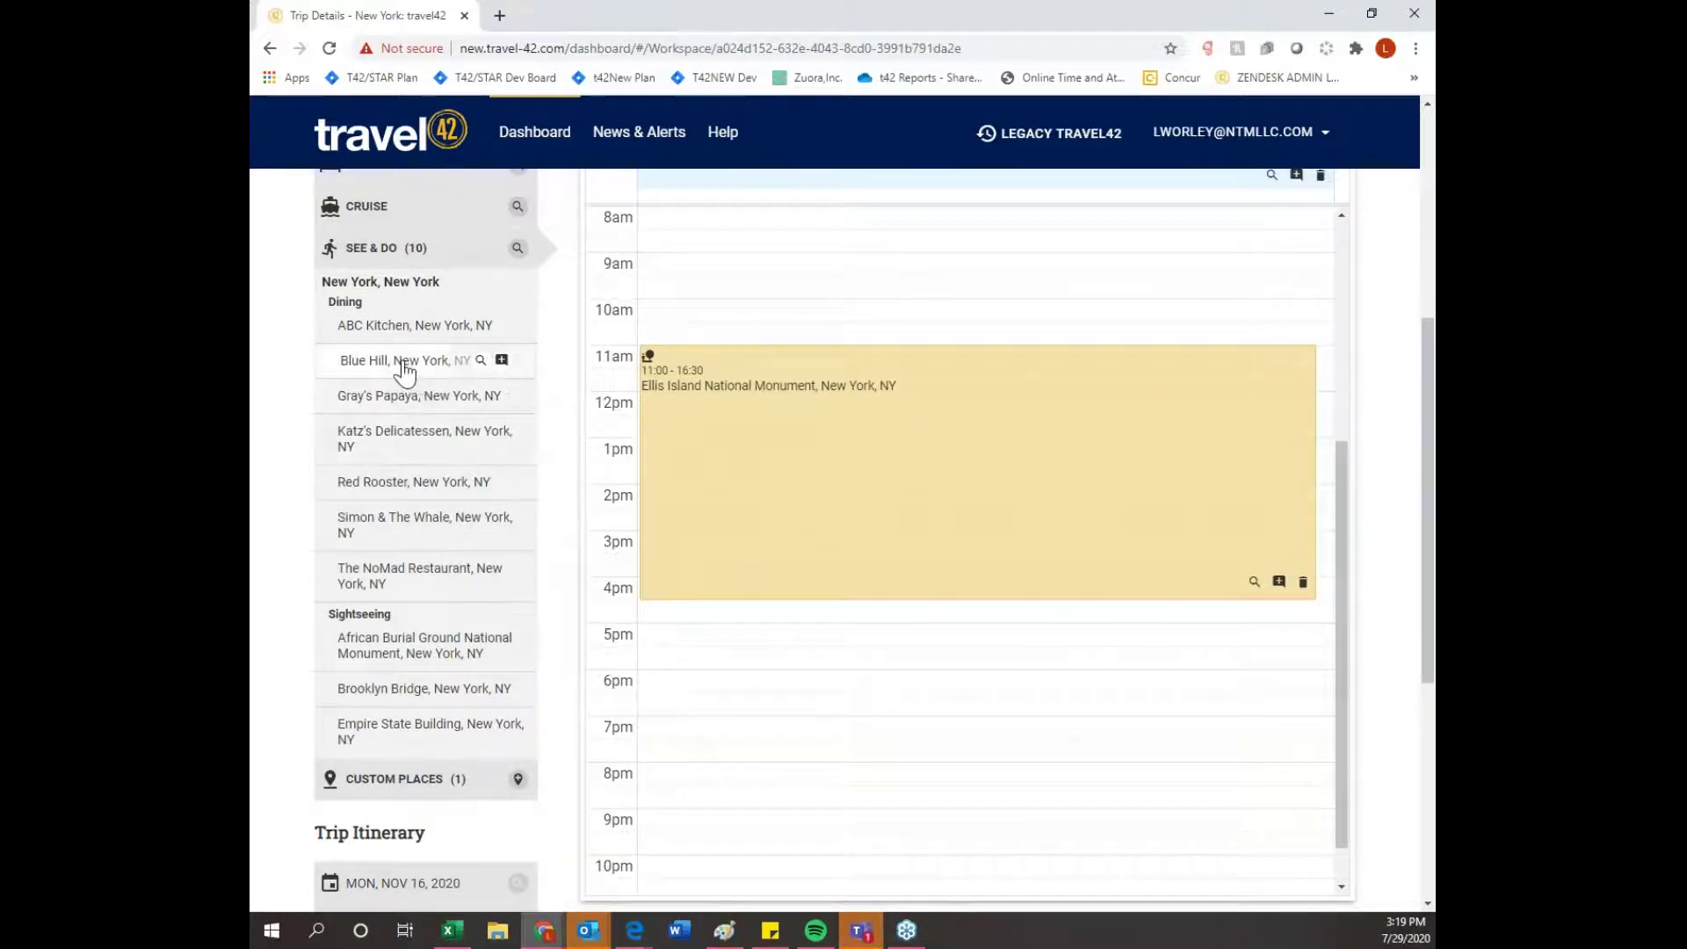
pyautogui.moveTo(397, 336); pyautogui.dragTo(738, 752)
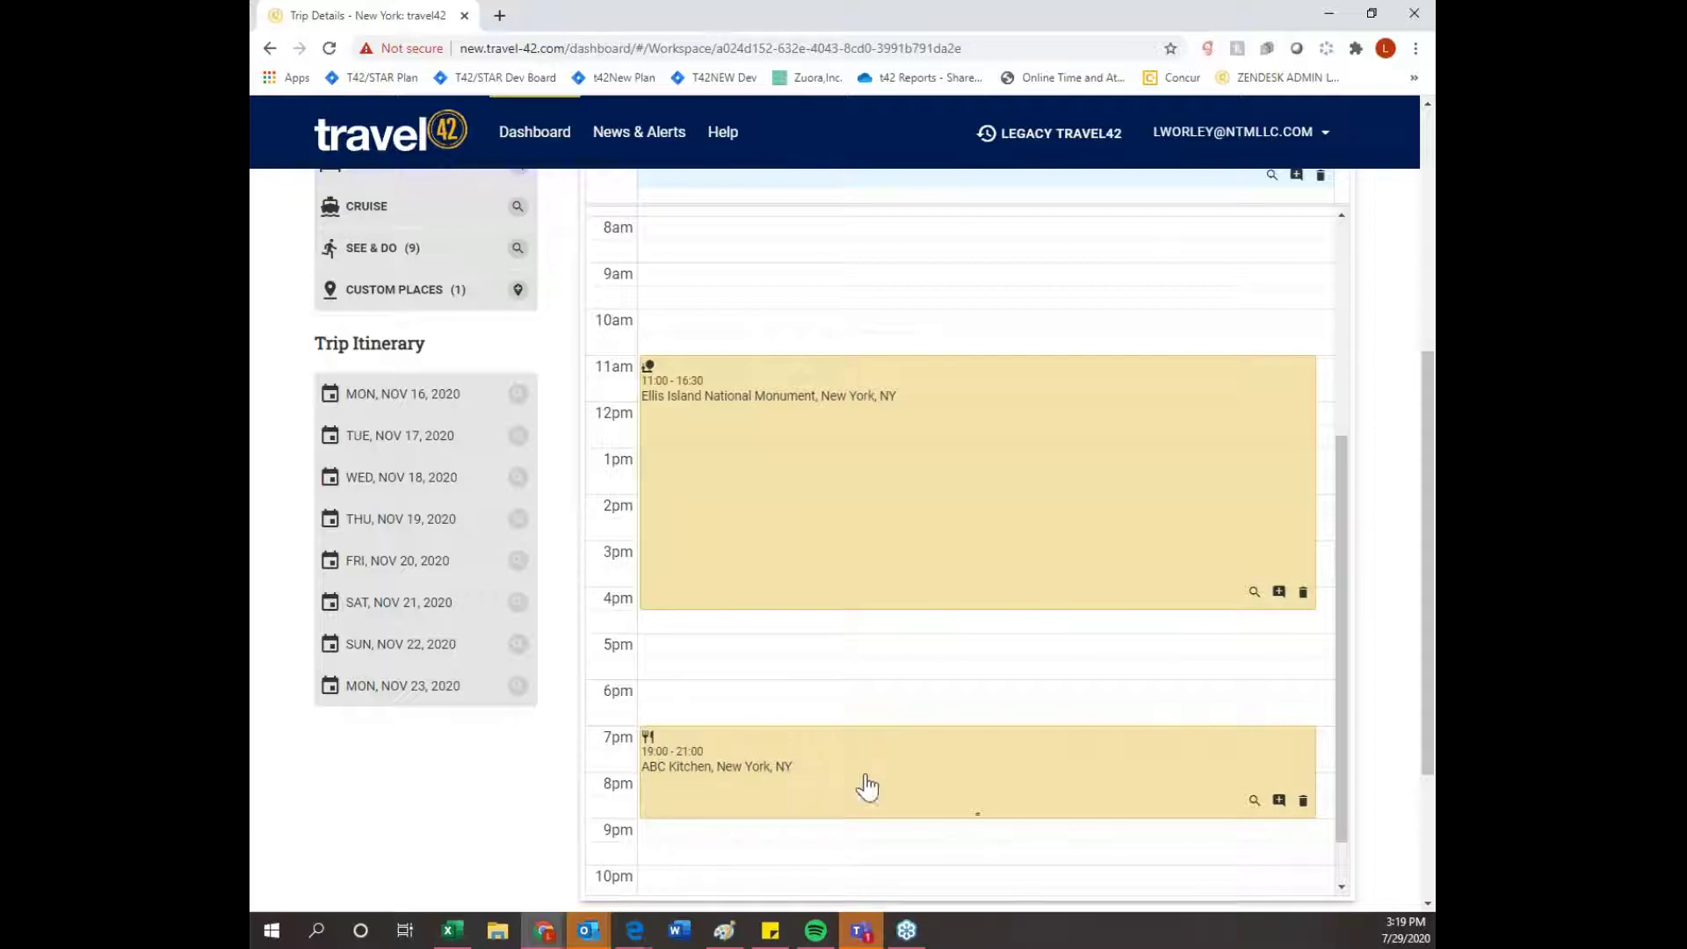
pyautogui.scroll(2, 1401, 638)
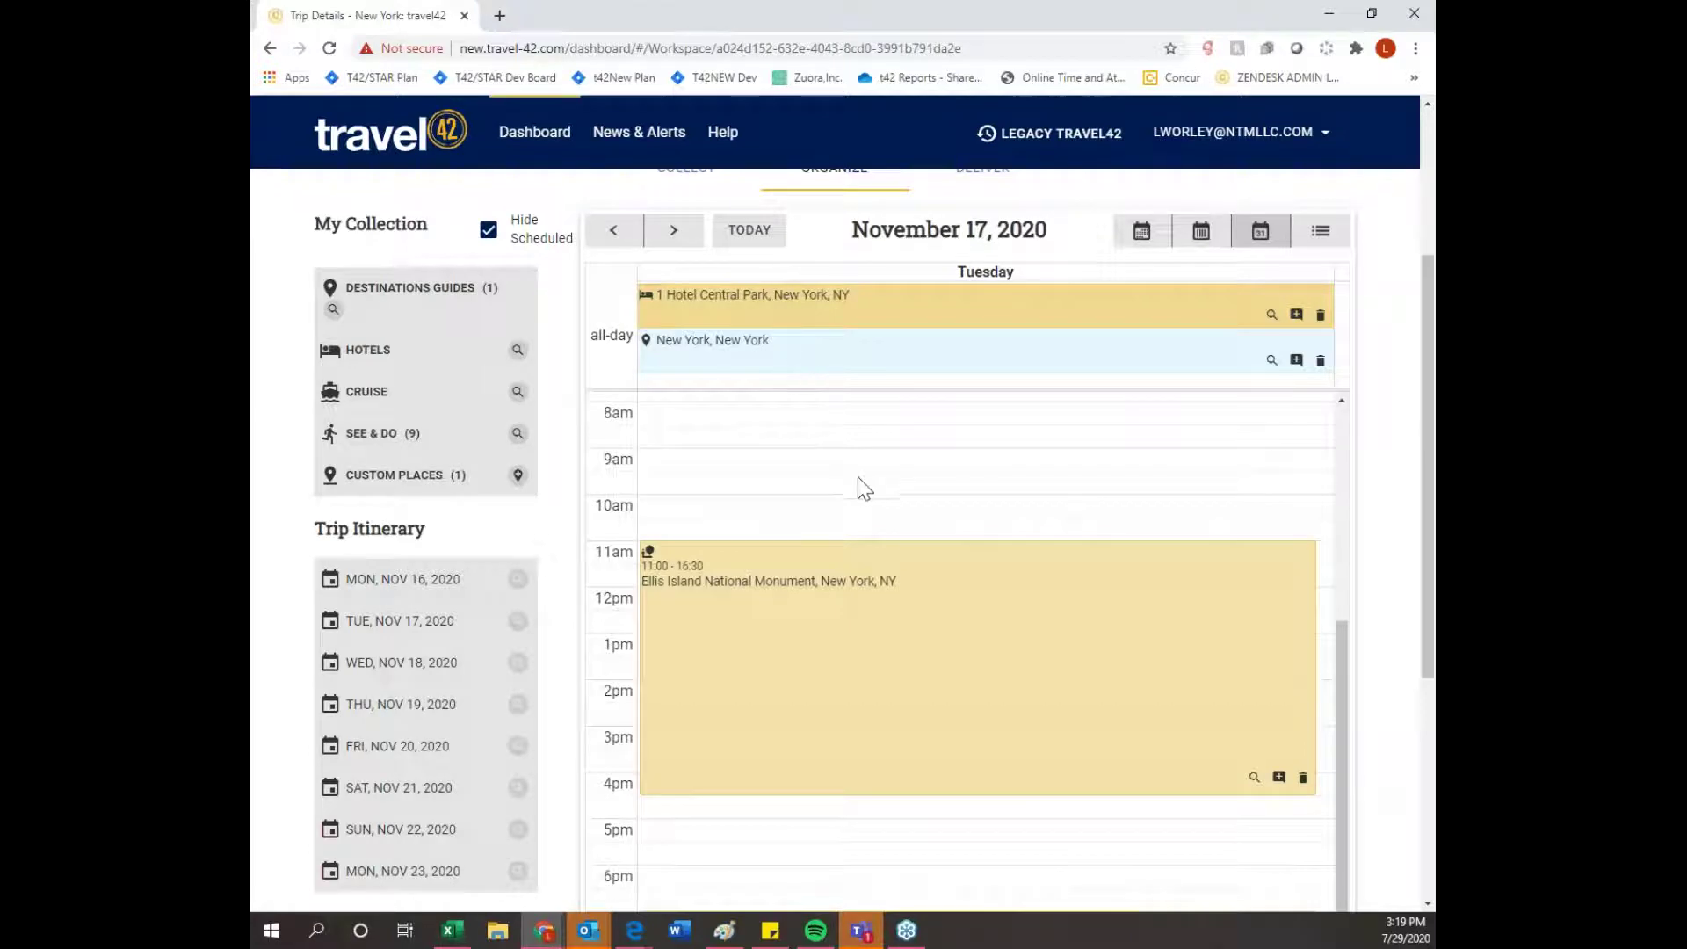
pyautogui.scroll(-1, 949, 493)
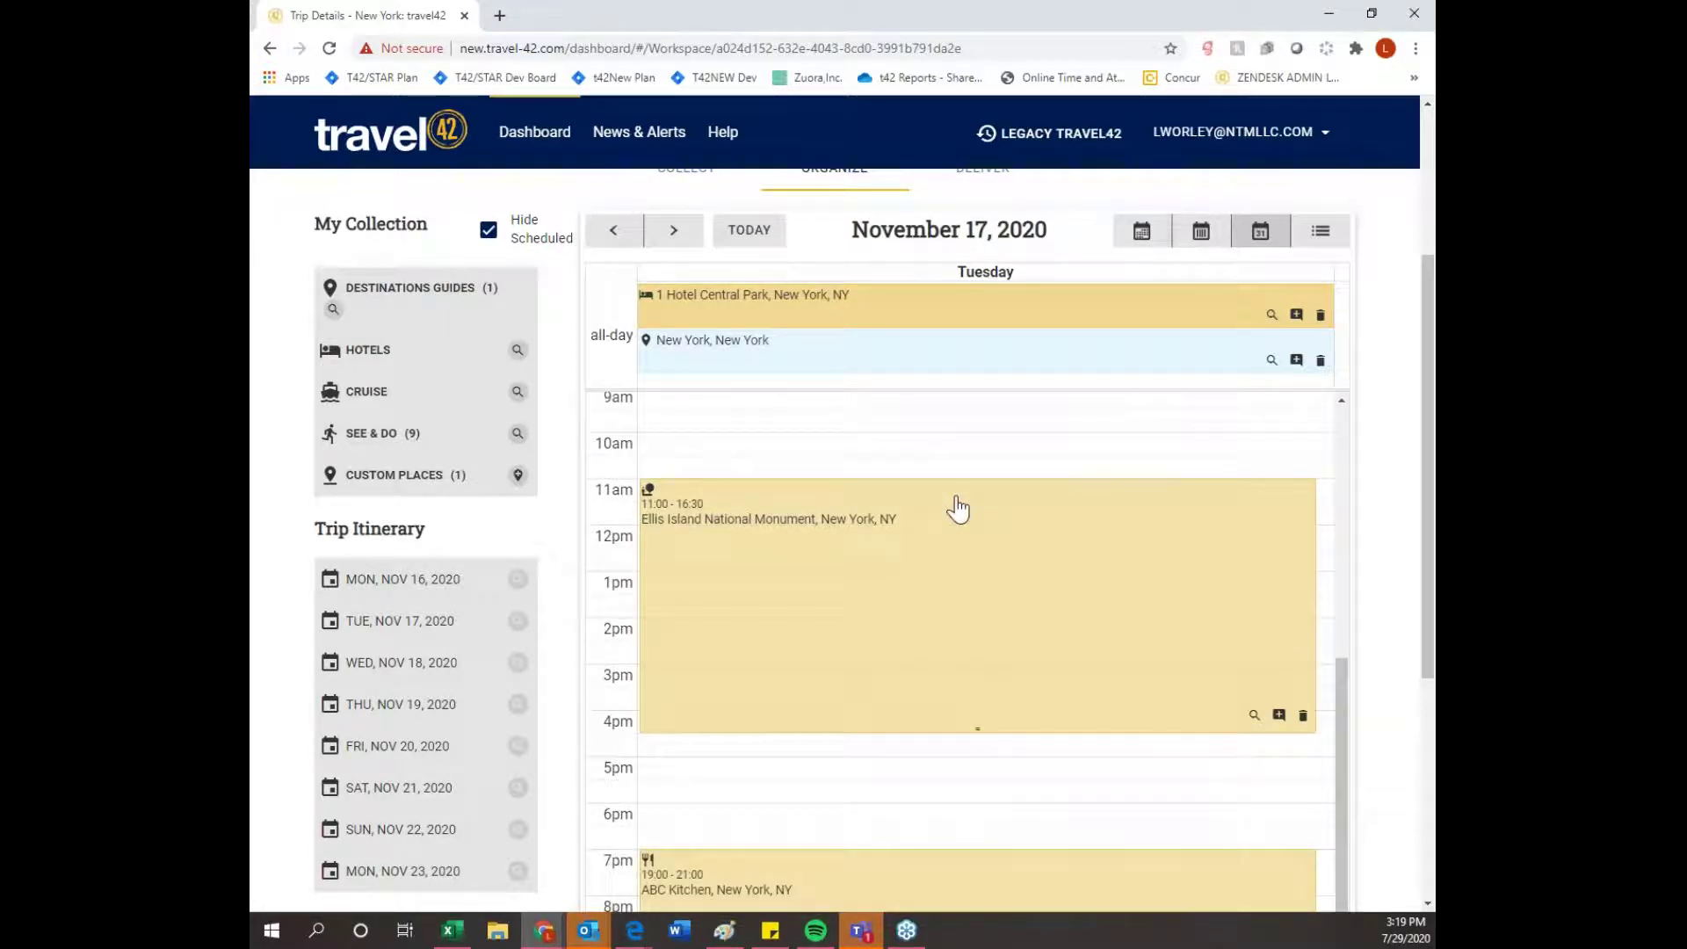
pyautogui.scroll(-1, 957, 507)
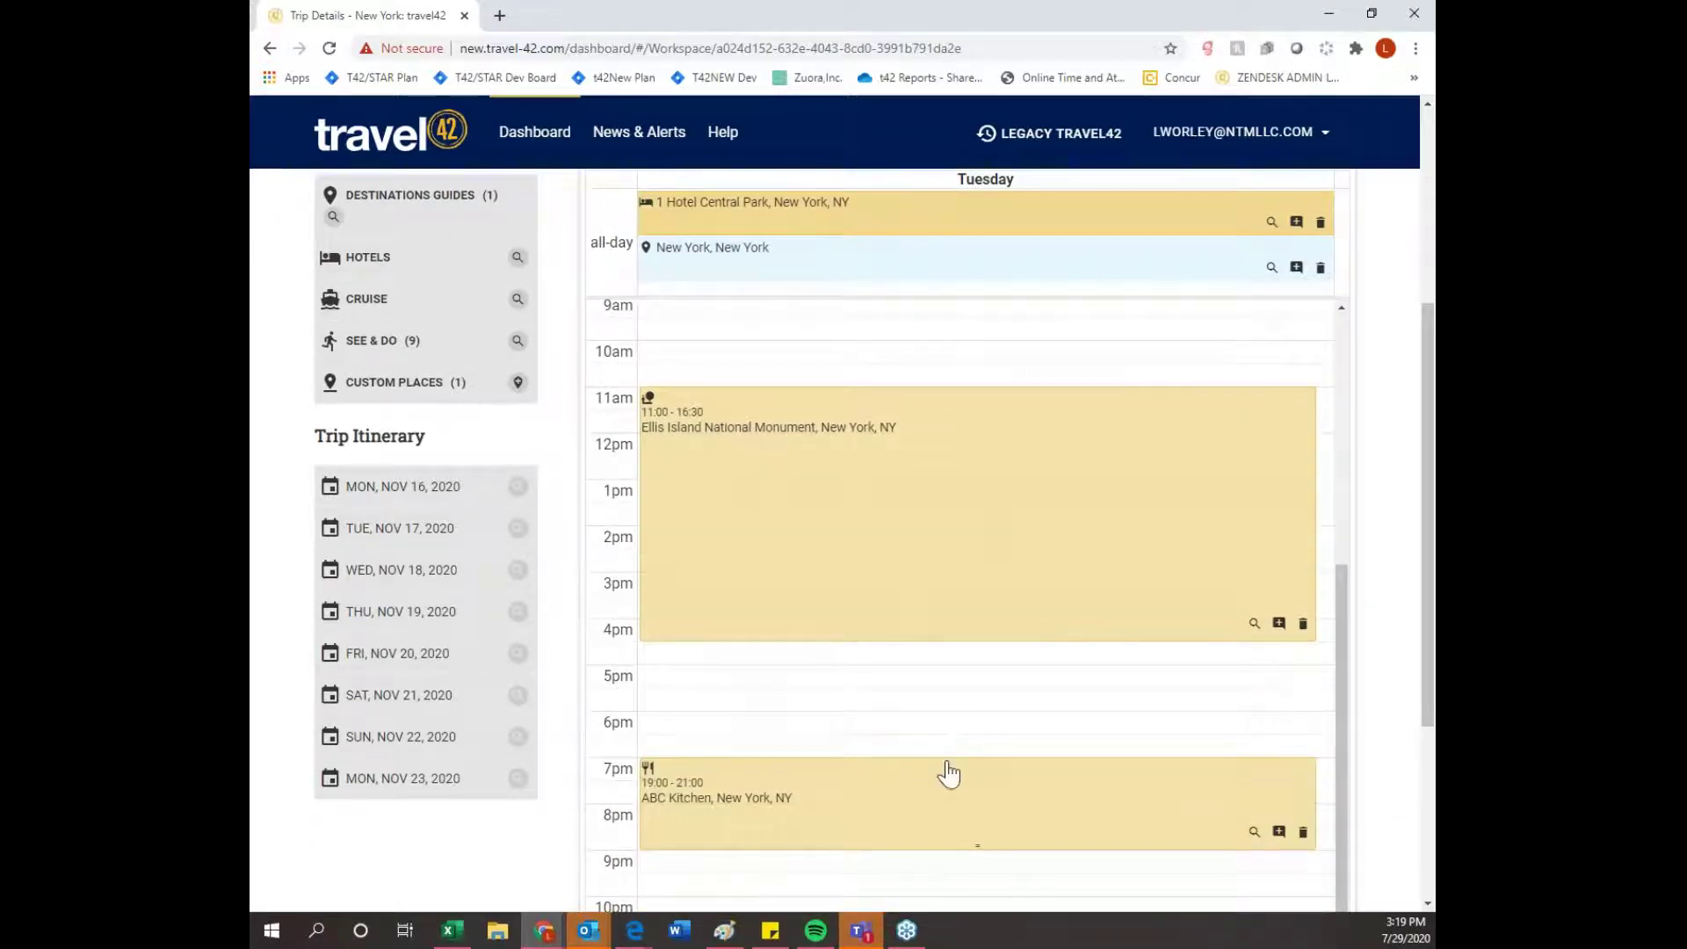
pyautogui.scroll(1, 950, 772)
pyautogui.scroll(2, 959, 782)
pyautogui.scroll(2, 1406, 545)
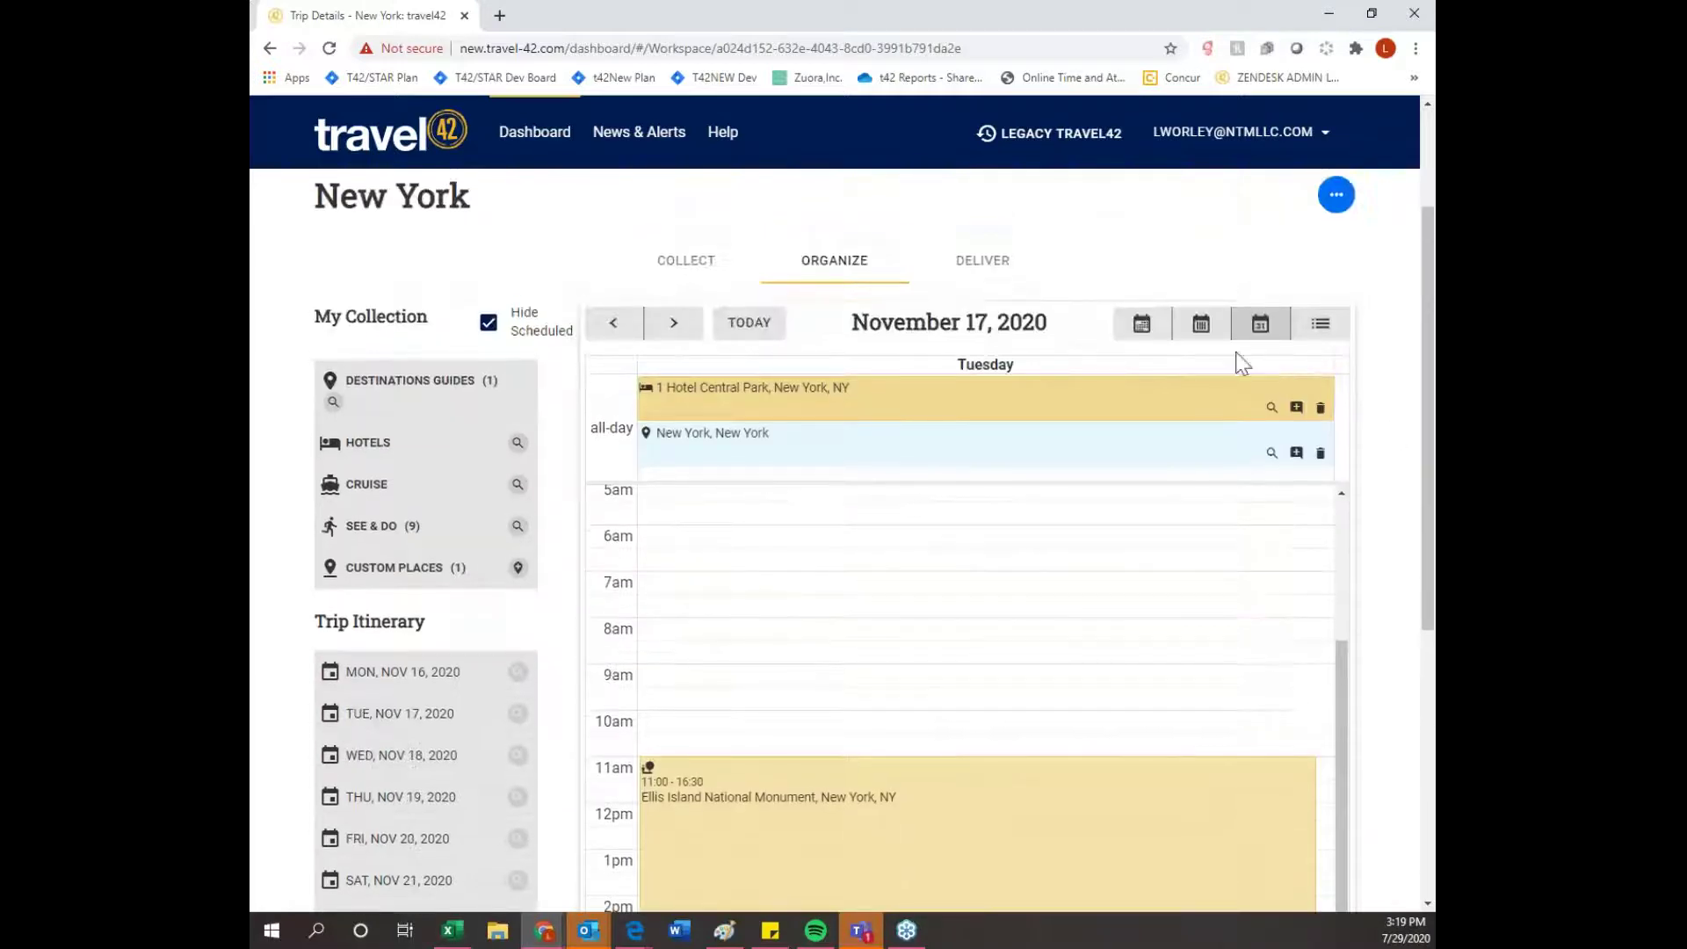
# - On Wednesday, Nov 18, schedule the Empire State Building 09:00–14:00 and Red Rooster at 17:00
pyautogui.click(670, 331)
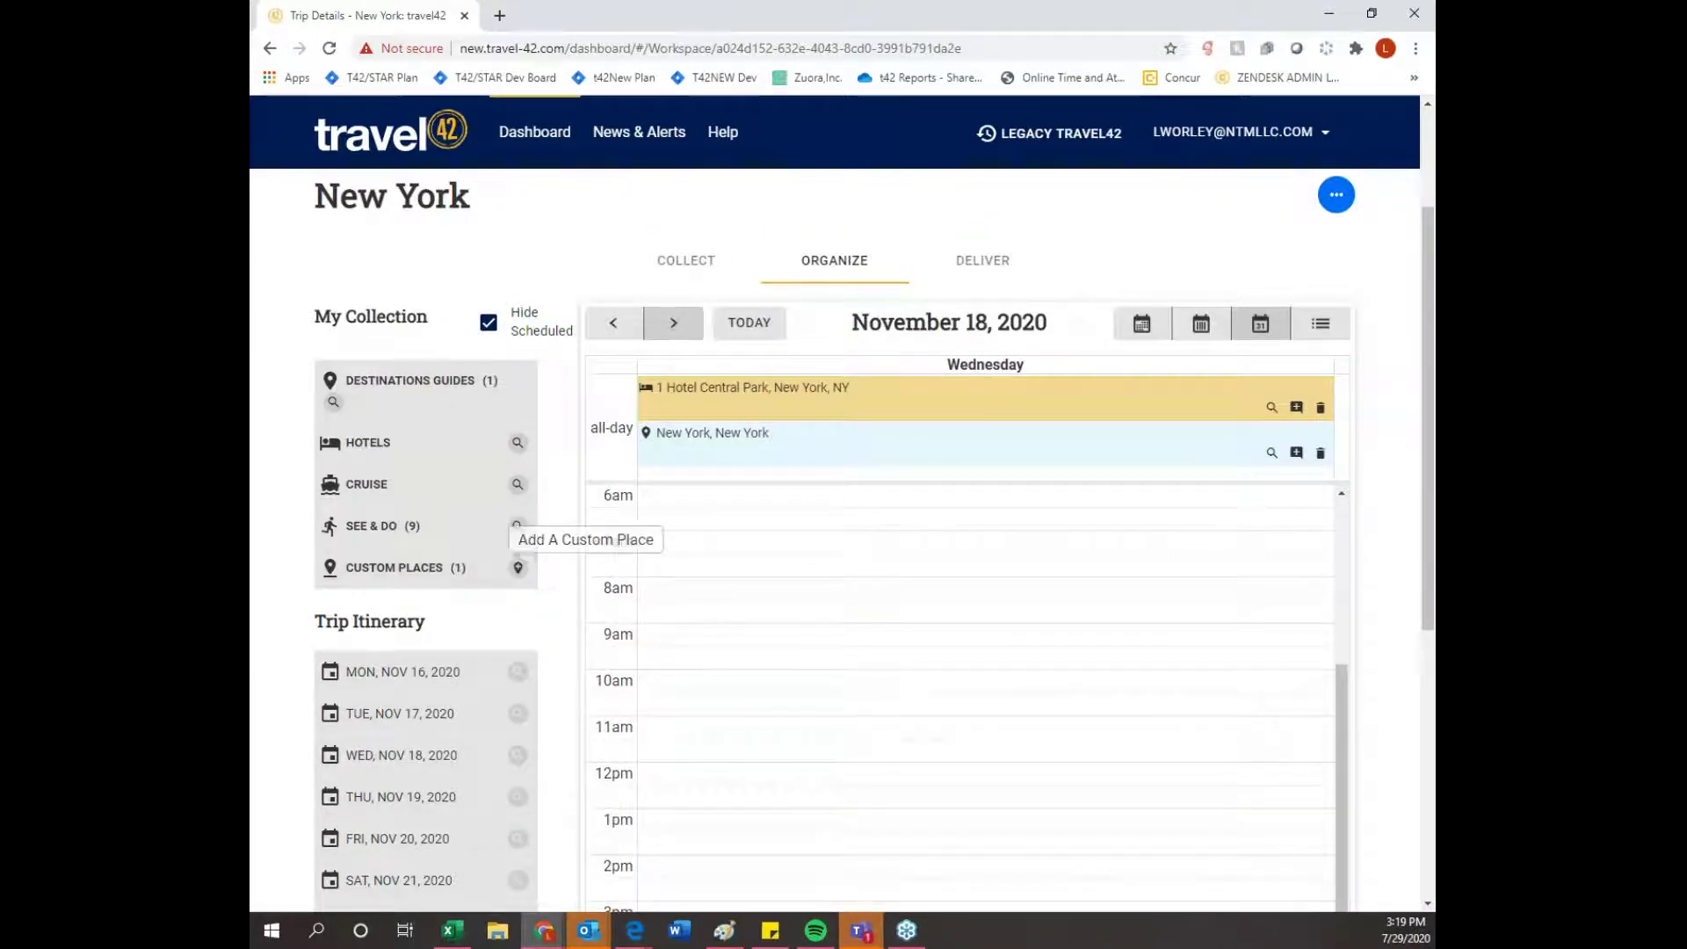
pyautogui.scroll(-1, 535, 580)
pyautogui.click(414, 448)
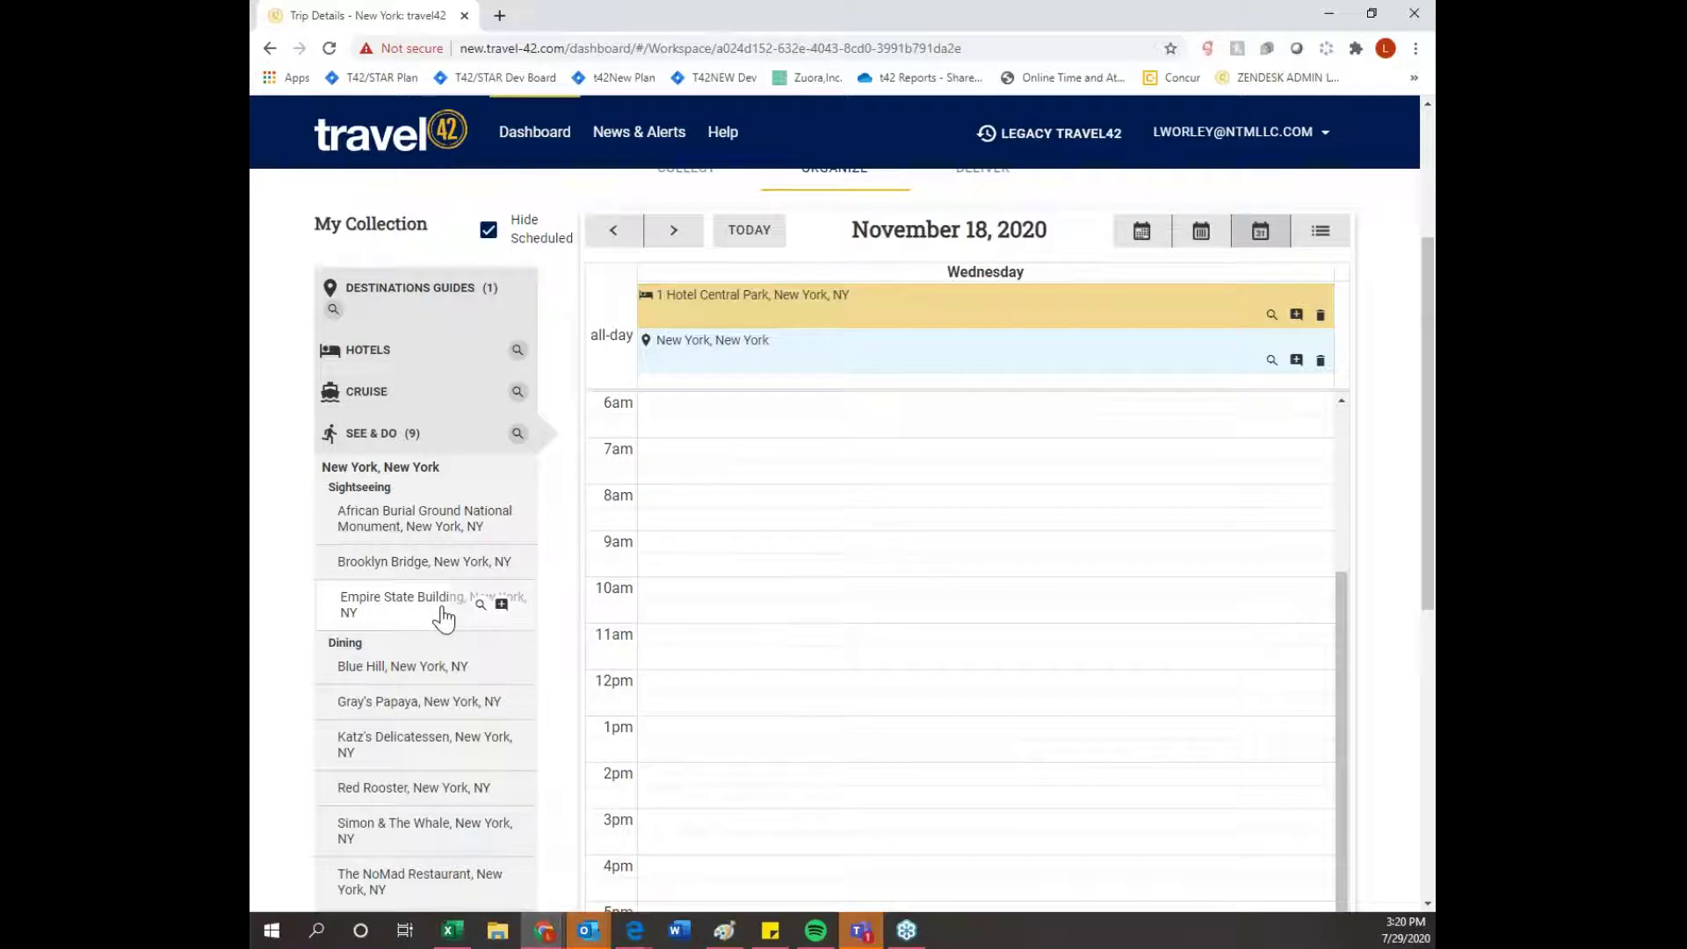
pyautogui.moveTo(444, 619); pyautogui.dragTo(855, 560)
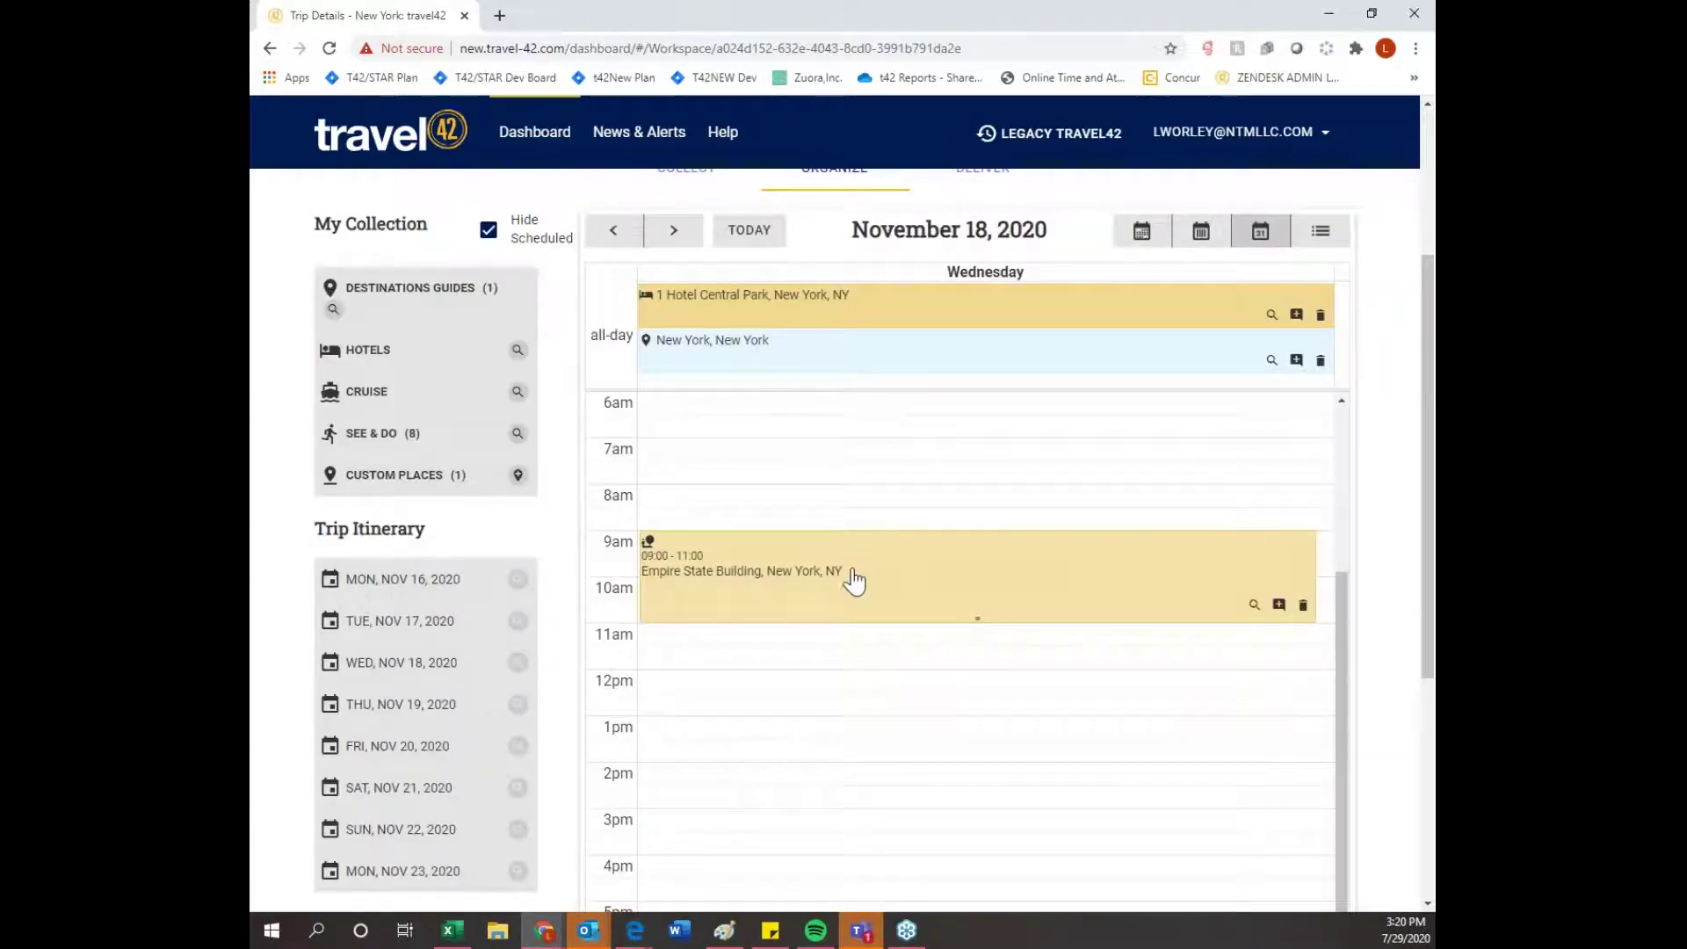
pyautogui.moveTo(975, 617); pyautogui.dragTo(968, 757)
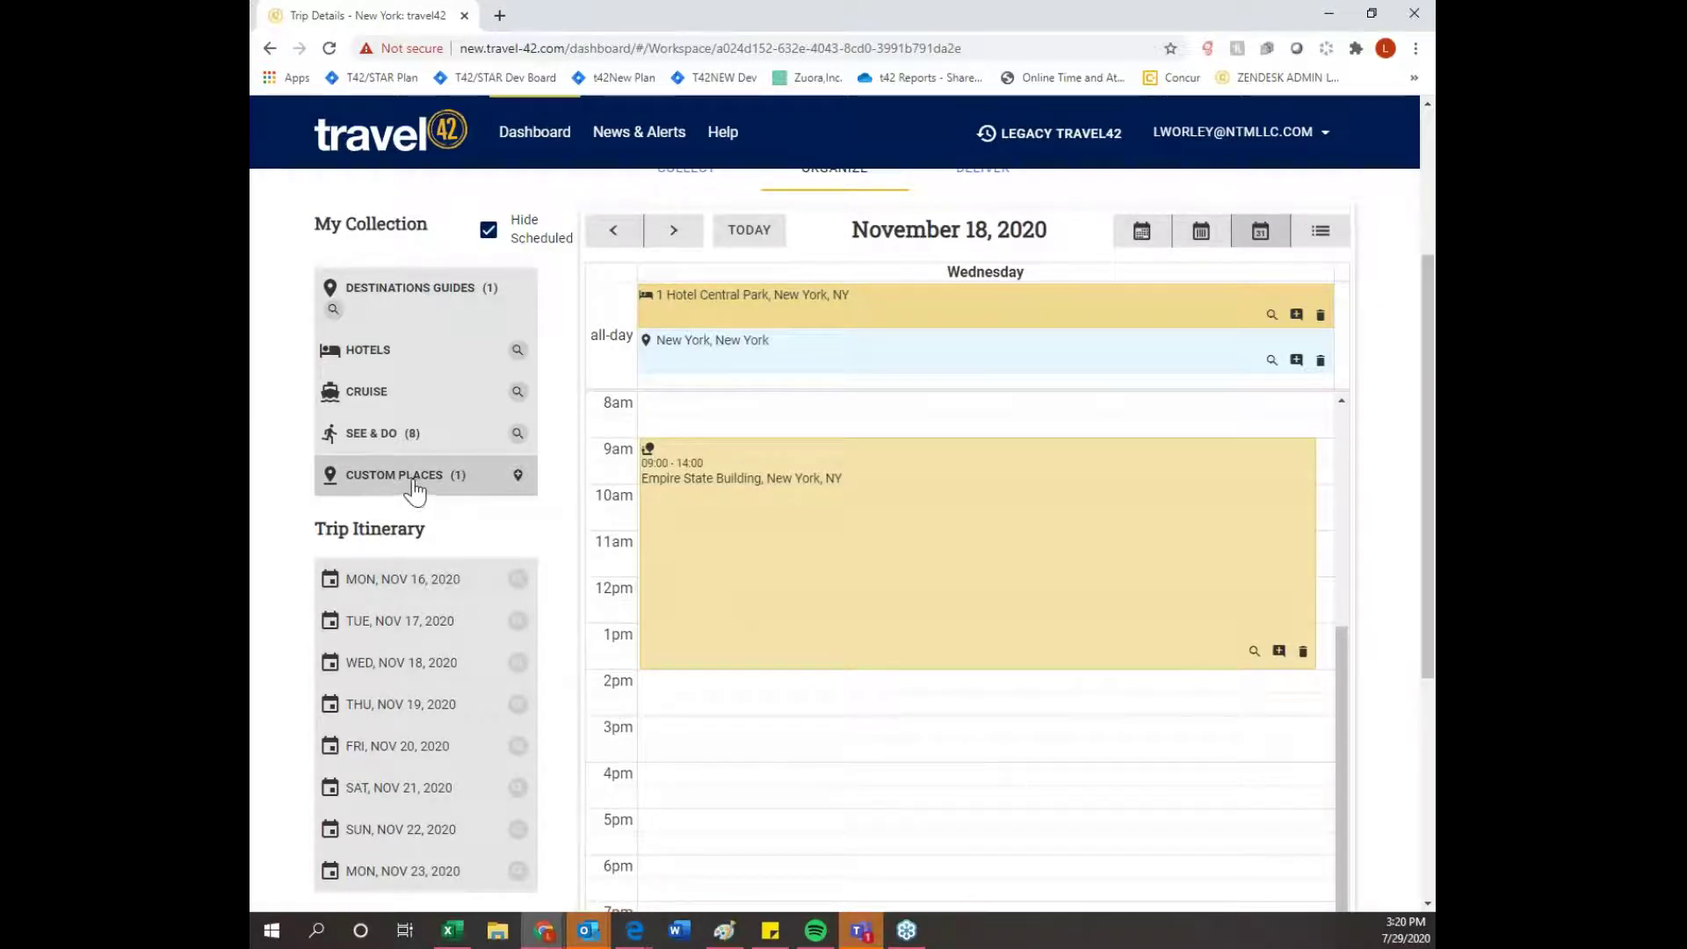
pyautogui.click(397, 443)
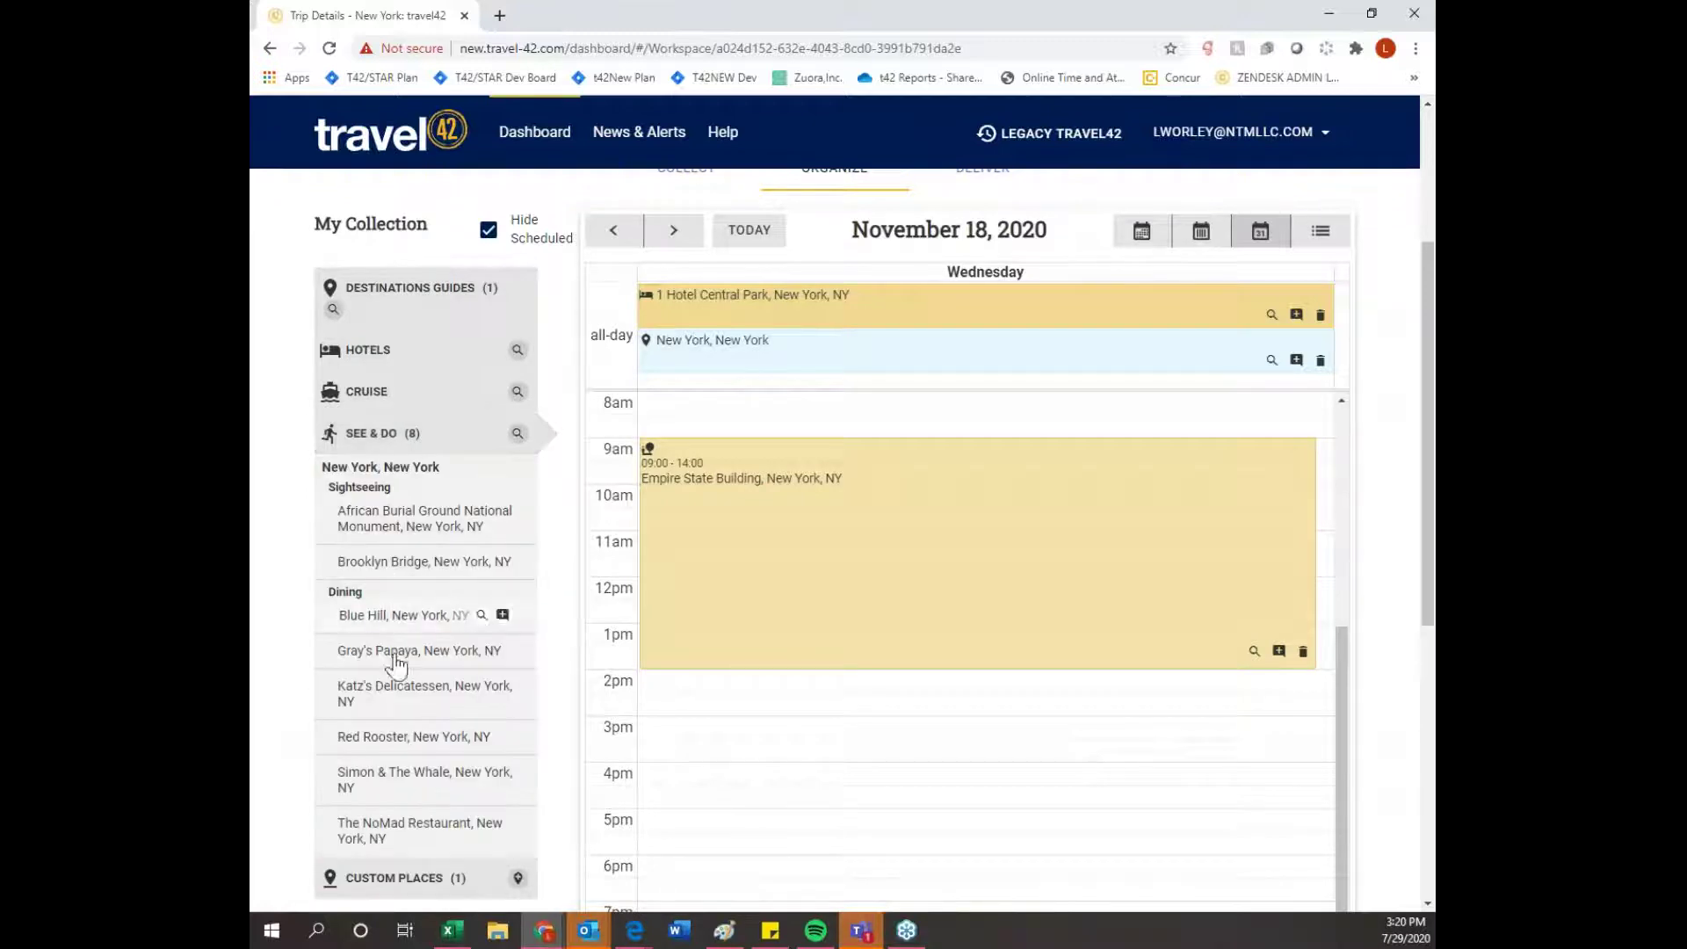
pyautogui.moveTo(394, 753); pyautogui.dragTo(774, 832)
# - Review the Nov 15–21, 2020 week's itinerary in list view
pyautogui.scroll(-5, 1026, 745)
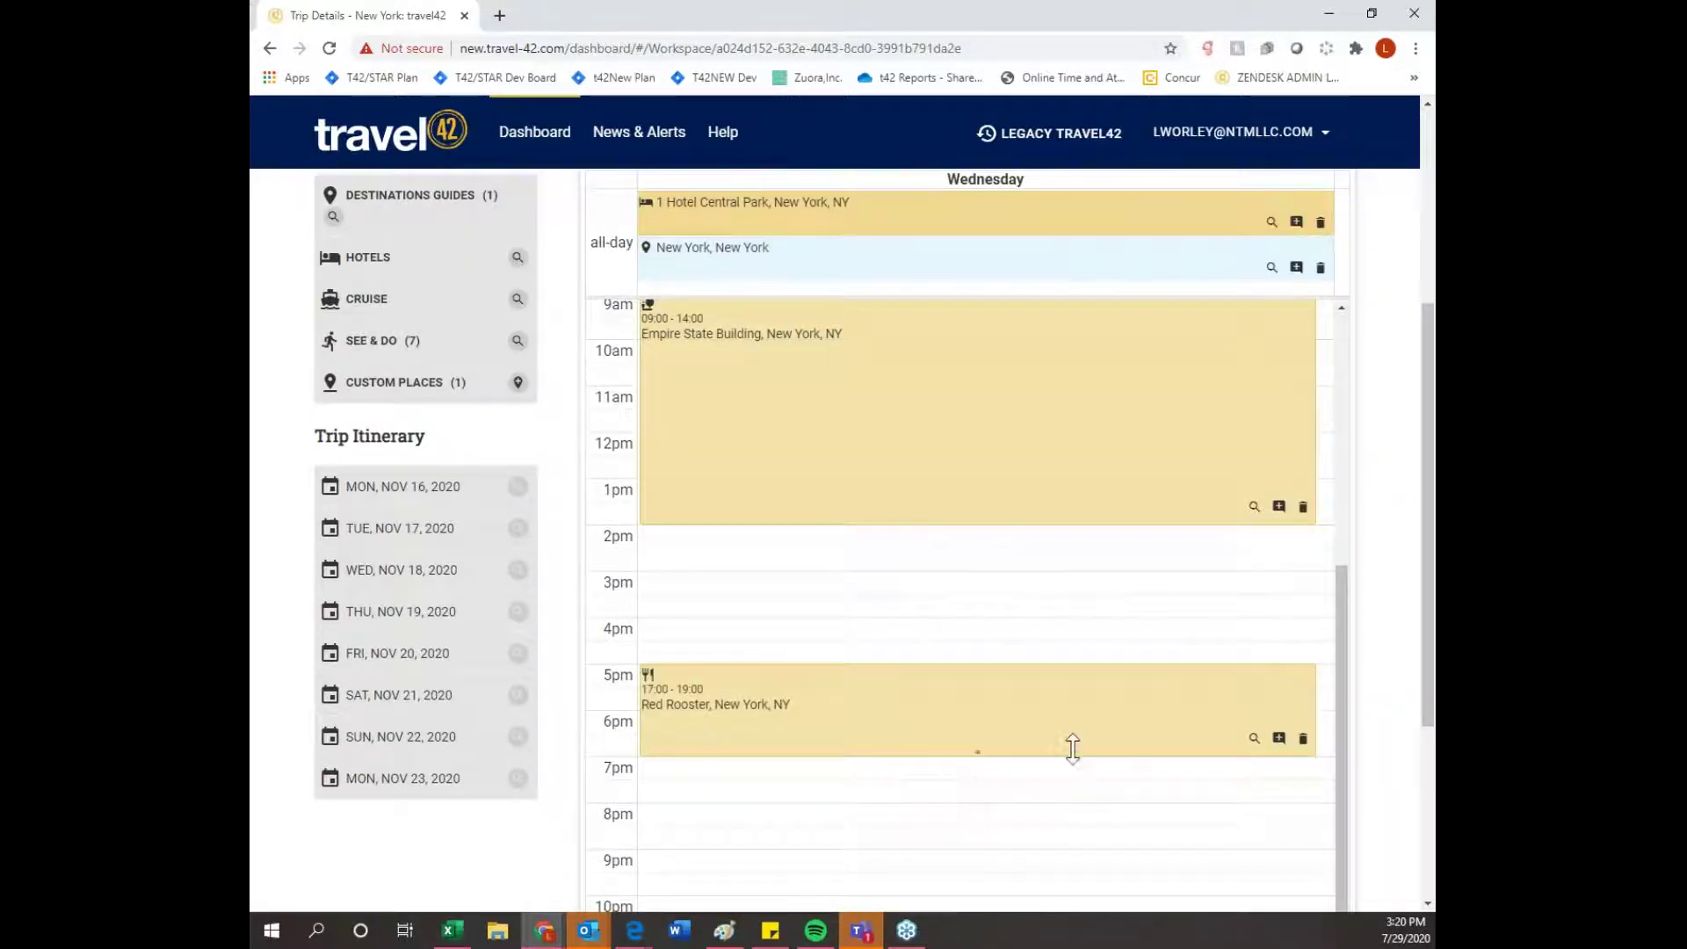
pyautogui.scroll(-3, 1393, 736)
pyautogui.scroll(5, 1399, 741)
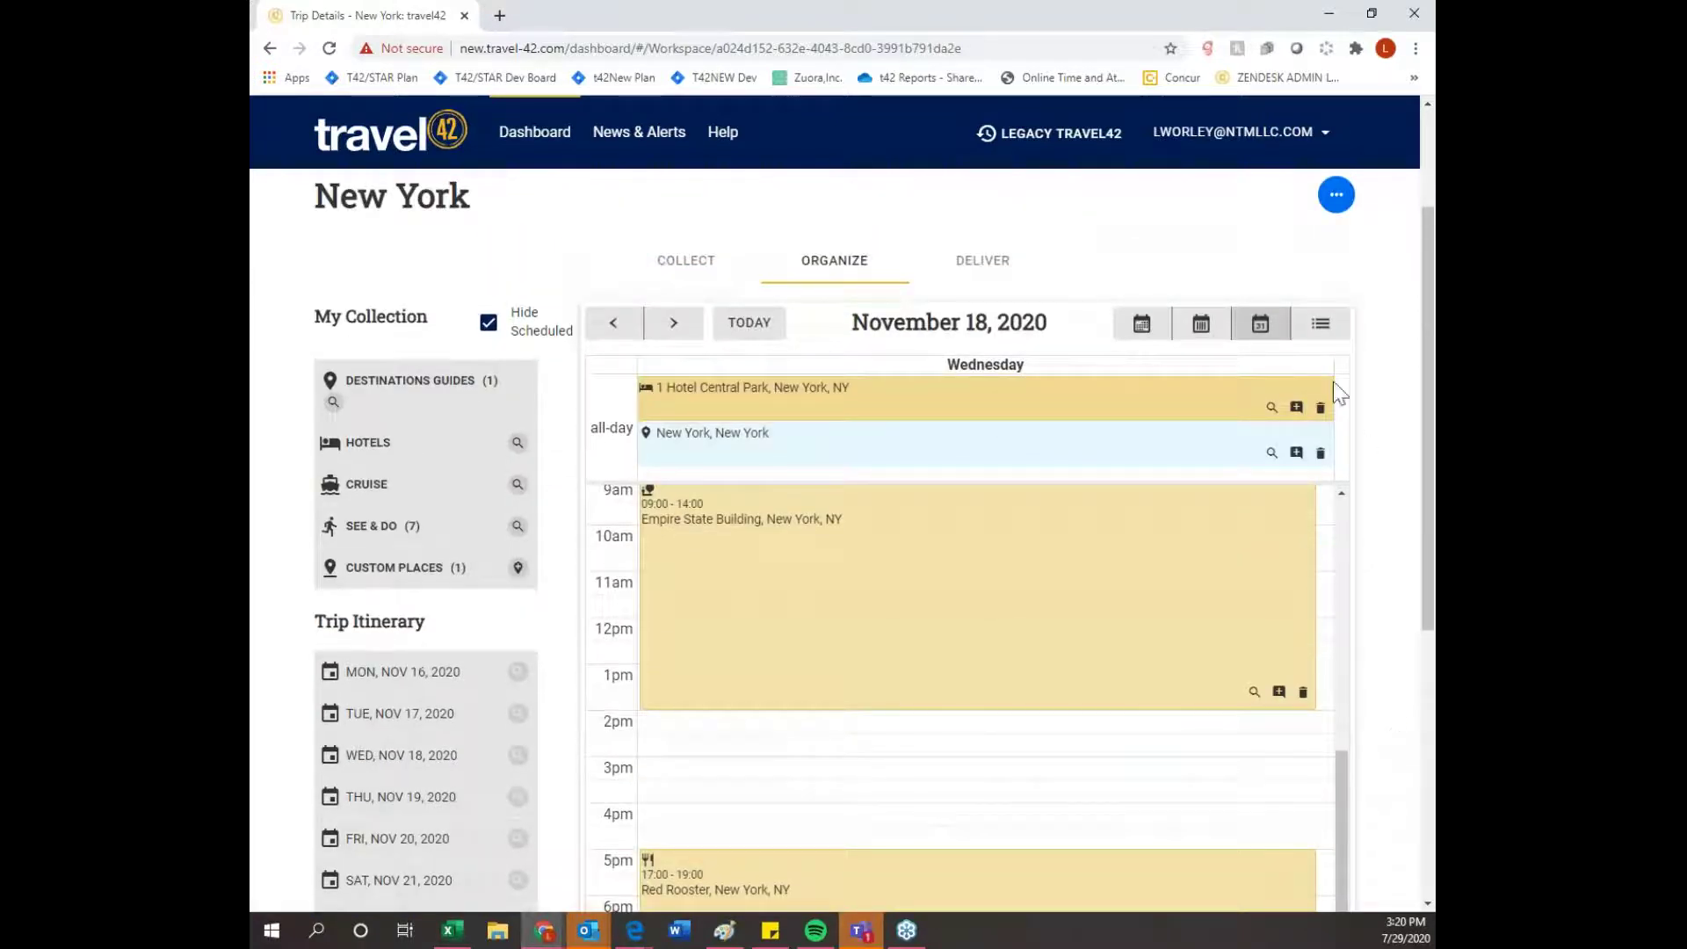
pyautogui.click(1323, 336)
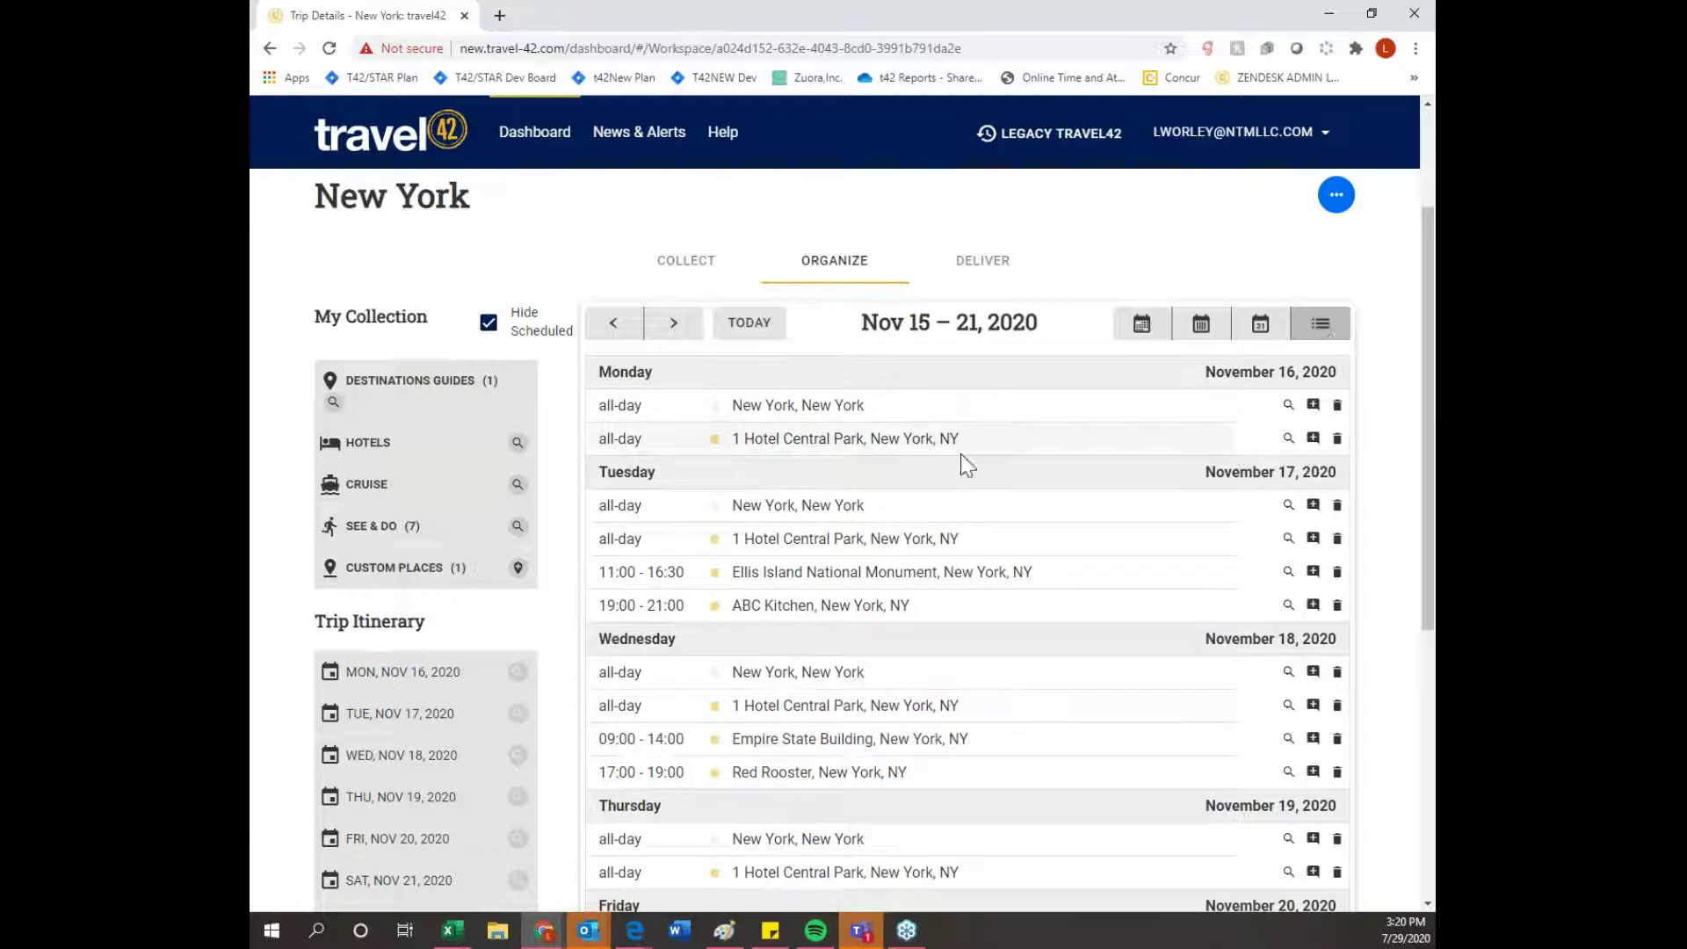
pyautogui.scroll(-1, 916, 619)
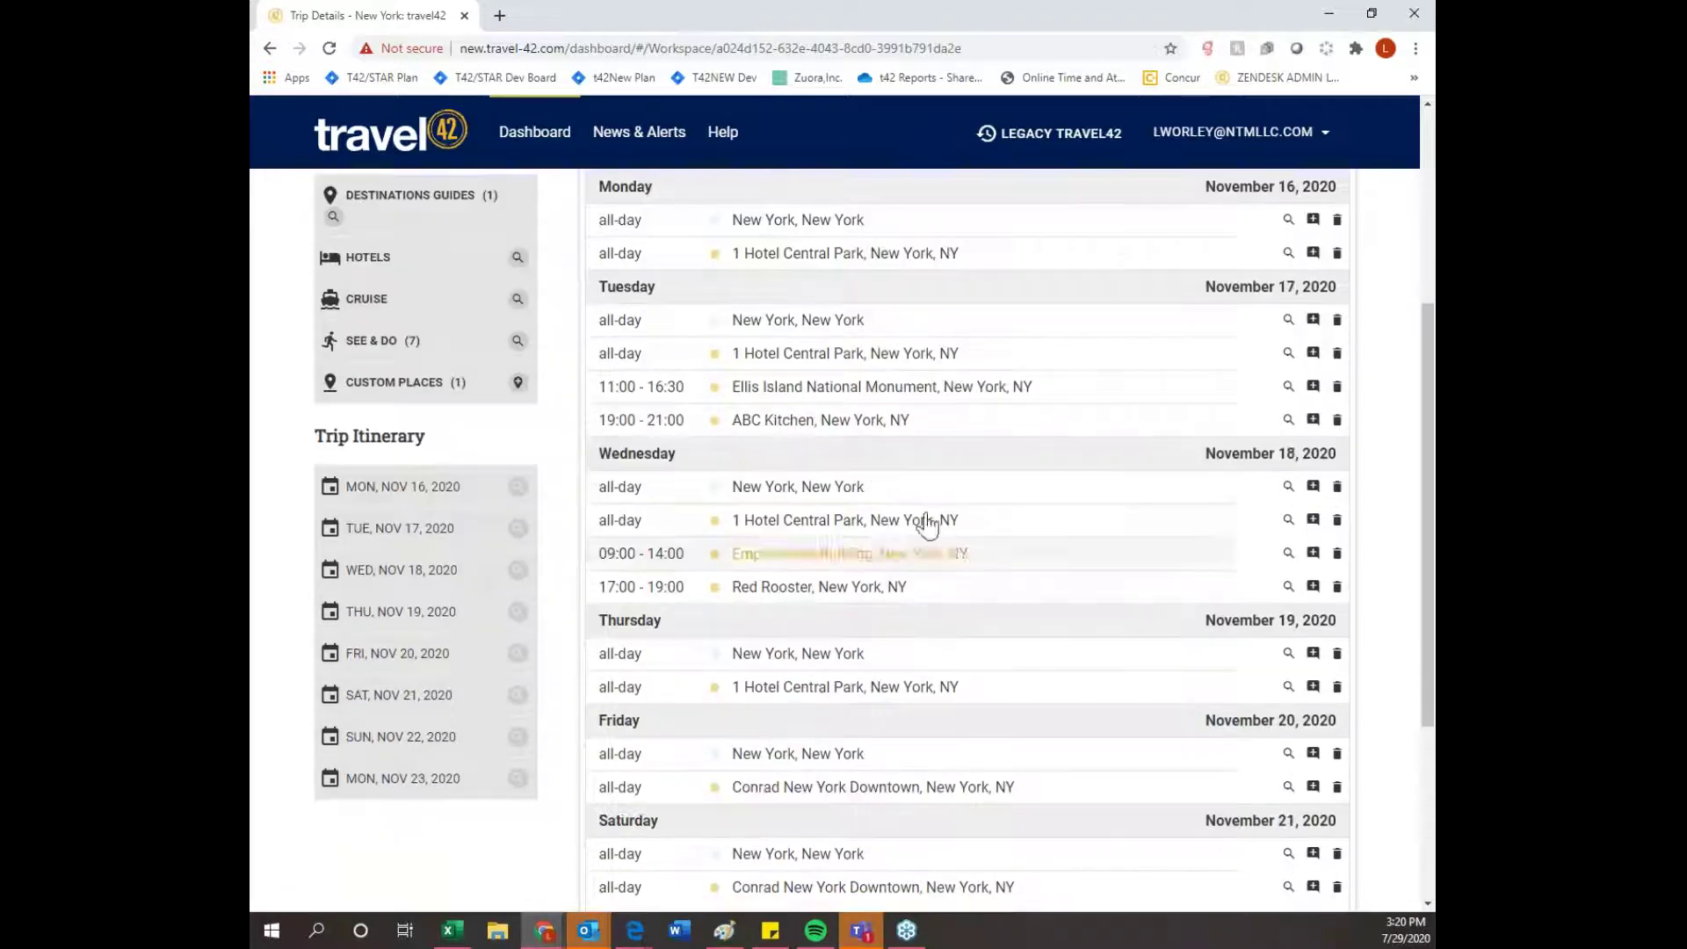
pyautogui.scroll(-3, 945, 629)
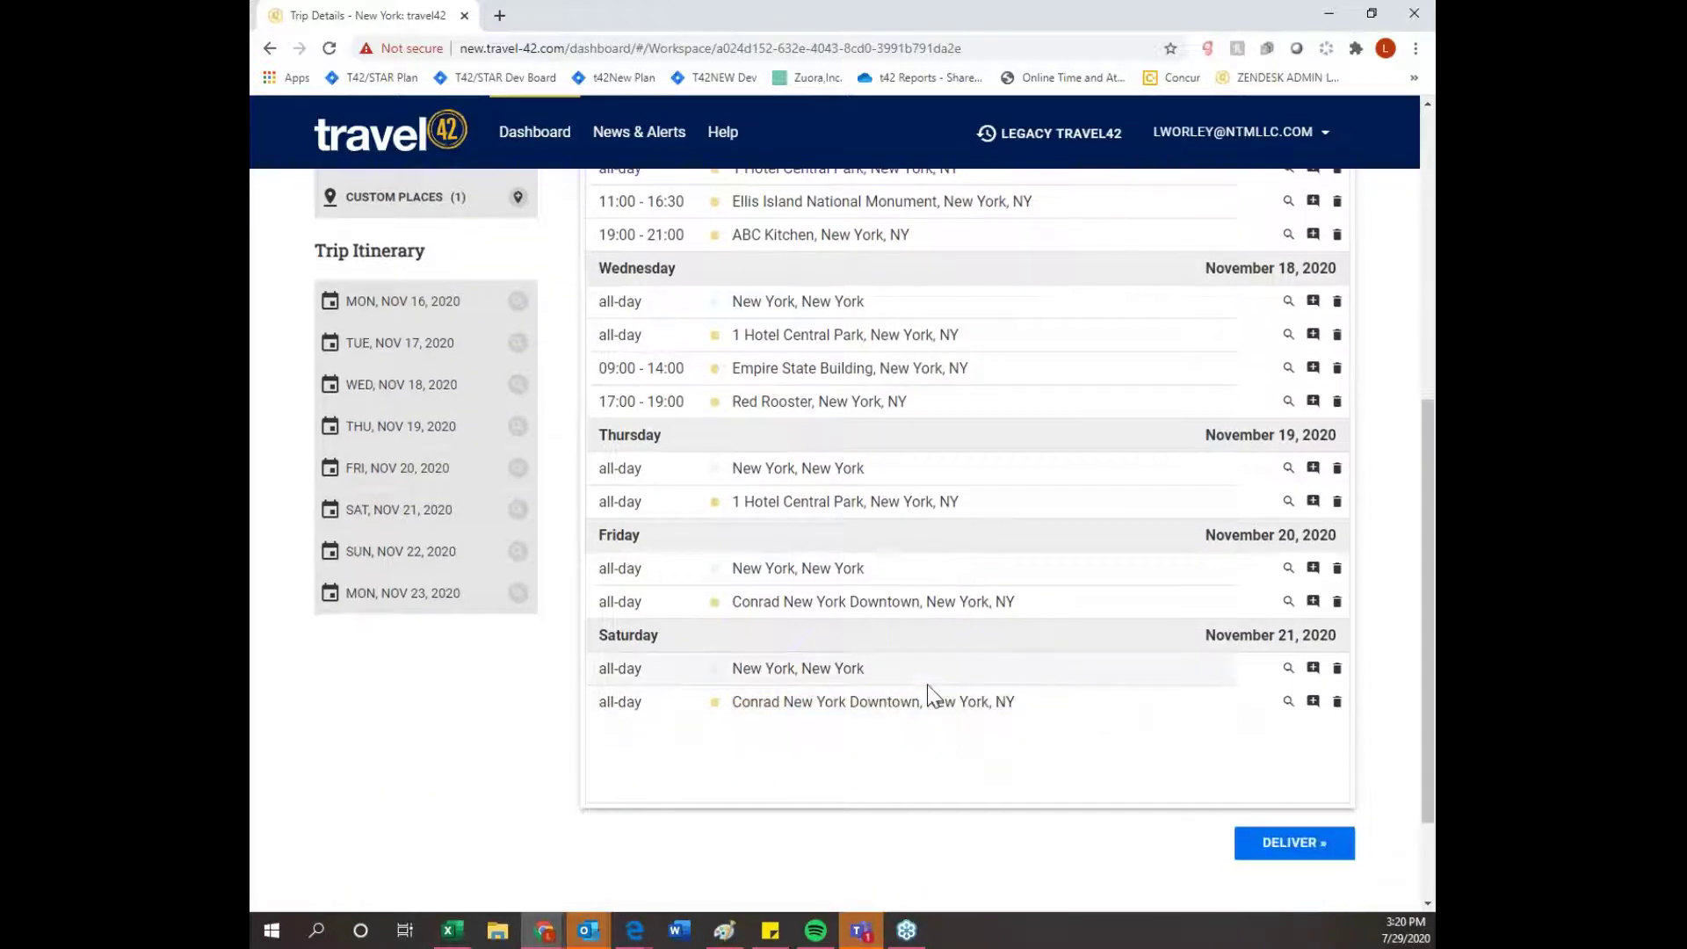
pyautogui.scroll(3, 947, 713)
# - Switch the itinerary to the November 2020 month view and scroll through it
pyautogui.click(1158, 234)
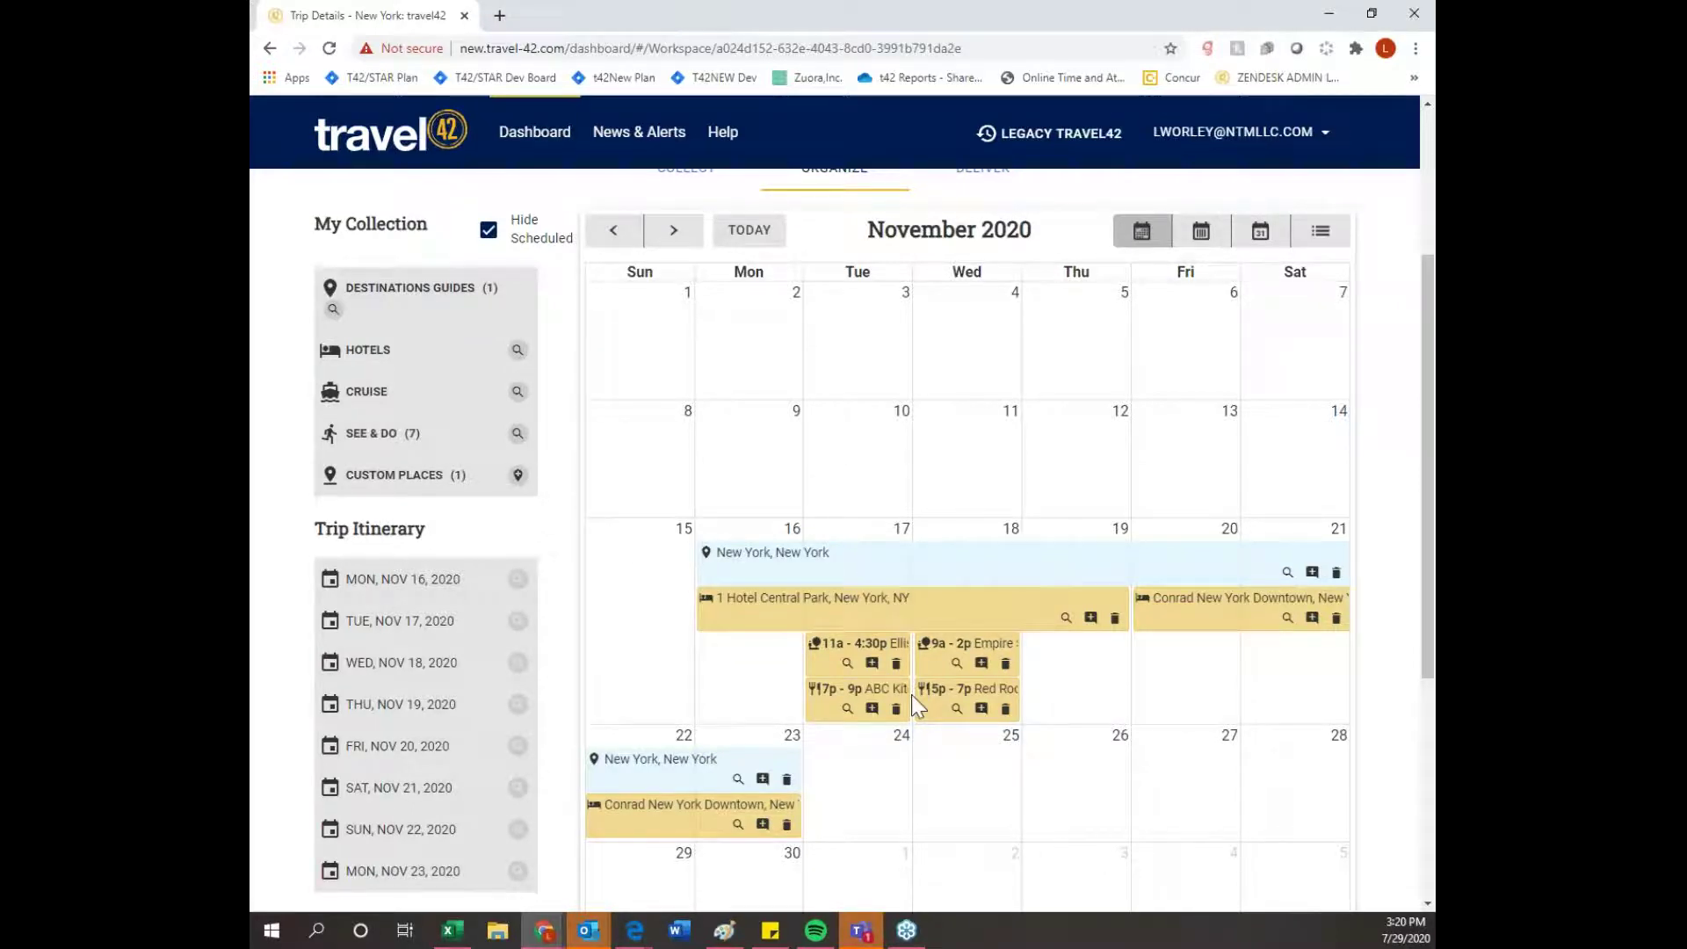
pyautogui.scroll(1, 1380, 849)
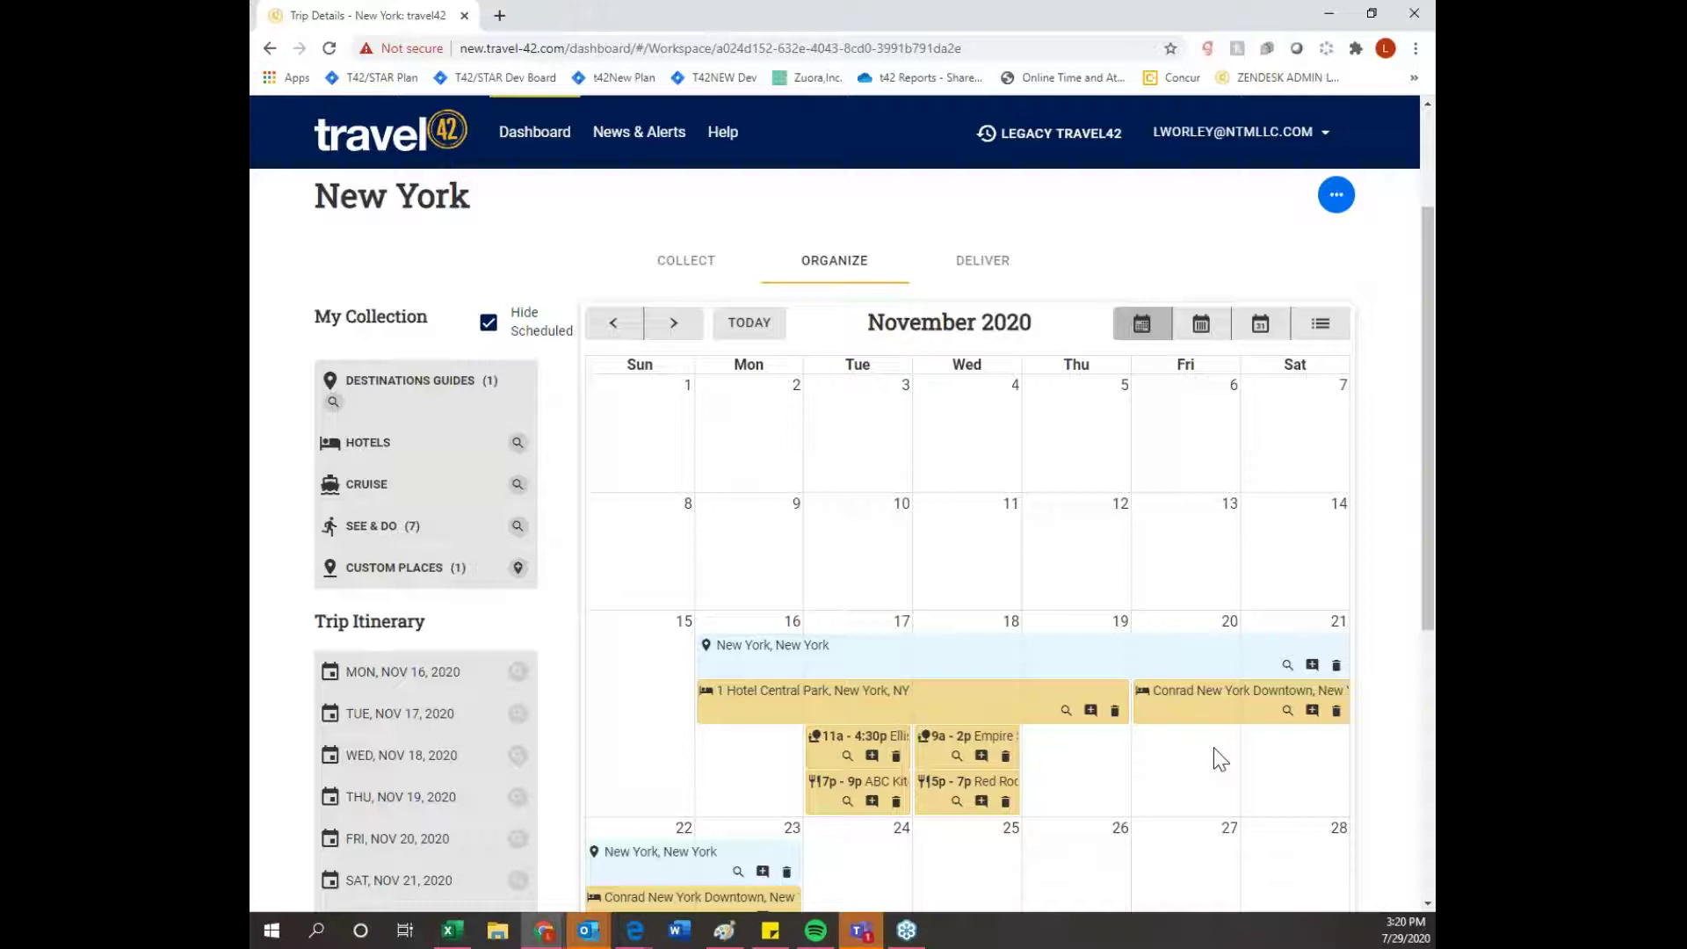
pyautogui.scroll(-5, 1217, 757)
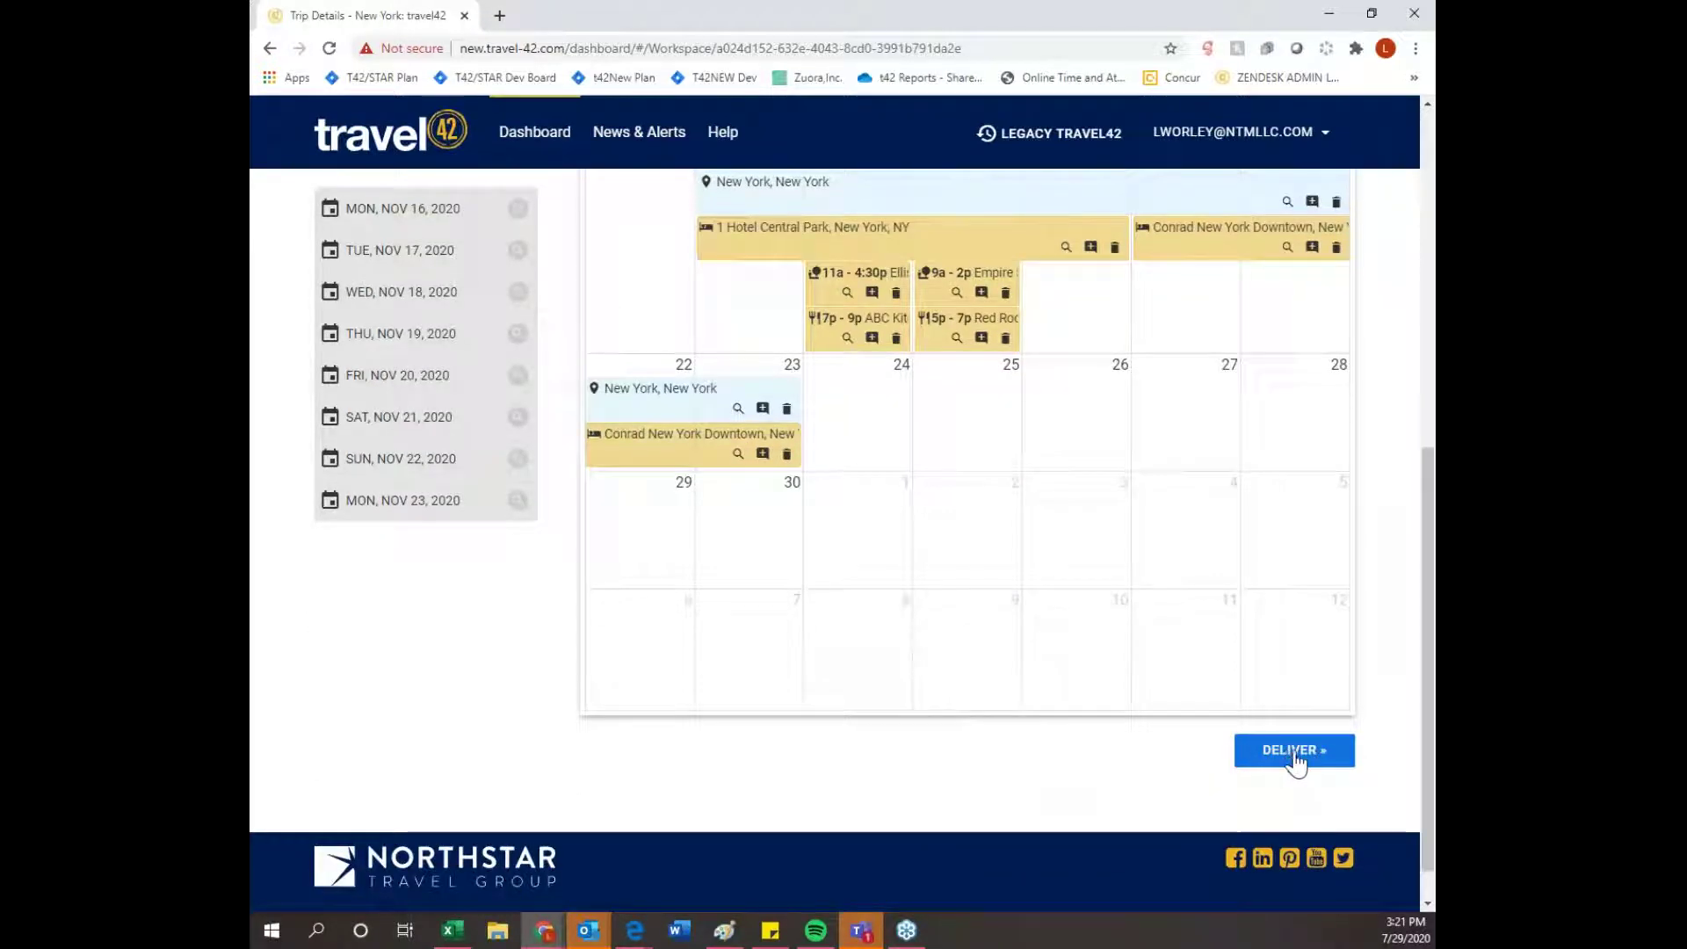
pyautogui.scroll(5, 1295, 761)
pyautogui.click(978, 263)
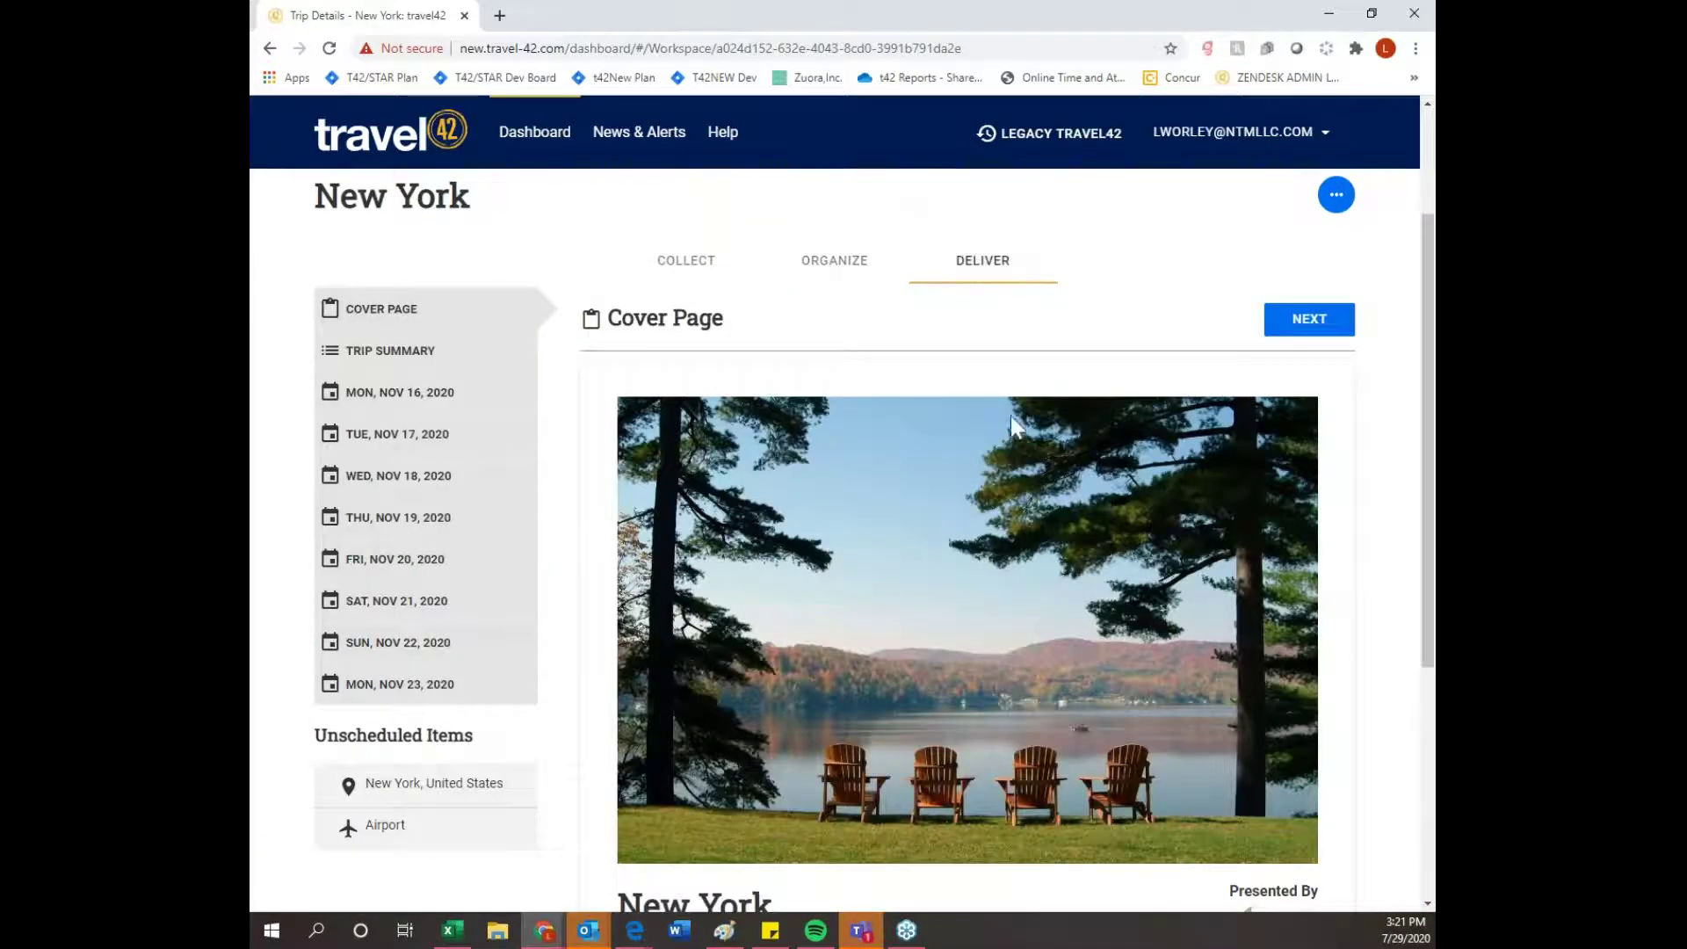
pyautogui.scroll(-3, 1012, 420)
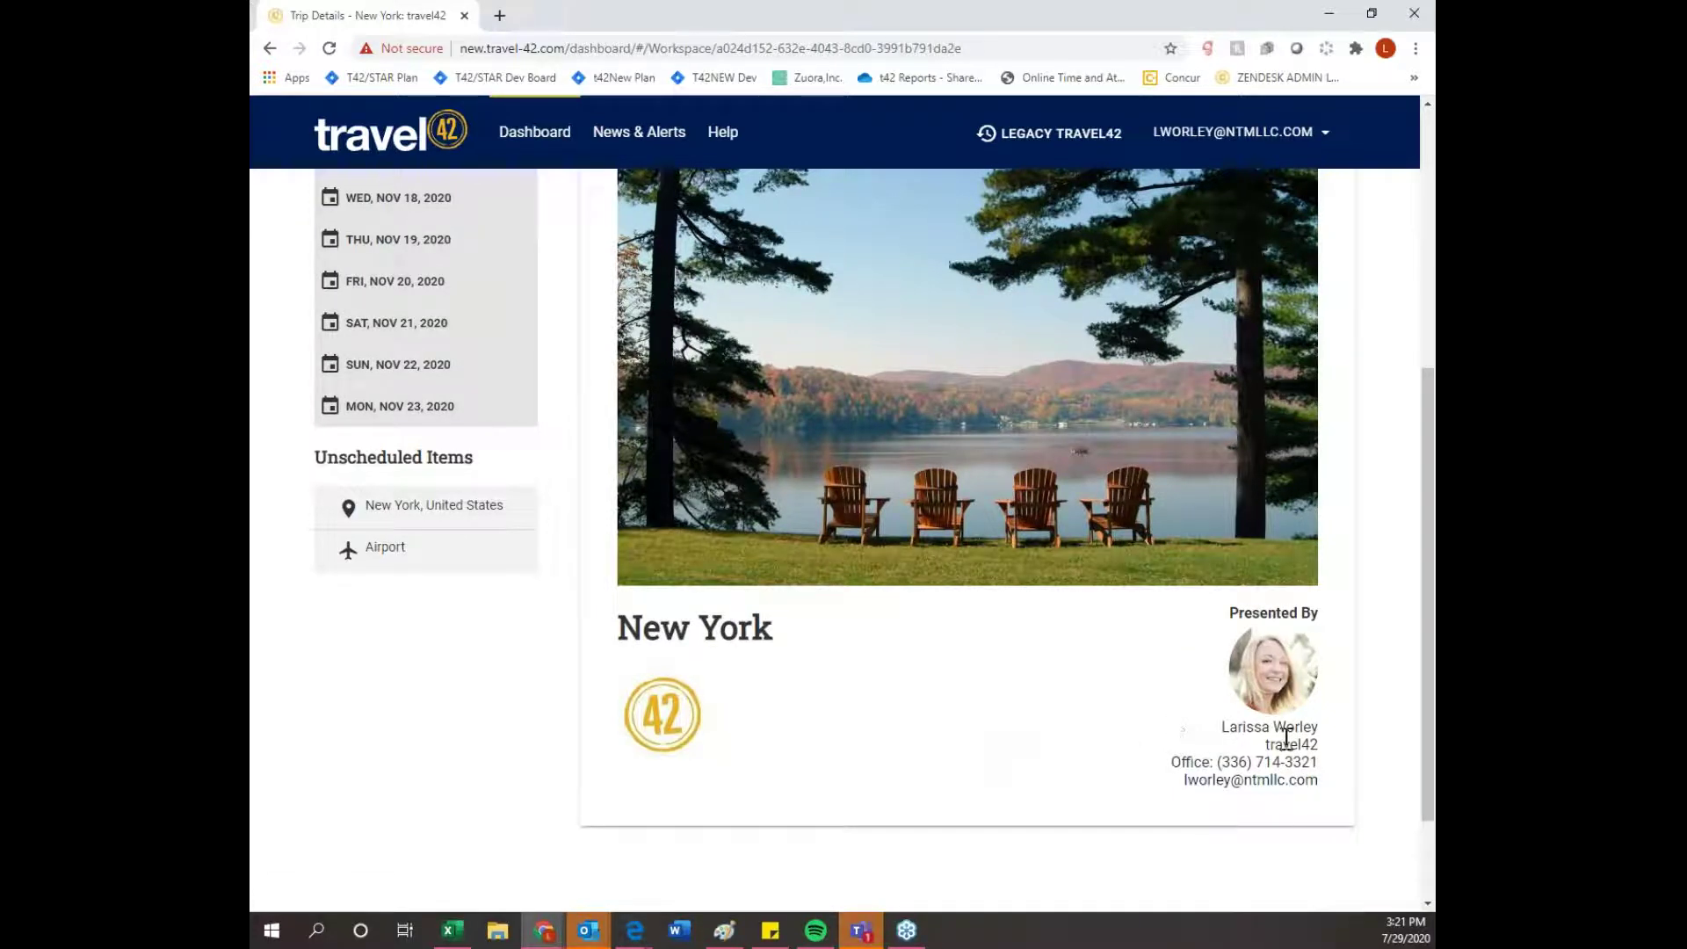
pyautogui.scroll(2, 1344, 767)
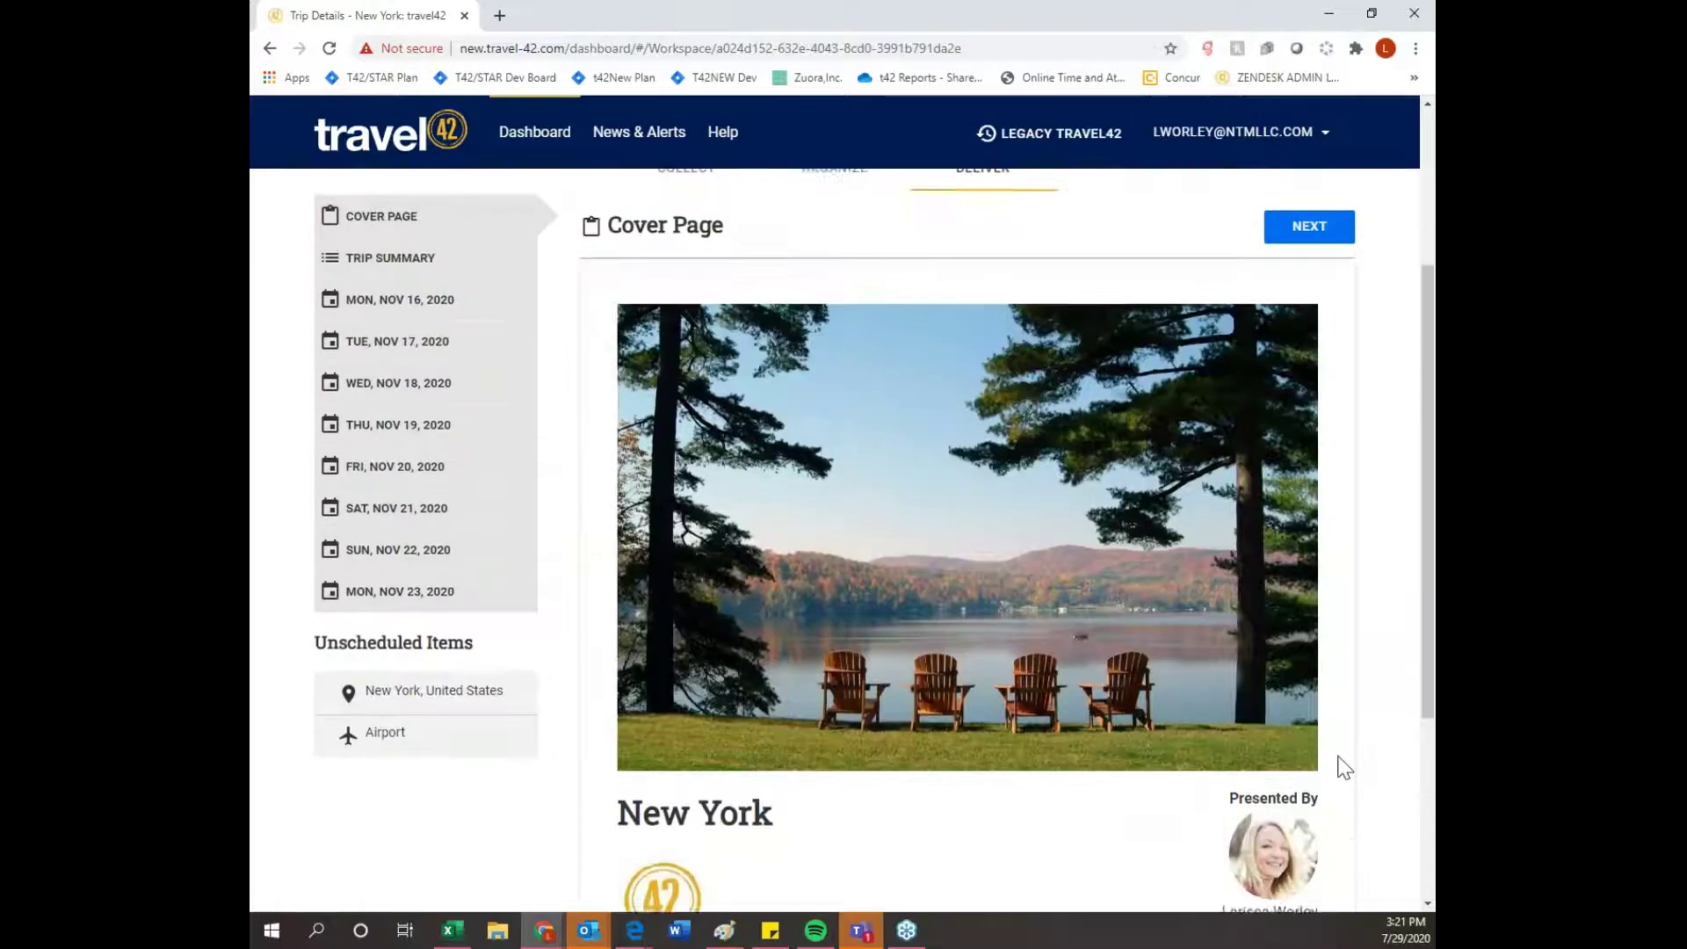
pyautogui.scroll(1, 1344, 767)
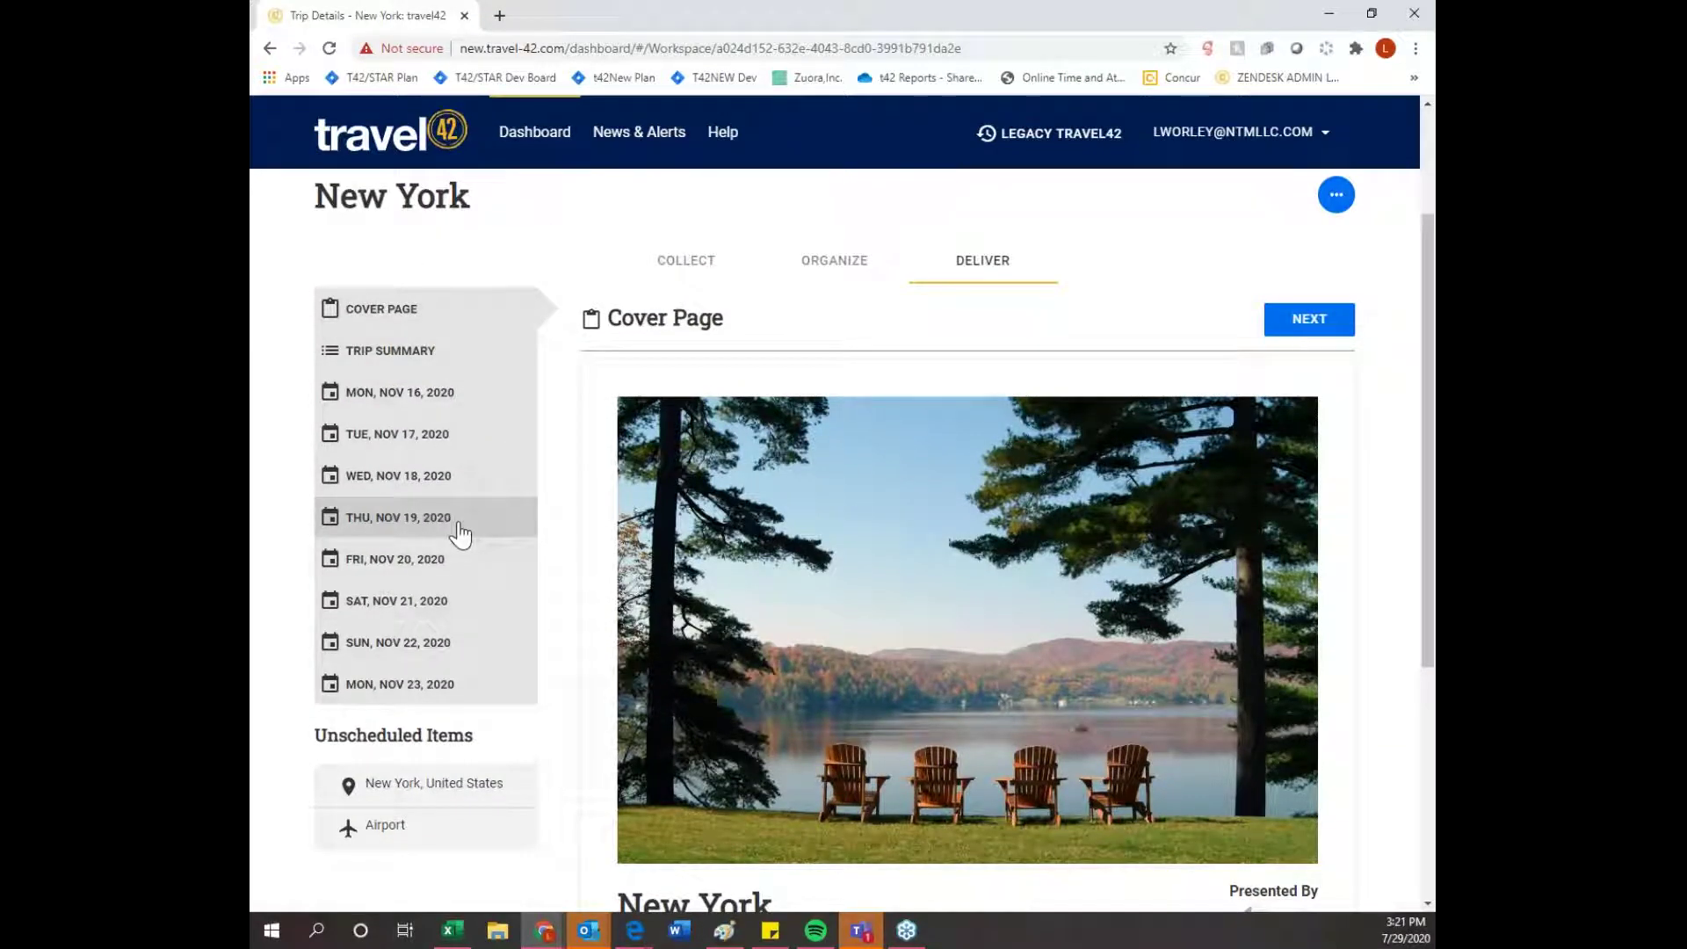
# - Browse the Trip Summary's day-by-day places for Nov 16–23, then open Monday, Nov 16
pyautogui.click(444, 361)
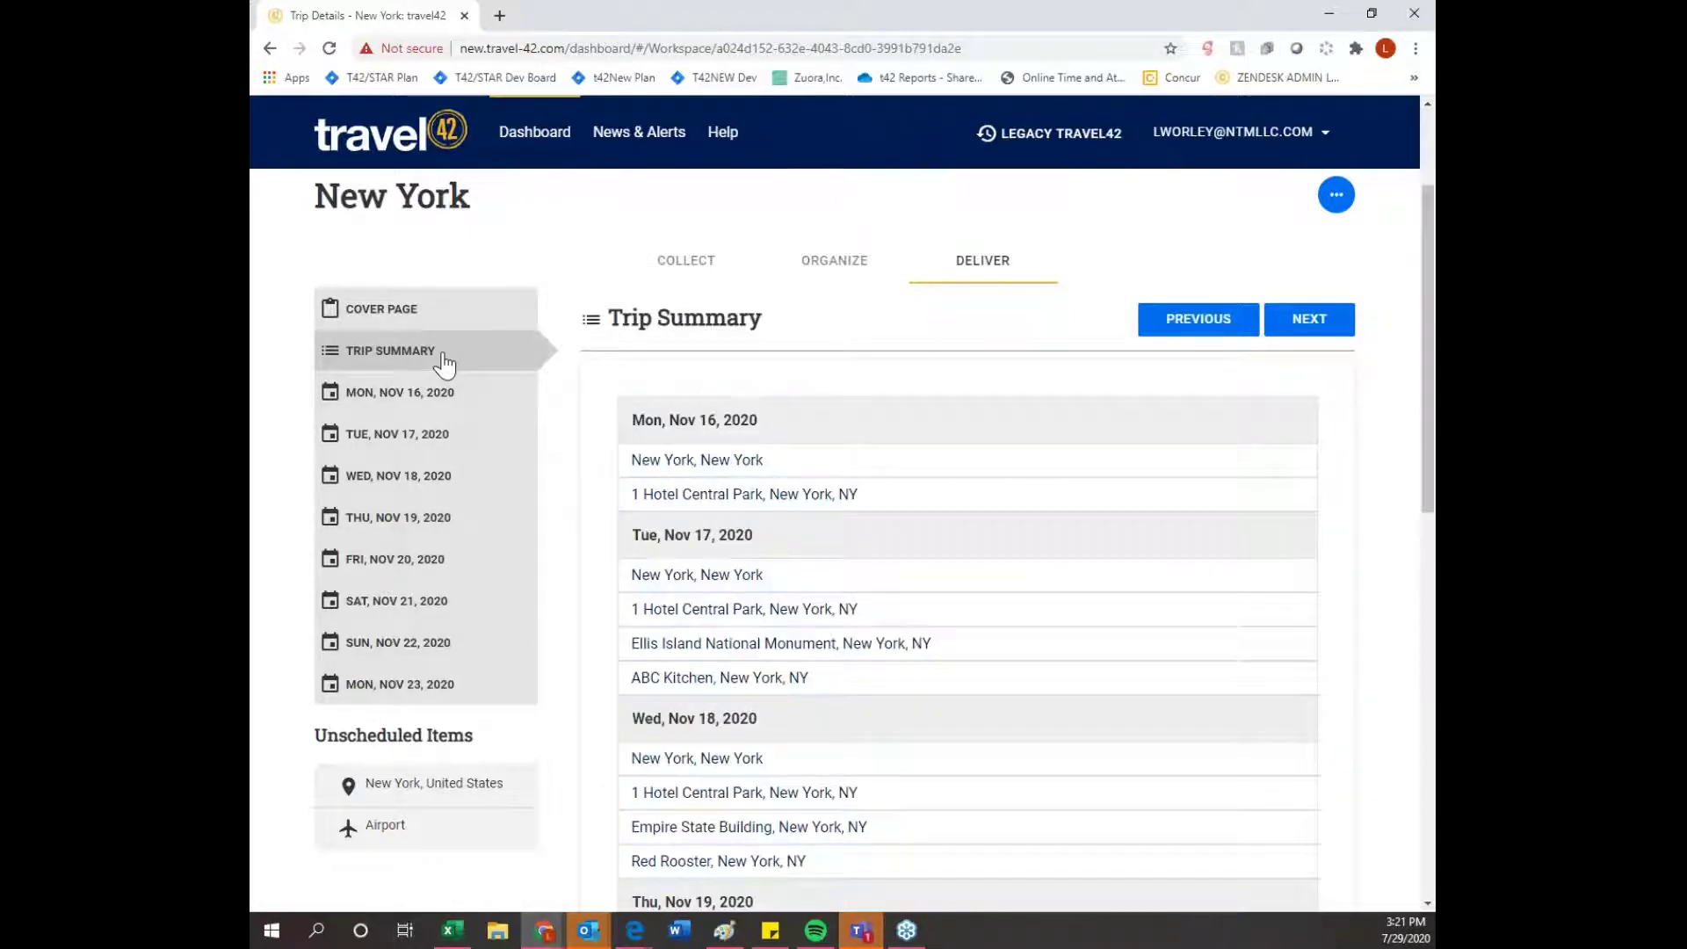
pyautogui.click(444, 319)
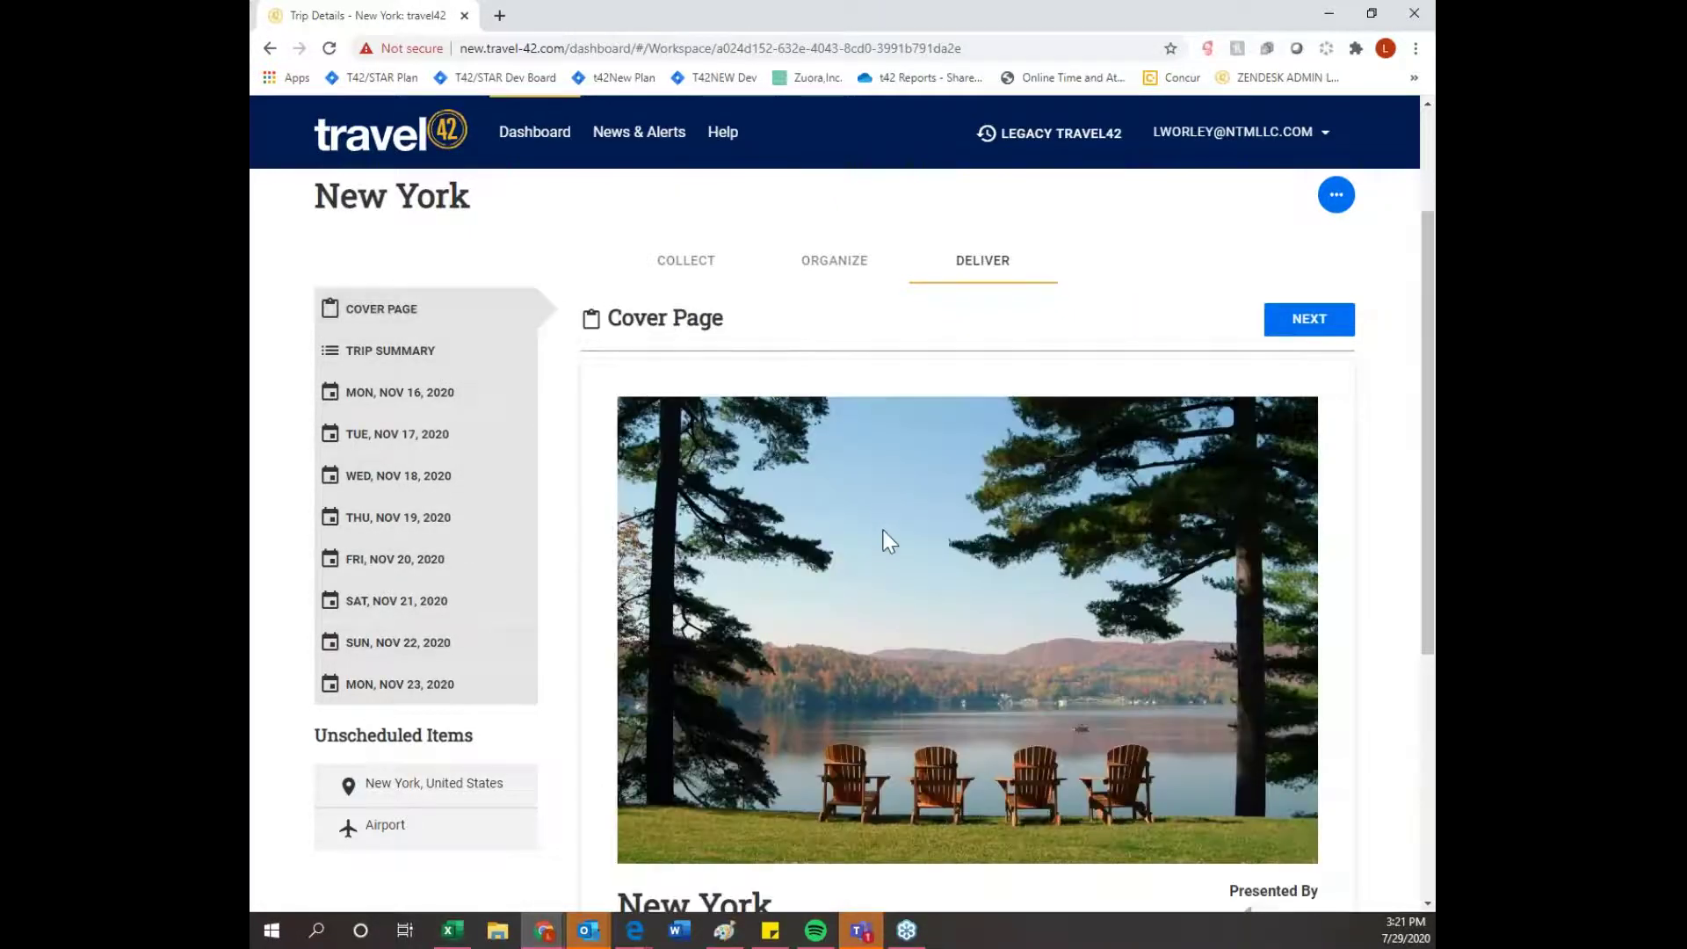
pyautogui.scroll(-3, 882, 529)
pyautogui.scroll(2, 882, 529)
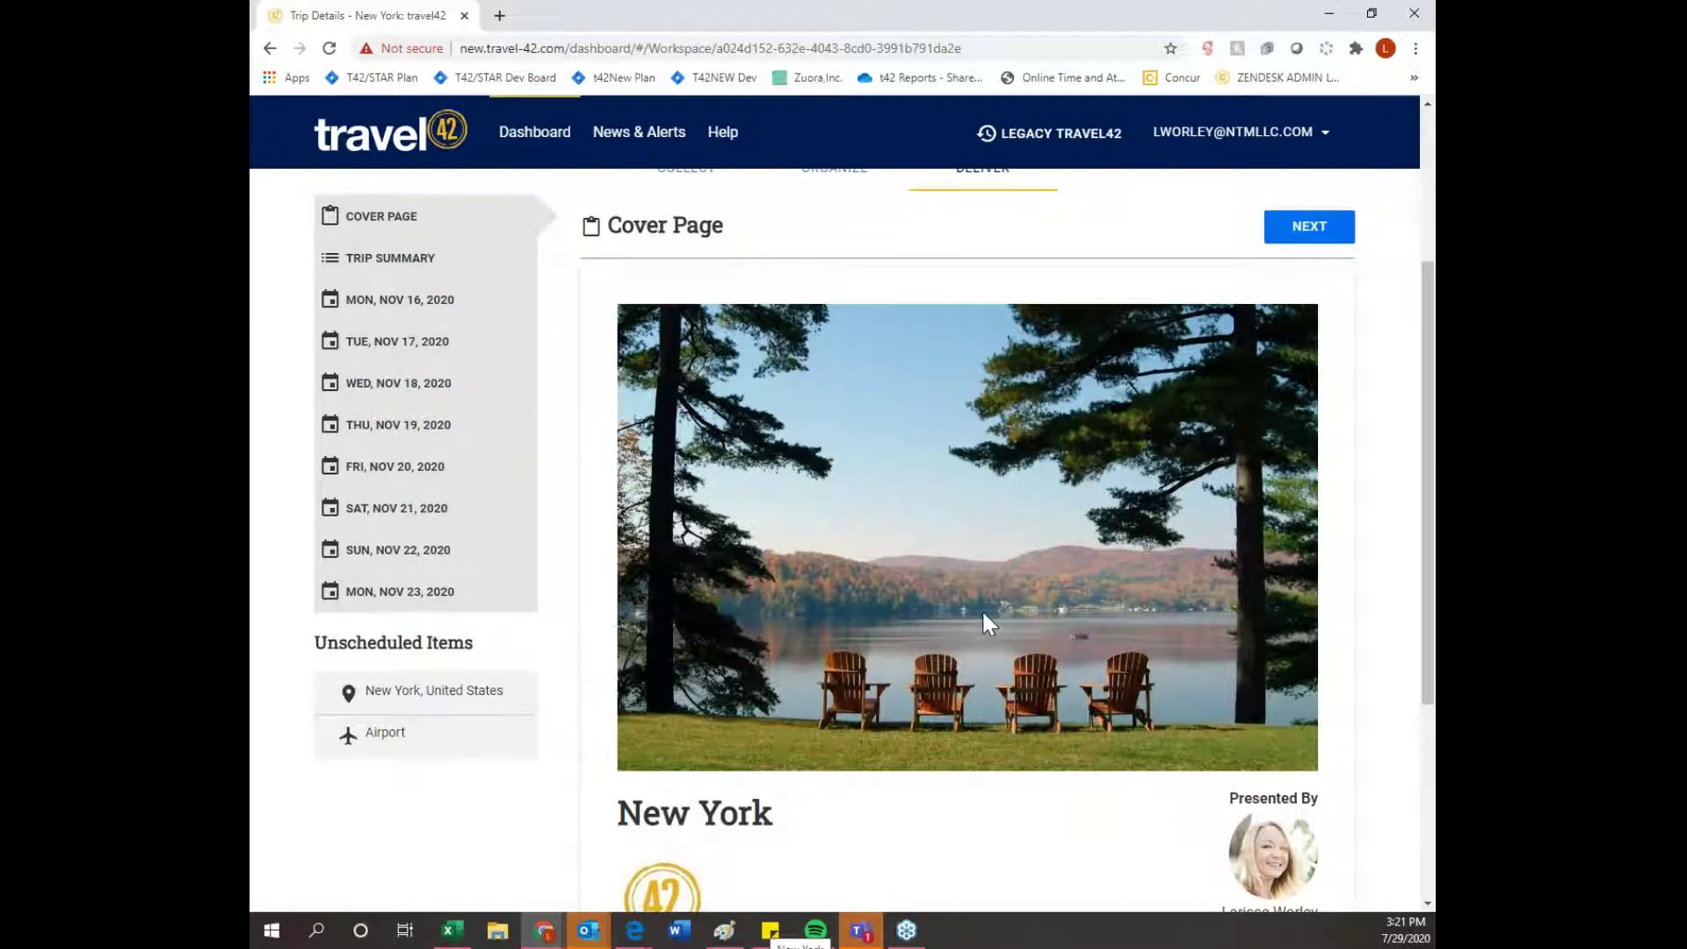
pyautogui.scroll(1, 983, 614)
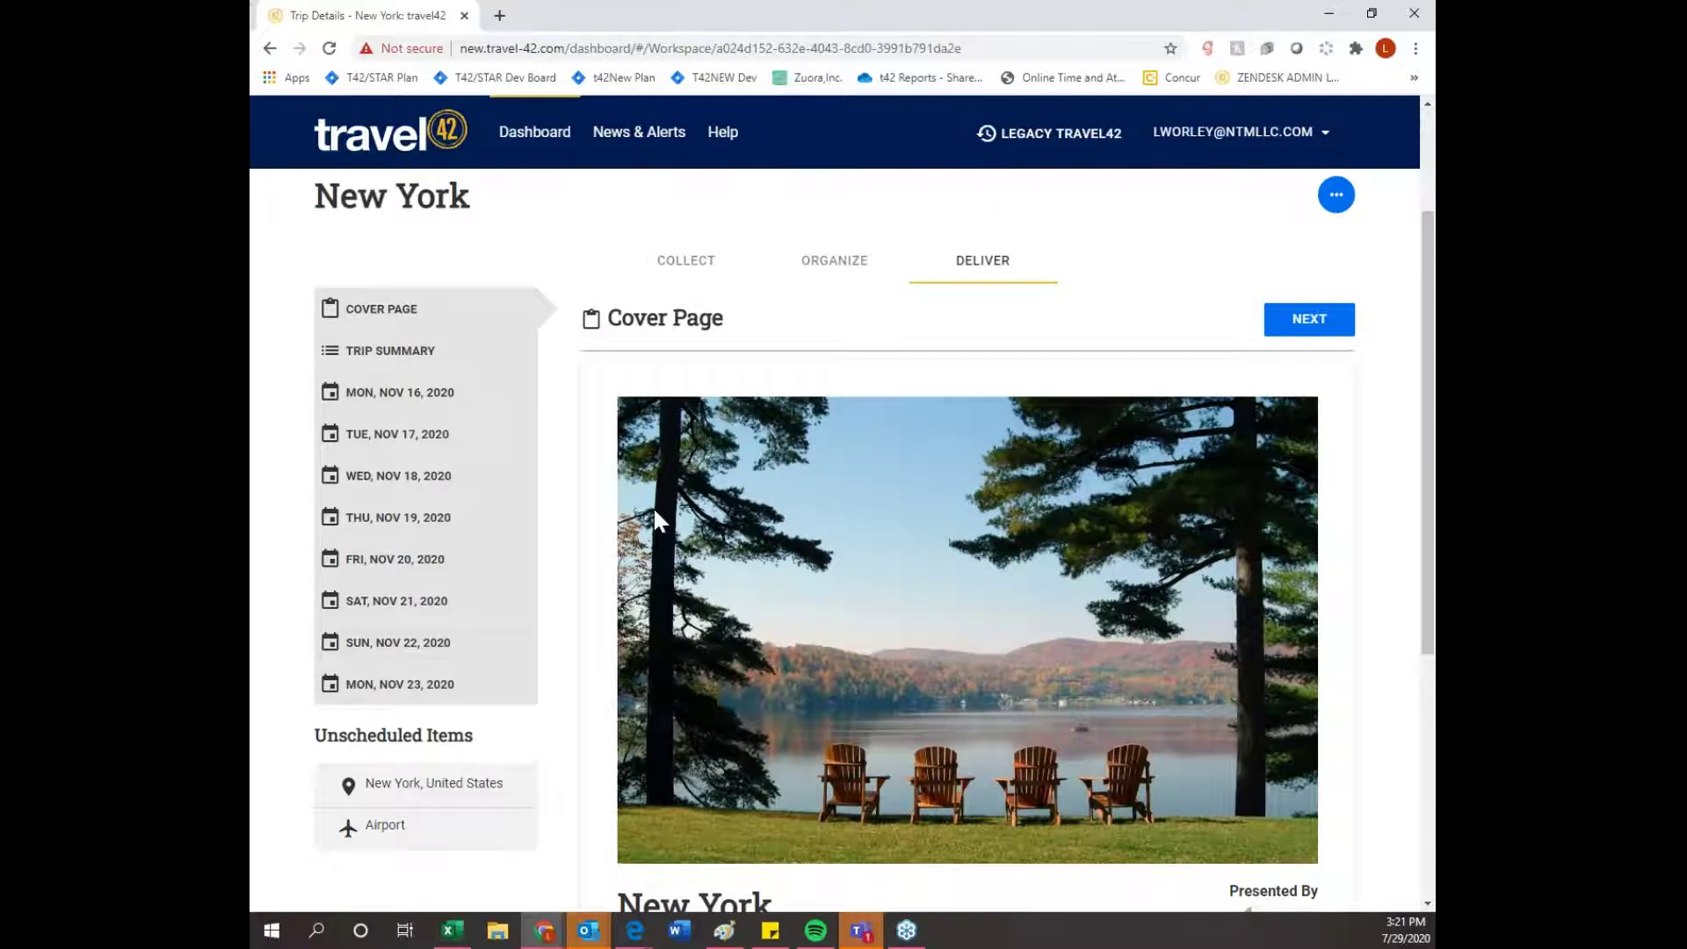
pyautogui.click(391, 353)
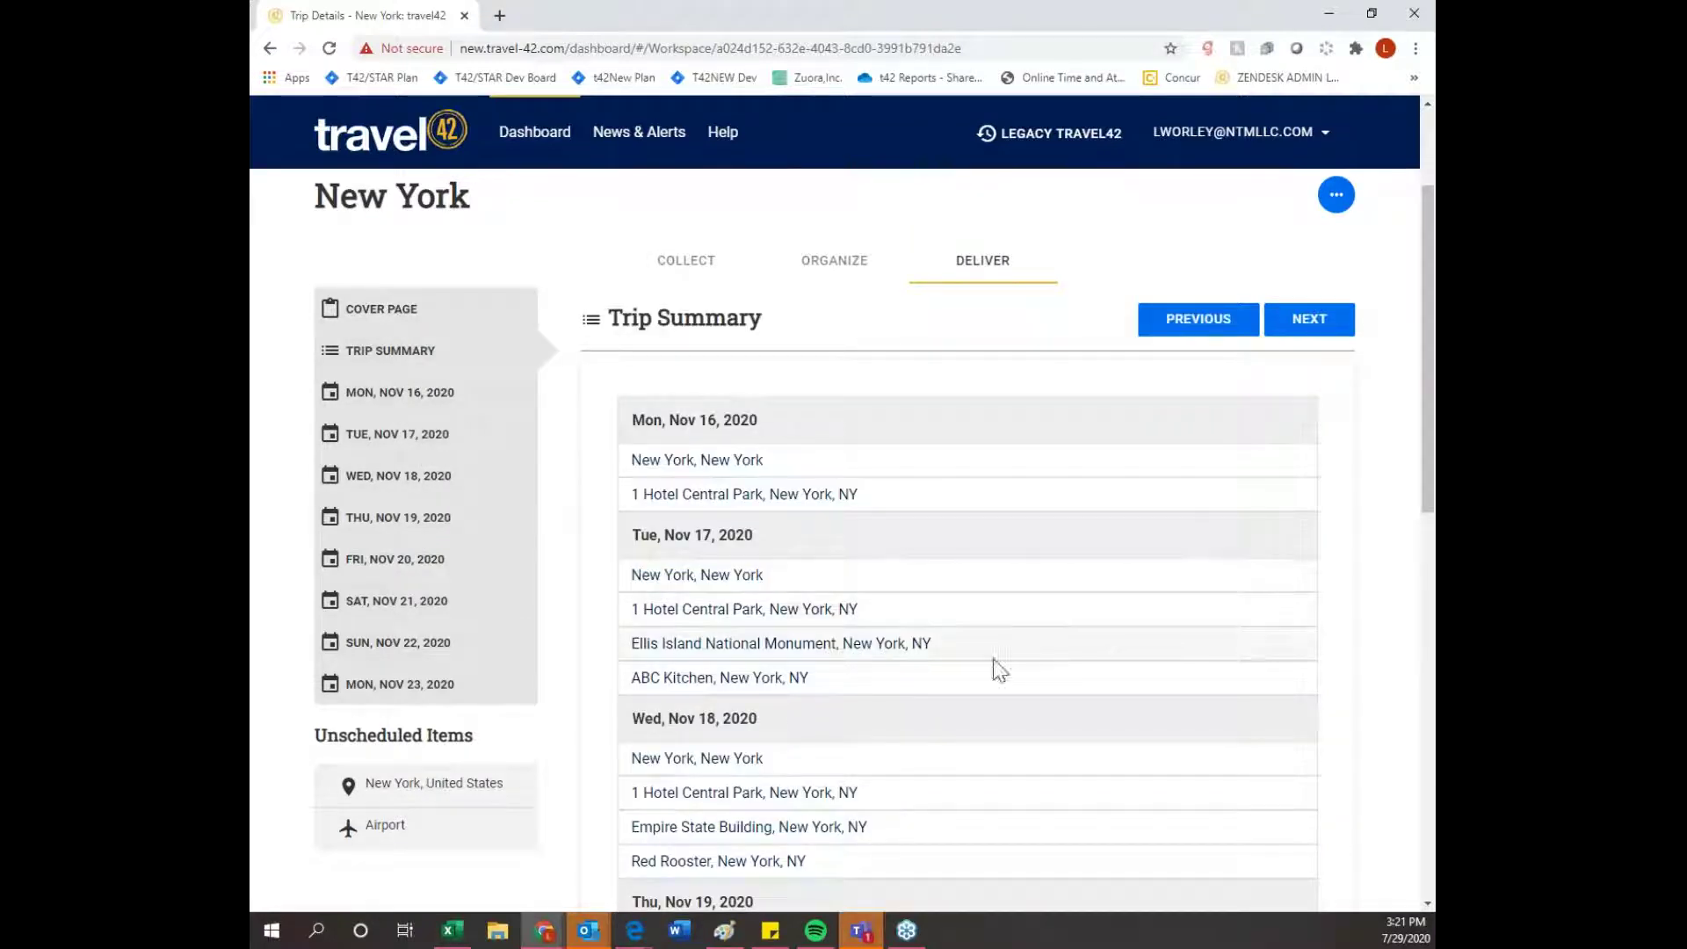
pyautogui.scroll(-2, 1310, 685)
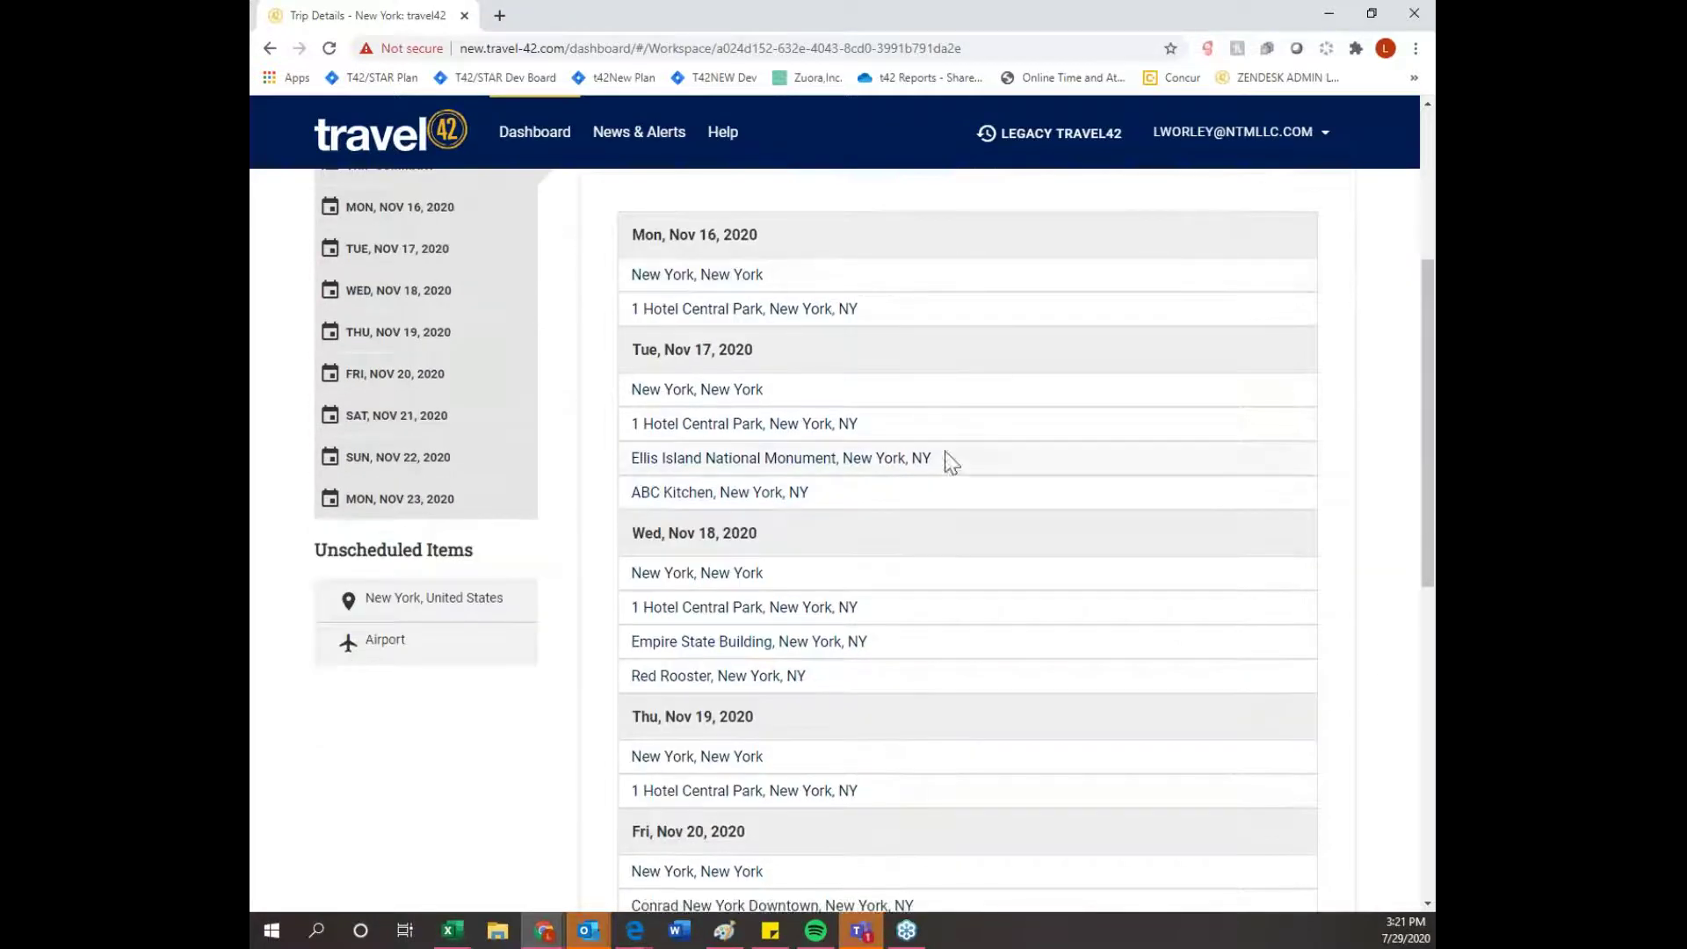
pyautogui.scroll(-5, 945, 451)
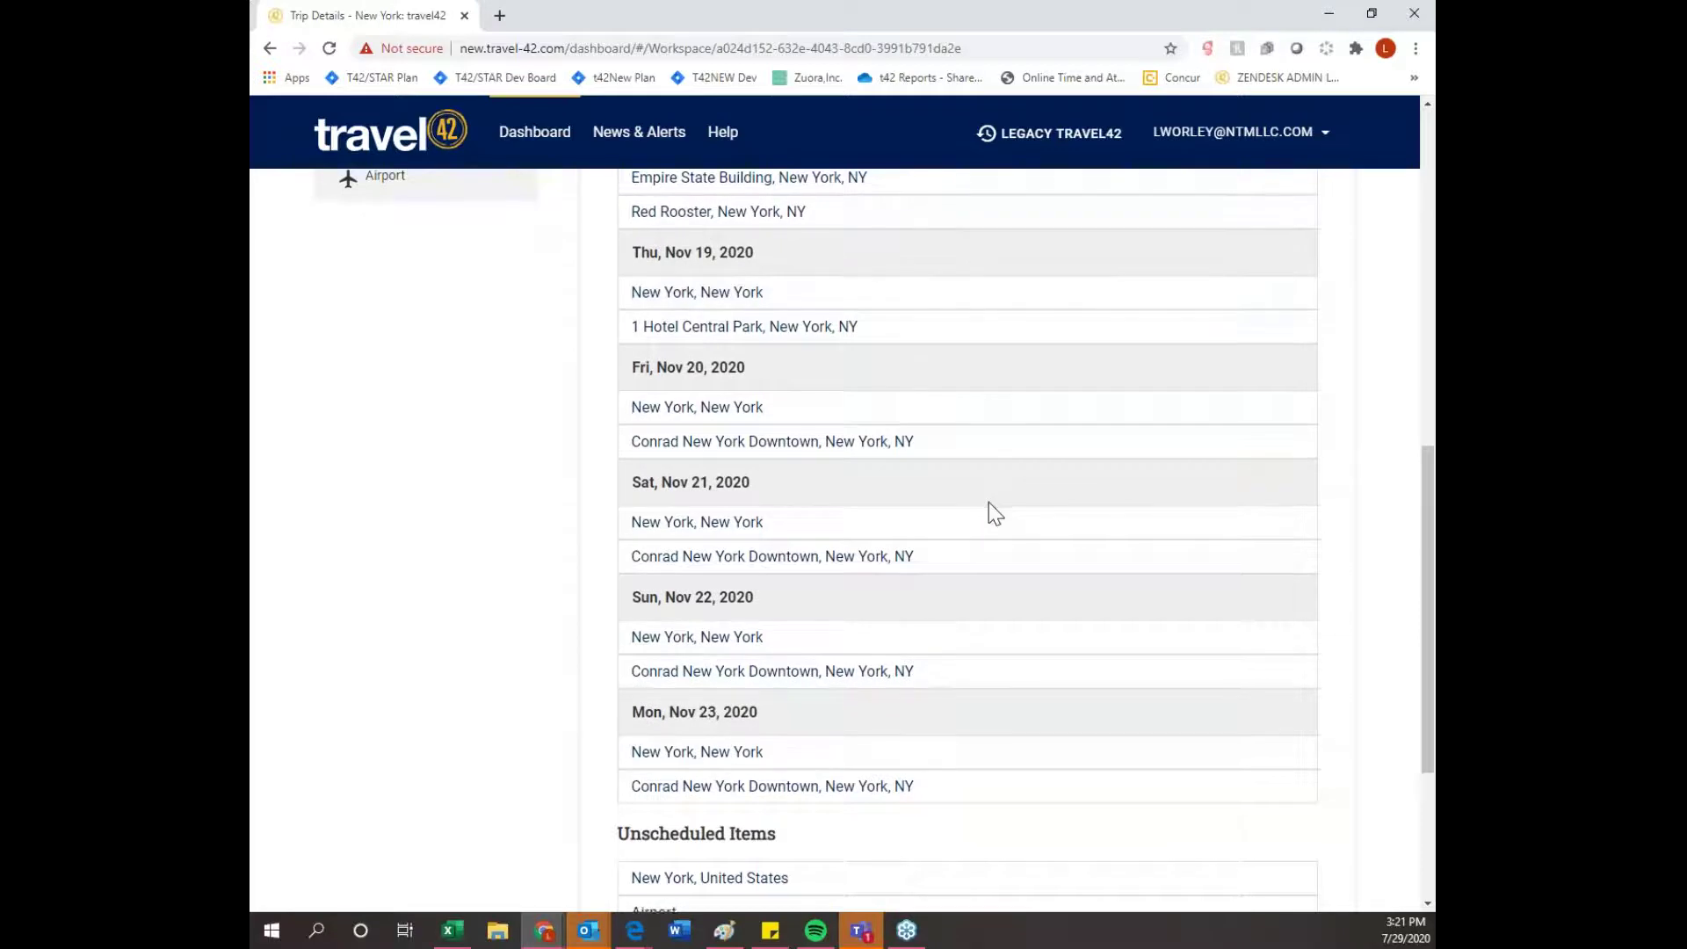
pyautogui.scroll(-3, 988, 504)
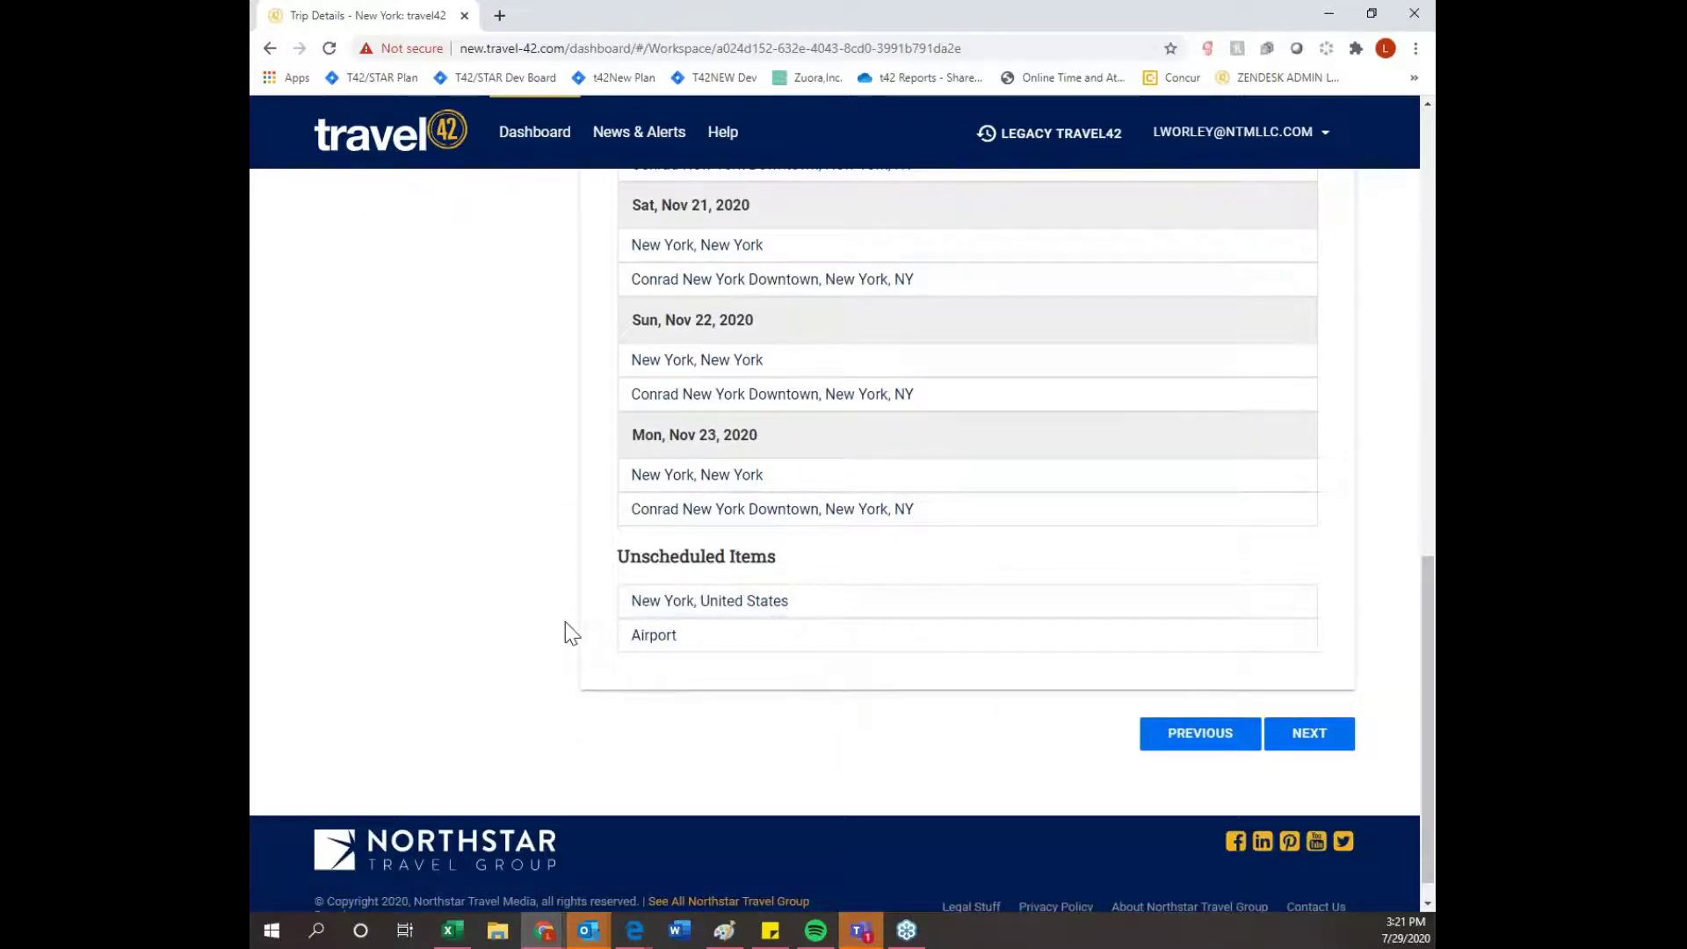
pyautogui.scroll(8, 538, 615)
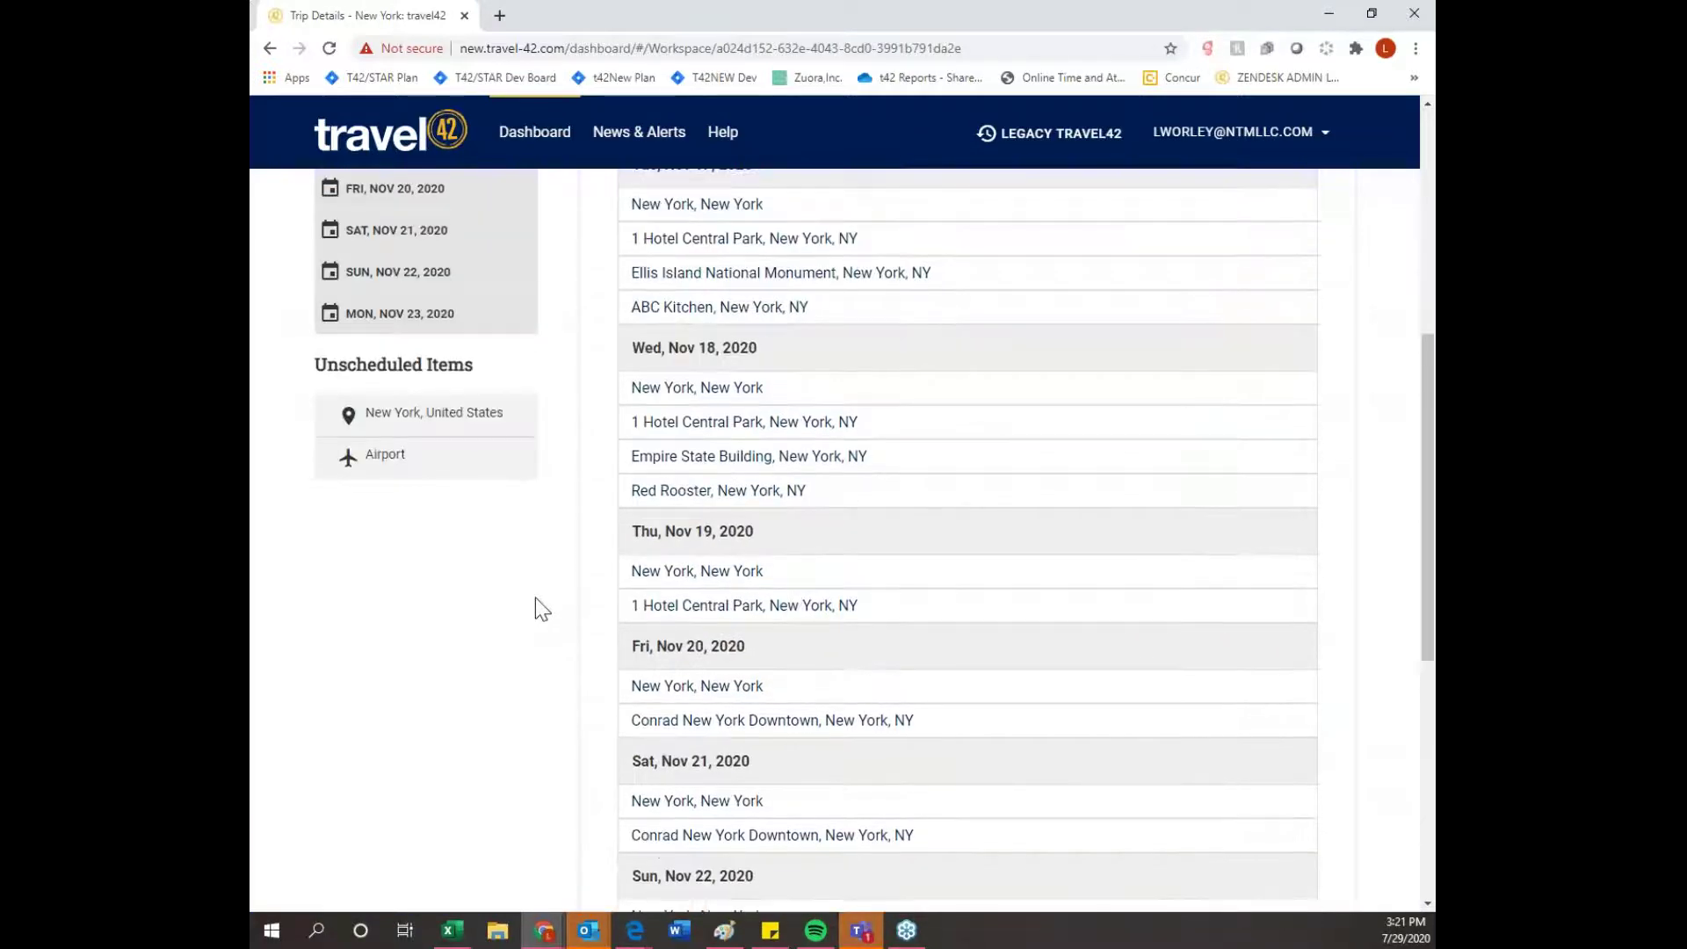
pyautogui.scroll(2, 535, 597)
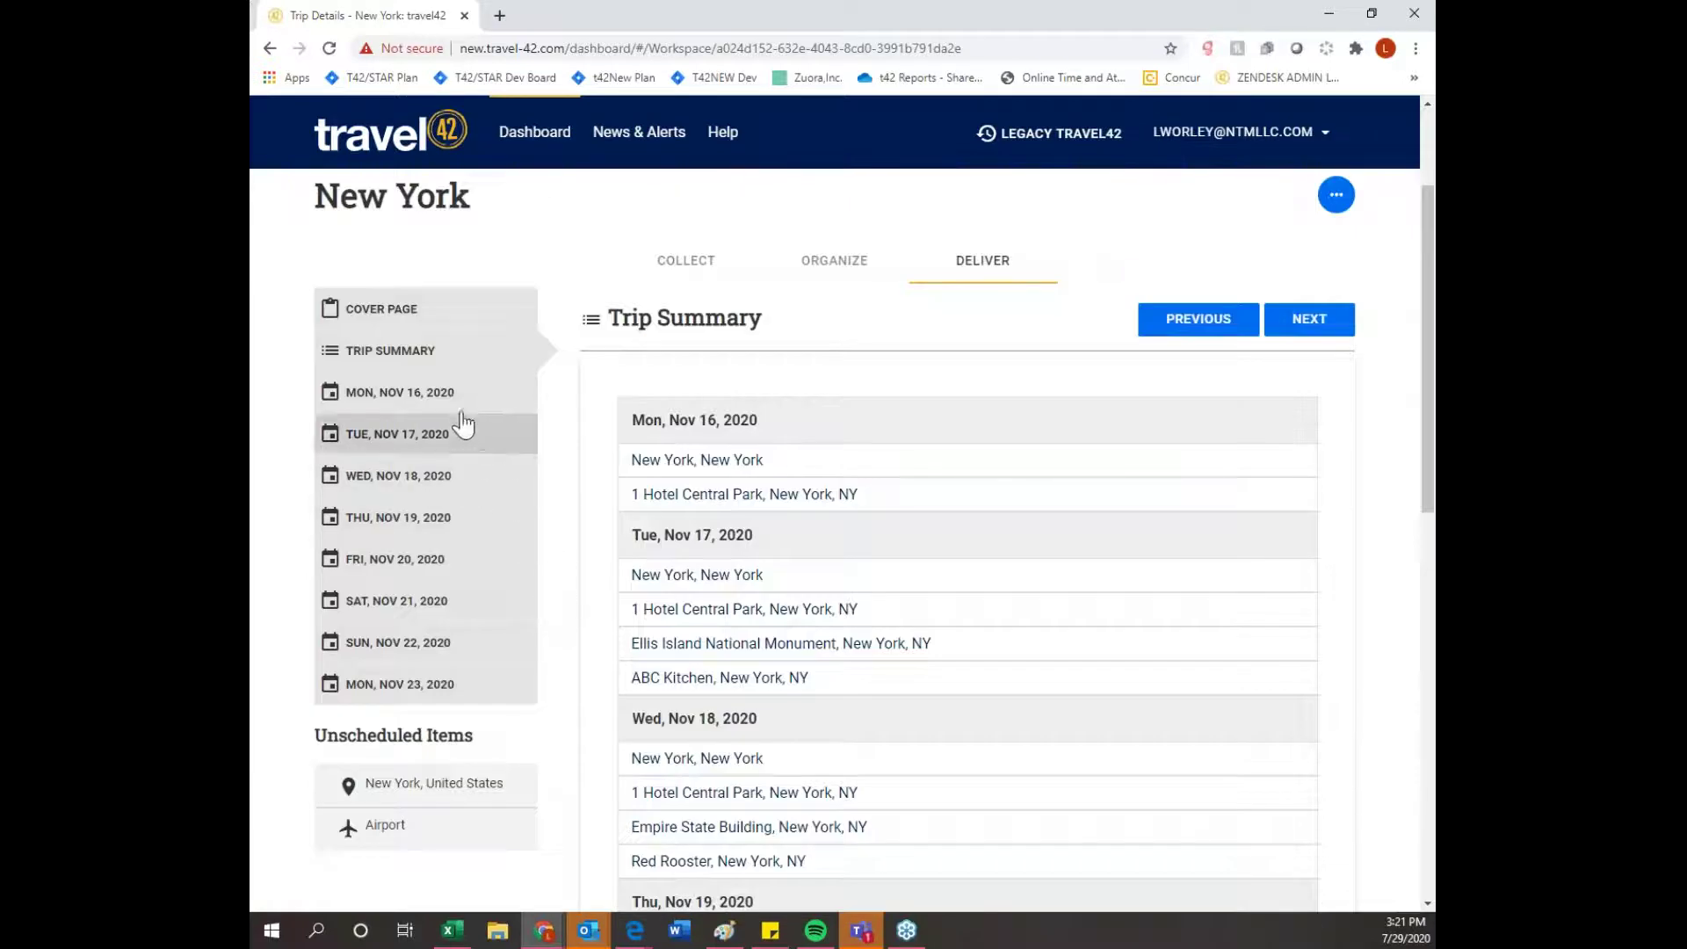
pyautogui.click(463, 402)
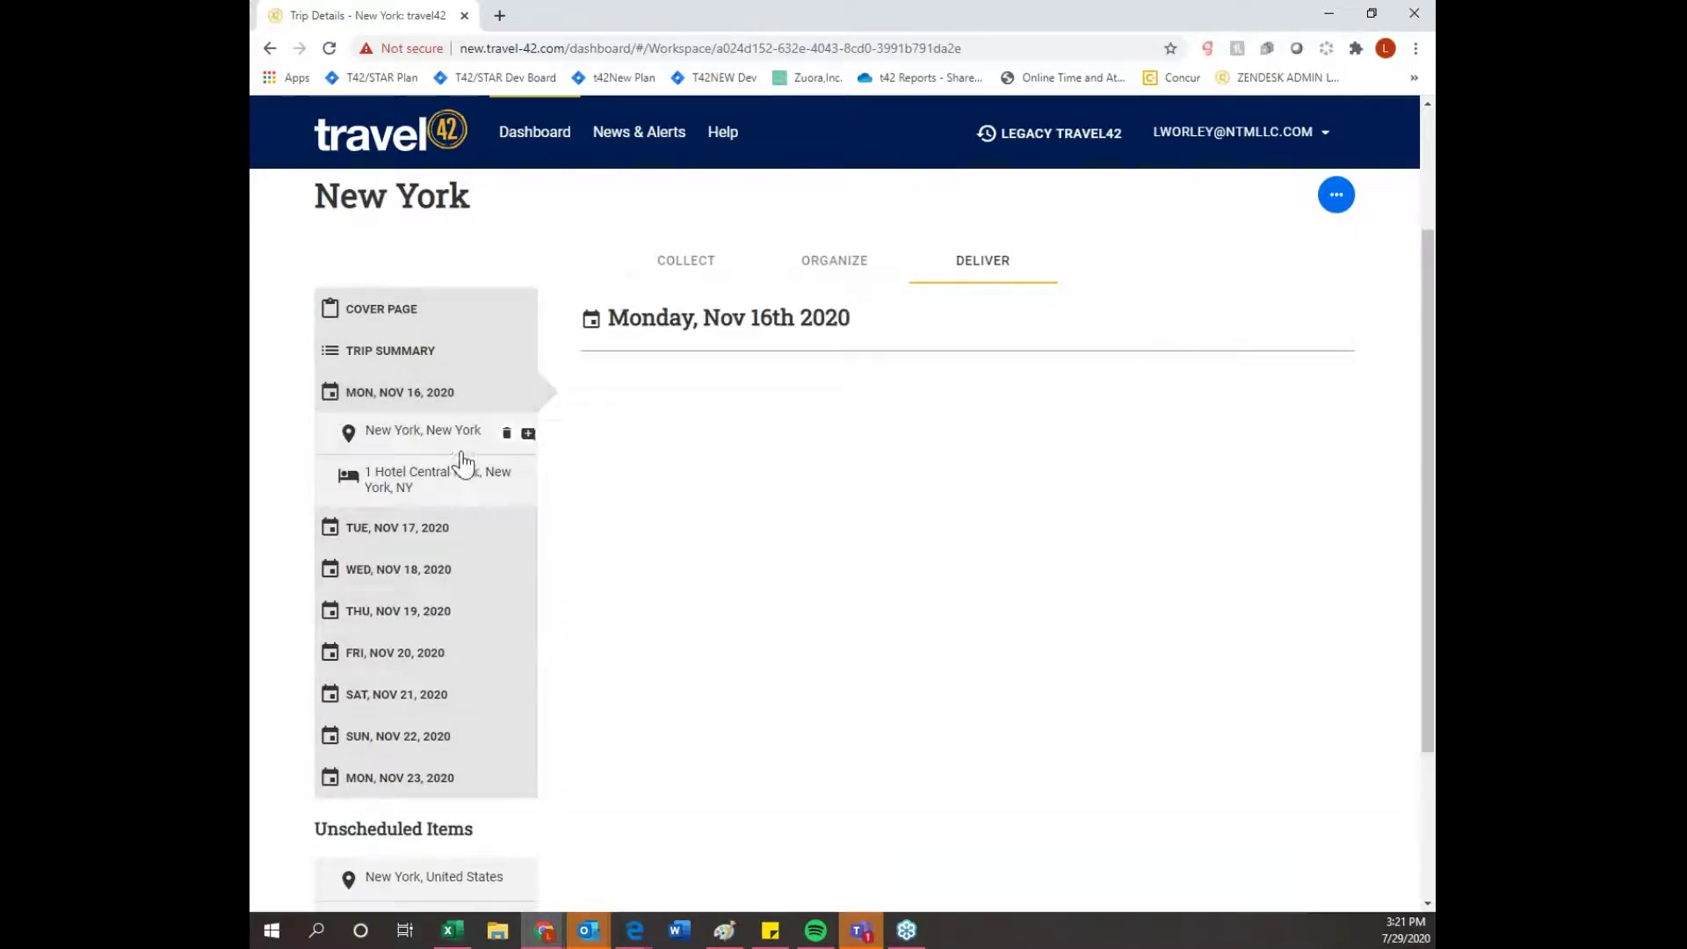
# - Browse the New York, New York destination guide, then open the Tuesday, Nov 17 page
pyautogui.click(458, 448)
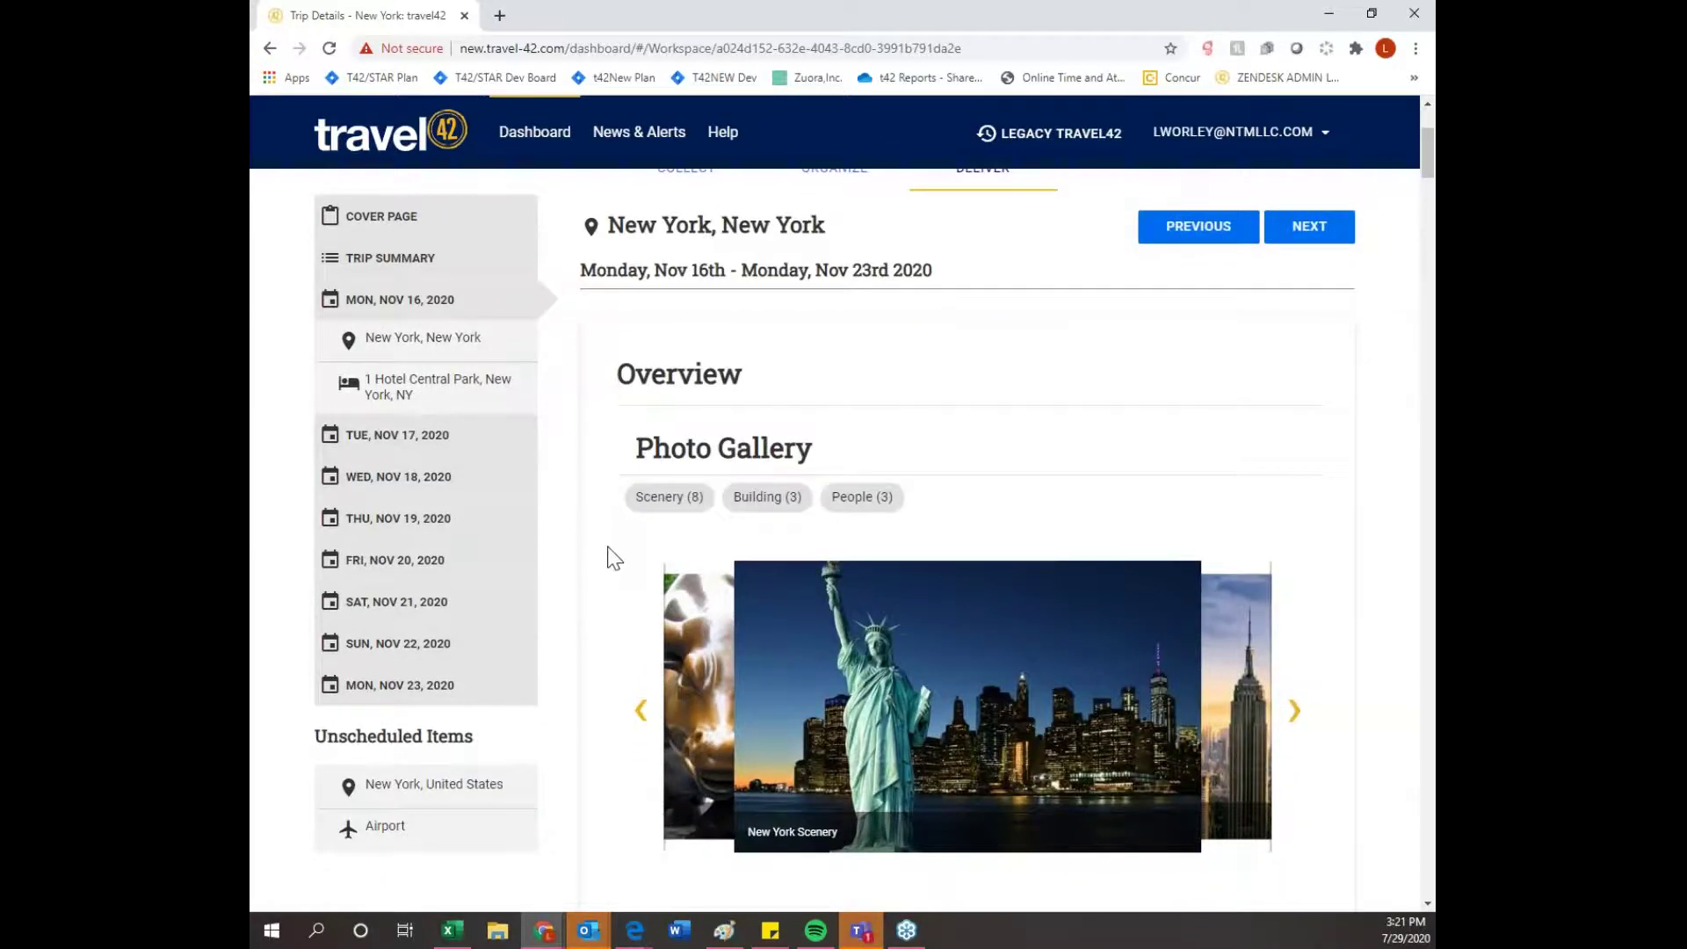
pyautogui.scroll(-4, 610, 567)
pyautogui.scroll(-15, 610, 580)
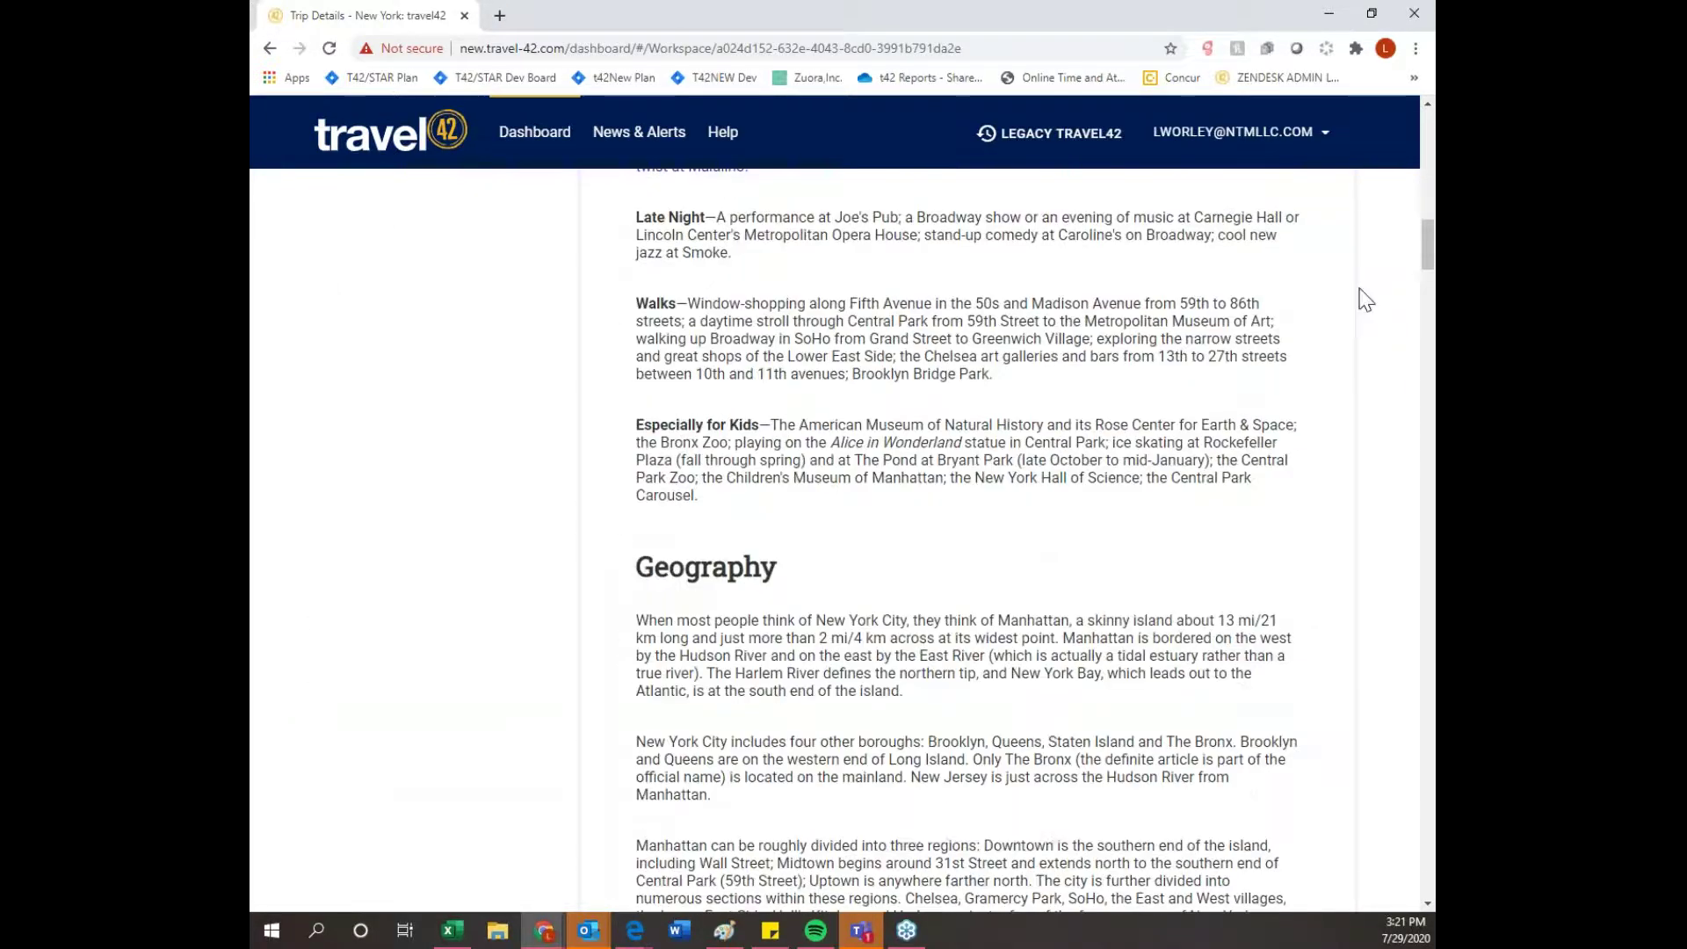
pyautogui.moveTo(1425, 259); pyautogui.dragTo(1426, 150)
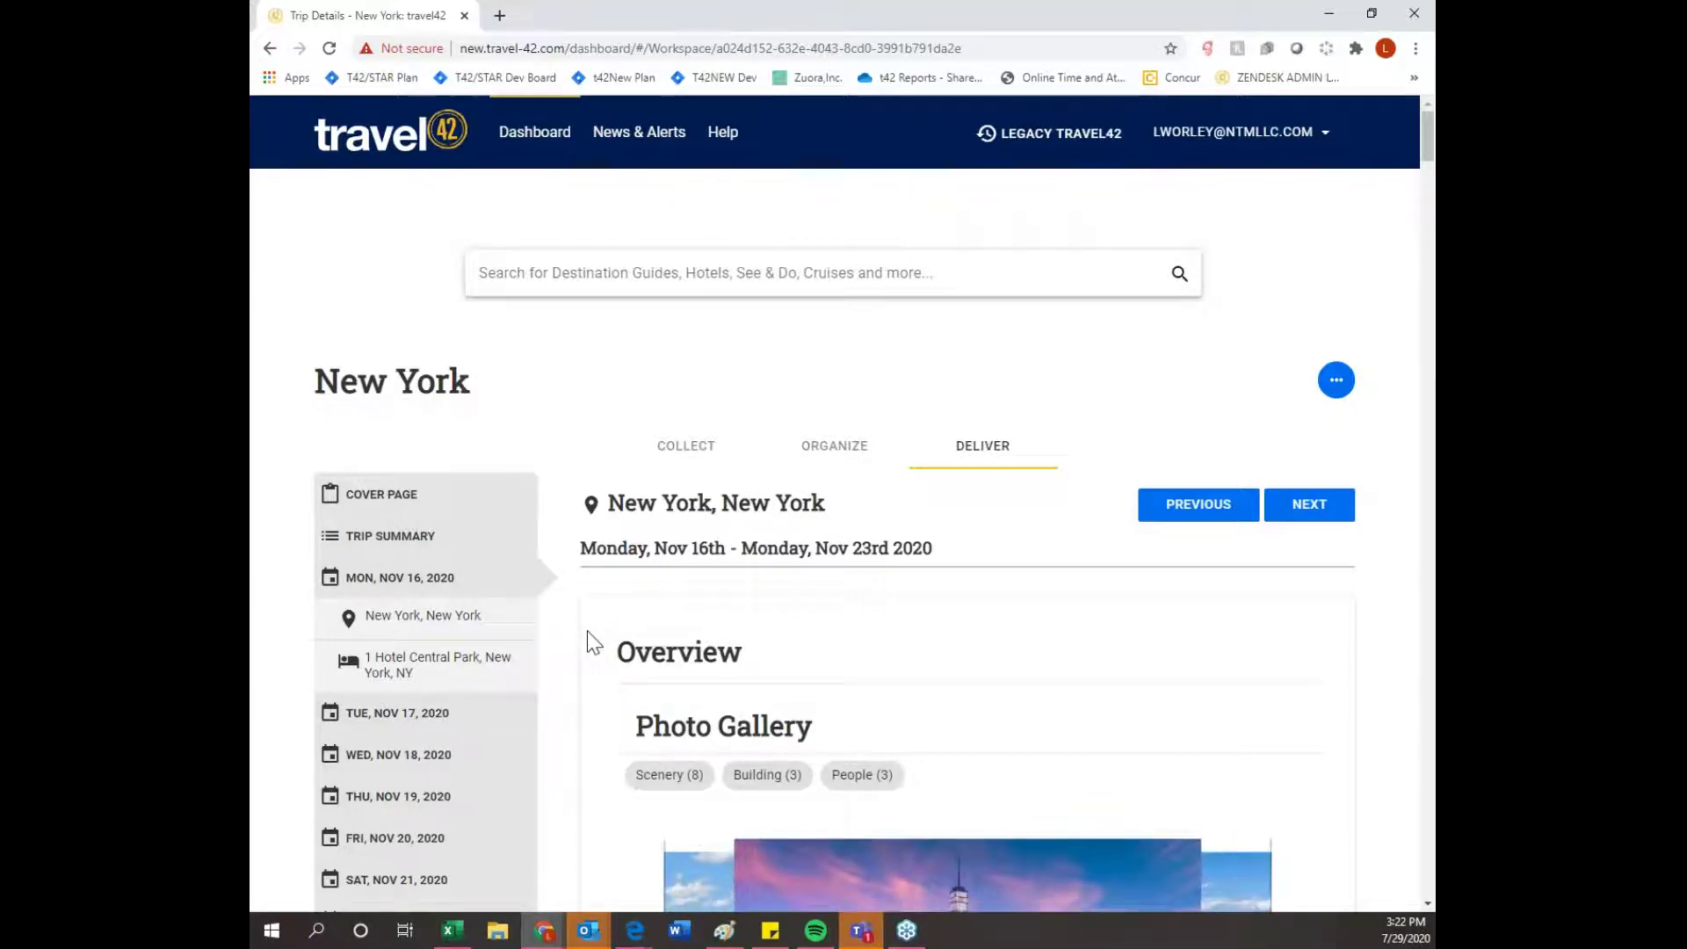
pyautogui.click(384, 723)
# - View the Tuesday Ellis Island National Monument and ABC Kitchen item details
pyautogui.scroll(-1, 670, 799)
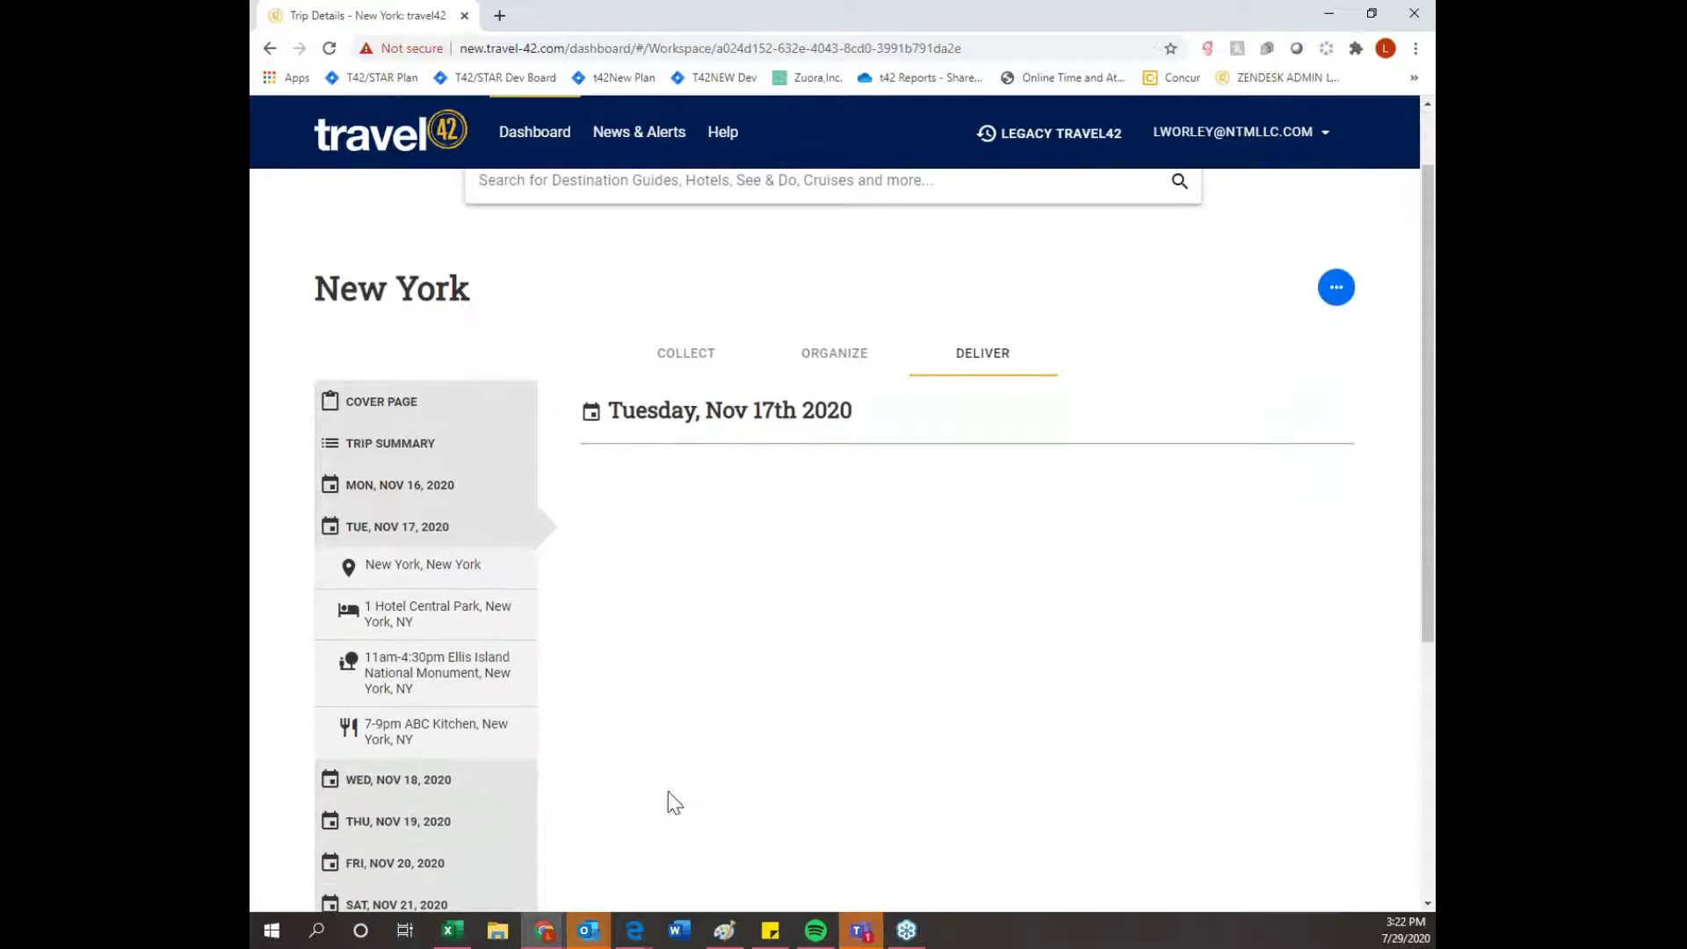
pyautogui.click(416, 672)
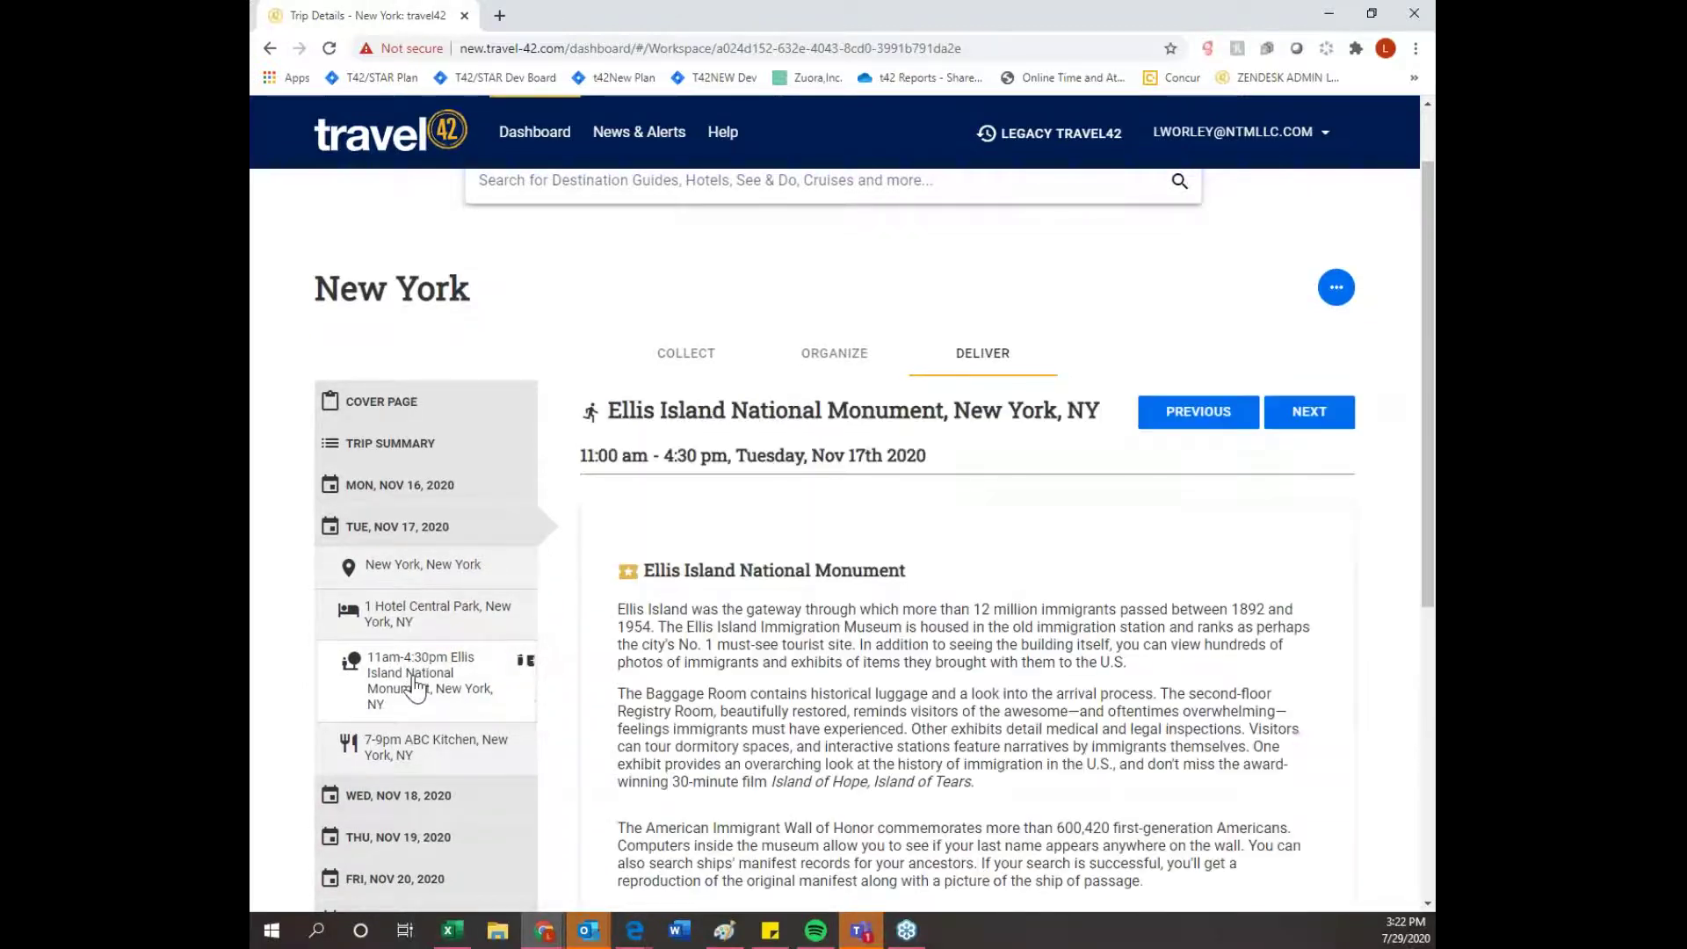
pyautogui.scroll(-1, 580, 674)
pyautogui.scroll(-1, 580, 675)
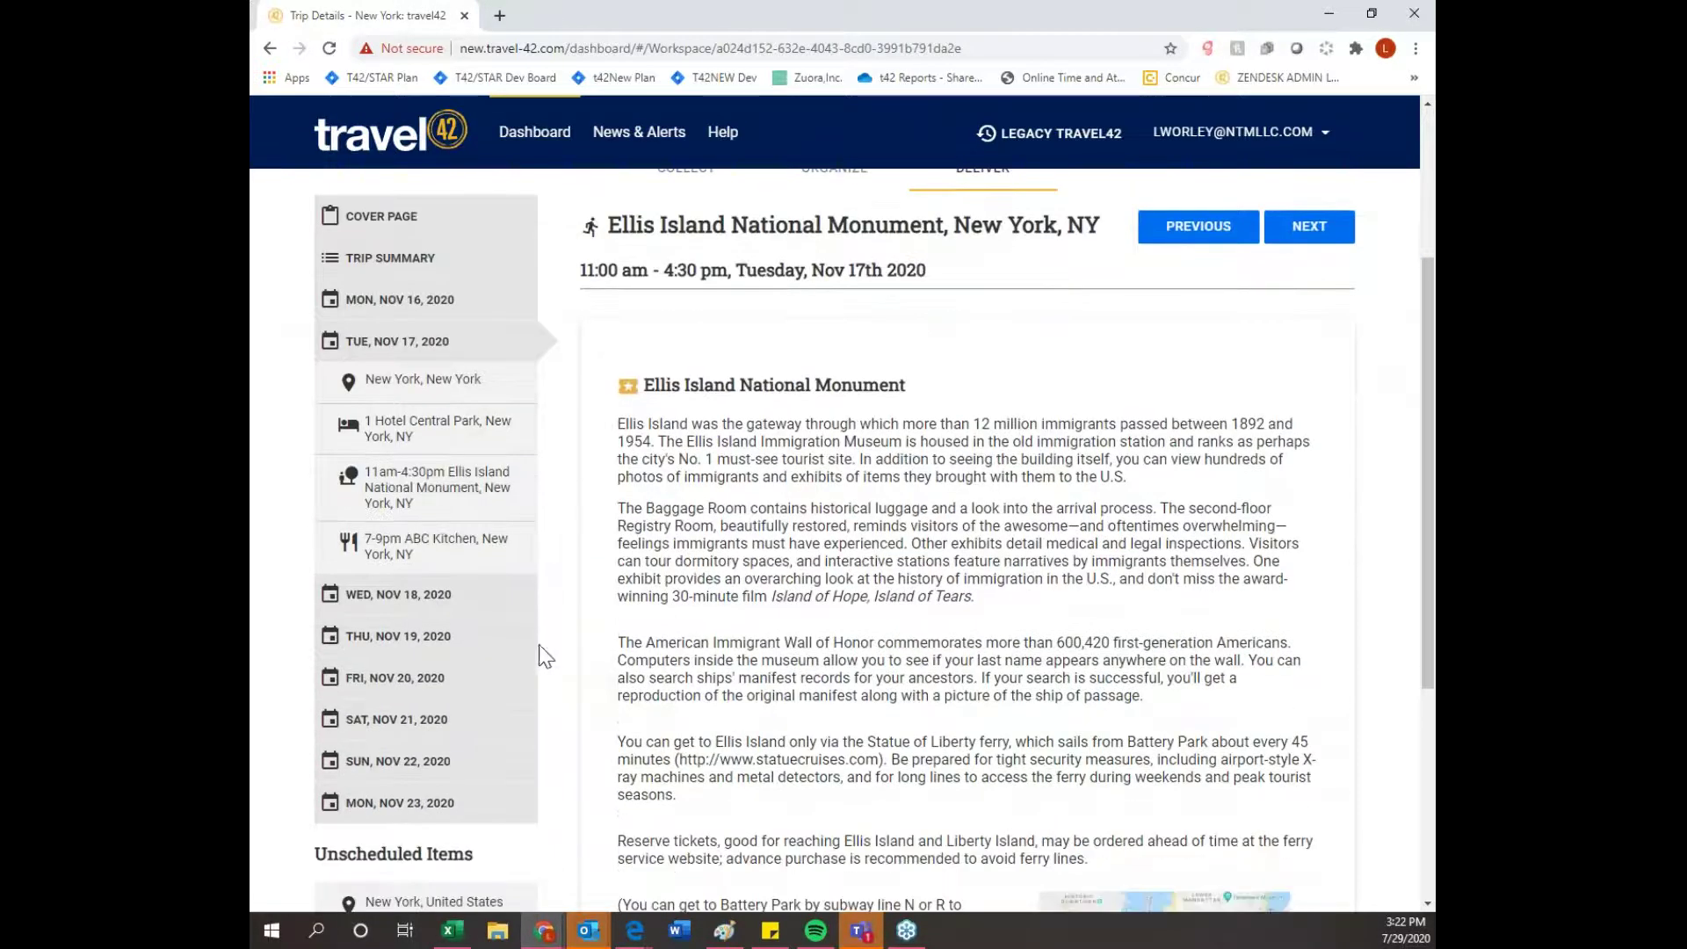
pyautogui.click(389, 558)
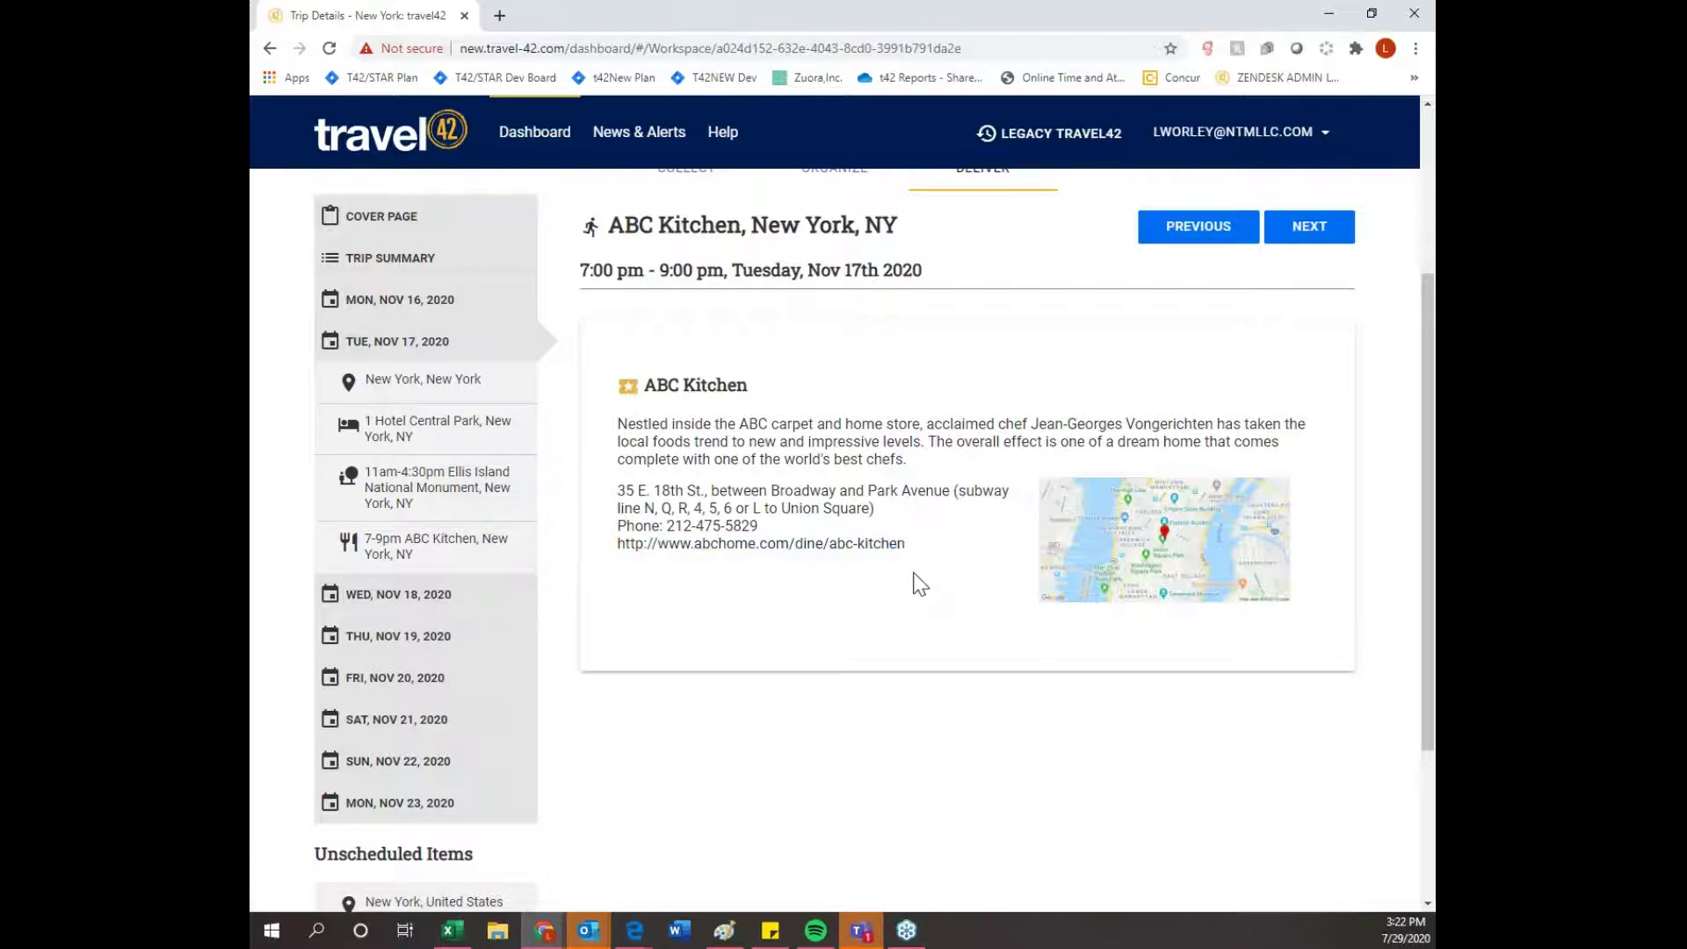
# - Advance to Wednesday's items and open the Red Rooster 5:00–7:00 pm dinner details
pyautogui.scroll(3, 1024, 708)
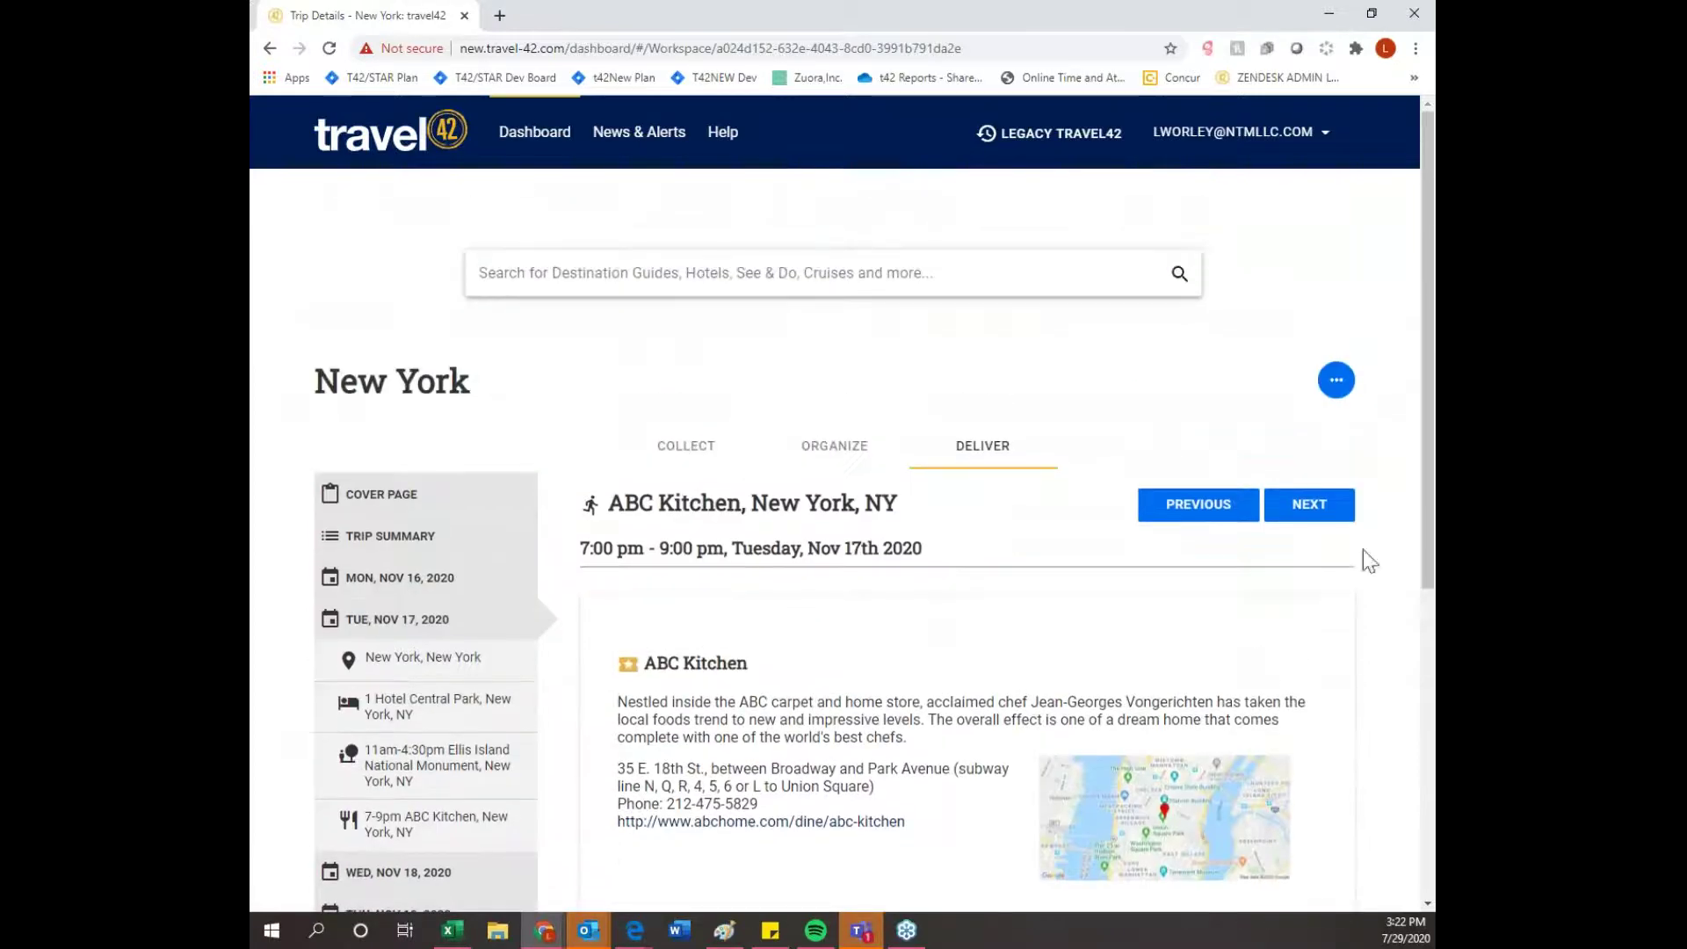
pyautogui.click(1307, 506)
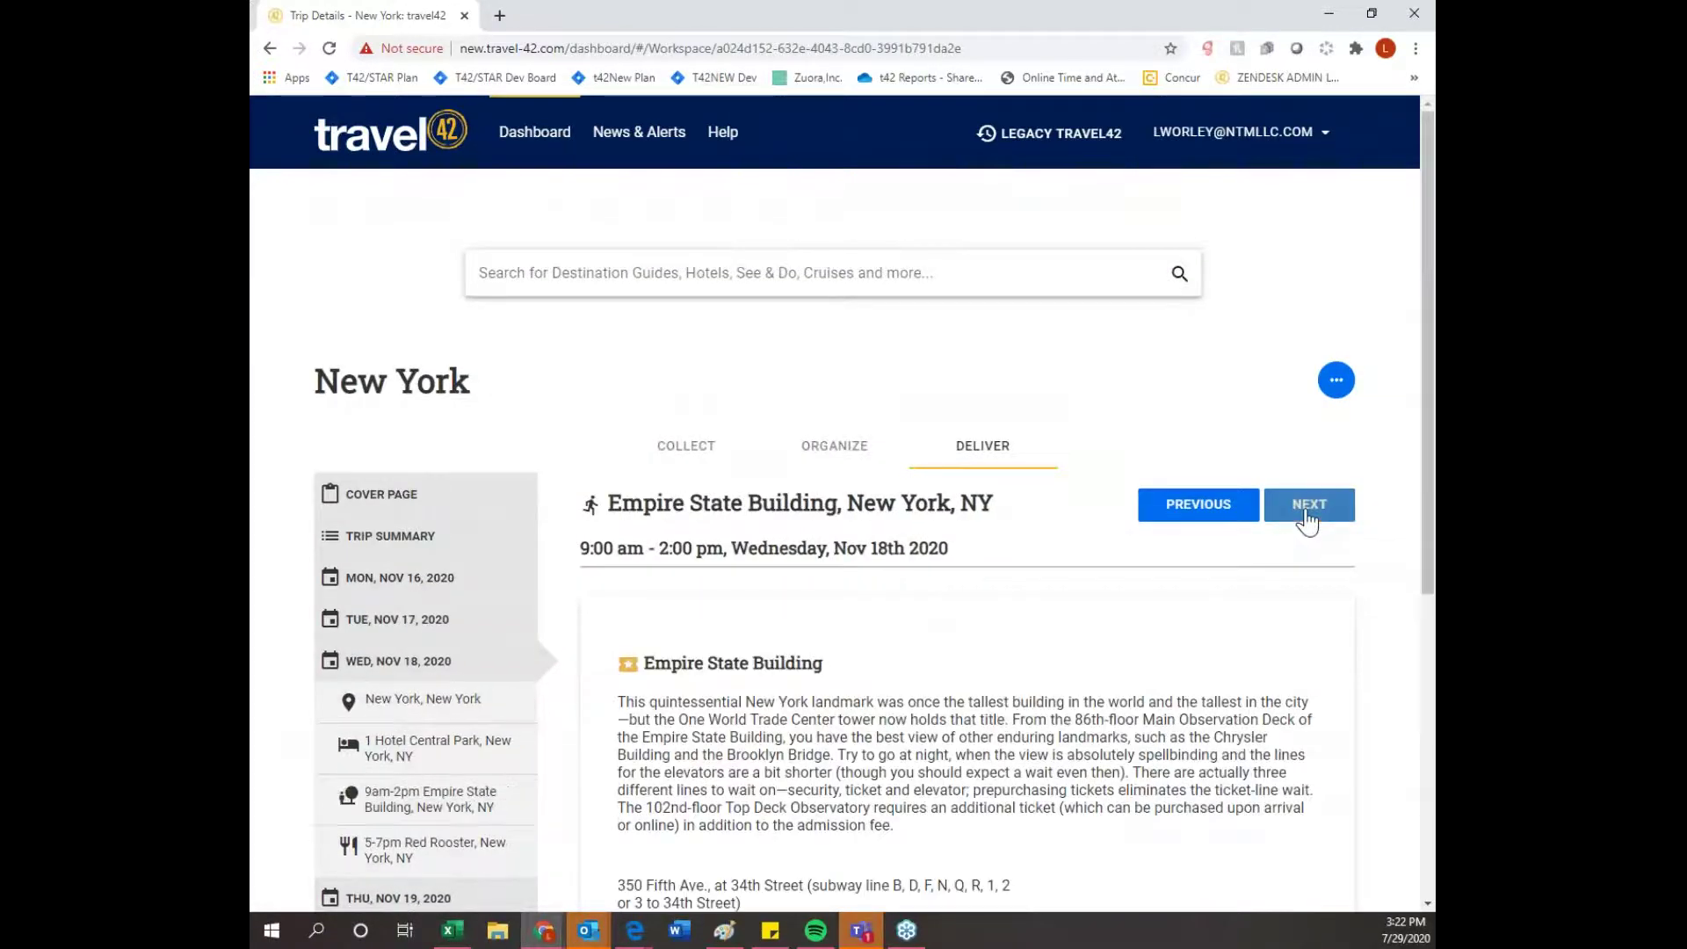
pyautogui.scroll(-1, 1306, 518)
pyautogui.scroll(-1, 967, 527)
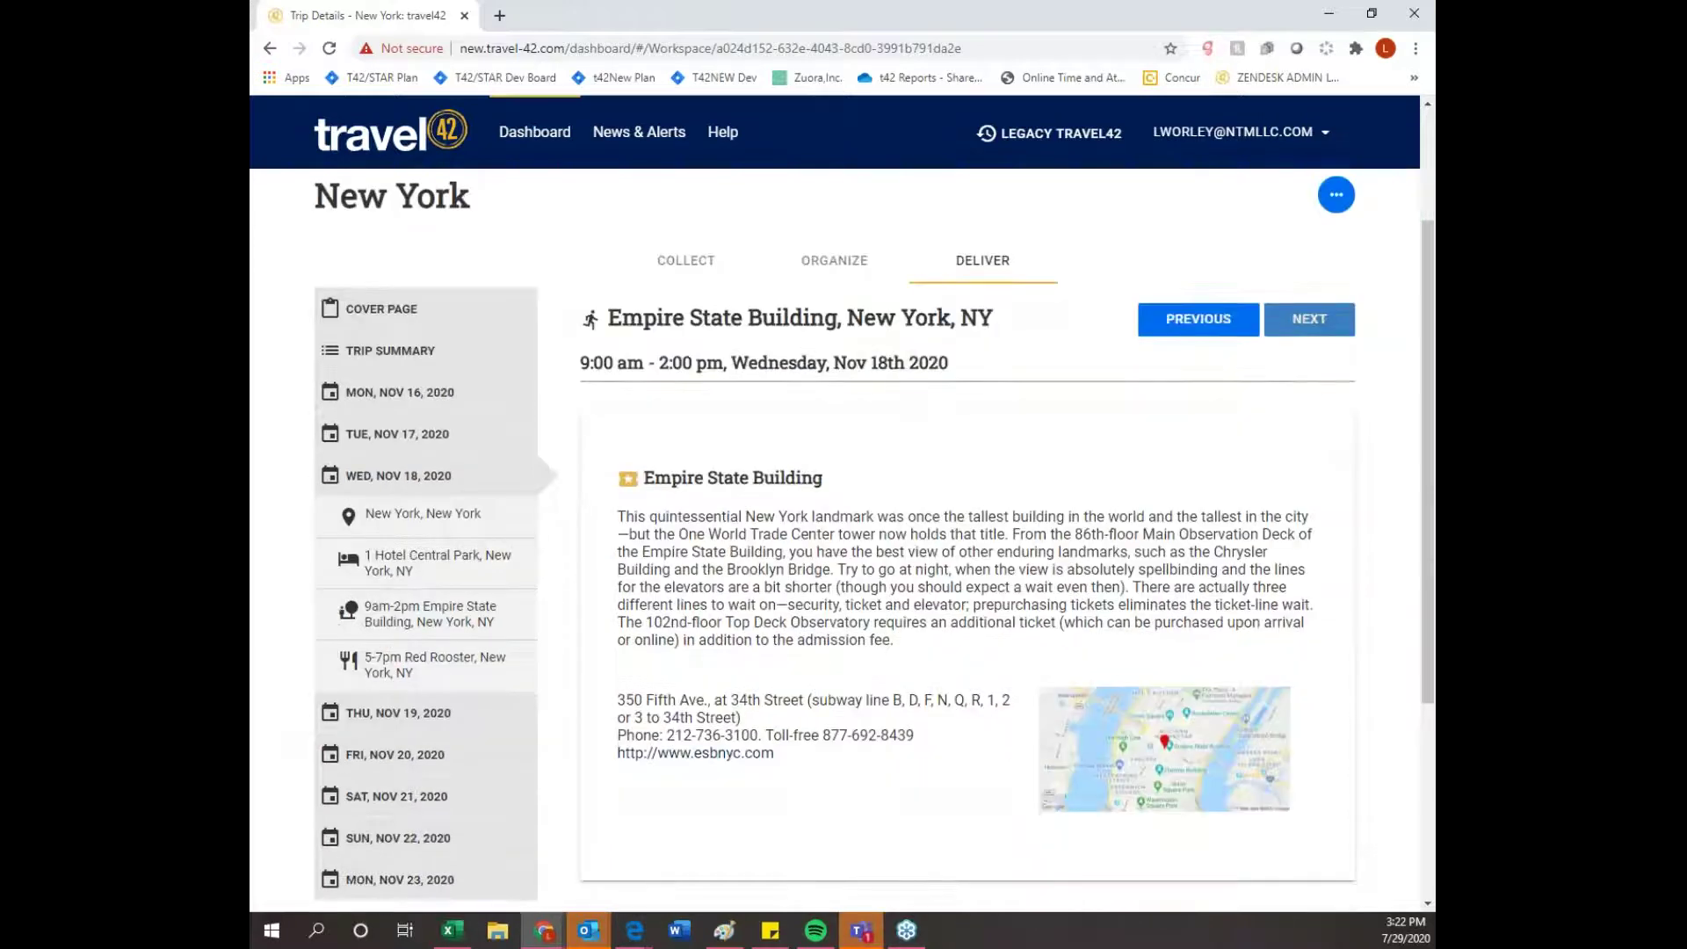
pyautogui.click(446, 671)
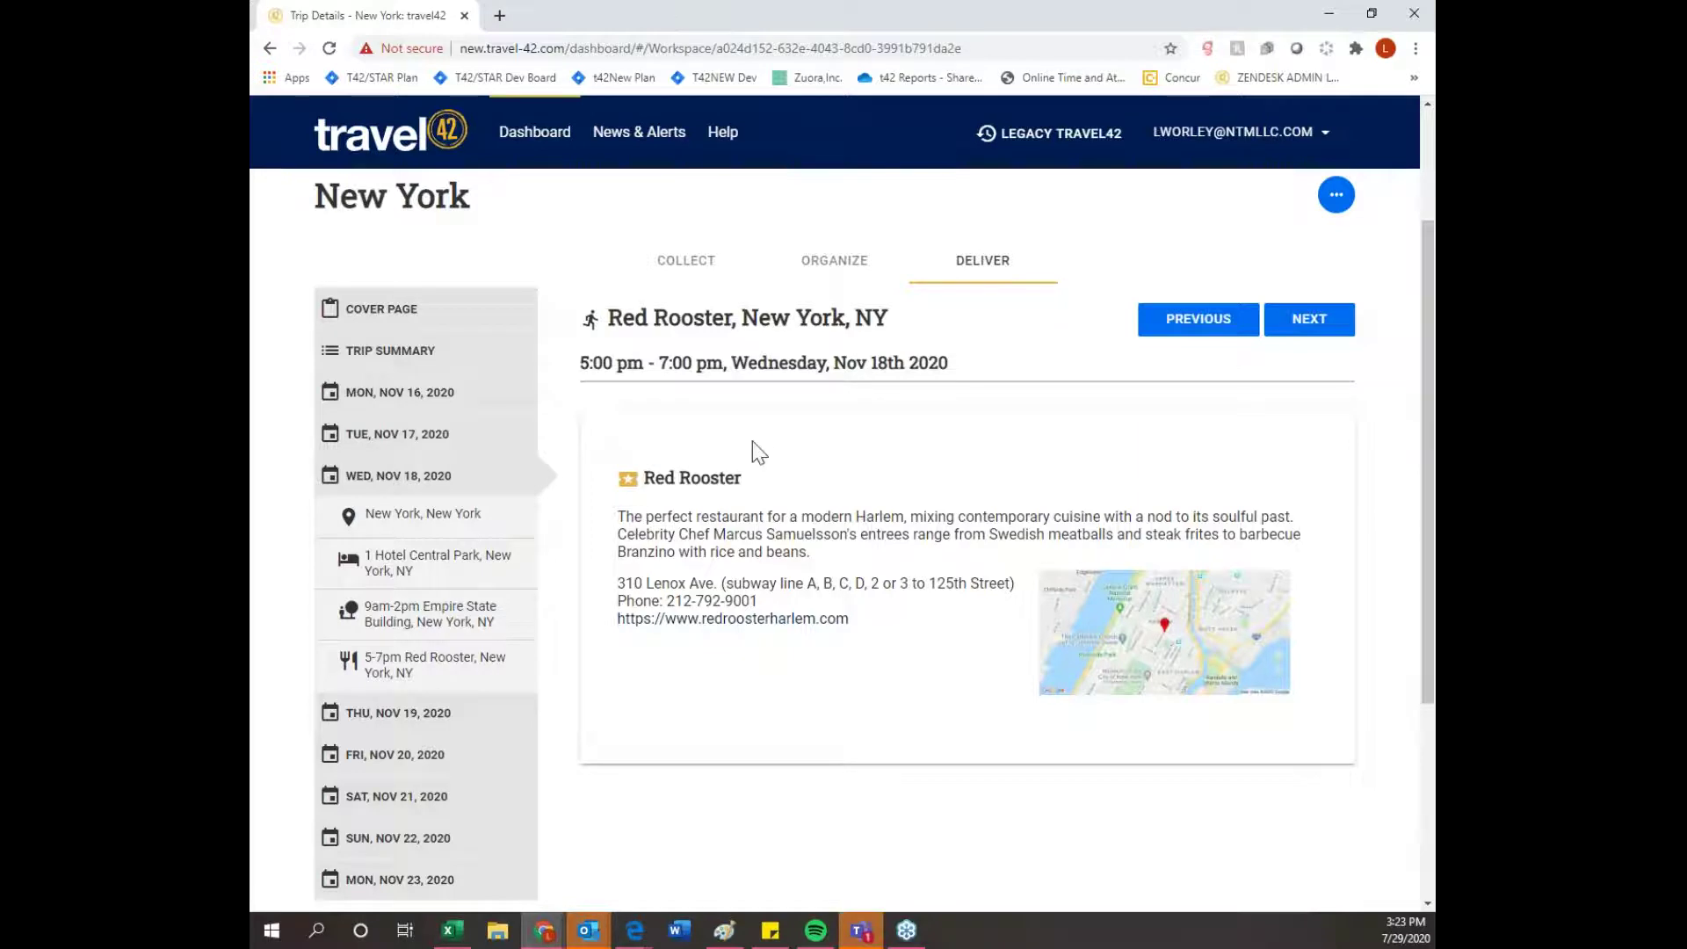
pyautogui.scroll(1, 841, 553)
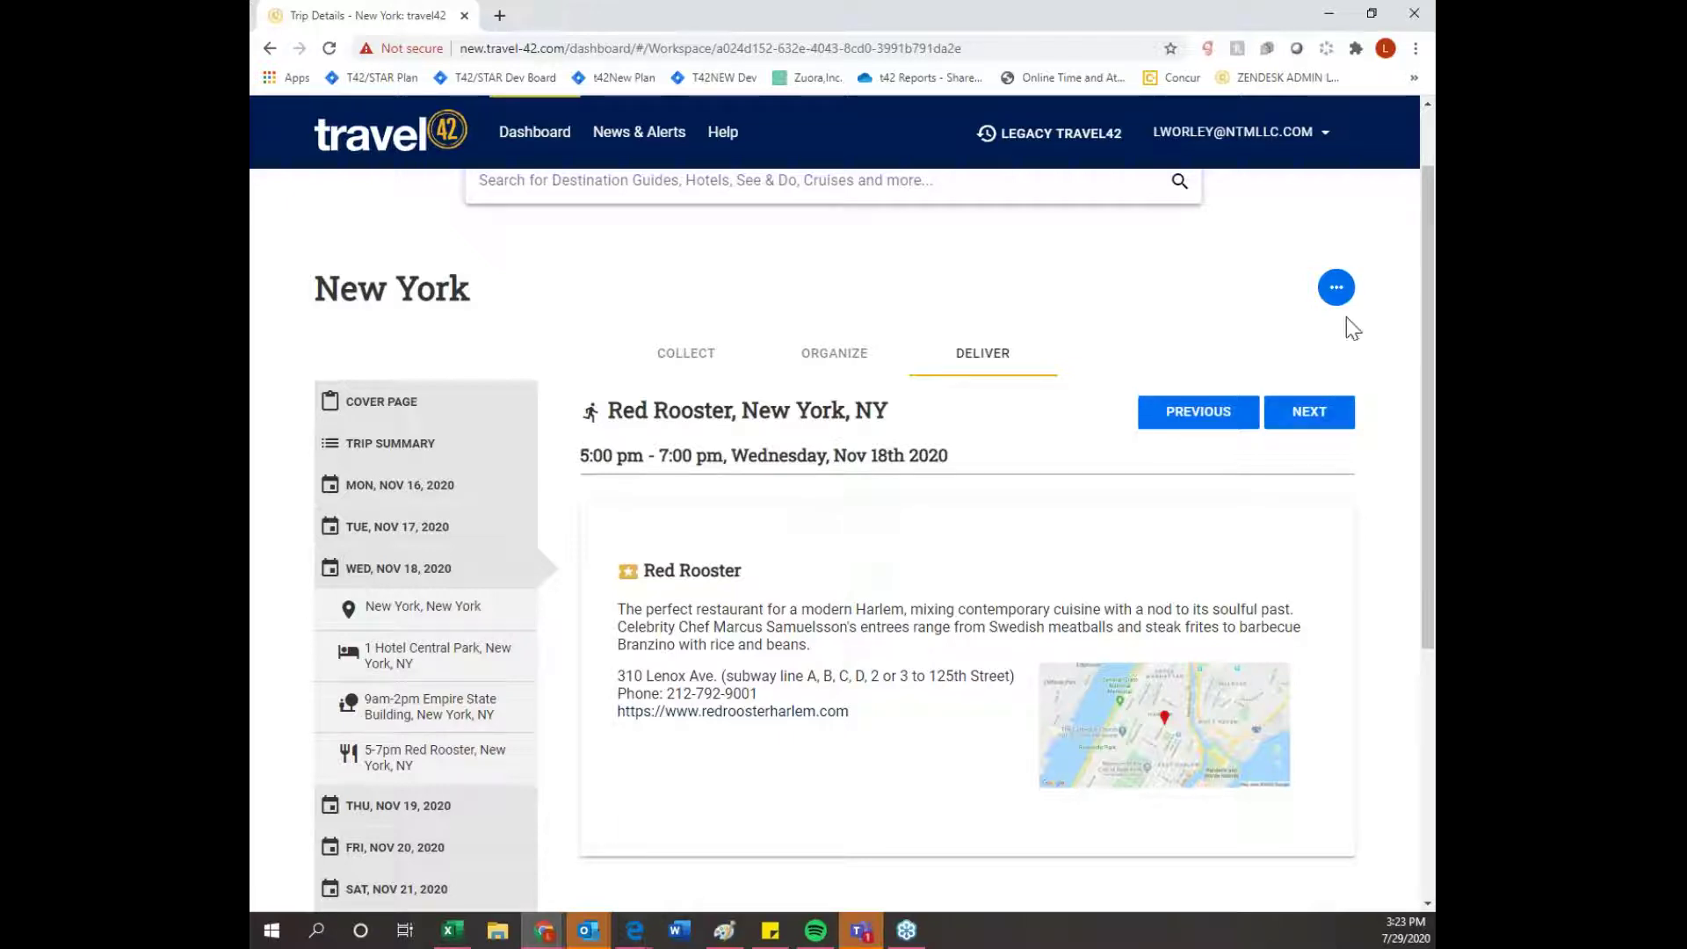
# - Open the Send to Traveler form from the New York trip's actions menu
pyautogui.click(1336, 288)
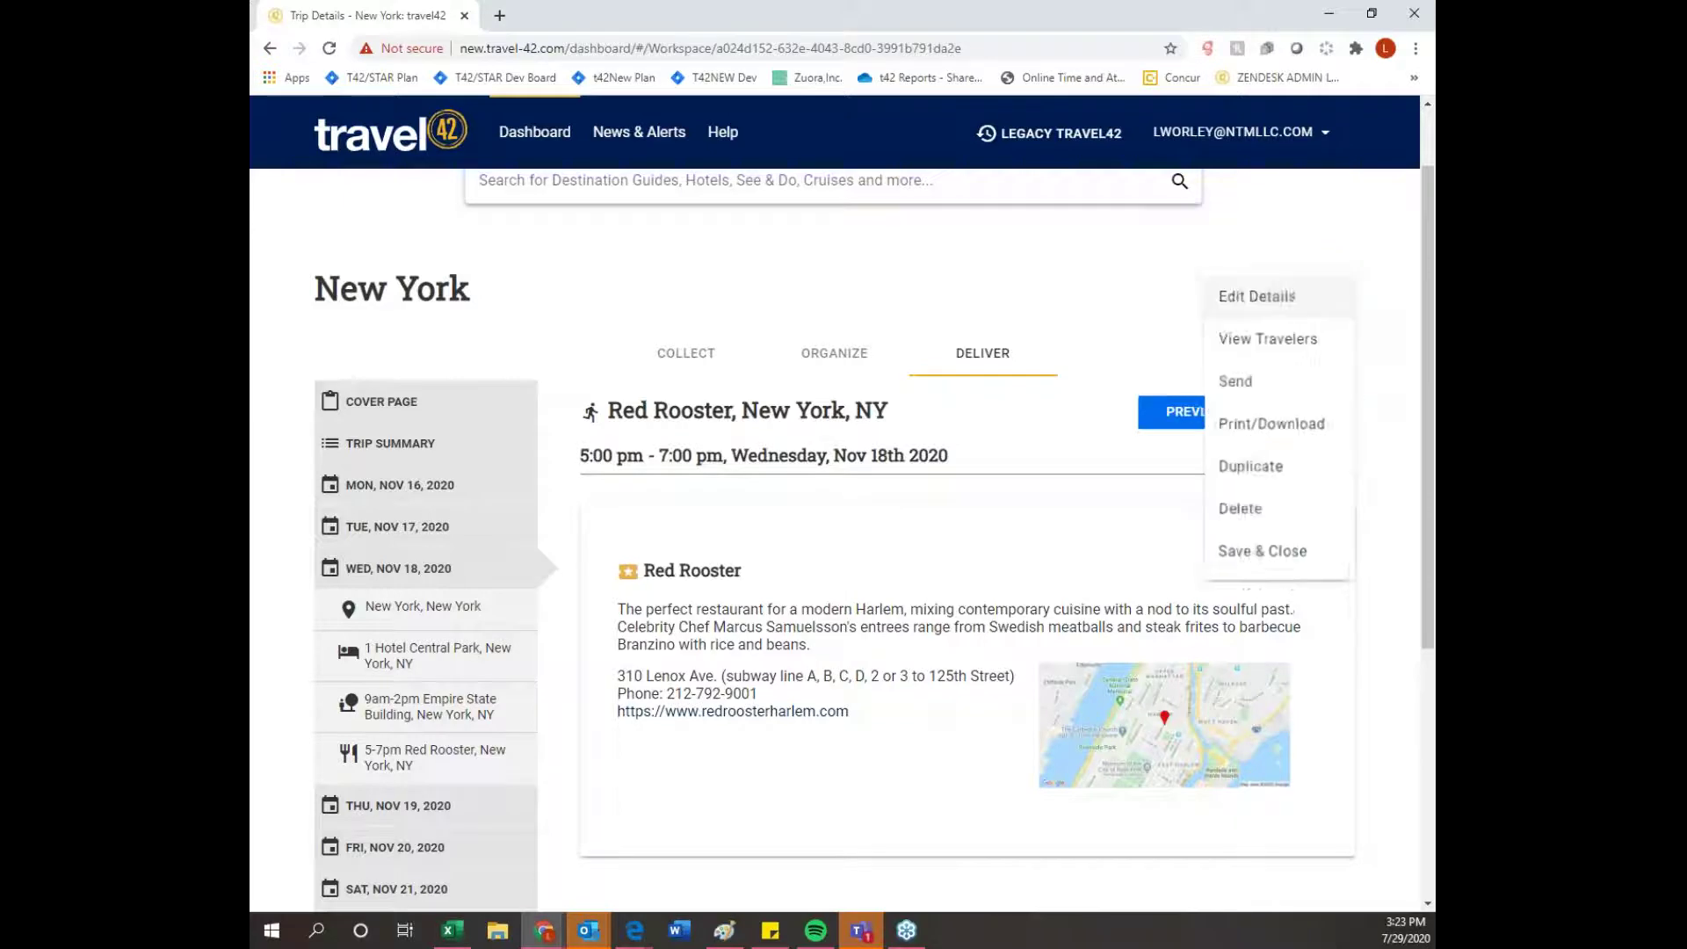
pyautogui.click(1260, 390)
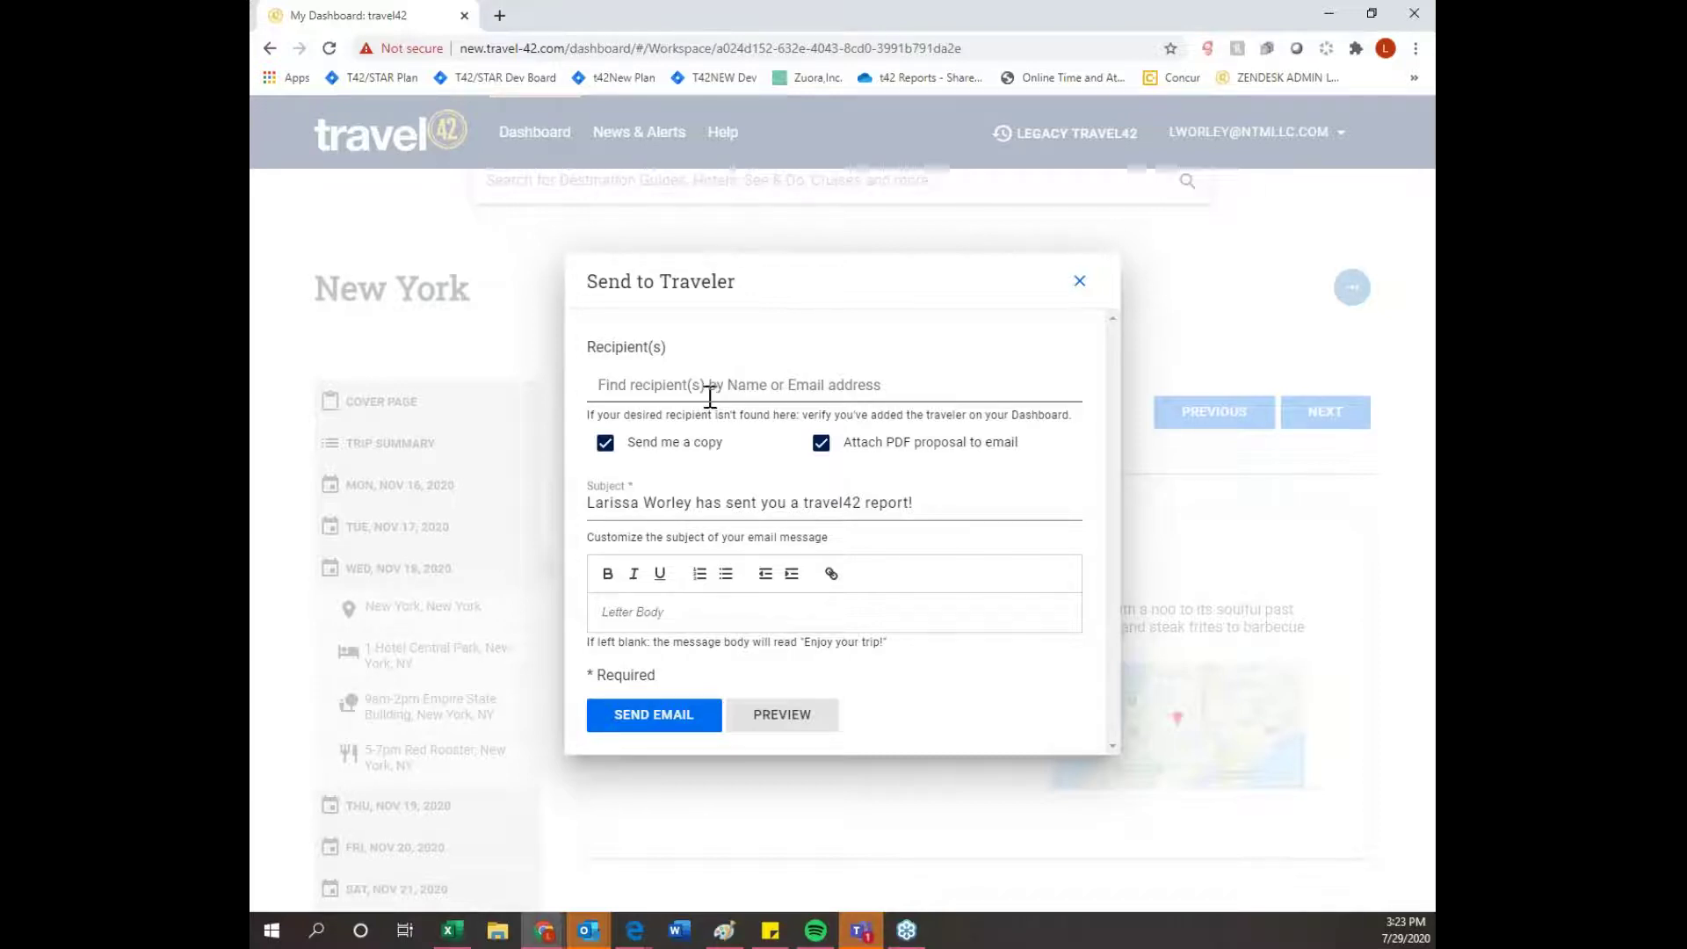
# - Add the traveler as the email recipient from the matching contact suggestion
pyautogui.click(705, 395)
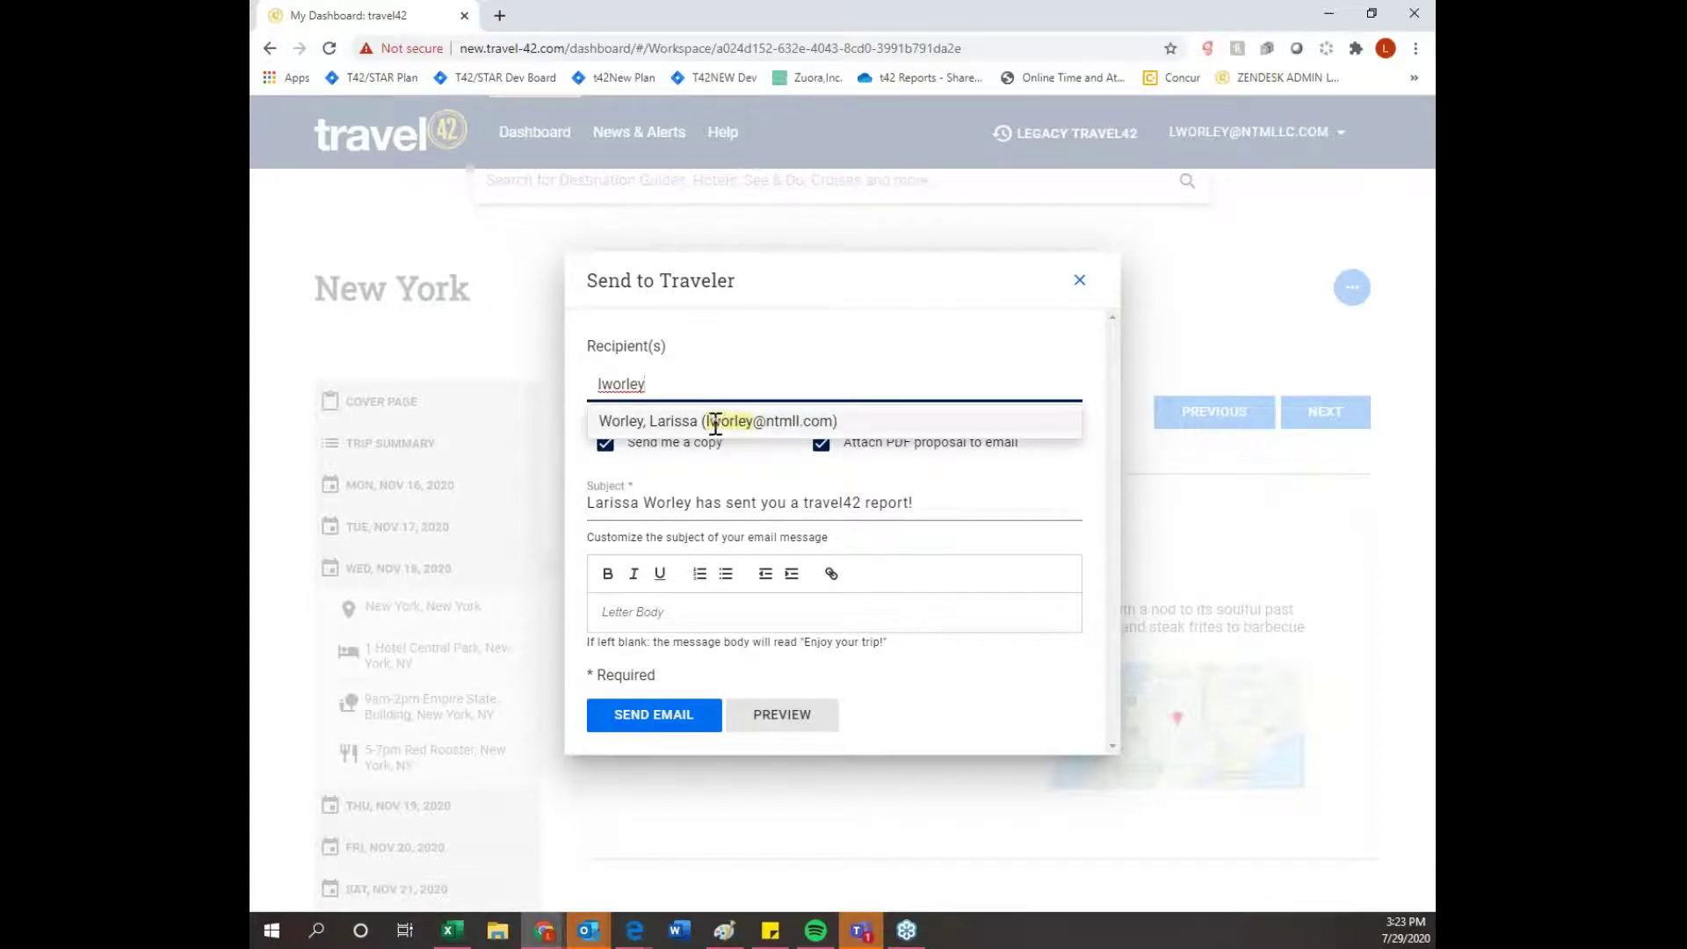
pyautogui.click(716, 422)
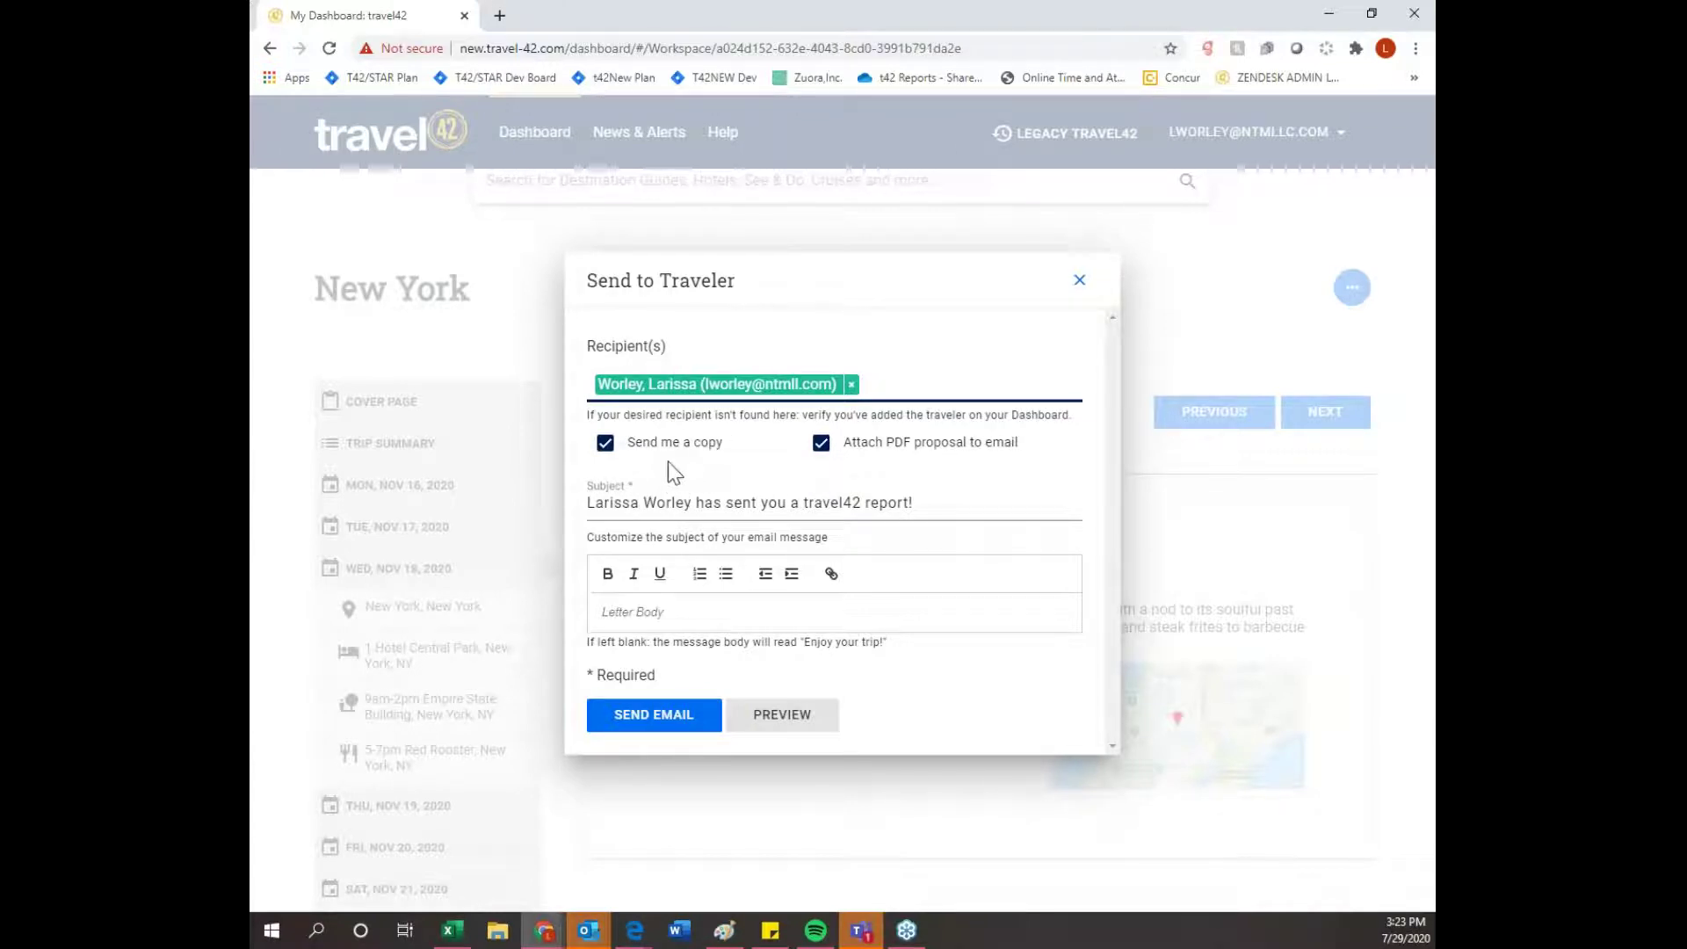
# - Untick 'Send me a copy', end the subject with 'your NY trip plan', and send the email
pyautogui.click(606, 448)
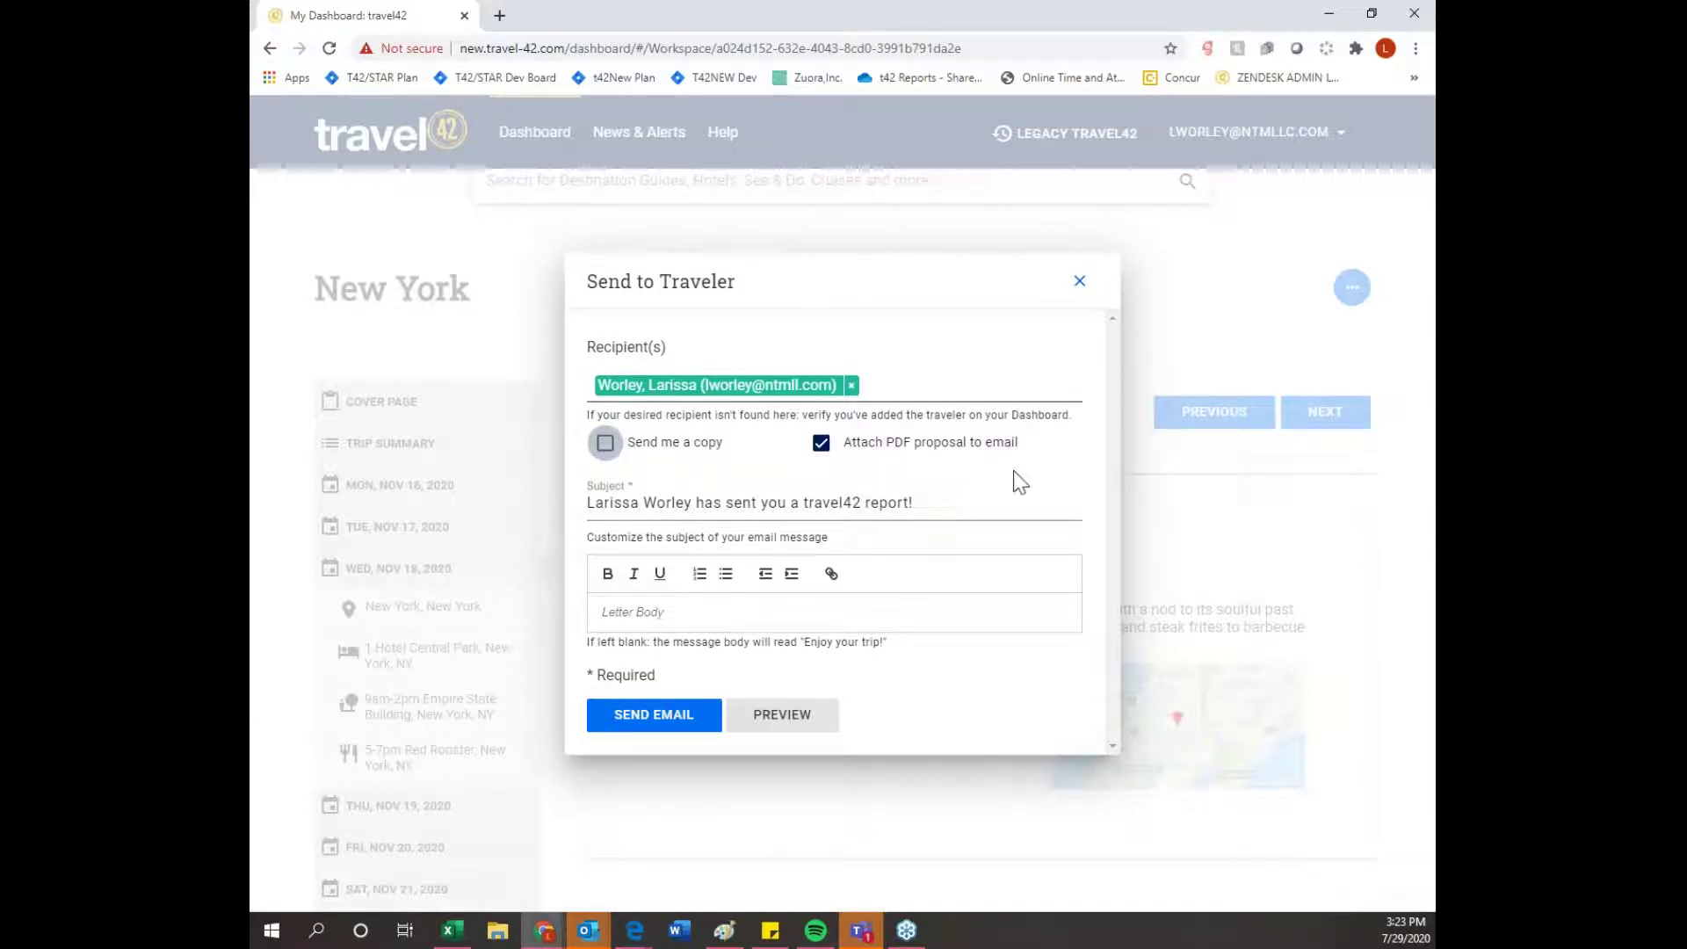
pyautogui.click(1028, 497)
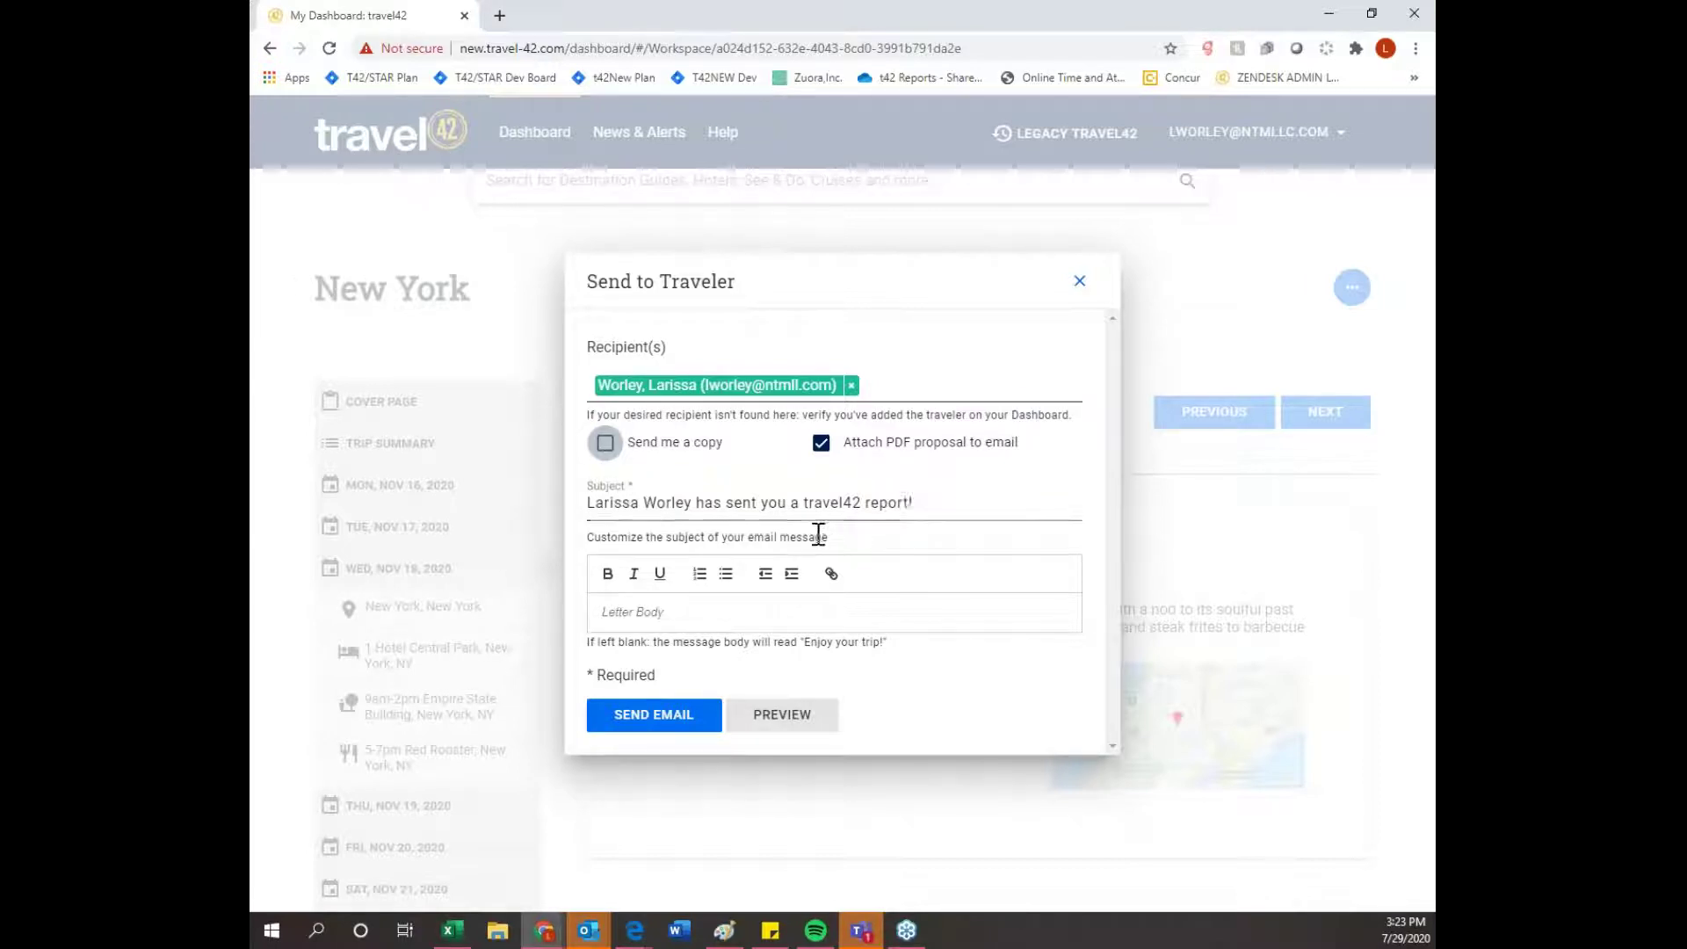
pyautogui.click(934, 504)
pyautogui.moveTo(934, 504); pyautogui.dragTo(785, 511)
pyautogui.write('yo')
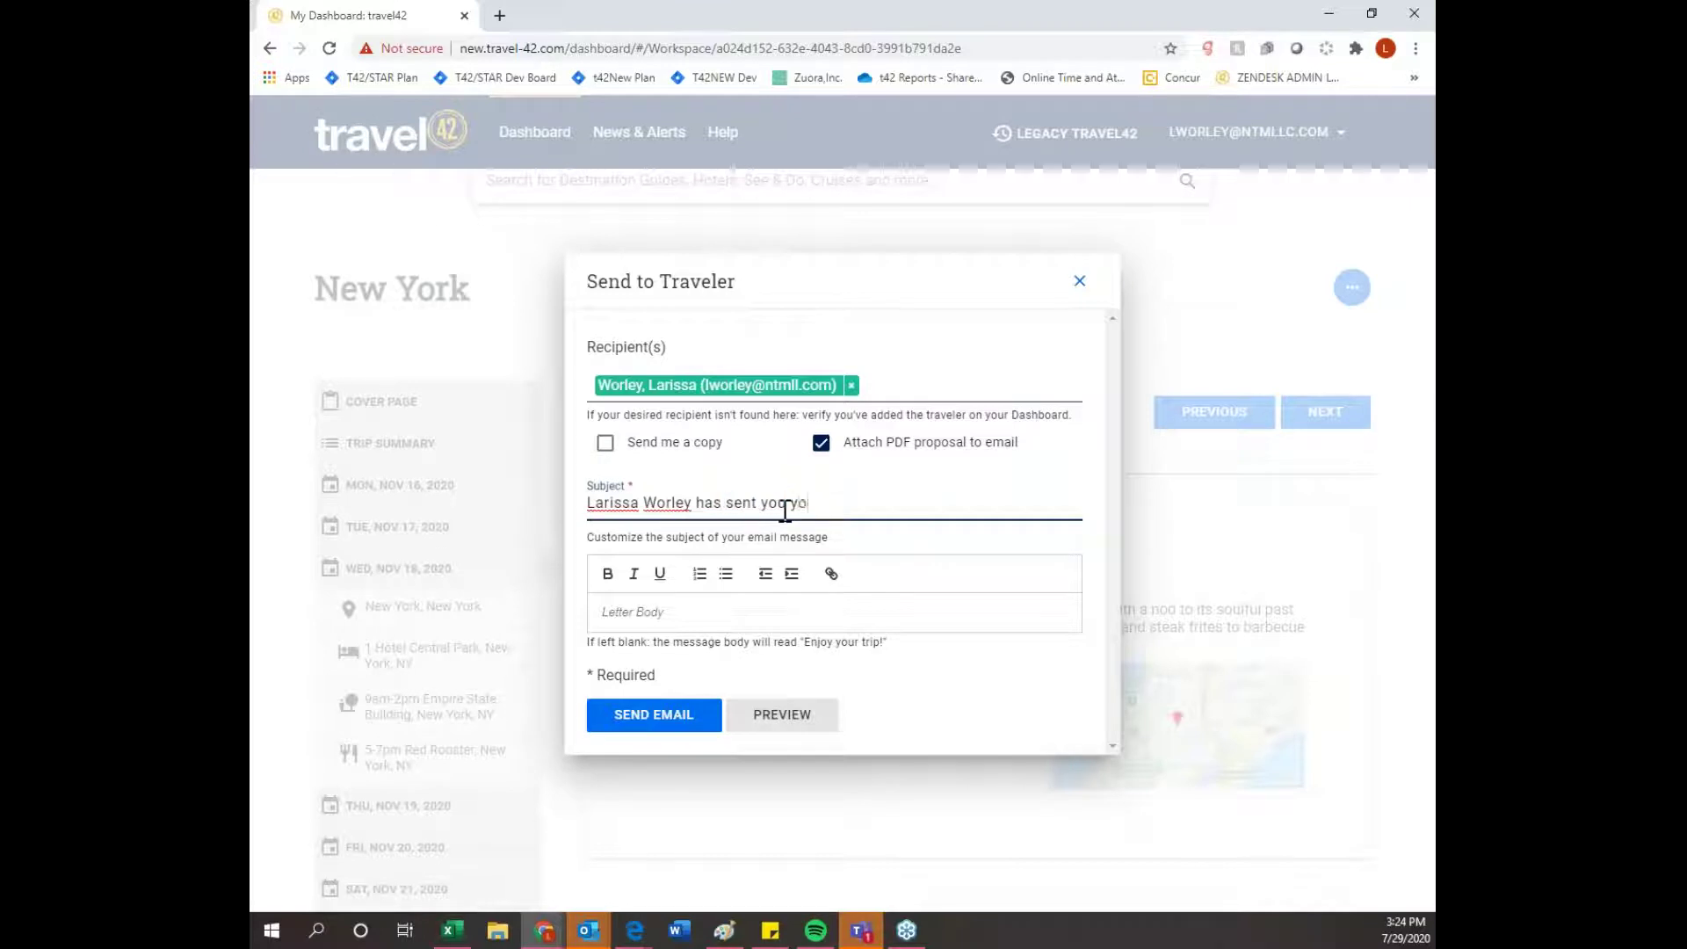
pyautogui.write('ur NY trip plan!')
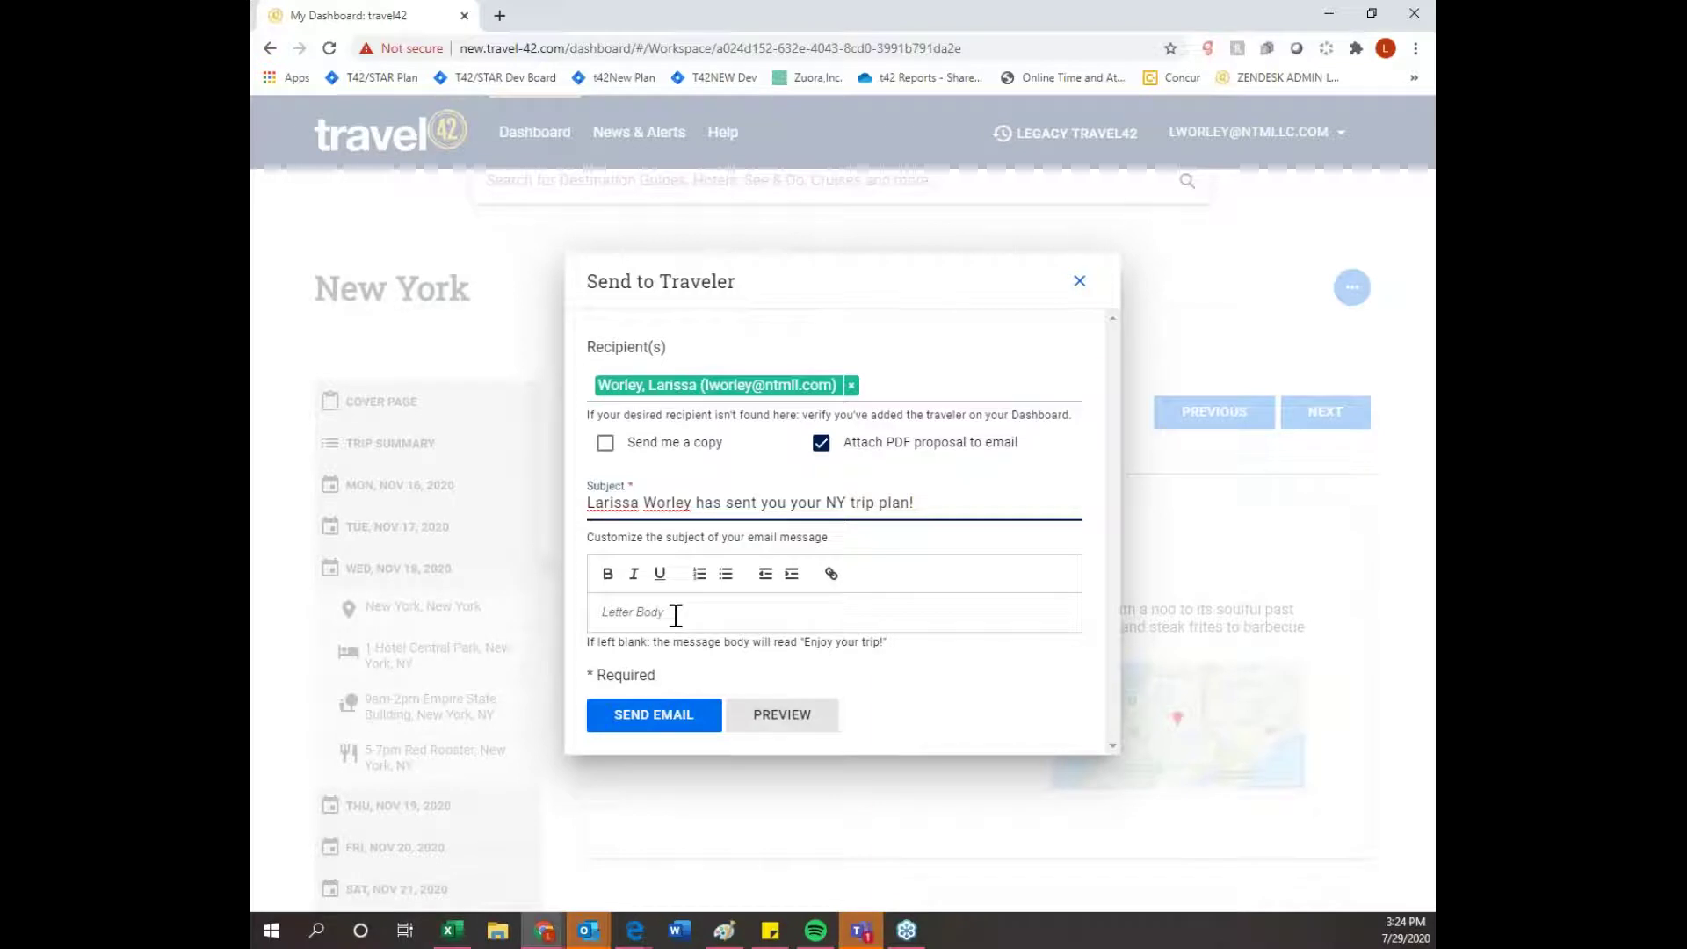
pyautogui.click(671, 729)
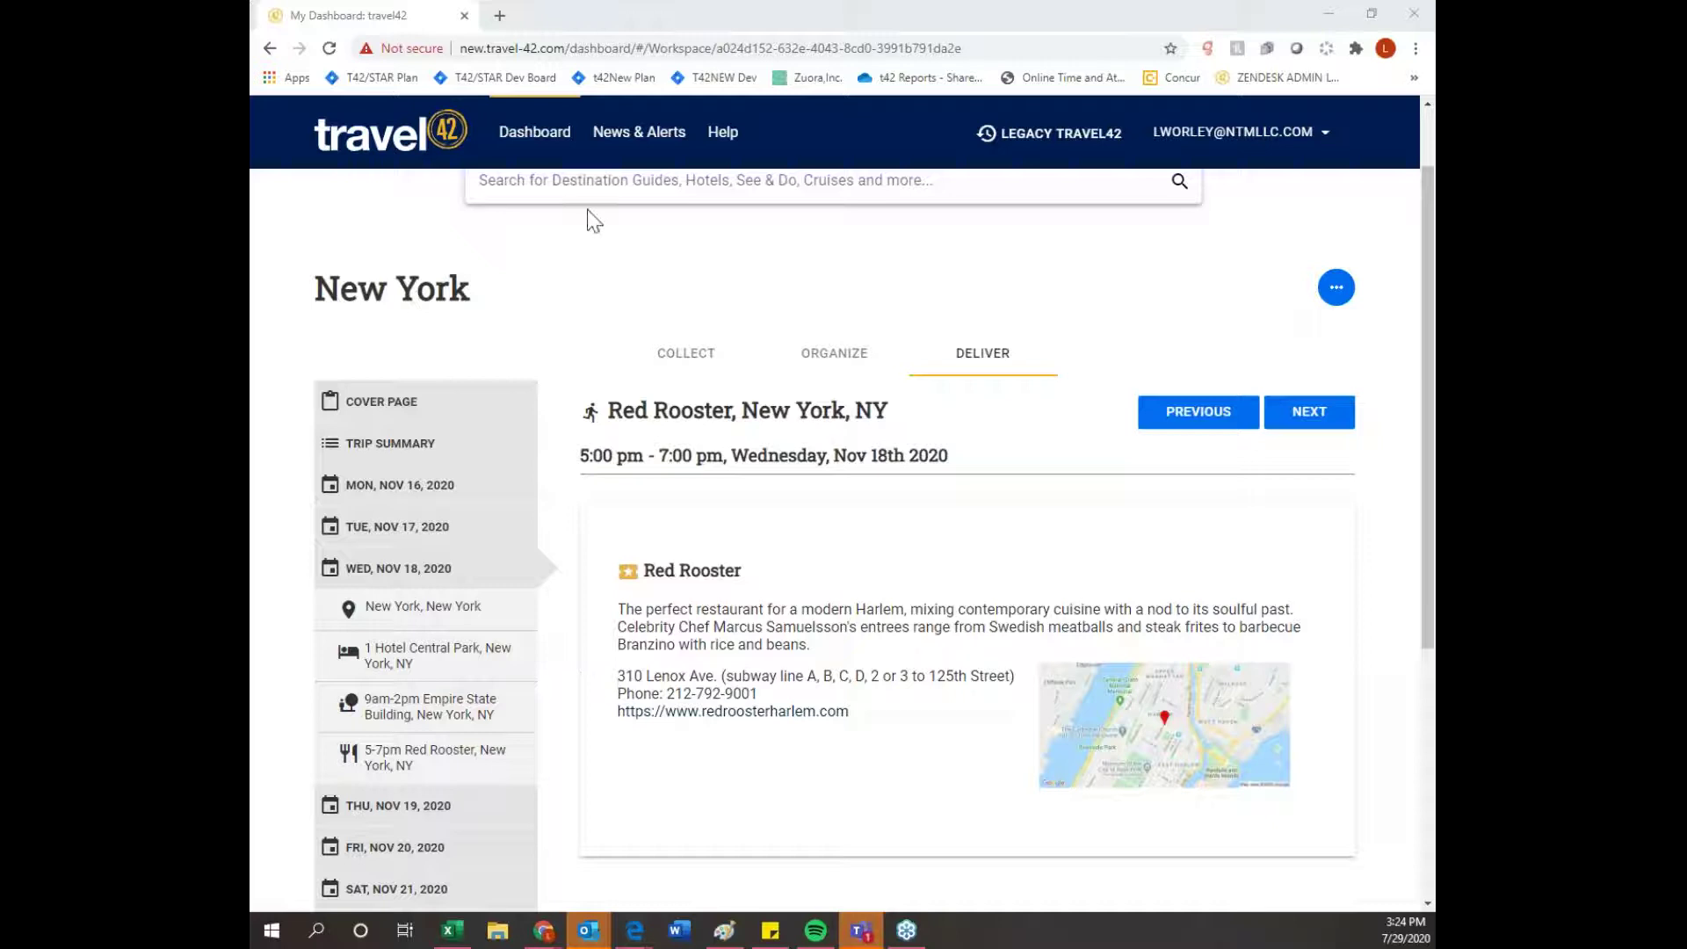
# - Return to My Dashboard and open the New York trip plan card's actions menu
pyautogui.click(548, 144)
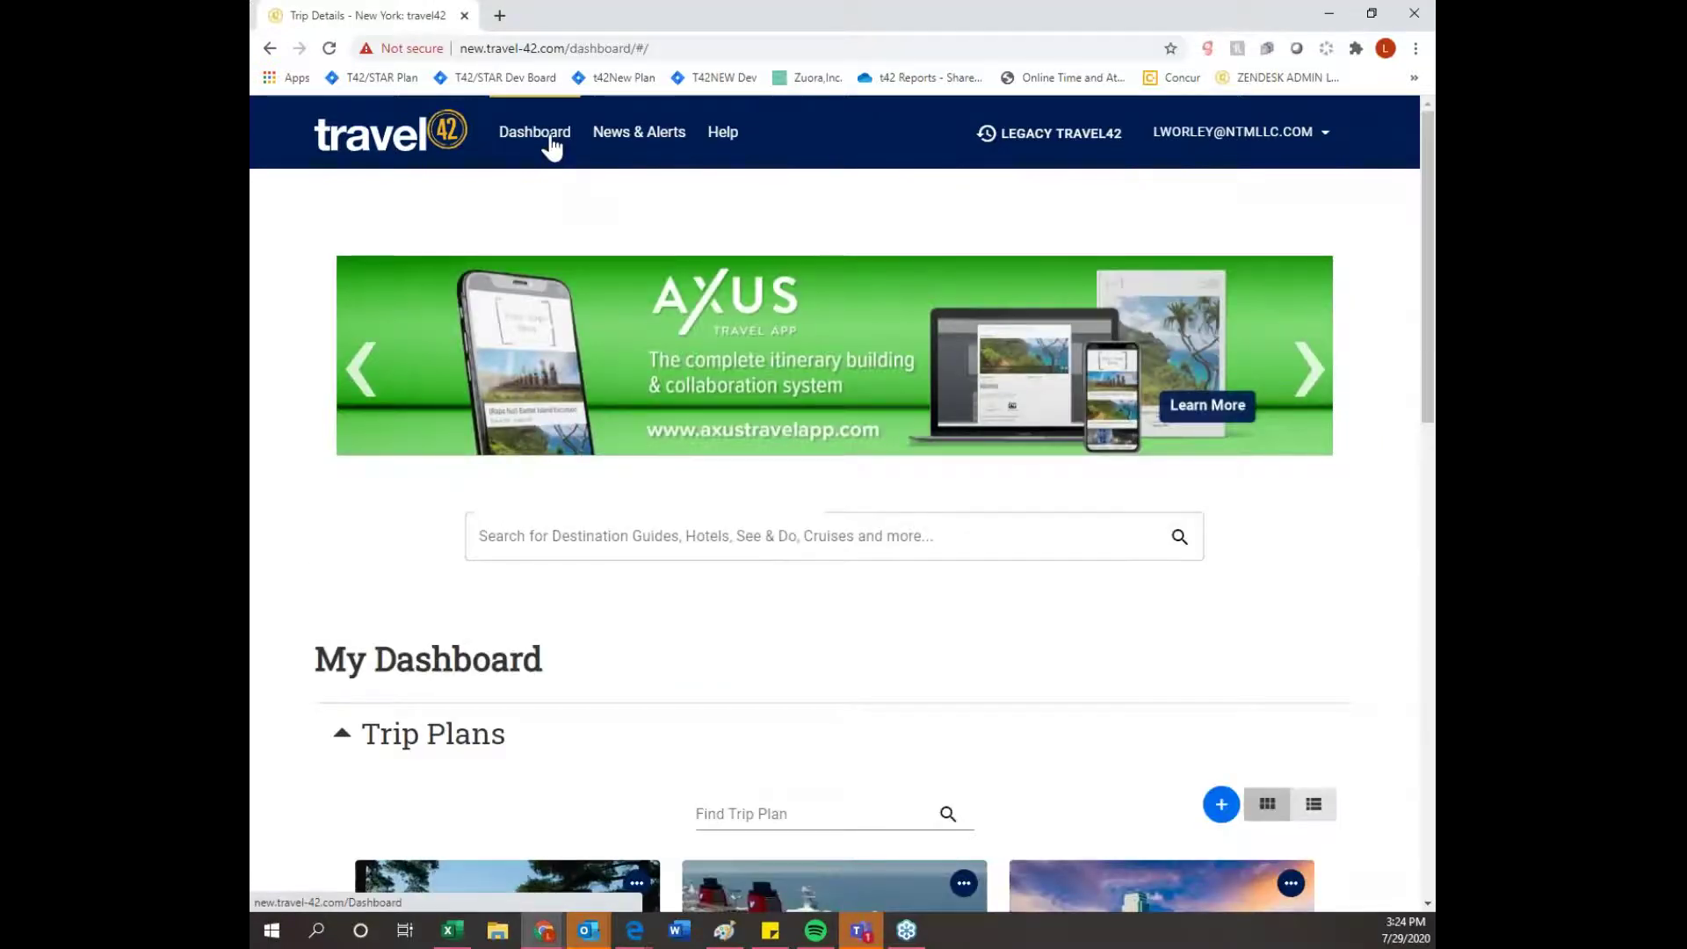
pyautogui.scroll(-1, 629, 467)
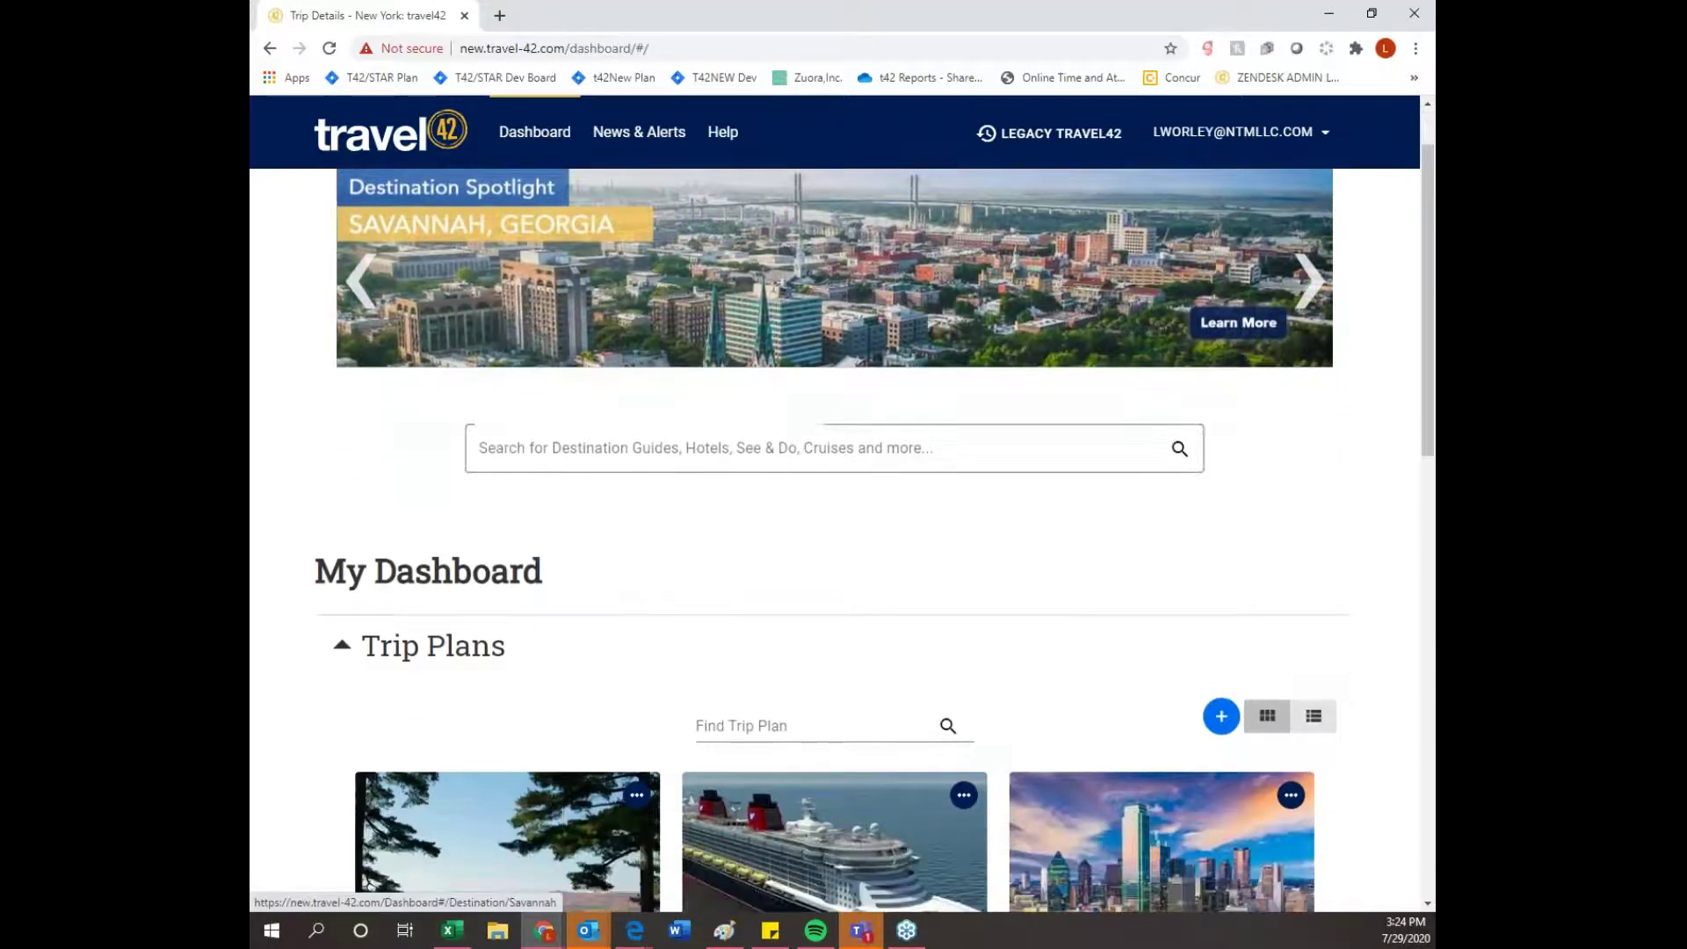
pyautogui.scroll(-2, 629, 467)
pyautogui.scroll(-1, 642, 492)
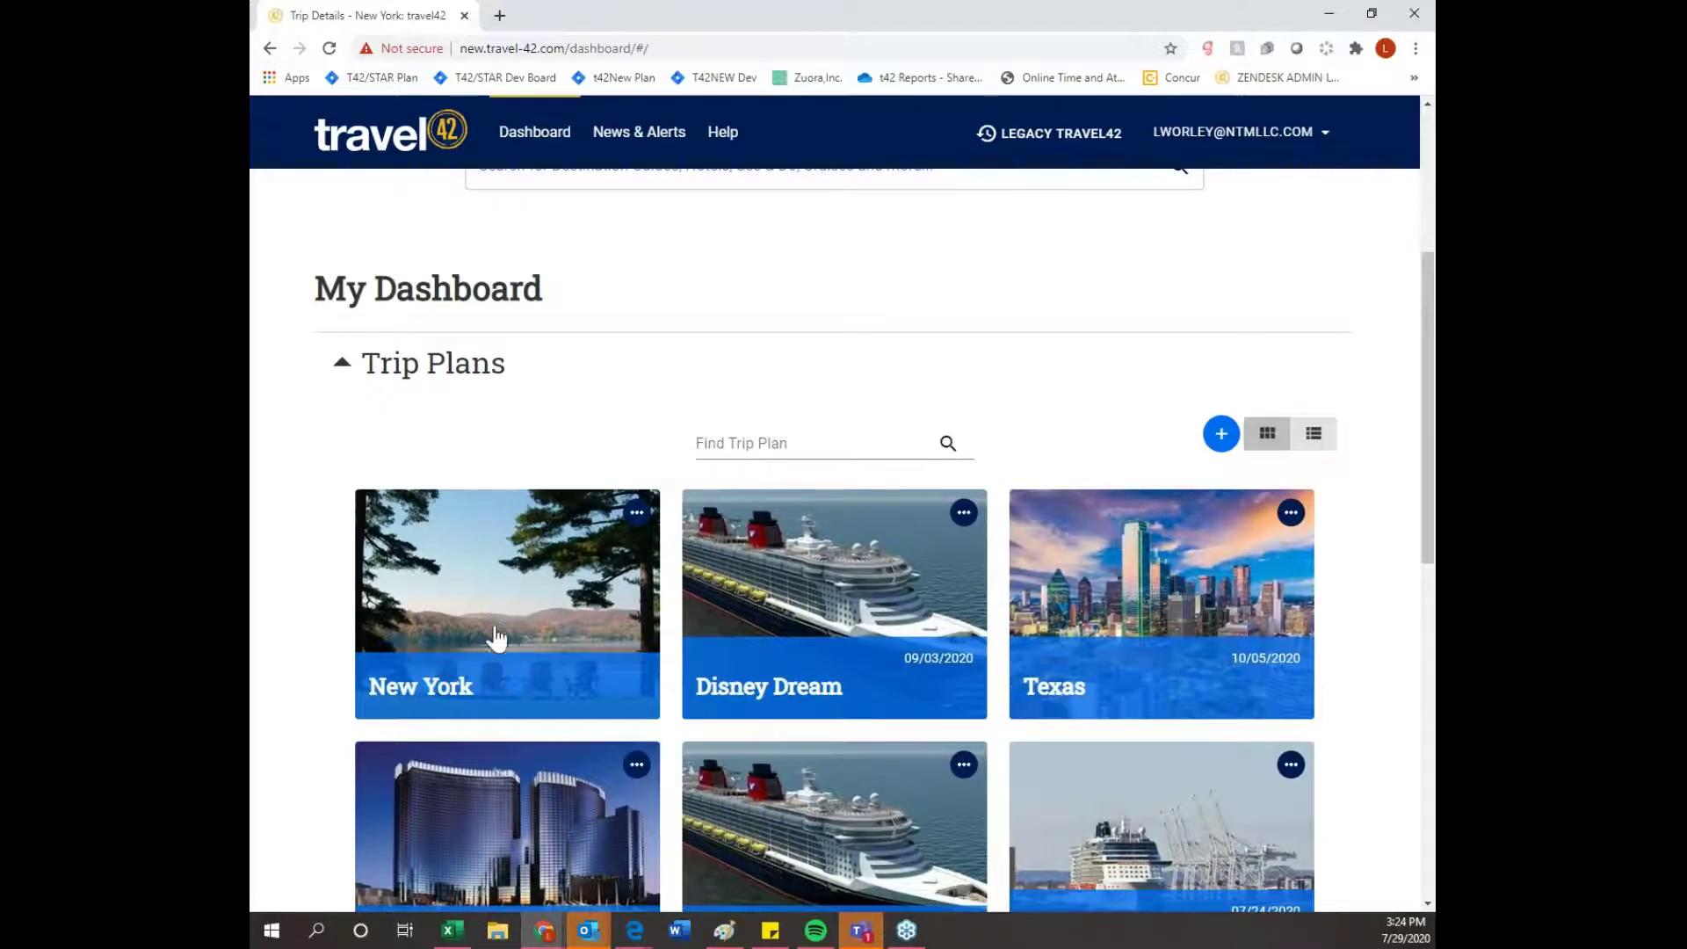
pyautogui.click(635, 518)
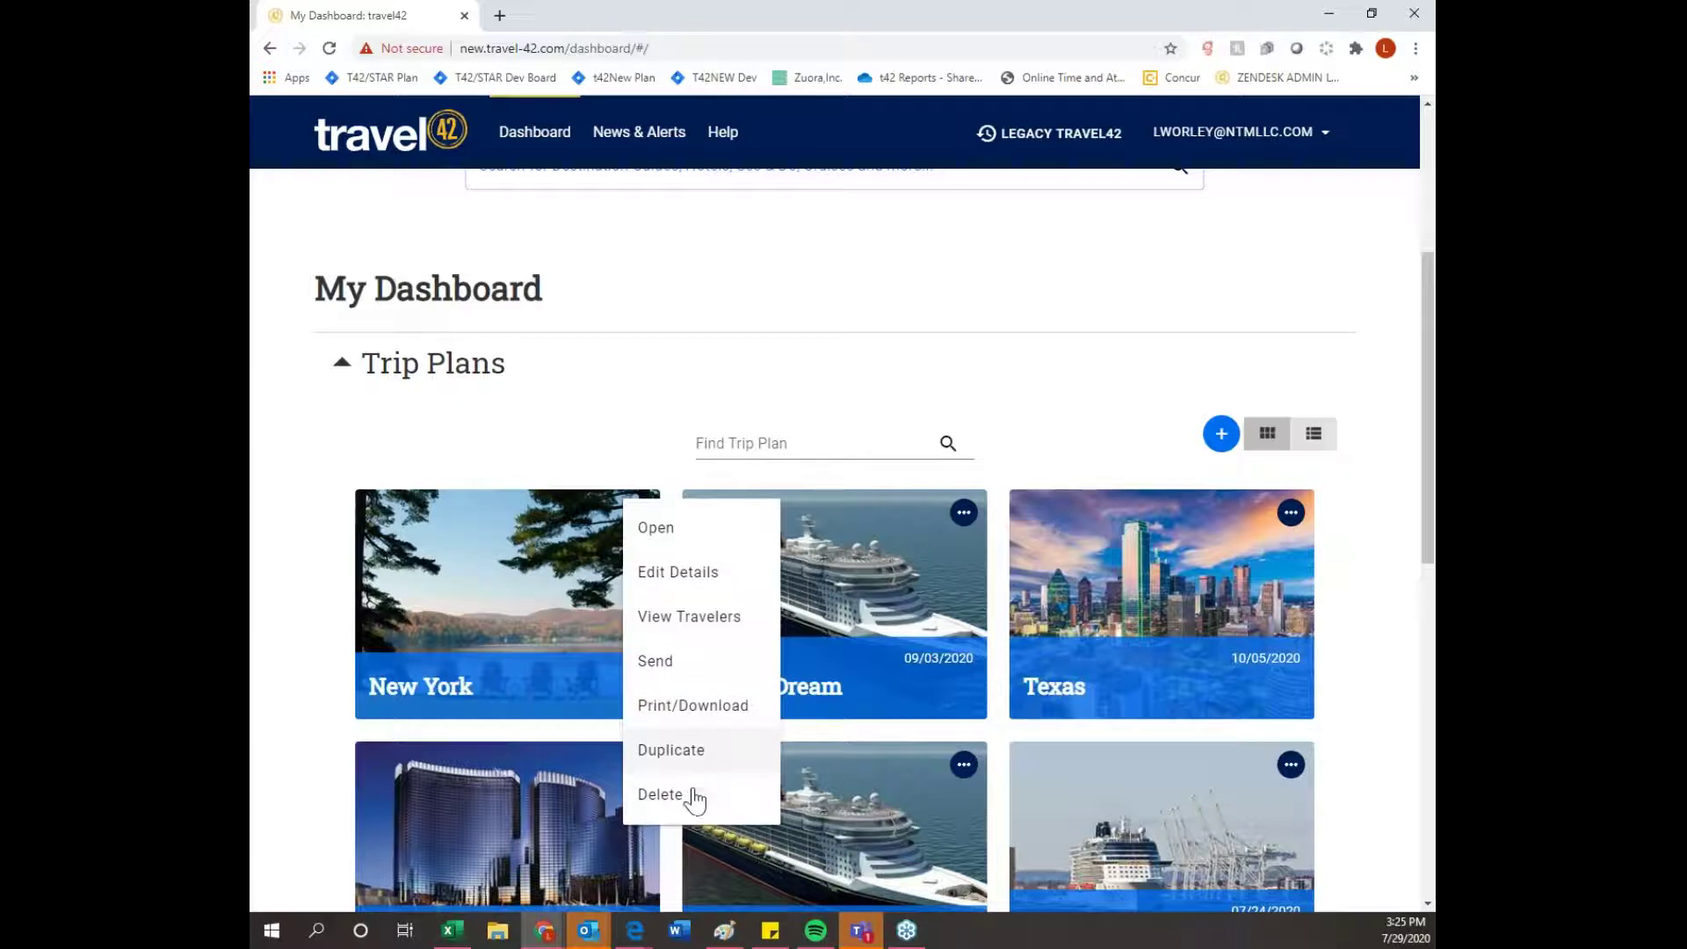
# - Collapse and re-expand Trip Plans, then switch to list view and back to grid view
pyautogui.click(751, 344)
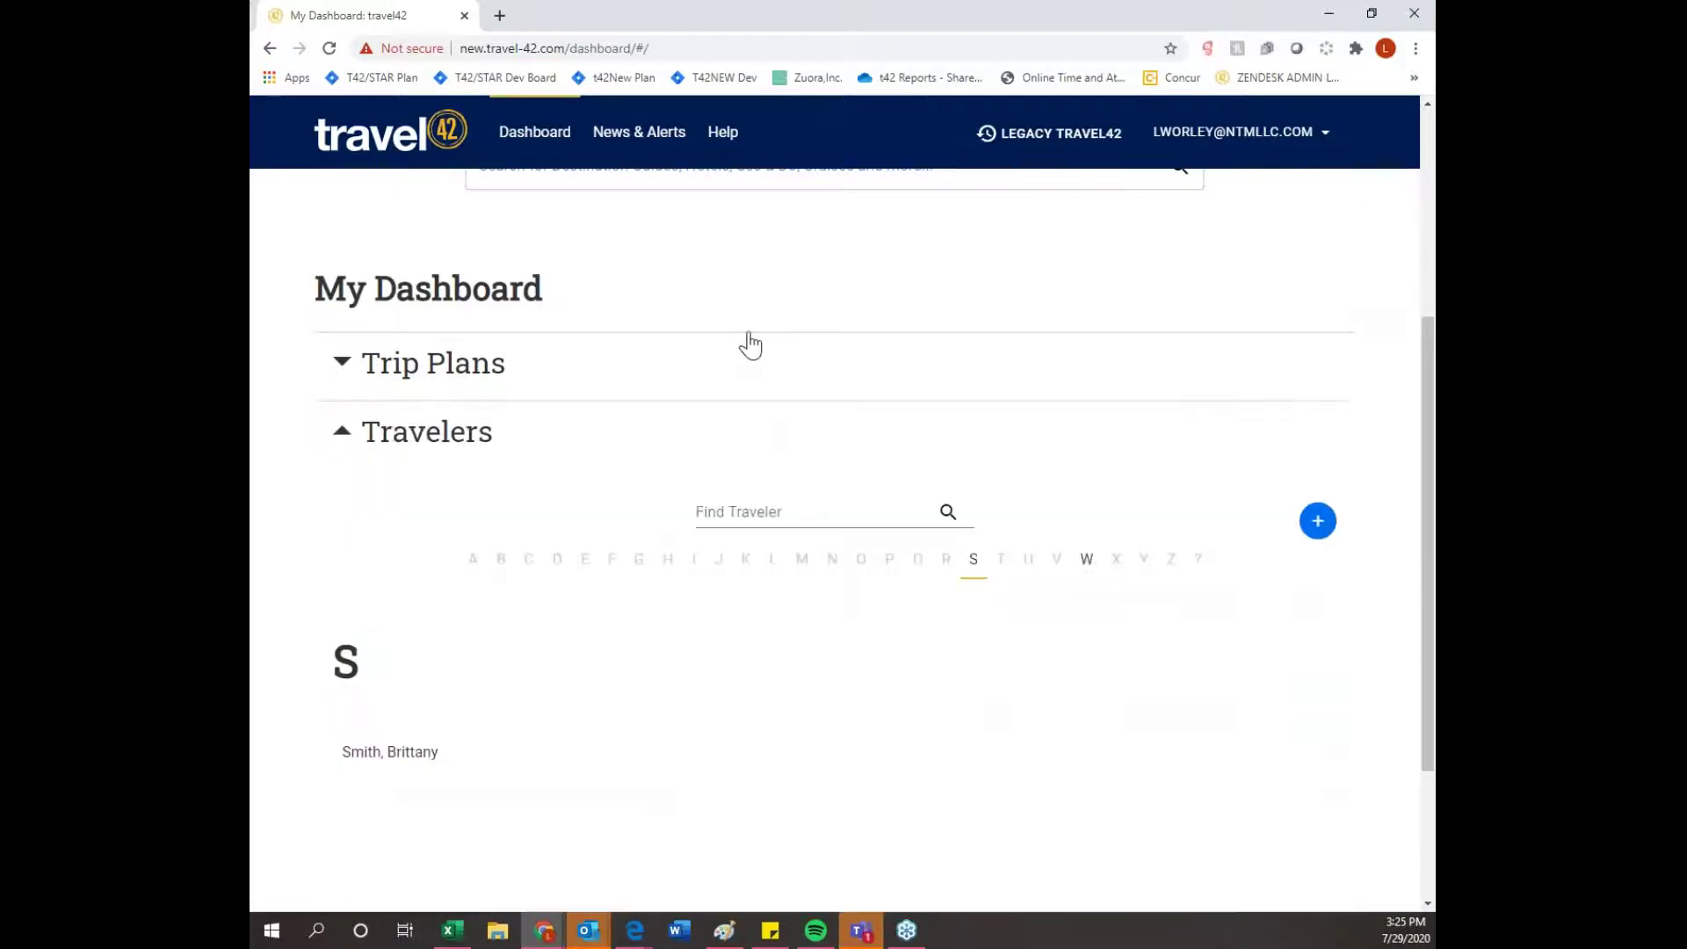
pyautogui.click(347, 363)
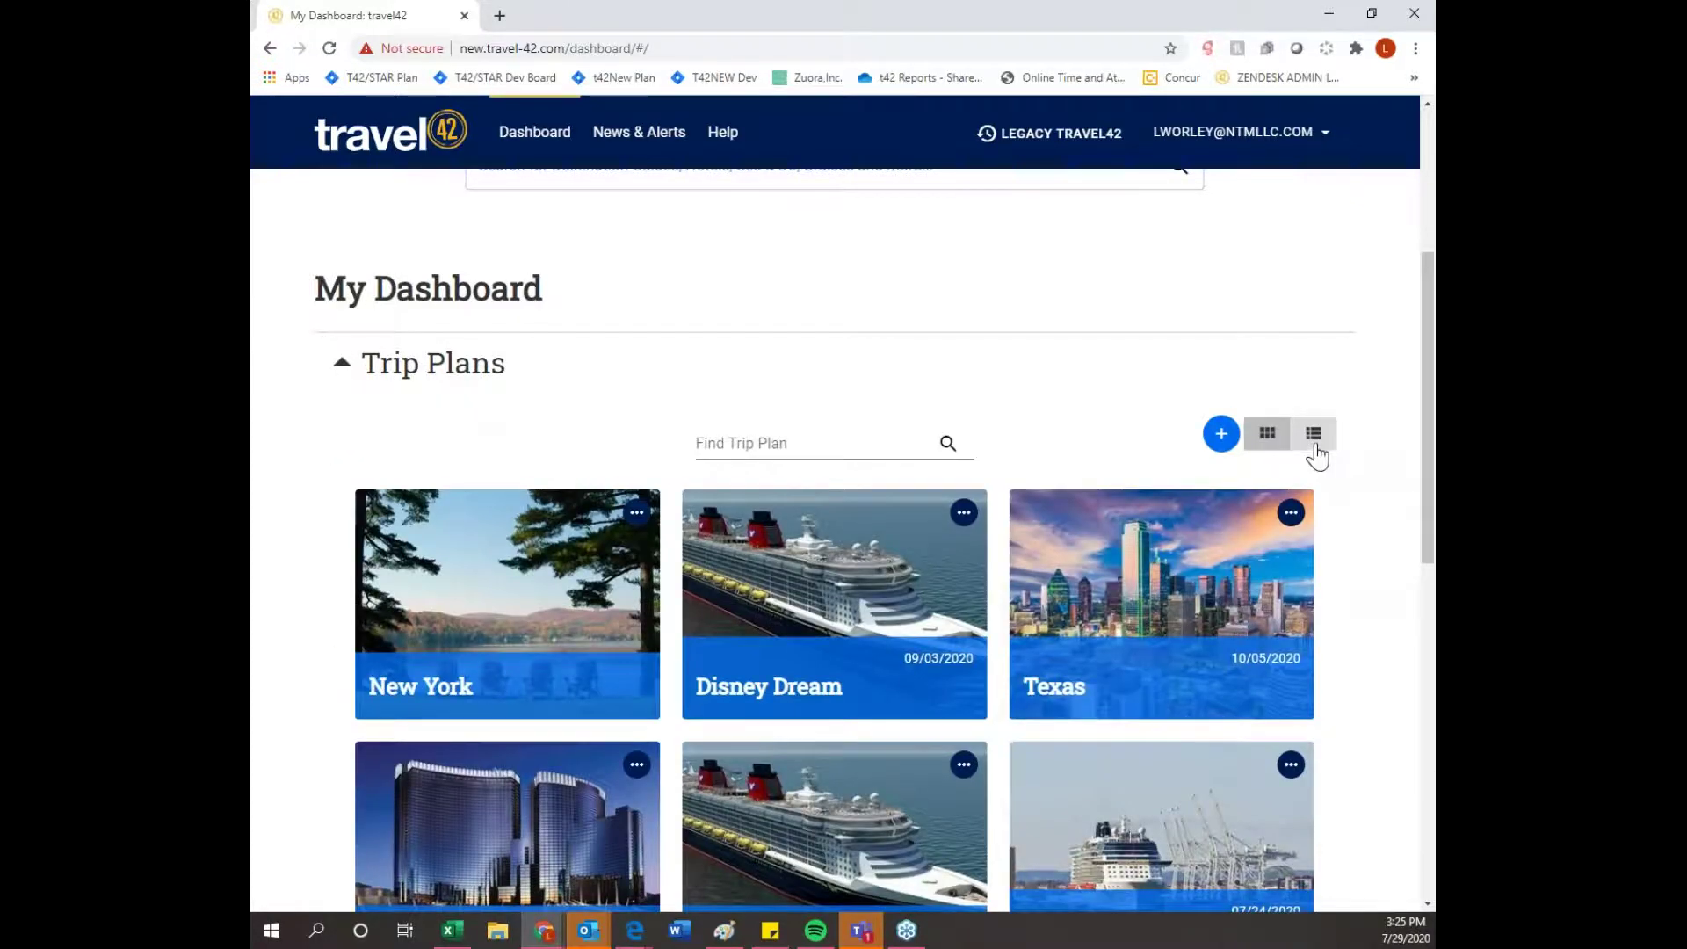
pyautogui.click(1314, 436)
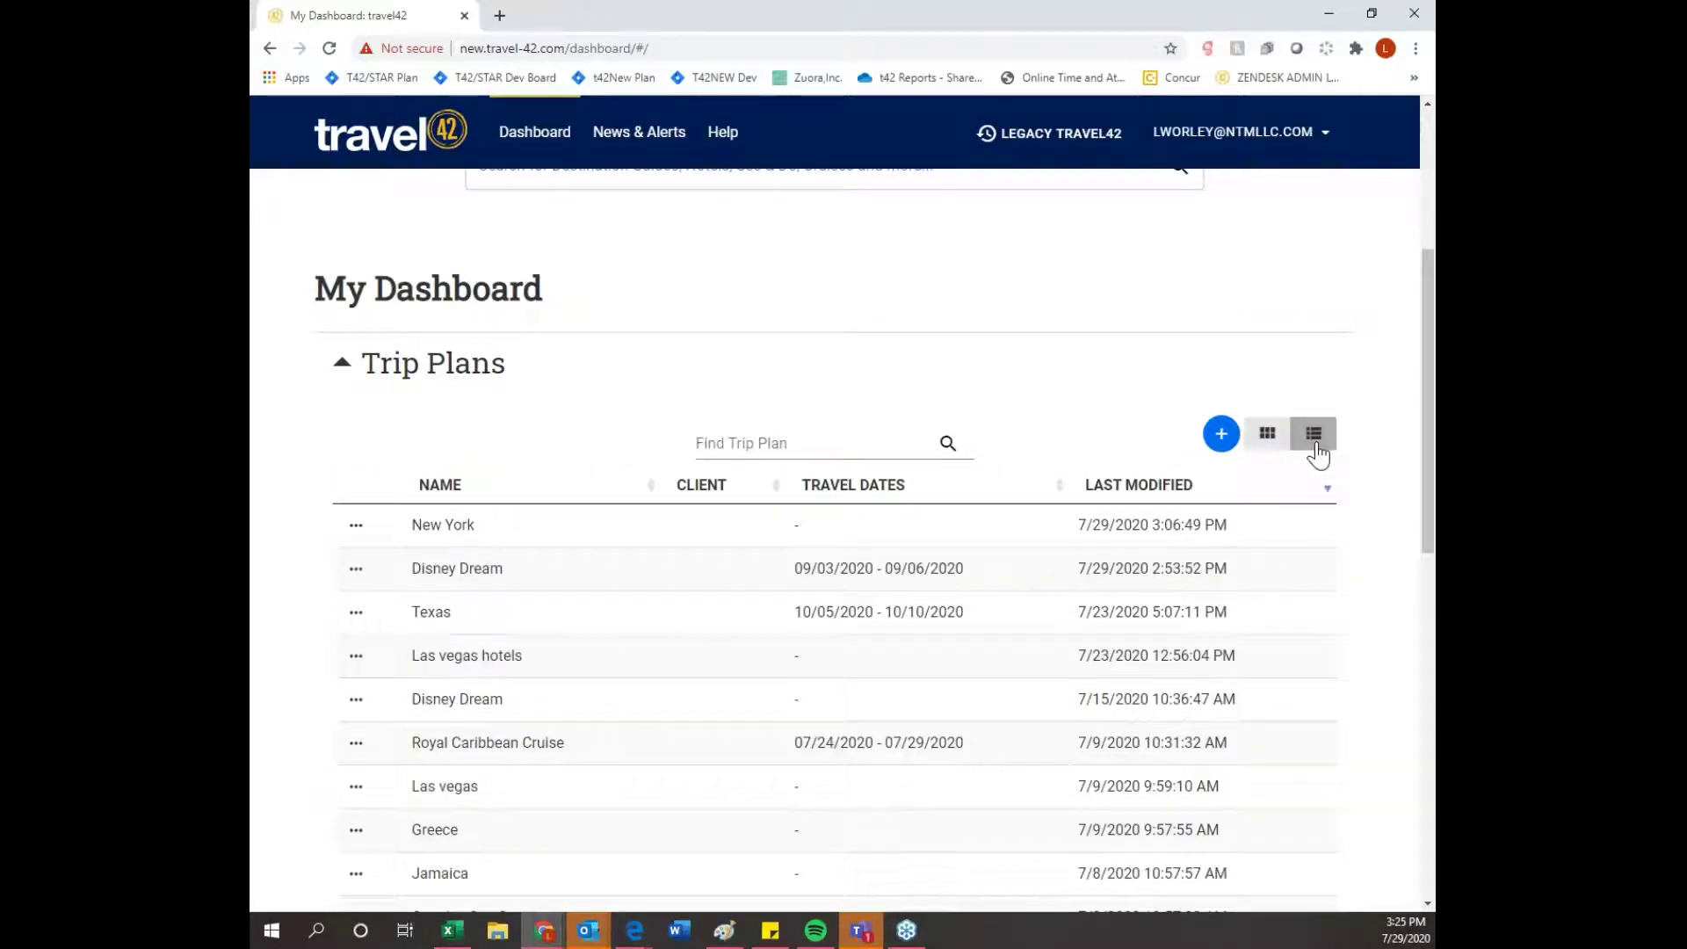
pyautogui.click(1268, 436)
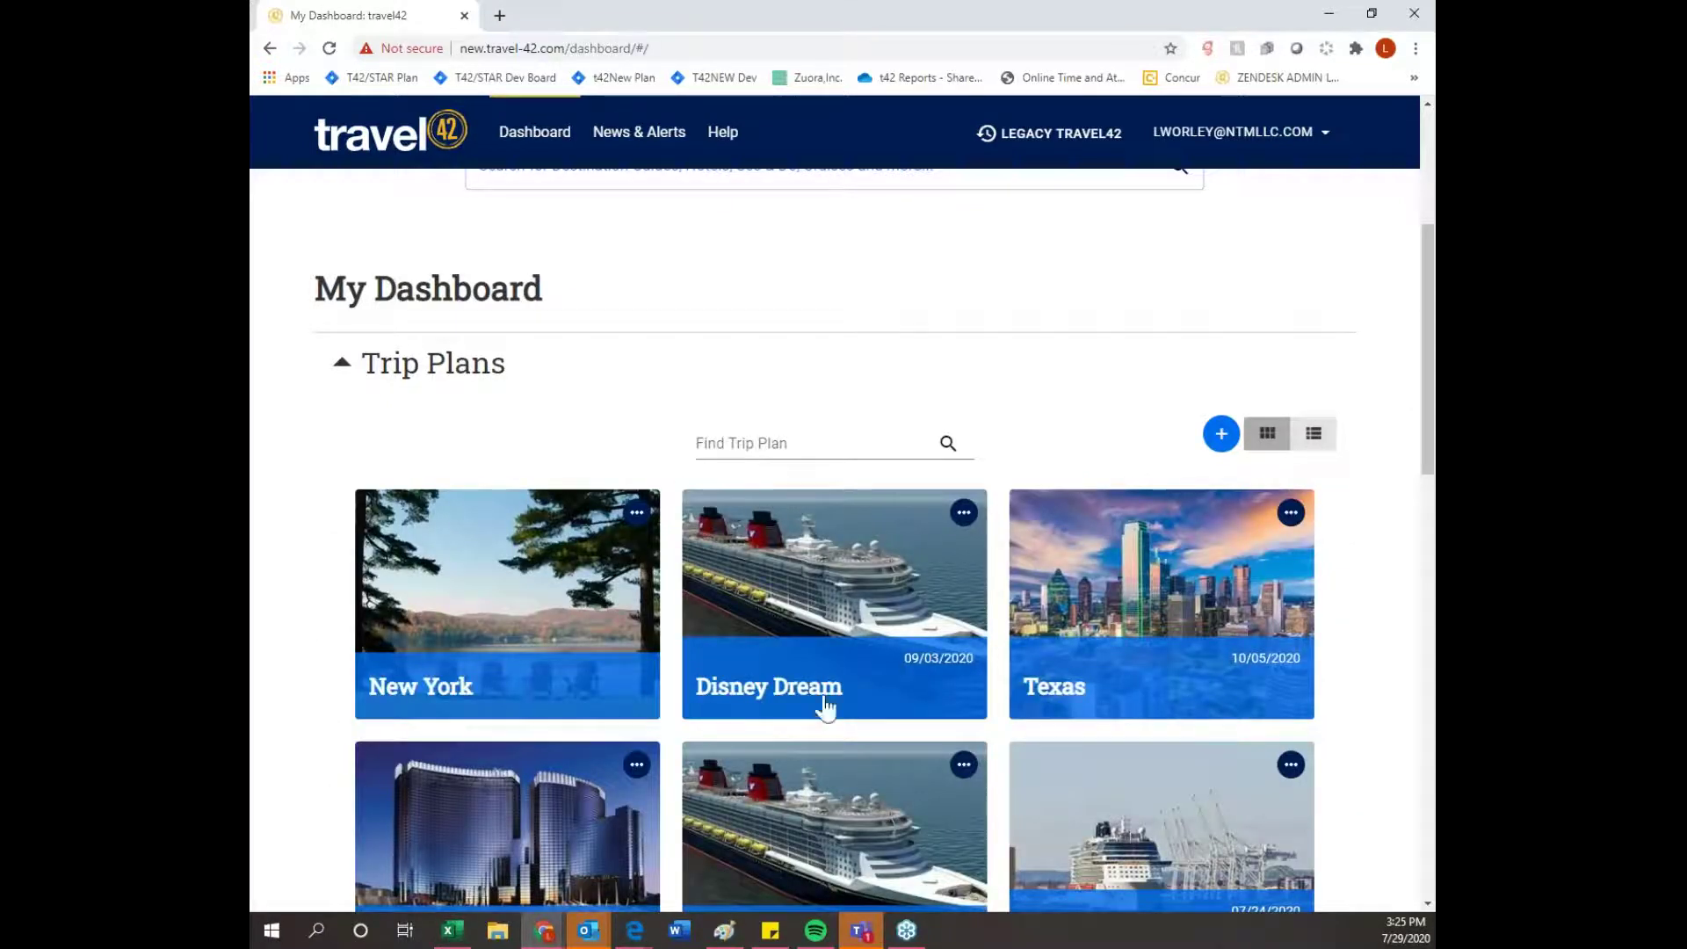
# - Start sending the New York plan and partly type the traveler's address as recipient
pyautogui.click(636, 512)
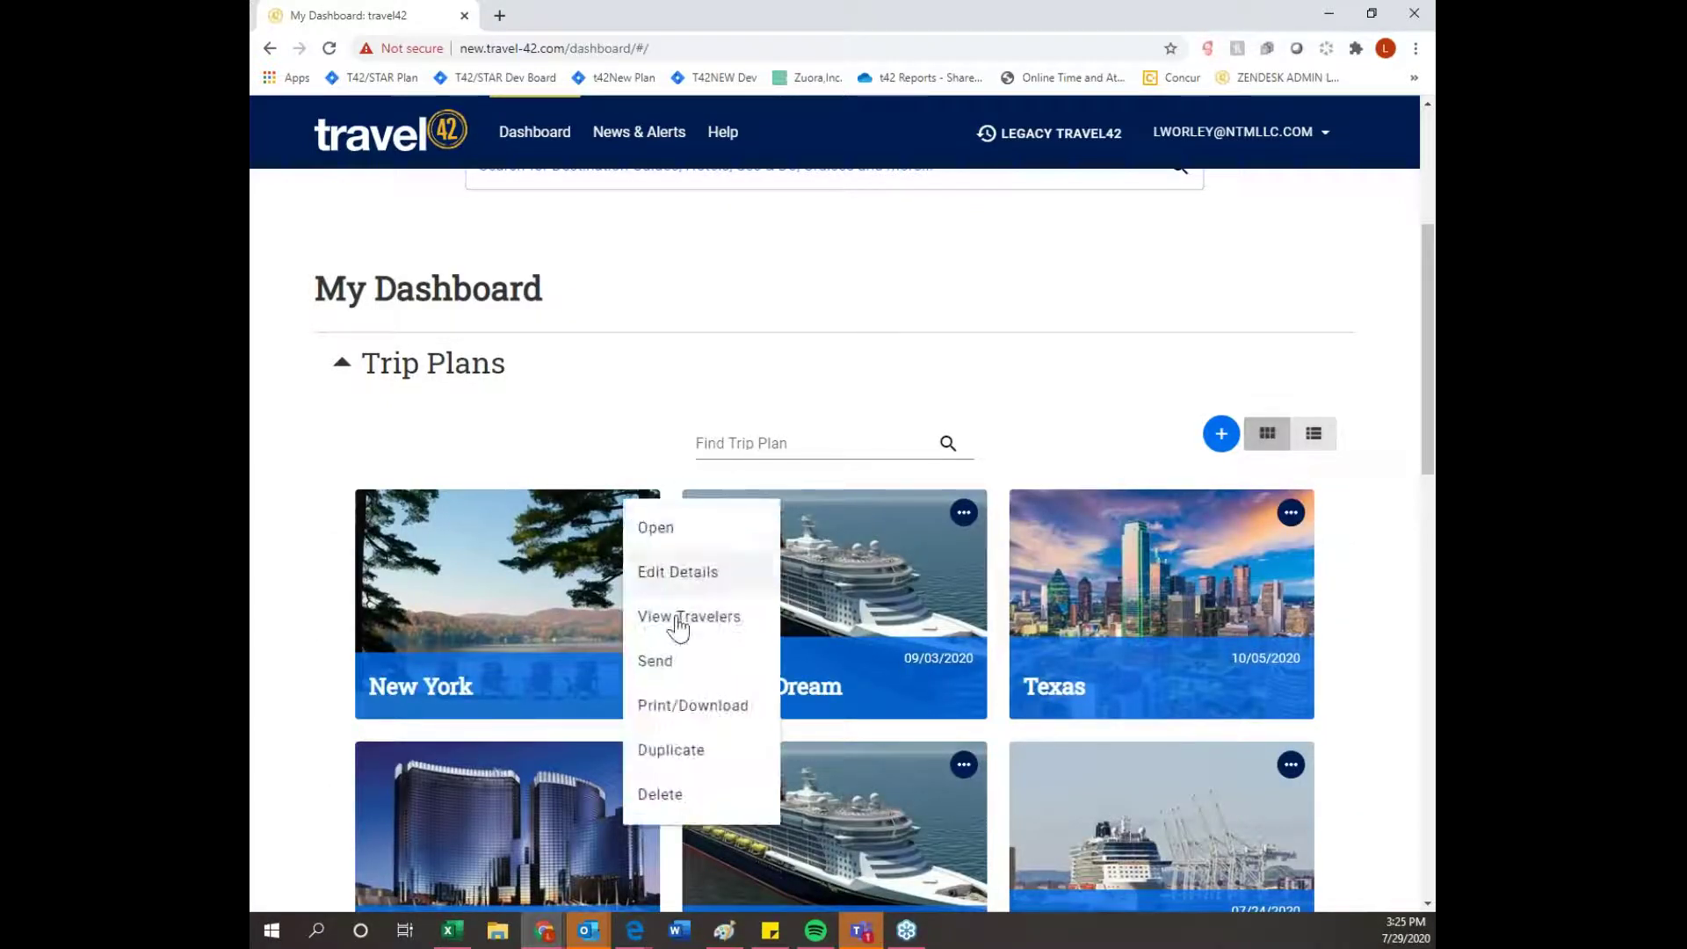
pyautogui.click(673, 664)
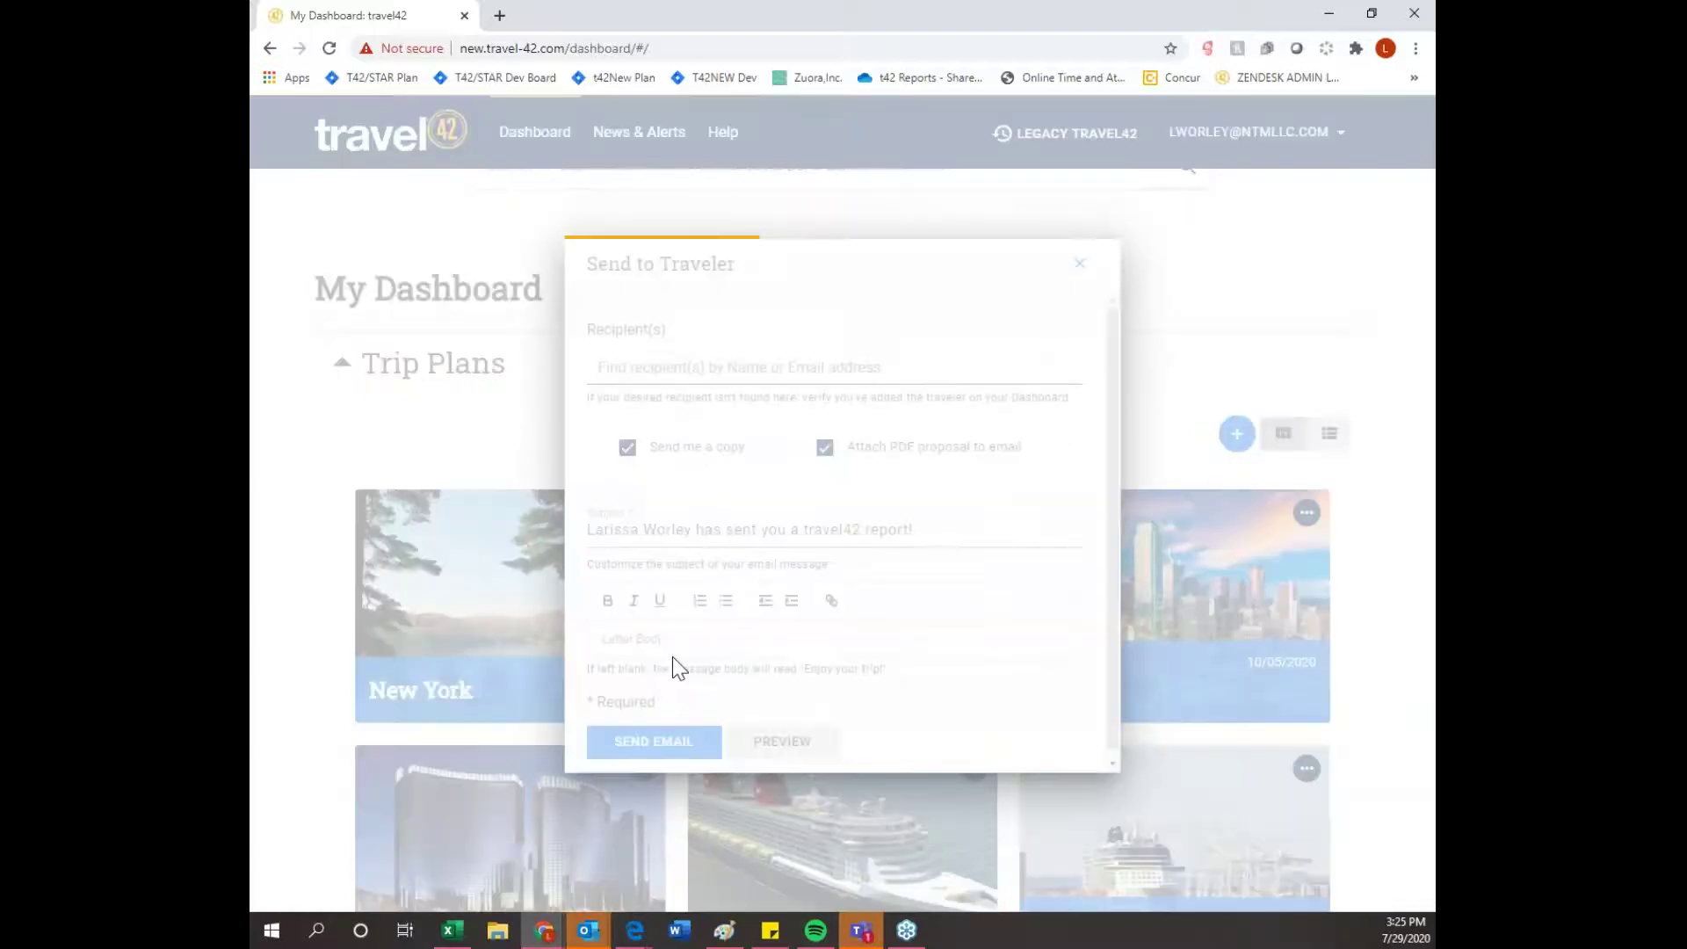
pyautogui.click(631, 369)
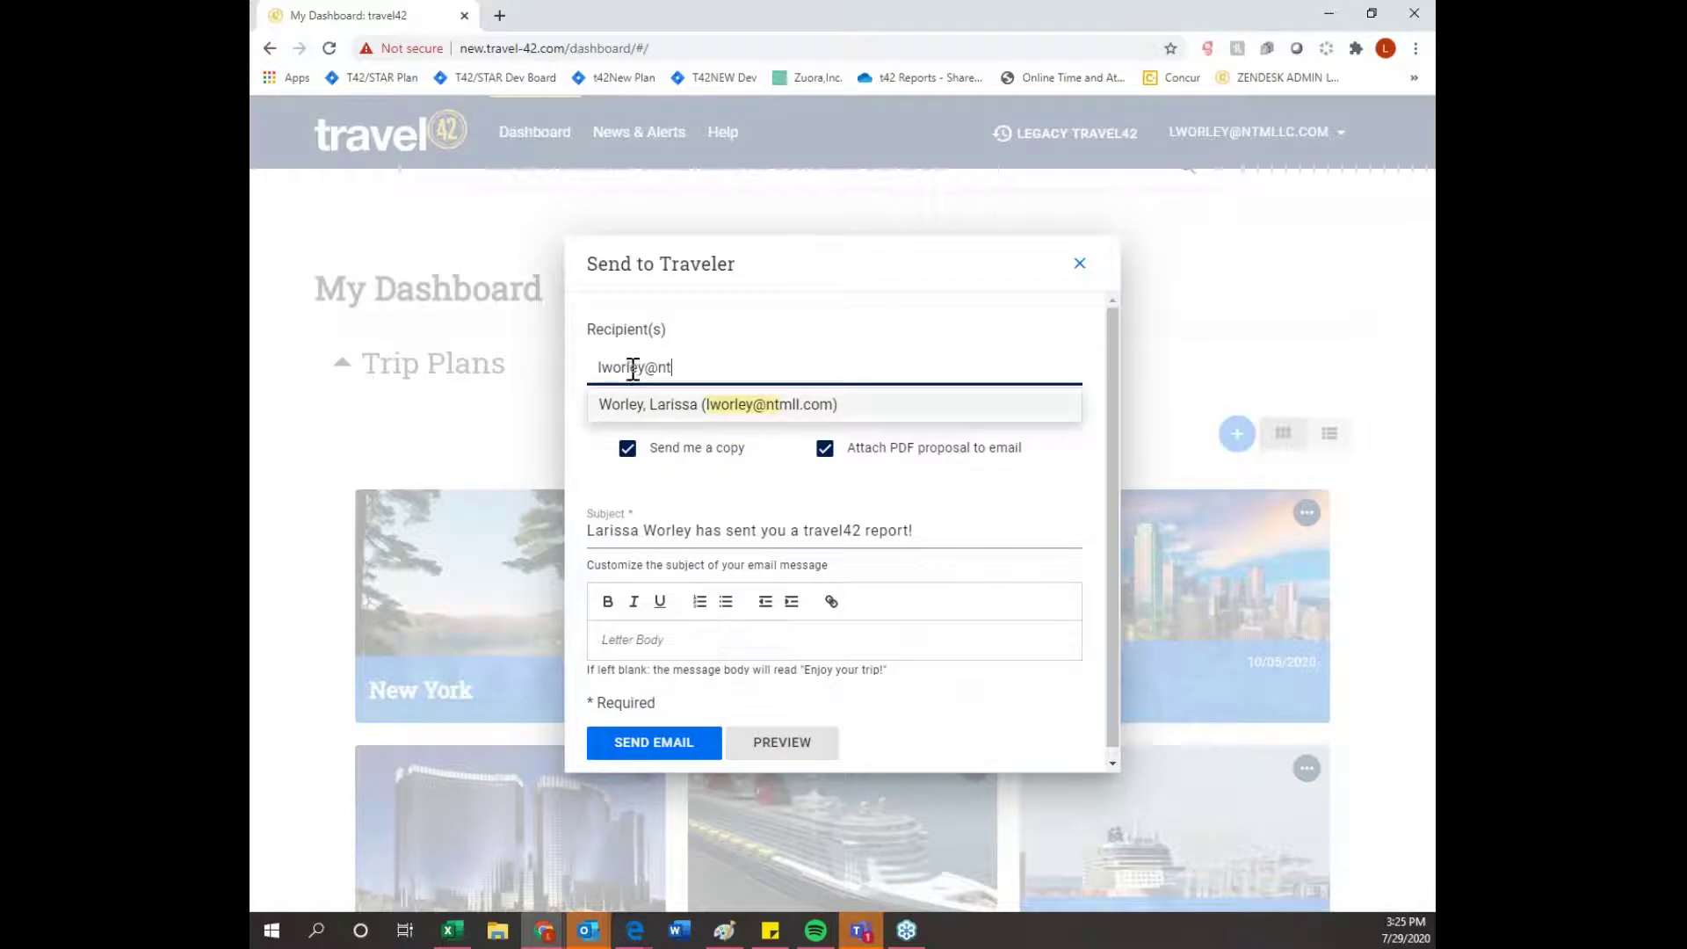
# - Cancel the email, find the traveler under W in Travelers, and open their details for editing
pyautogui.click(1079, 264)
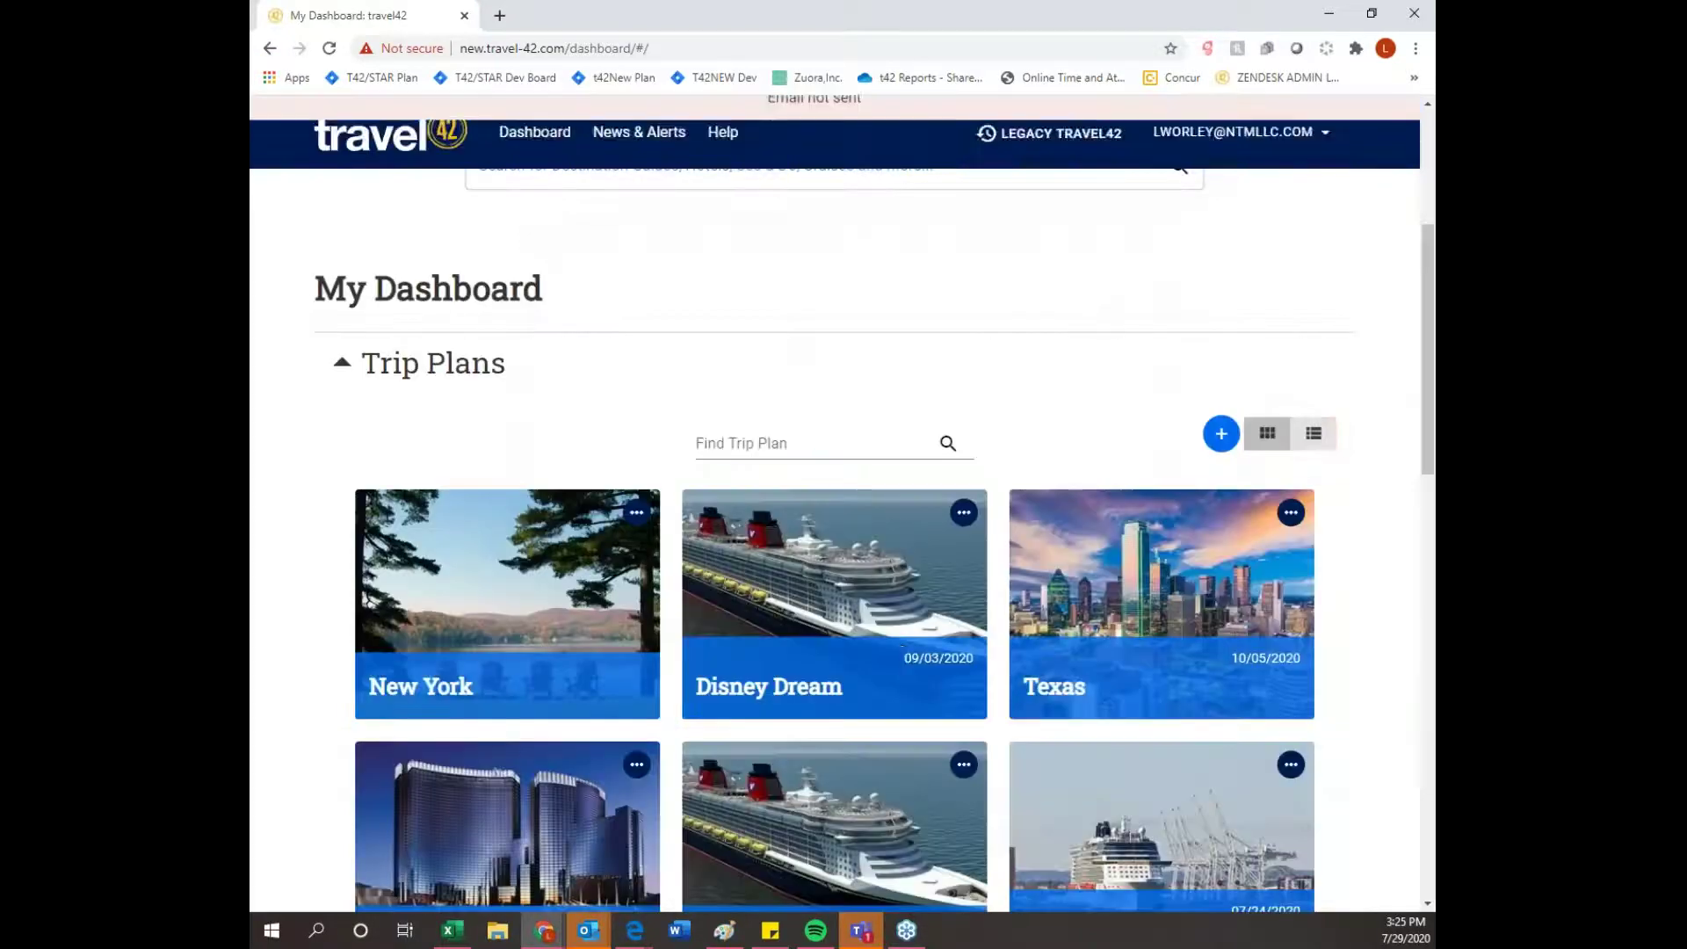
pyautogui.scroll(-10, 1080, 272)
pyautogui.scroll(-1, 1051, 614)
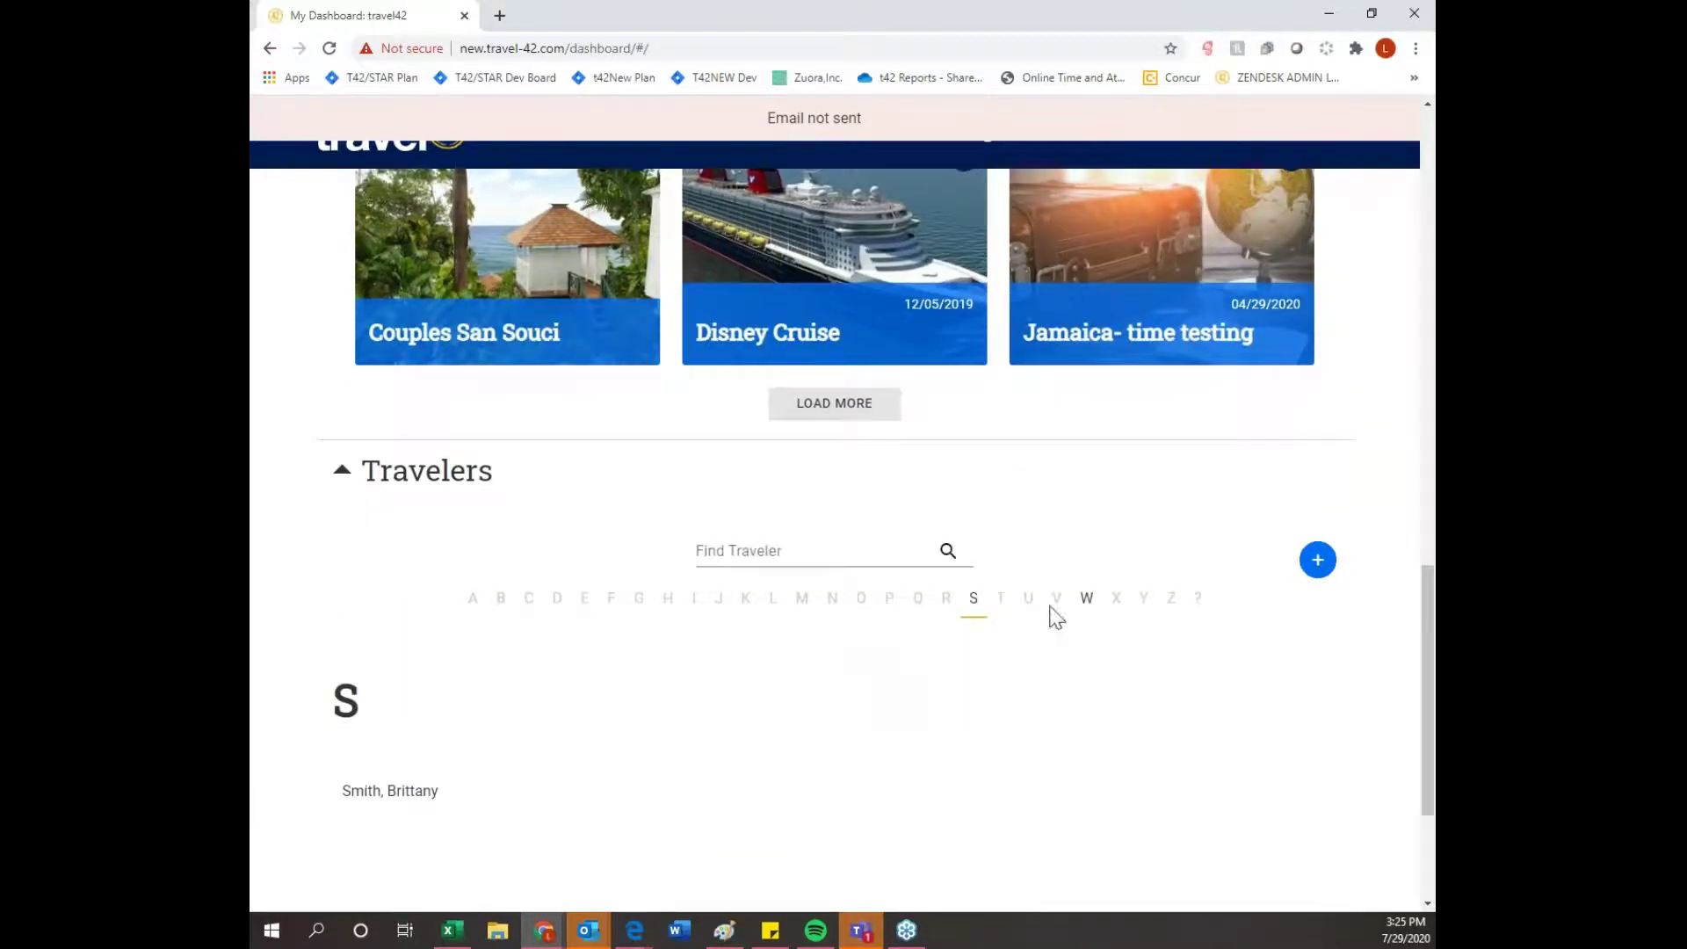
pyautogui.click(1081, 603)
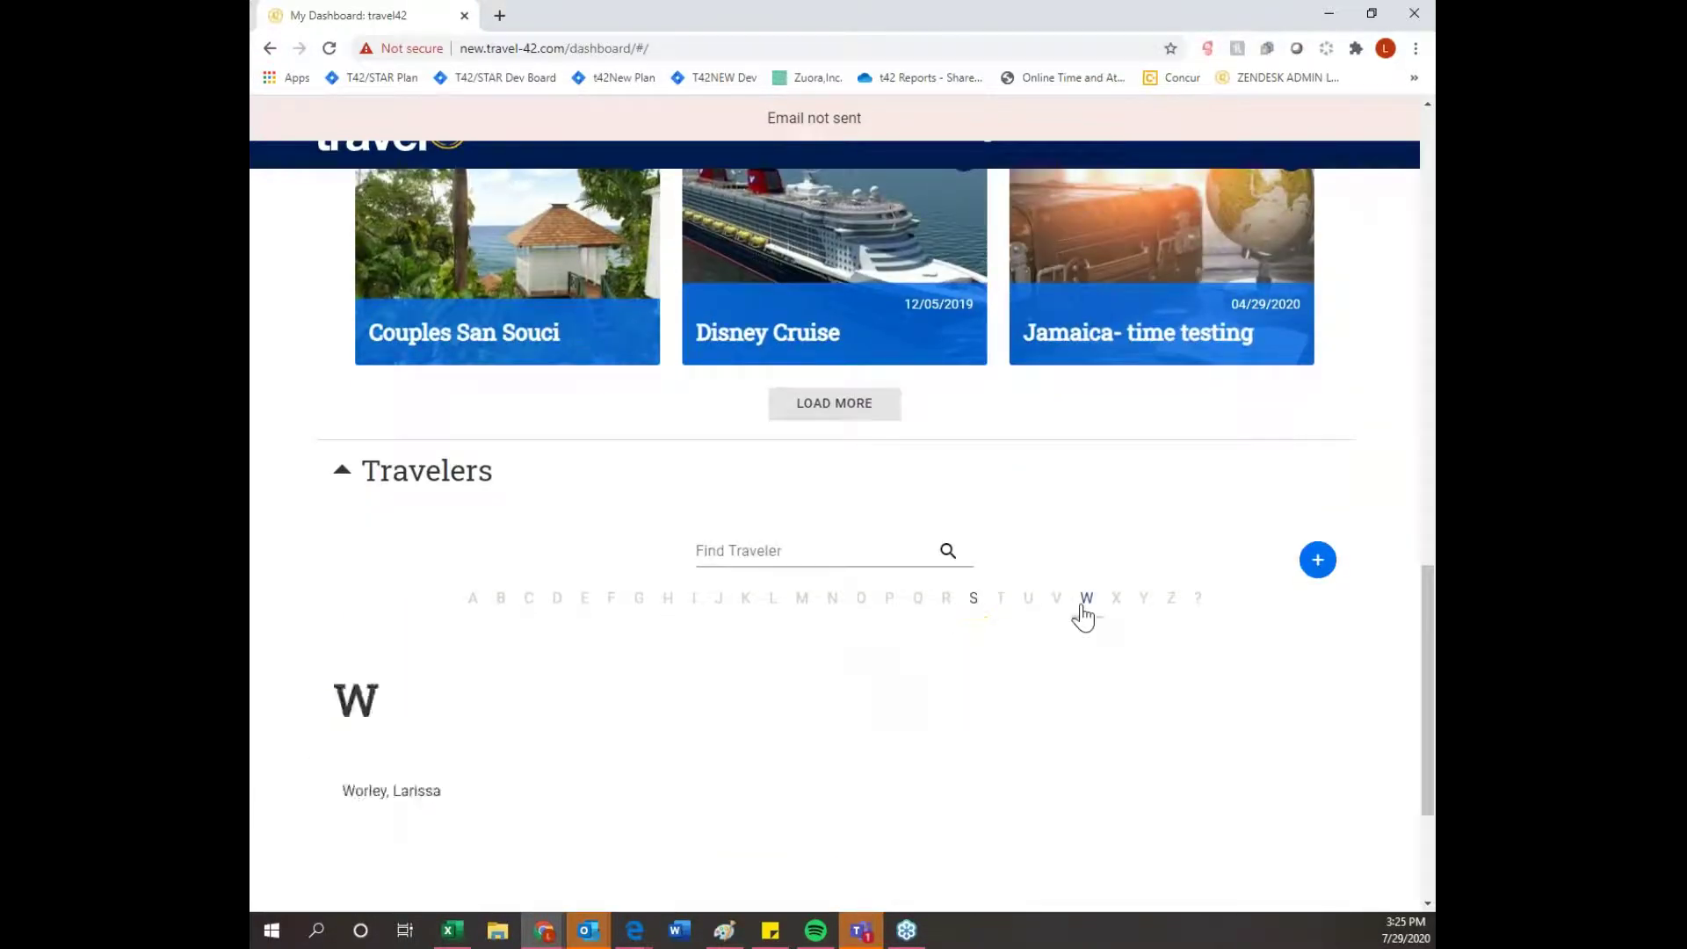
pyautogui.click(395, 793)
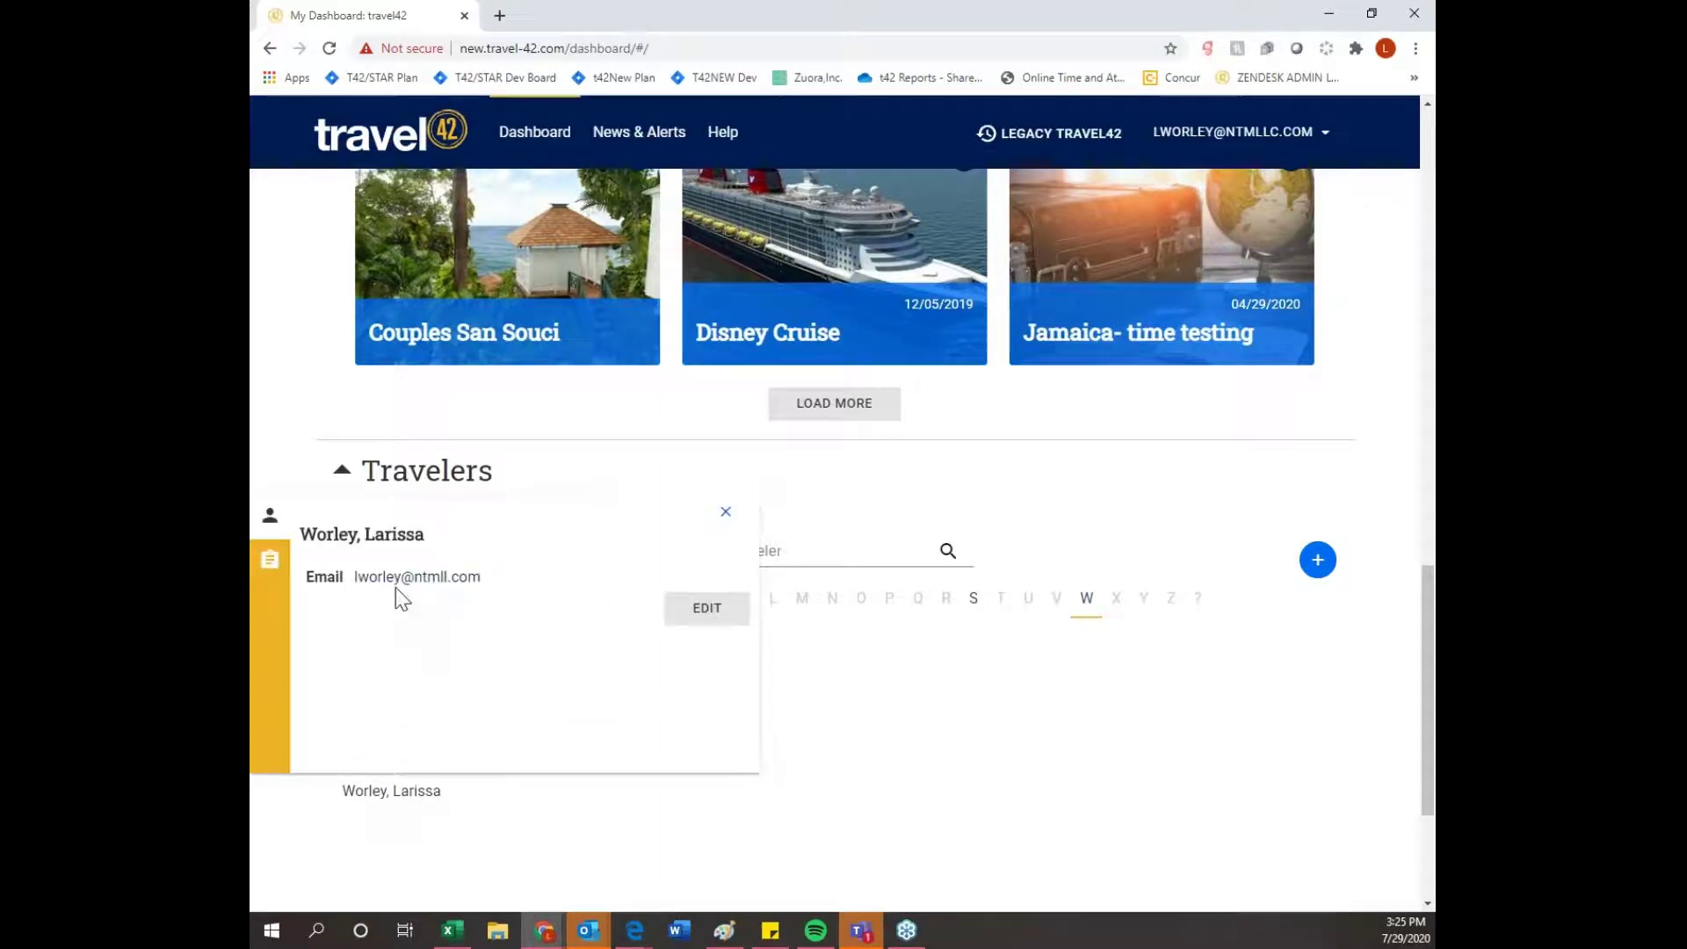
pyautogui.click(699, 608)
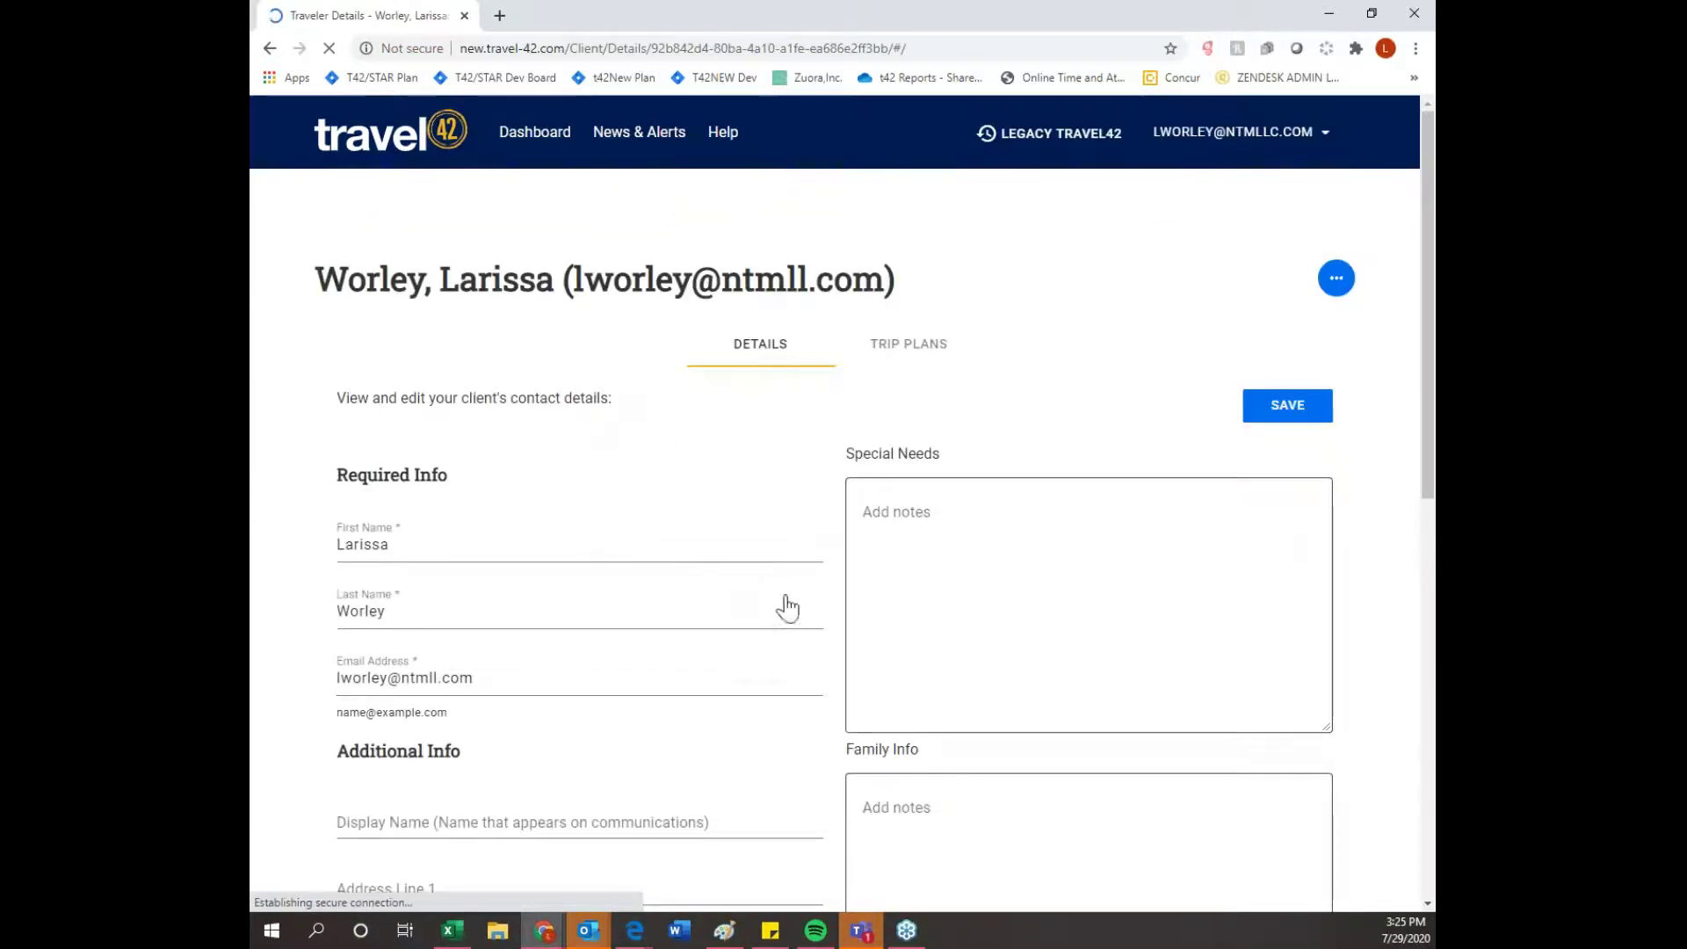
# - Add the missing 'c' to the Email Address domain and save the contact details
pyautogui.scroll(-1, 767, 613)
pyautogui.scroll(-2, 767, 614)
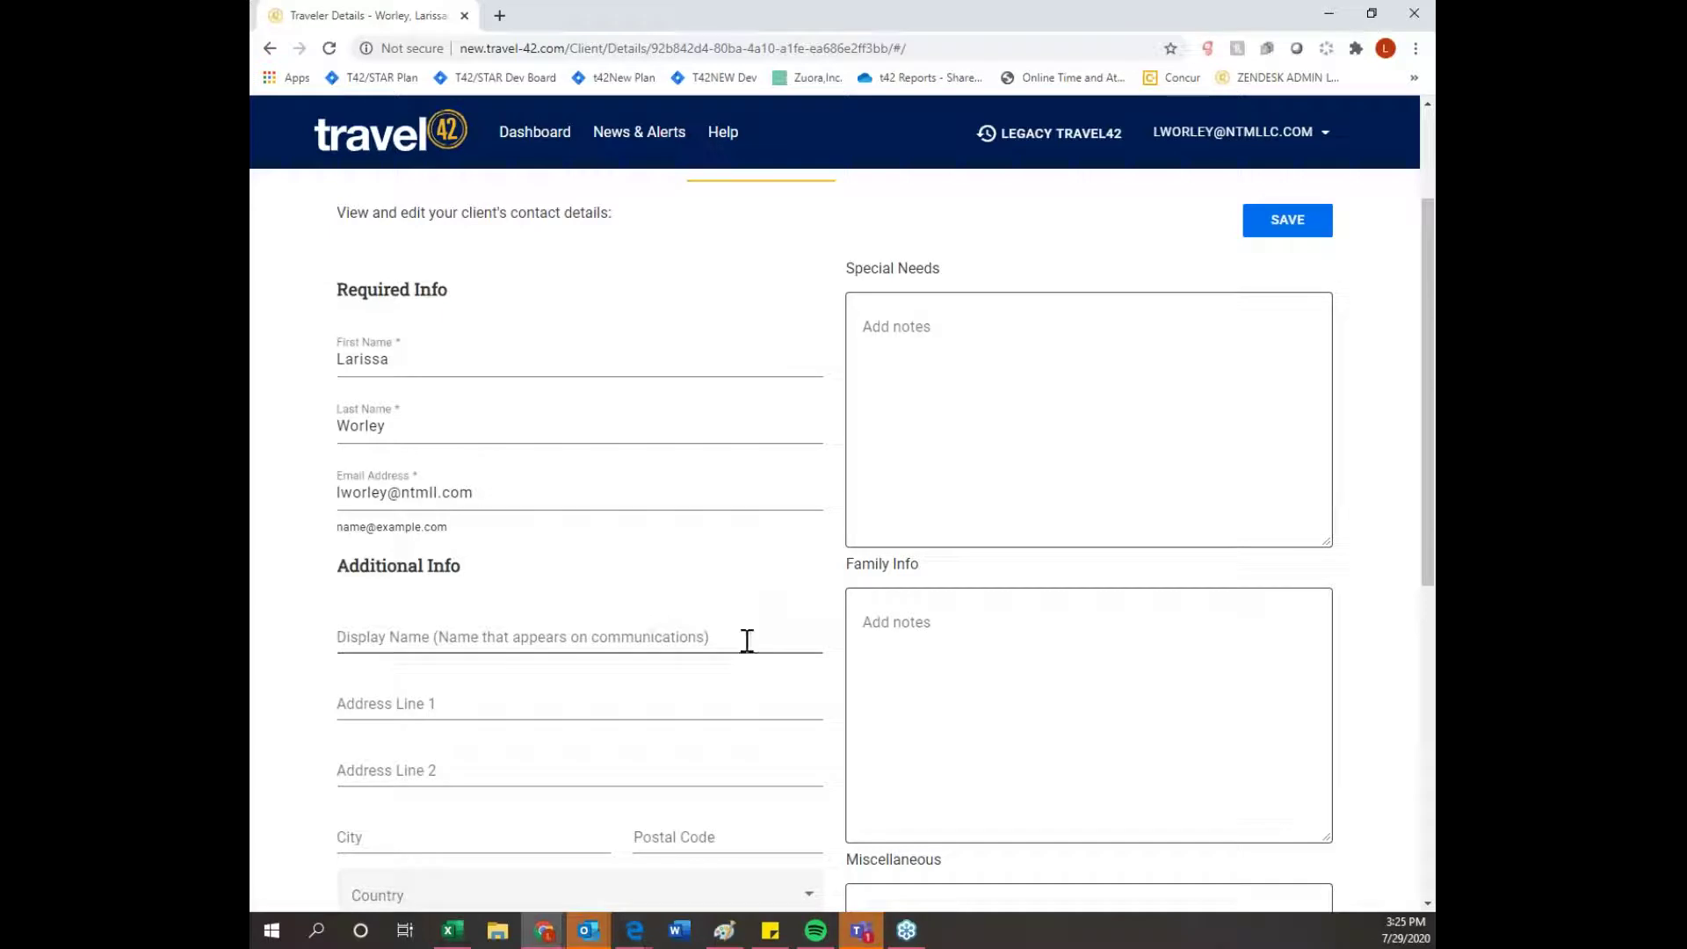
pyautogui.scroll(-2, 1028, 668)
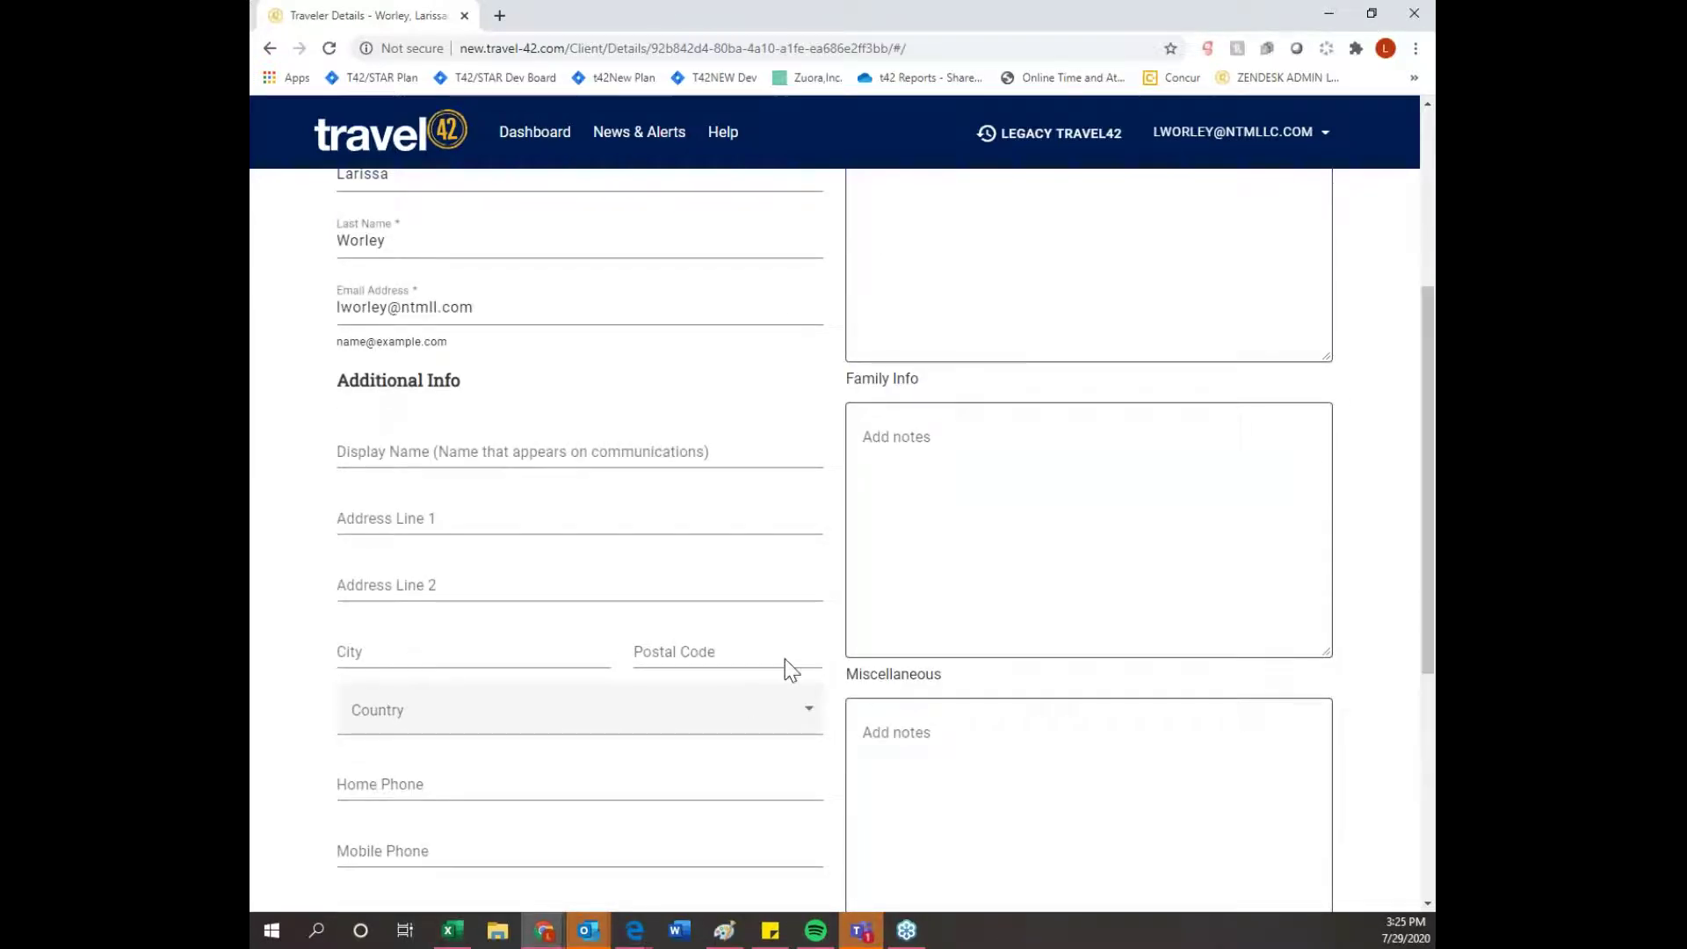
pyautogui.scroll(-1, 519, 684)
pyautogui.scroll(-5, 519, 684)
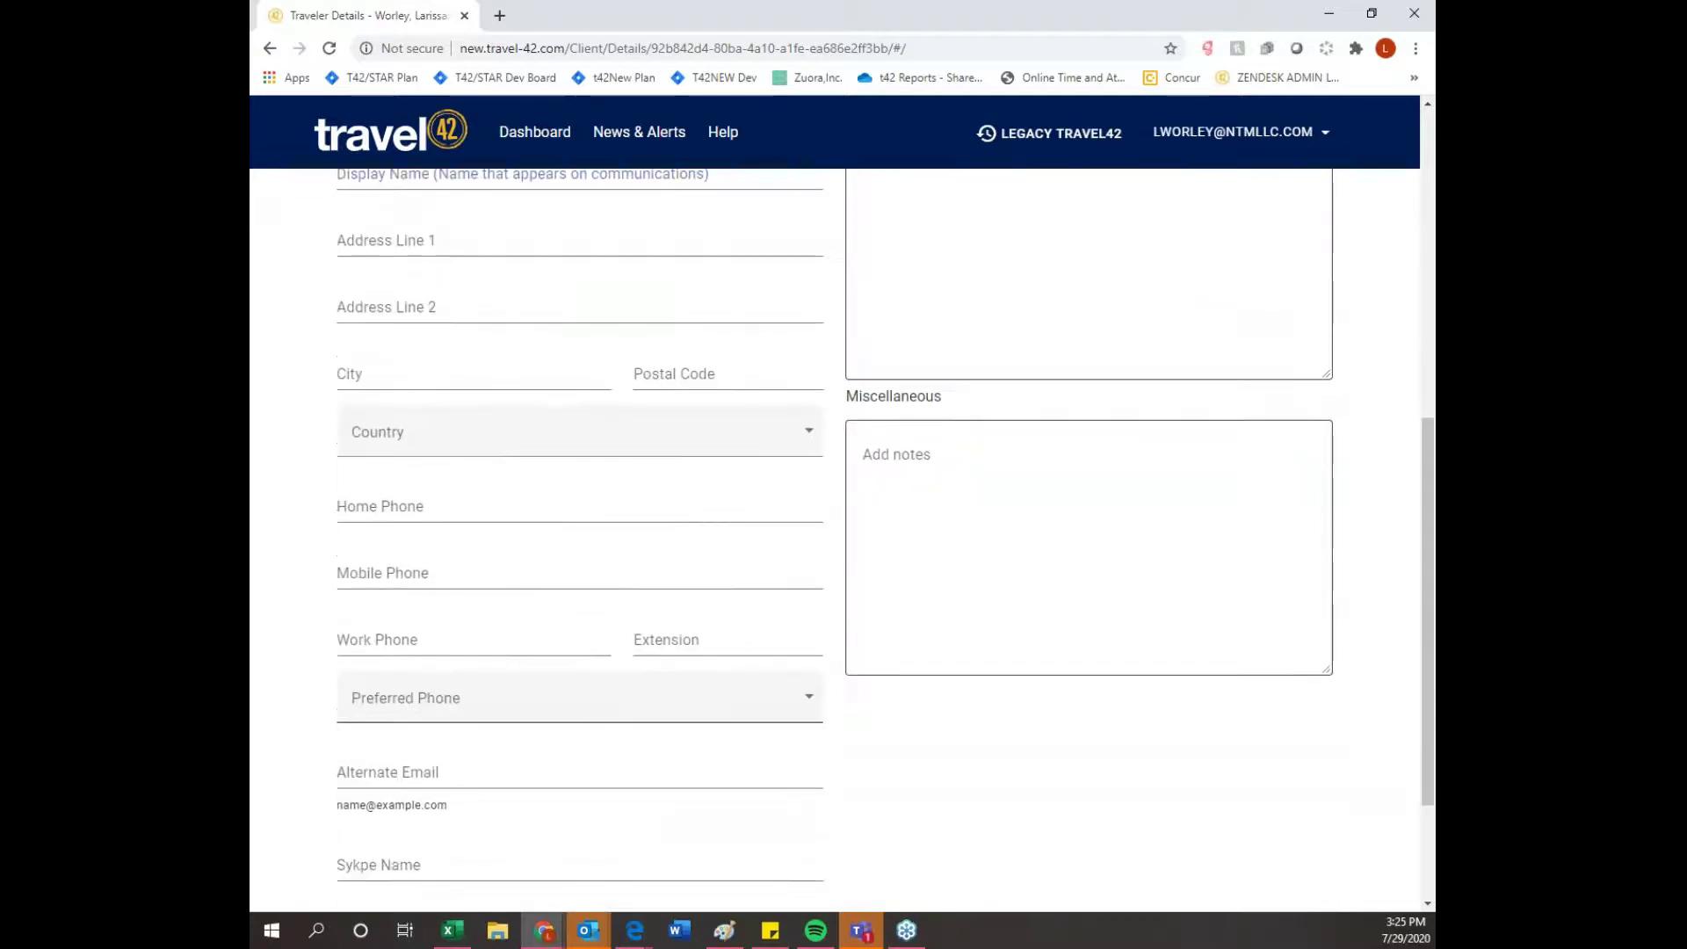
pyautogui.scroll(4, 523, 680)
pyautogui.scroll(3, 525, 682)
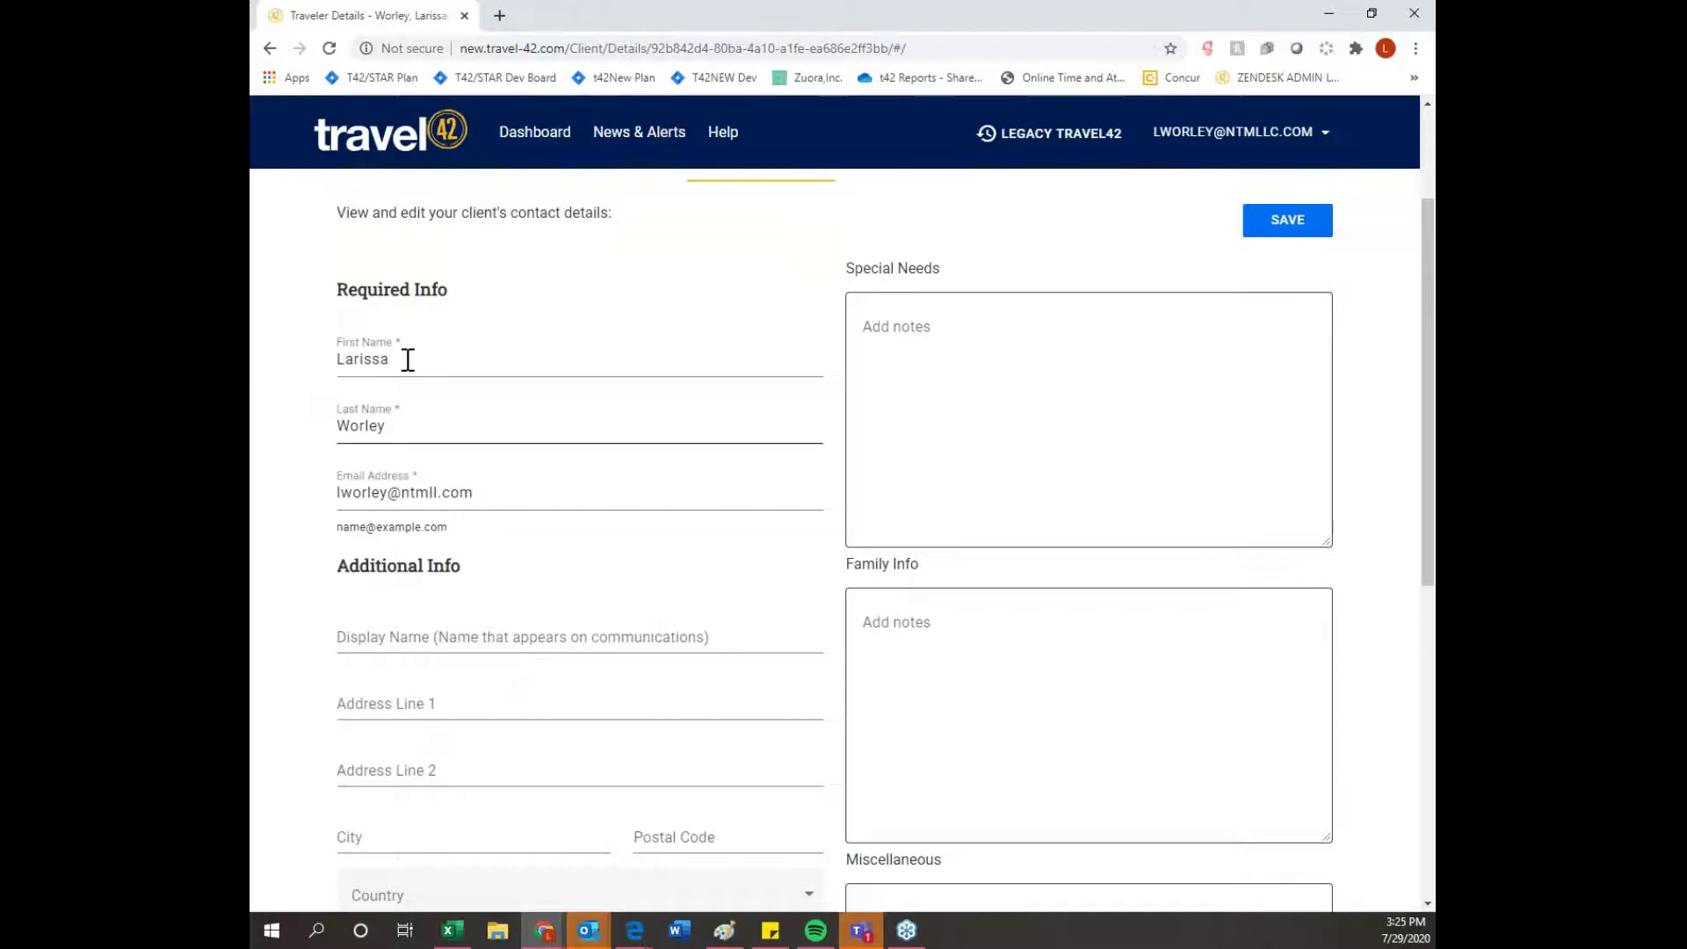
pyautogui.click(438, 493)
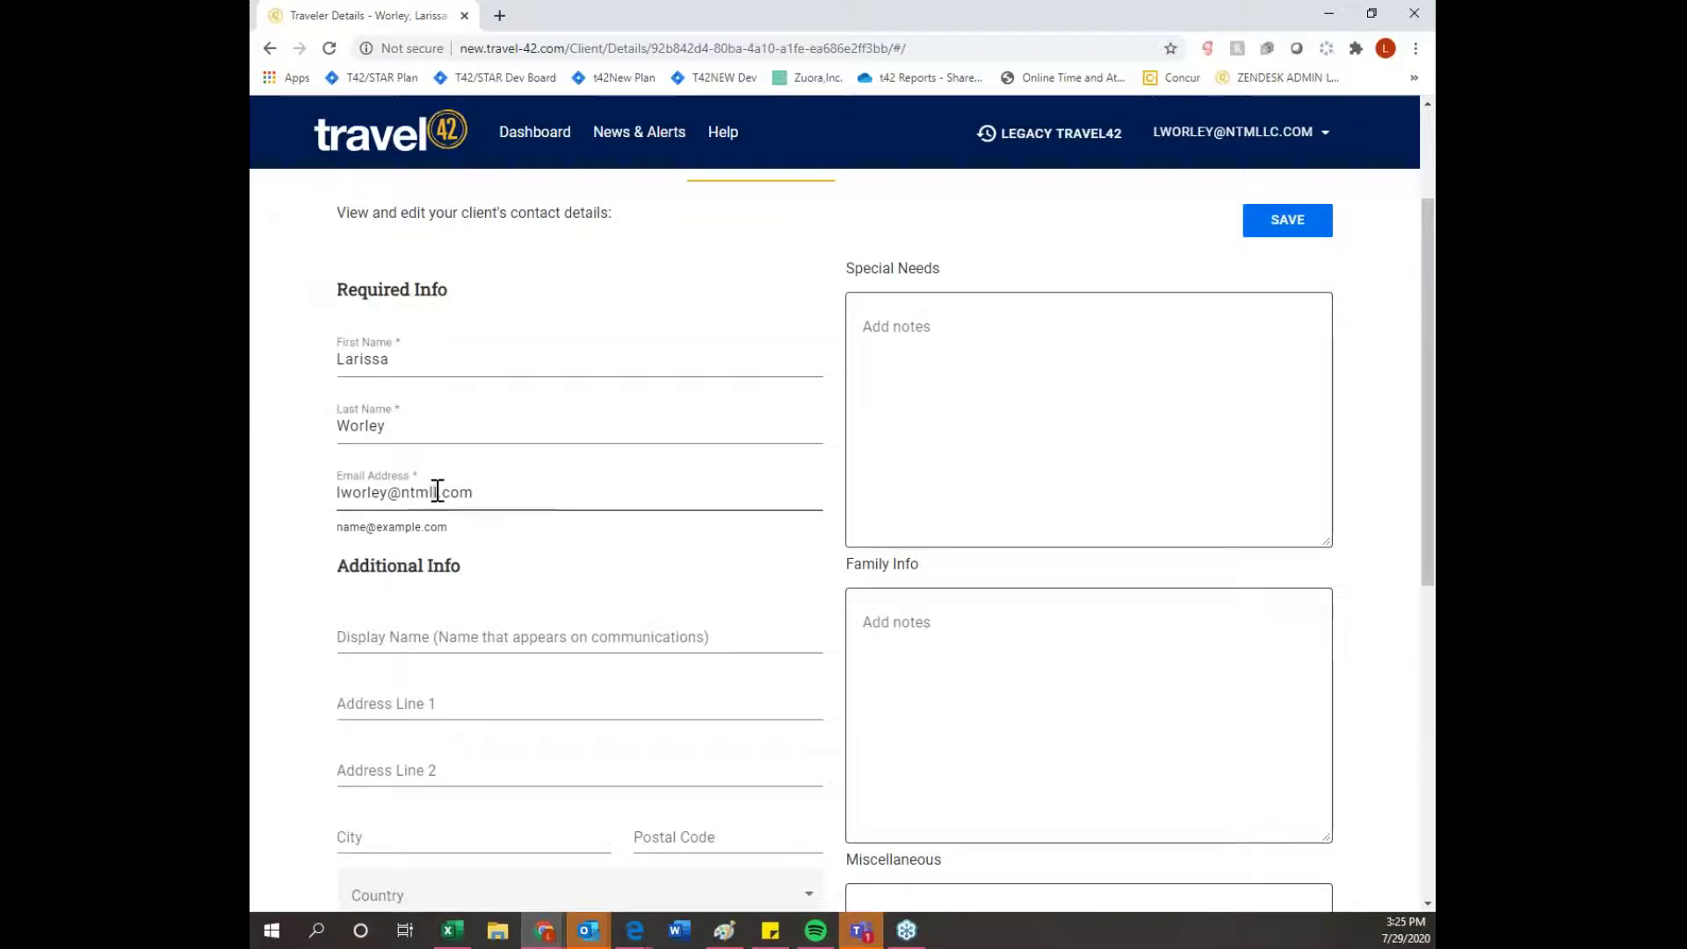
pyautogui.write('c')
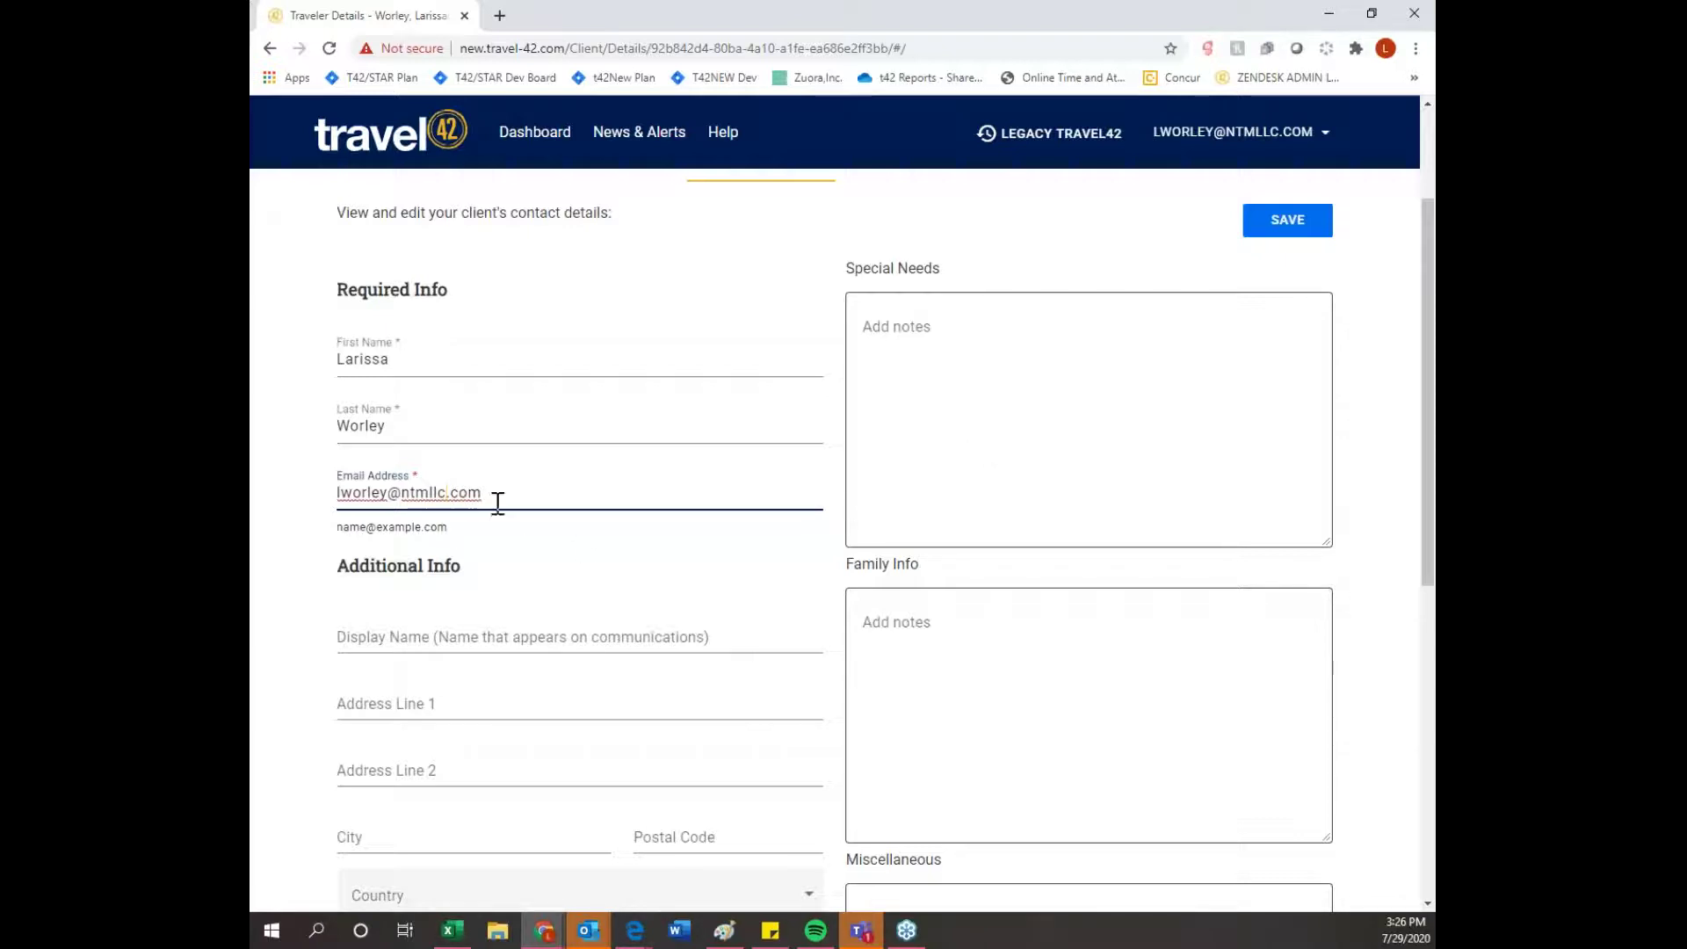
pyautogui.click(1272, 232)
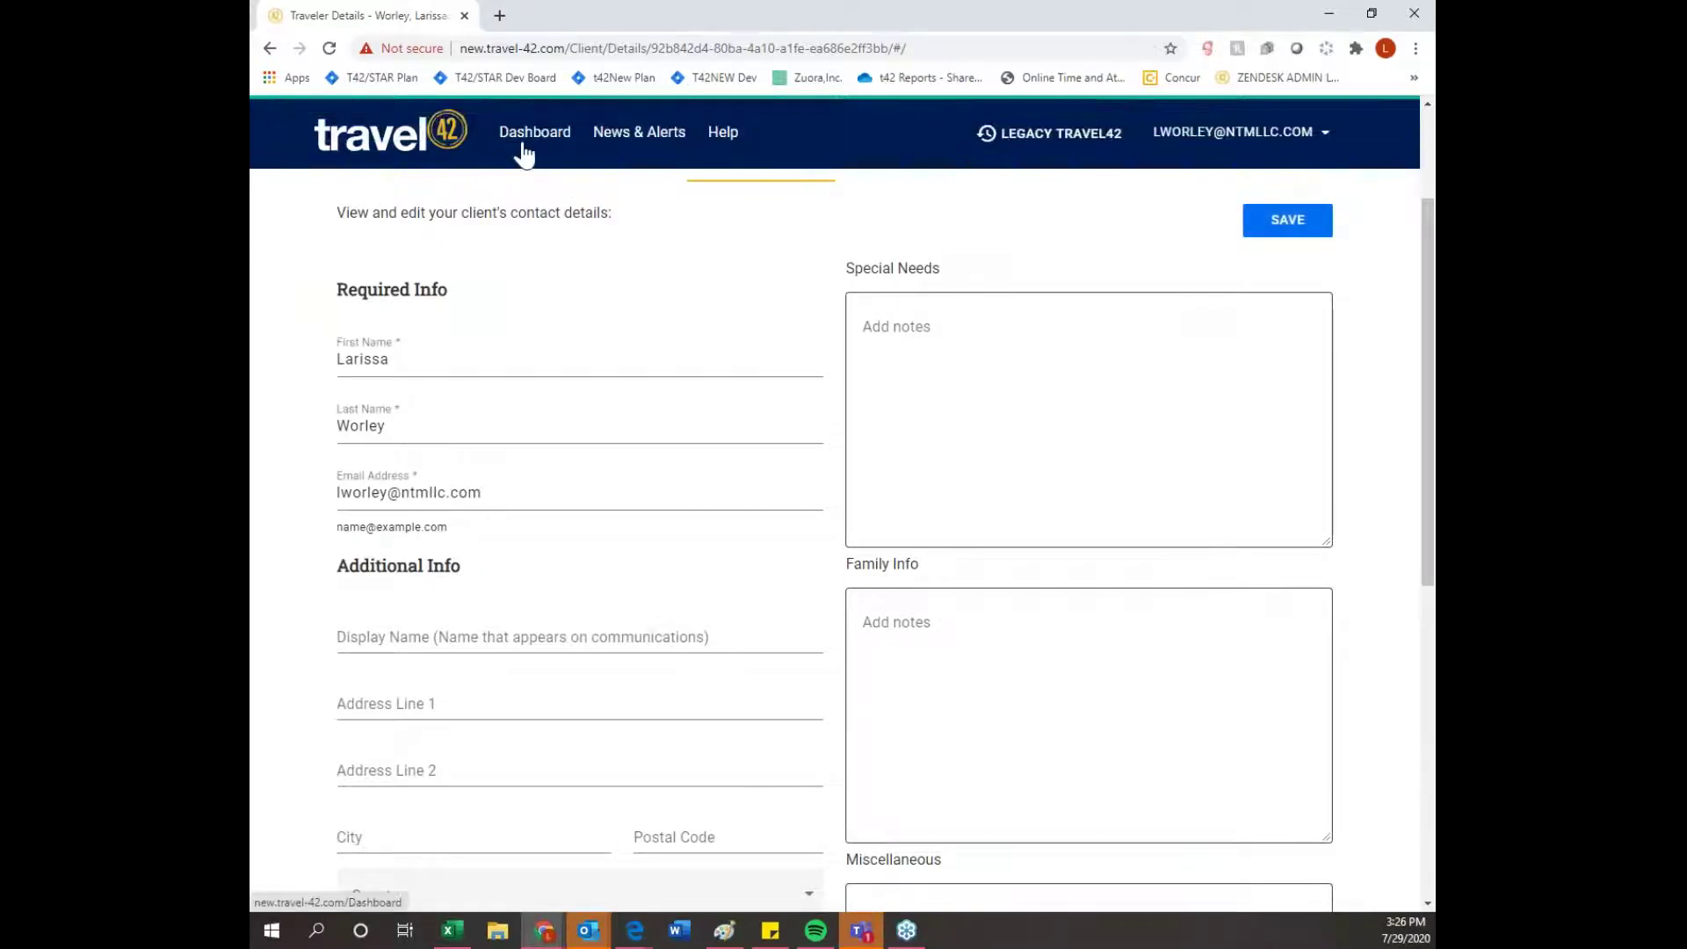
# - Return to the dashboard and open the Send form for the New York trip plan
pyautogui.click(525, 153)
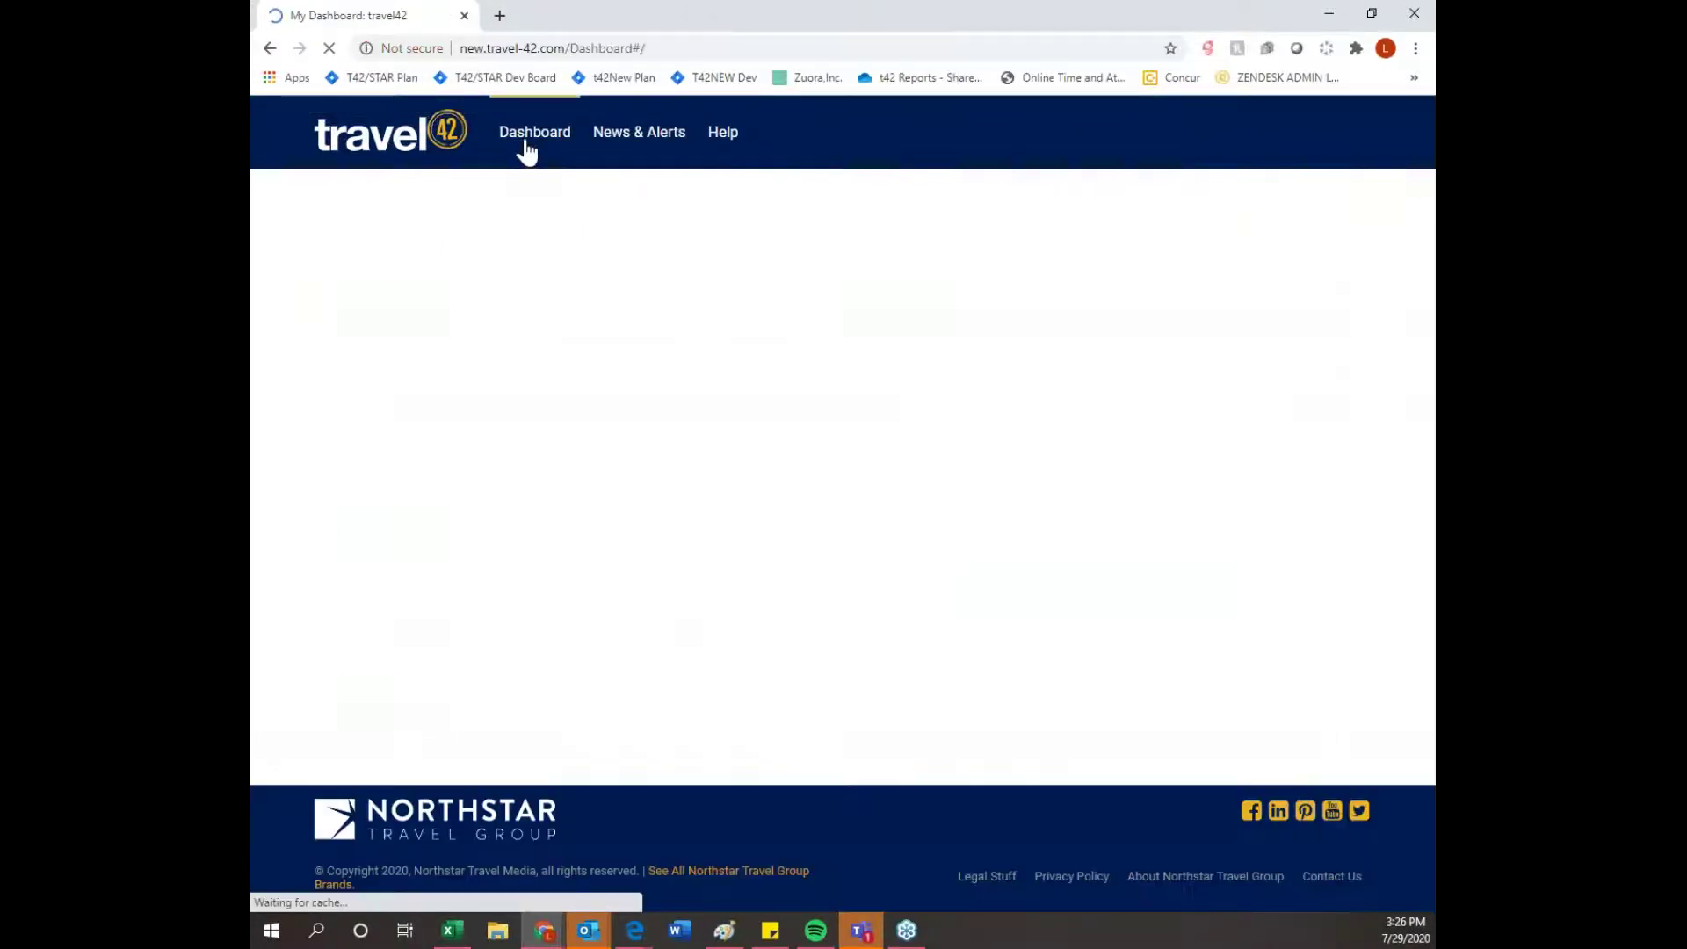
pyautogui.scroll(-2, 479, 544)
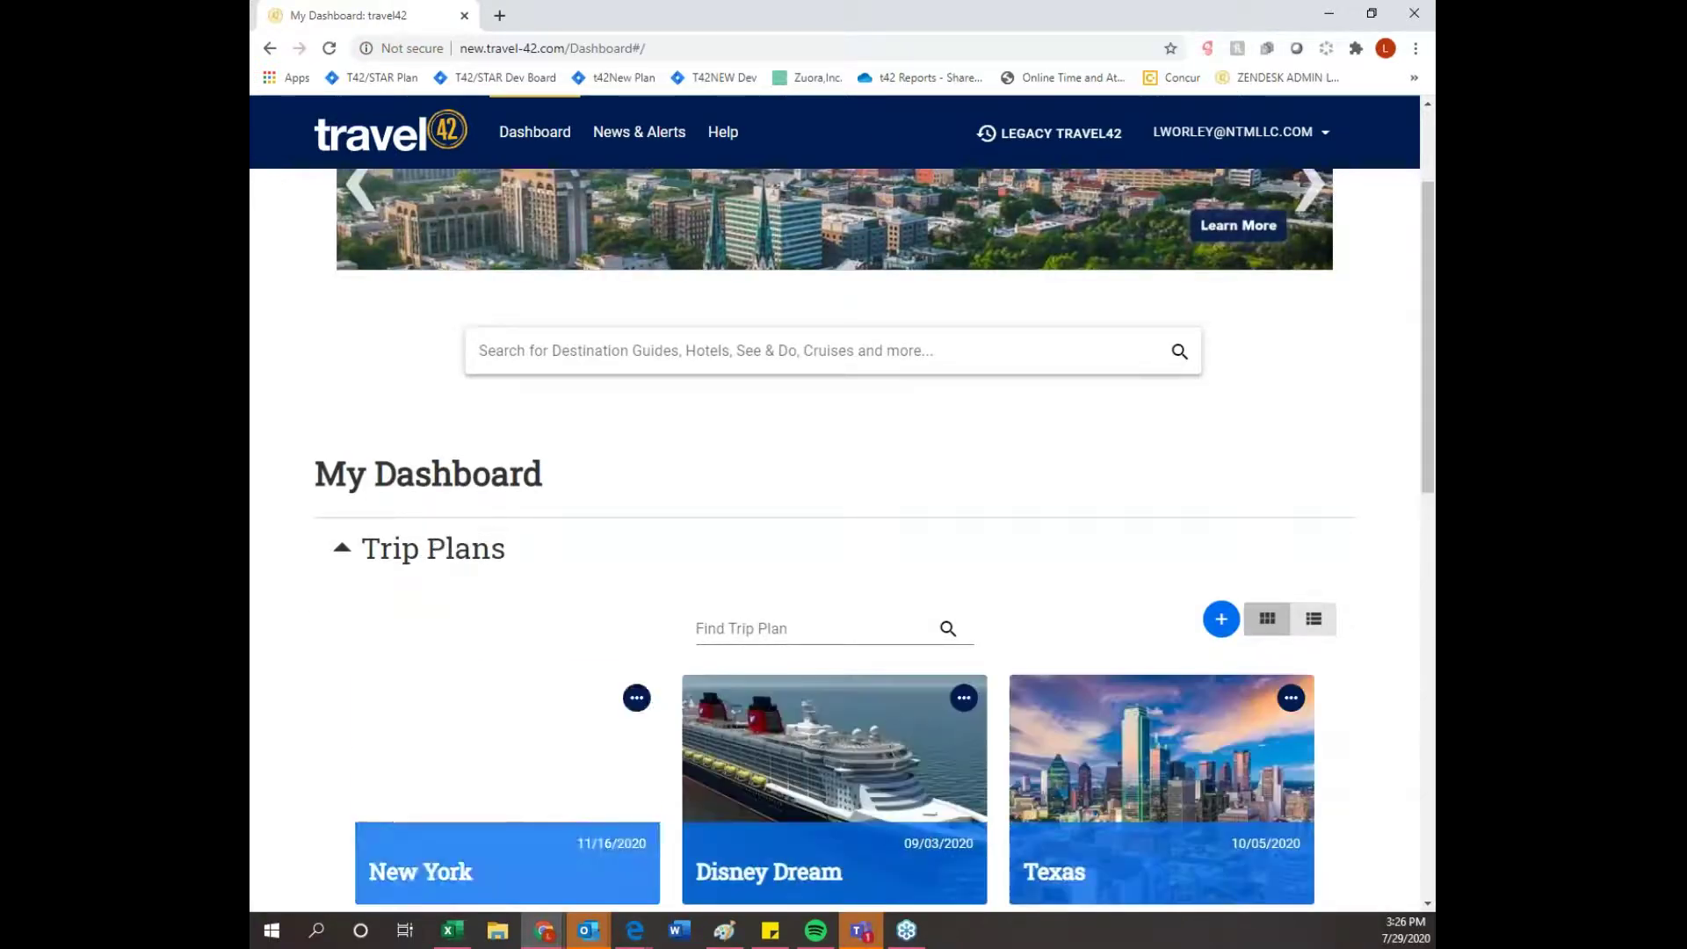
pyautogui.scroll(-1, 623, 602)
pyautogui.click(636, 607)
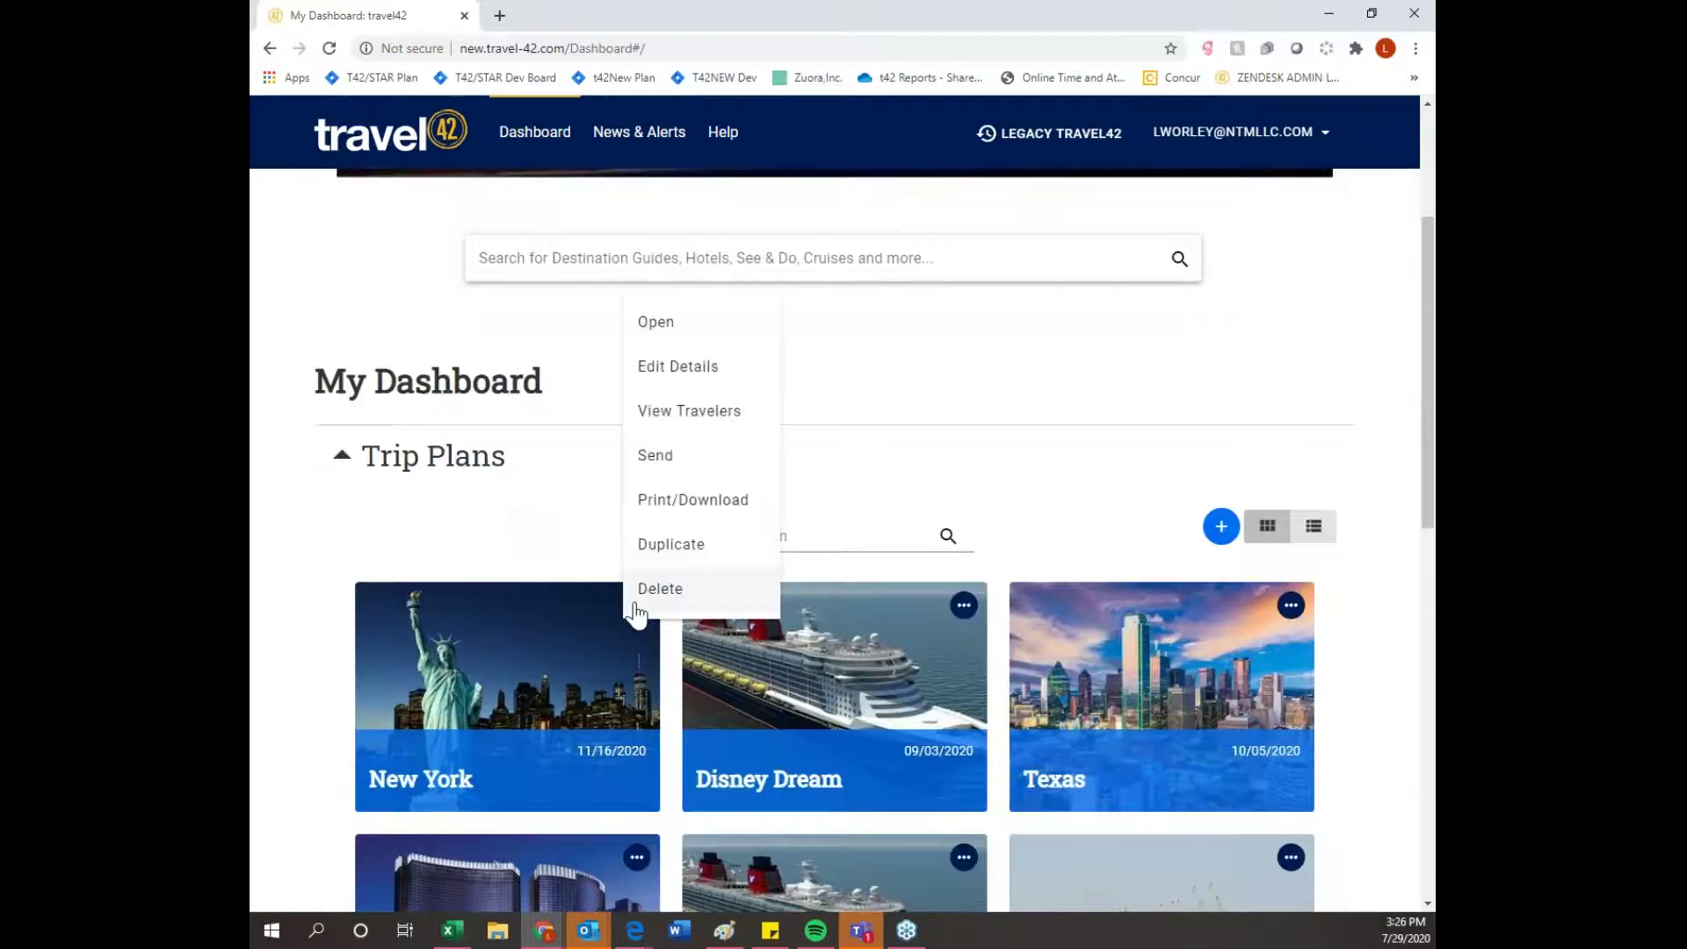
pyautogui.click(654, 454)
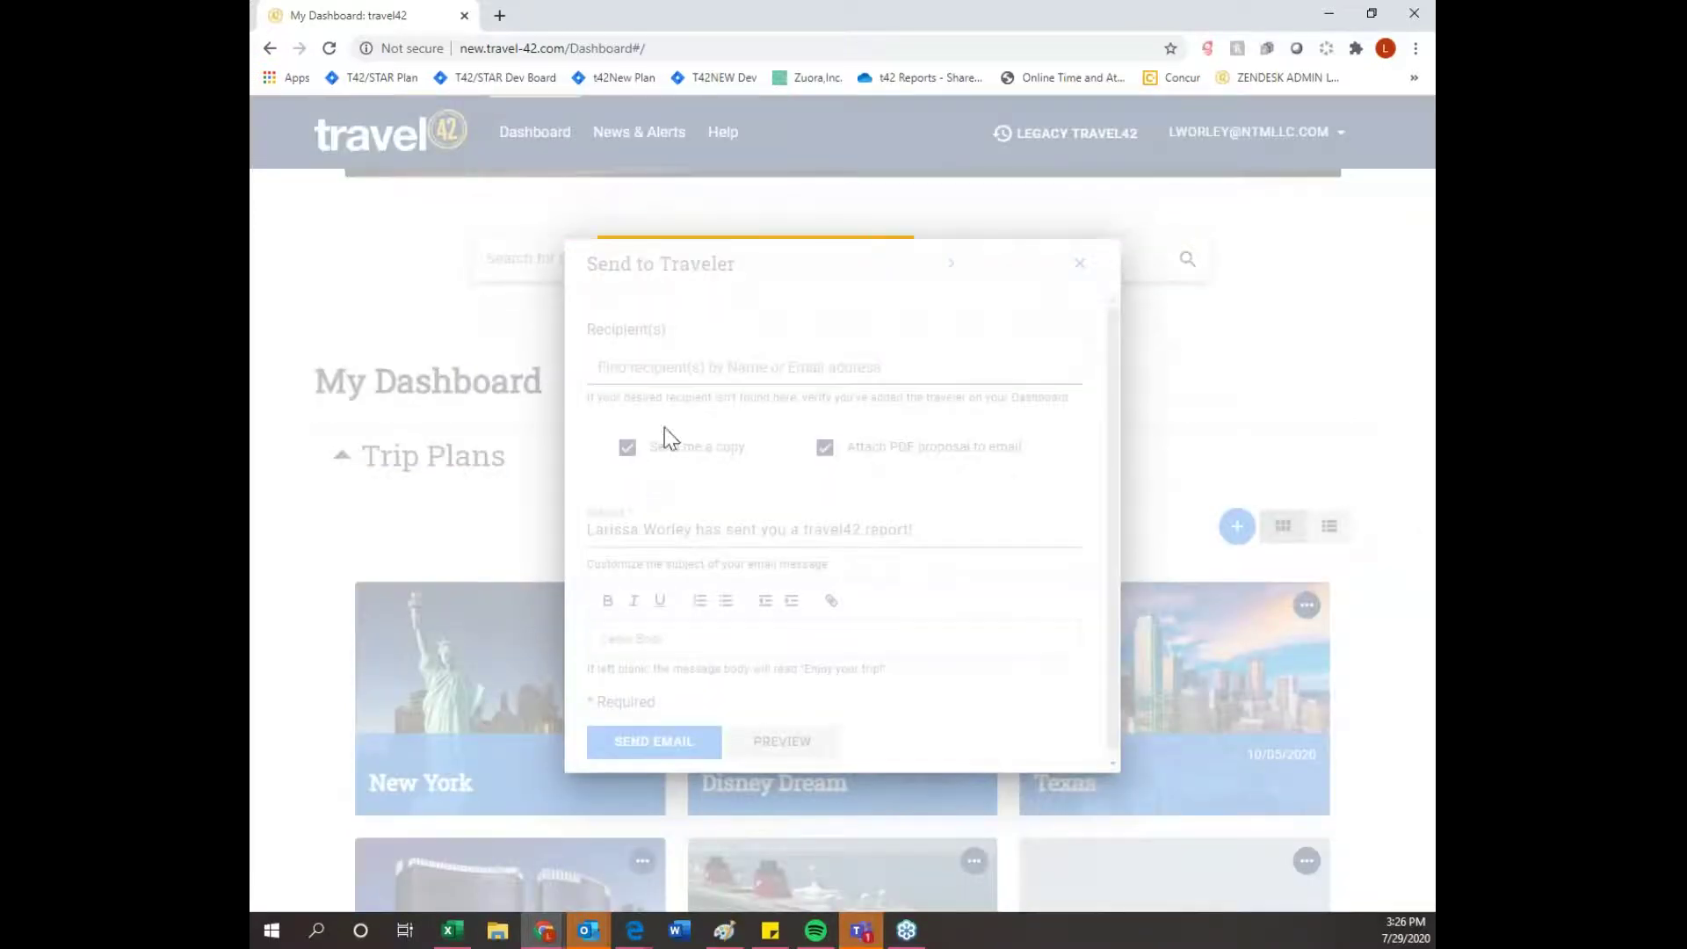
# - Email the plan to the agent's own address from the suggestions, then open News & Alerts
pyautogui.click(629, 369)
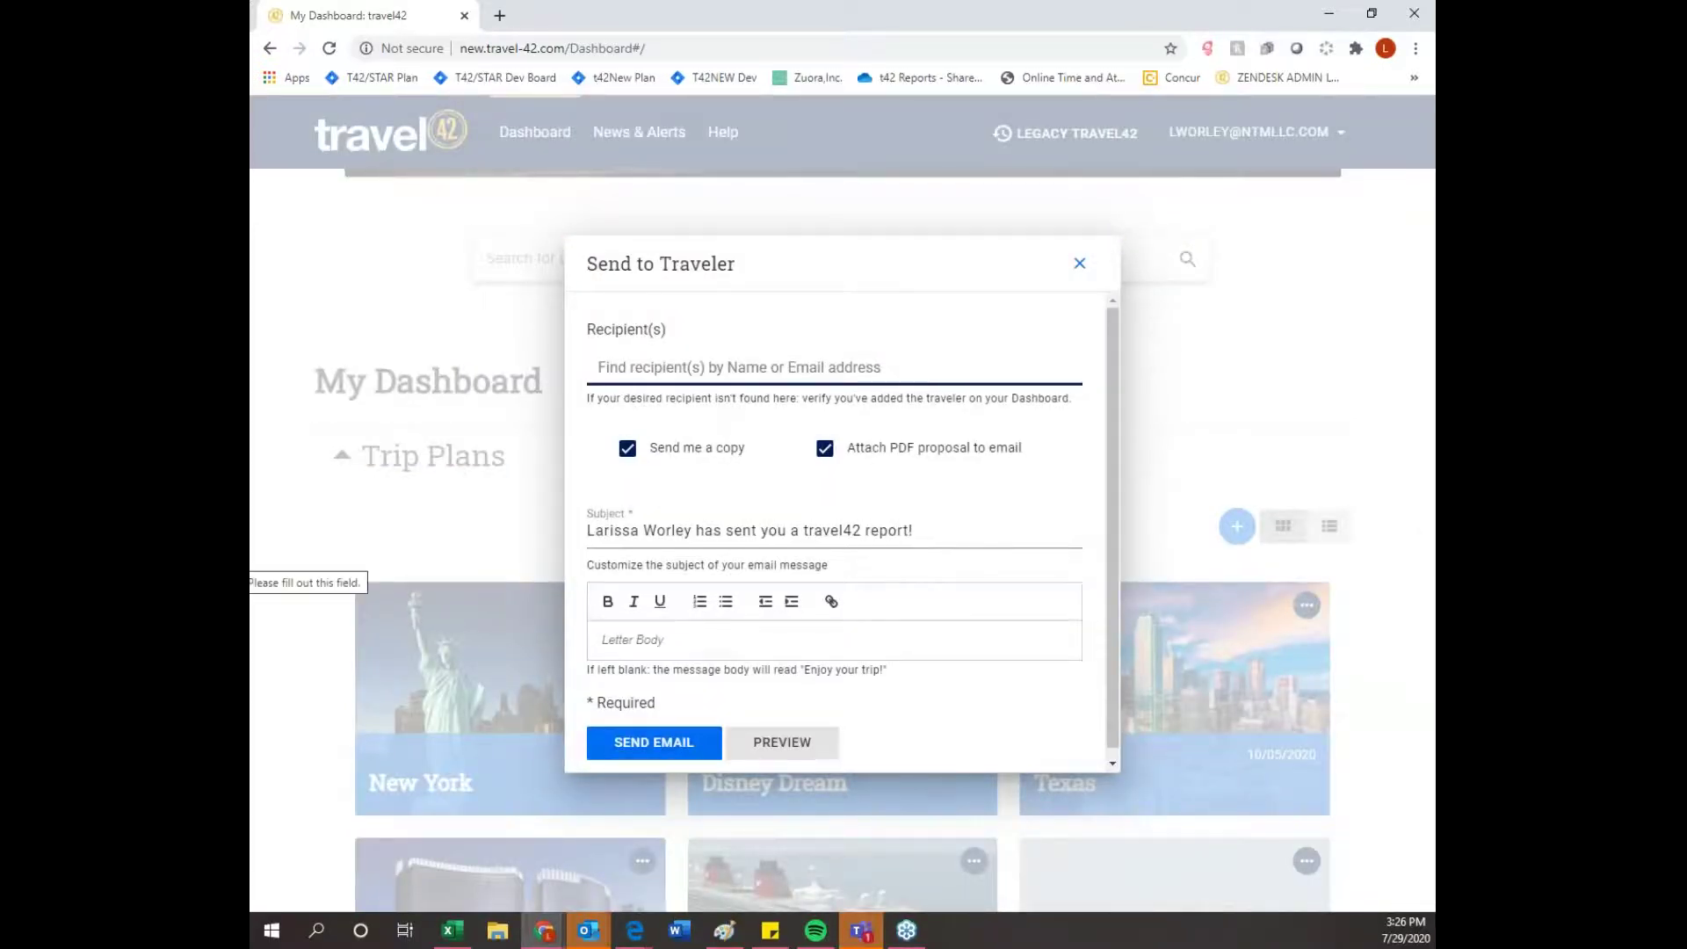
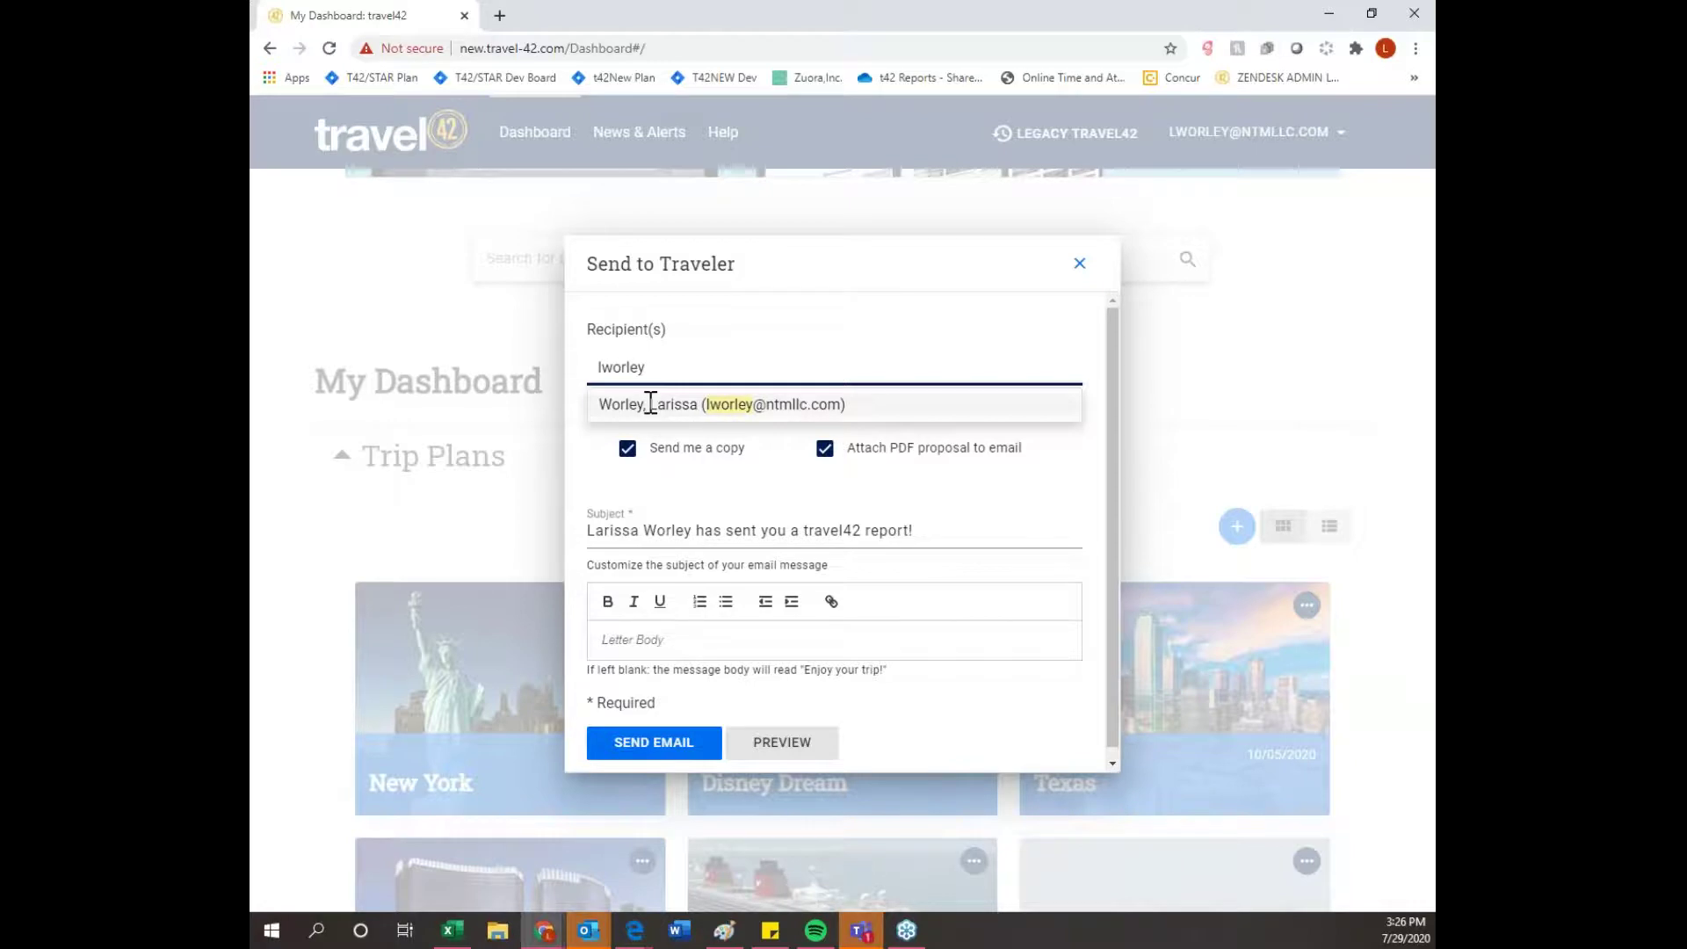
pyautogui.click(647, 403)
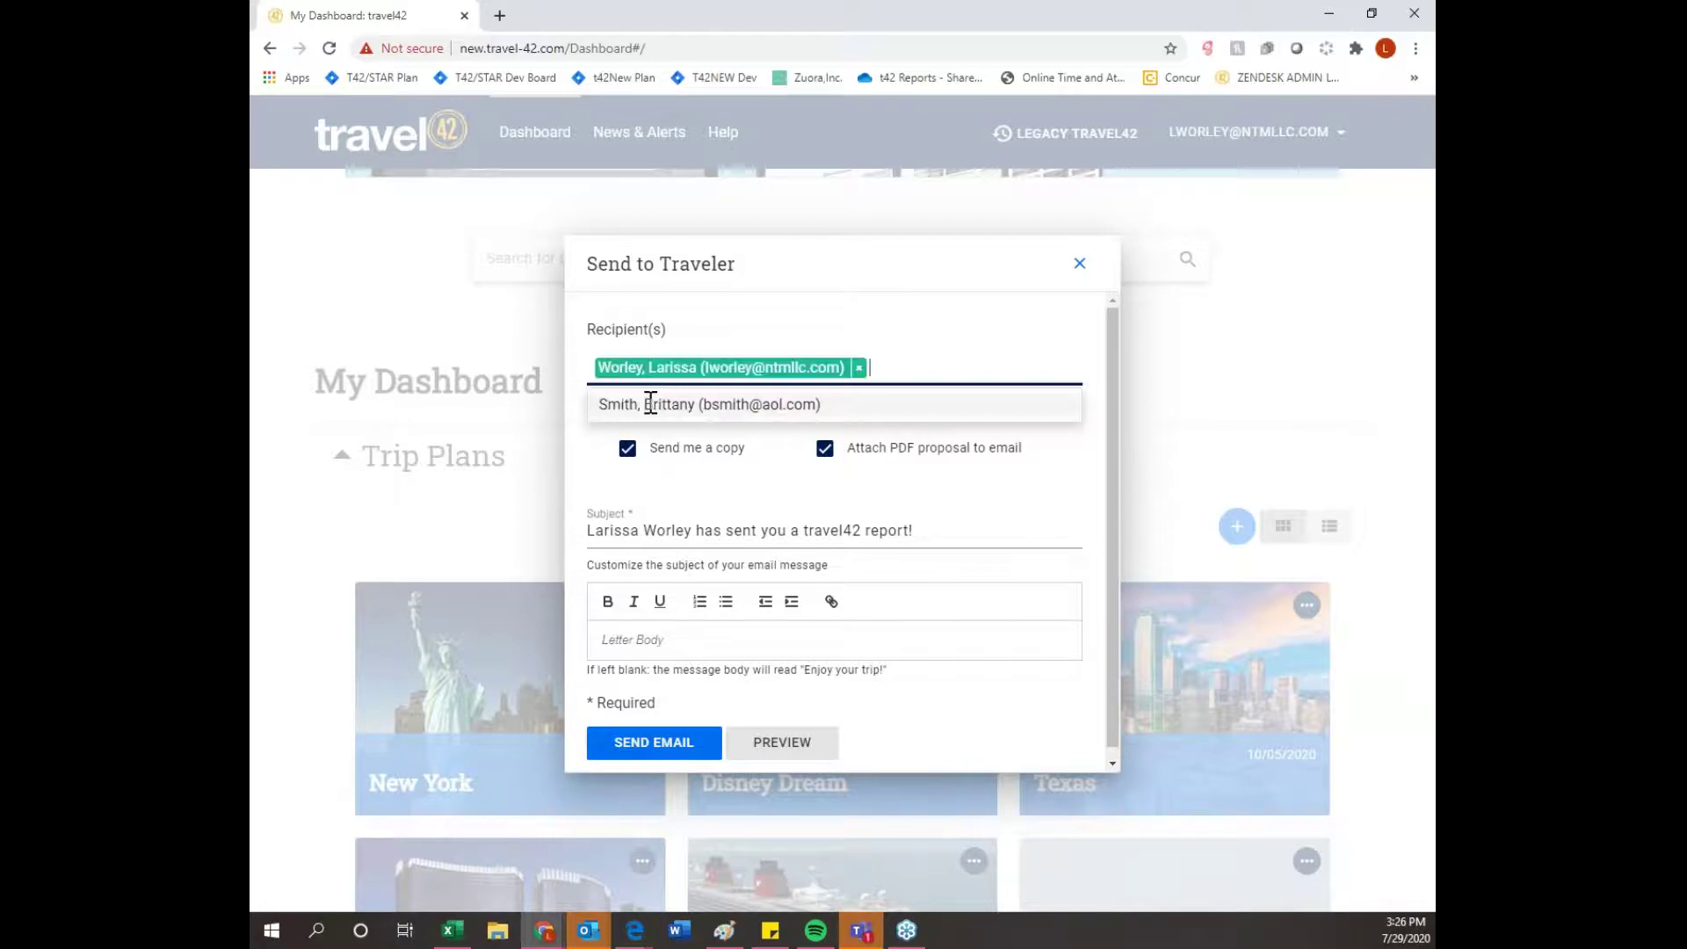
pyautogui.click(685, 742)
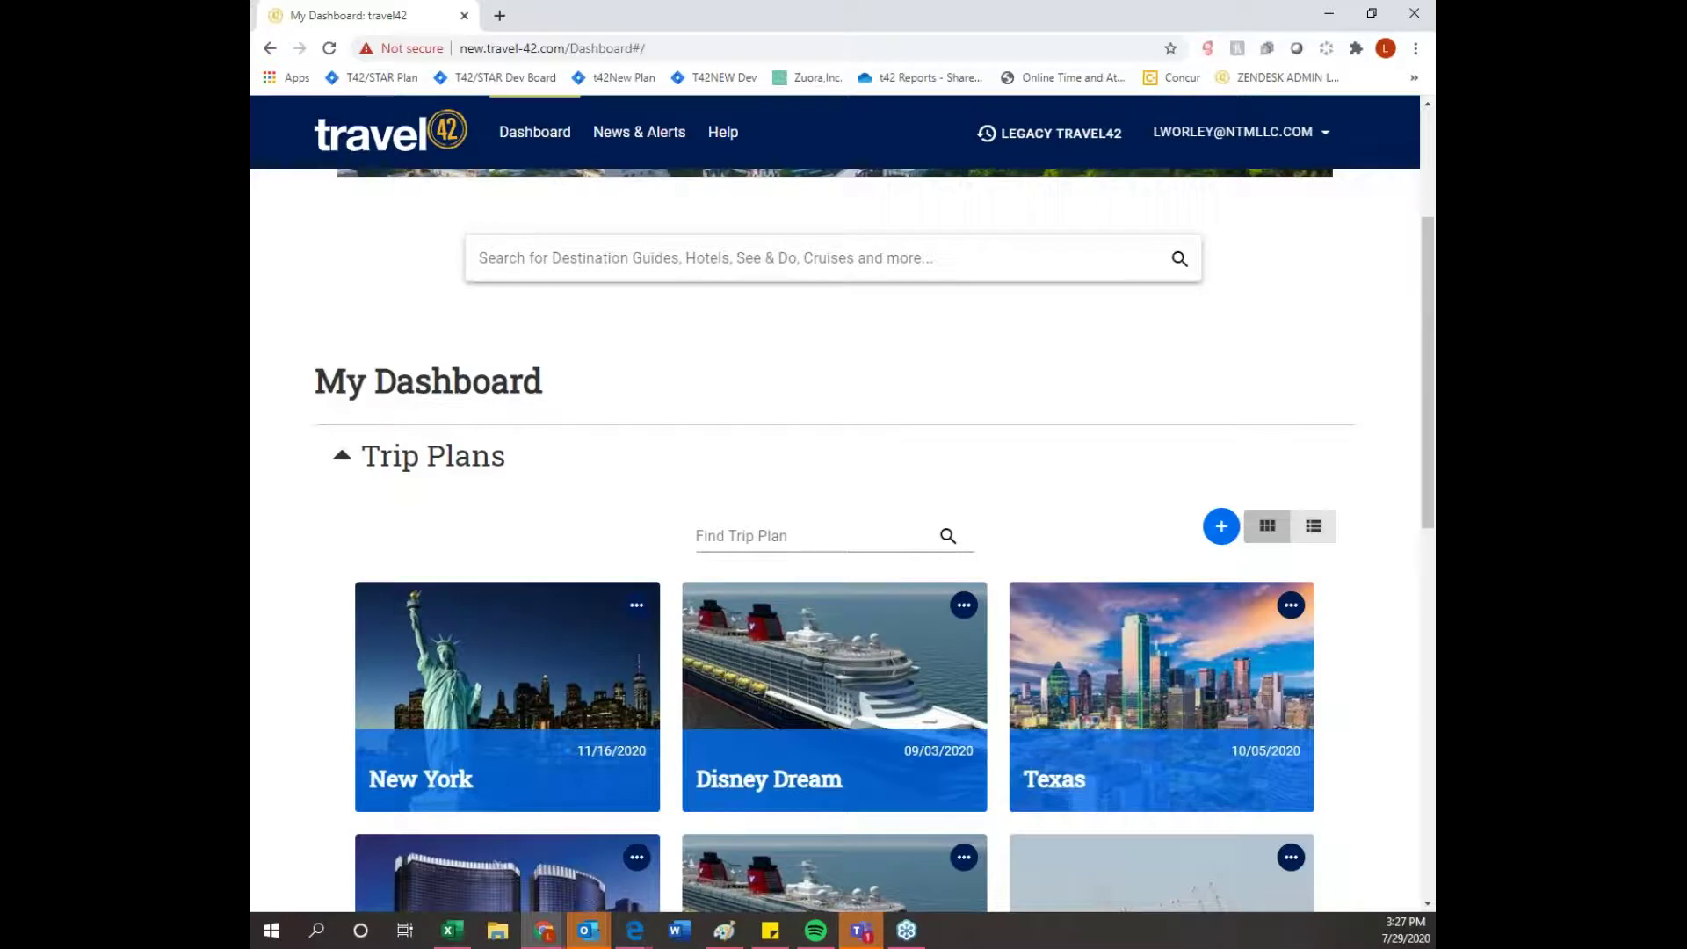
pyautogui.click(629, 155)
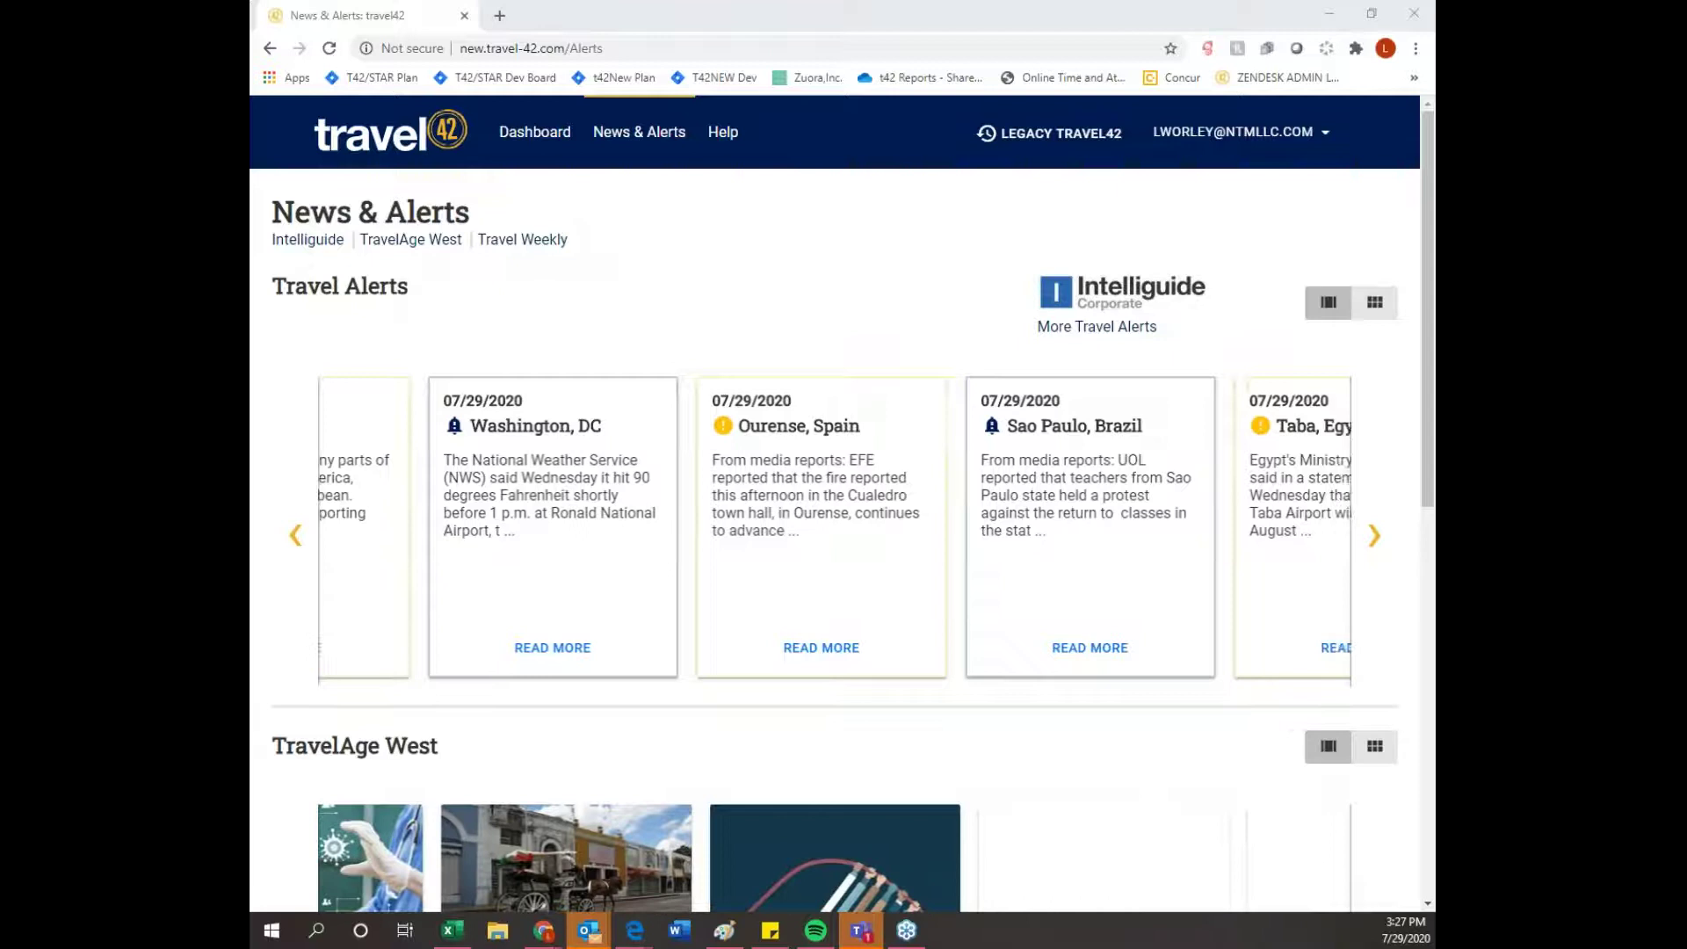
# - Open the received travel42 trip-plan email full screen, launch its PDF itinerary, and close the message
pyautogui.moveTo(1435, 35); pyautogui.dragTo(746, 181)
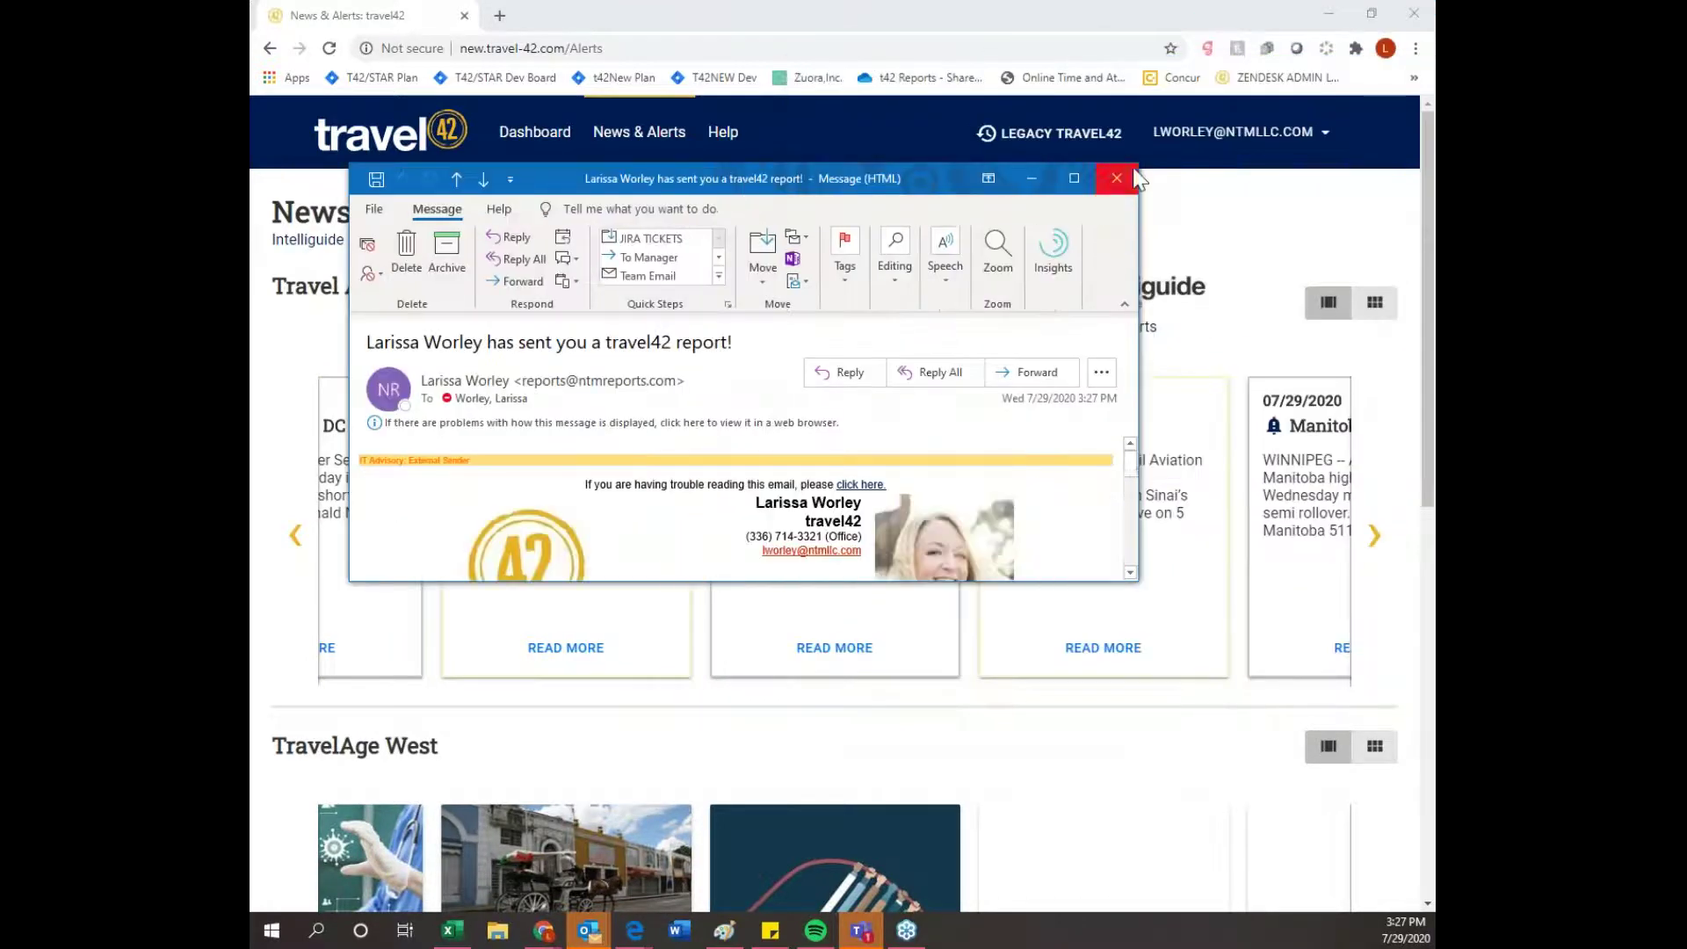
pyautogui.click(1074, 178)
pyautogui.scroll(-1, 1203, 369)
pyautogui.scroll(1, 1196, 468)
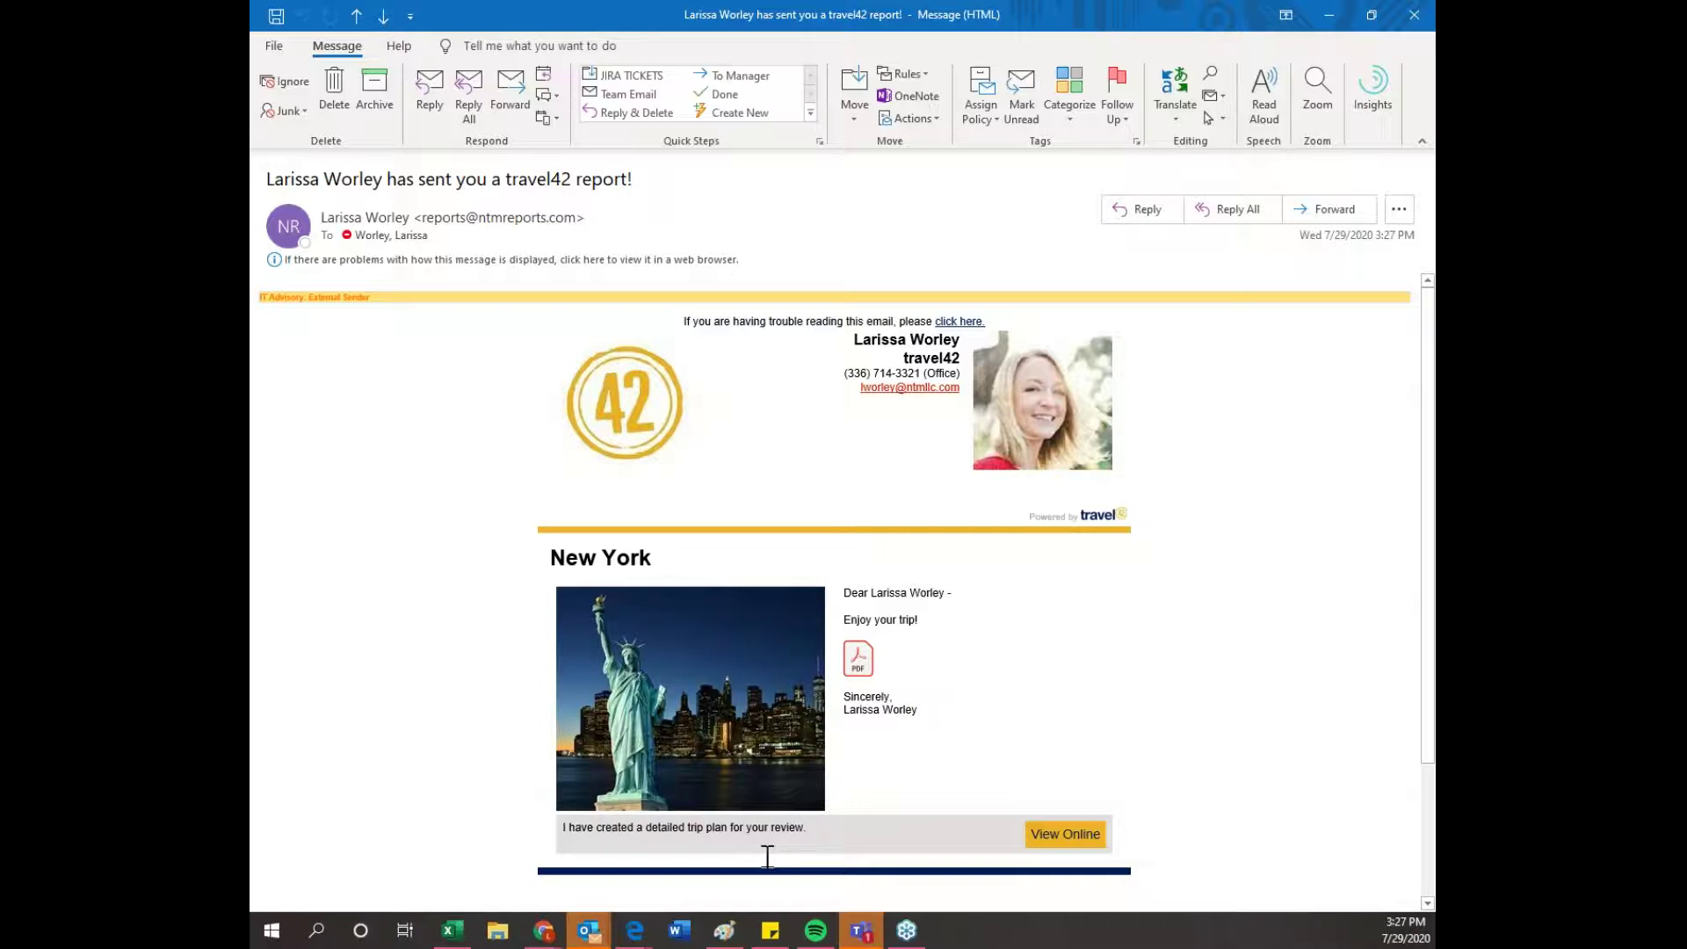
pyautogui.click(864, 674)
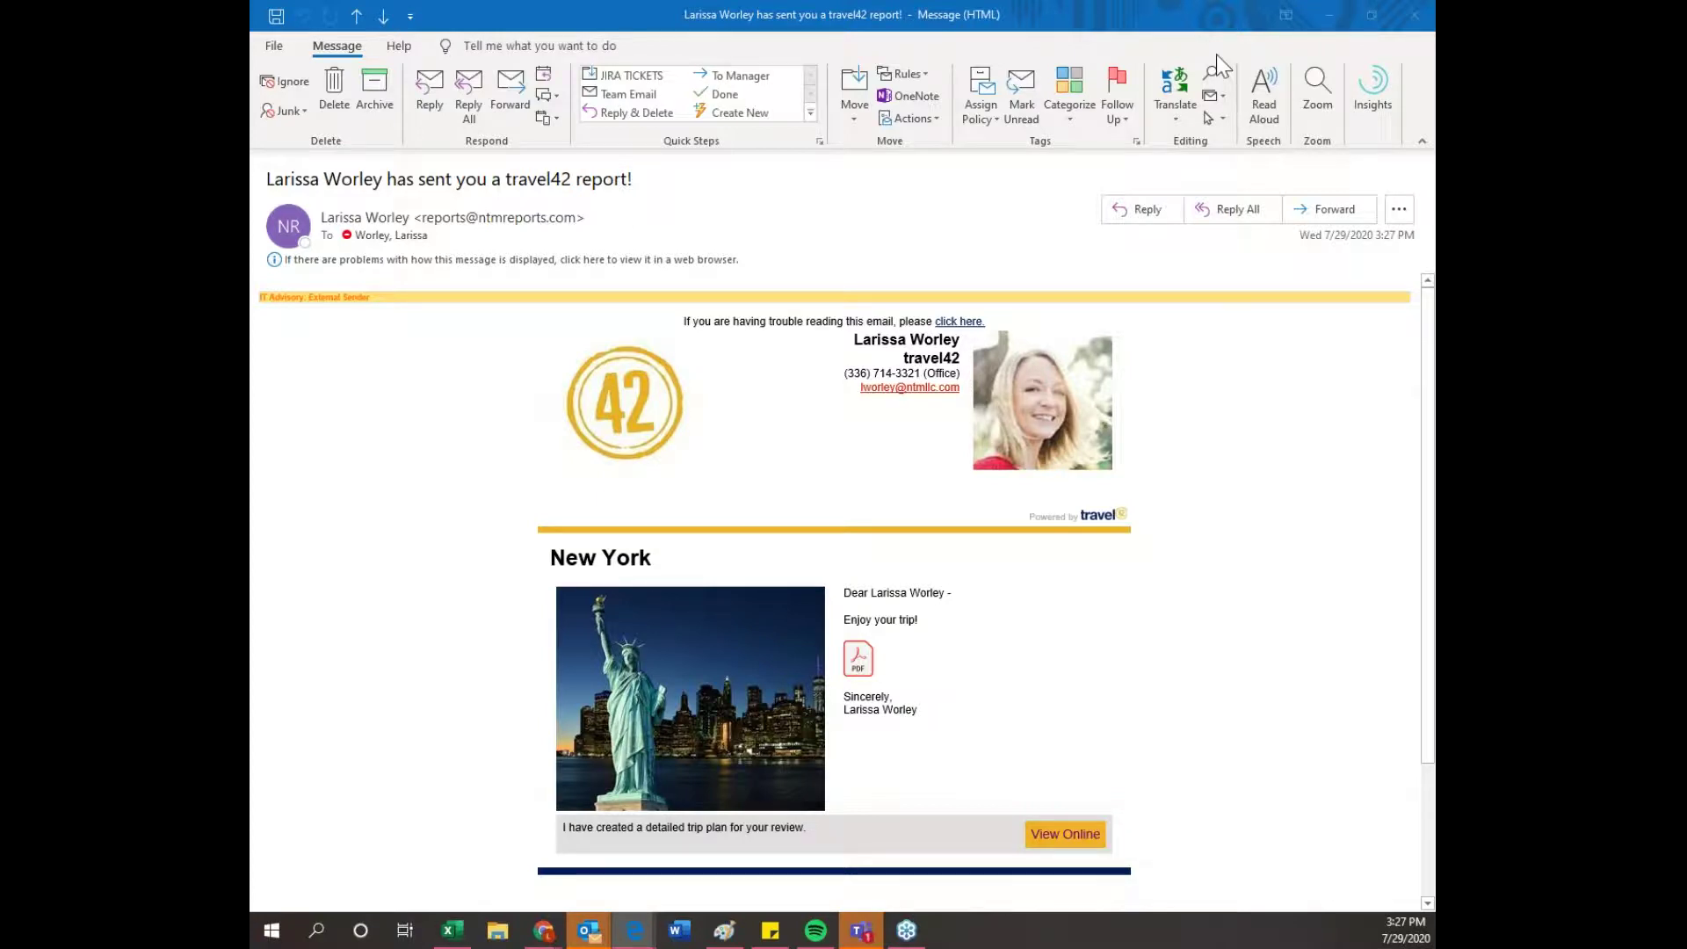
pyautogui.click(1423, 21)
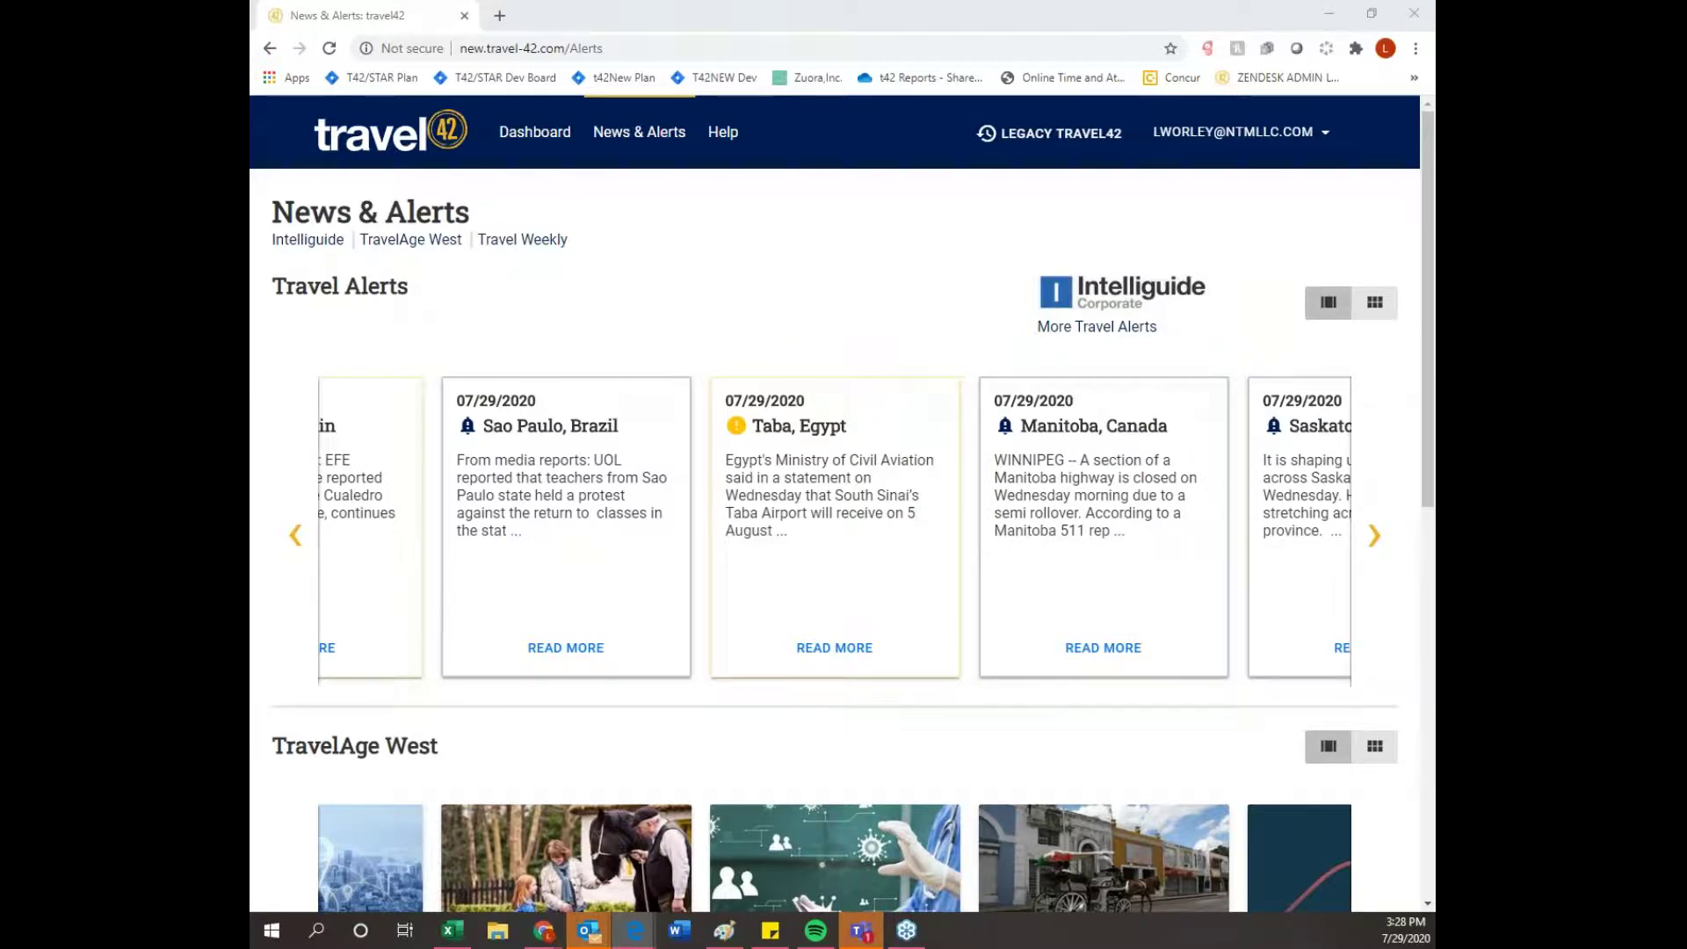
# - Maximize the PDF itinerary in its own window and scroll into the photo gallery pages
pyautogui.moveTo(984, 256); pyautogui.dragTo(718, 275)
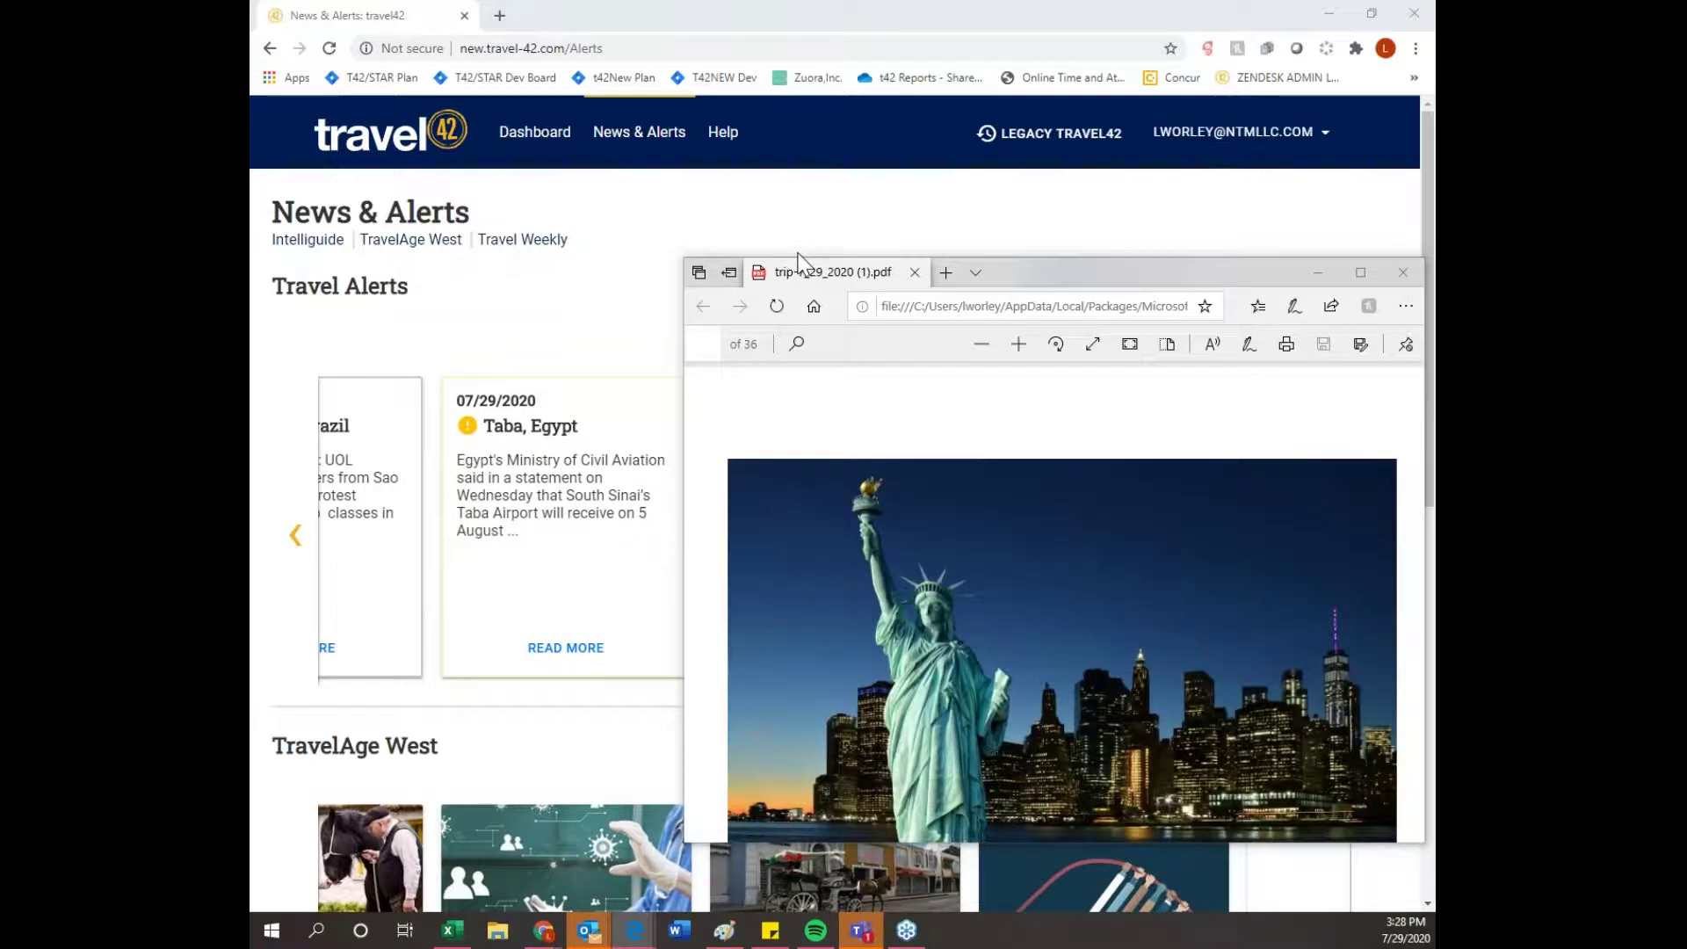
pyautogui.click(1361, 272)
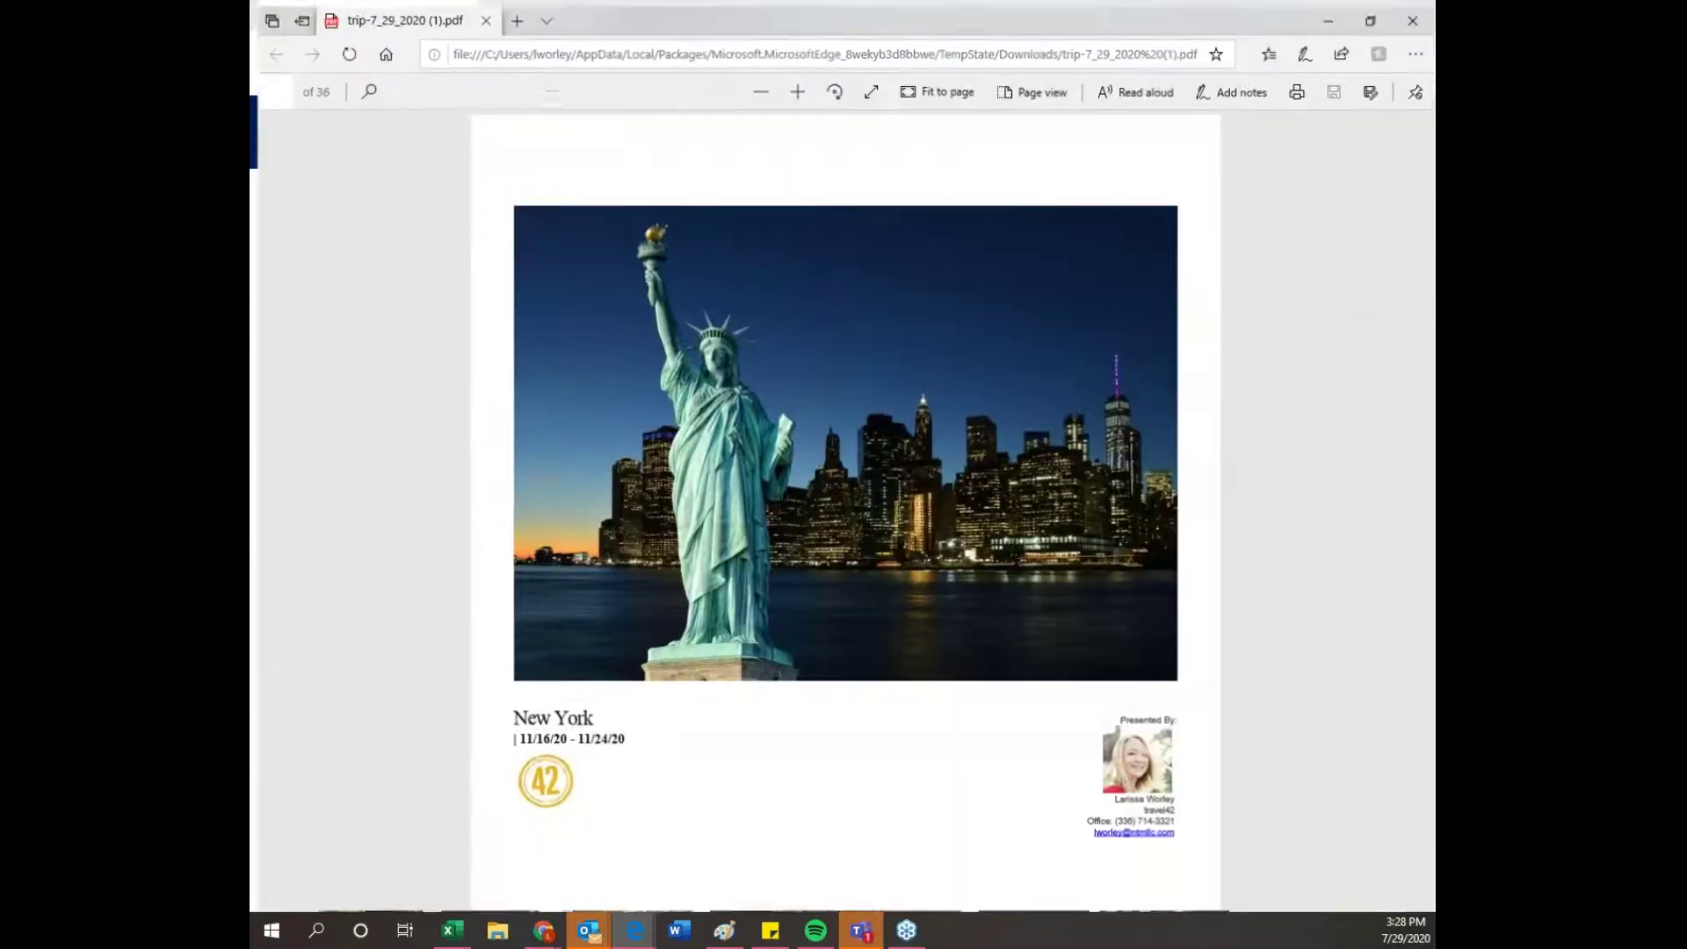
pyautogui.scroll(-3, 1212, 441)
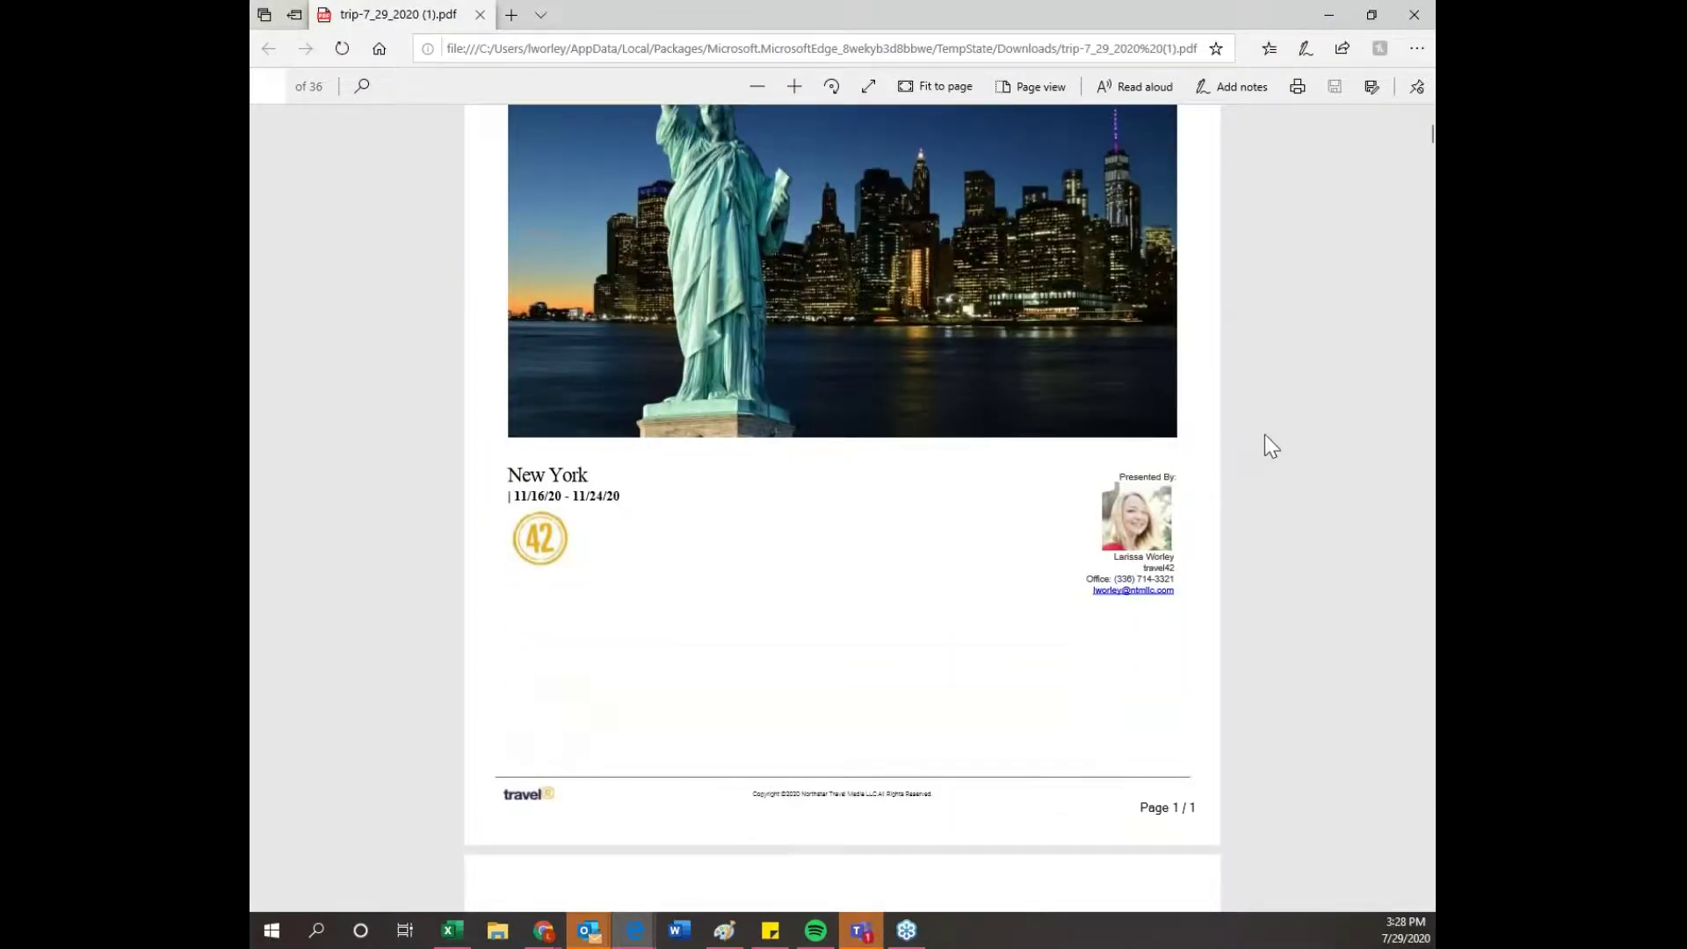
pyautogui.scroll(-2, 1276, 447)
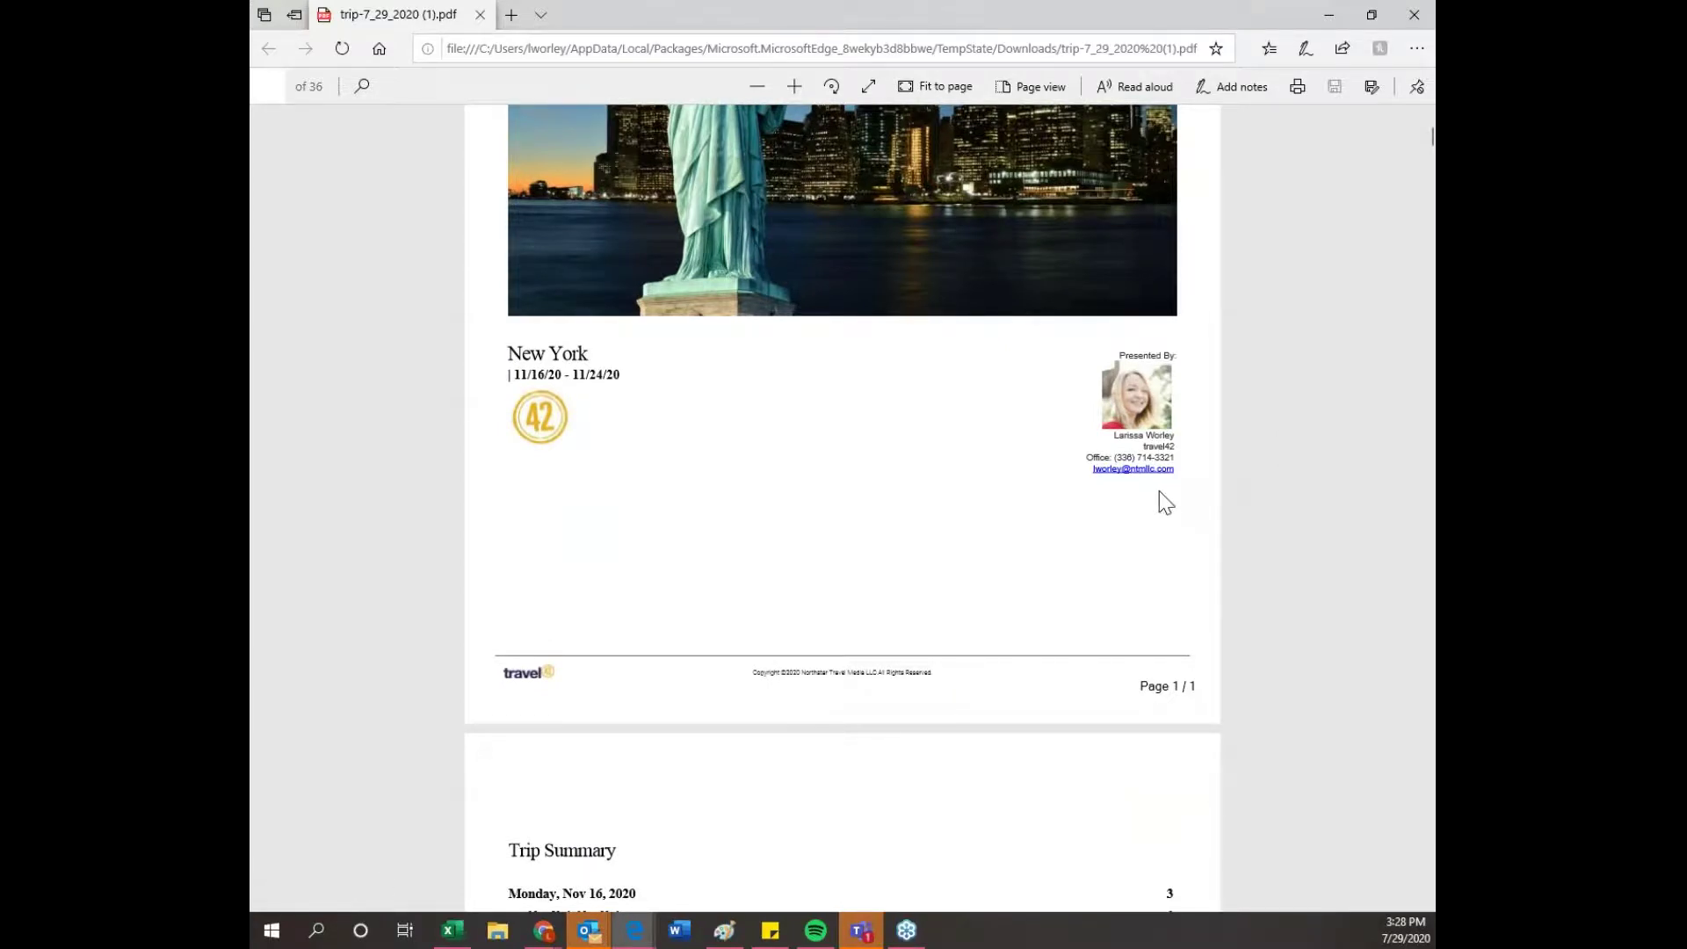
pyautogui.scroll(-8, 1161, 499)
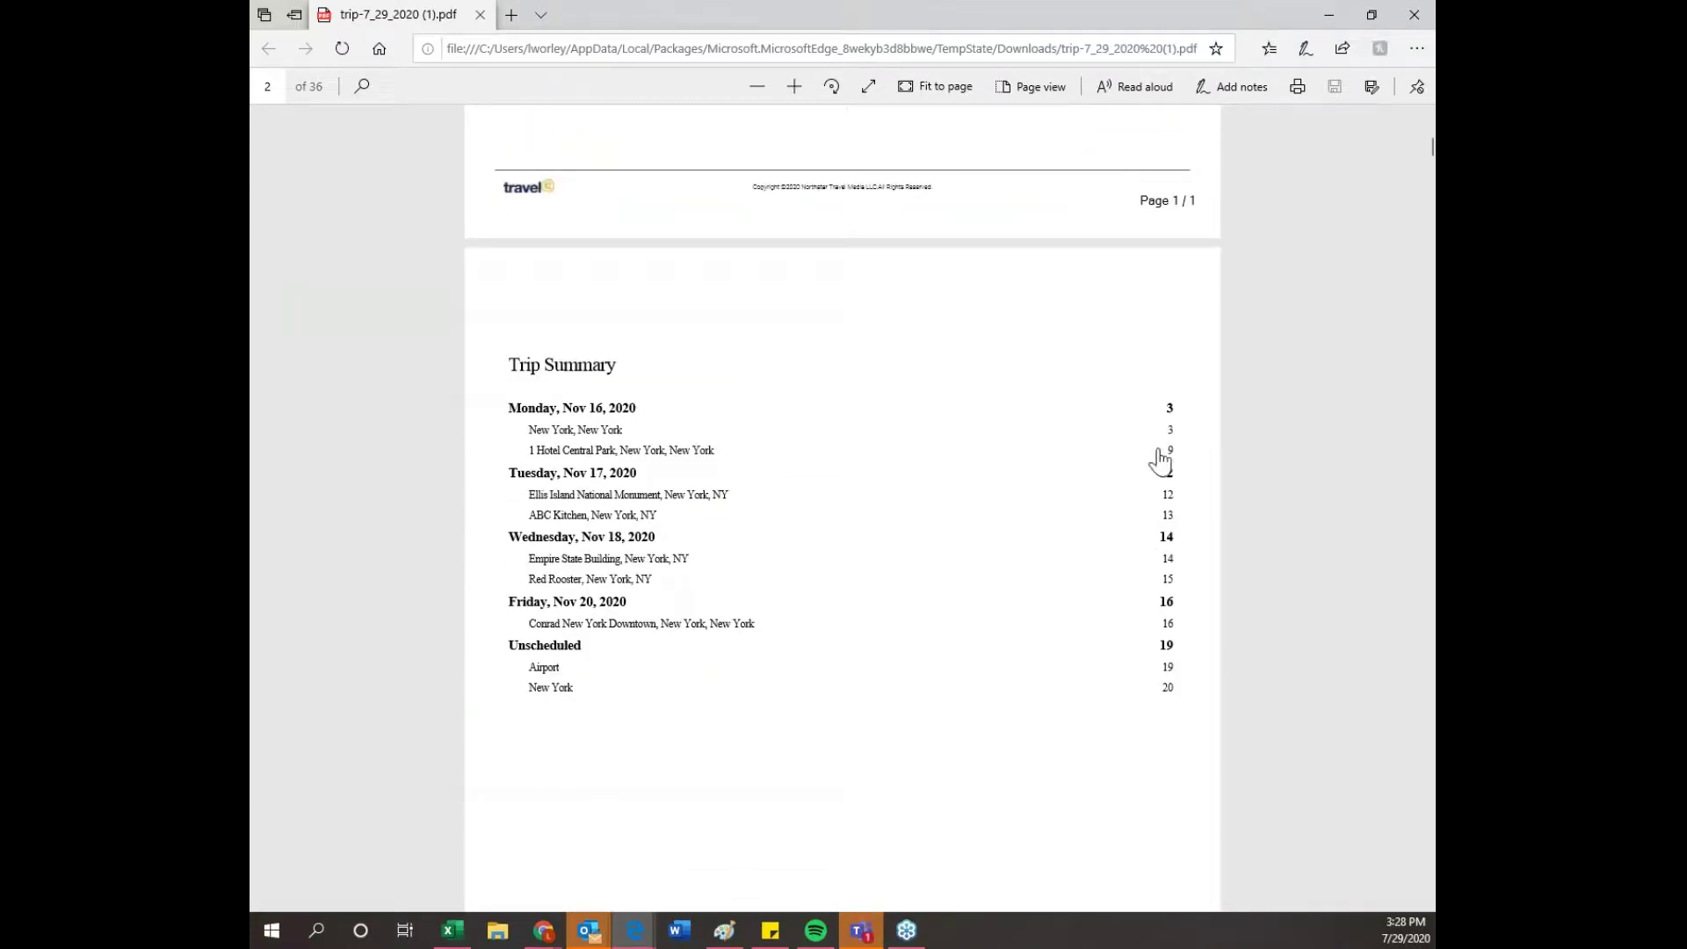
pyautogui.scroll(-10, 1196, 620)
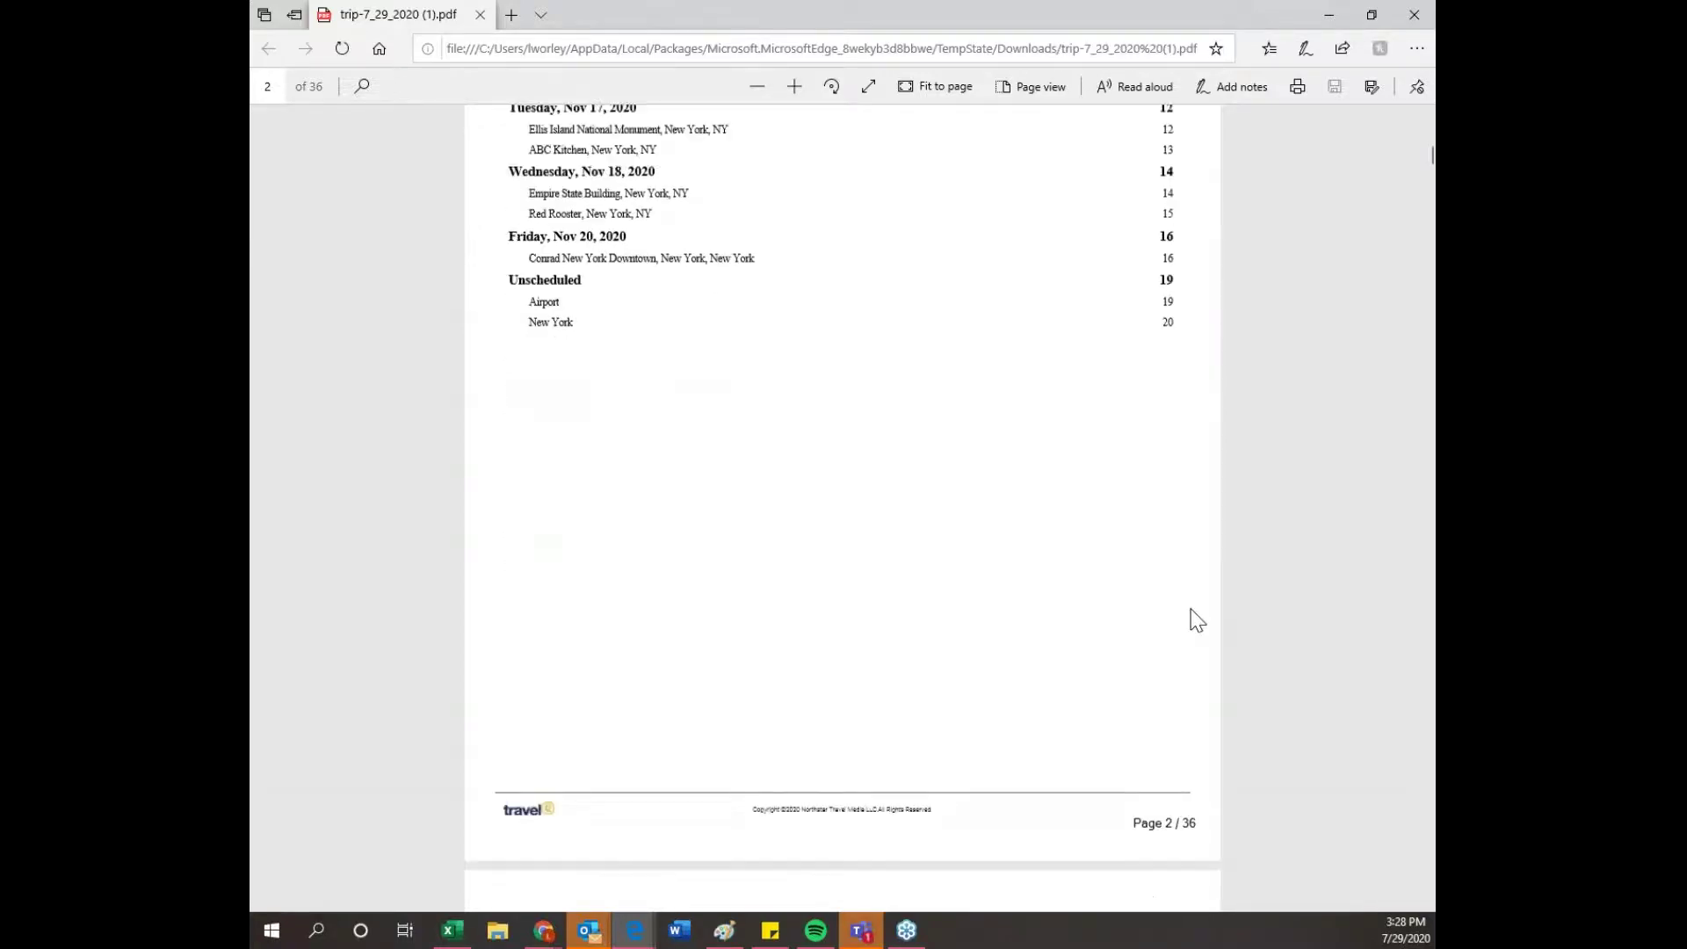
pyautogui.scroll(-1, 1197, 619)
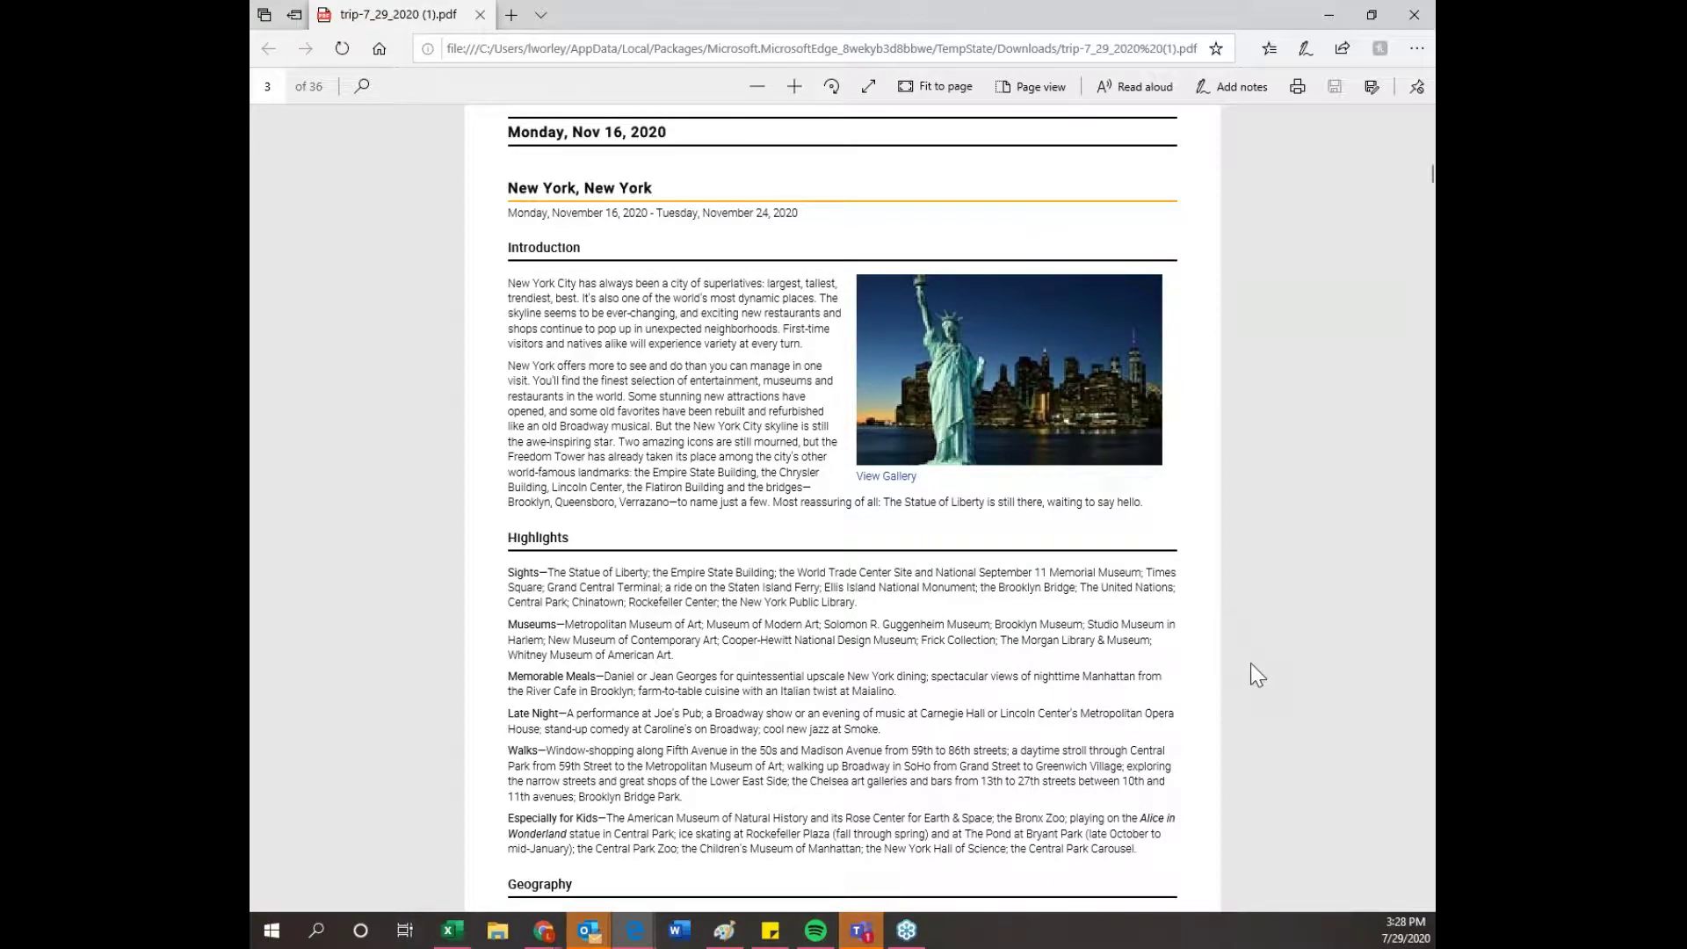
pyautogui.scroll(-3, 1260, 676)
pyautogui.scroll(-20, 1259, 677)
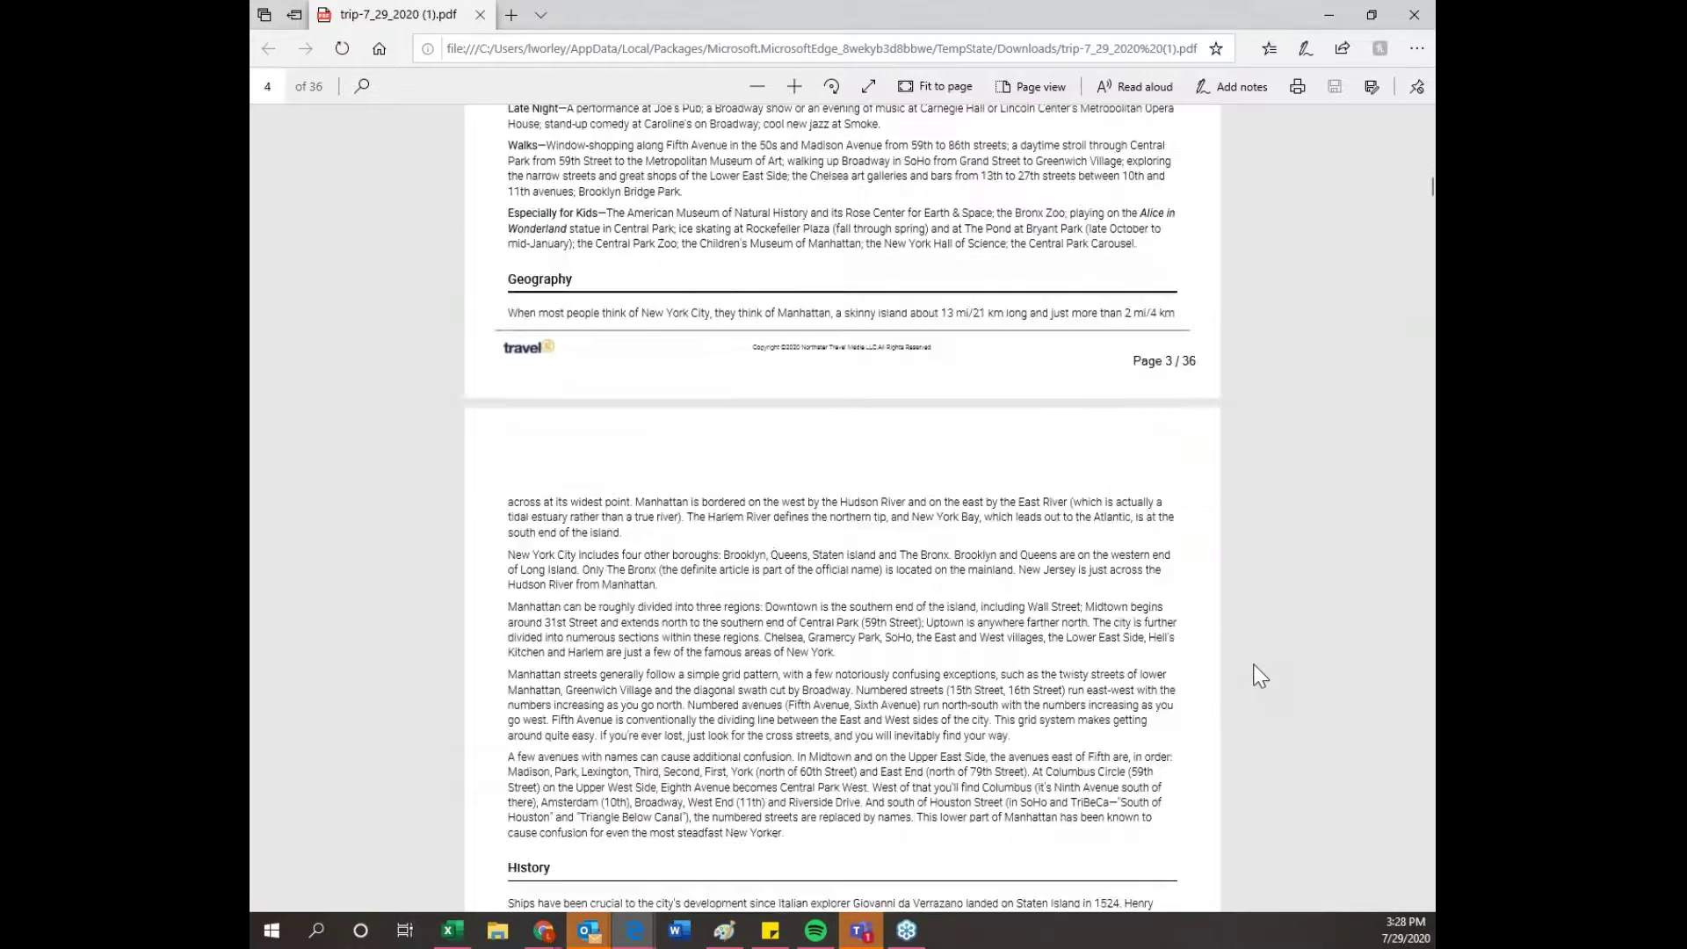
pyautogui.scroll(-20, 1260, 676)
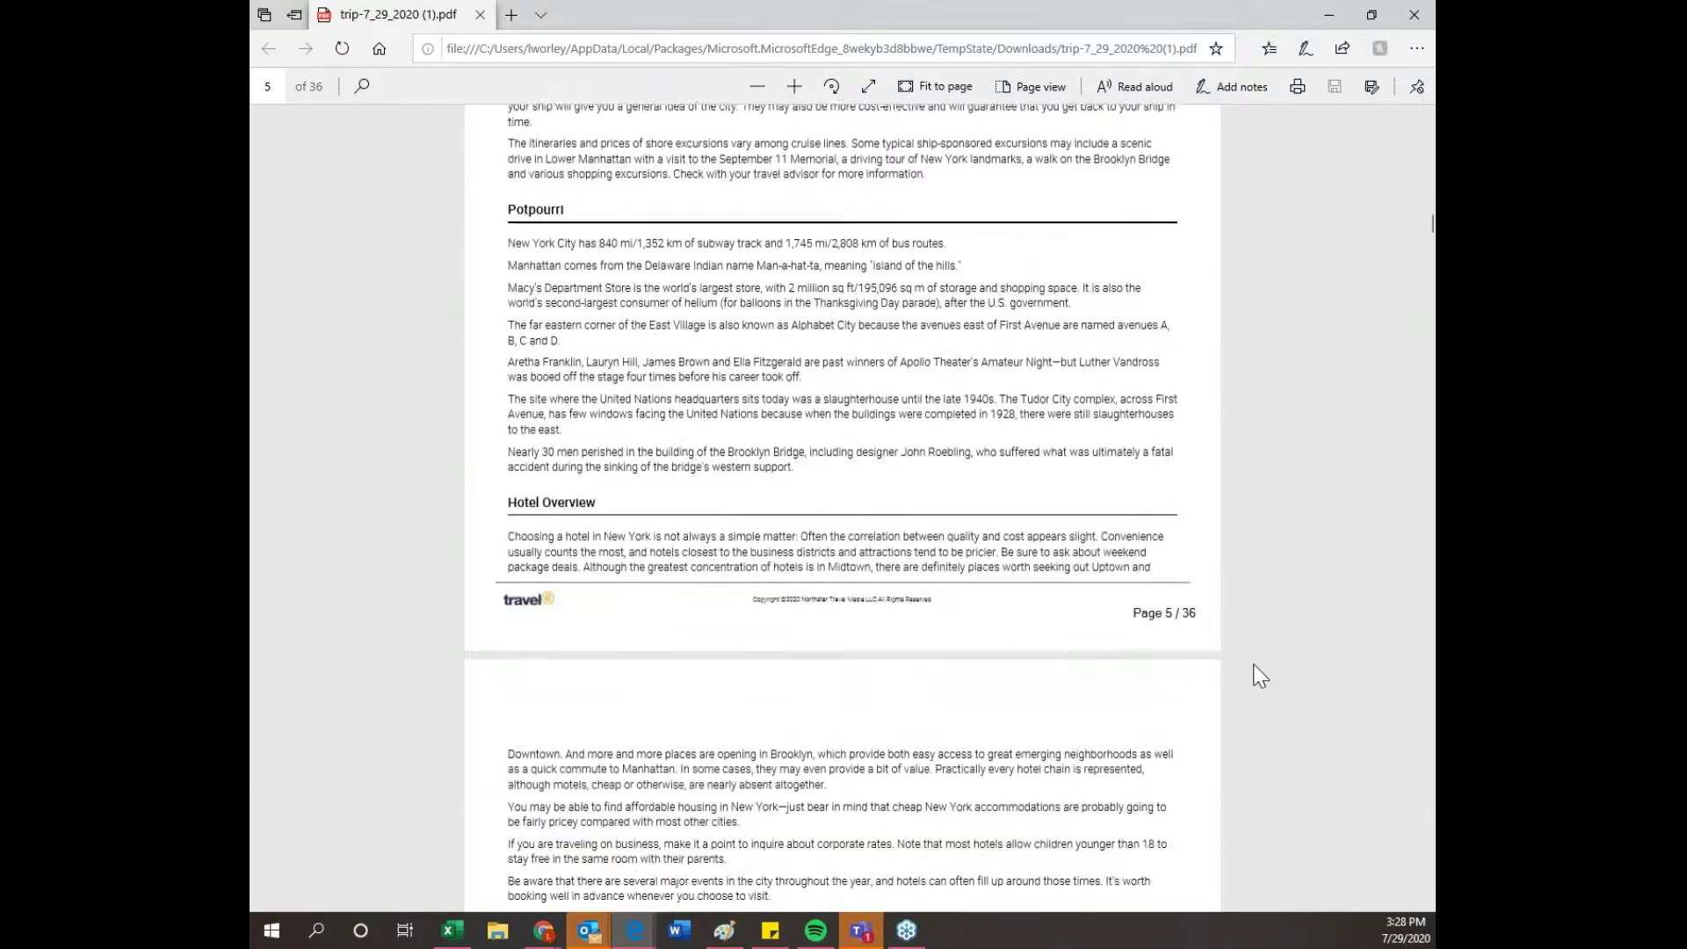
pyautogui.scroll(-15, 1260, 677)
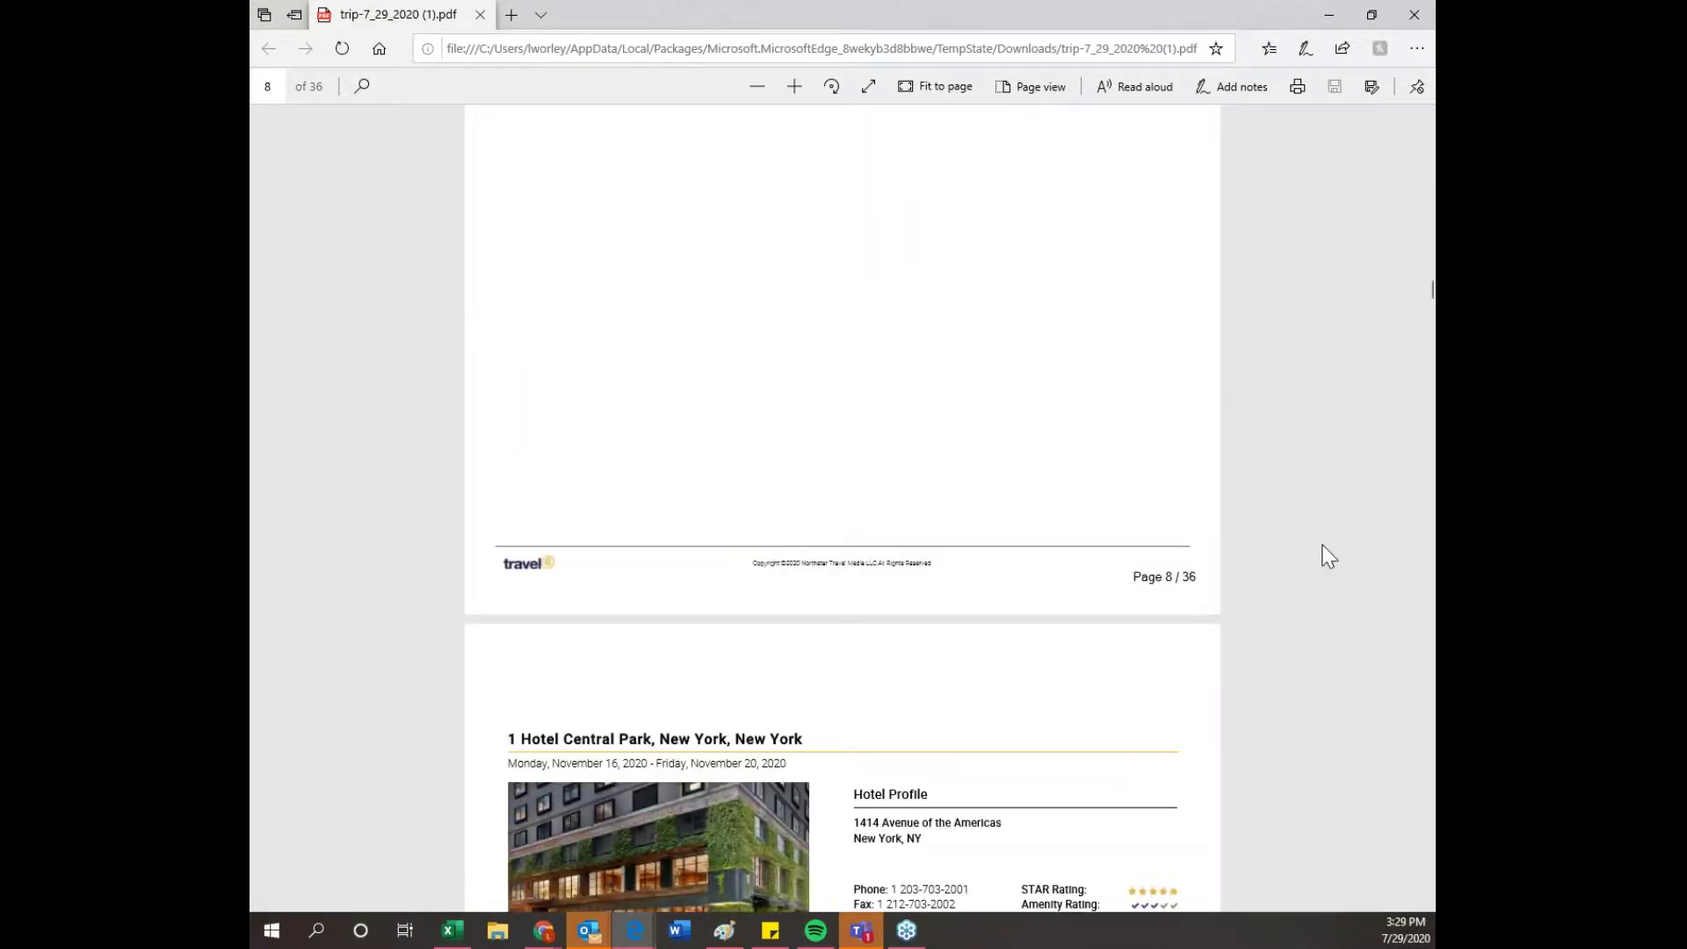
pyautogui.scroll(-10, 1309, 604)
pyautogui.scroll(-15, 1315, 620)
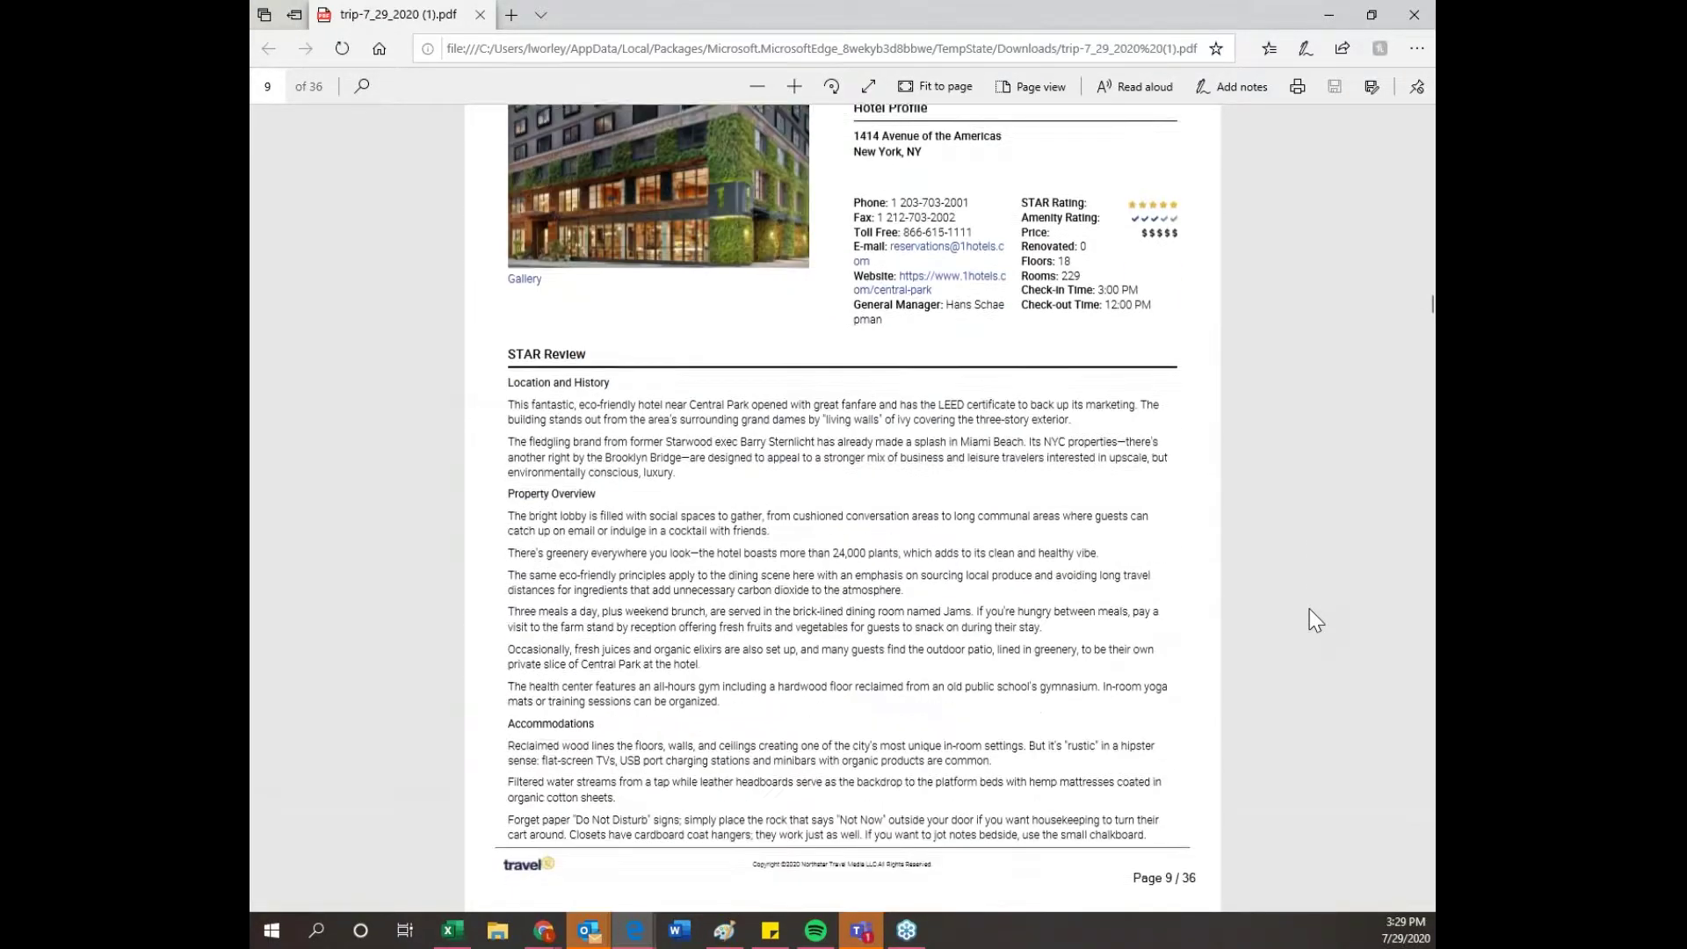
pyautogui.scroll(-15, 1315, 620)
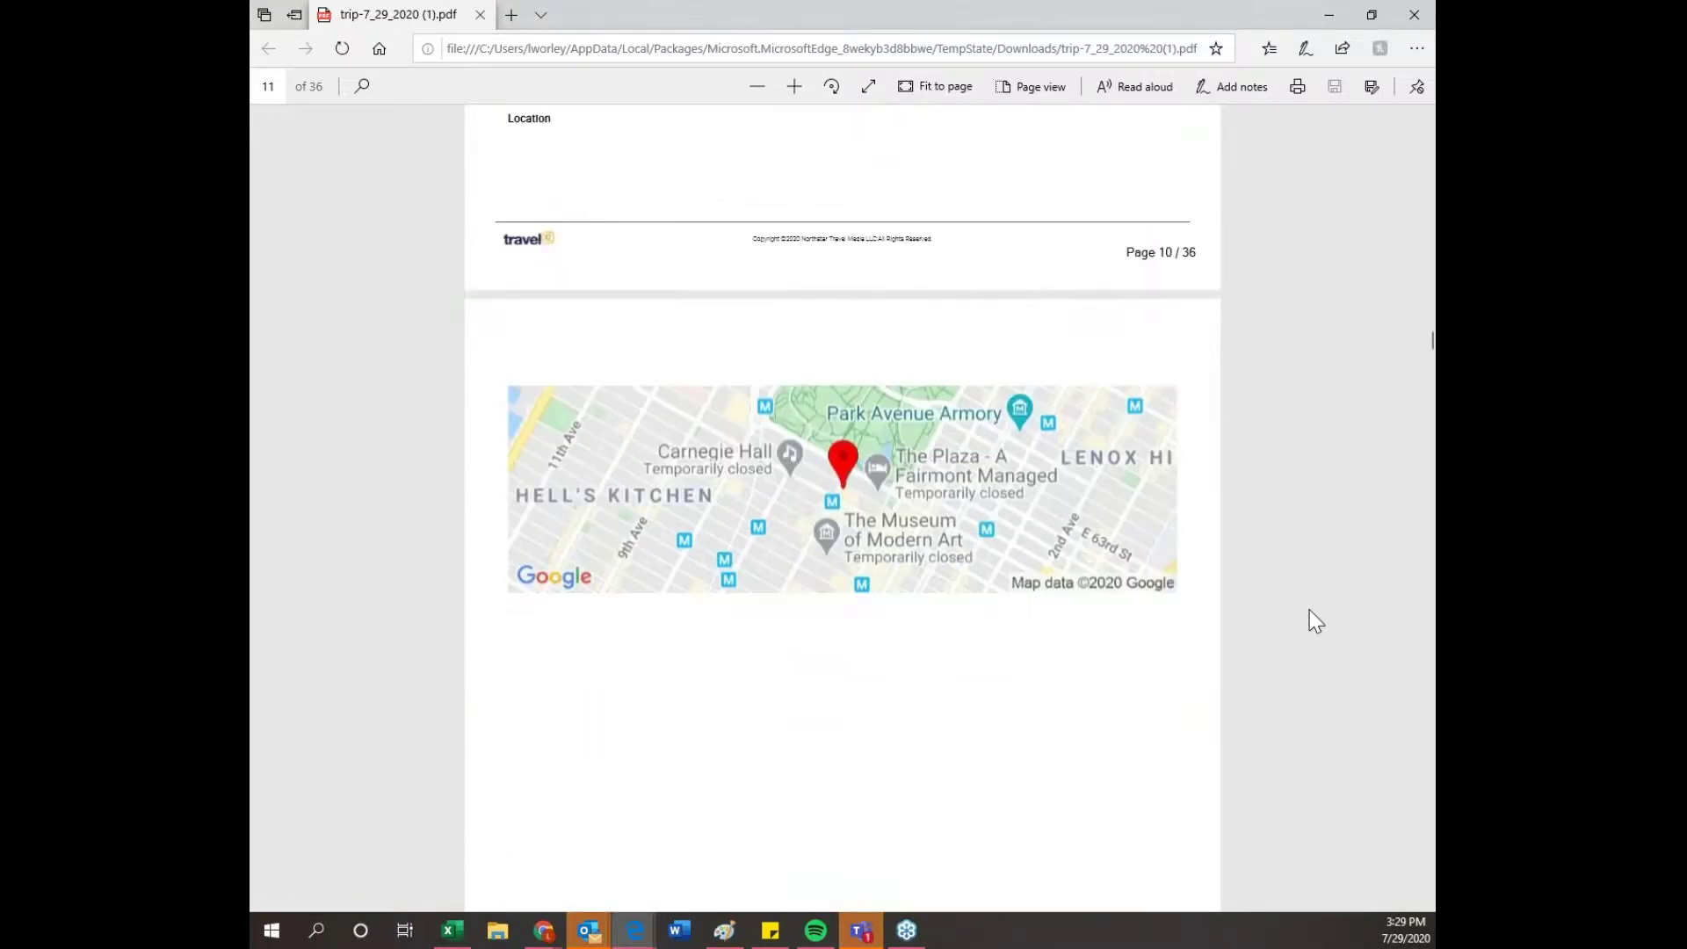
pyautogui.scroll(-4, 1315, 620)
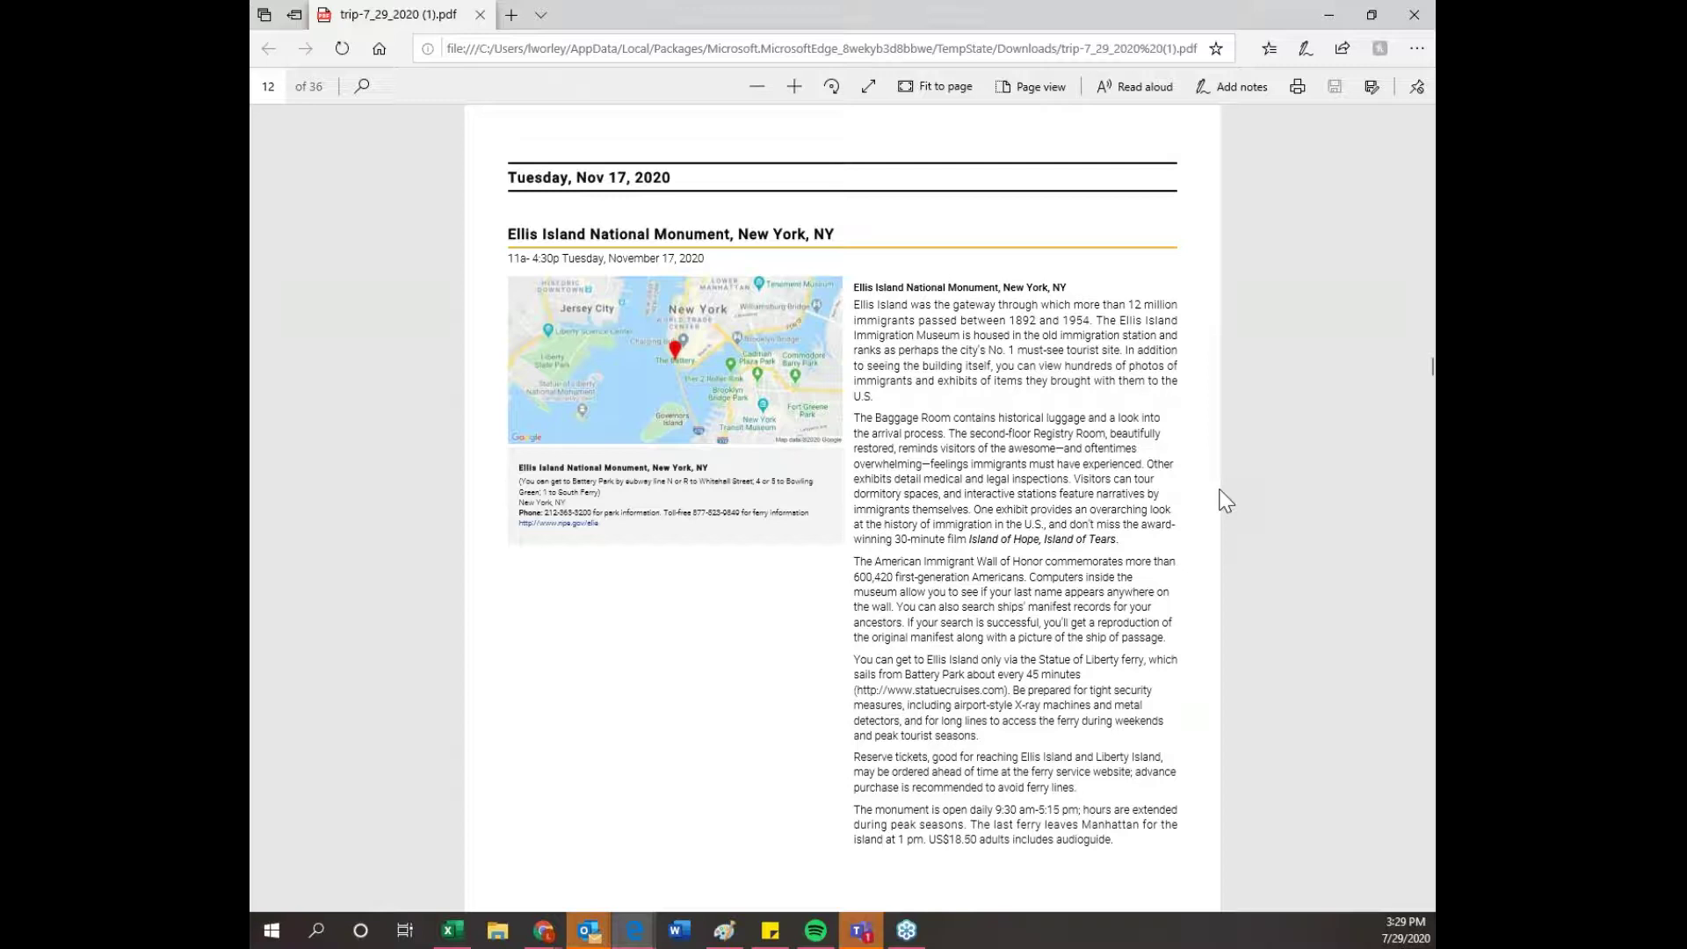
# - Scroll on to page 36, then drag the scrollbar back to the New York cover page
pyautogui.scroll(-2, 1058, 634)
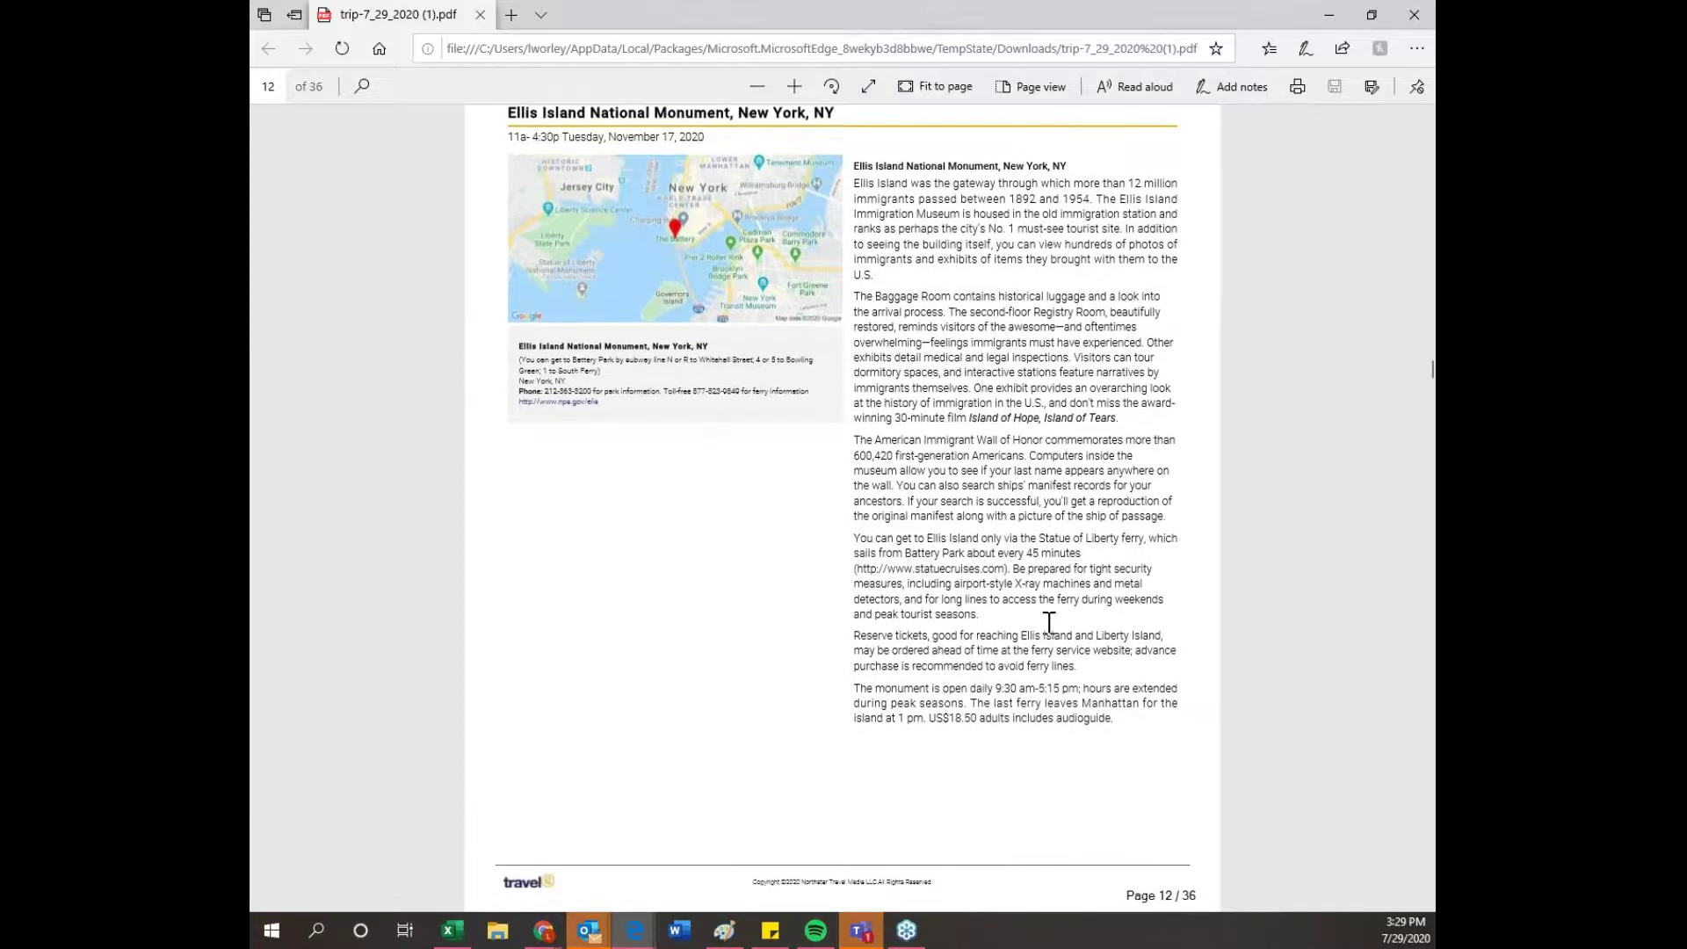
pyautogui.scroll(-5, 905, 567)
pyautogui.scroll(-15, 905, 566)
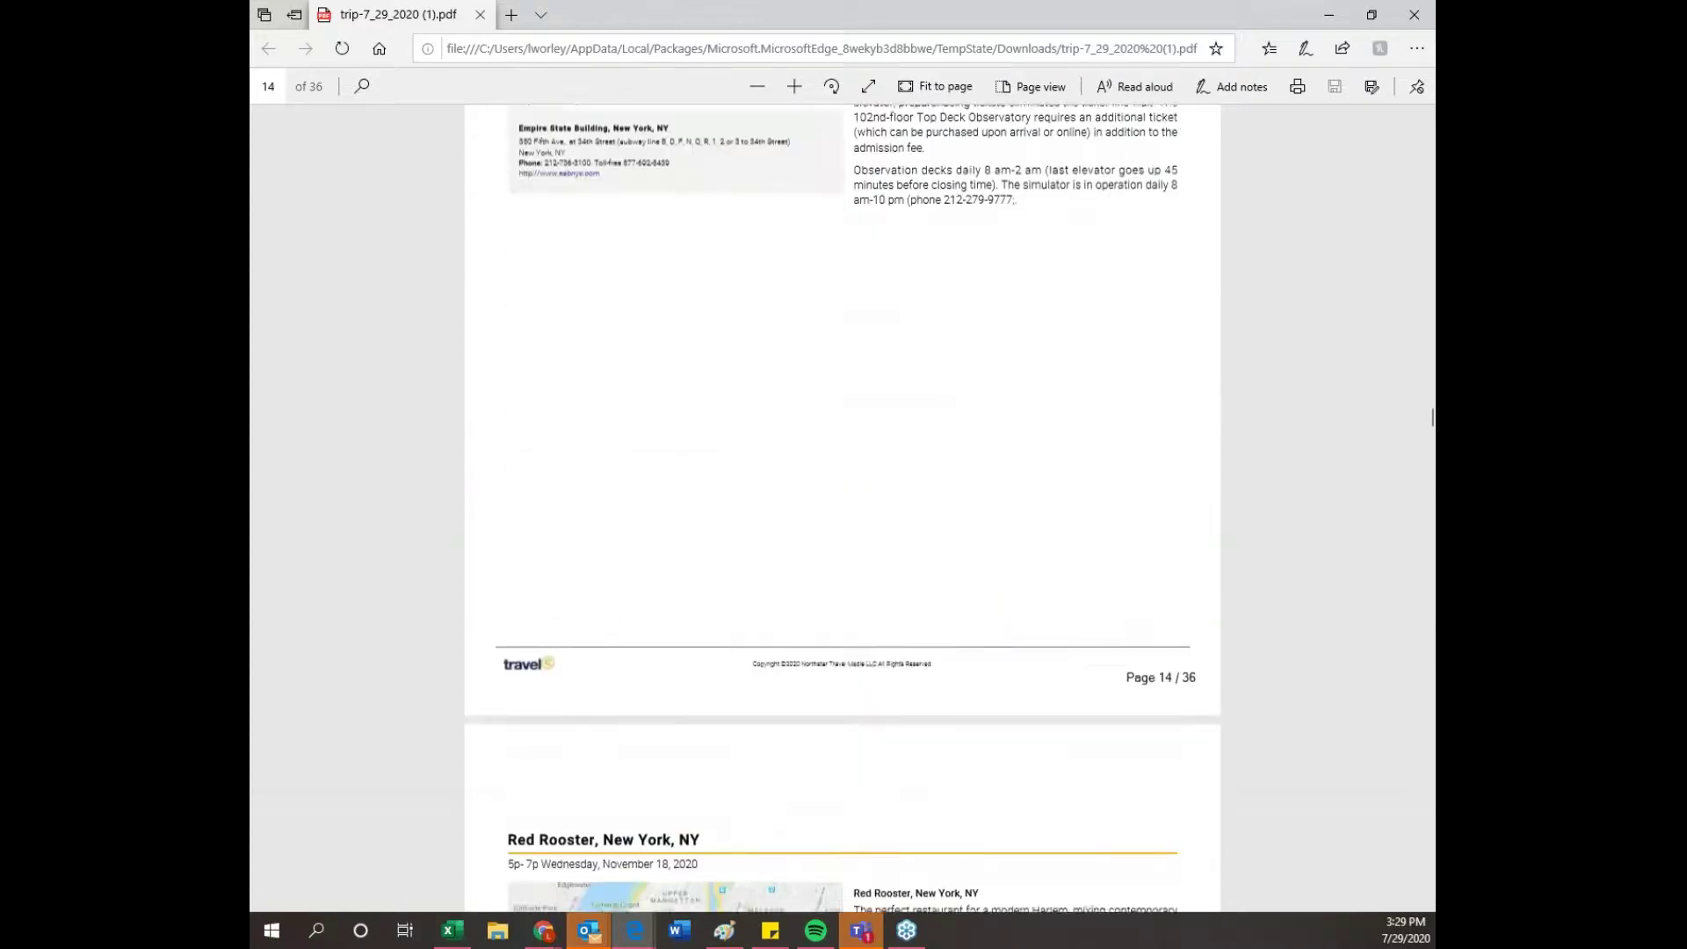
pyautogui.scroll(-15, 918, 591)
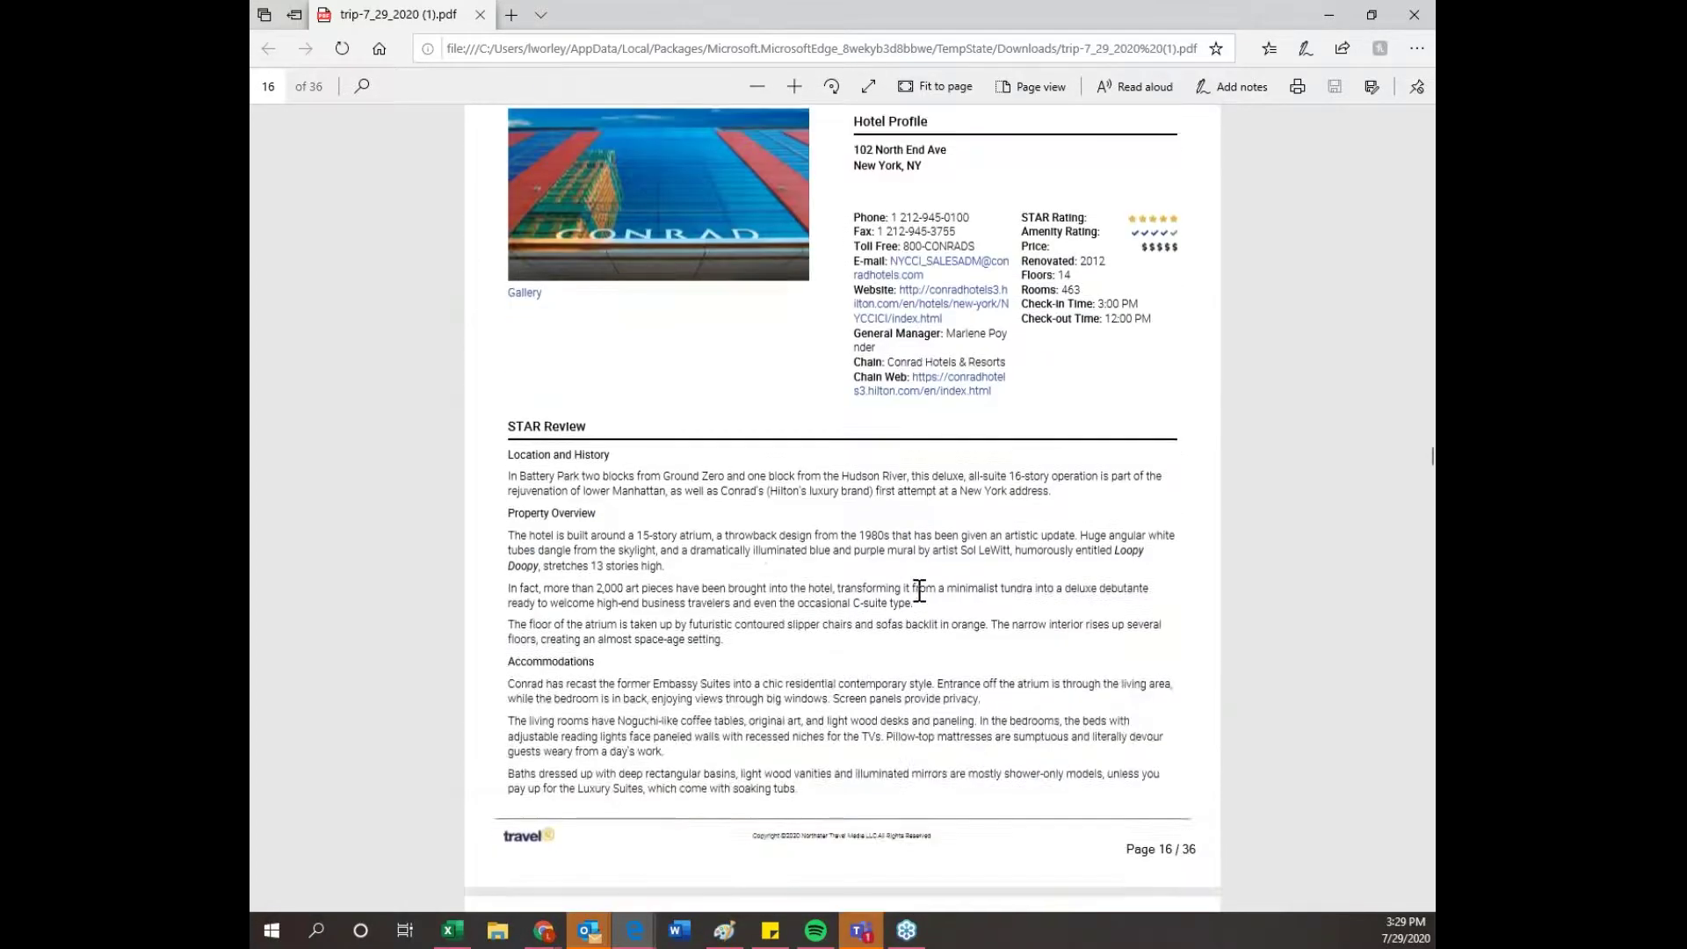
pyautogui.scroll(-15, 926, 597)
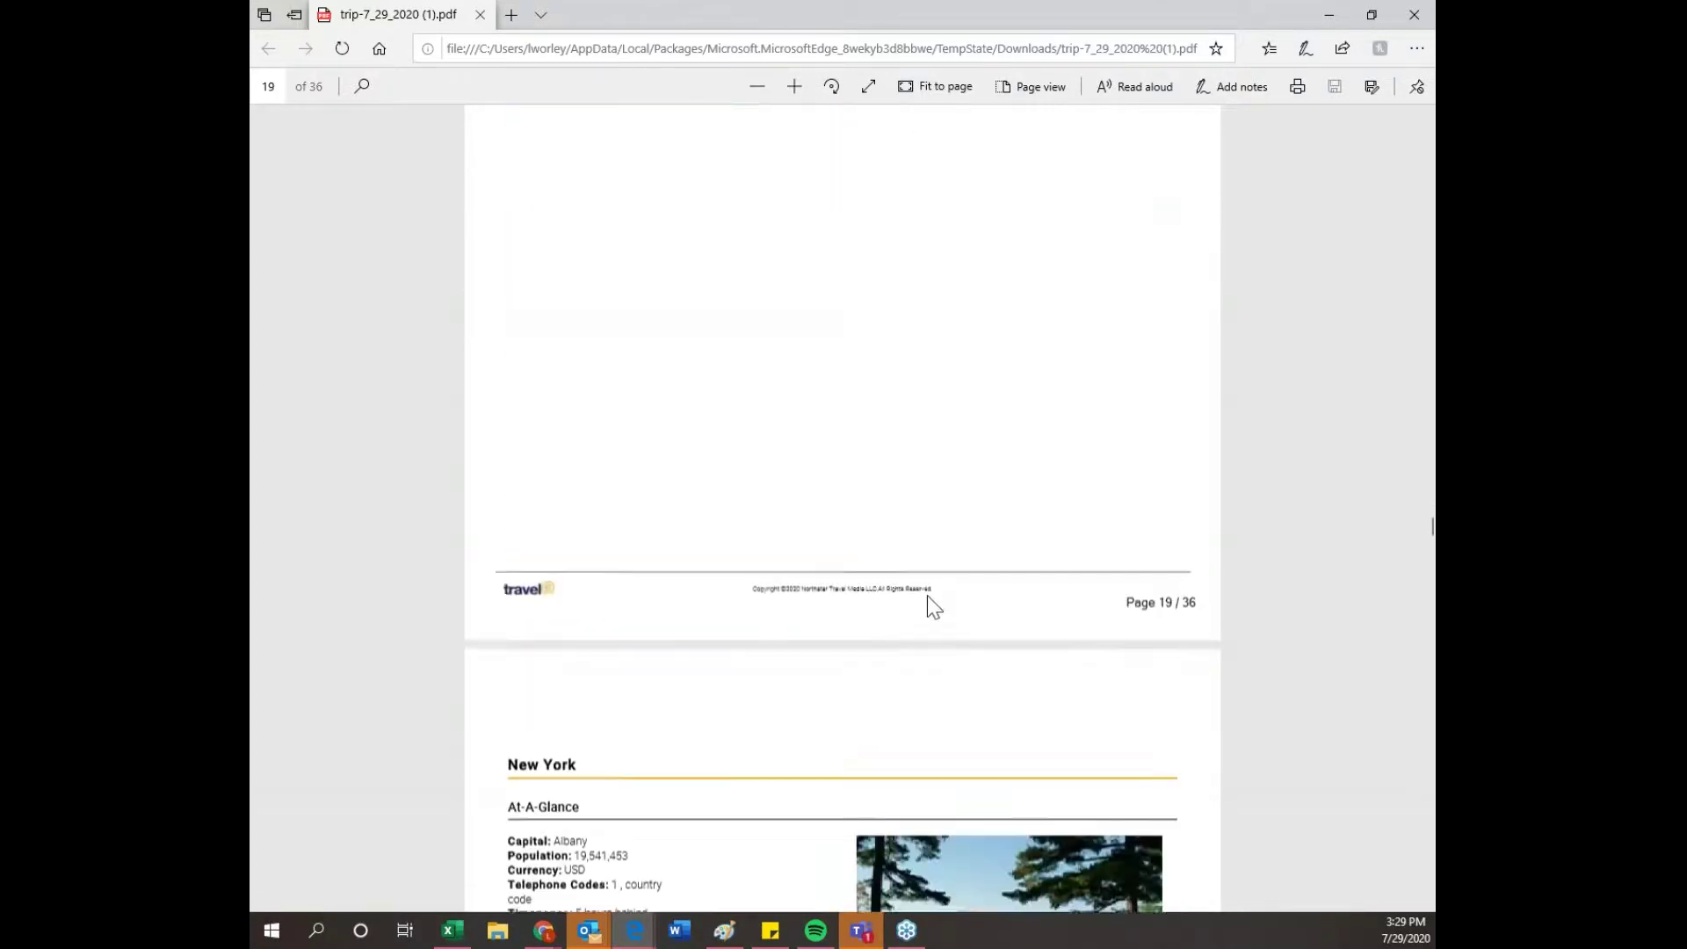
pyautogui.scroll(-15, 926, 597)
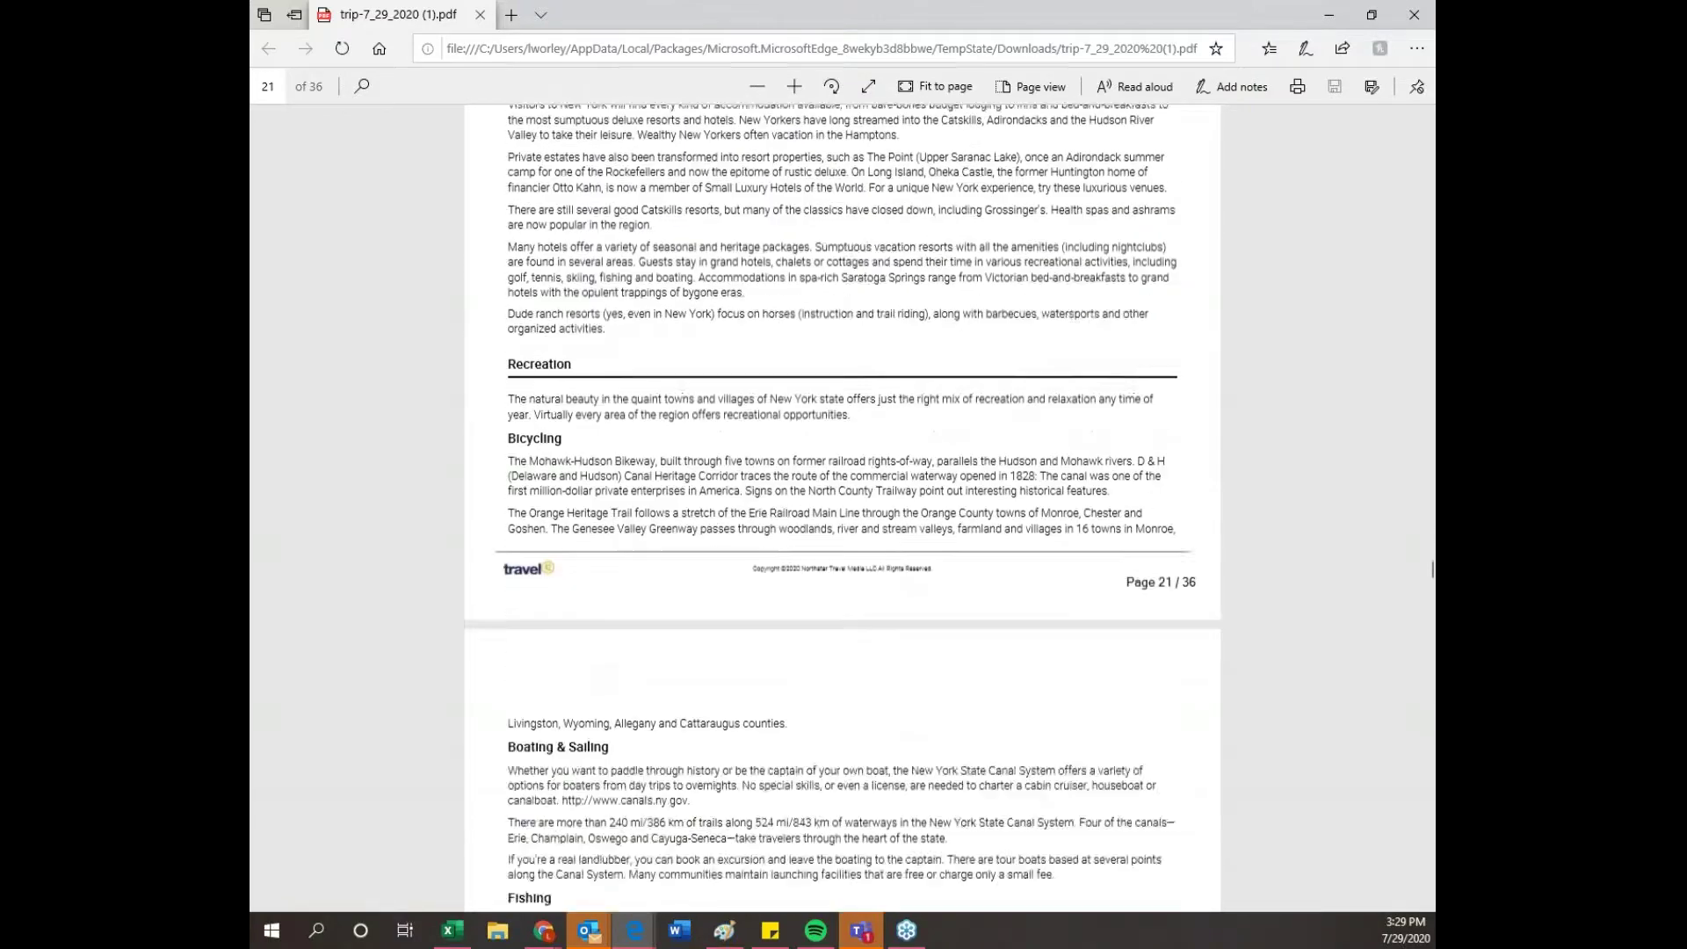
pyautogui.scroll(-15, 1291, 407)
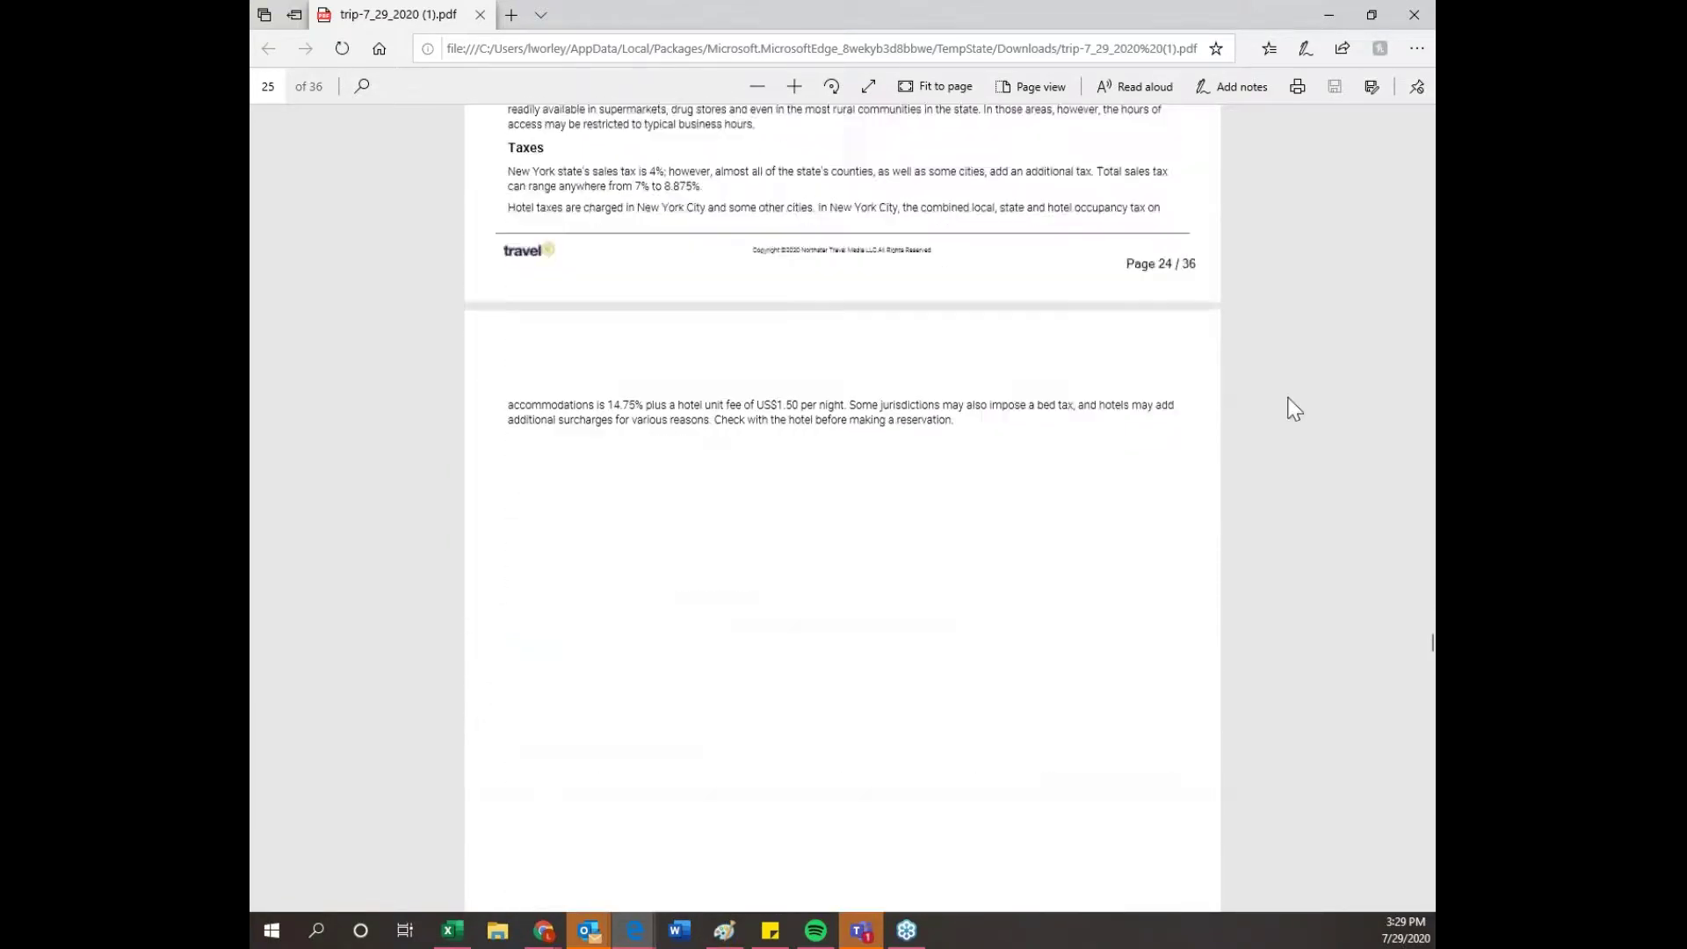
pyautogui.scroll(-8, 801, 580)
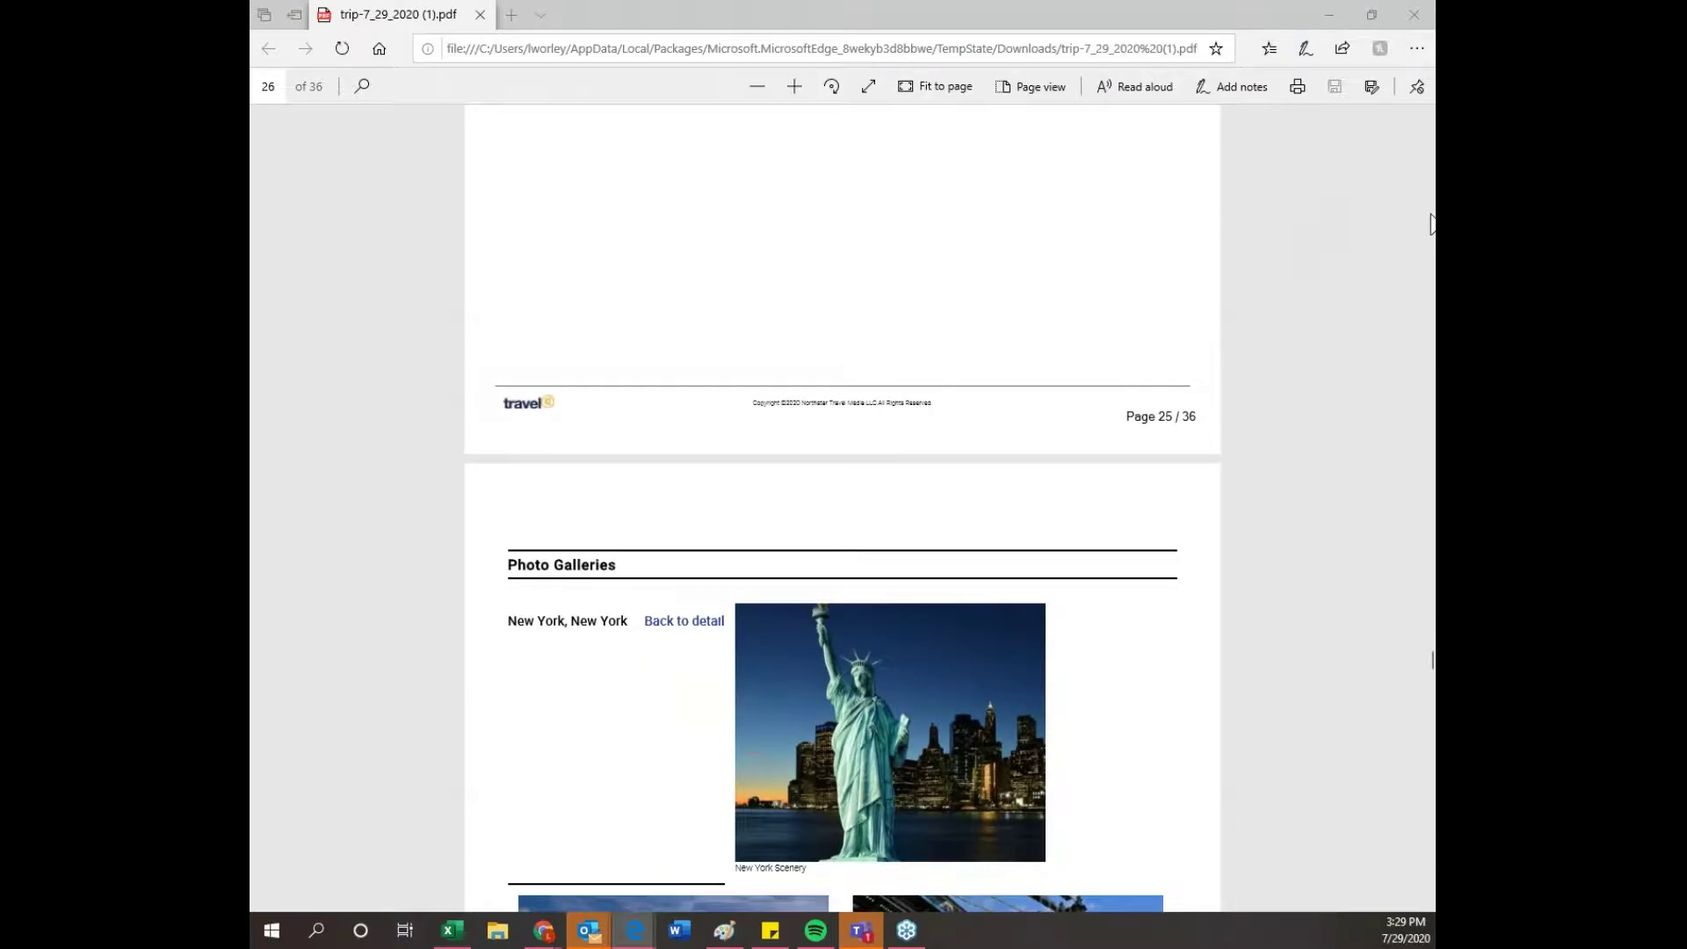
pyautogui.scroll(-9, 964, 414)
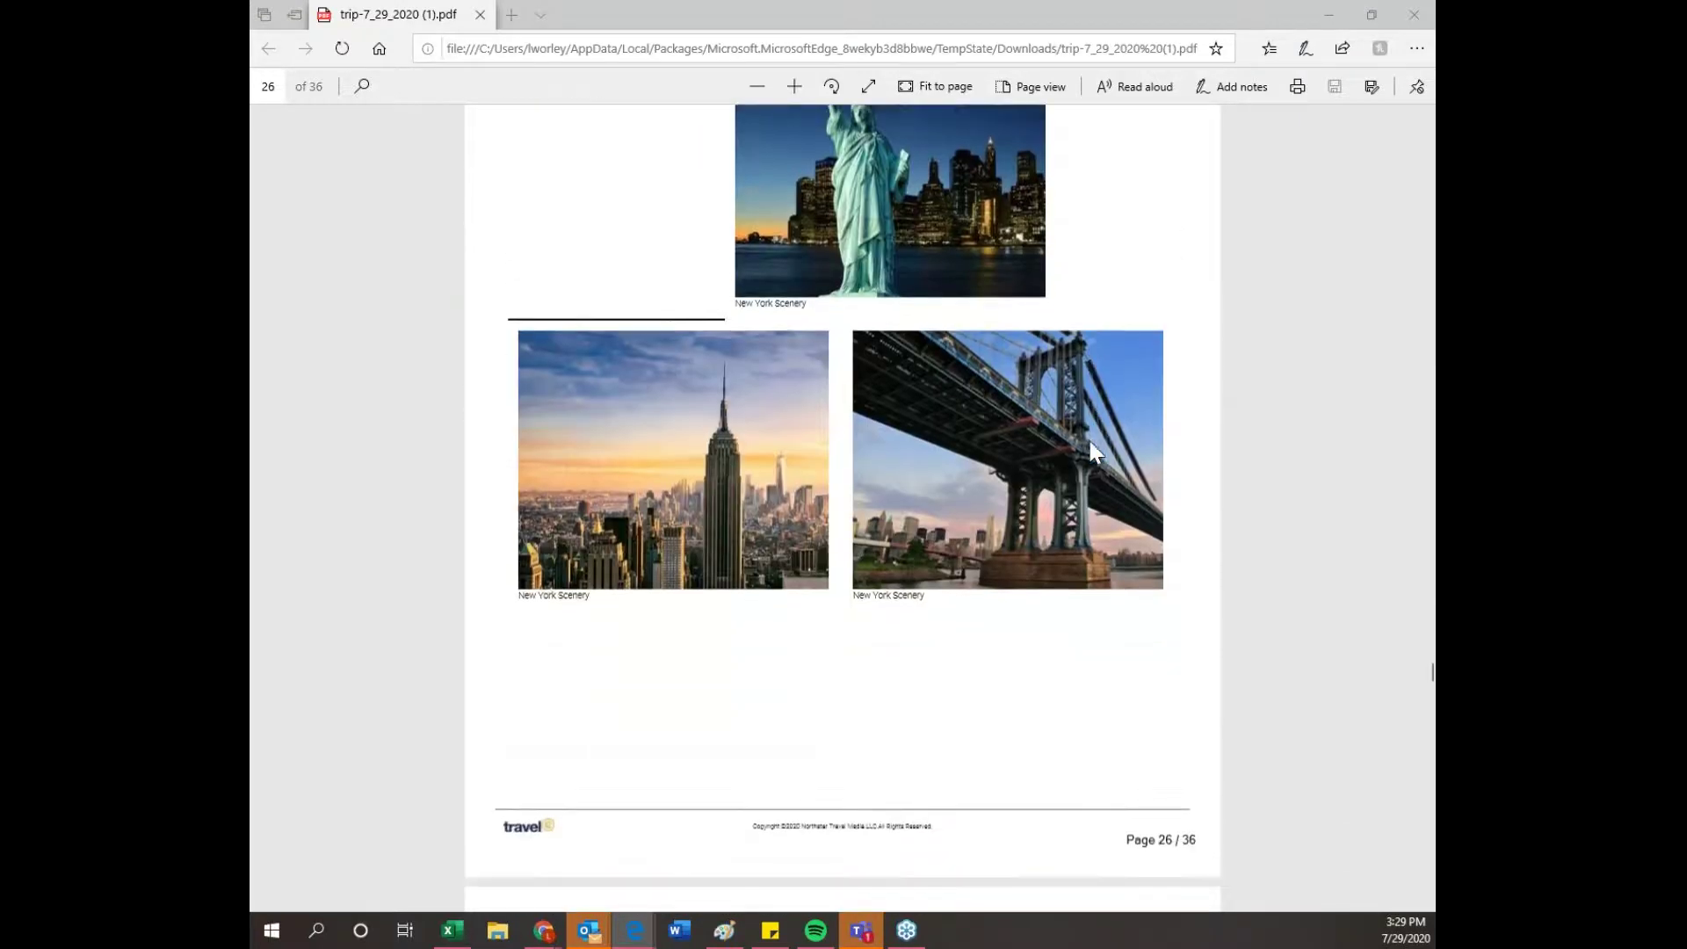
pyautogui.scroll(-3, 1098, 453)
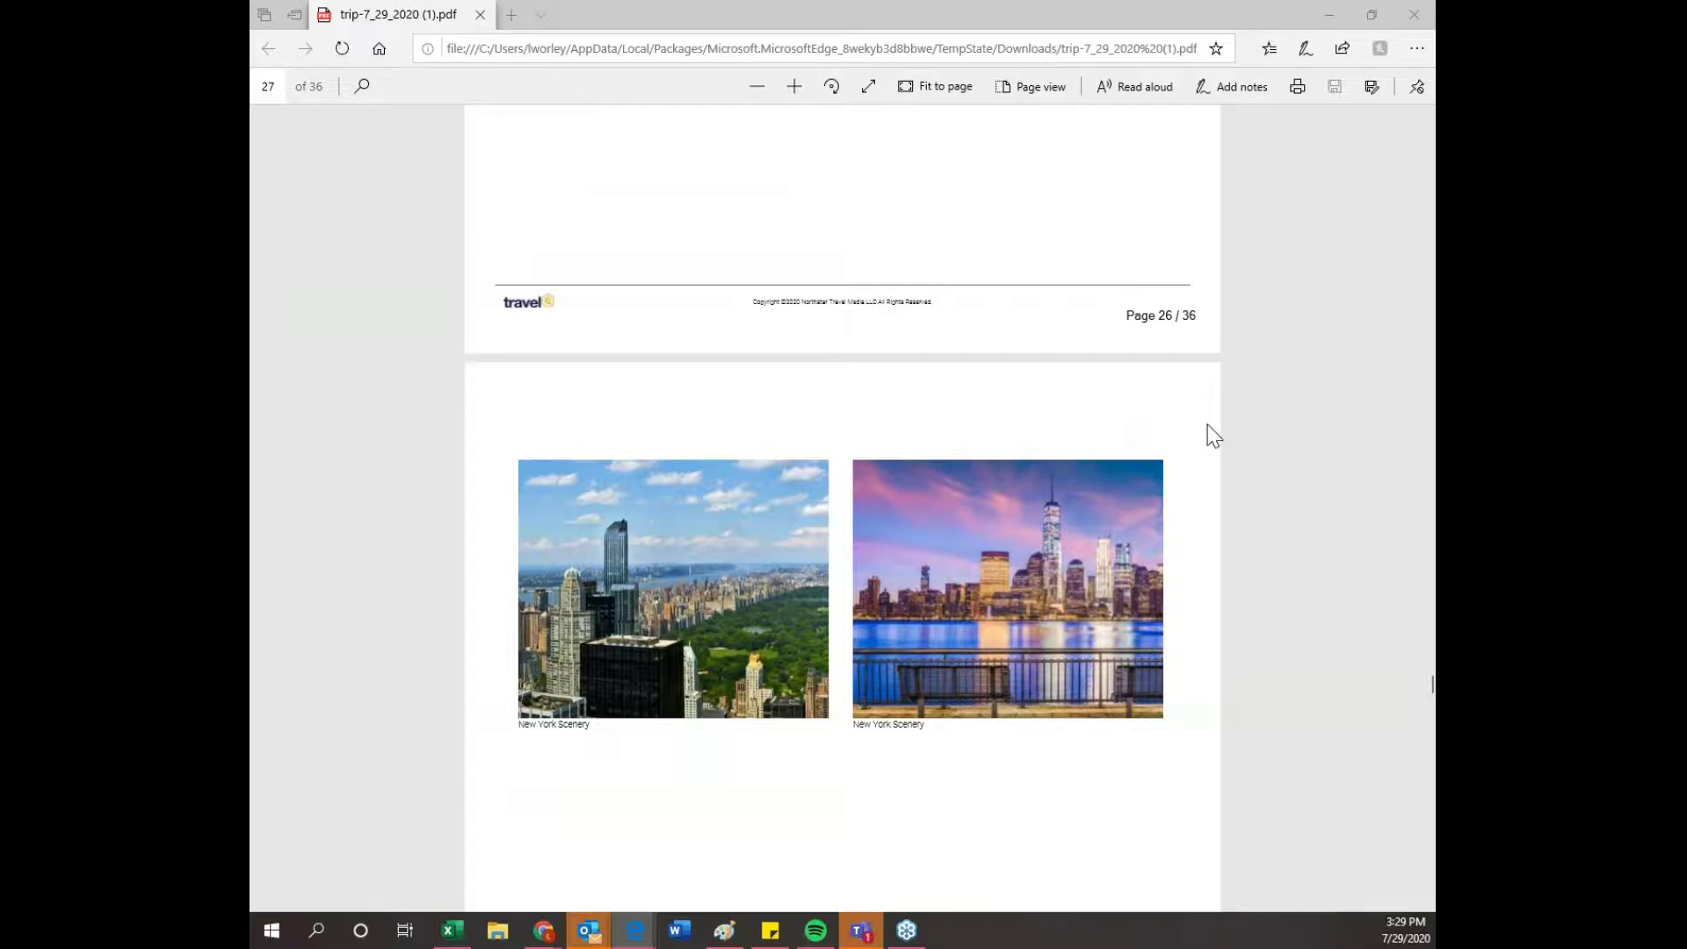
pyautogui.scroll(-15, 1281, 453)
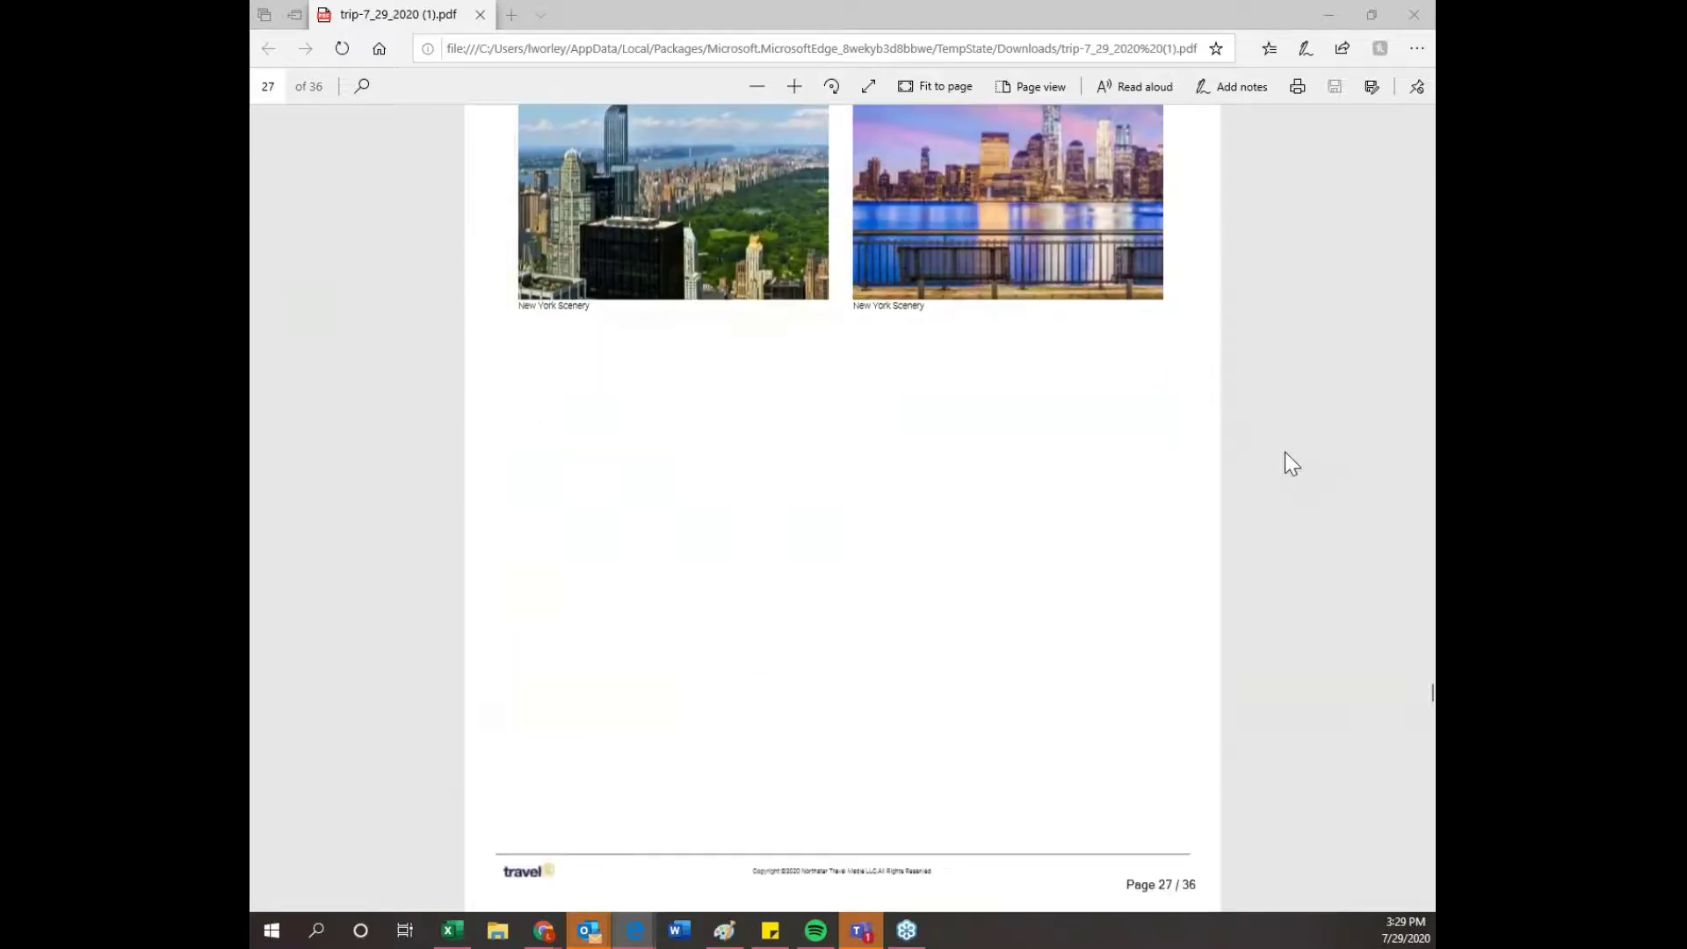
pyautogui.scroll(-20, 1293, 452)
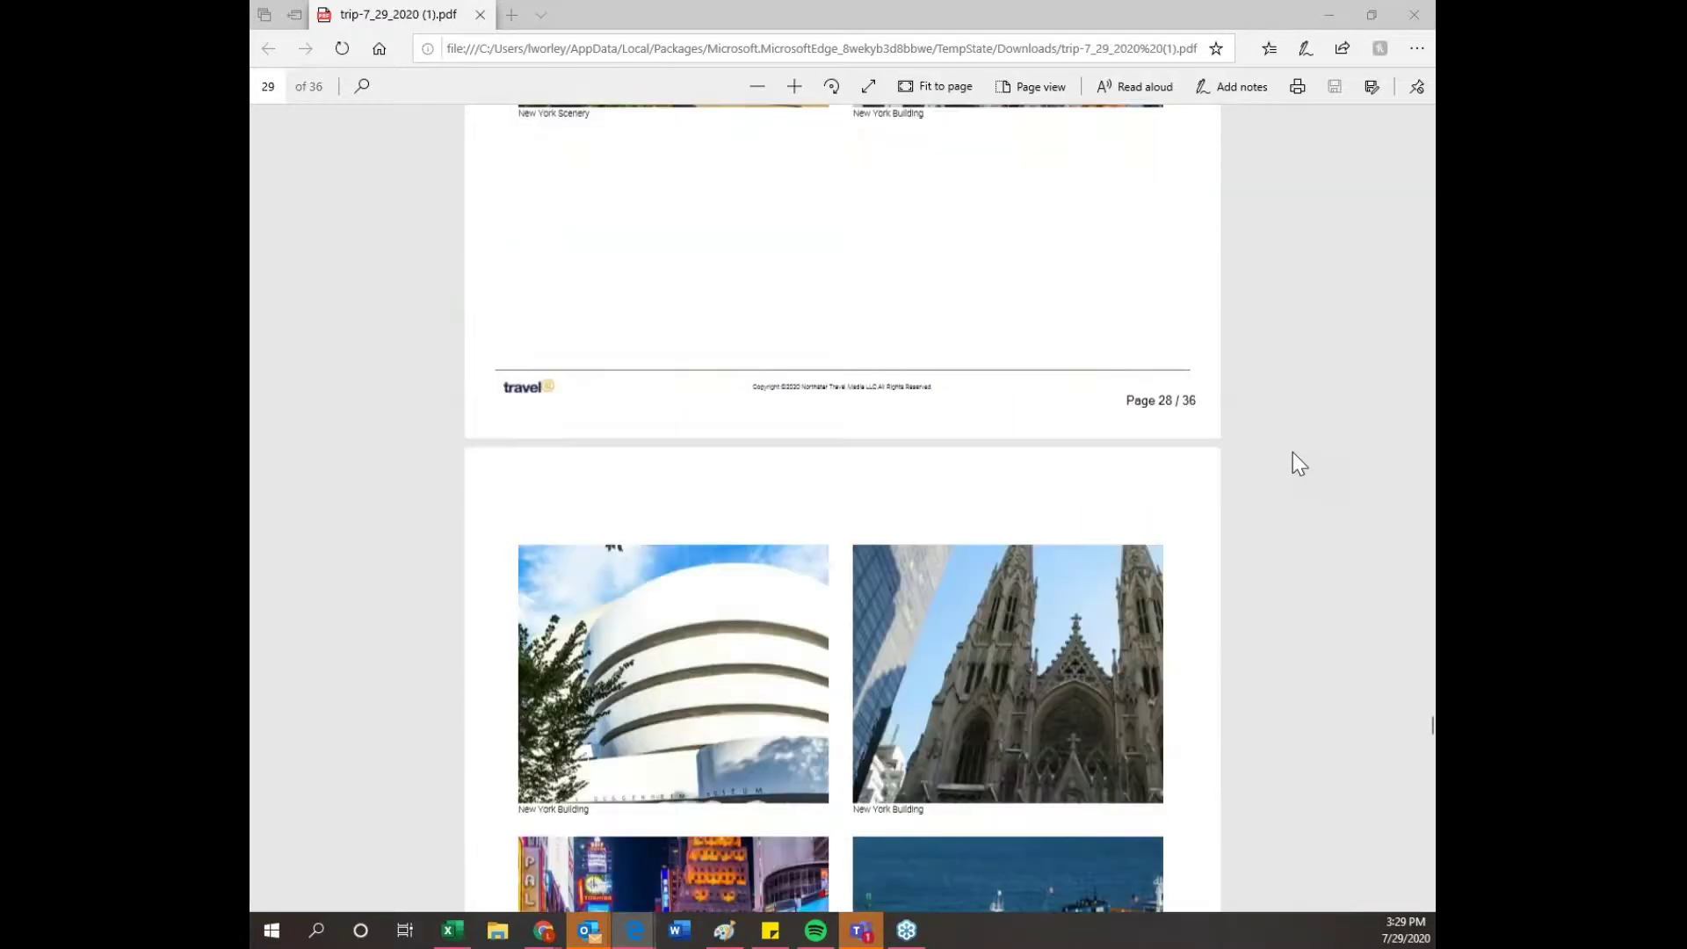
pyautogui.scroll(-20, 1293, 451)
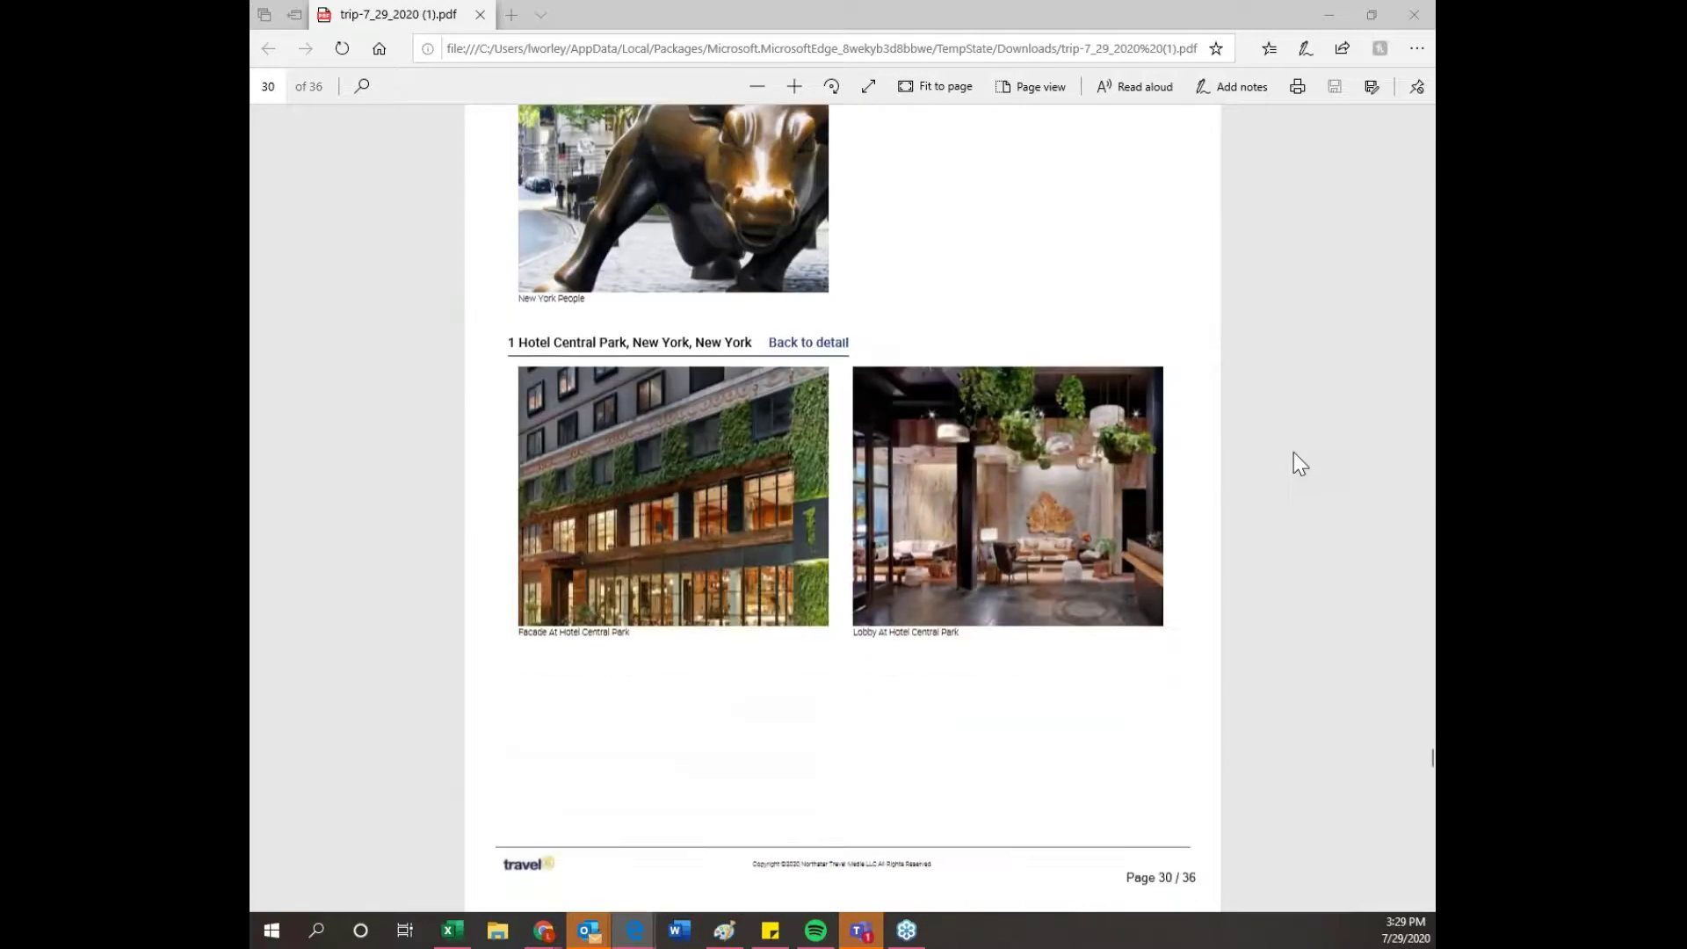
pyautogui.scroll(-10, 1293, 452)
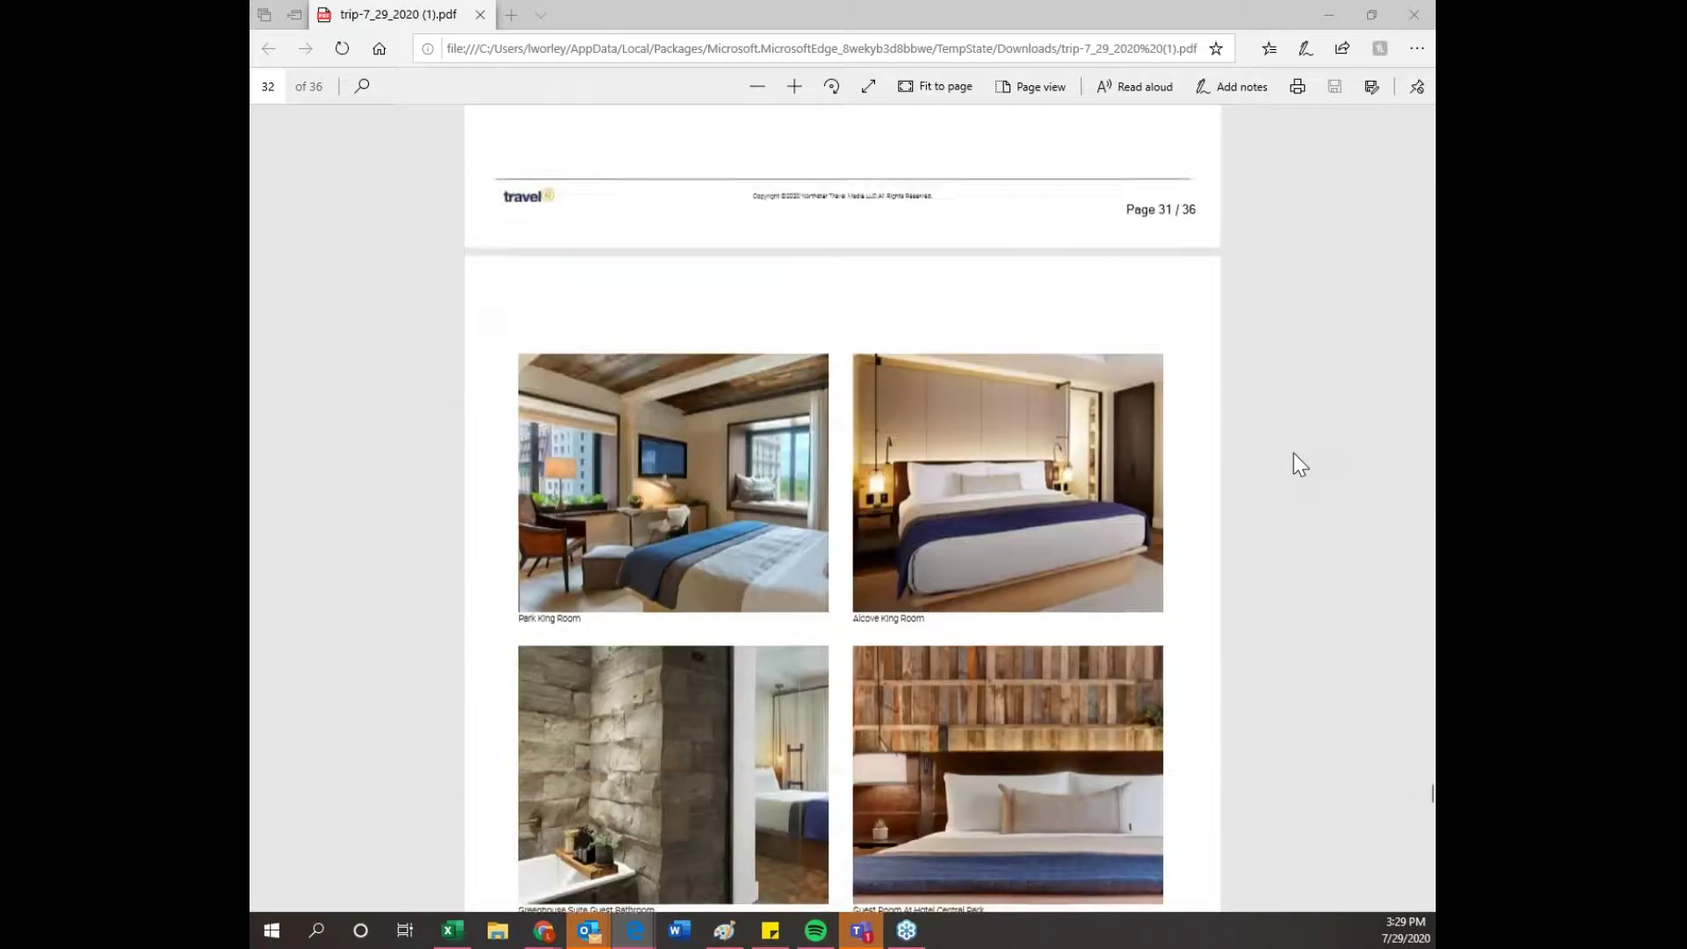
pyautogui.scroll(-20, 1324, 582)
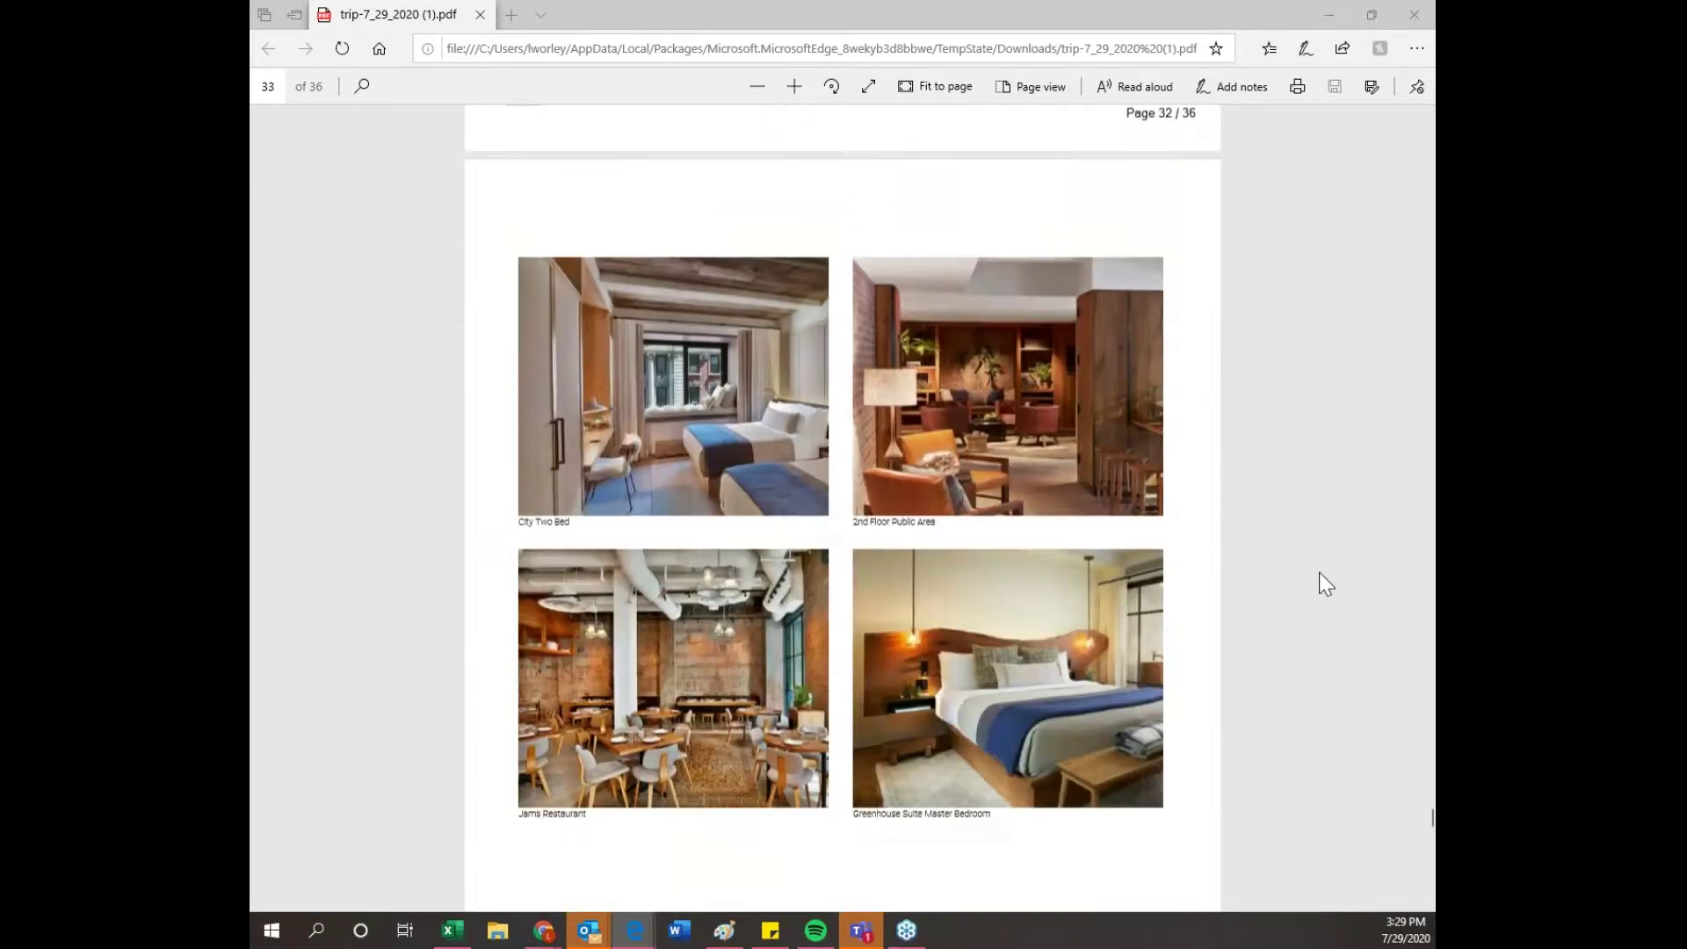
pyautogui.scroll(-20, 1322, 580)
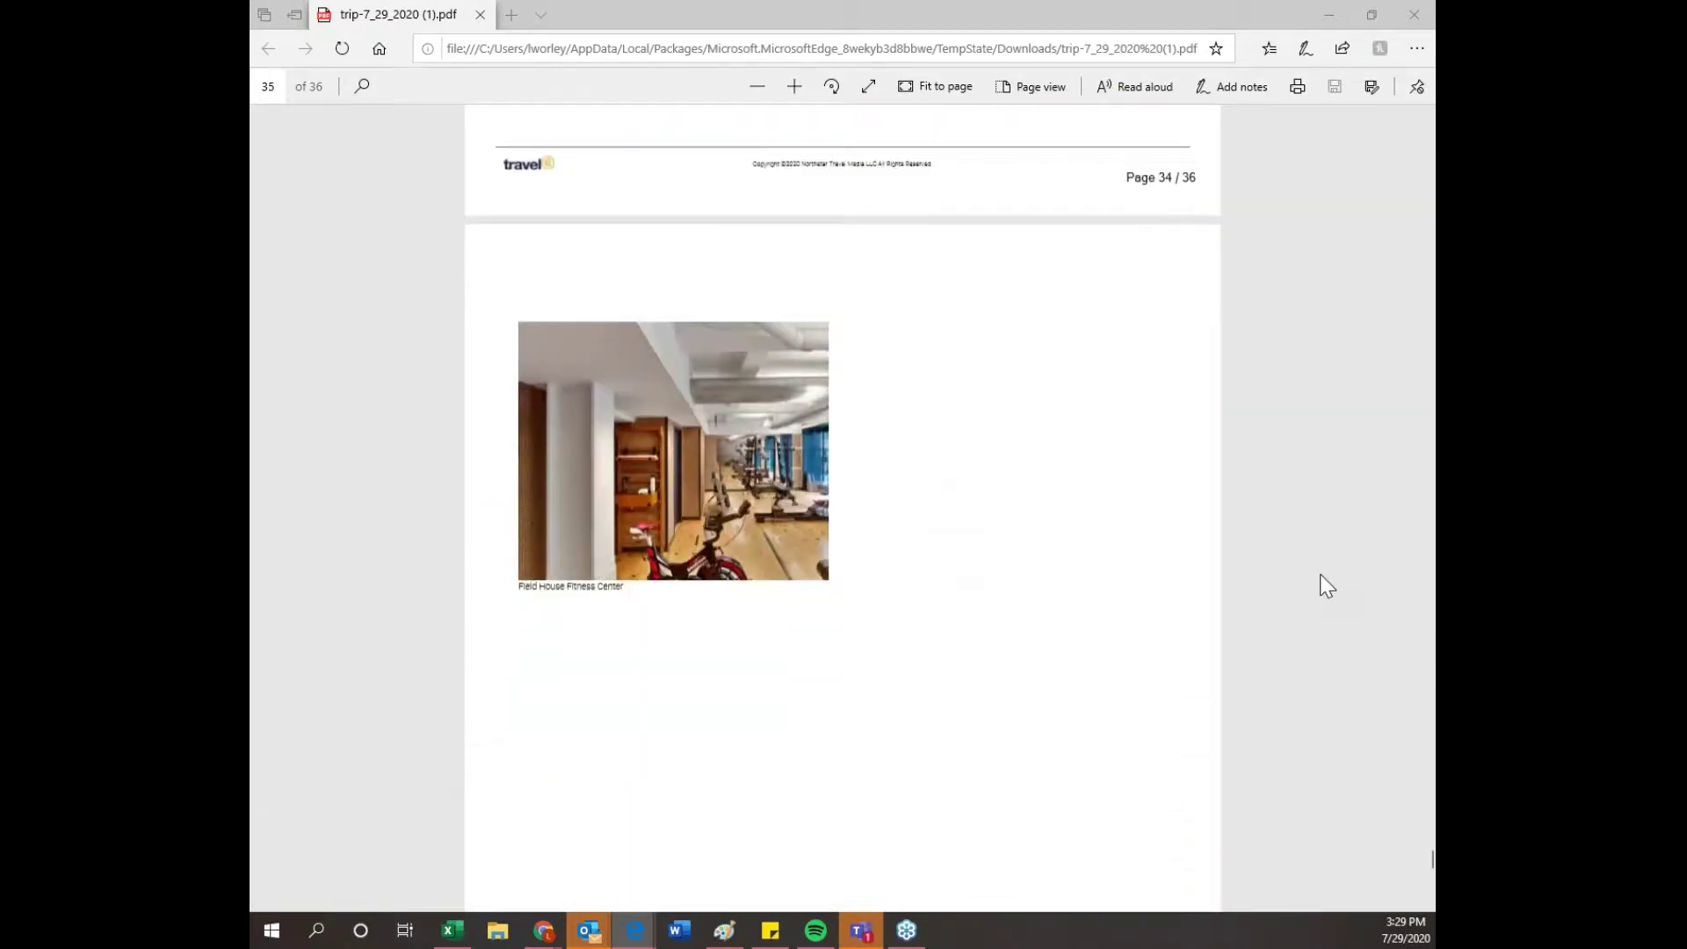
pyautogui.scroll(-10, 1342, 773)
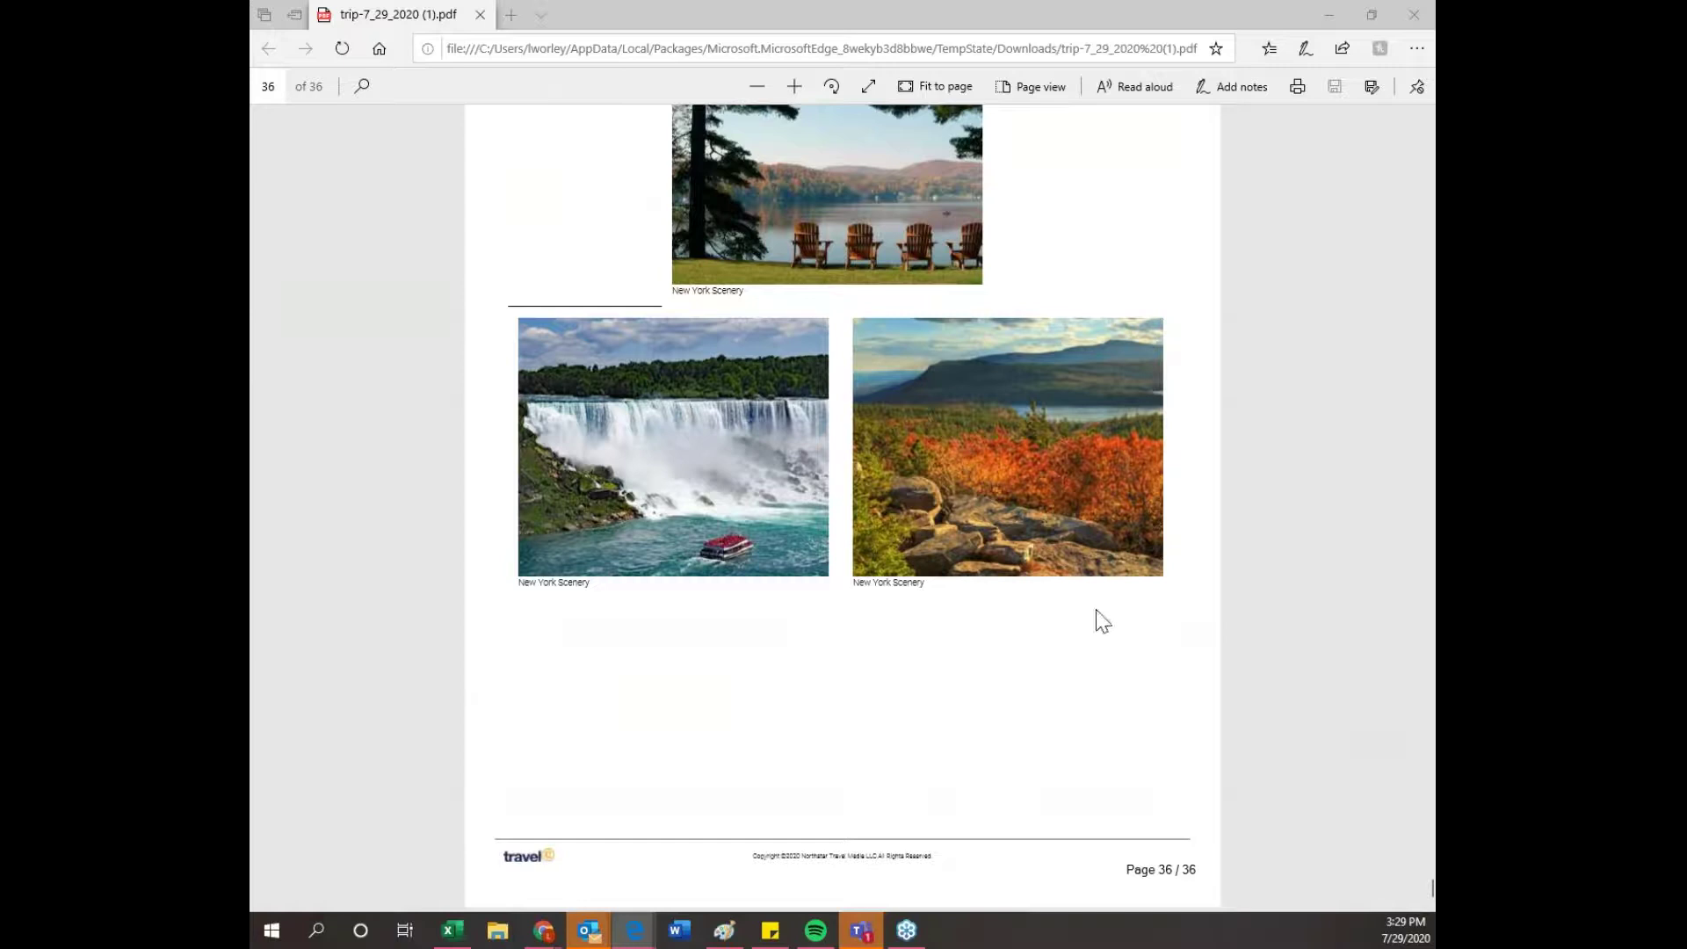
pyautogui.moveTo(1429, 892); pyautogui.dragTo(1427, 128)
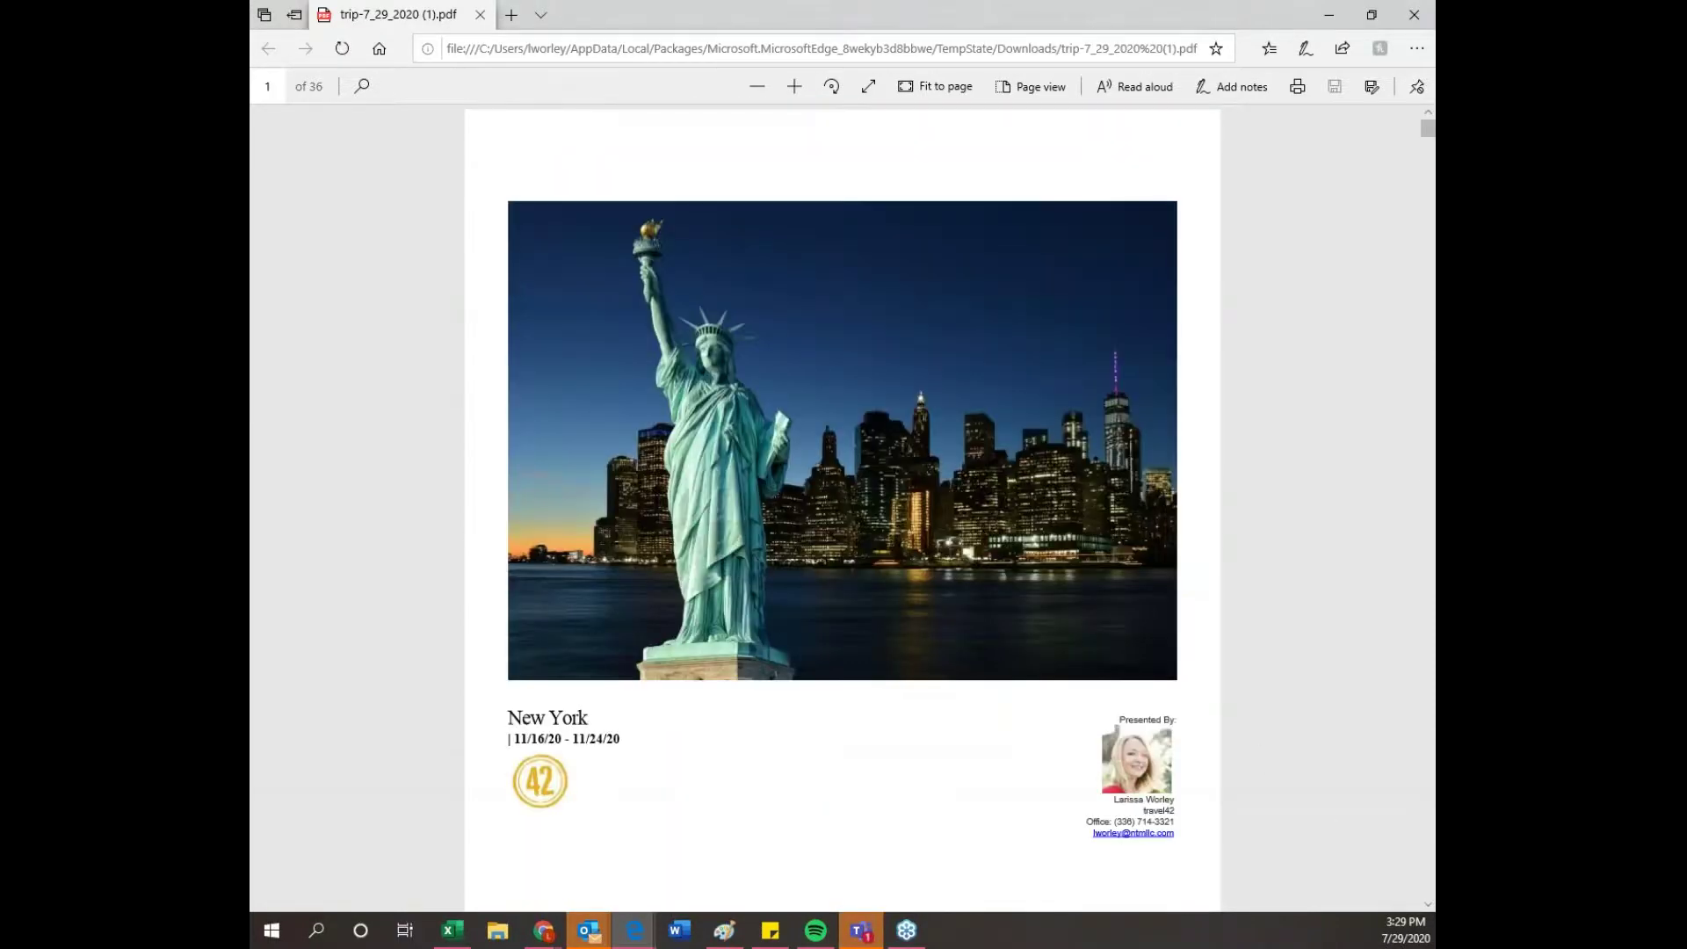
# - Close the PDF window and scroll through the Travel Alerts, TravelAge West and Travel Weekly stories
pyautogui.click(1414, 16)
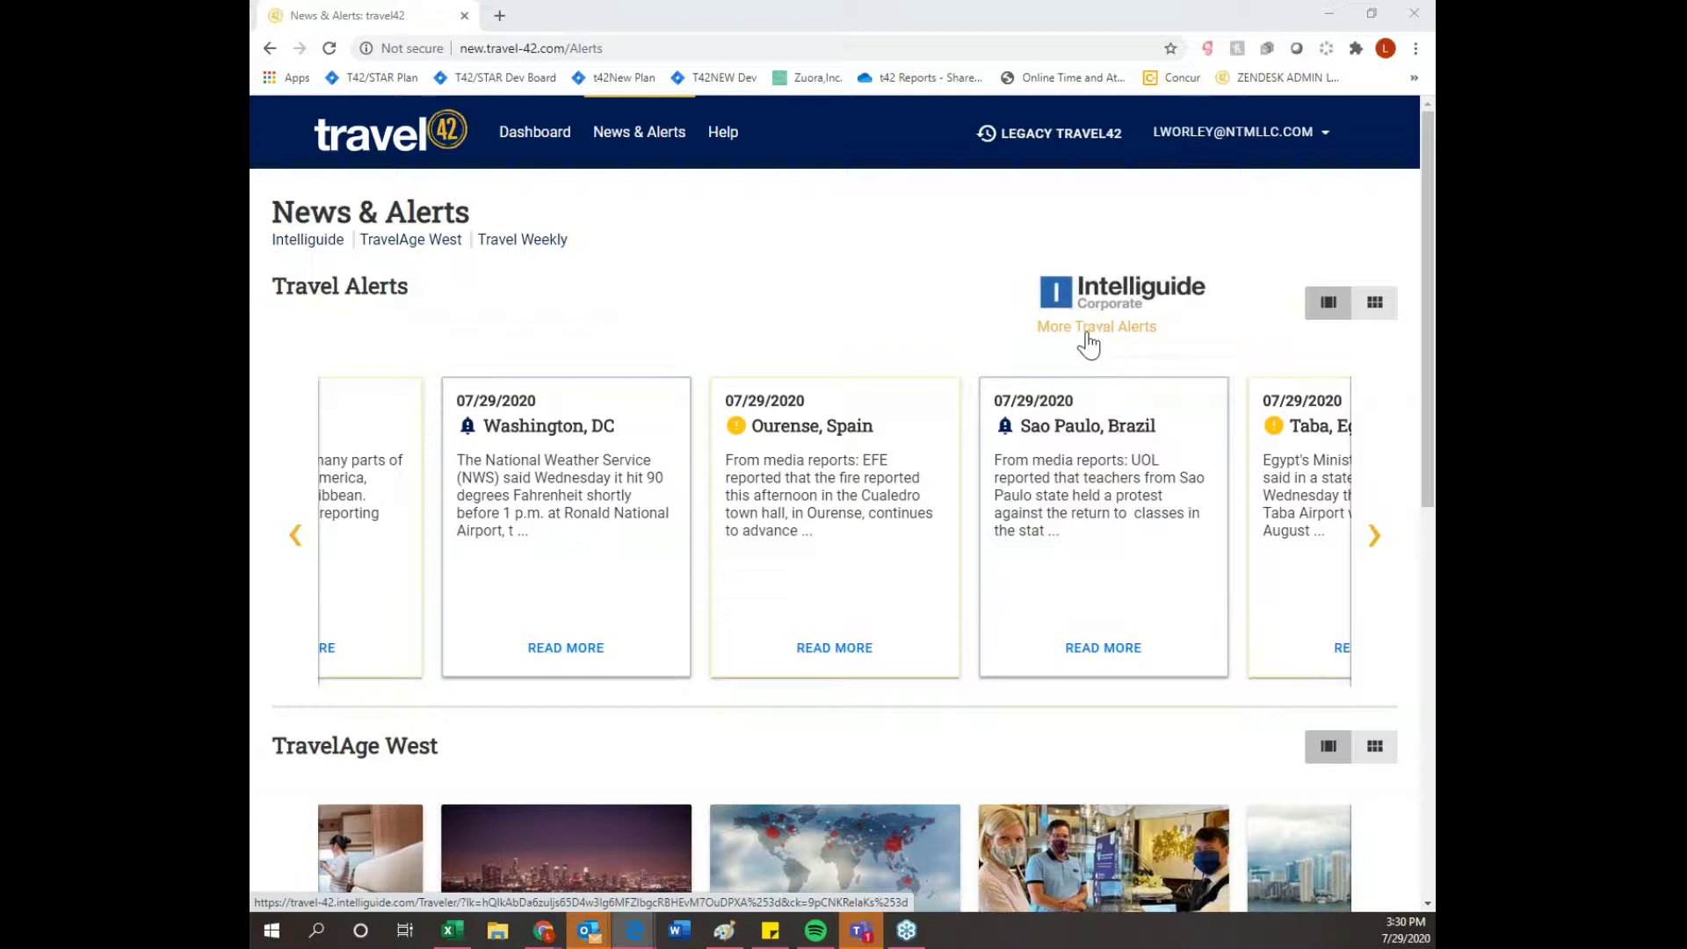
pyautogui.scroll(-2, 1186, 583)
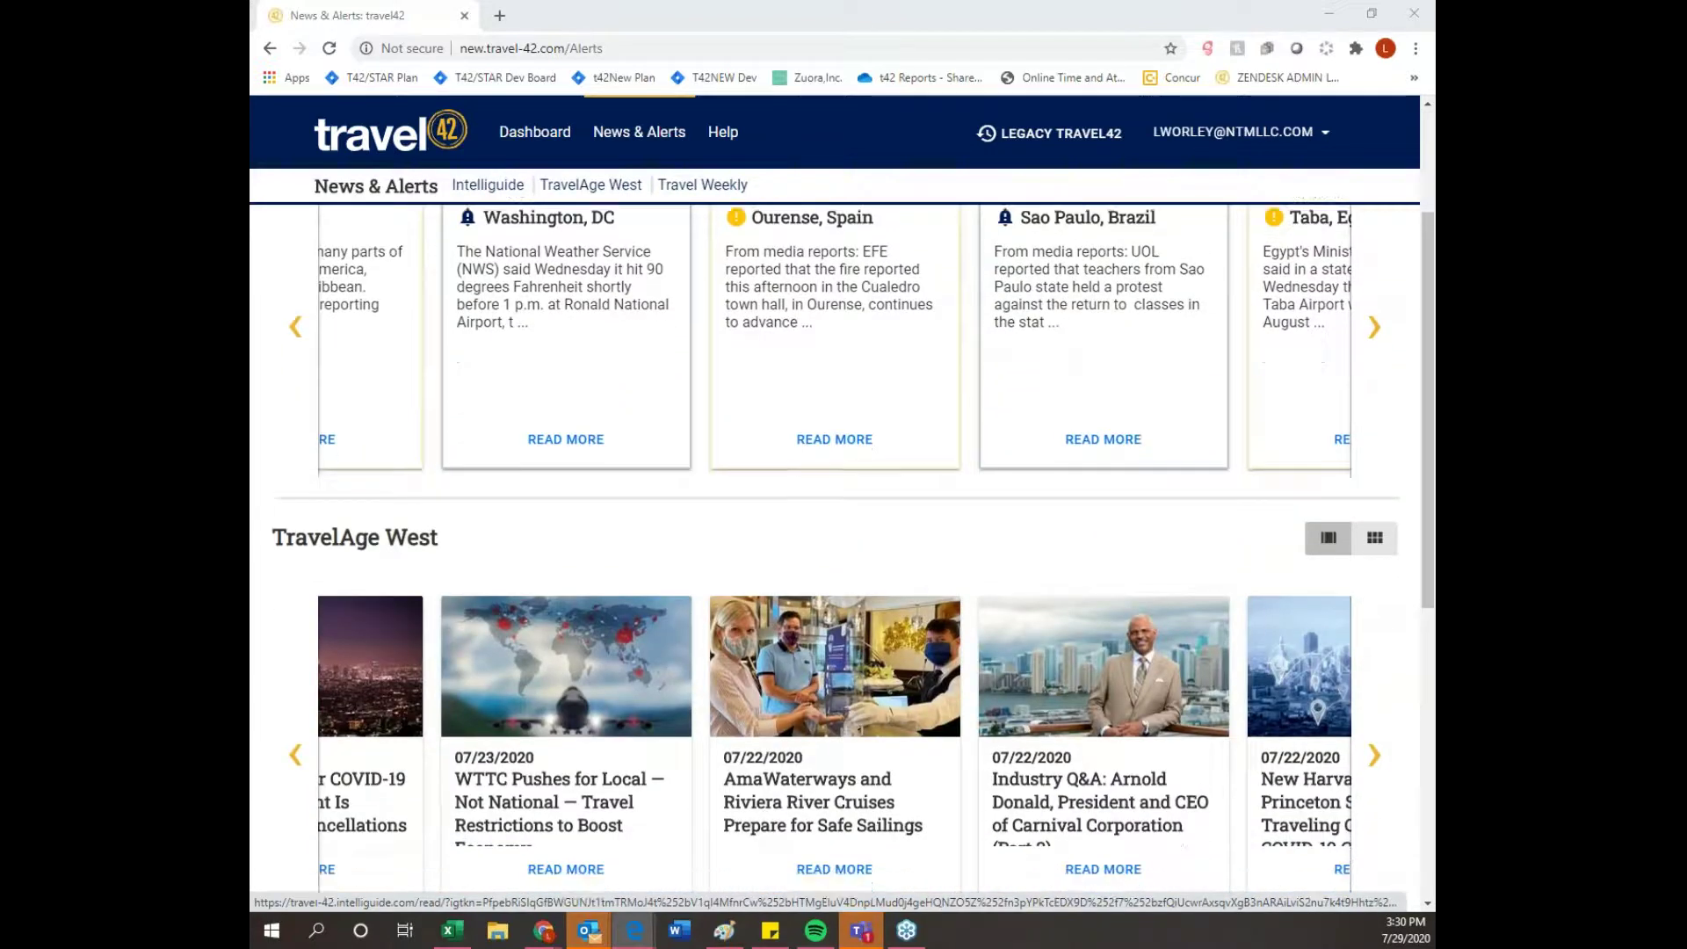
pyautogui.scroll(-3, 1381, 623)
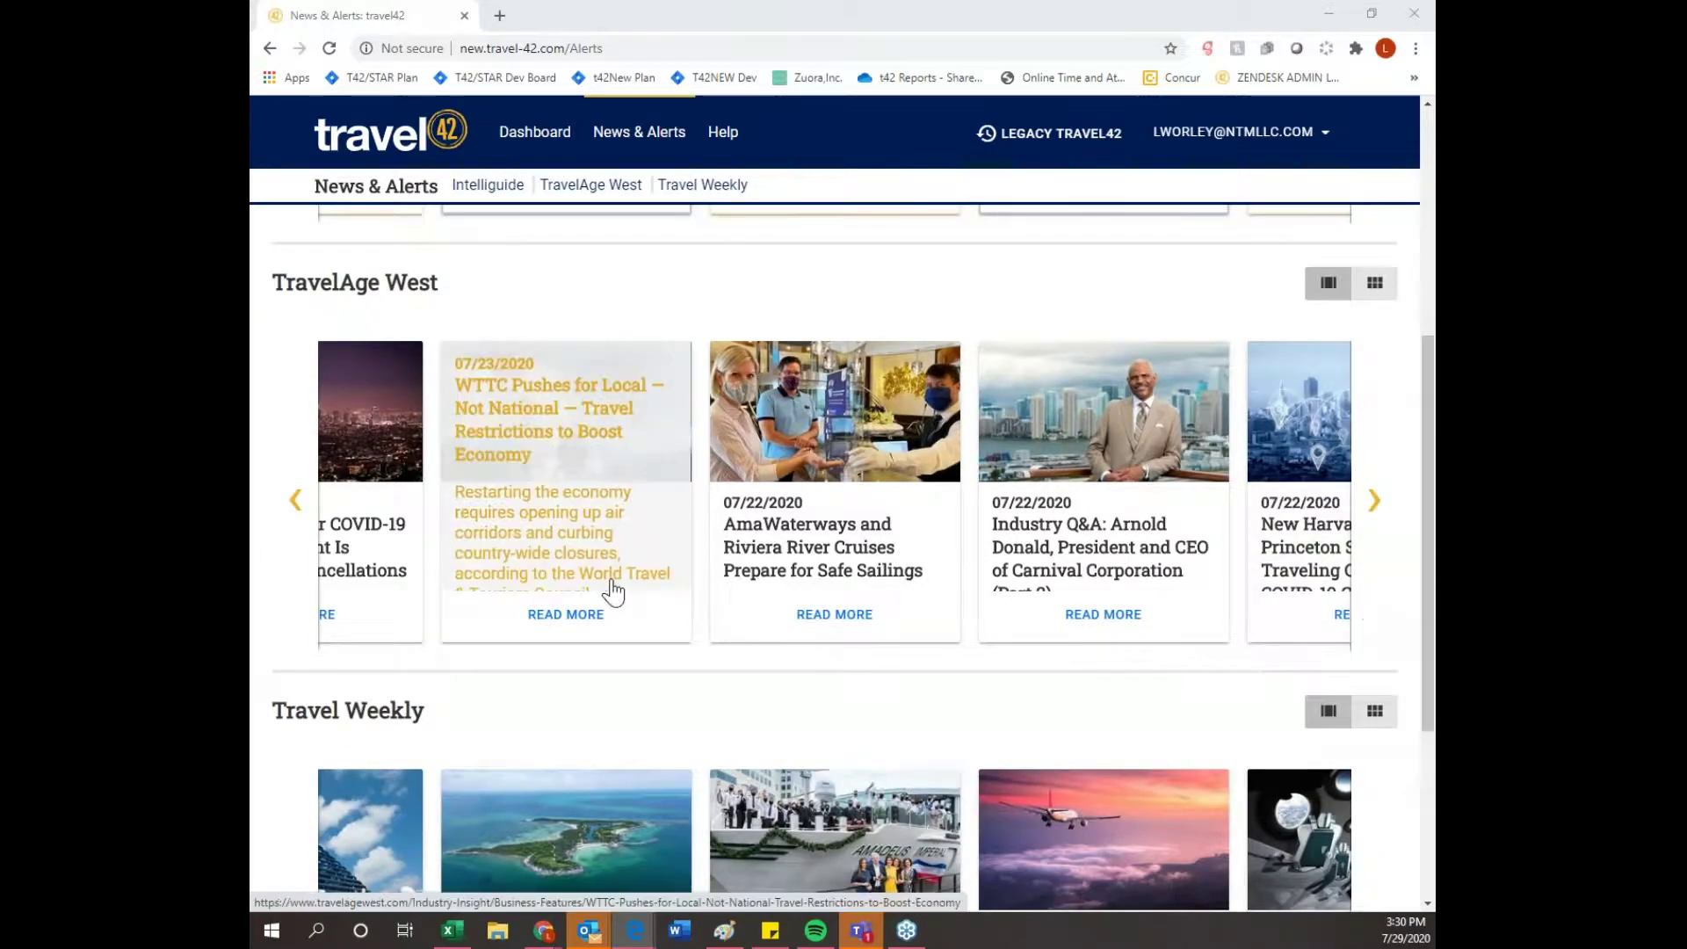
pyautogui.scroll(-2, 659, 624)
pyautogui.scroll(-1, 678, 633)
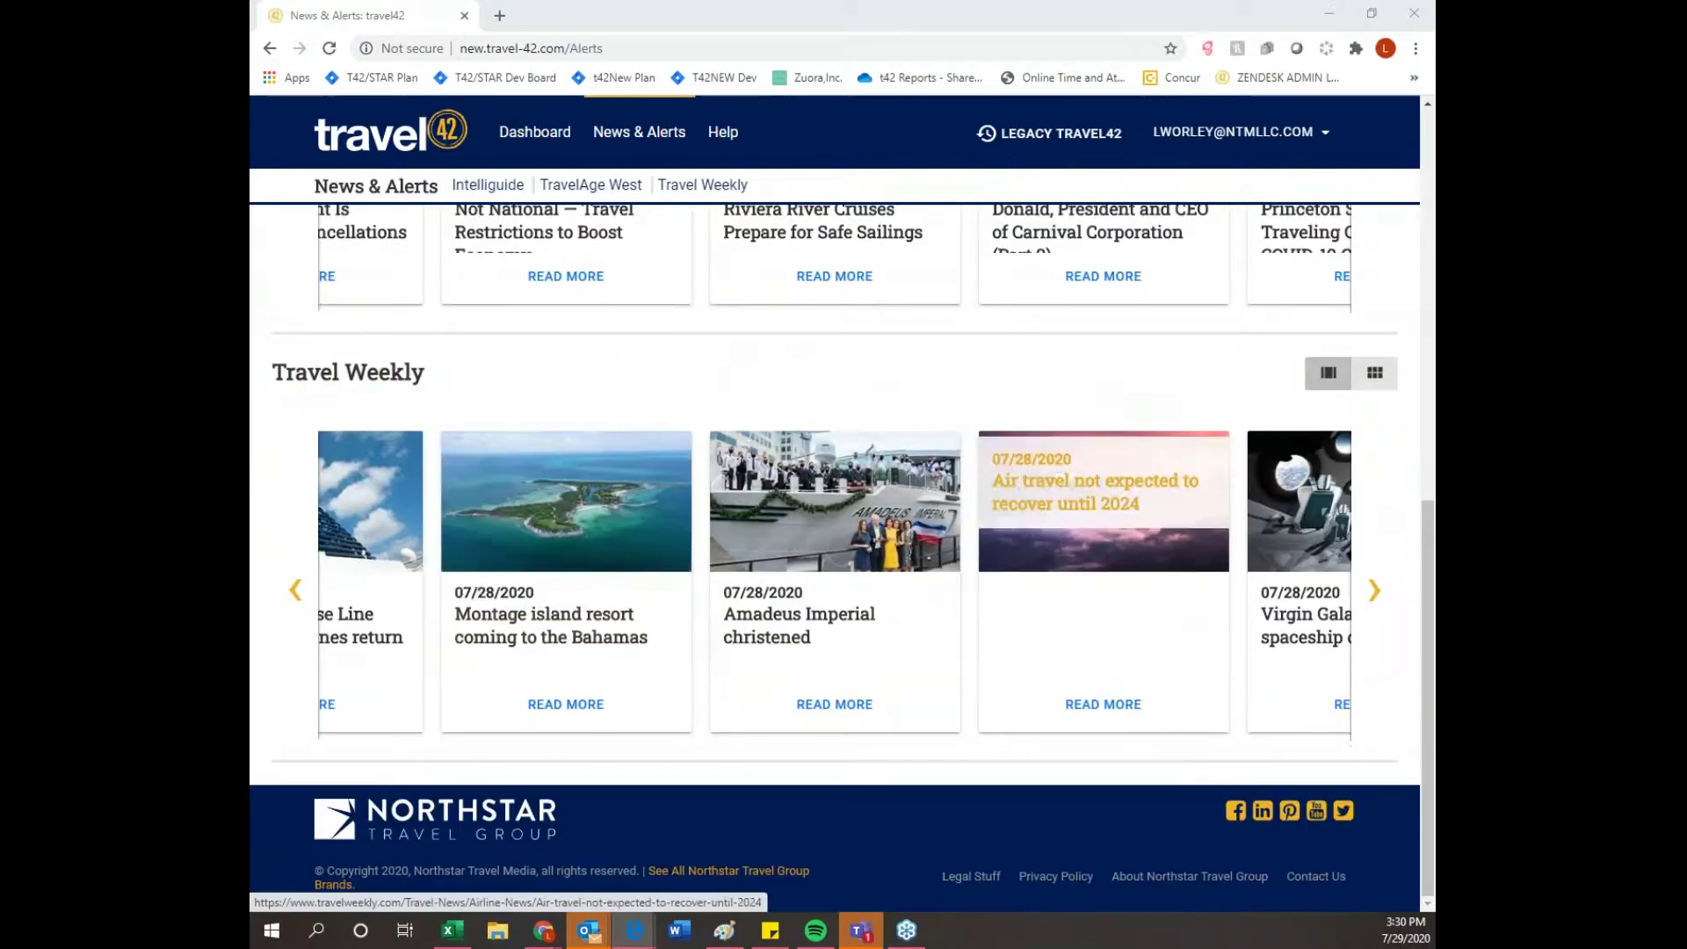
pyautogui.scroll(1, 1393, 657)
pyautogui.scroll(8, 1394, 657)
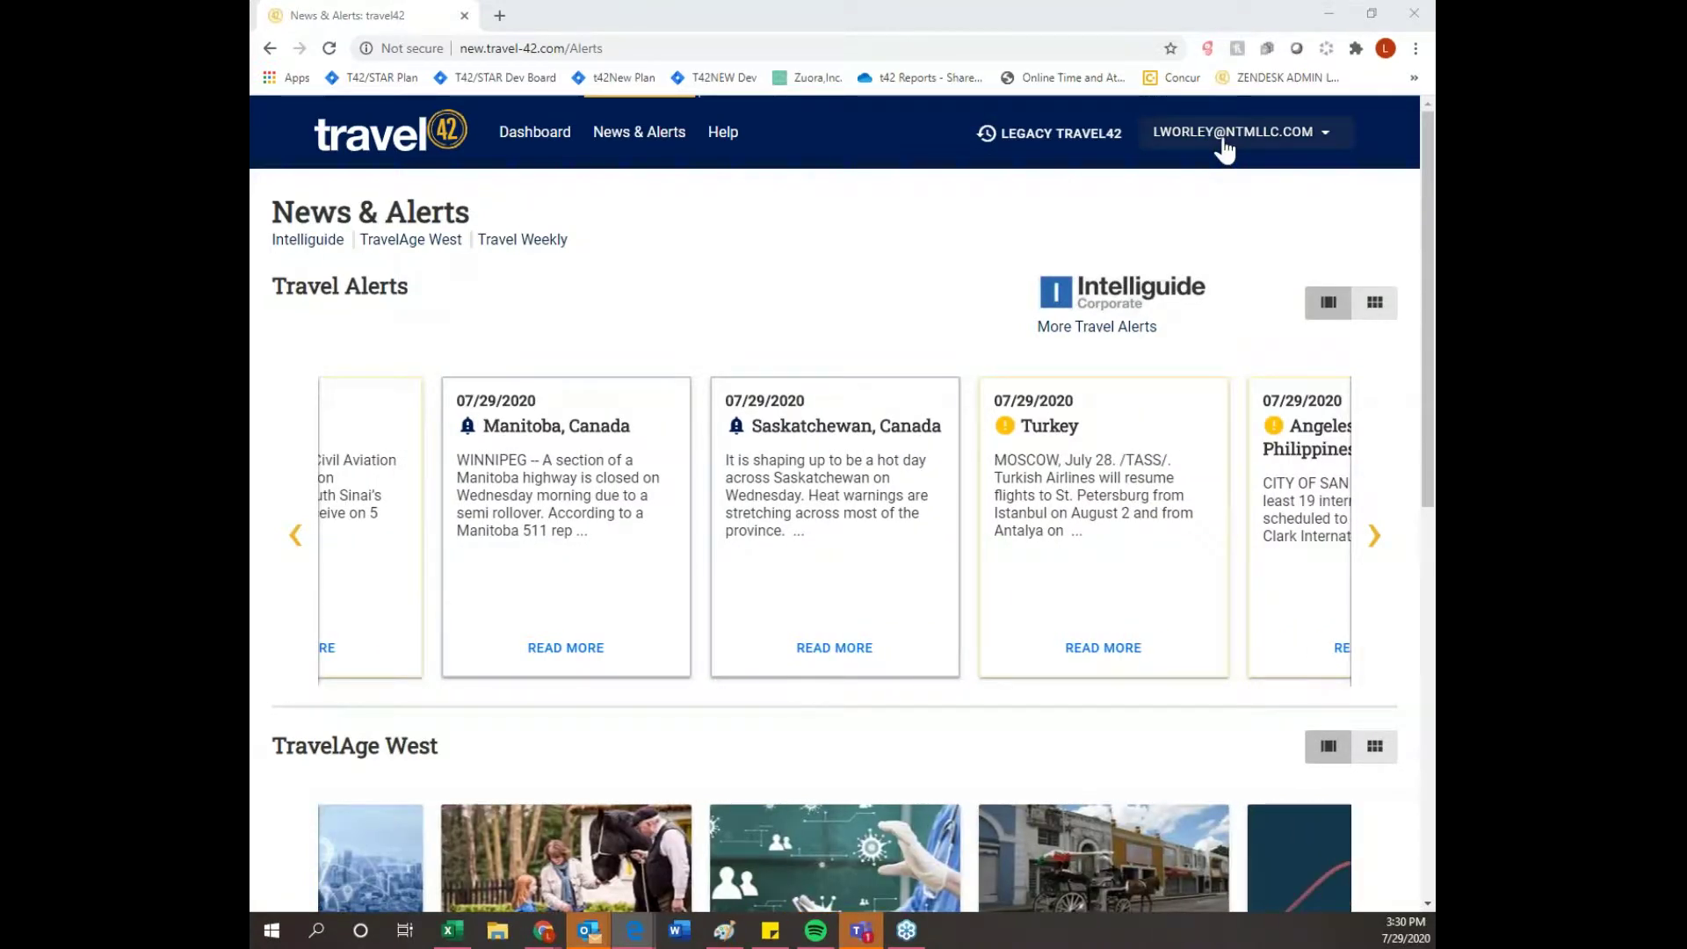
# - Open My Account, scroll through the Business Card fields, and show the Client View preferences
pyautogui.click(1222, 140)
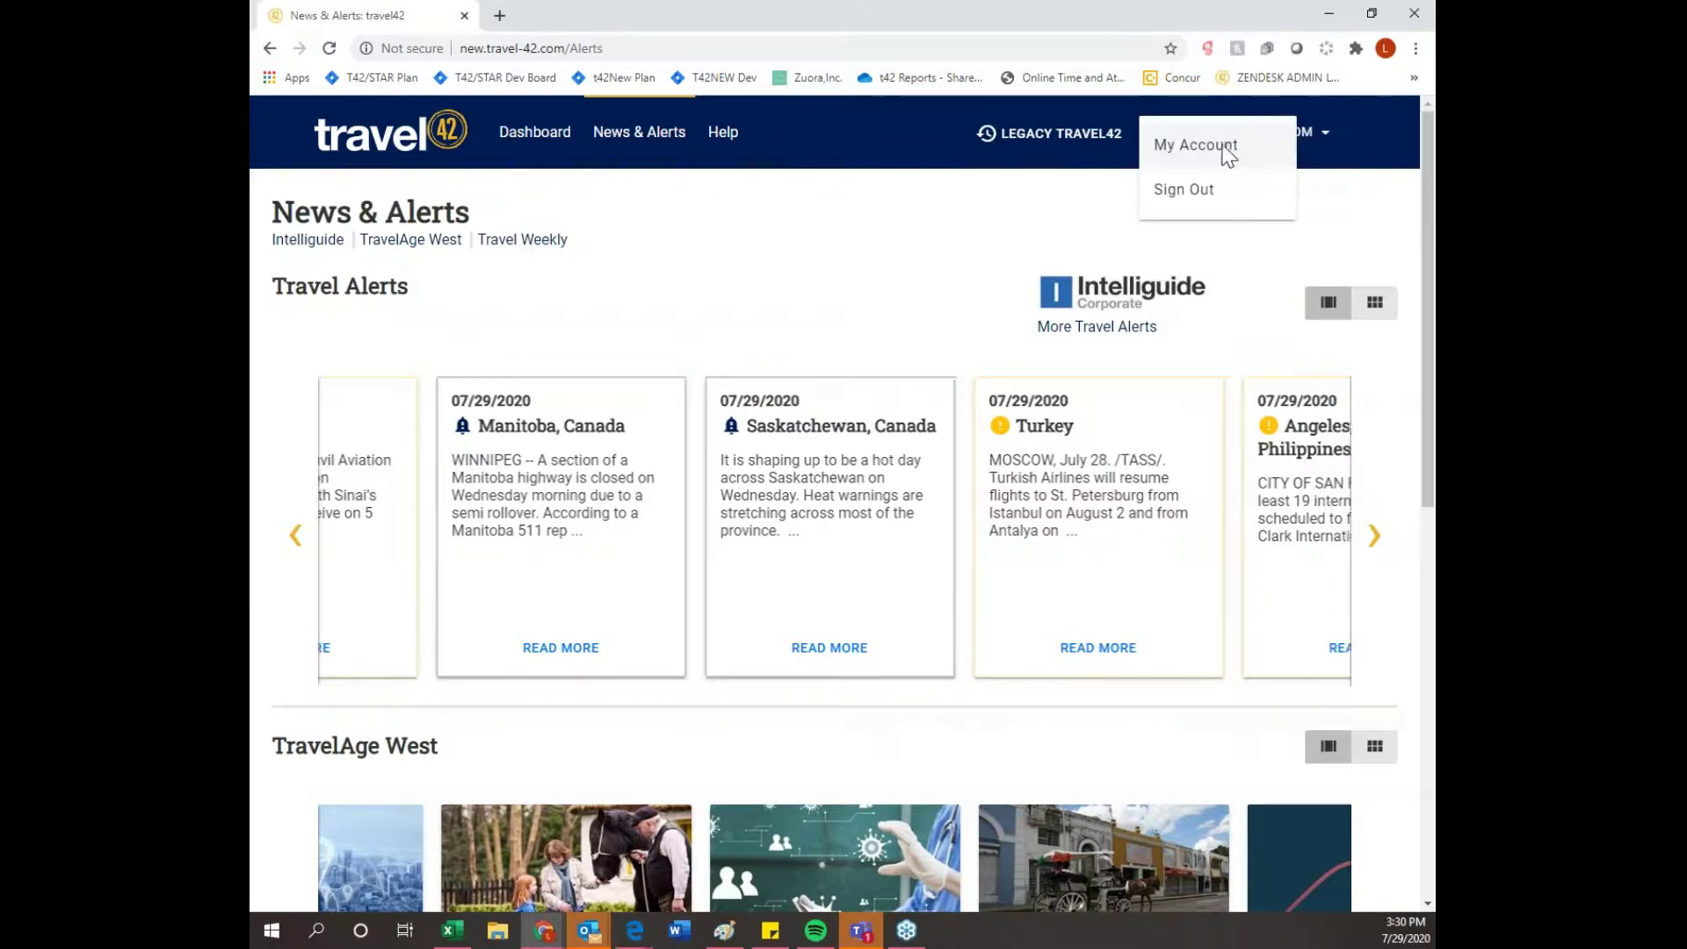
pyautogui.click(1193, 148)
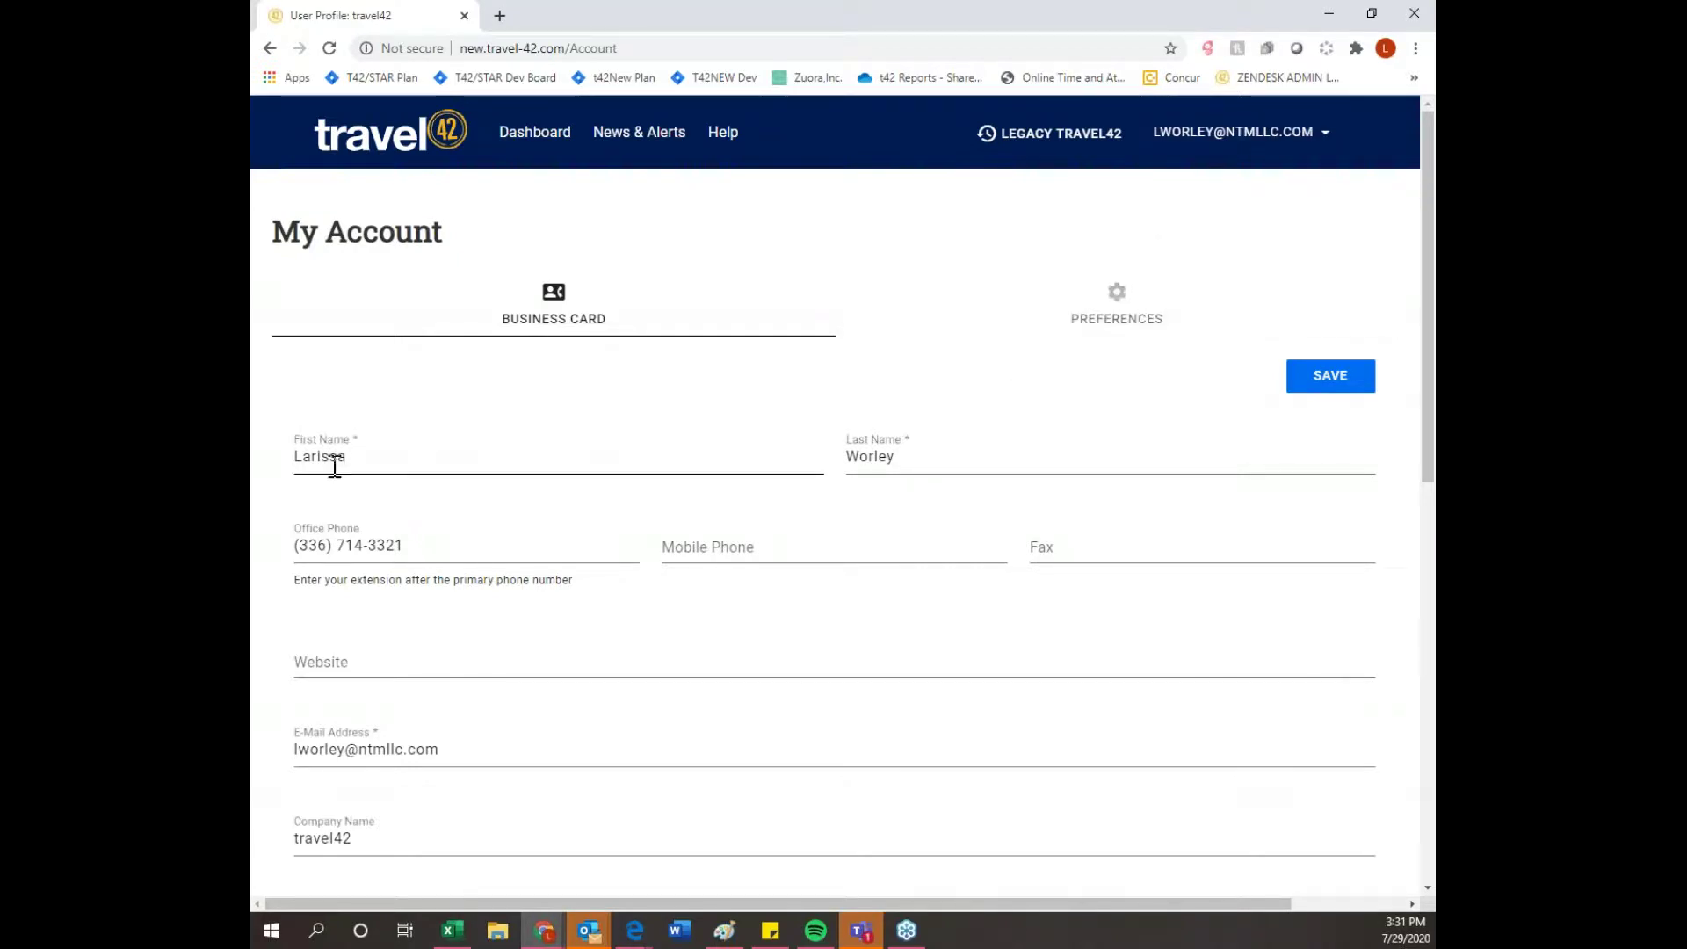
pyautogui.scroll(-1, 508, 527)
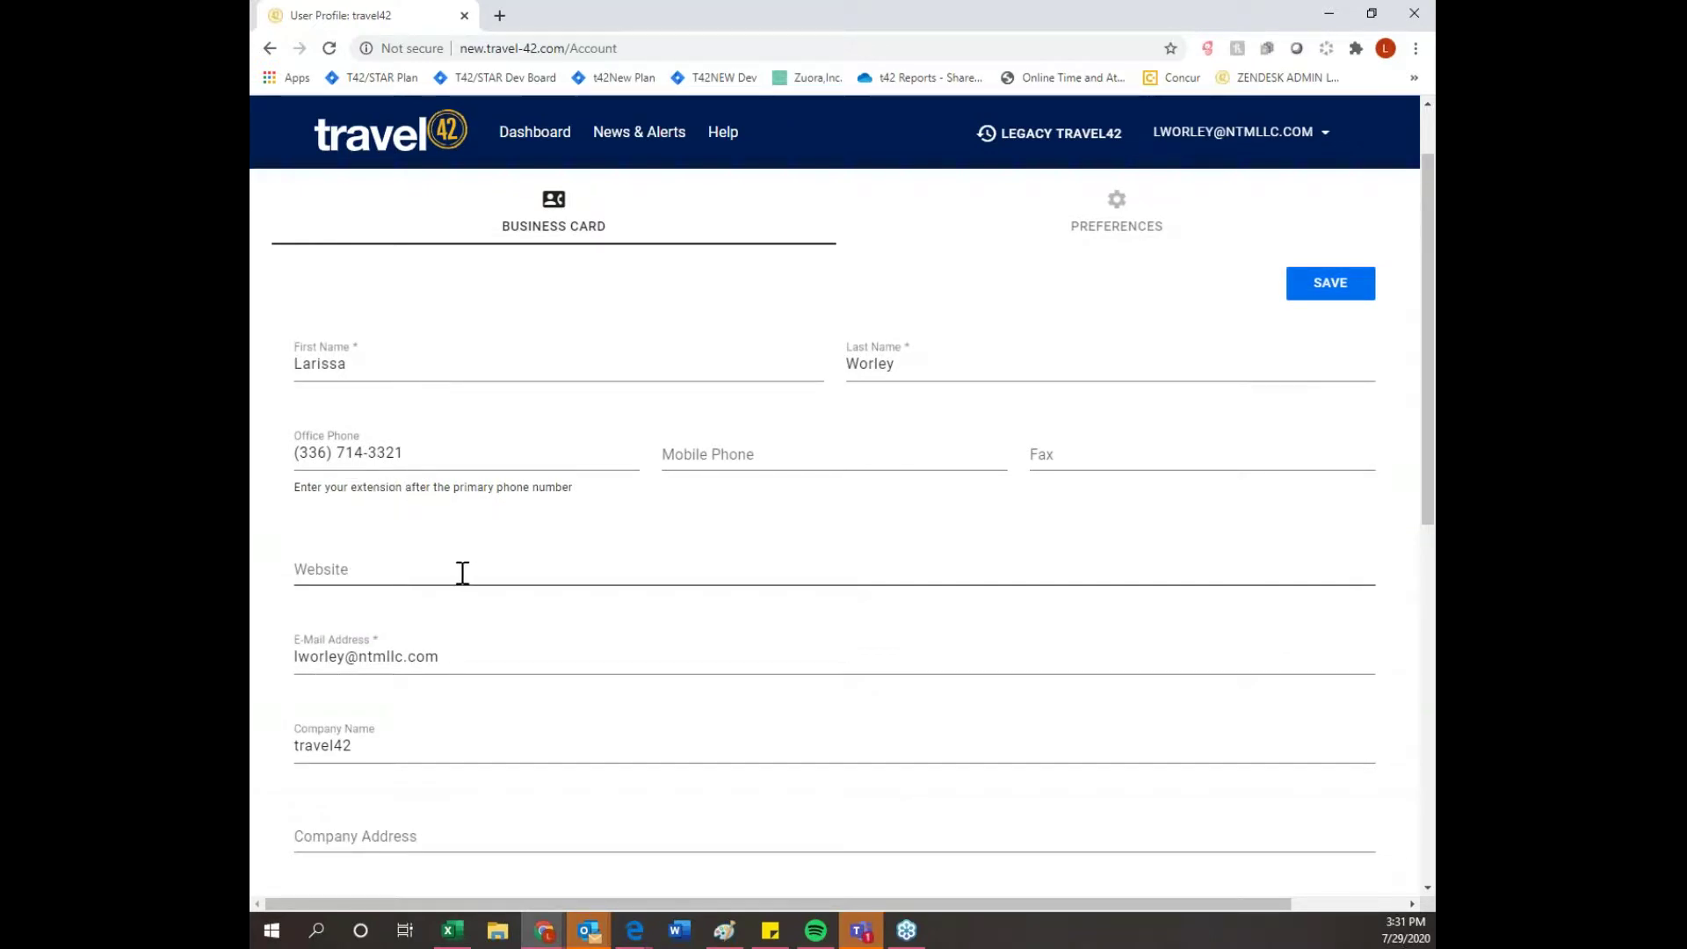
pyautogui.scroll(-4, 564, 581)
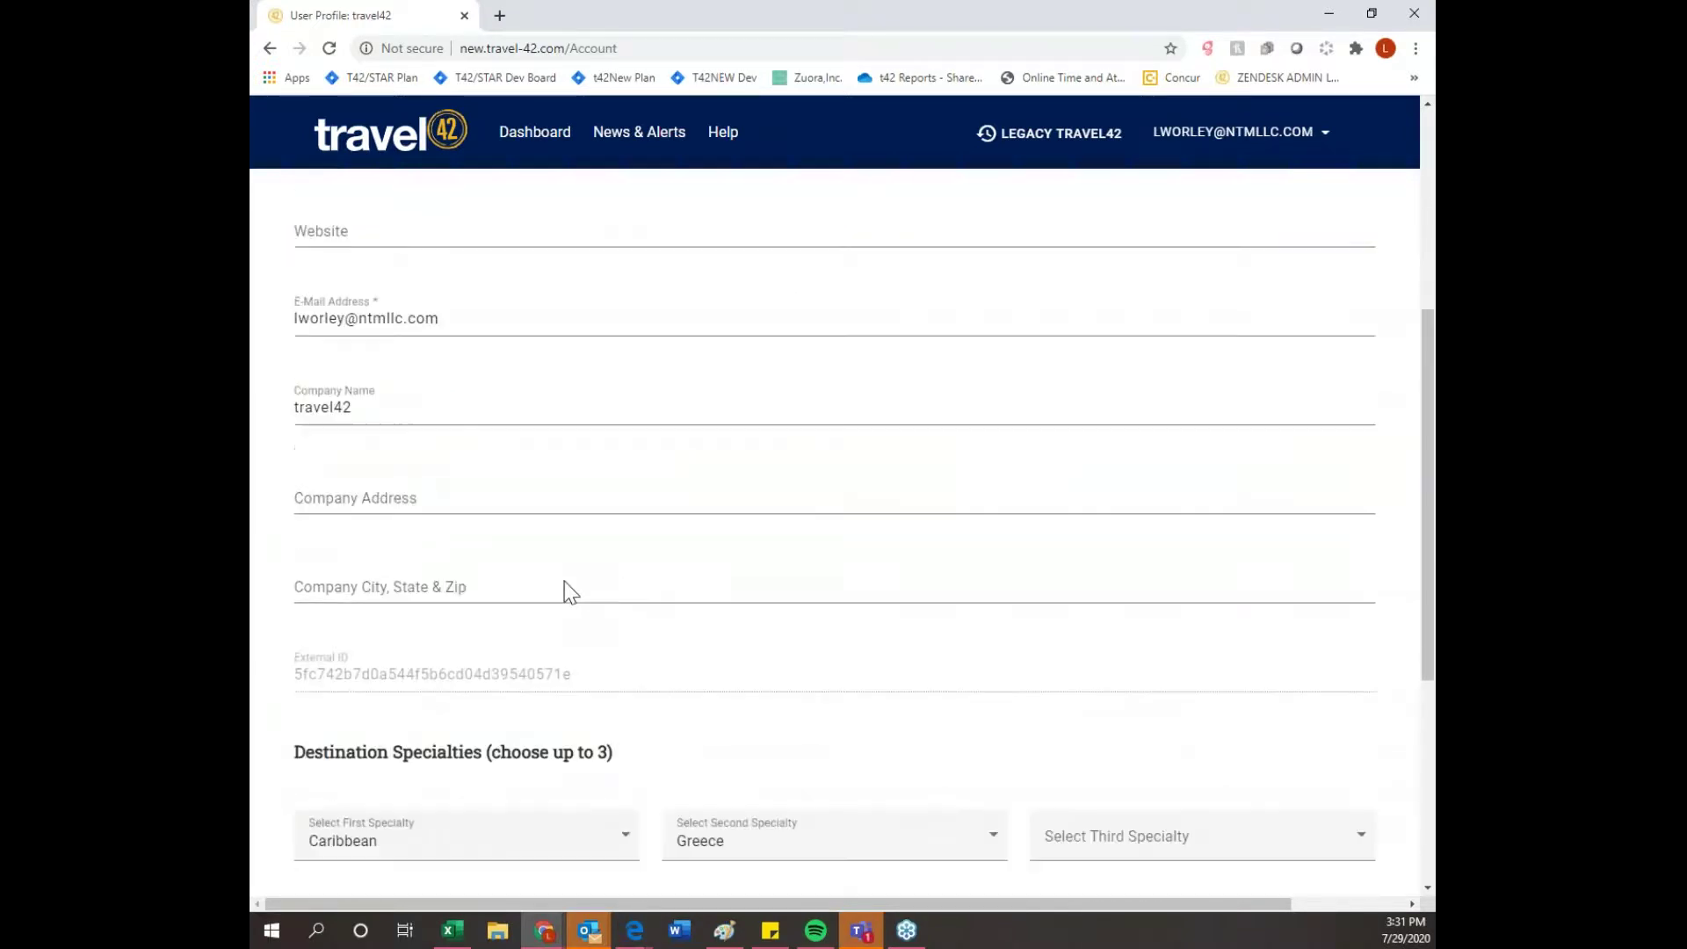
pyautogui.scroll(-3, 565, 581)
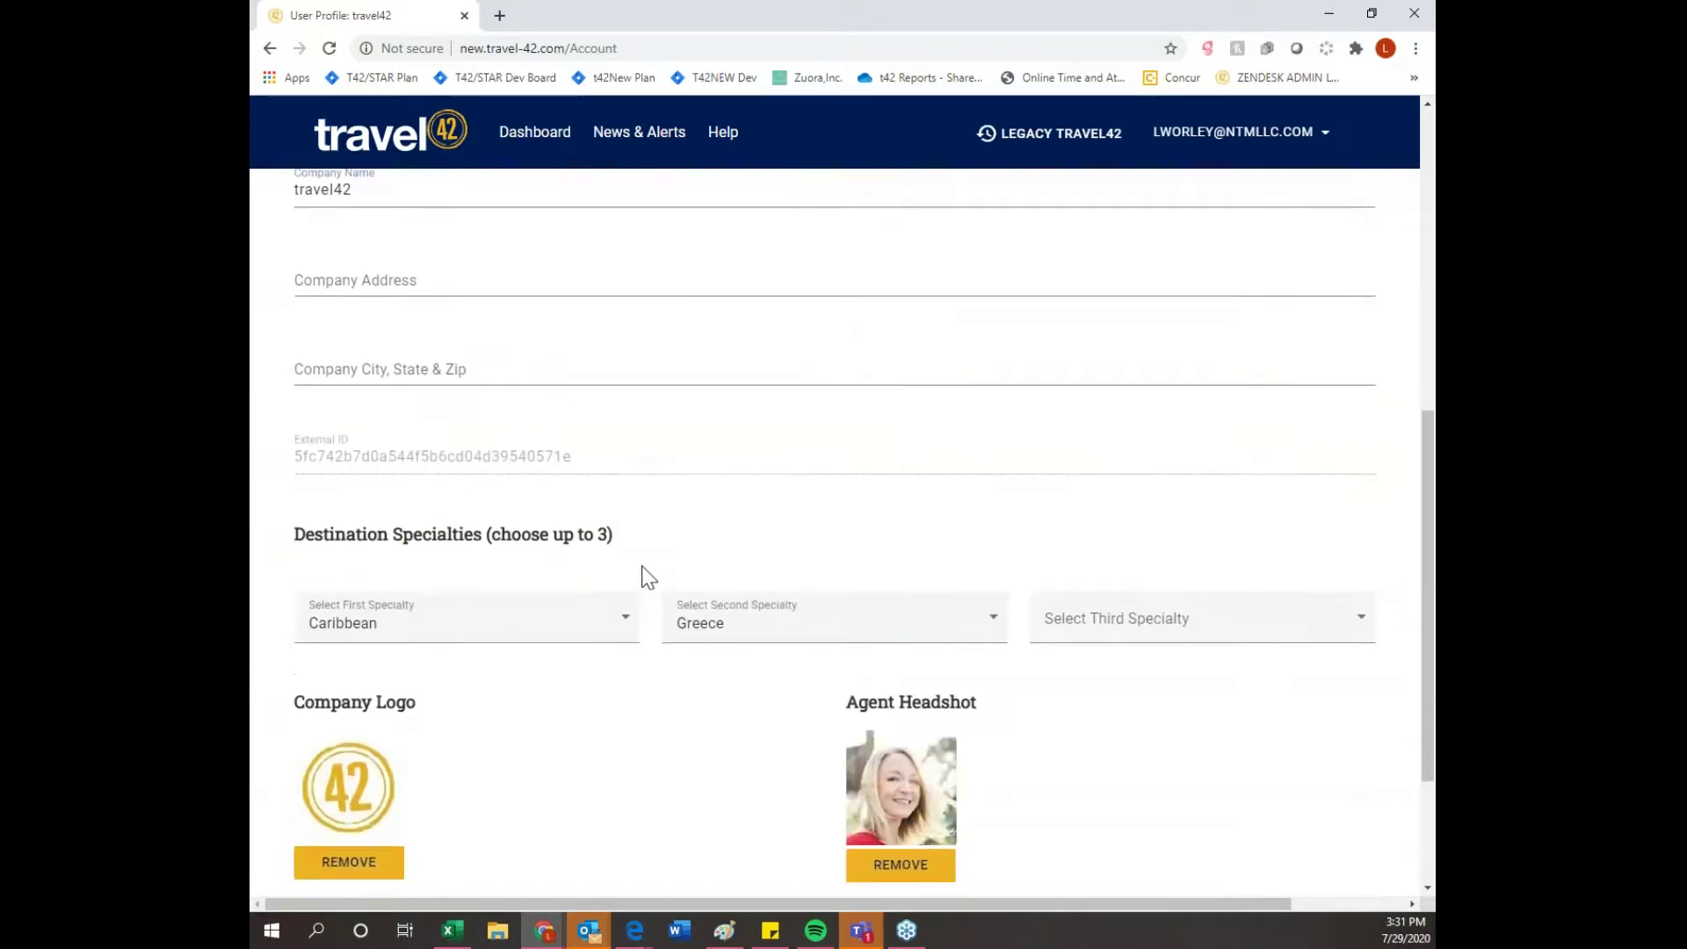
pyautogui.scroll(-1, 650, 578)
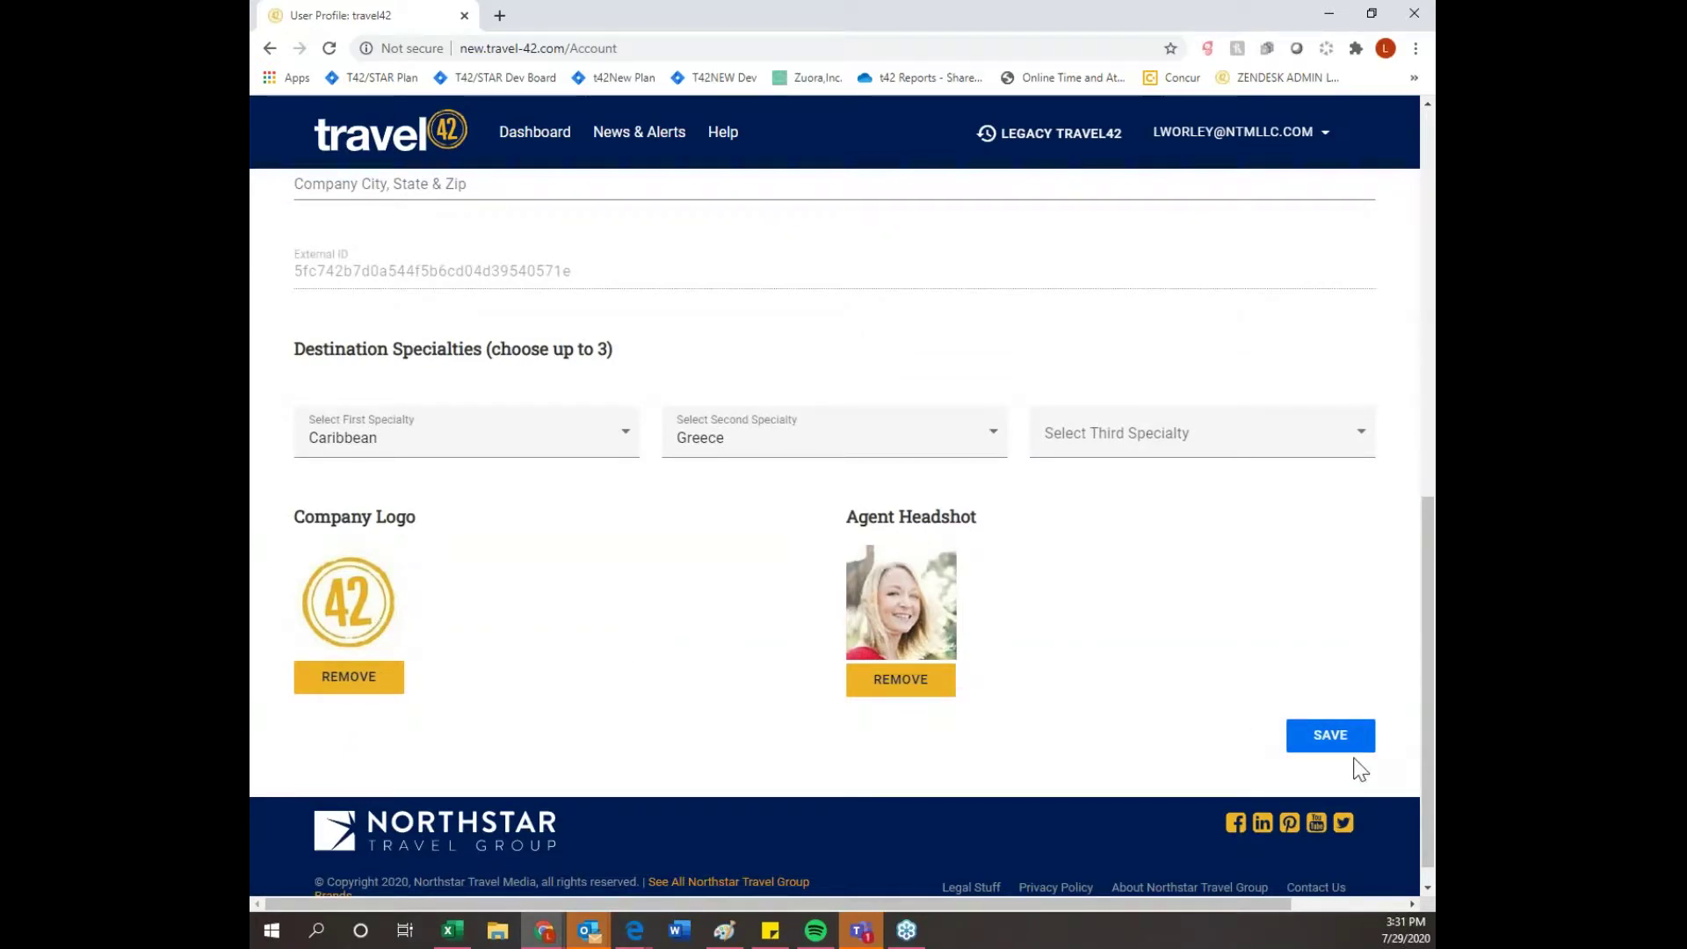
pyautogui.scroll(10, 1131, 773)
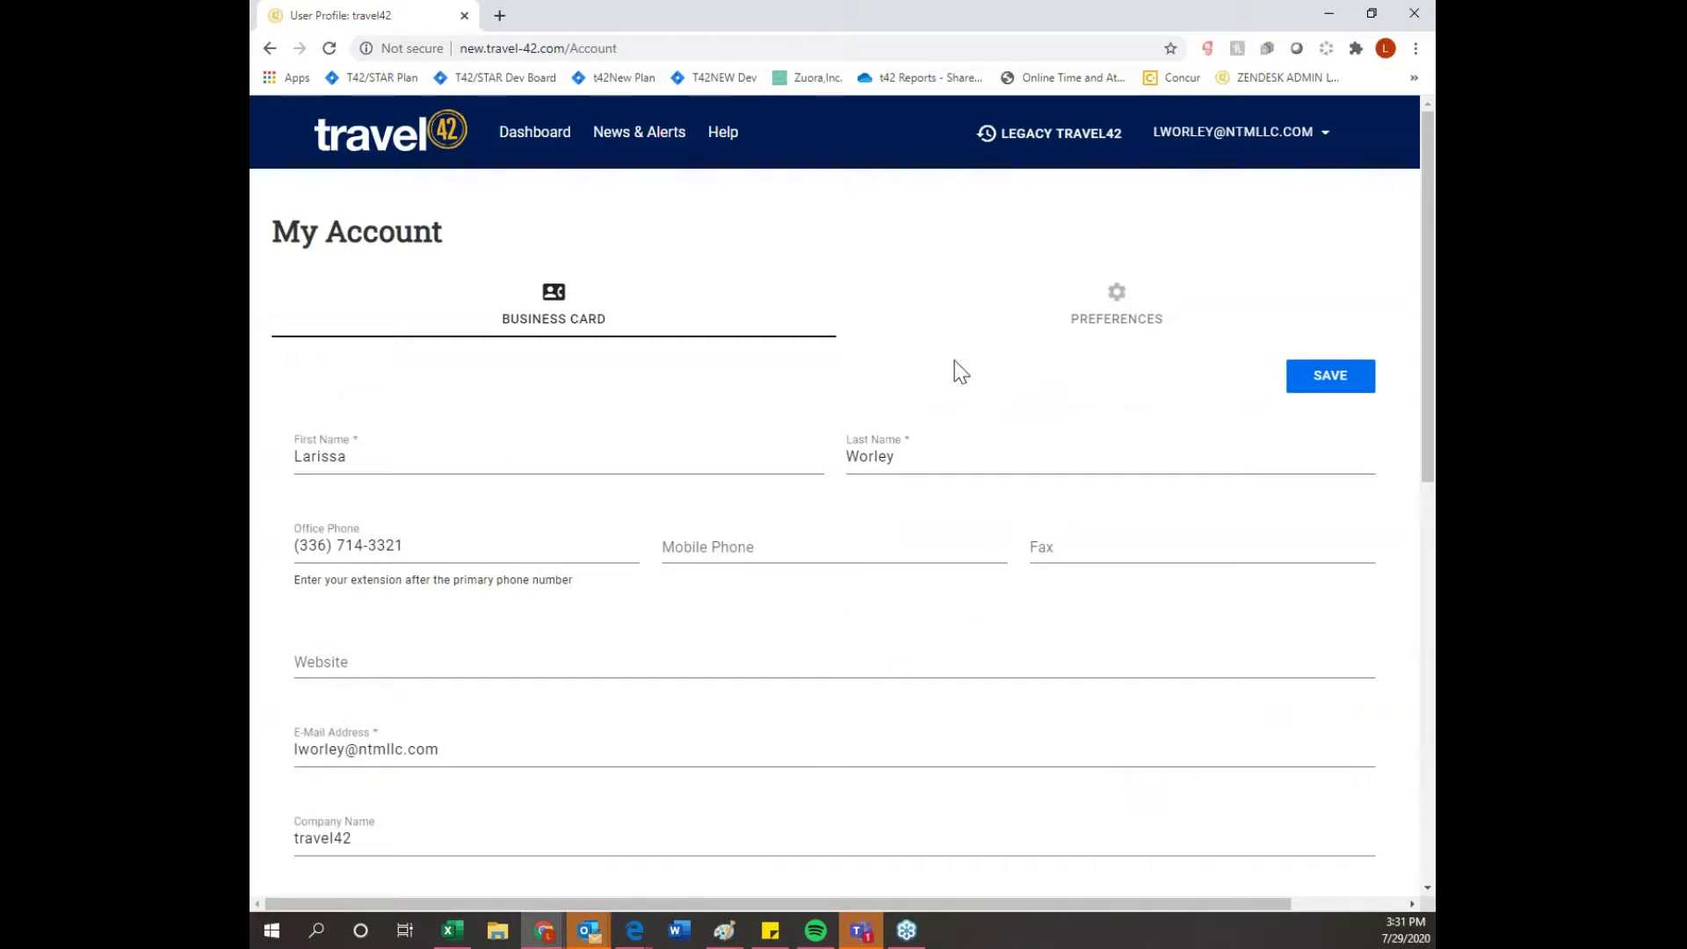
pyautogui.click(1115, 325)
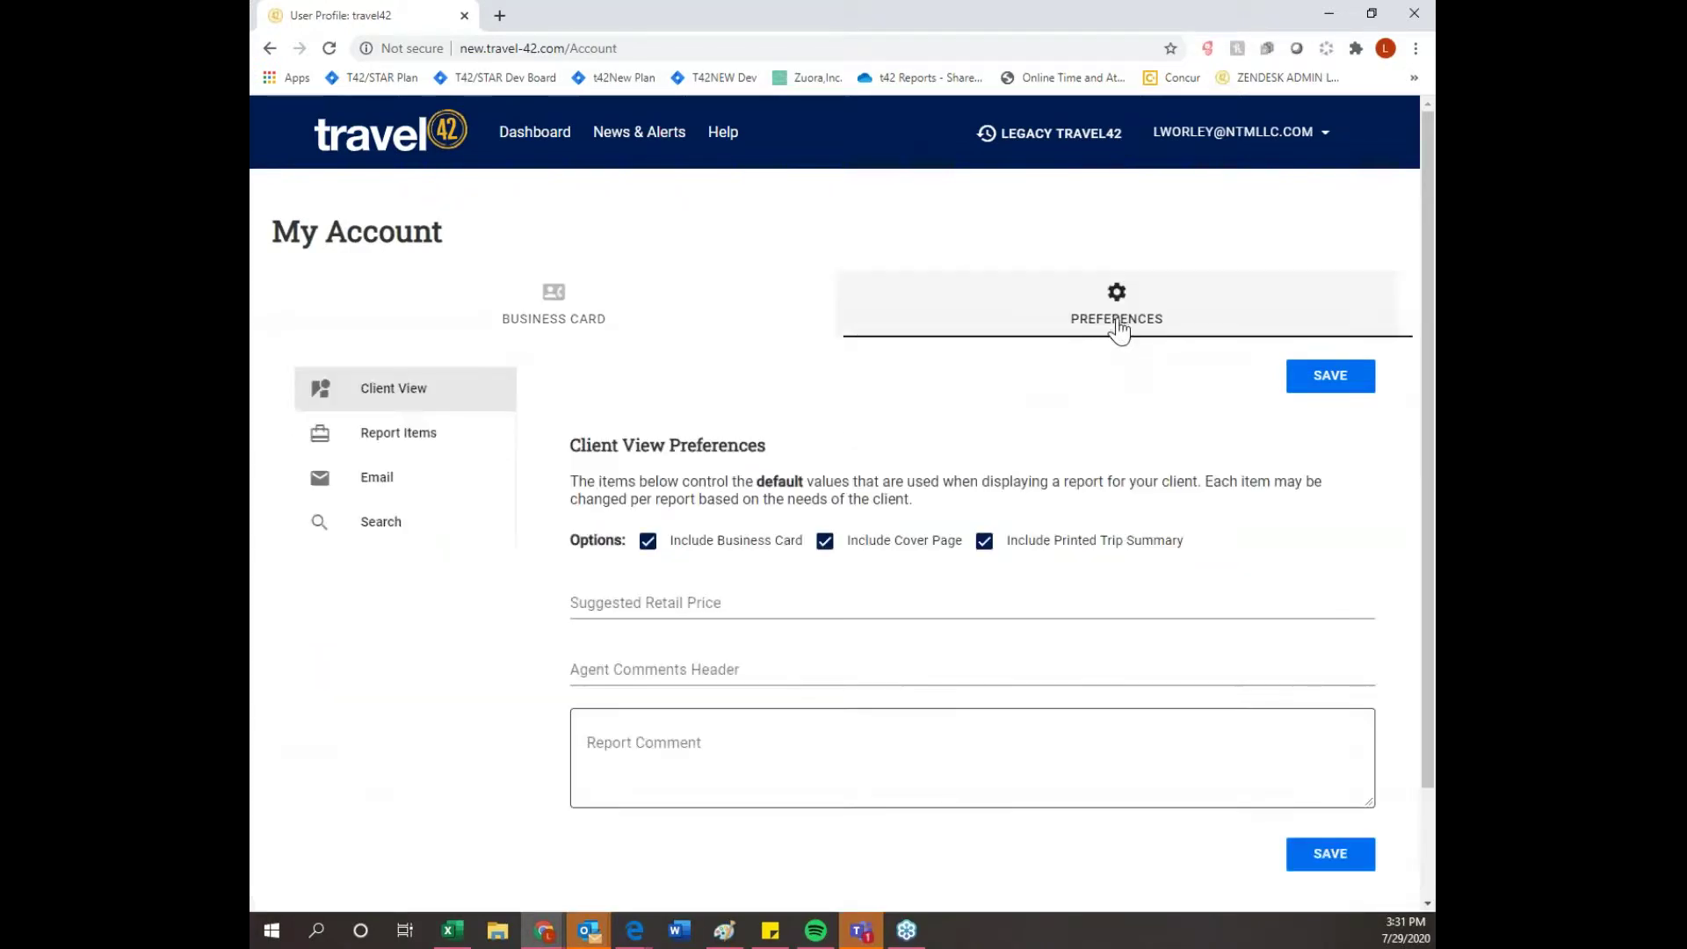
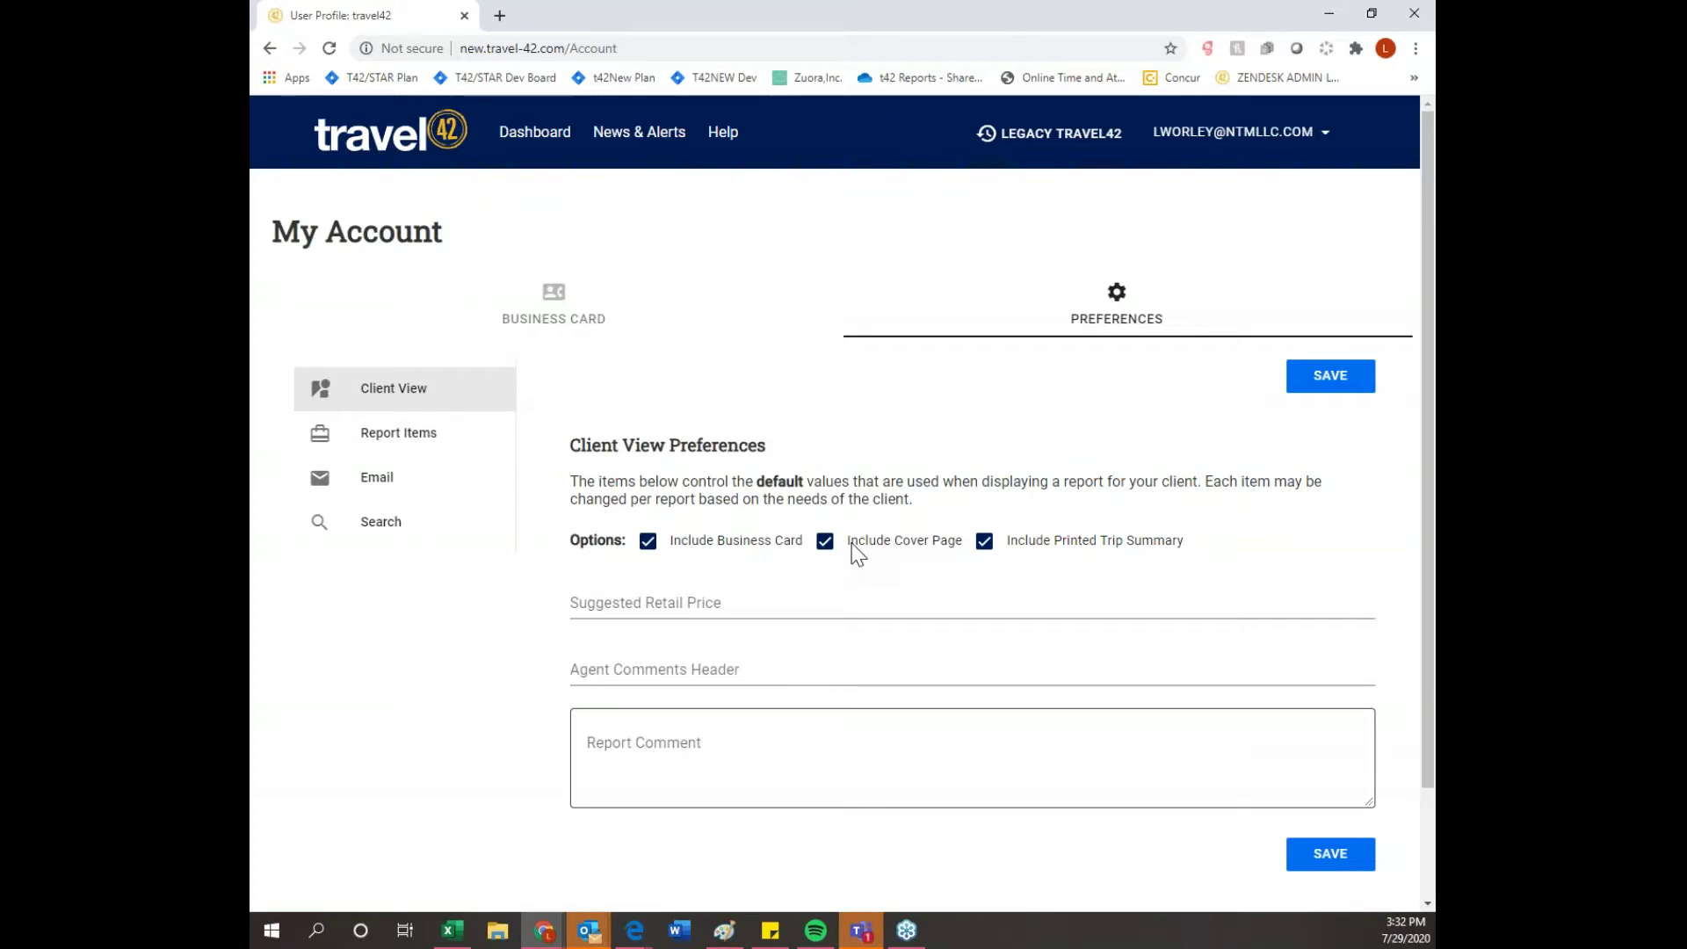
# - Show the Report Items preferences and scroll through the default Destination, Hotel, Ship and Cruise content options
pyautogui.click(409, 453)
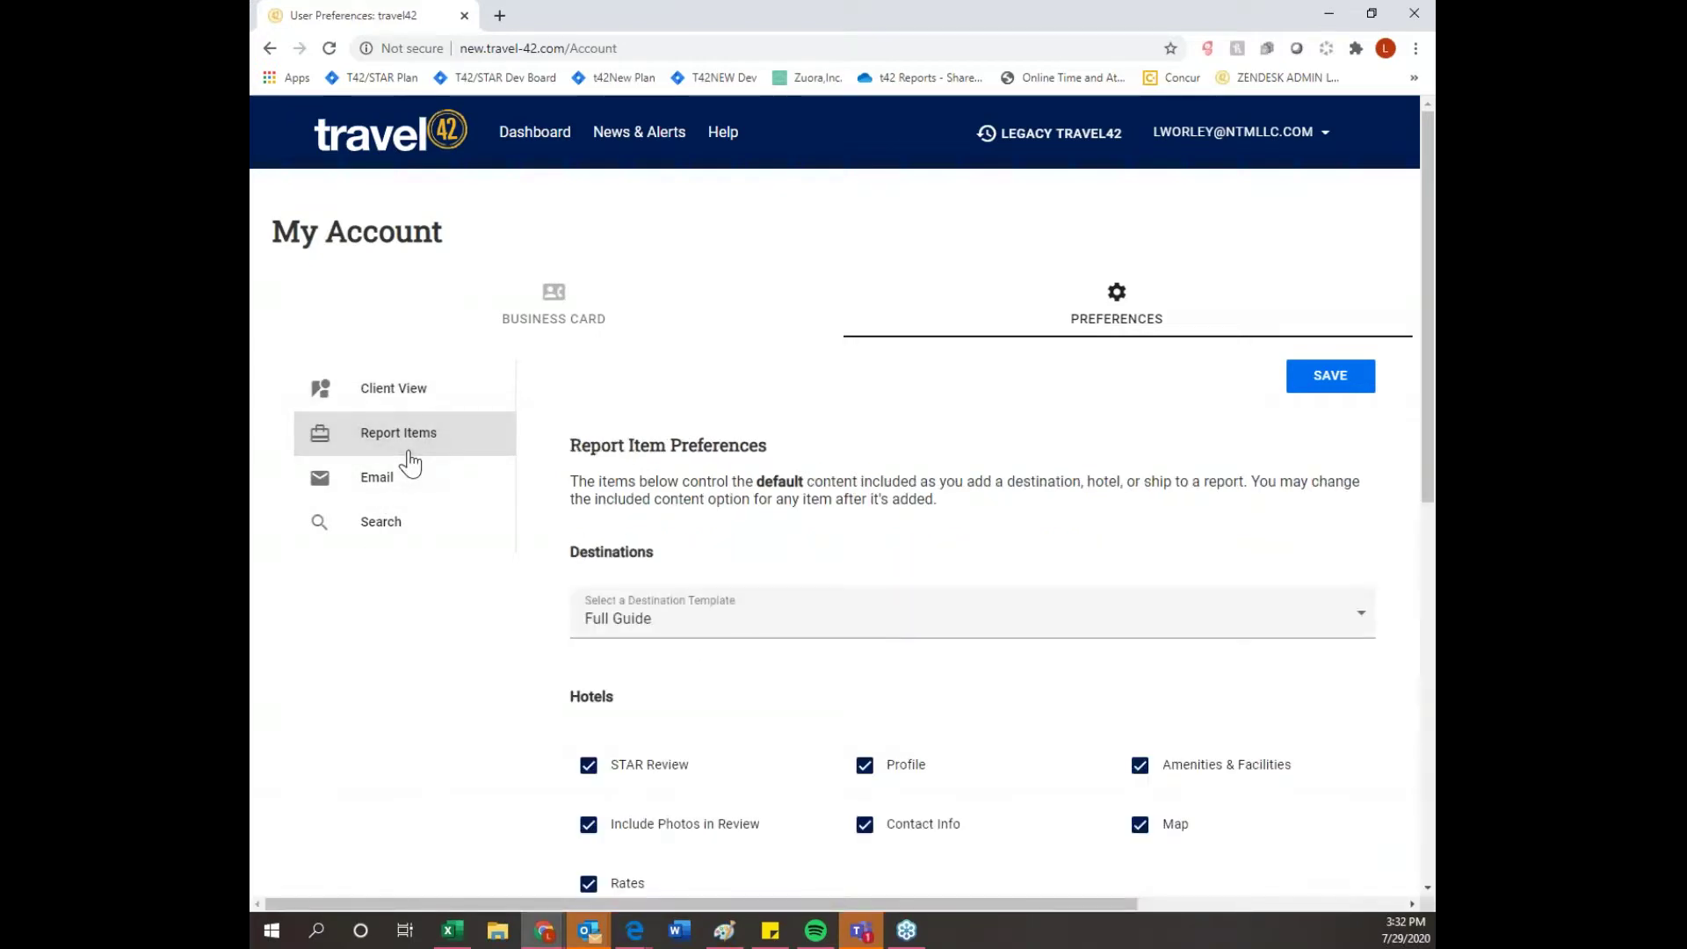
pyautogui.scroll(-3, 433, 470)
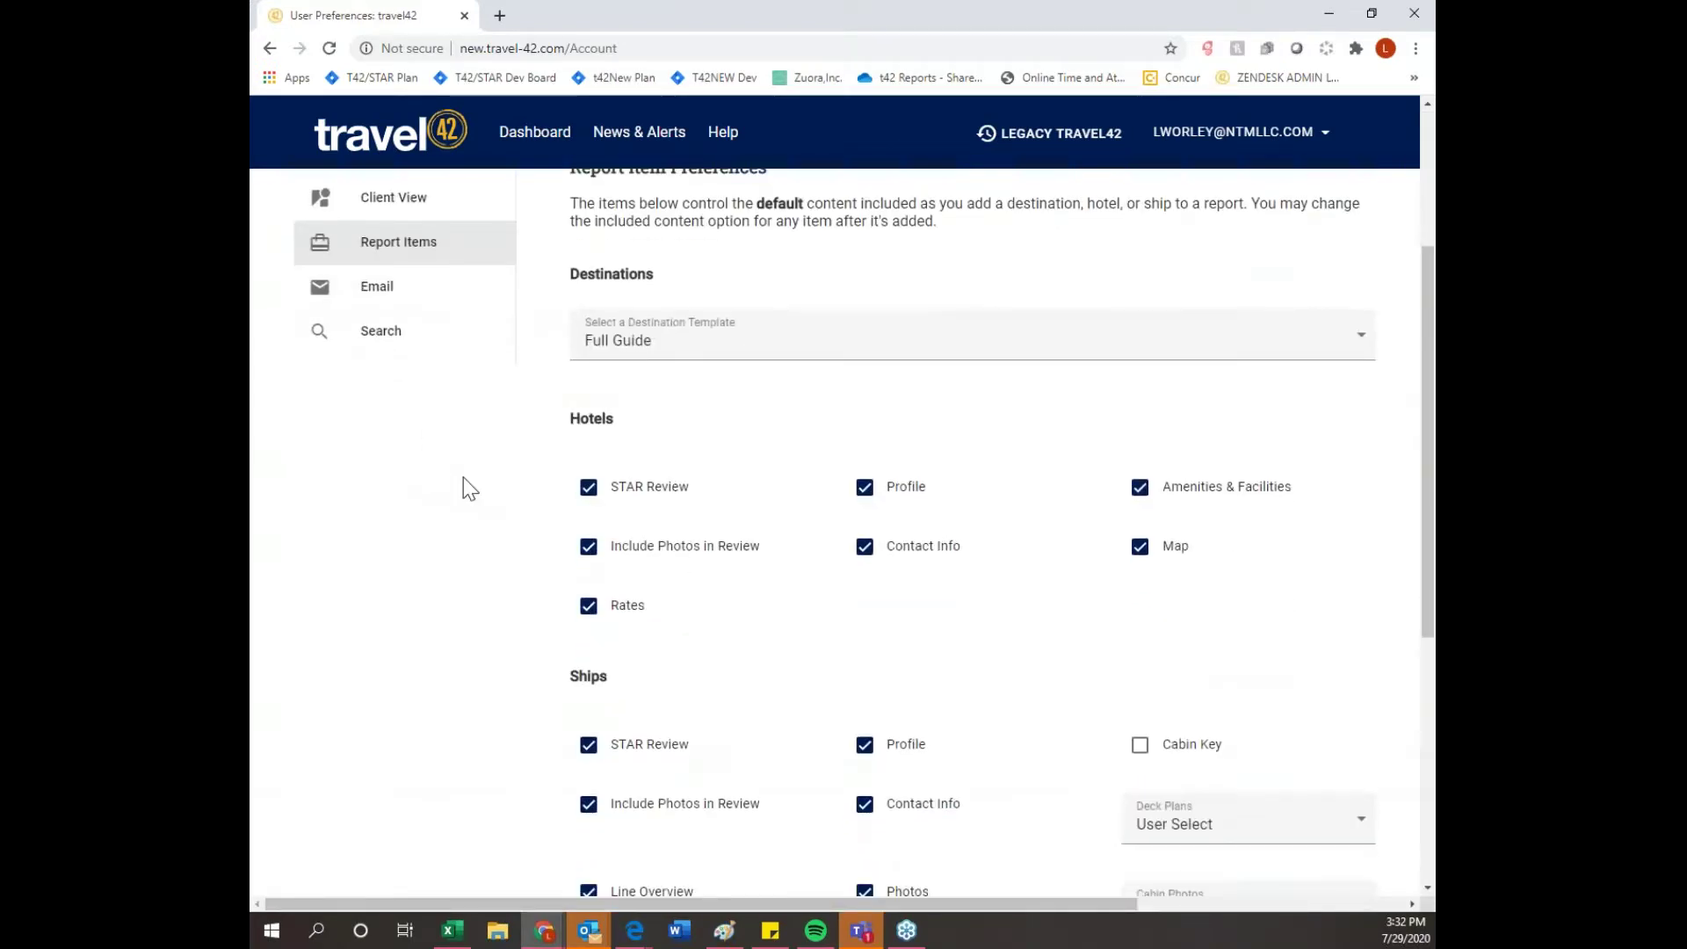
pyautogui.scroll(-2, 576, 555)
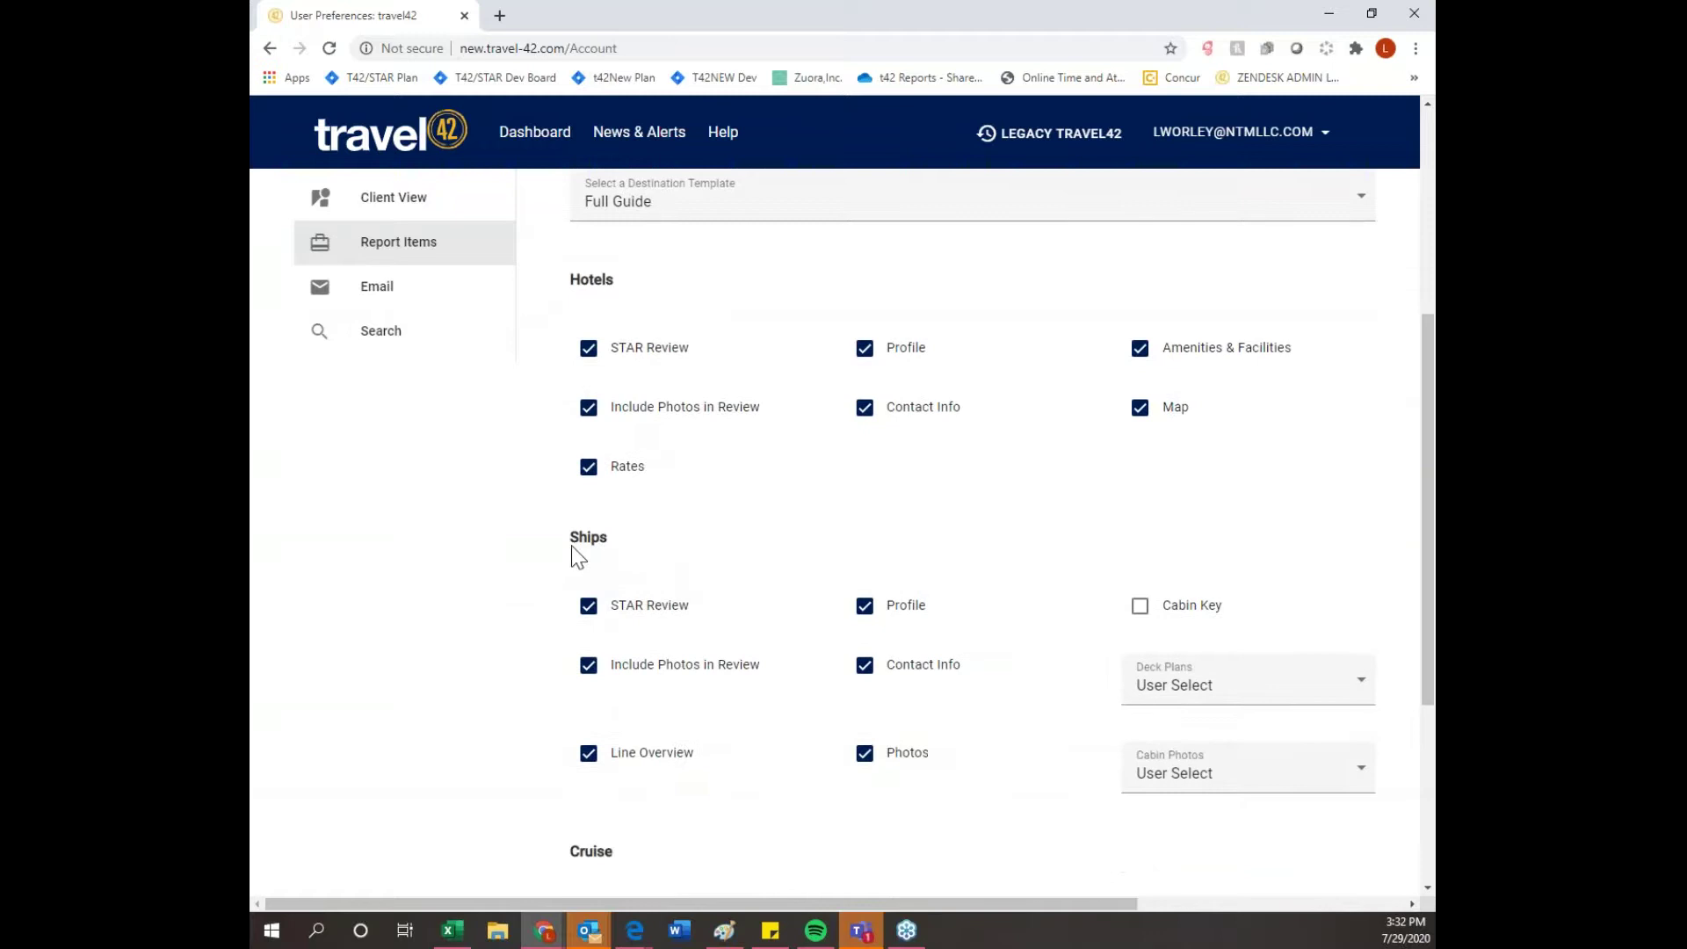
pyautogui.scroll(-1, 575, 555)
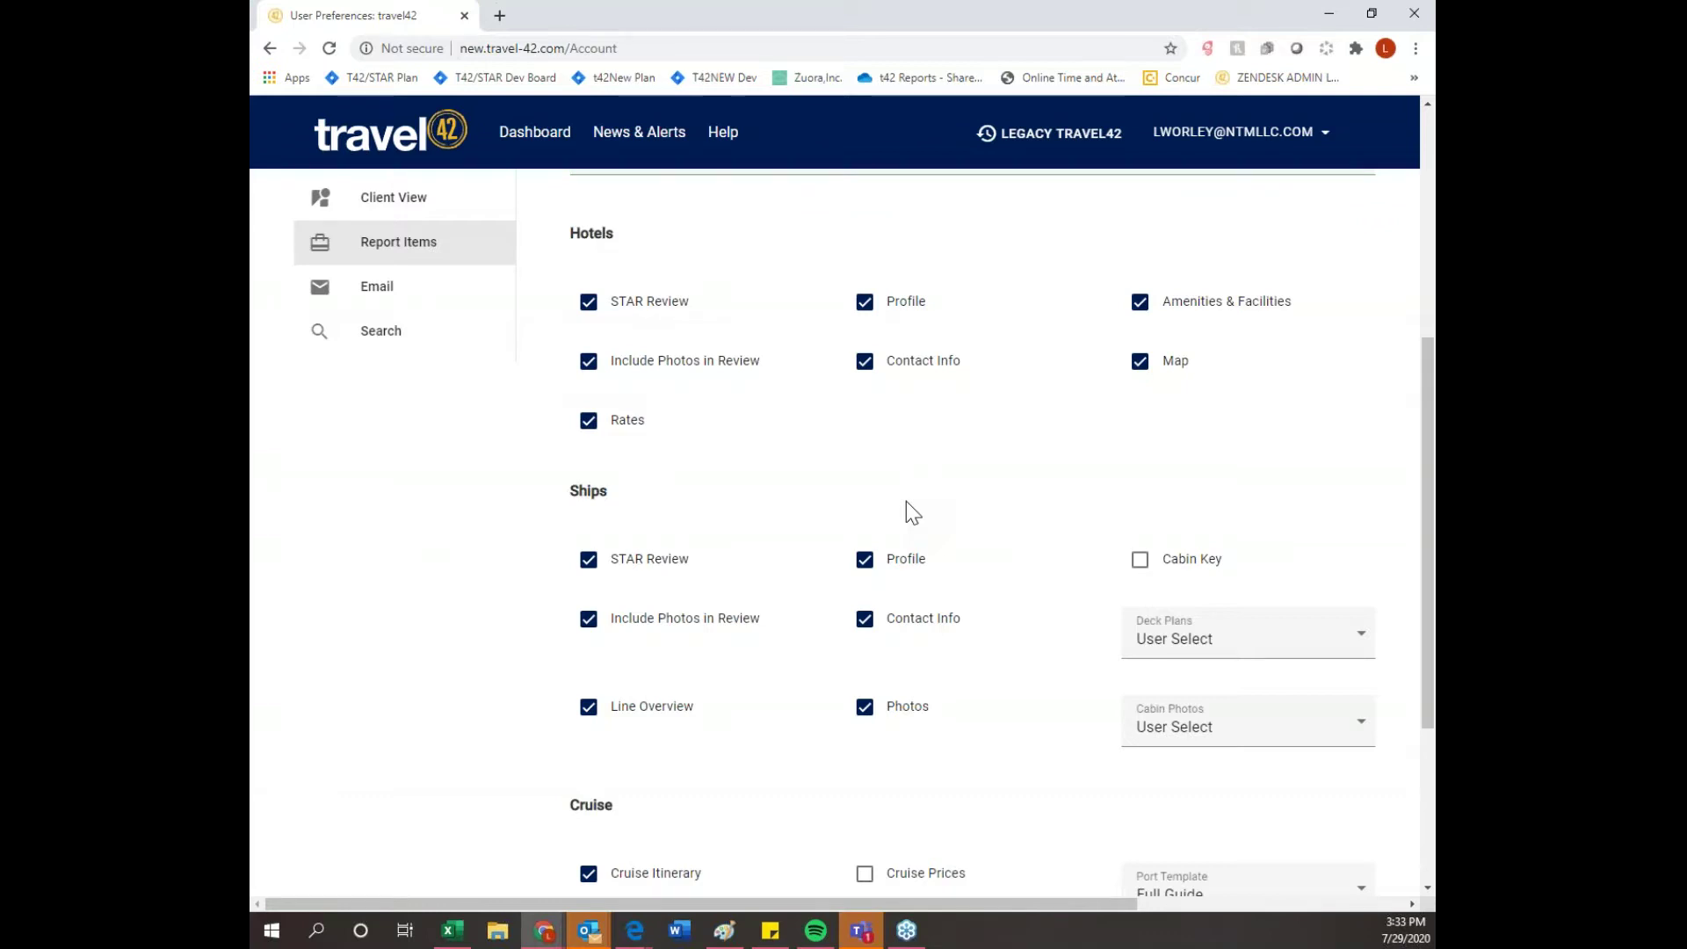
# - Review the email defaults (subject line, Copy Me, Attach PDF, closing 'Sincerely'), then move on to Search preferences
pyautogui.click(391, 288)
pyautogui.scroll(-1, 685, 527)
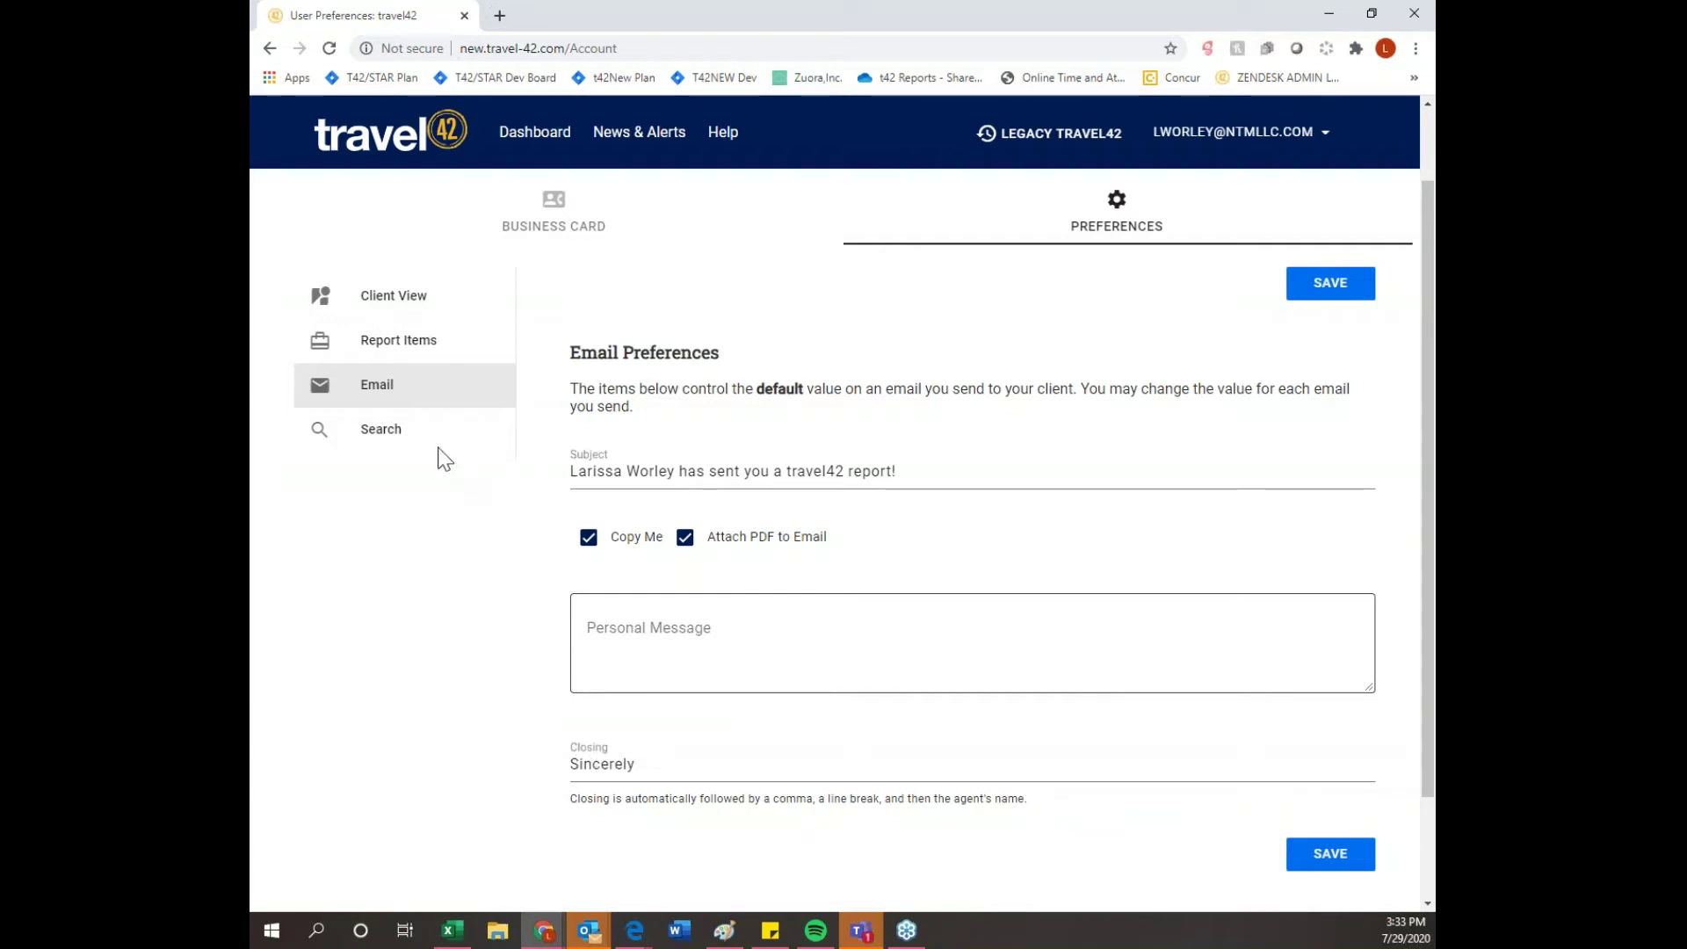
pyautogui.click(404, 435)
# - Scroll through the hotel and cruise search defaults in Search Preferences
pyautogui.scroll(1, 407, 440)
pyautogui.scroll(-1, 492, 554)
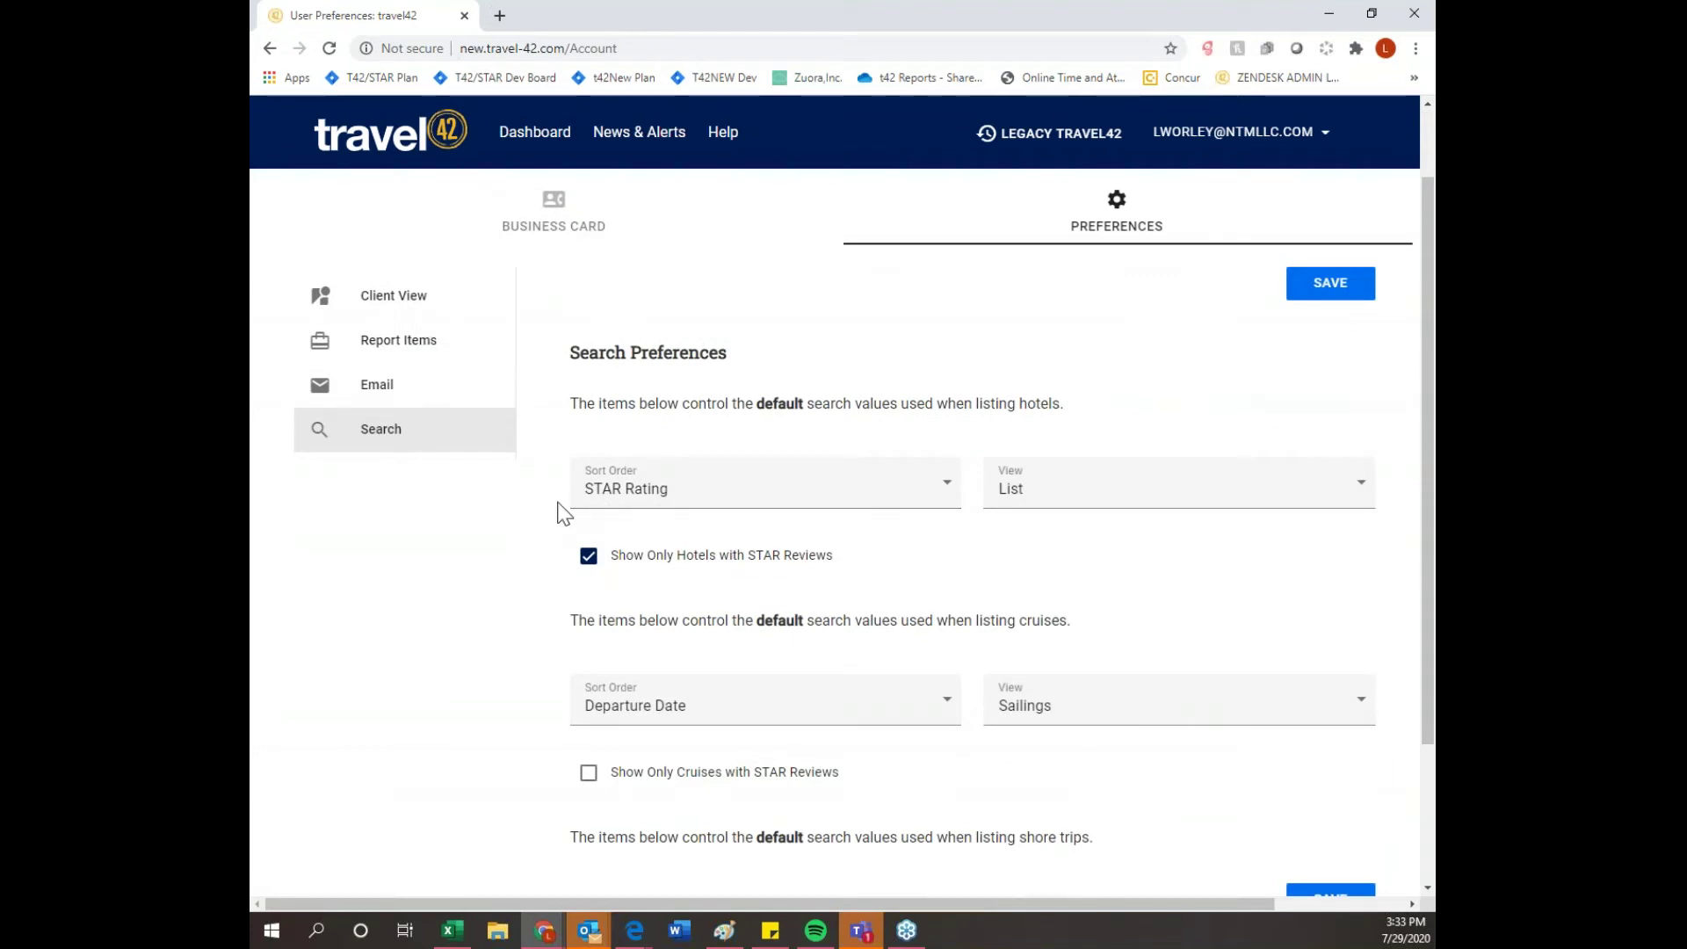
pyautogui.scroll(-1, 563, 518)
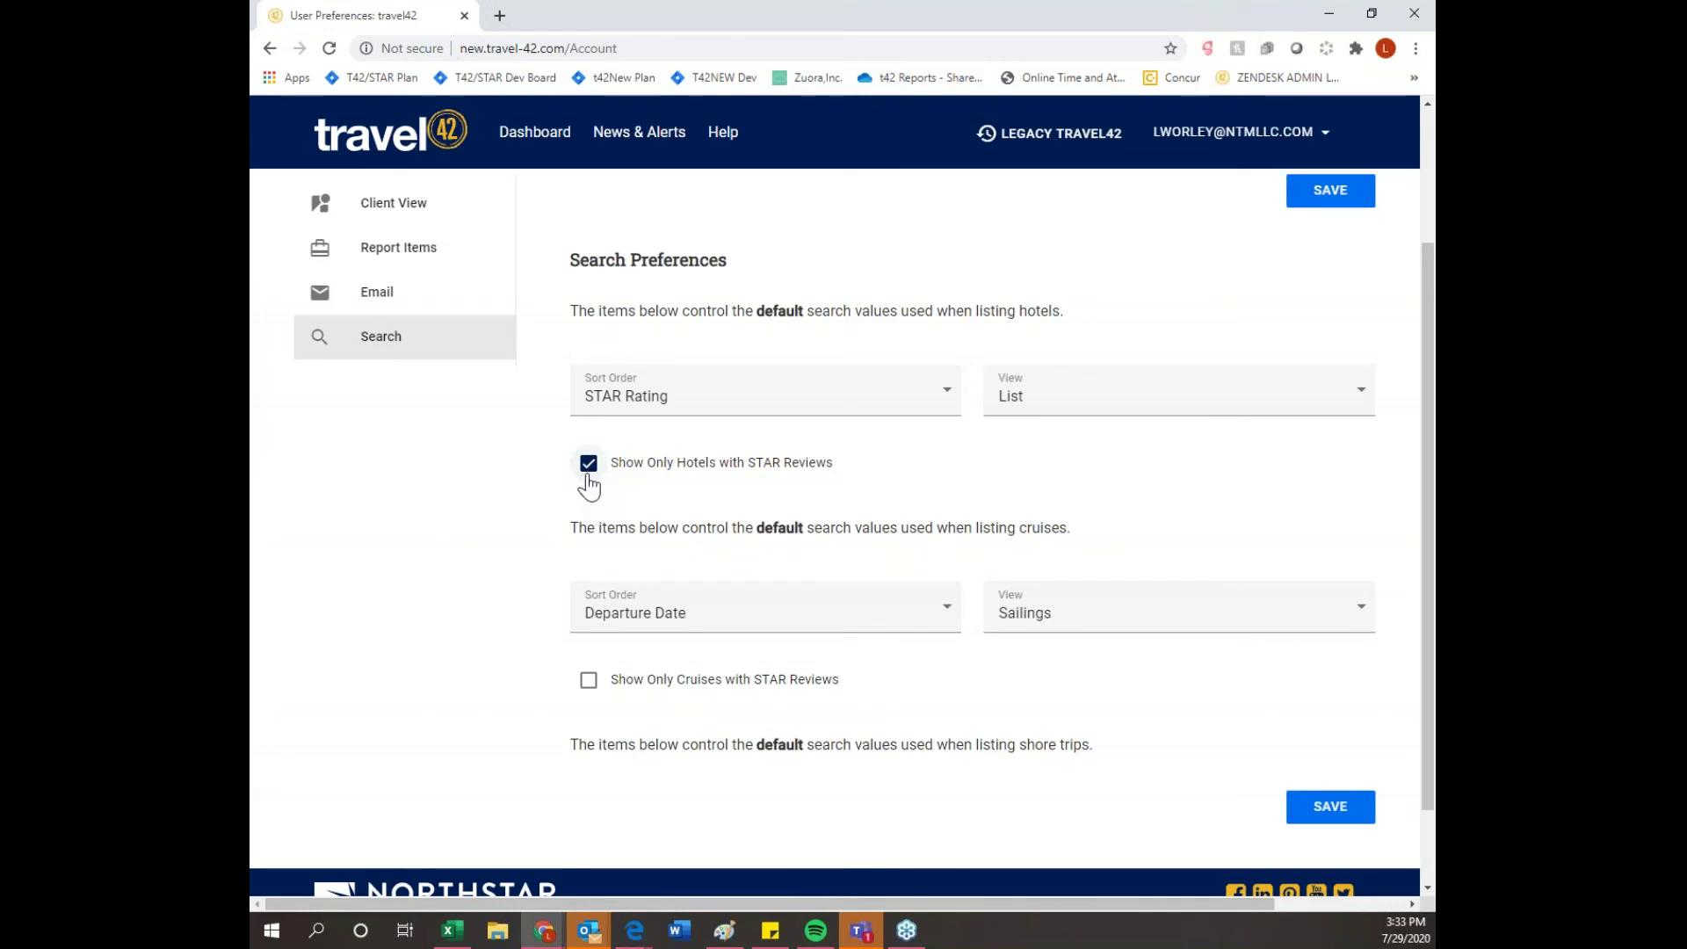
# - Show the Business Card page with the name, office phone, e-mail and company fields
pyautogui.scroll(2, 683, 544)
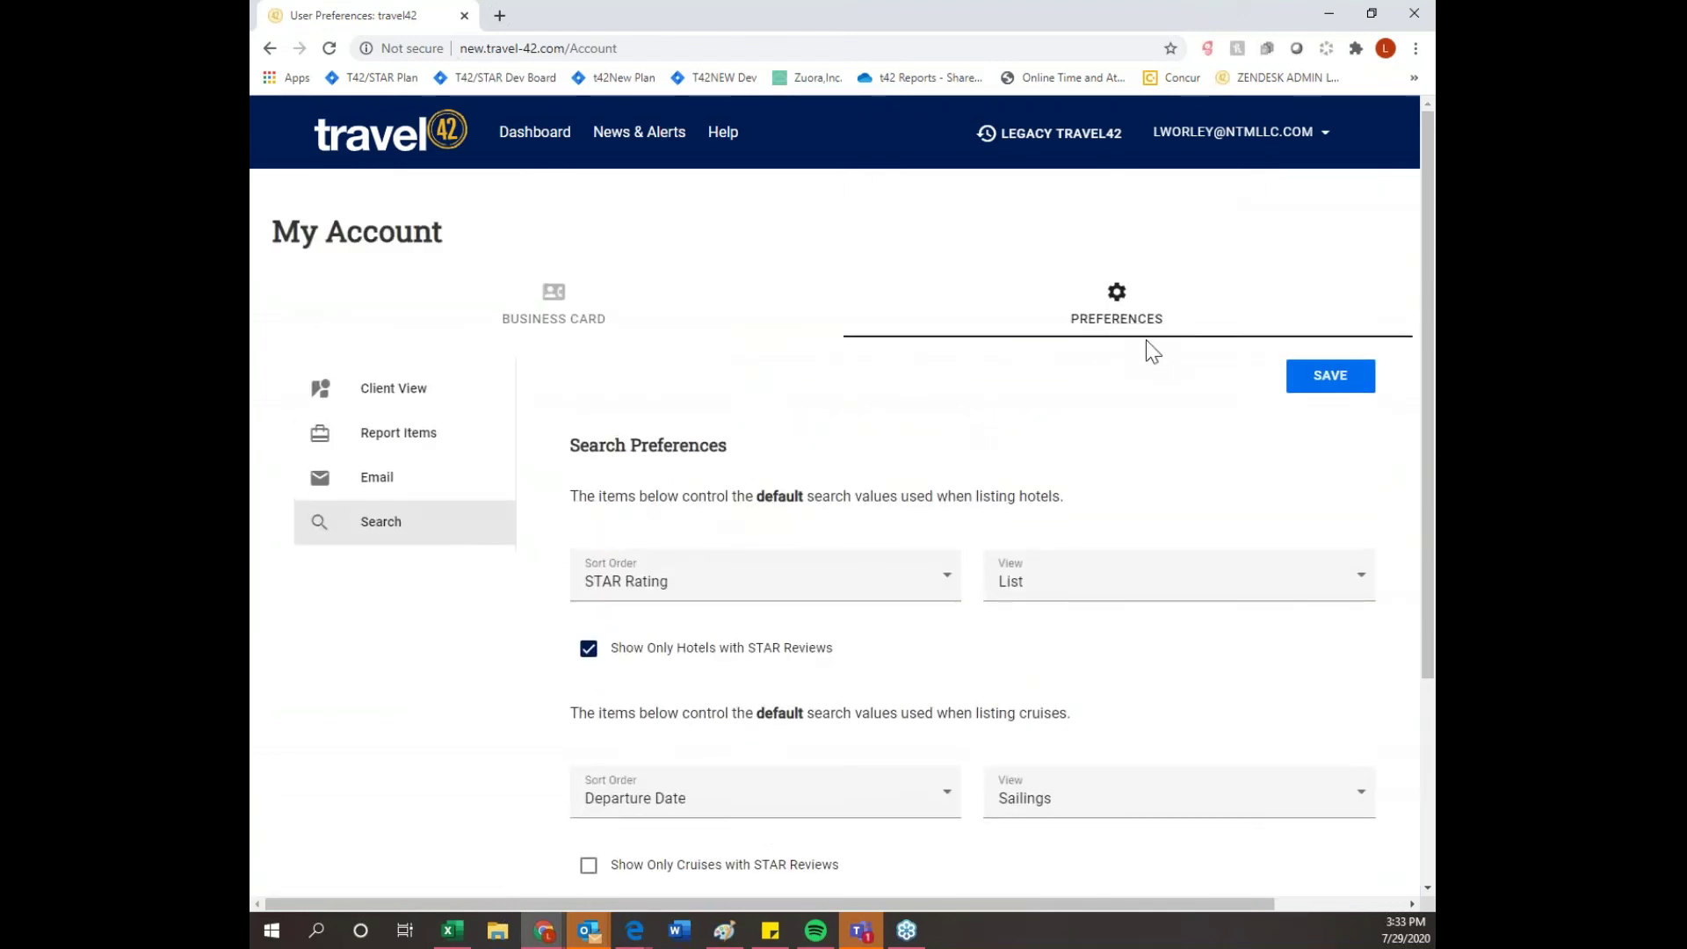
pyautogui.click(583, 319)
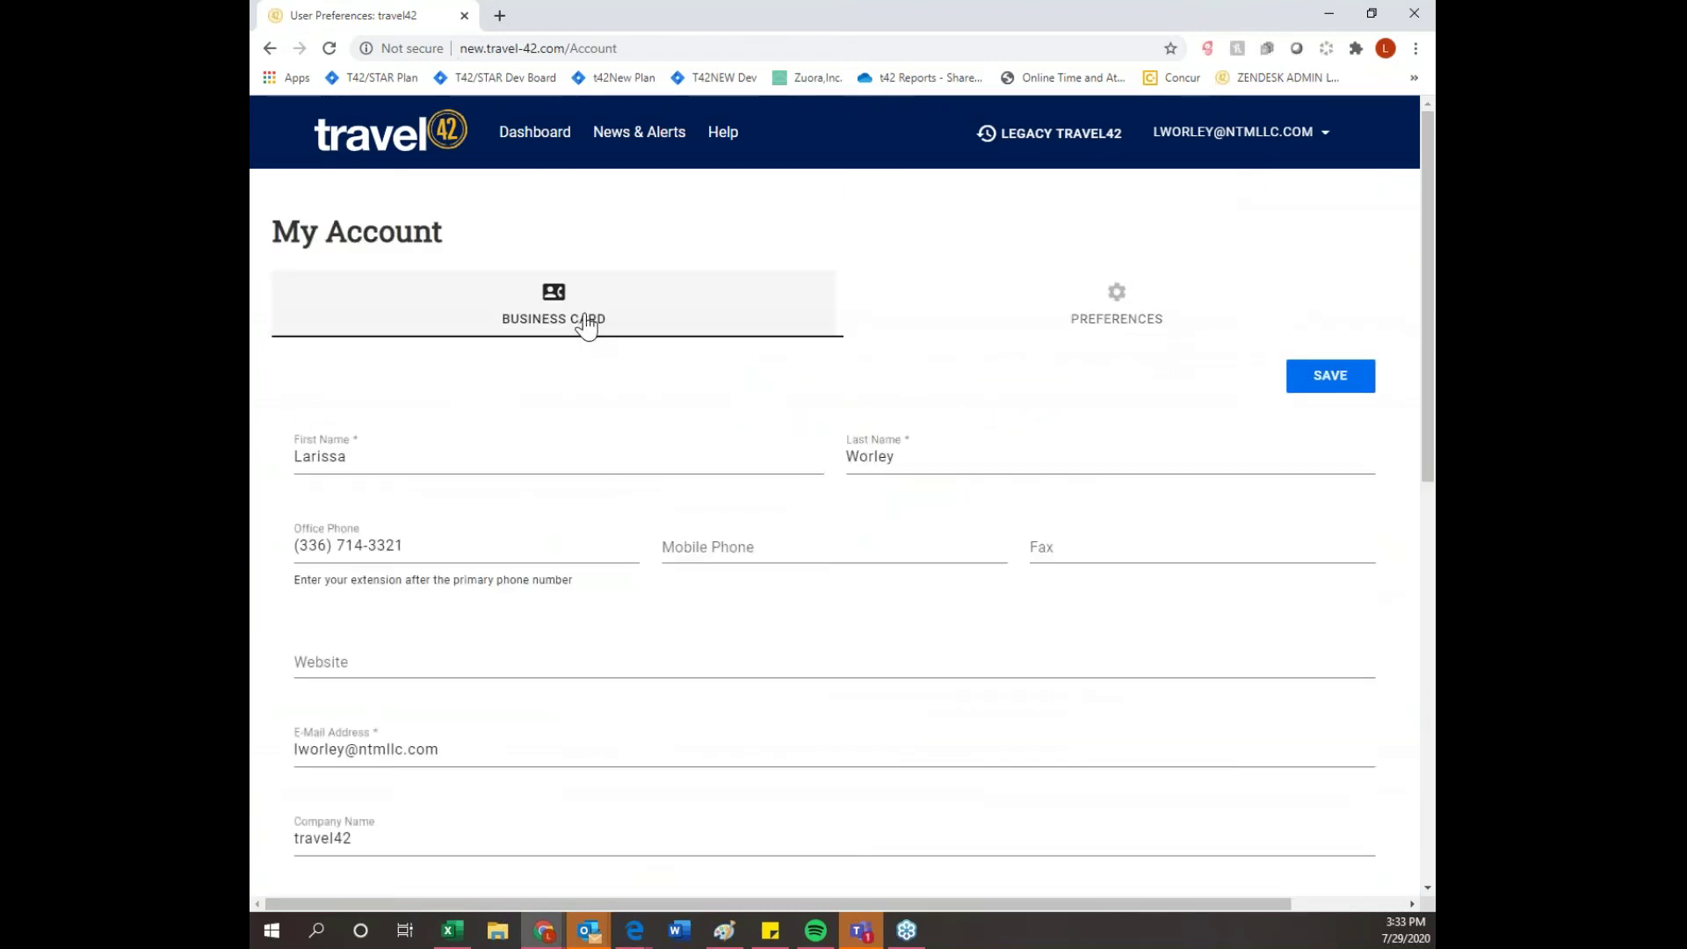
pyautogui.scroll(-1, 586, 326)
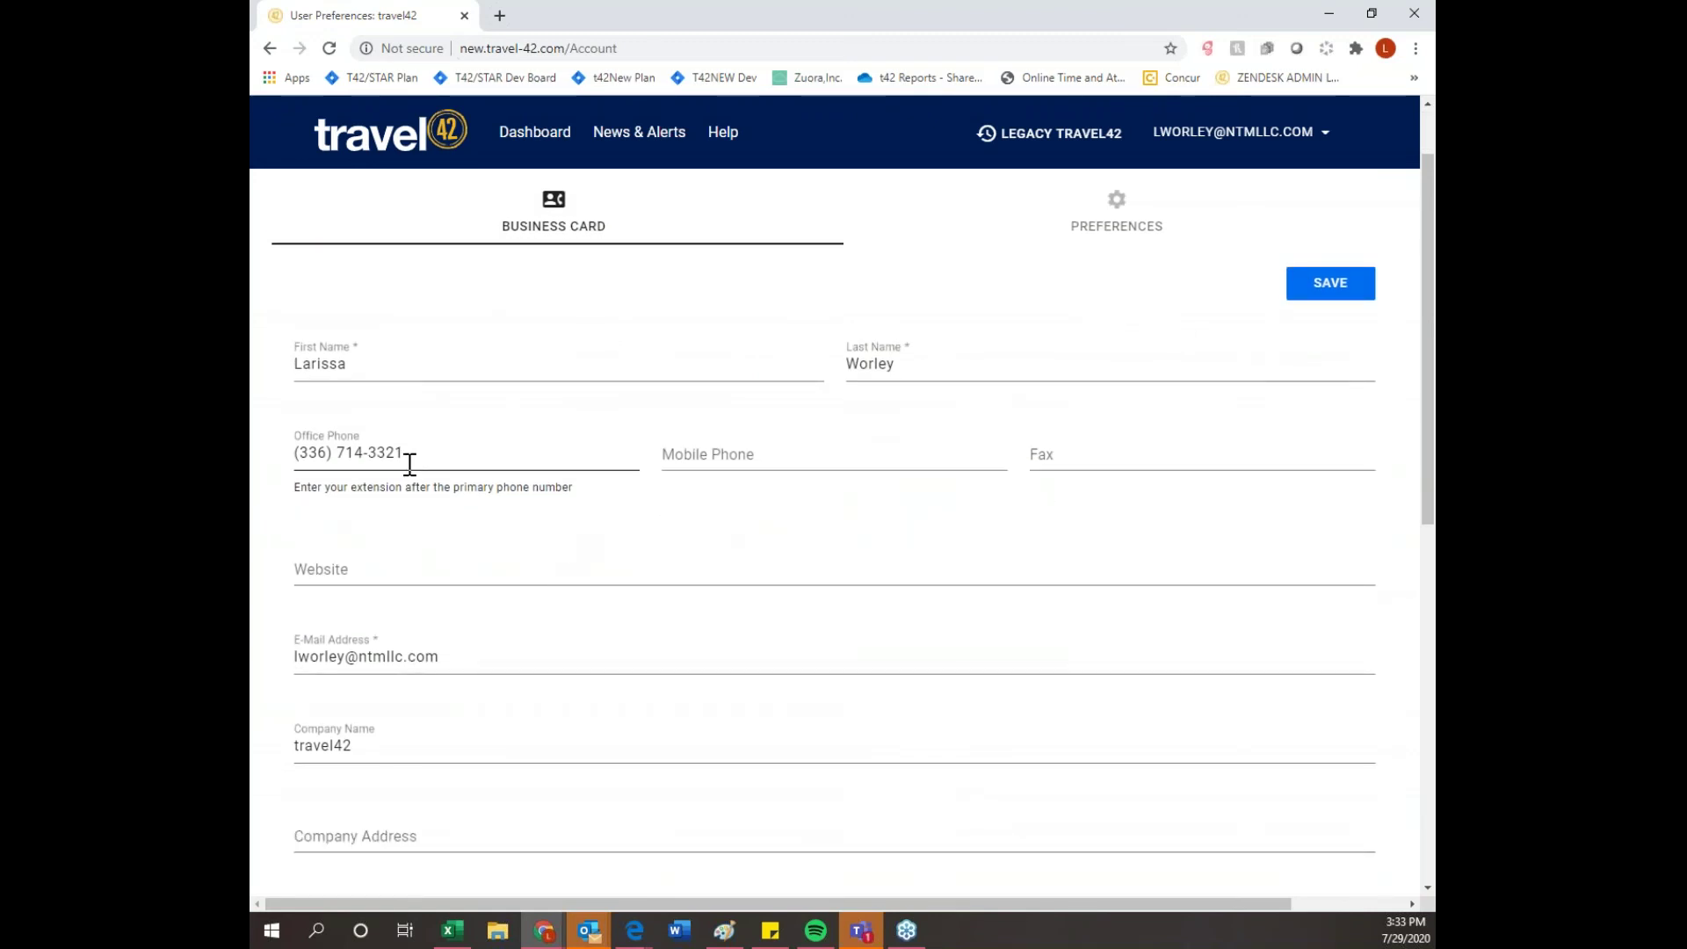